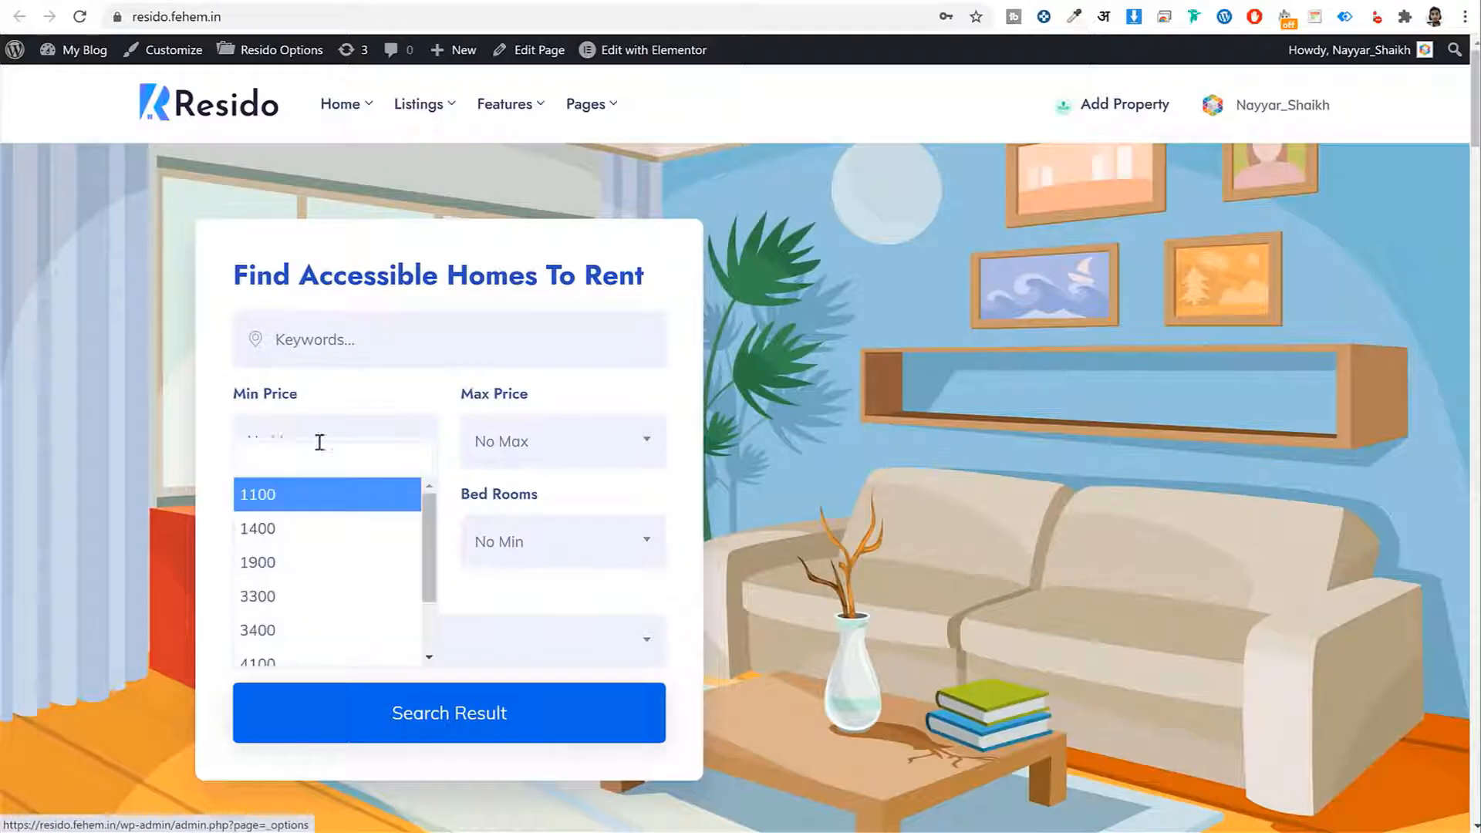
Browse the price, Property Type and Bed Rooms options unchanged, then switch to the home-layout-2 tab
click(505, 440)
drag(343, 492, 230, 503)
click(302, 544)
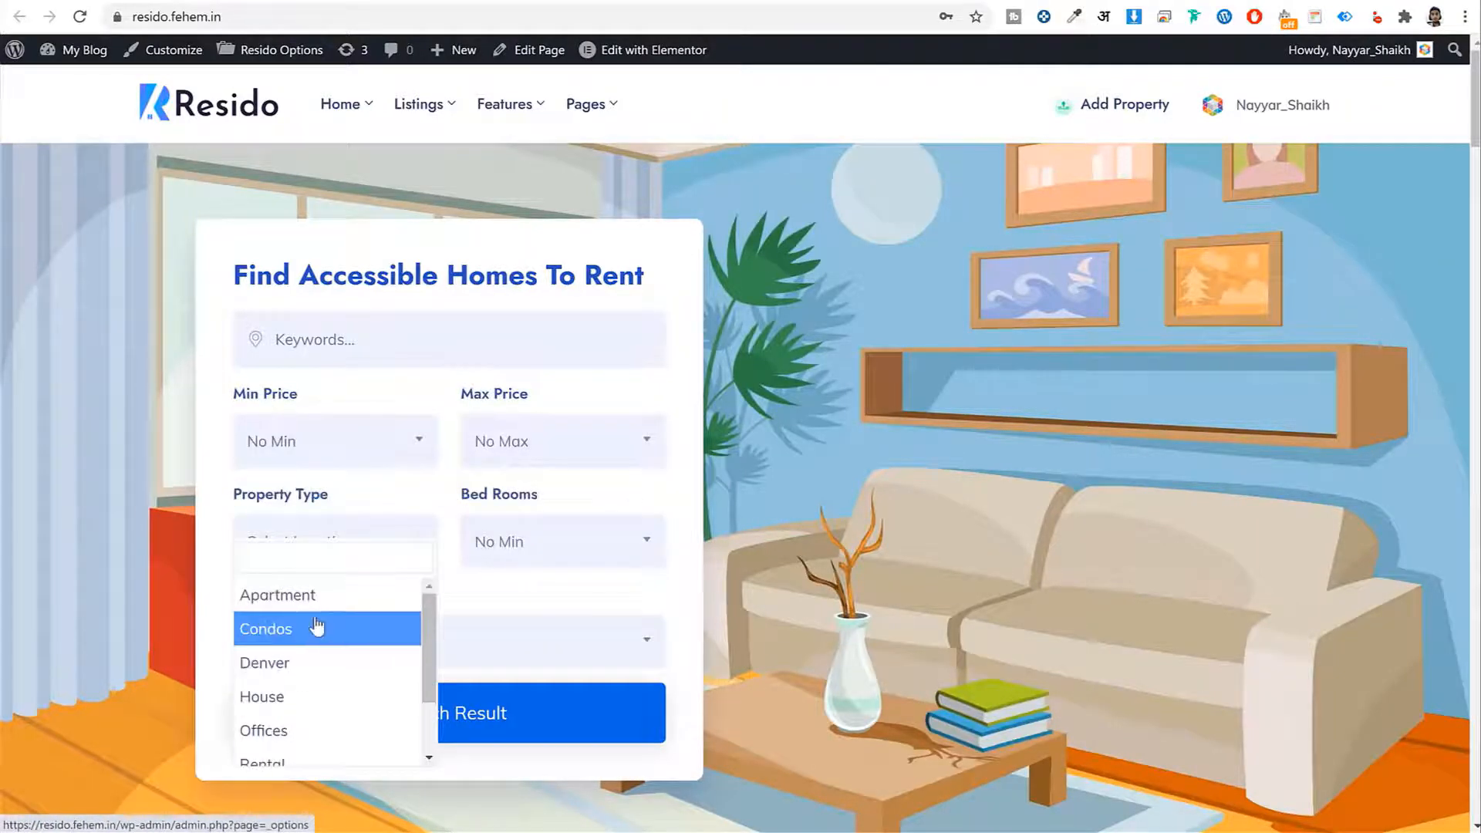
click(562, 506)
drag(562, 506, 459, 506)
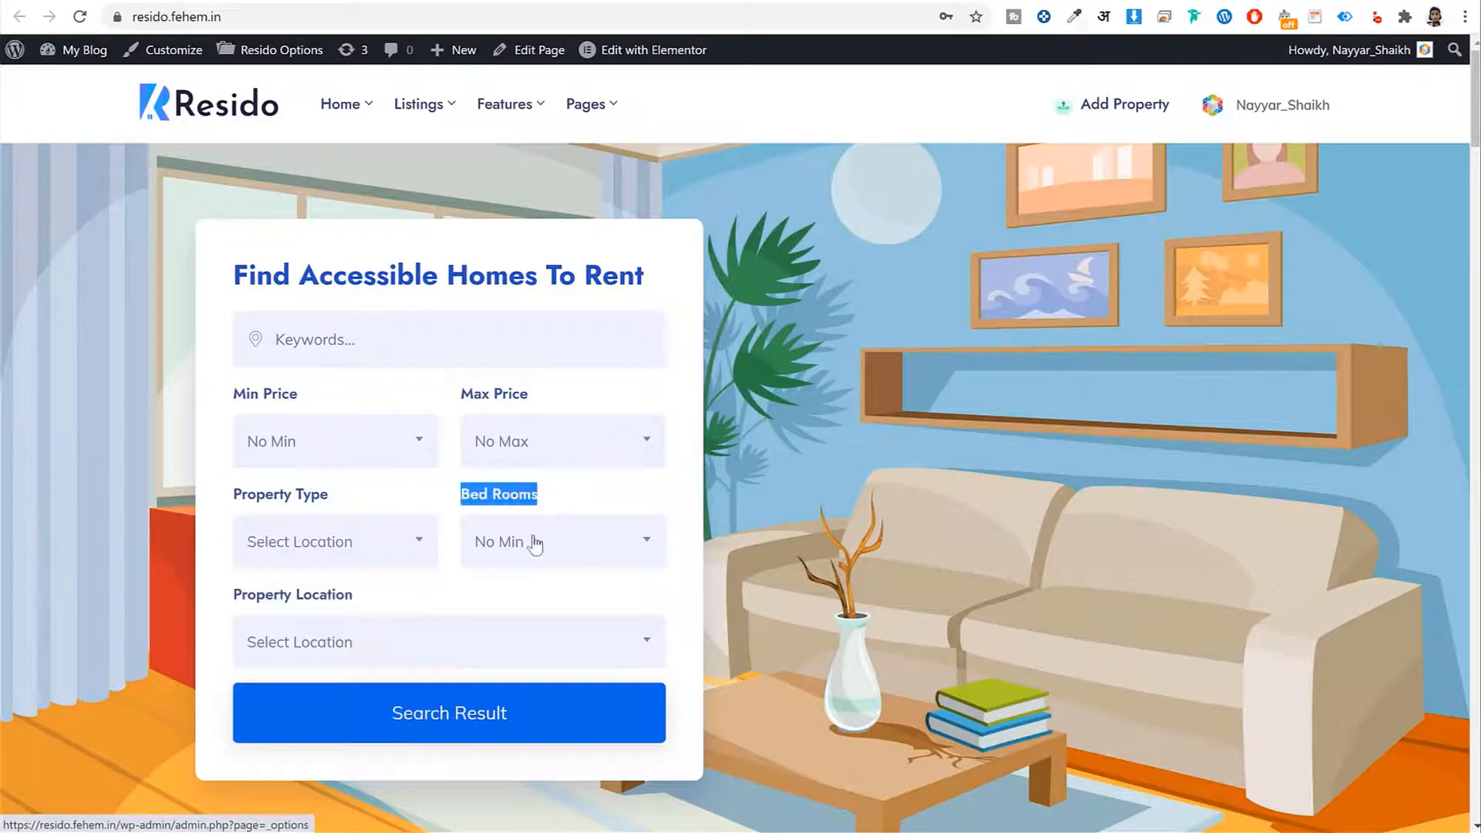
click(532, 542)
click(366, 613)
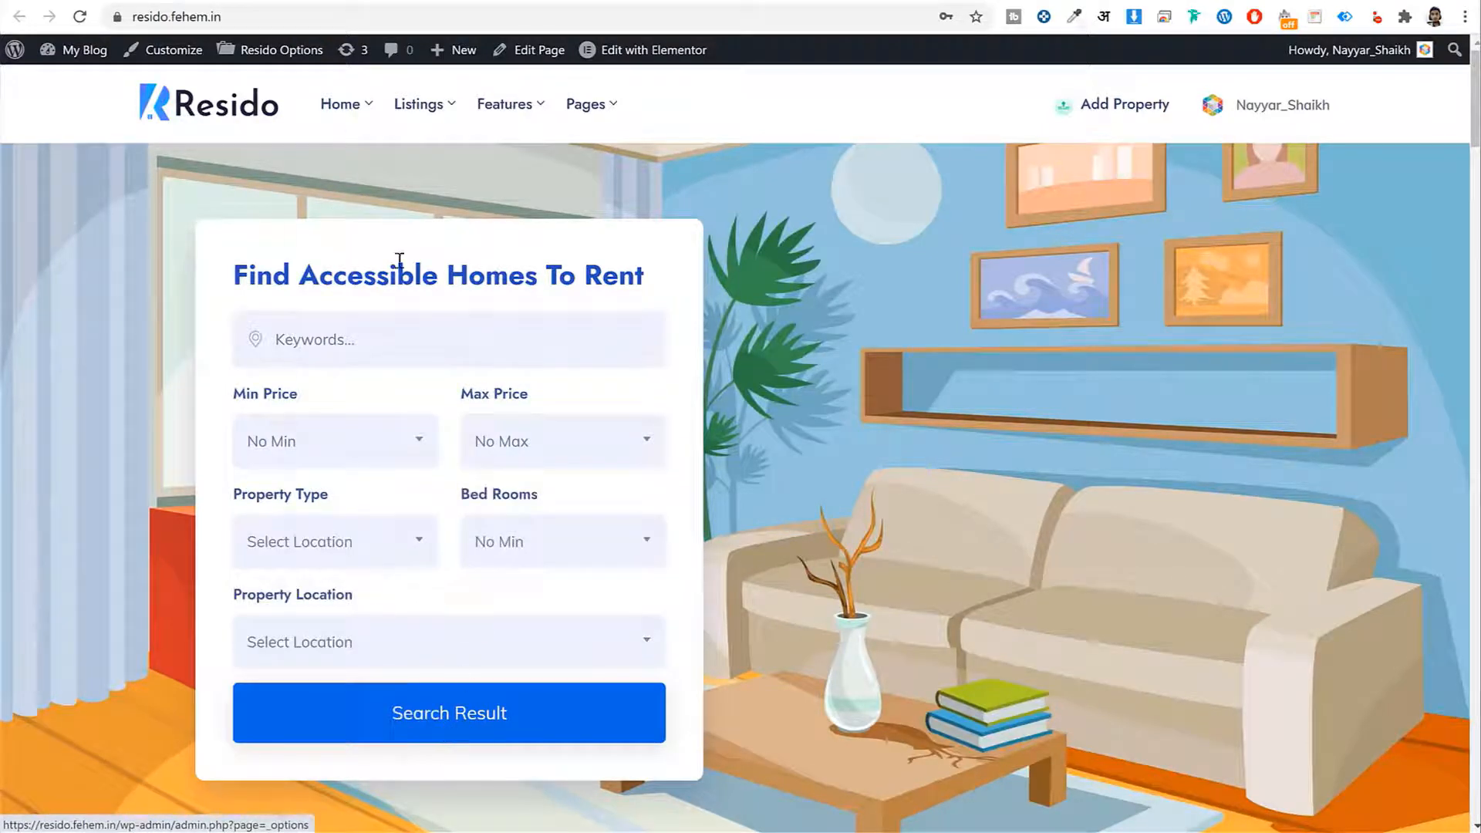
click(181, 2)
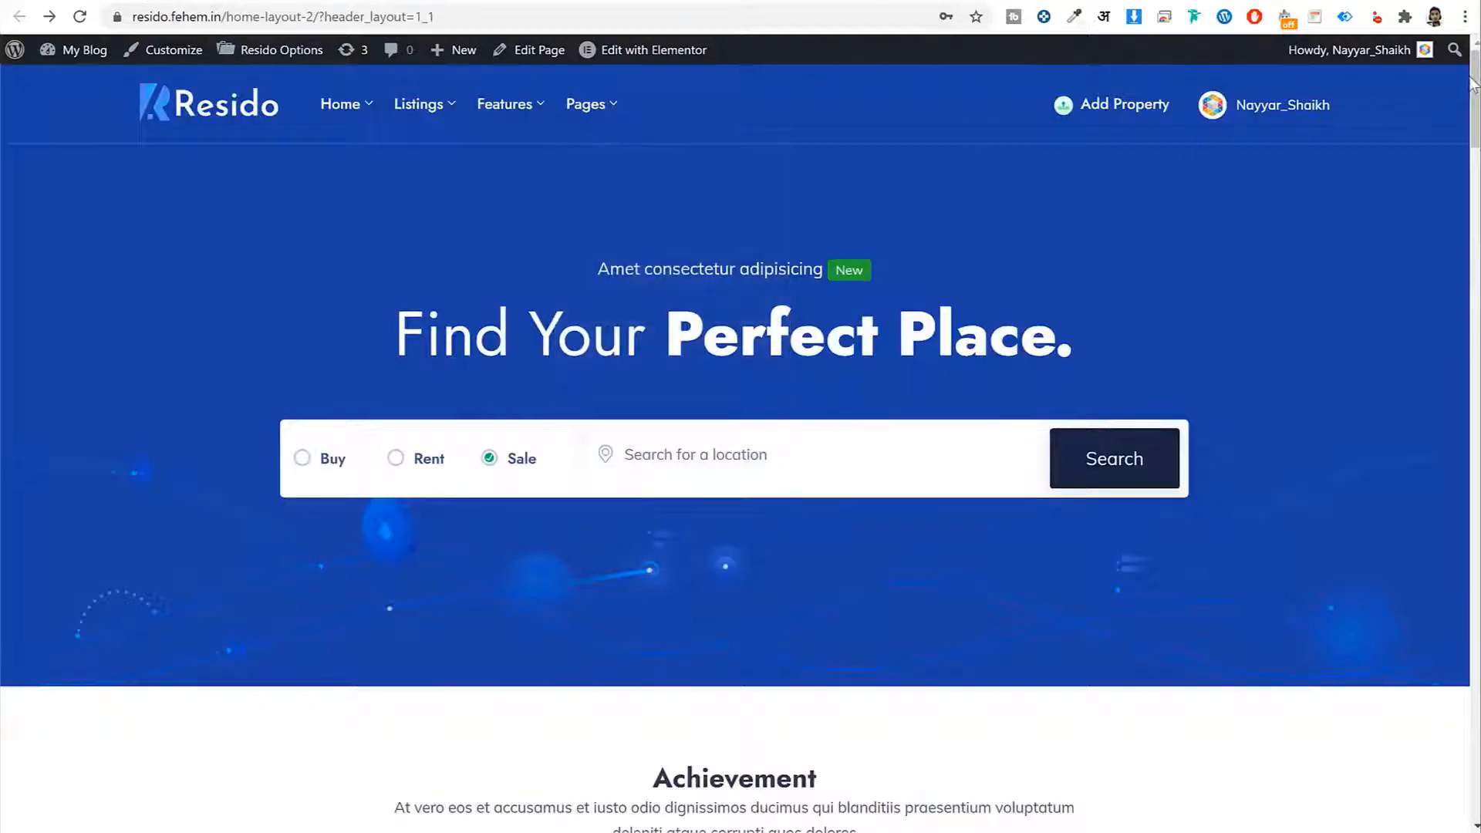
Scroll through home-layout-2's properties and Agents section, then return to the top
drag(1474, 80, 1475, 193)
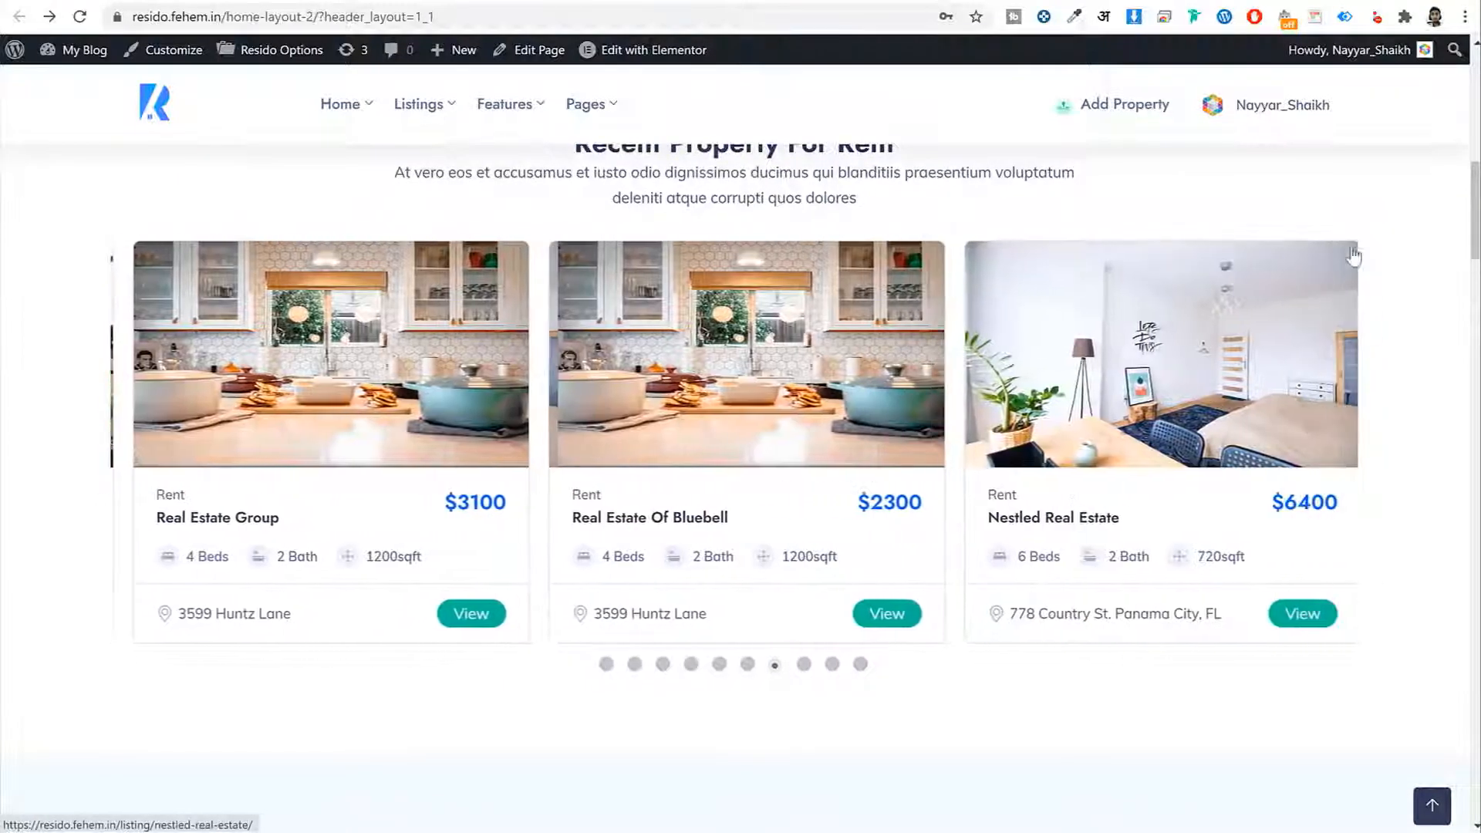
drag(1474, 203, 1455, 453)
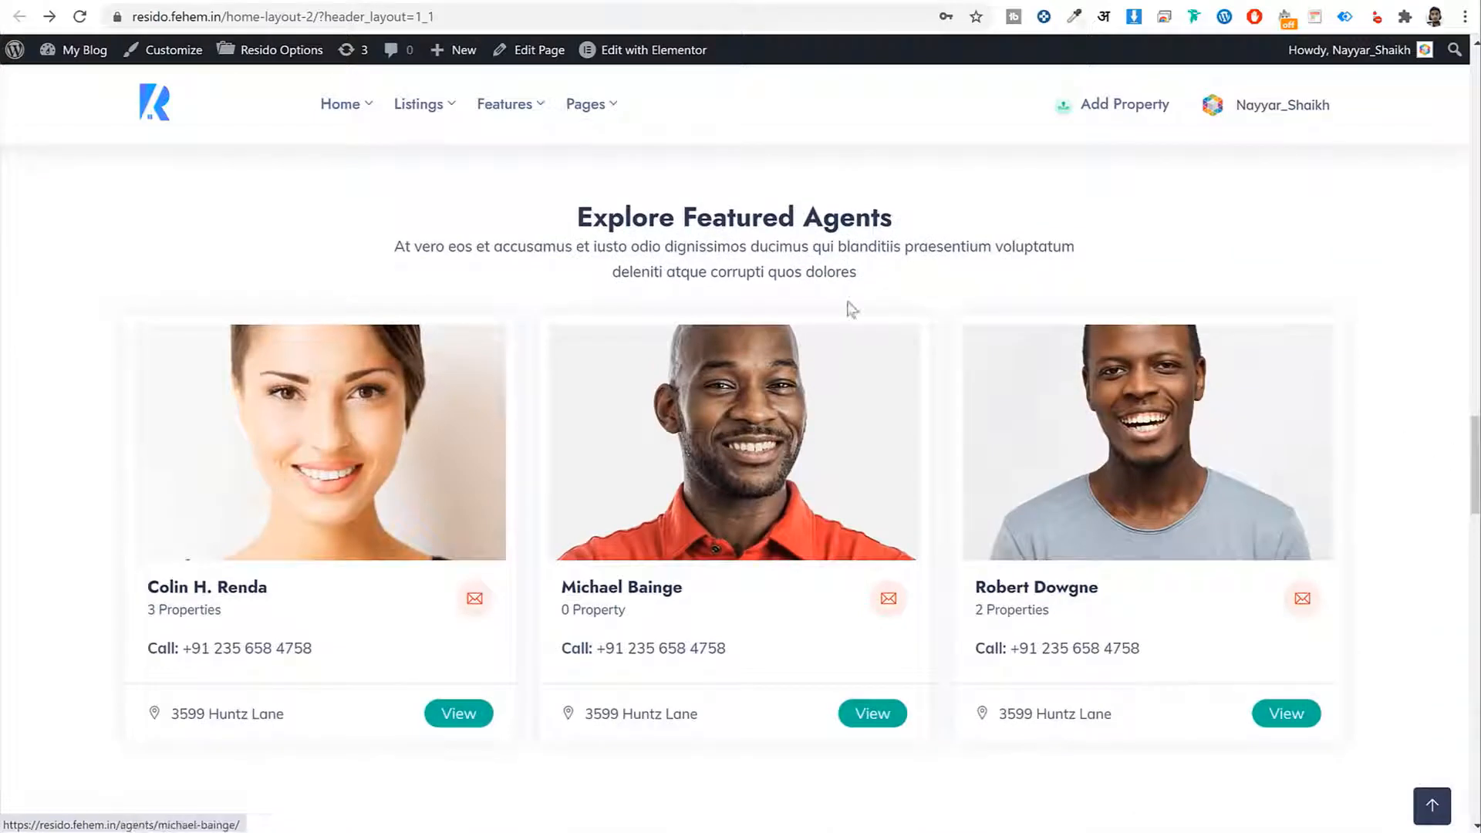
drag(915, 225, 805, 226)
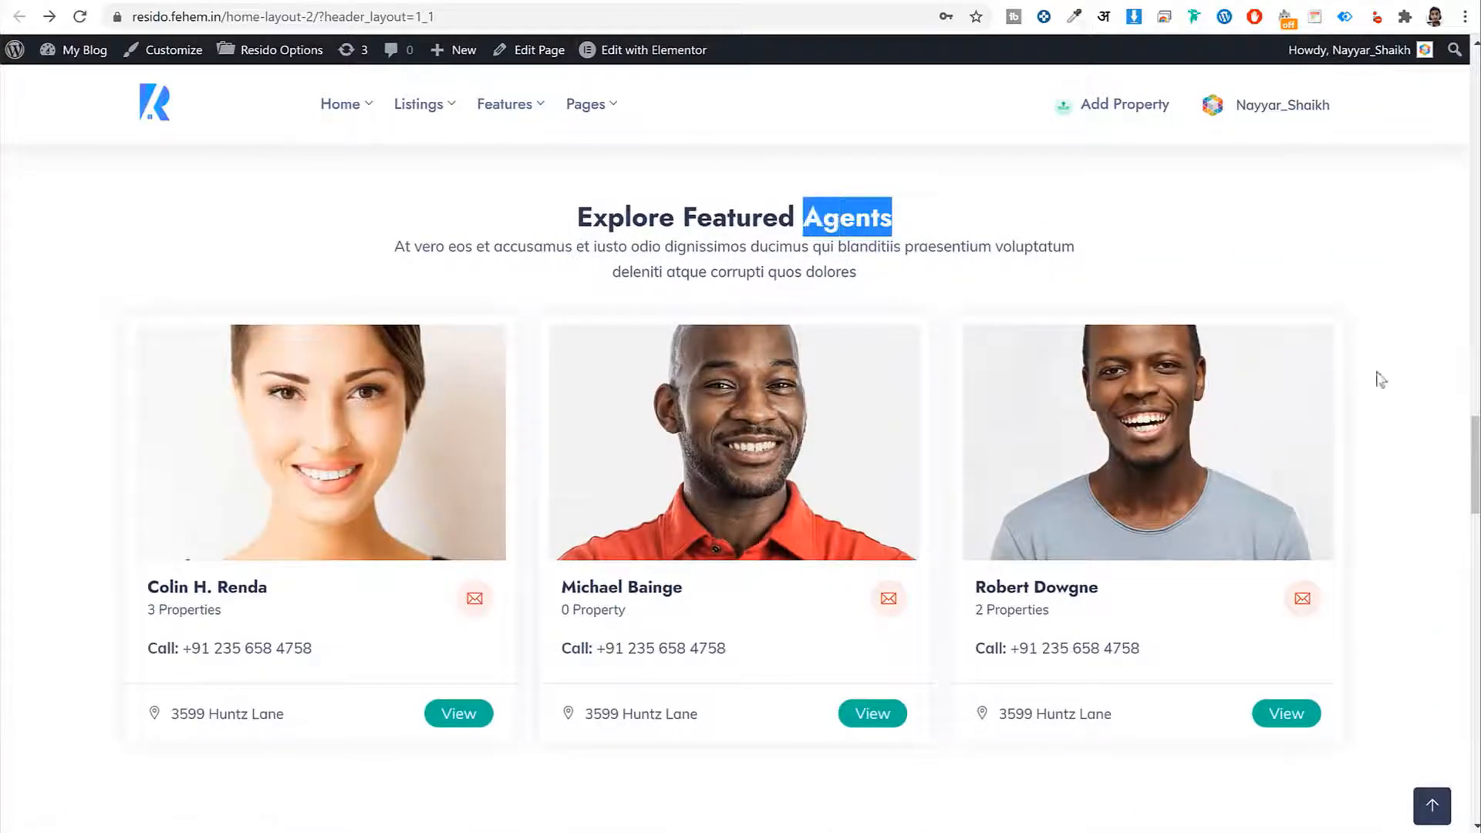
drag(1475, 449, 1474, 65)
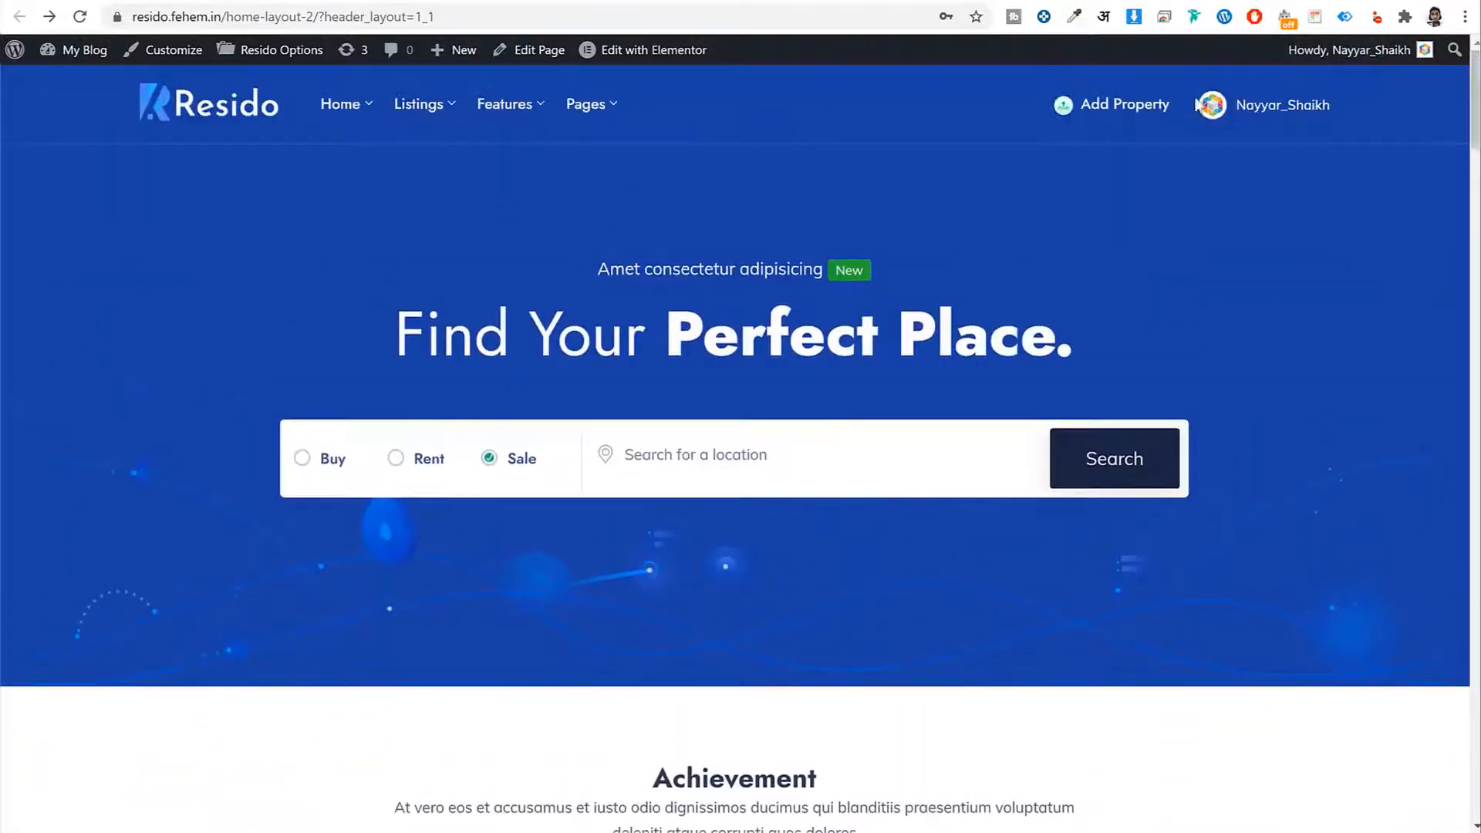
Open Add Property and scroll down the Add Listing submission form
click(1145, 108)
drag(292, 216, 128, 226)
drag(1473, 90, 1454, 617)
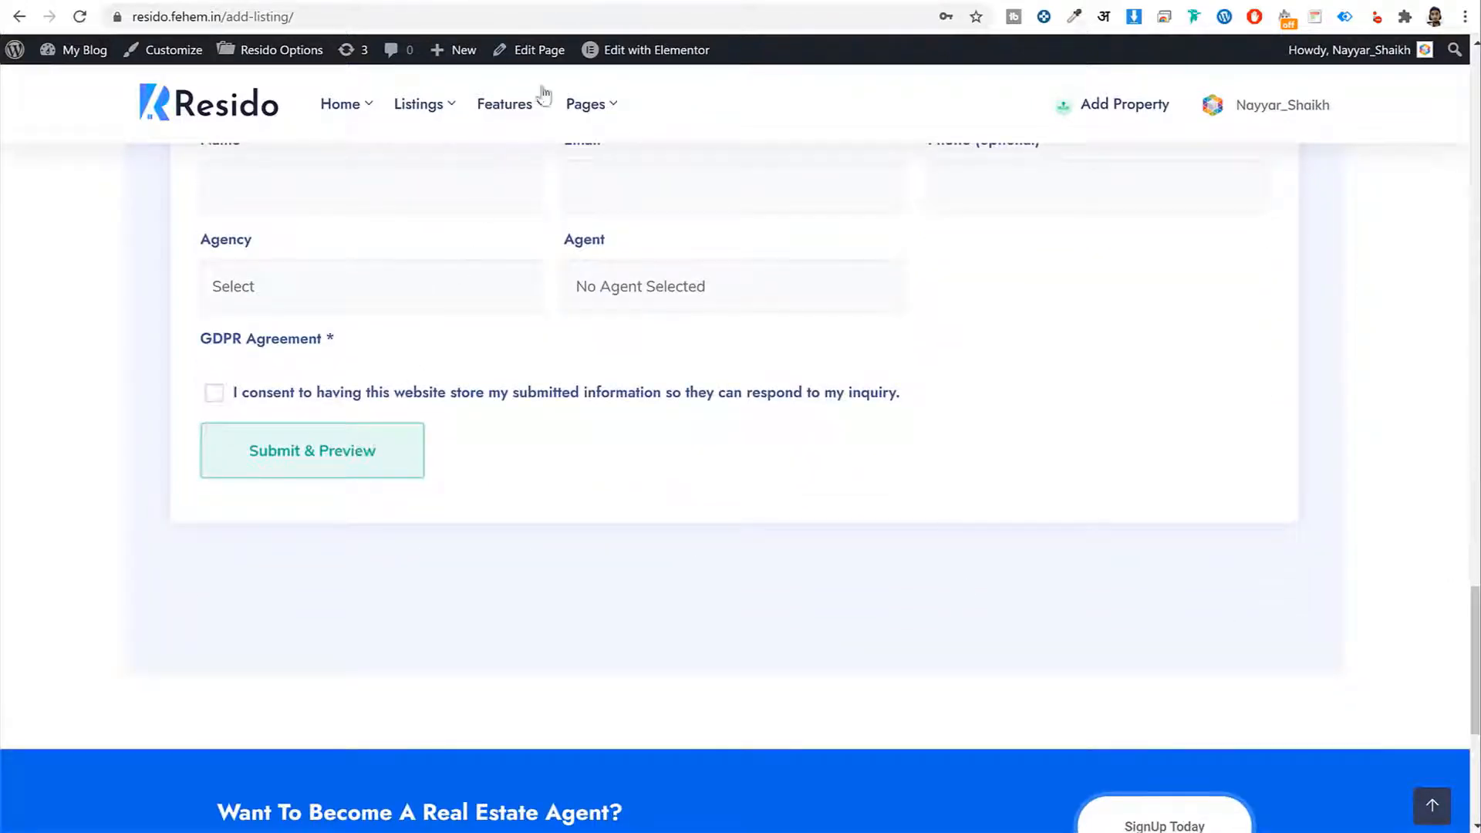
Open the Comparing tab and scroll to the table comparing 1200sqft, 1200sqft and 720sqft areas
click(766, 1)
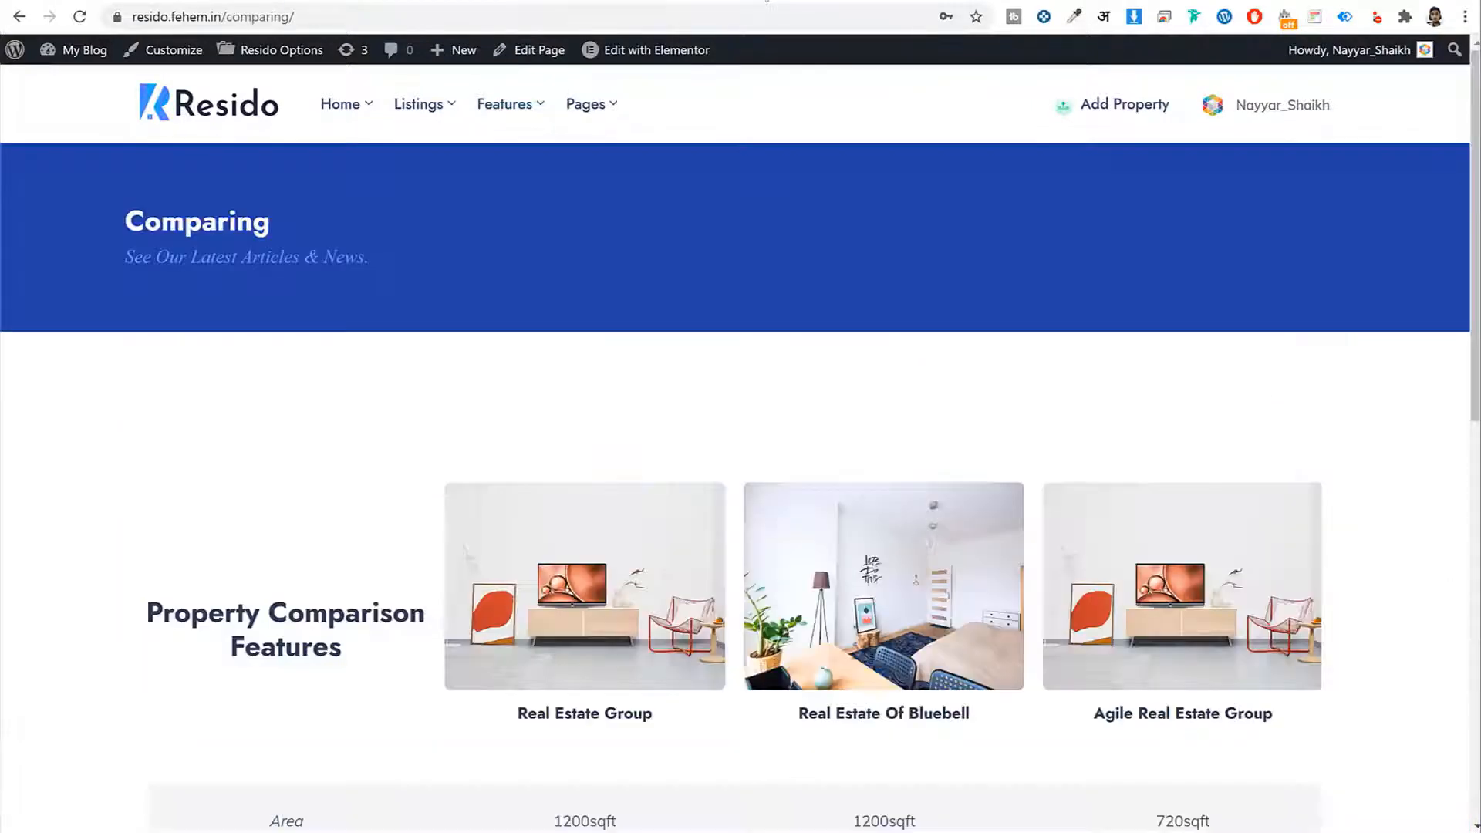
drag(280, 226, 121, 231)
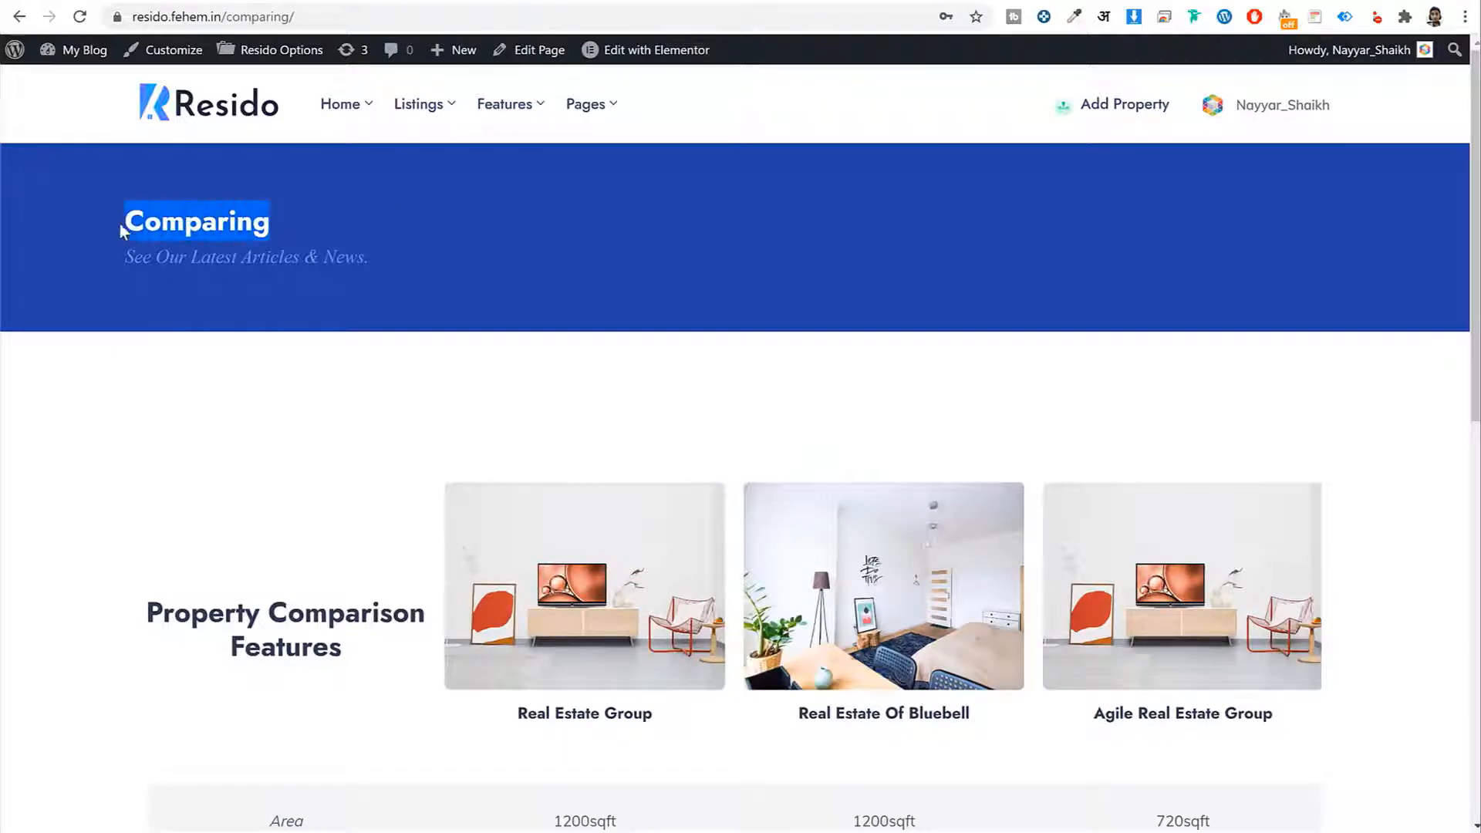
drag(1469, 104, 1460, 166)
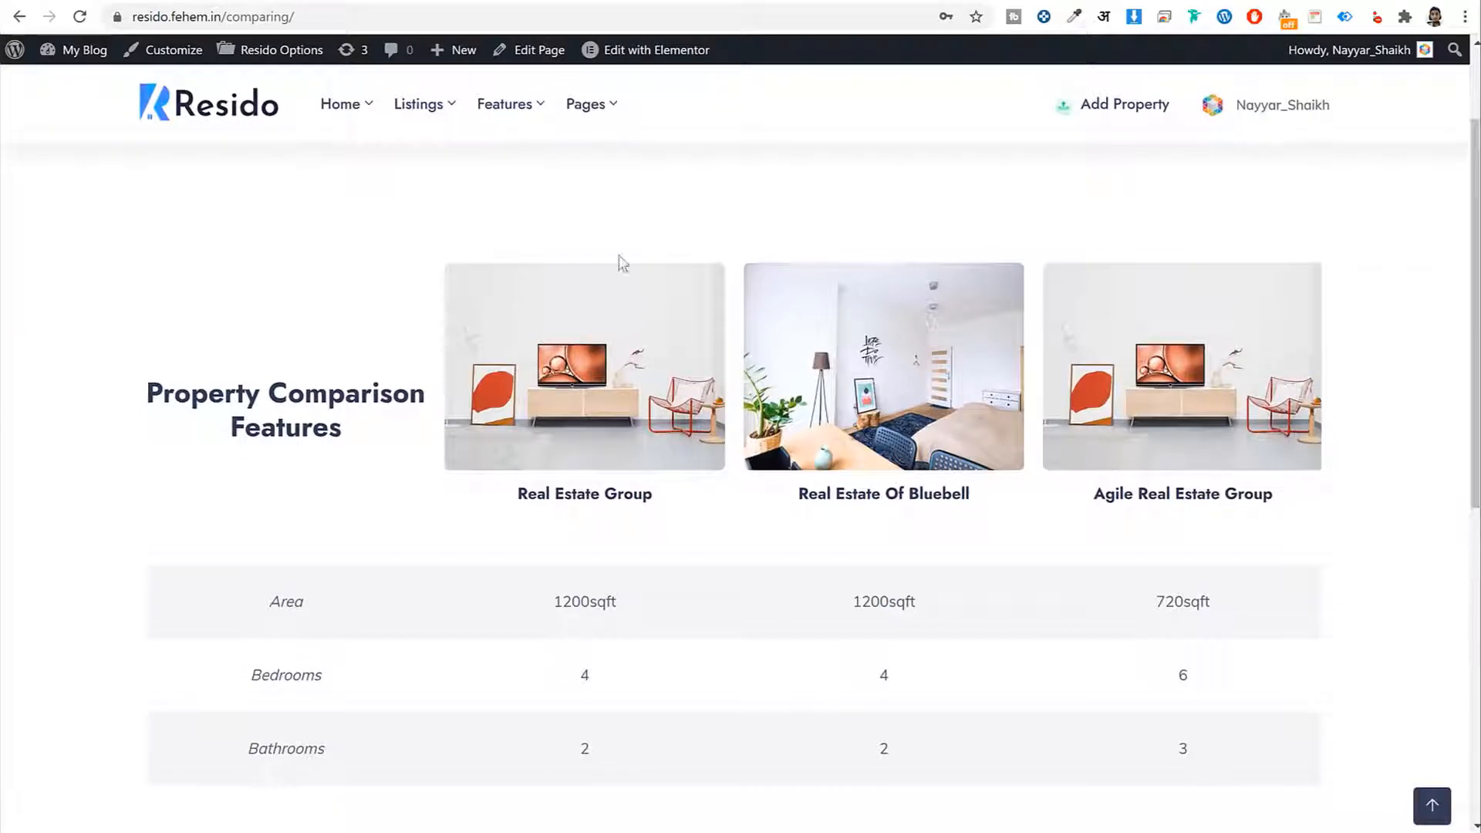
double_click(1173, 602)
drag(916, 601, 544, 609)
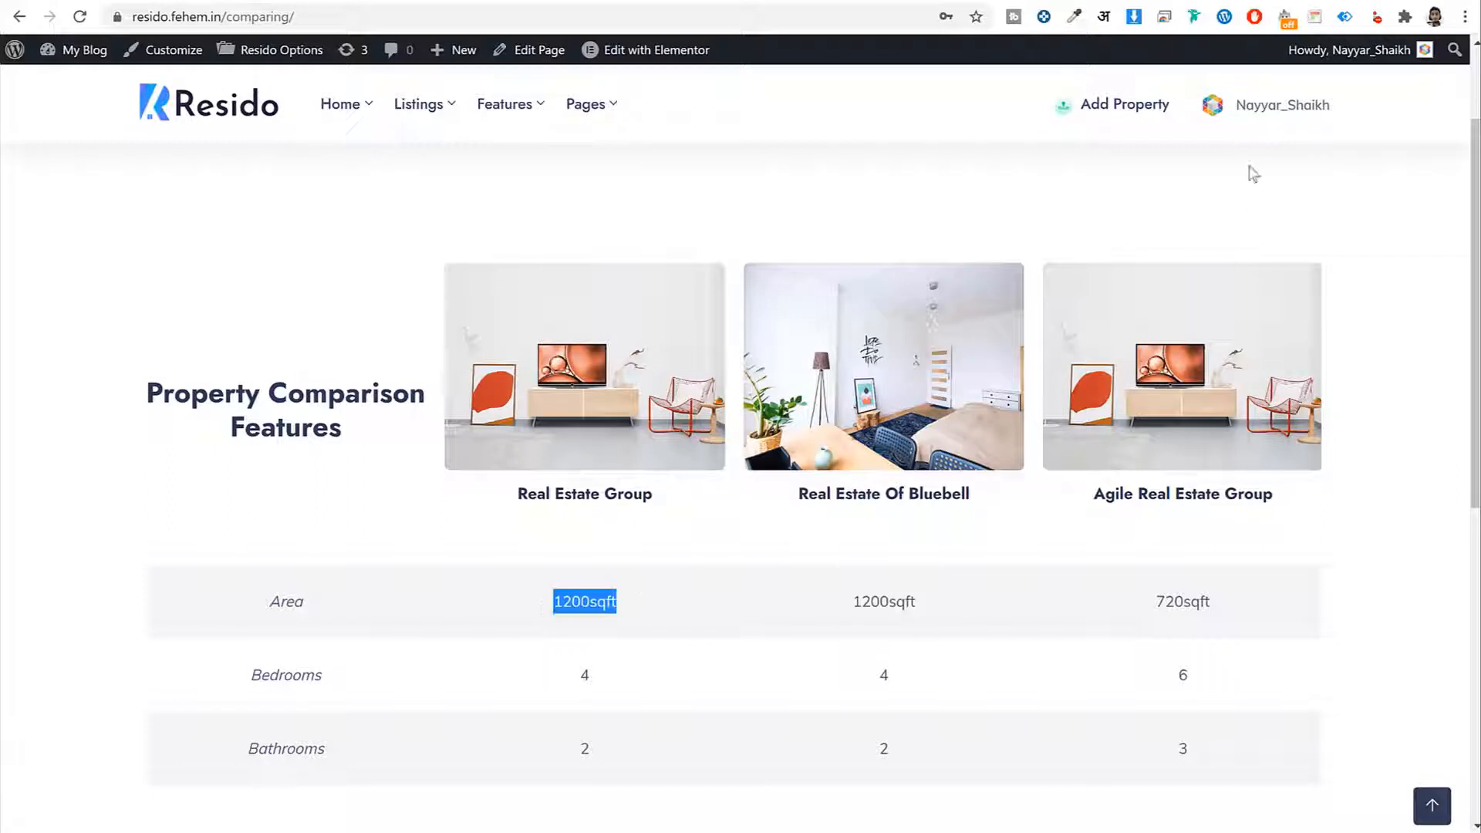
Open the Dashboard from the user menu to view the Standard Package stats
mouse_move(1264, 117)
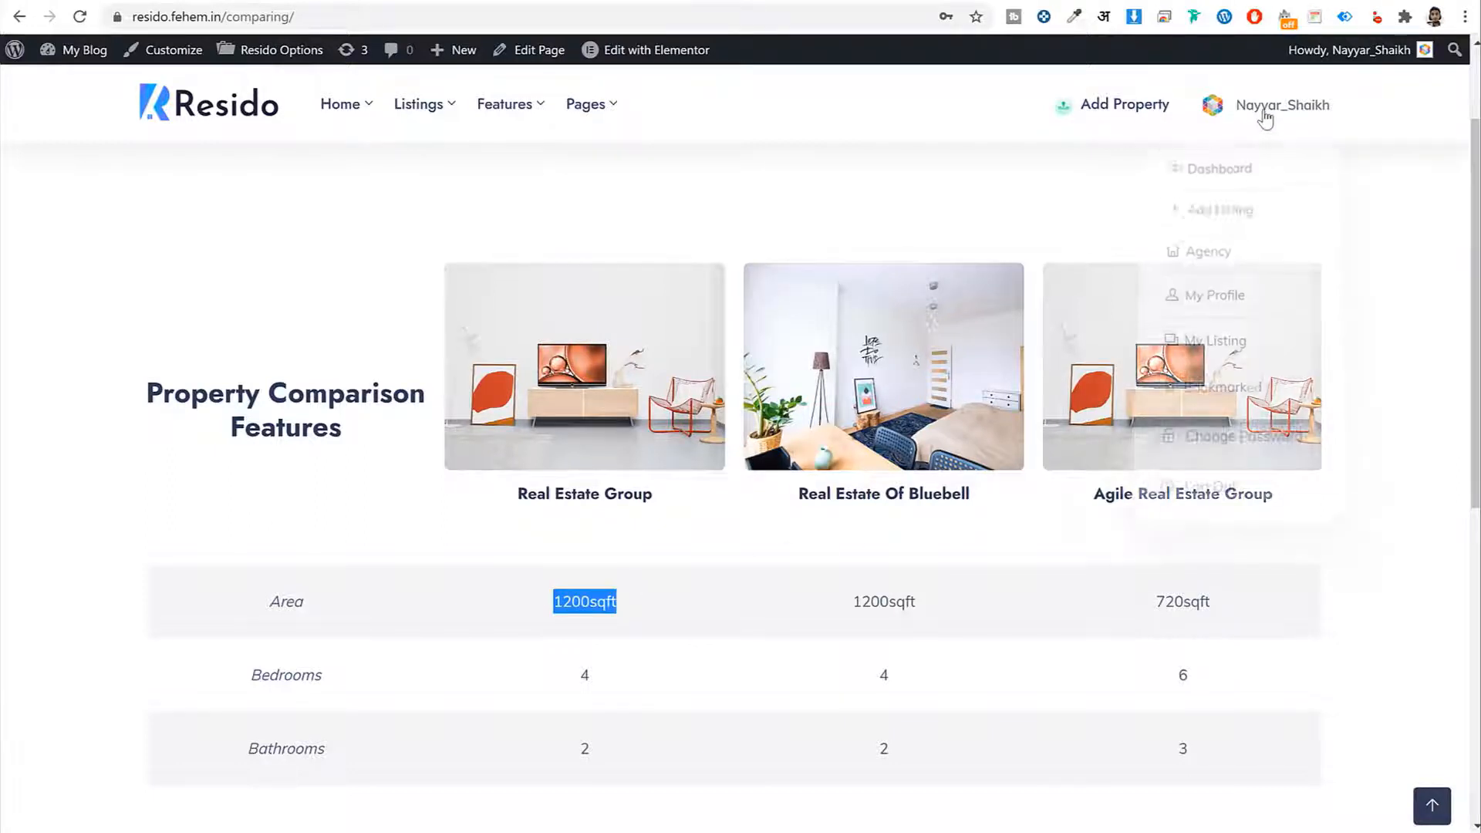
click(1232, 162)
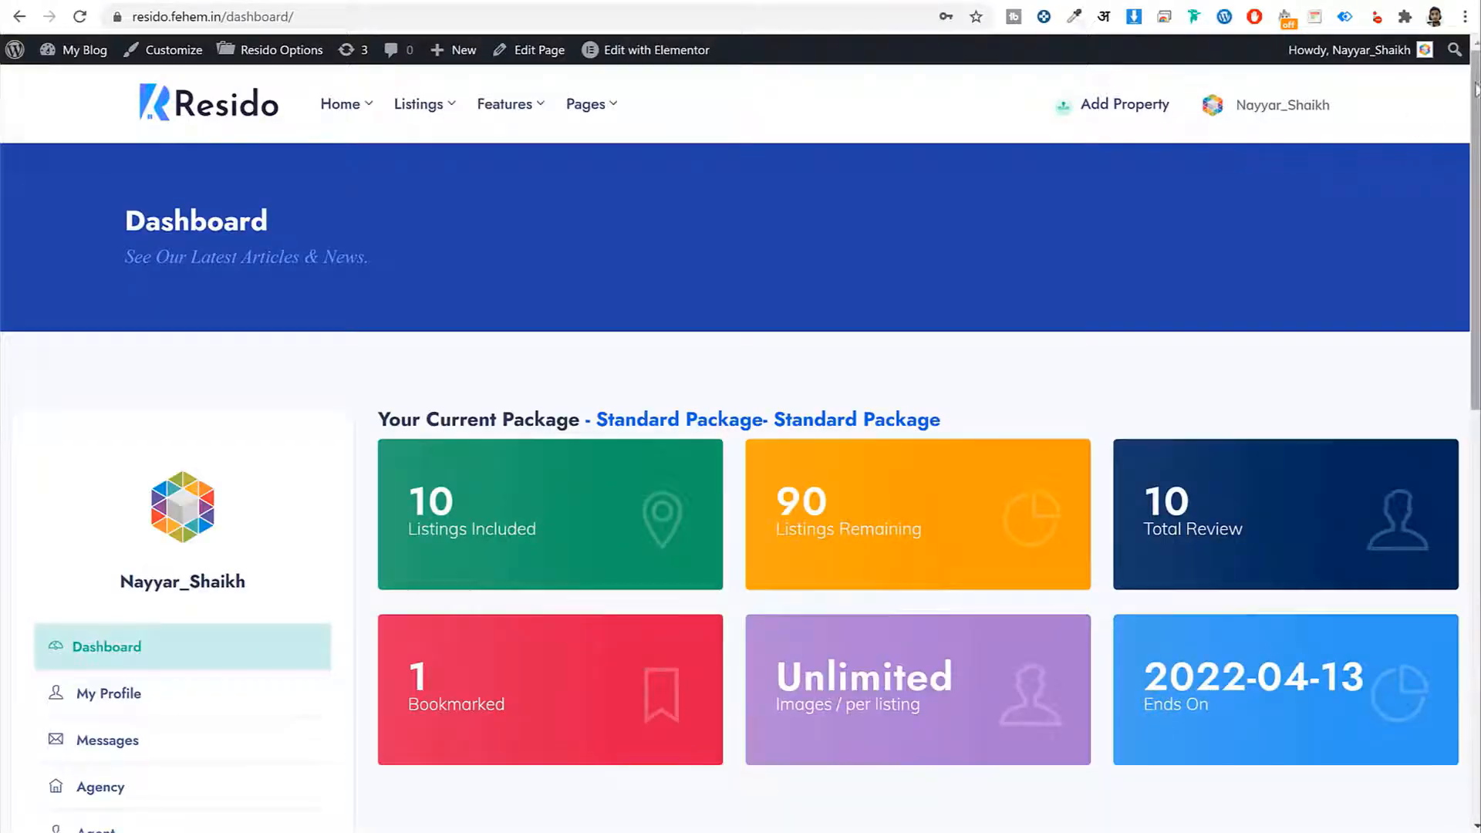
mouse_move(1474, 77)
mouse_down()
mouse_move(1475, 136)
mouse_move(1474, 75)
mouse_up()
drag(368, 222, 121, 228)
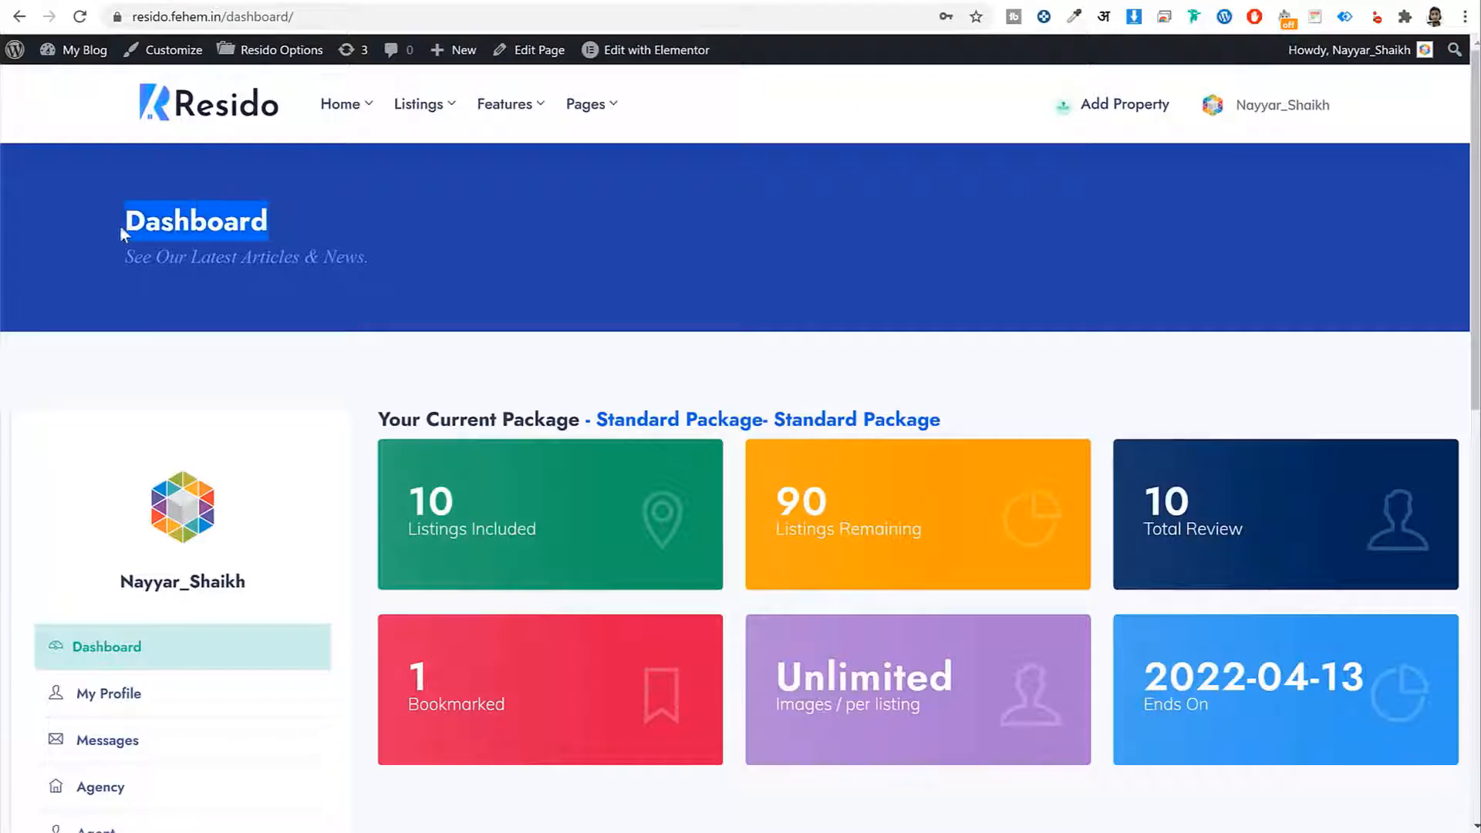
Scroll the dashboard sidebar past the Agency, Add Listing and Bookmarked Listings links
drag(1471, 69, 1476, 211)
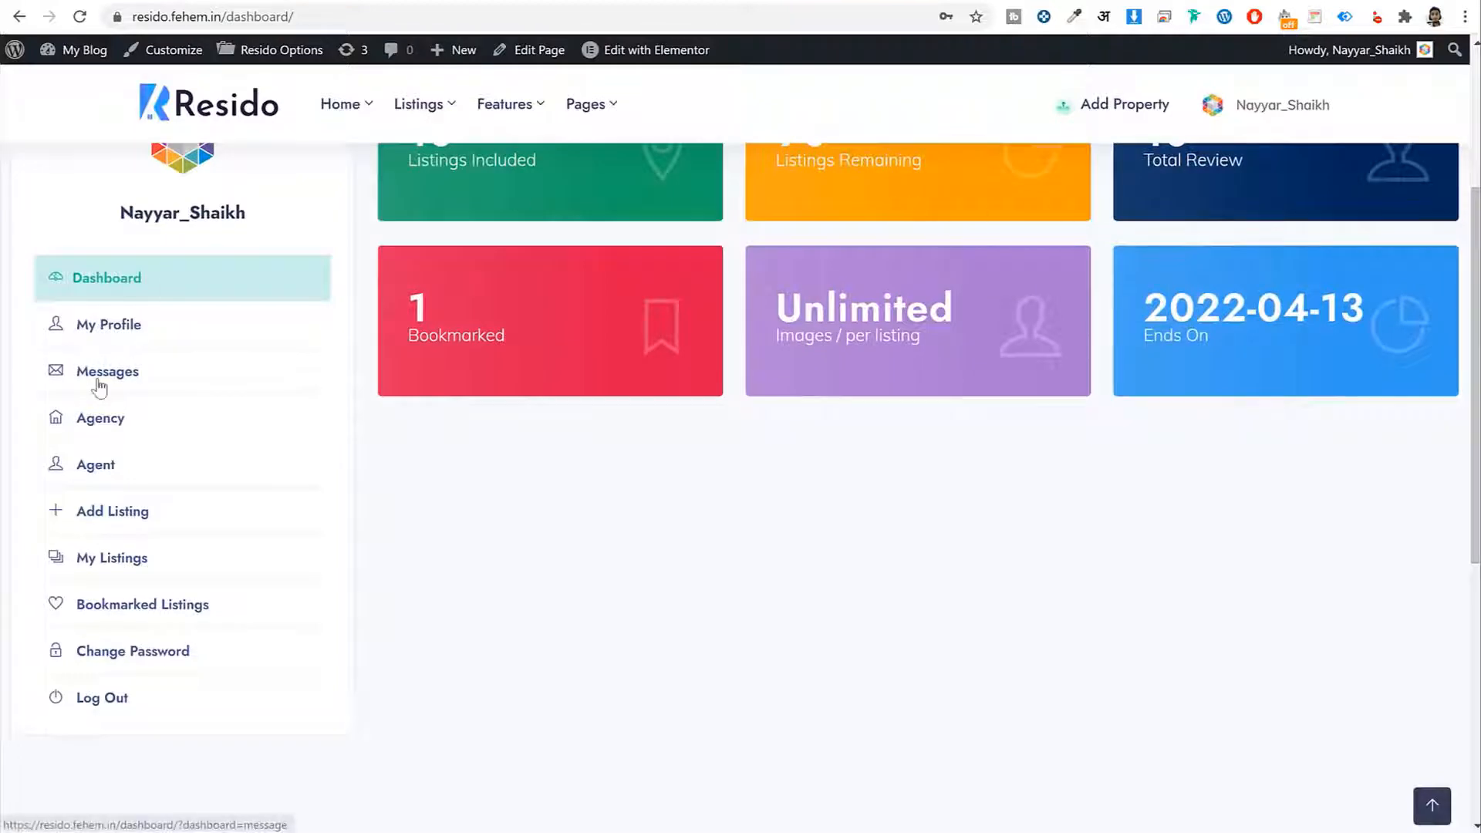
drag(121, 417, 67, 432)
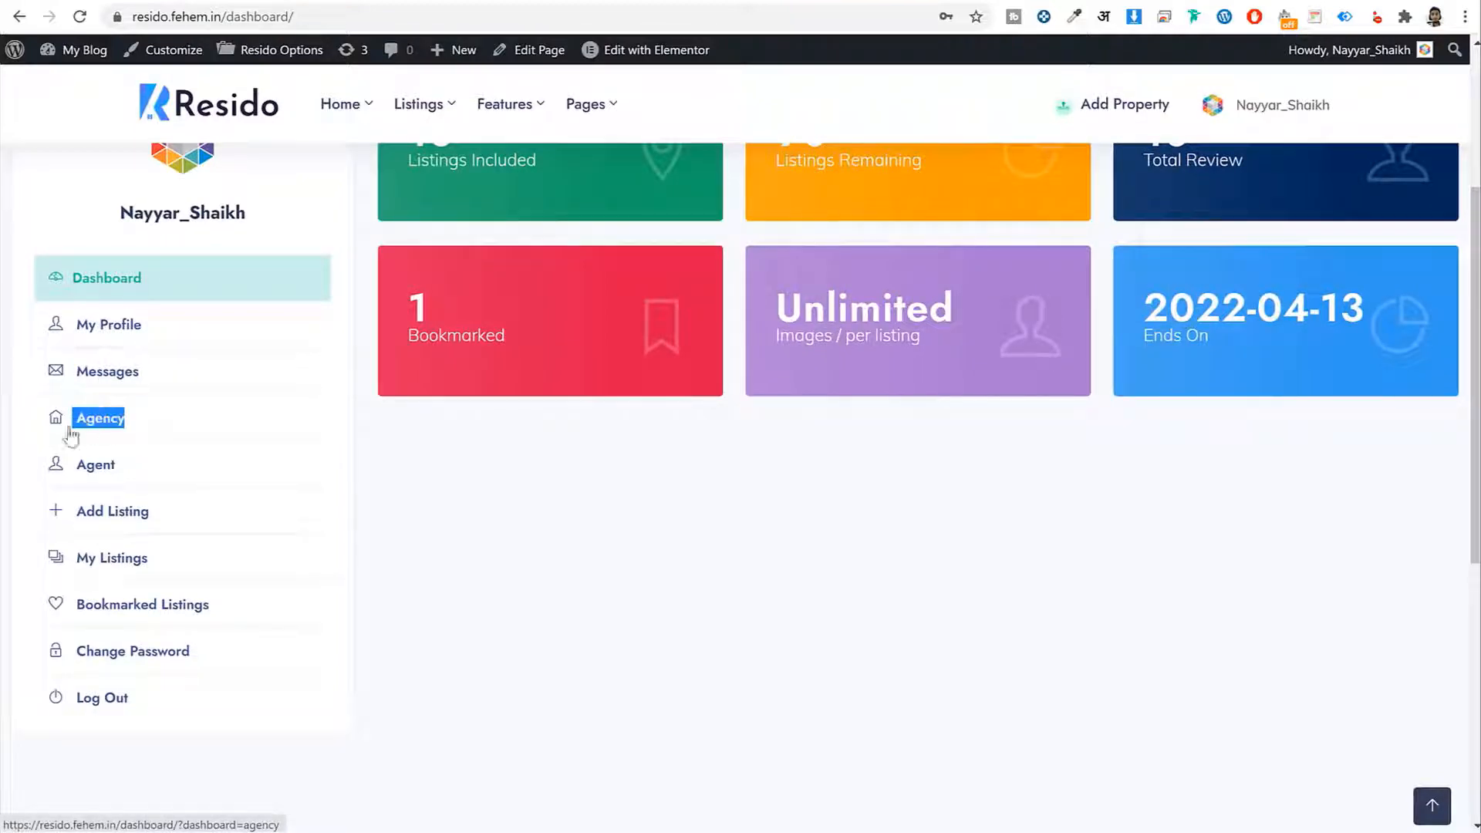
drag(191, 515, 75, 517)
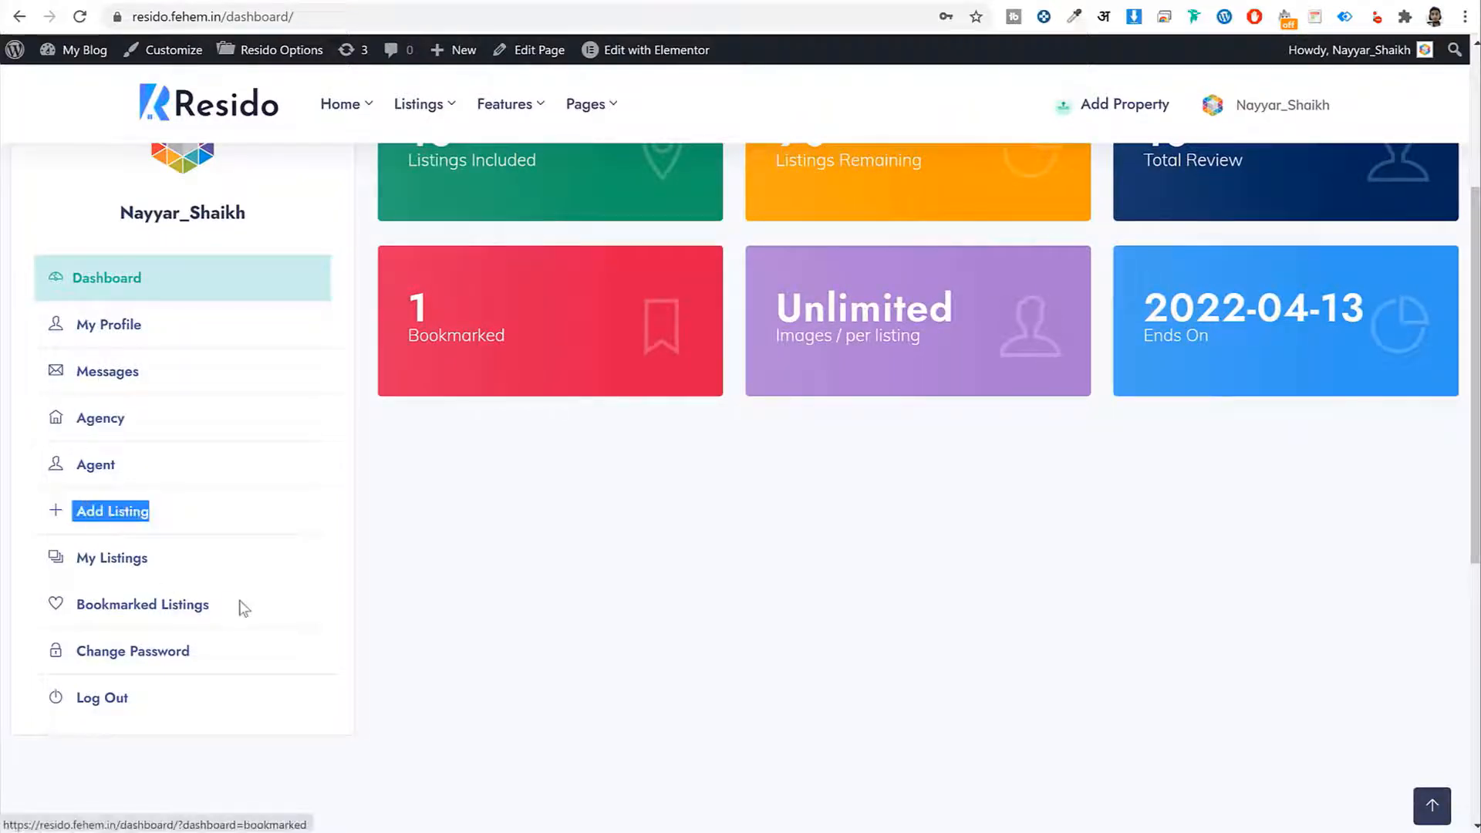
drag(231, 605, 76, 609)
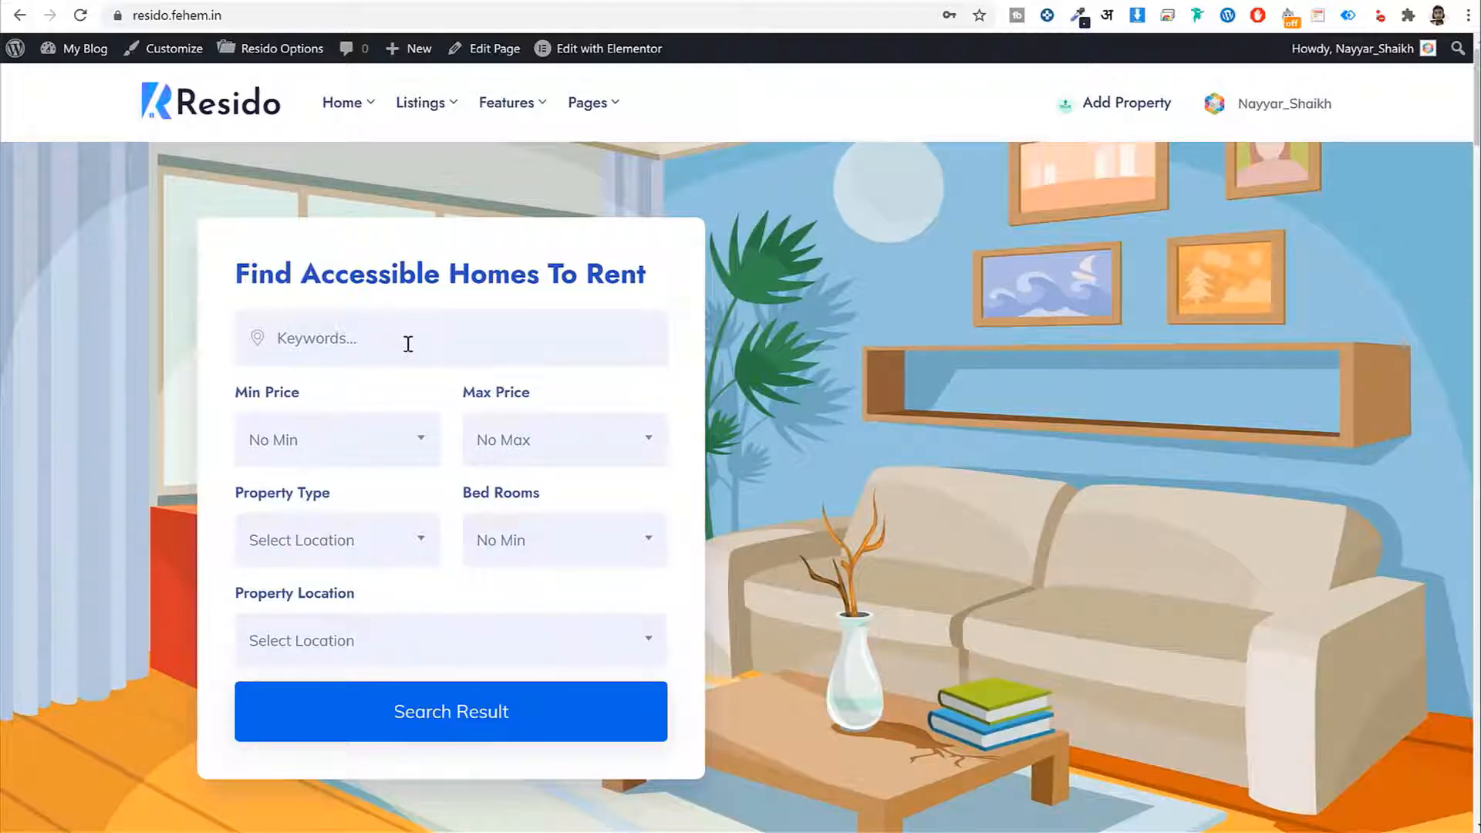
Look through the Min Price, Max Price and Property Type options without choosing any
click(336, 436)
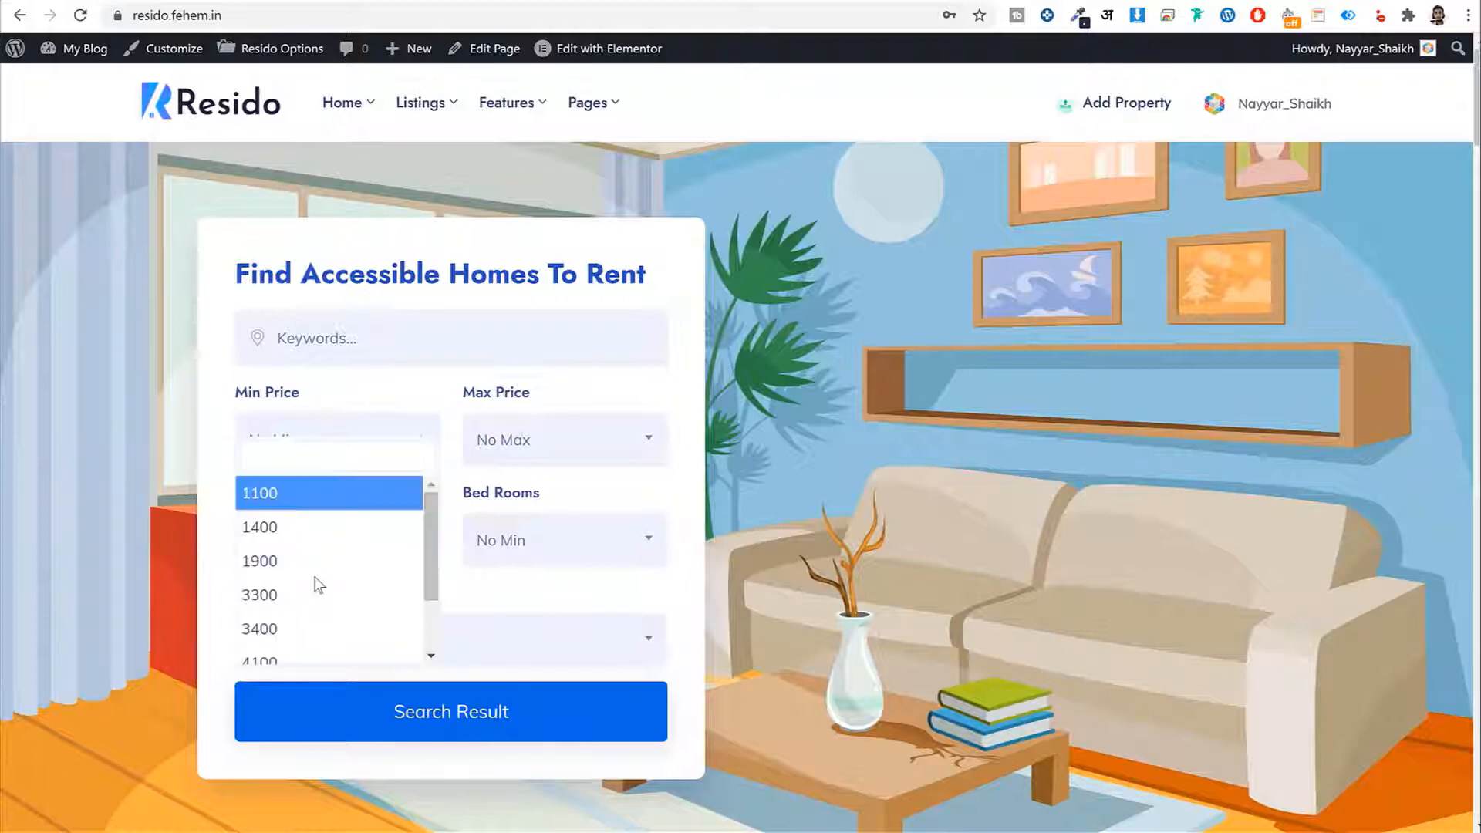
click(584, 435)
click(568, 398)
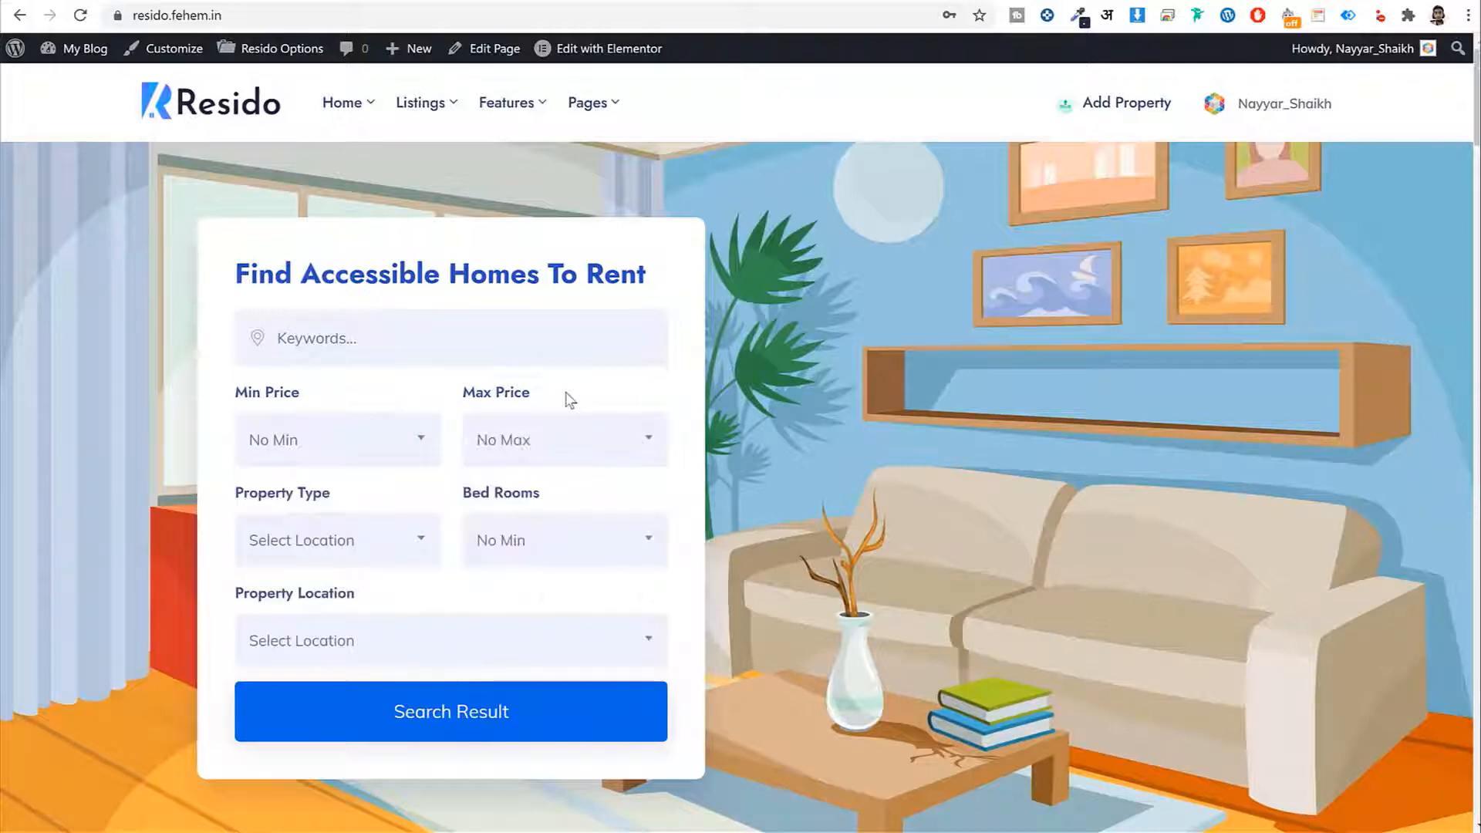
click(342, 545)
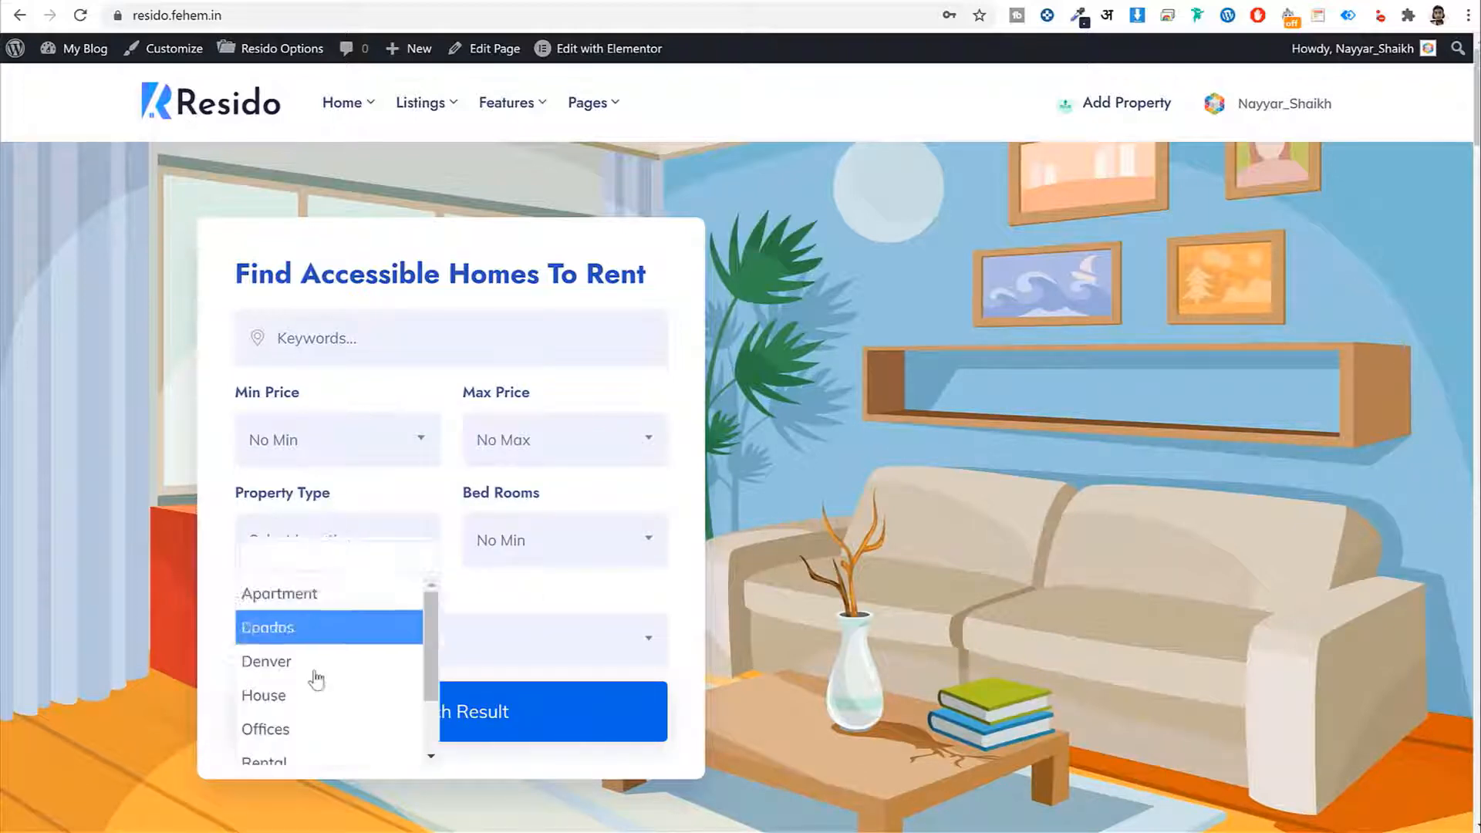
scroll(313, 679, down, 2)
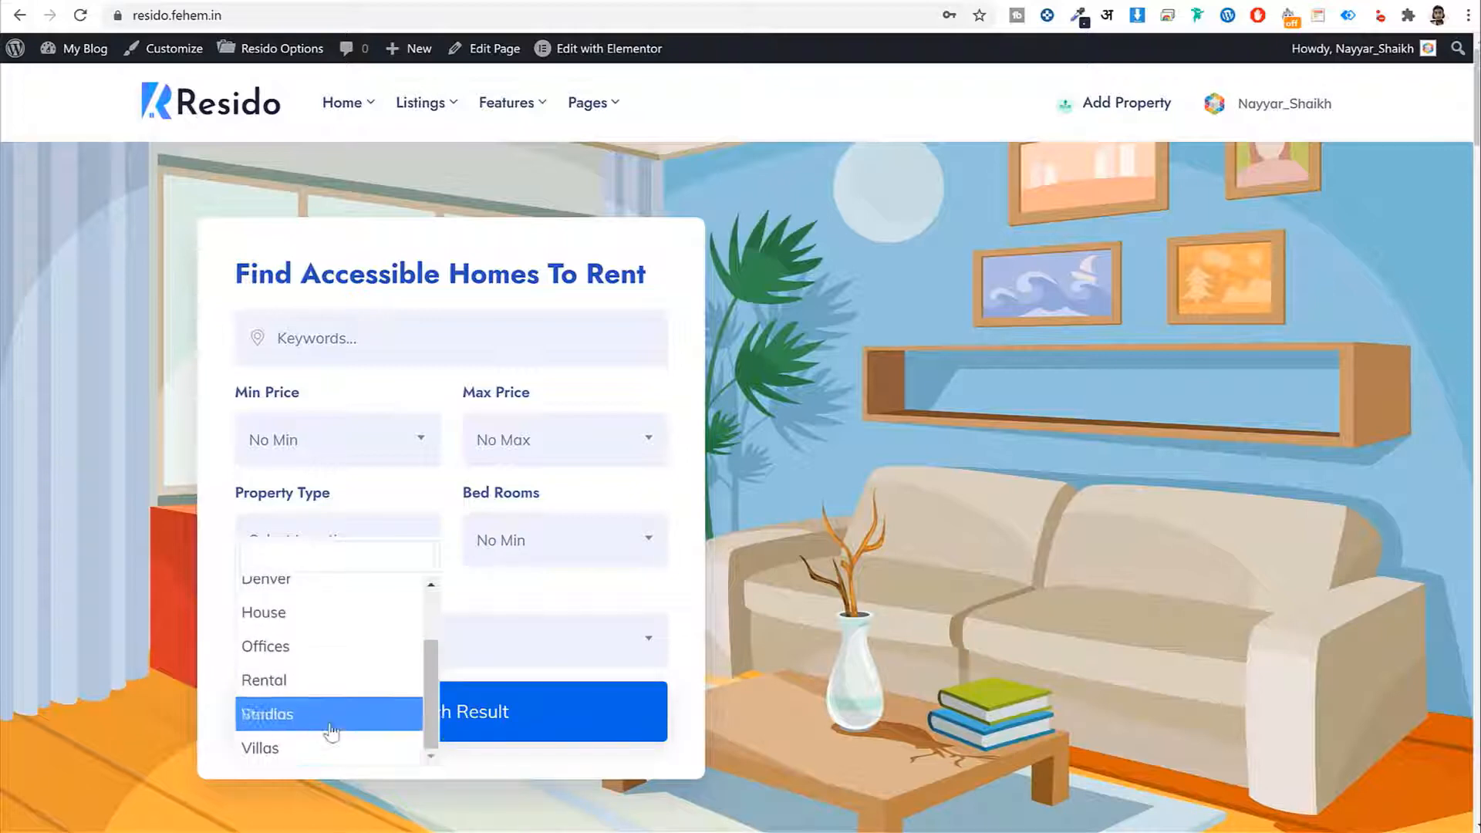
scroll(337, 658, up, 2)
click(545, 588)
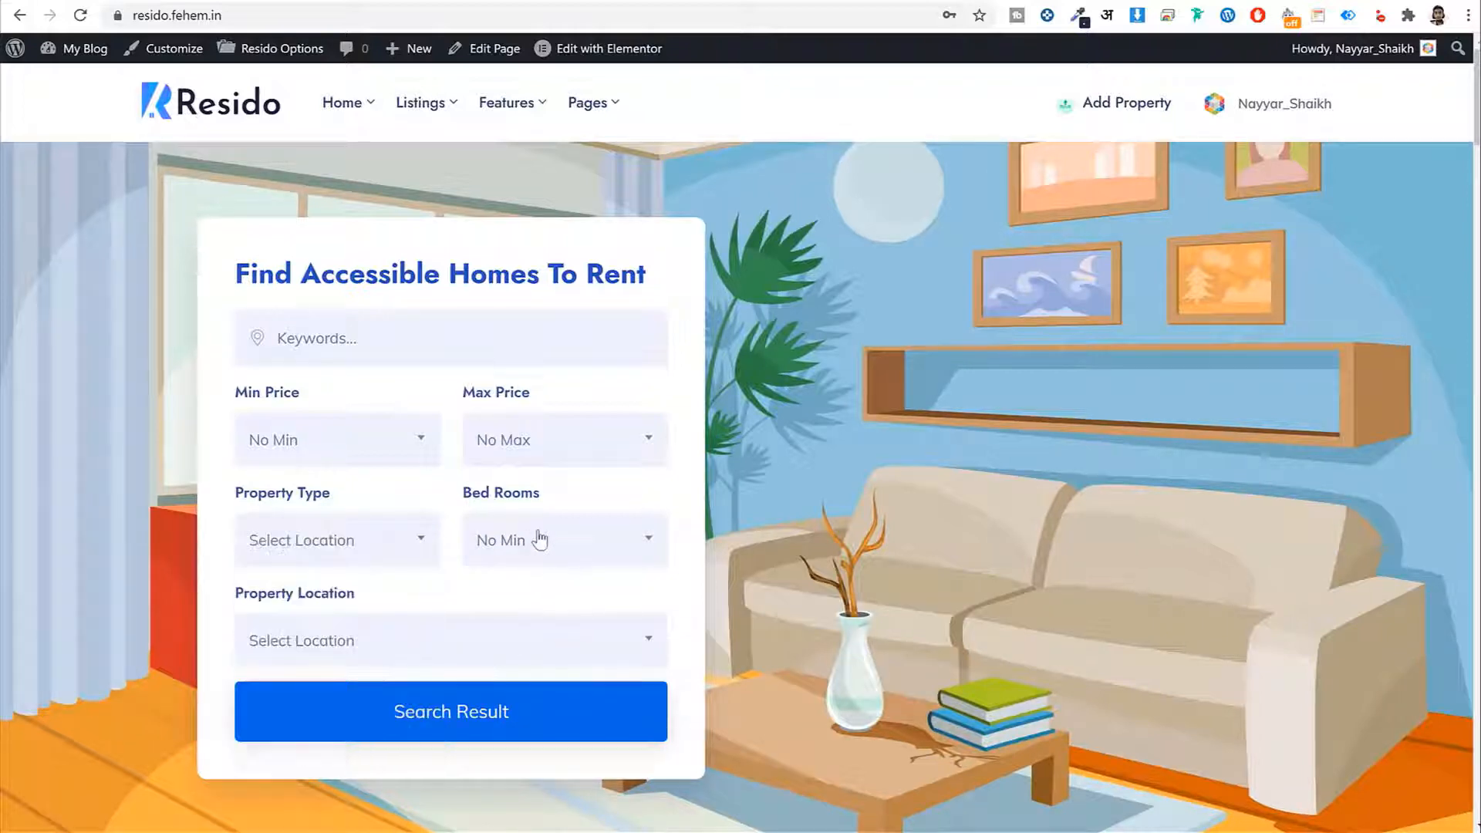
Check the Bed Rooms and Property Location options unchanged, then switch to the home-layout-2 tab
click(539, 540)
click(412, 586)
click(397, 652)
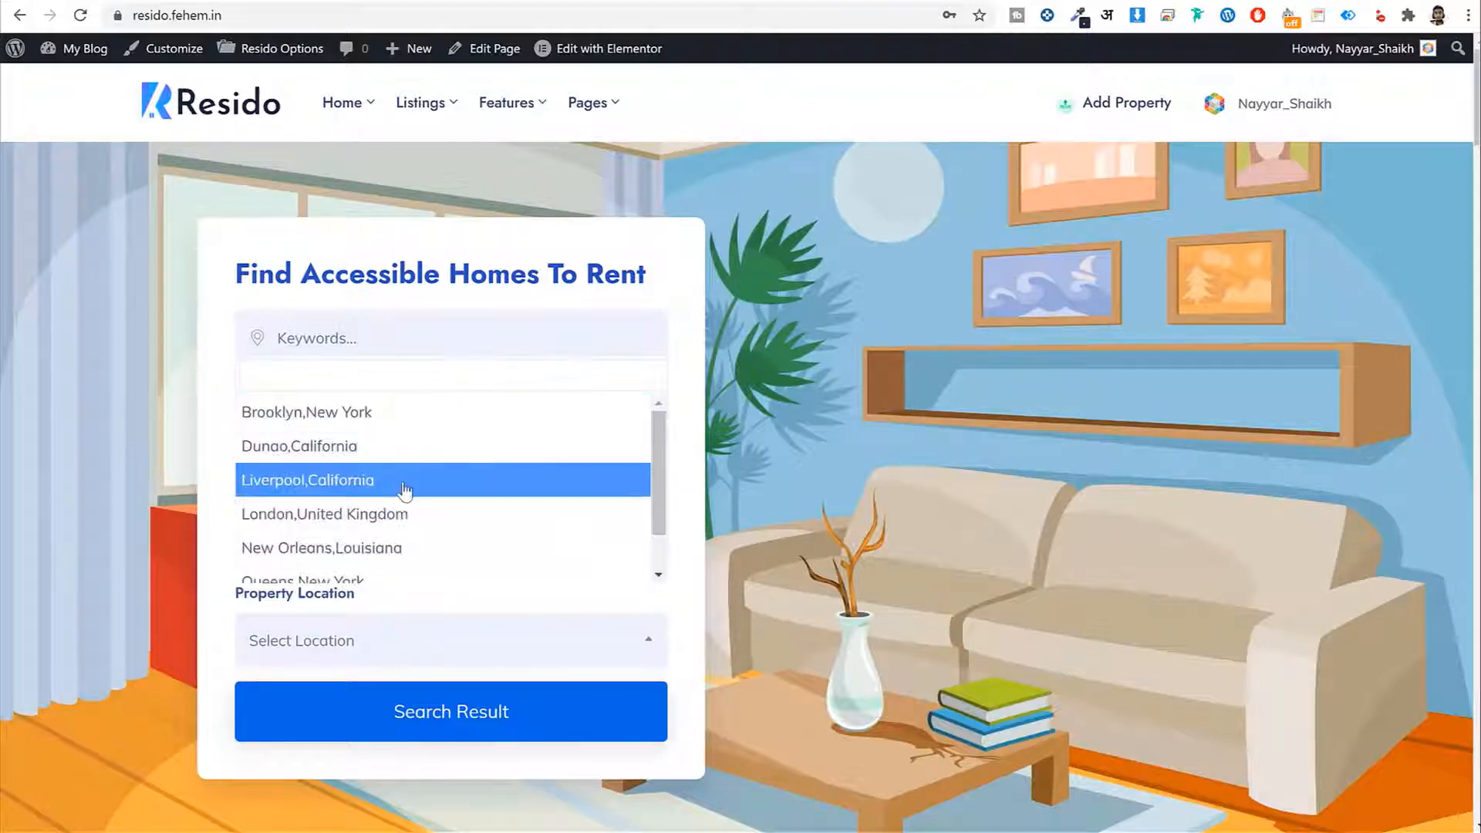
scroll(403, 493, down, 1)
scroll(424, 513, up, 1)
click(688, 390)
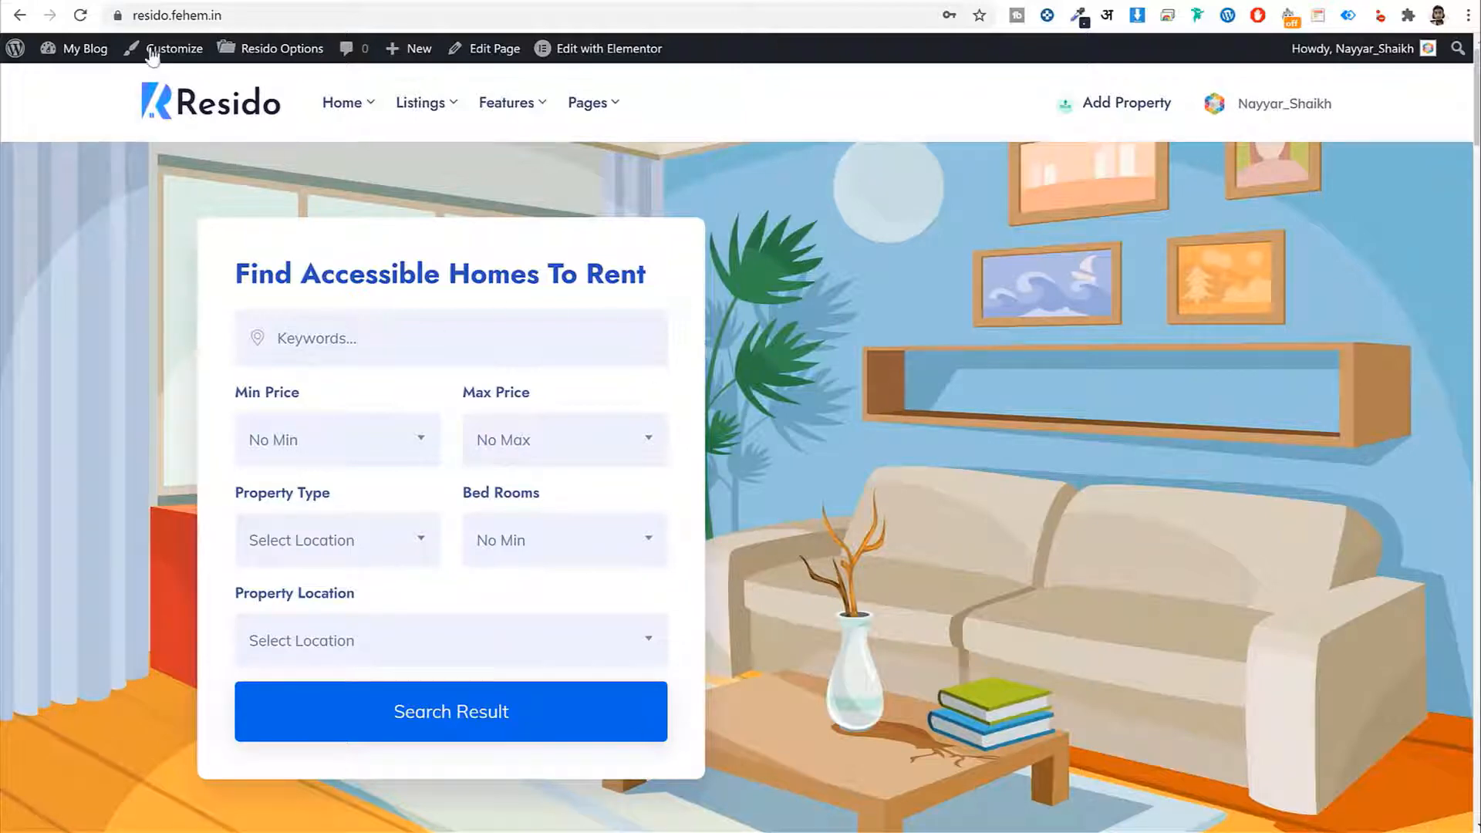
click(125, 2)
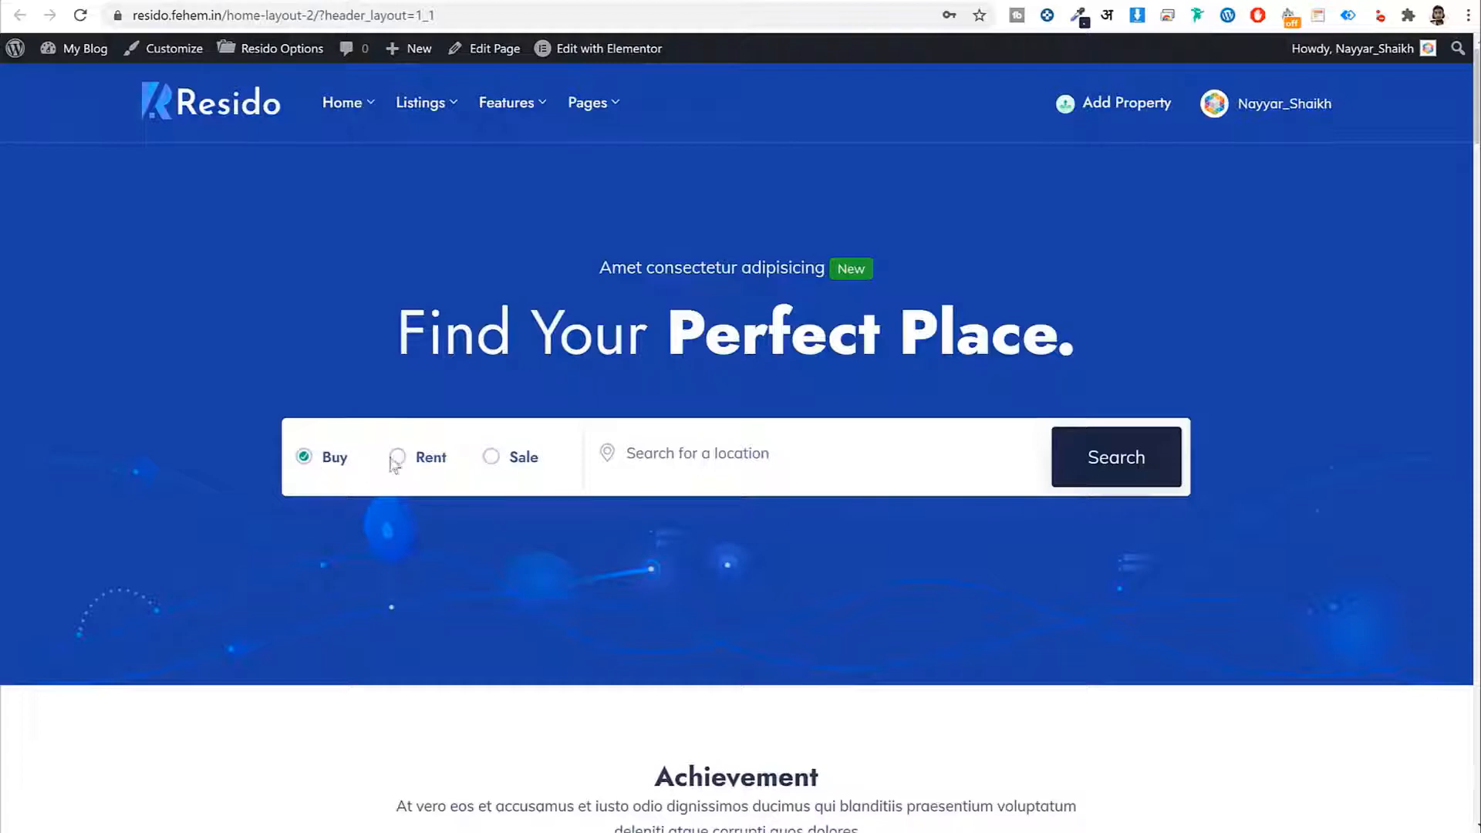
Toggle the hero search between Rent, Buy and Sale, then scroll down the home page
click(394, 458)
click(328, 465)
click(402, 461)
click(492, 461)
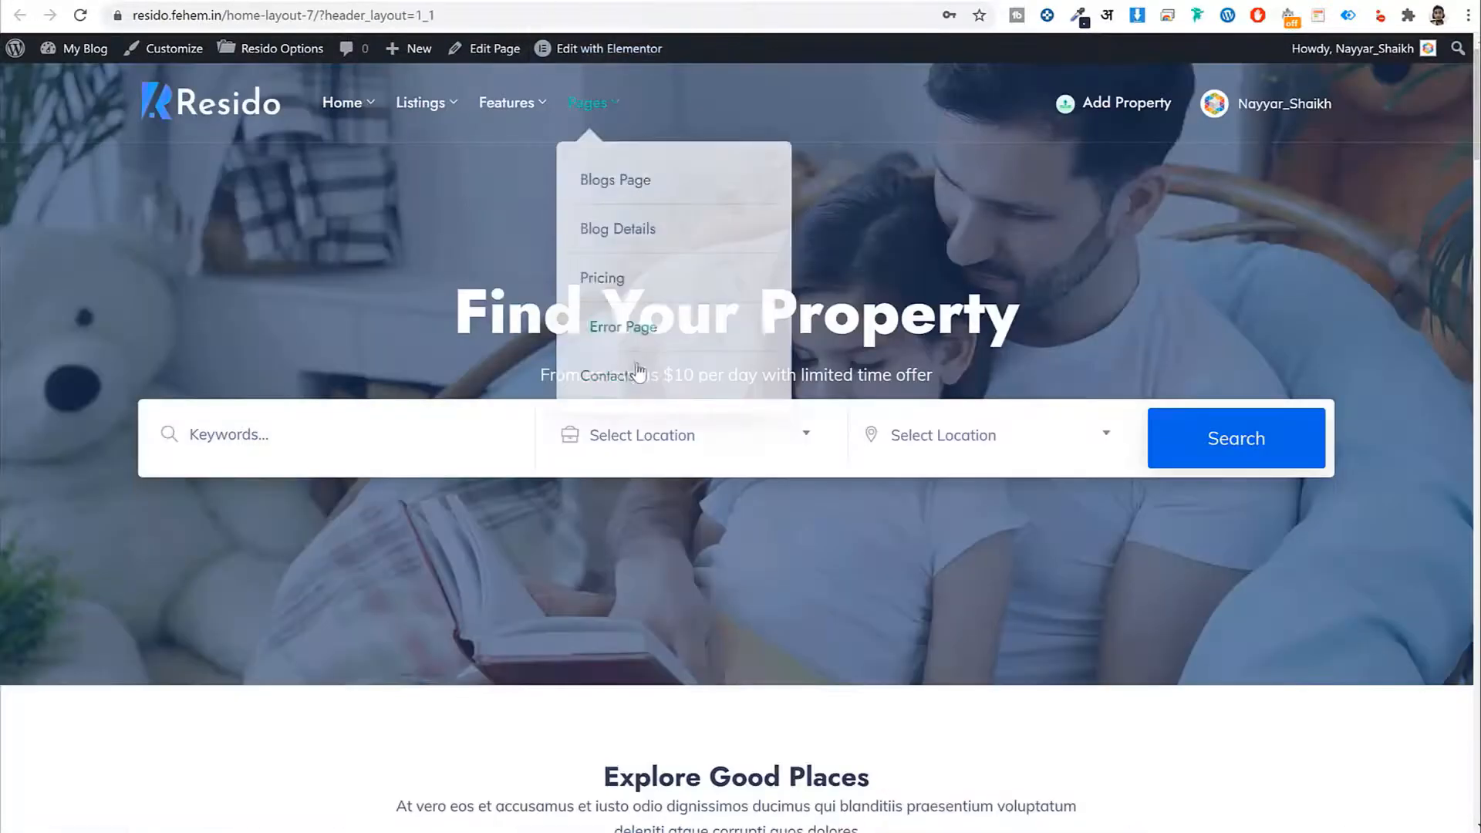
scroll(639, 376, down, 3)
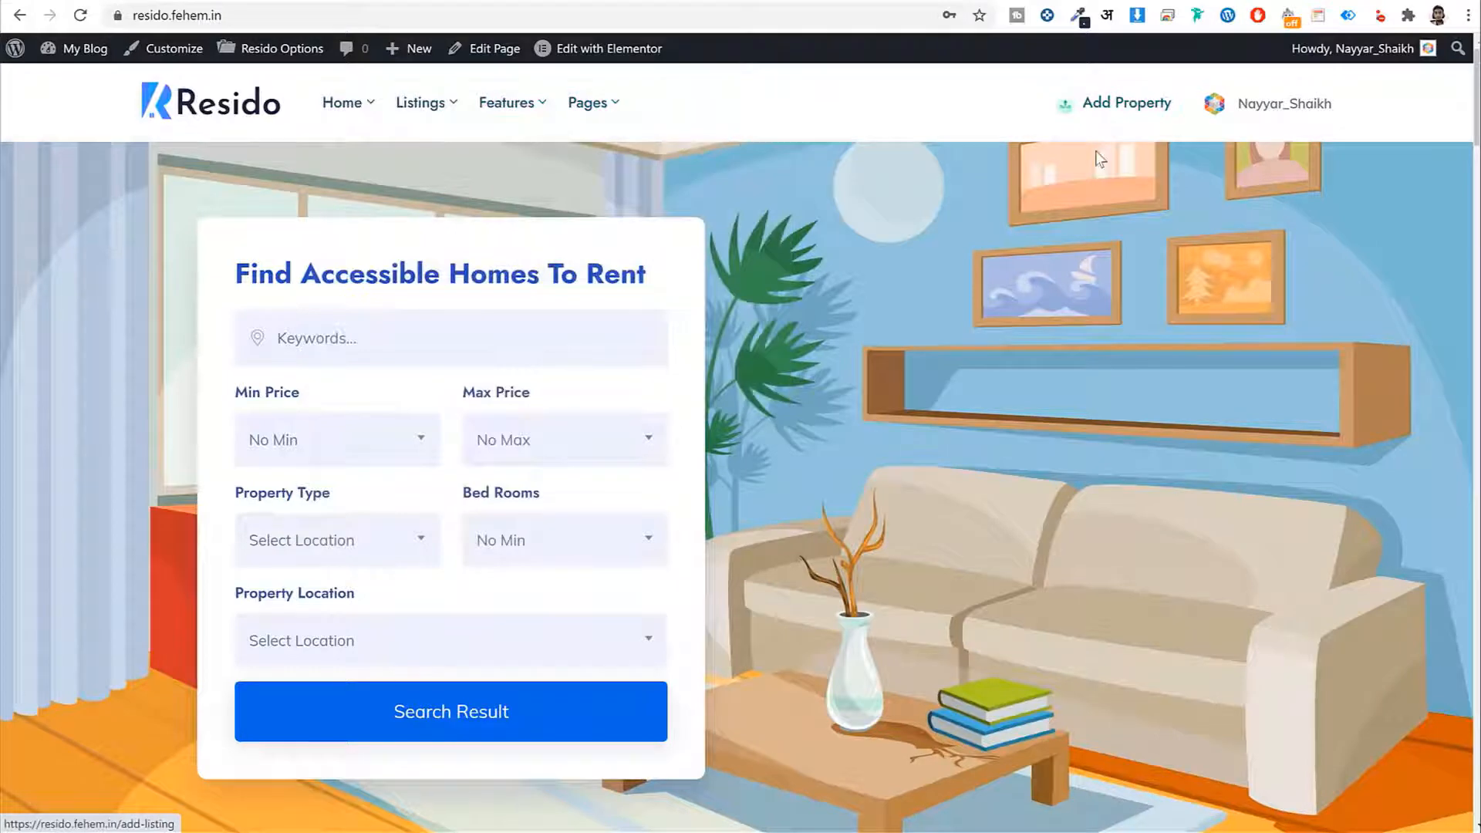
Start Add Property and choose the $99 Platinum plan on the Pricing page
click(1121, 116)
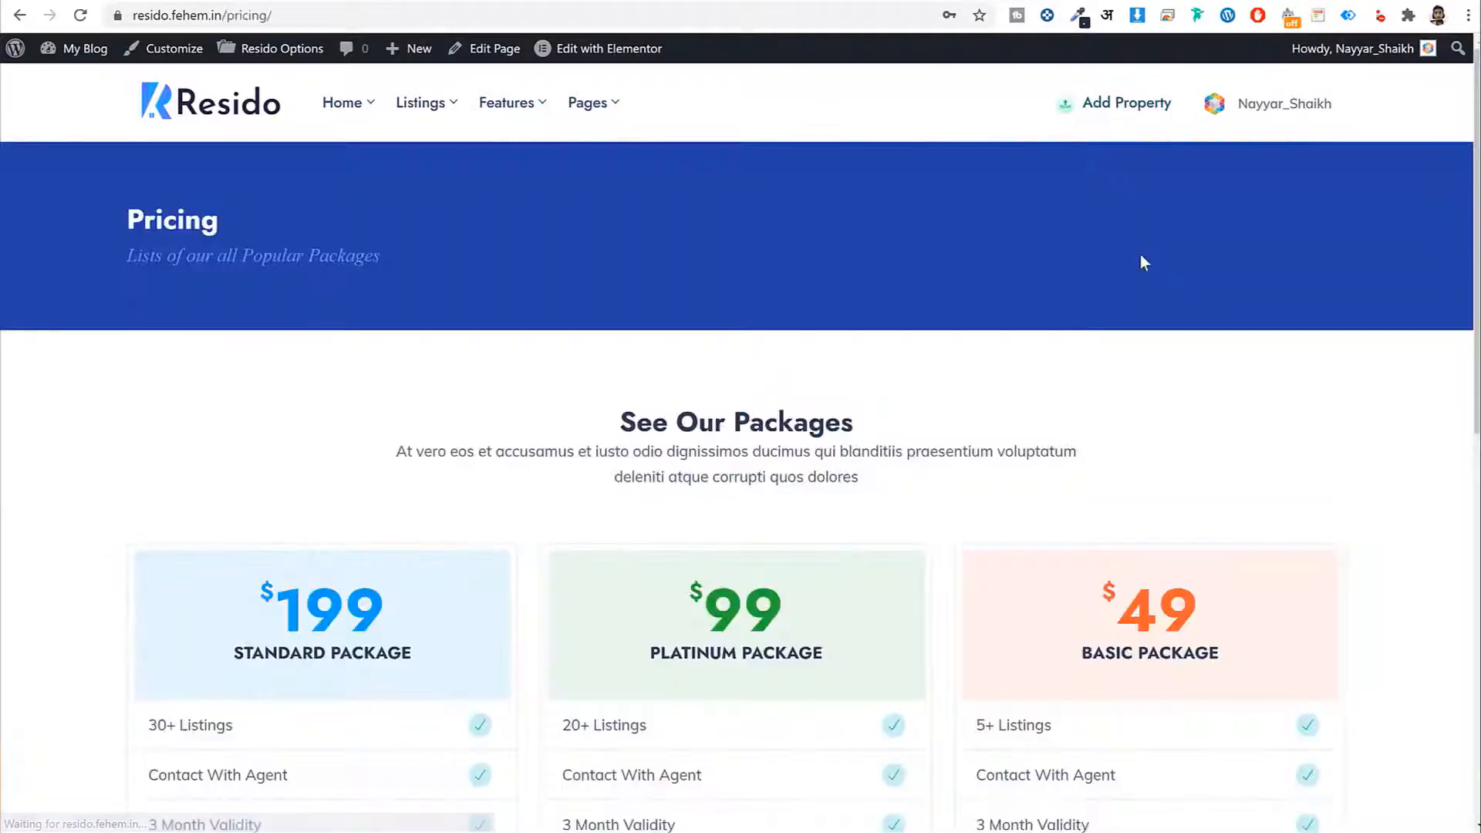
scroll(1165, 283, down, 1)
scroll(1168, 287, down, 5)
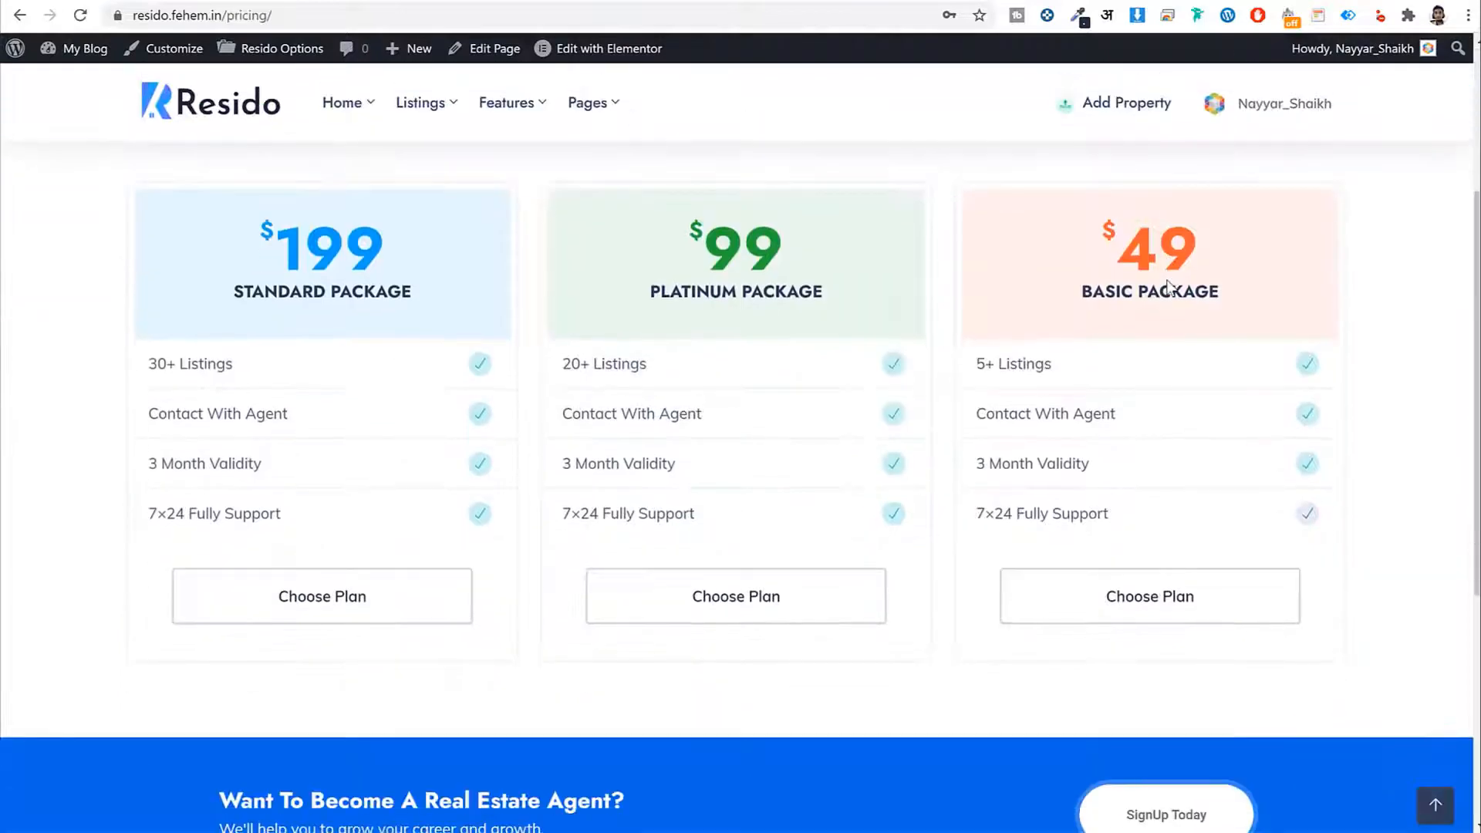
scroll(1167, 278, up, 1)
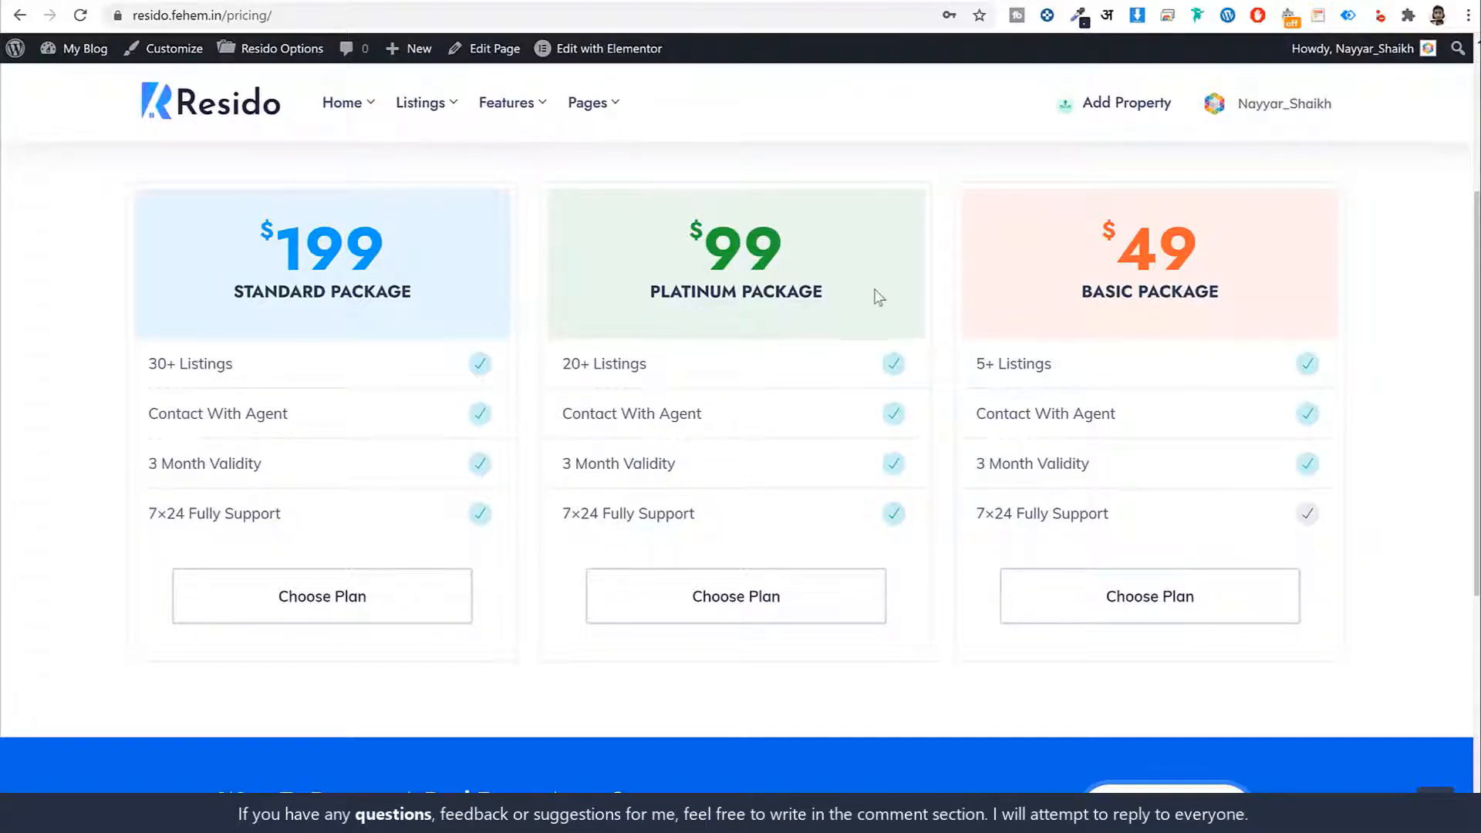
click(757, 601)
Scroll through the empty Add Listing form from Basic Information to Submit & Preview
scroll(1219, 529, down, 10)
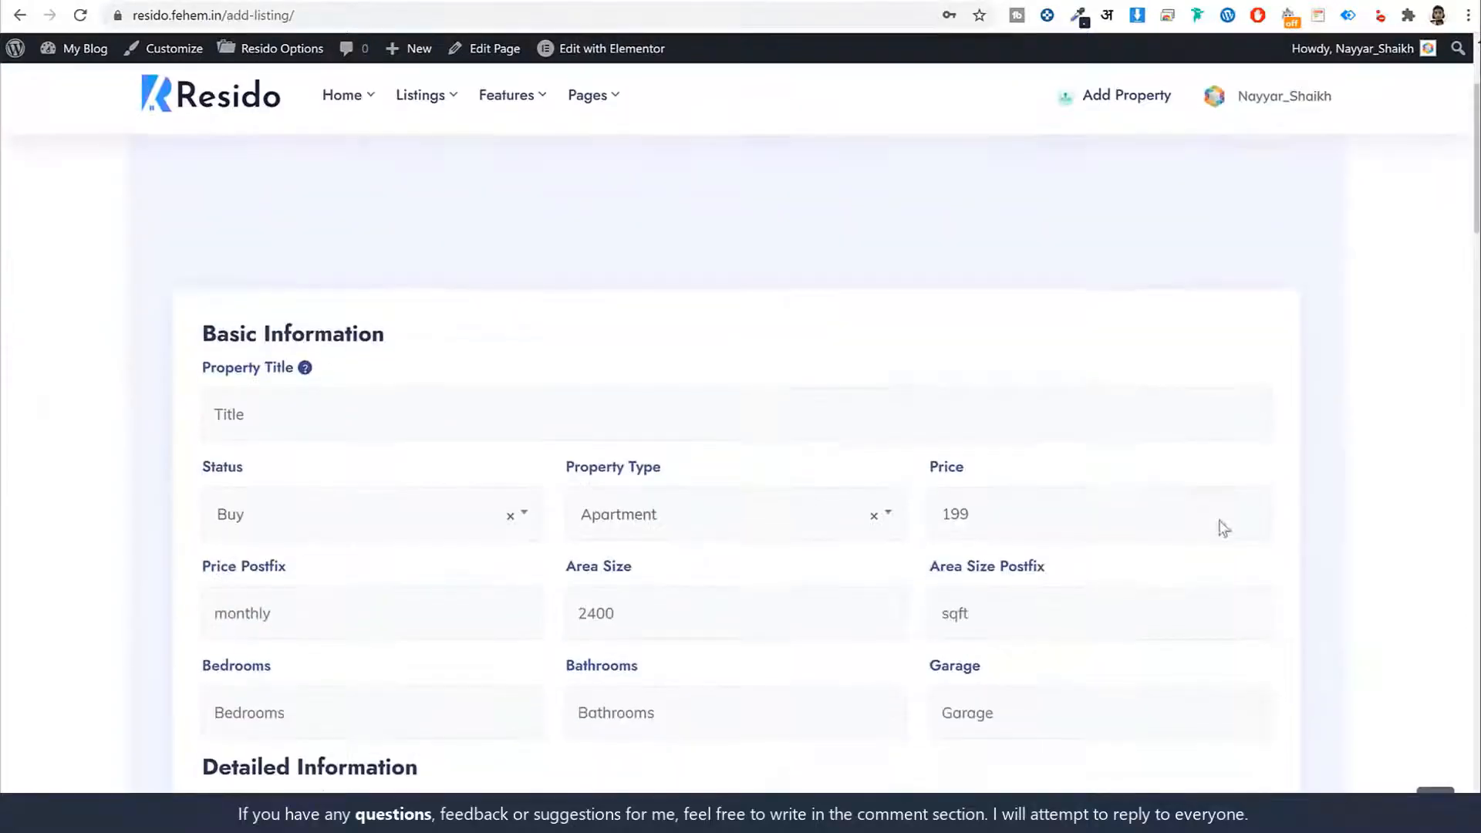
scroll(1223, 521, down, 5)
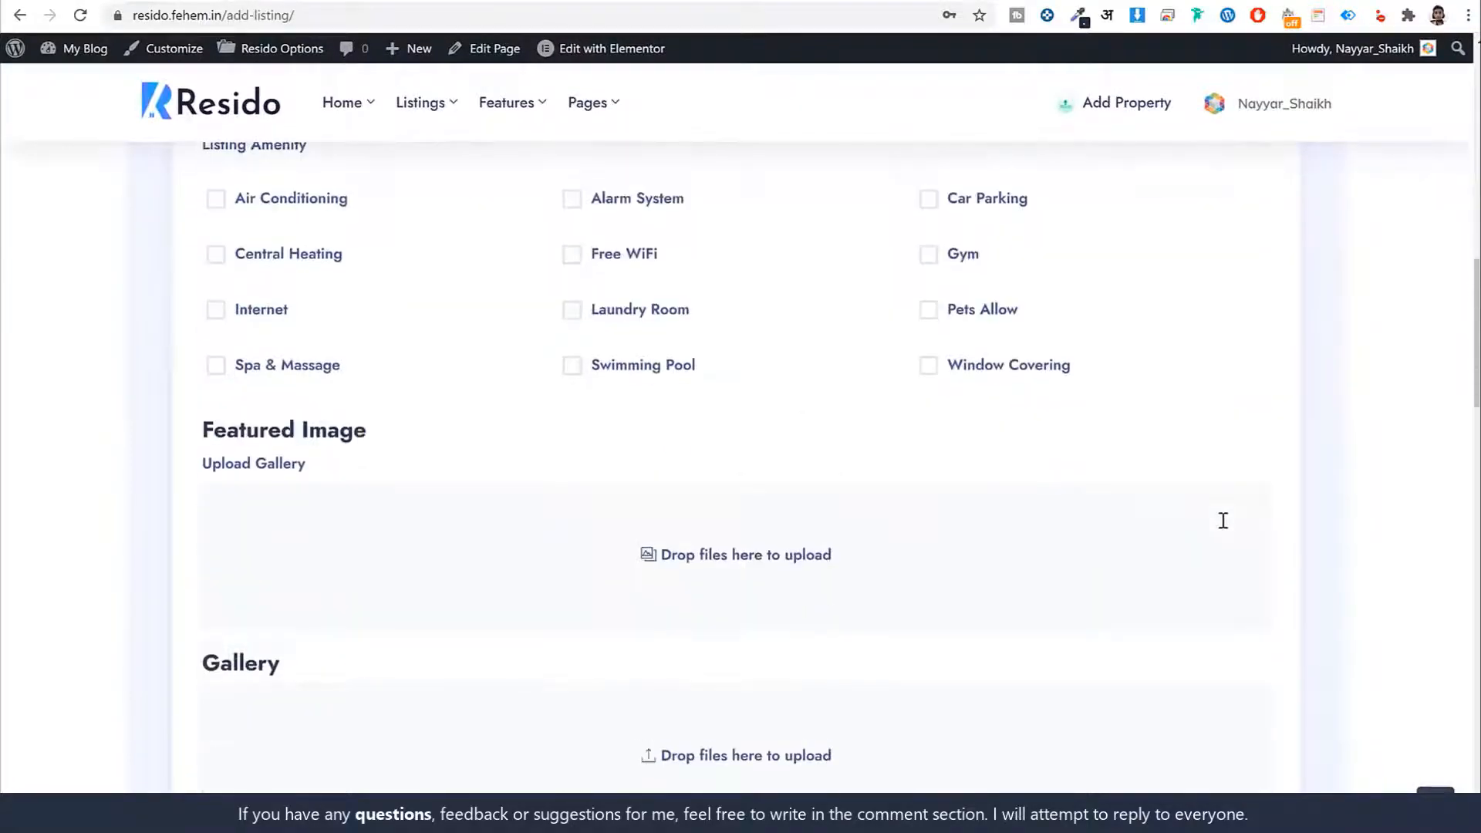
scroll(1223, 519, up, 15)
scroll(1301, 484, down, 6)
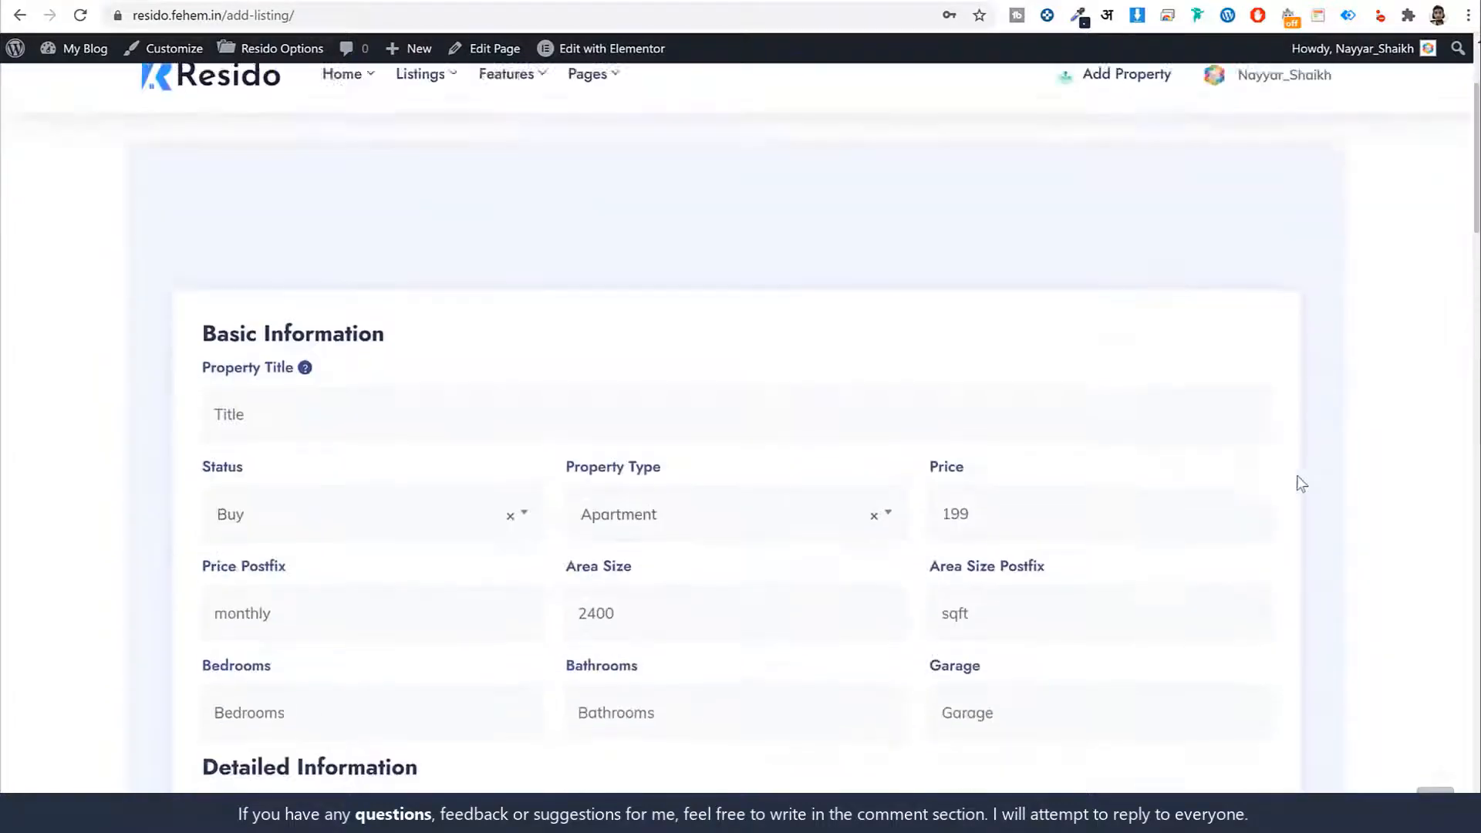
scroll(1284, 410, down, 3)
scroll(1288, 412, down, 20)
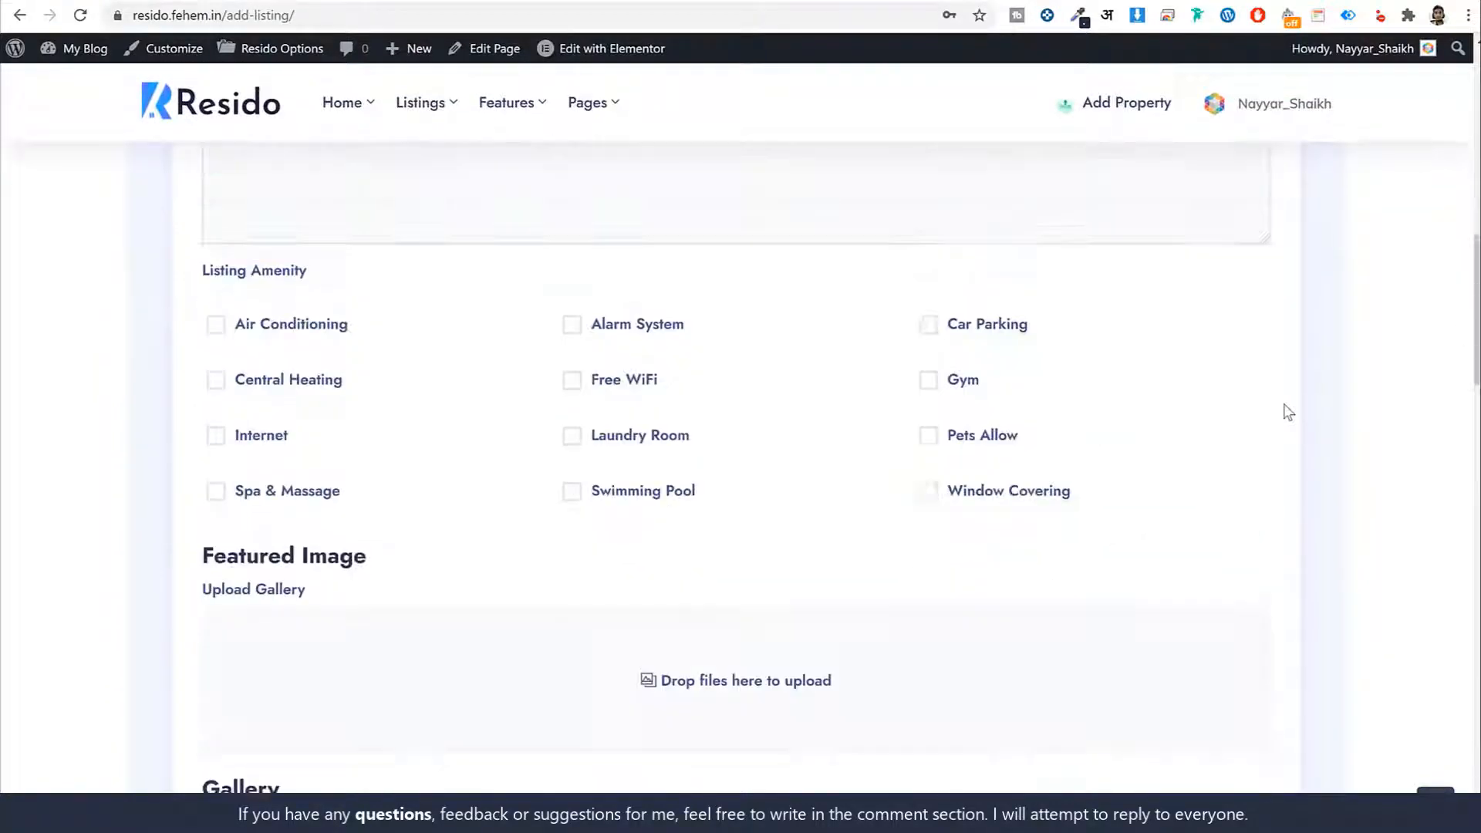
scroll(1286, 413, down, 10)
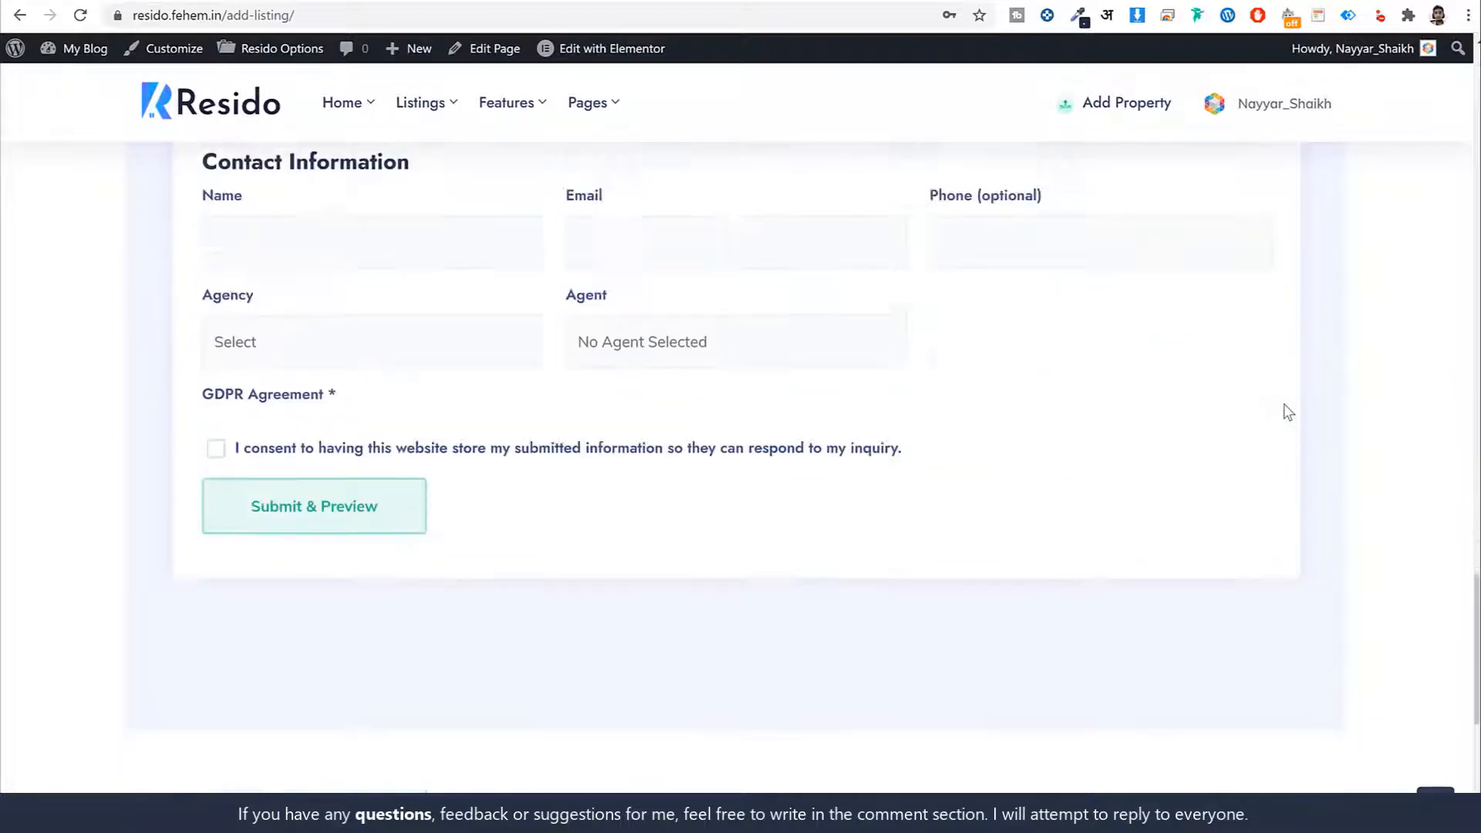
scroll(1358, 355, up, 20)
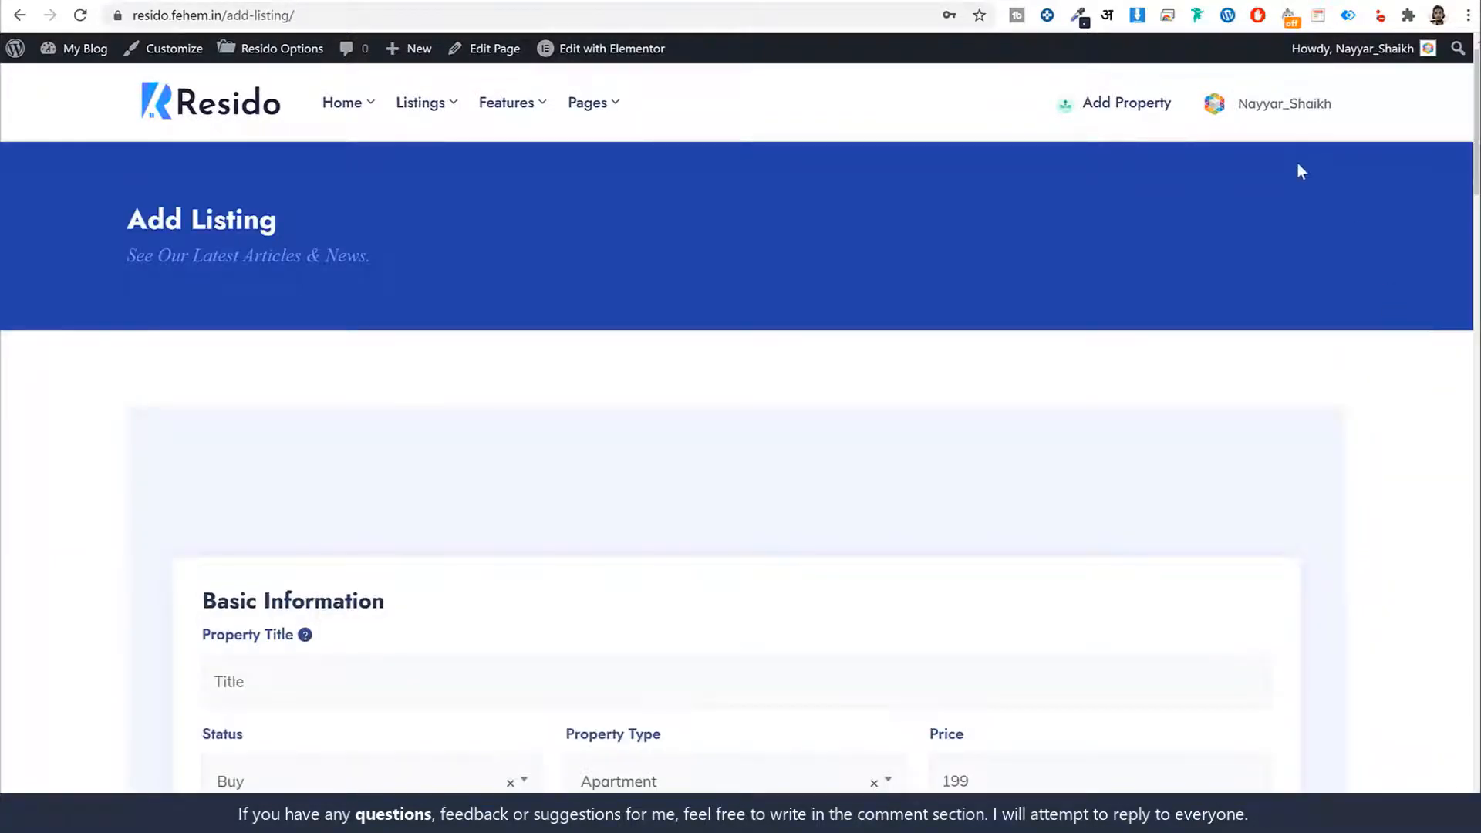
click(1275, 108)
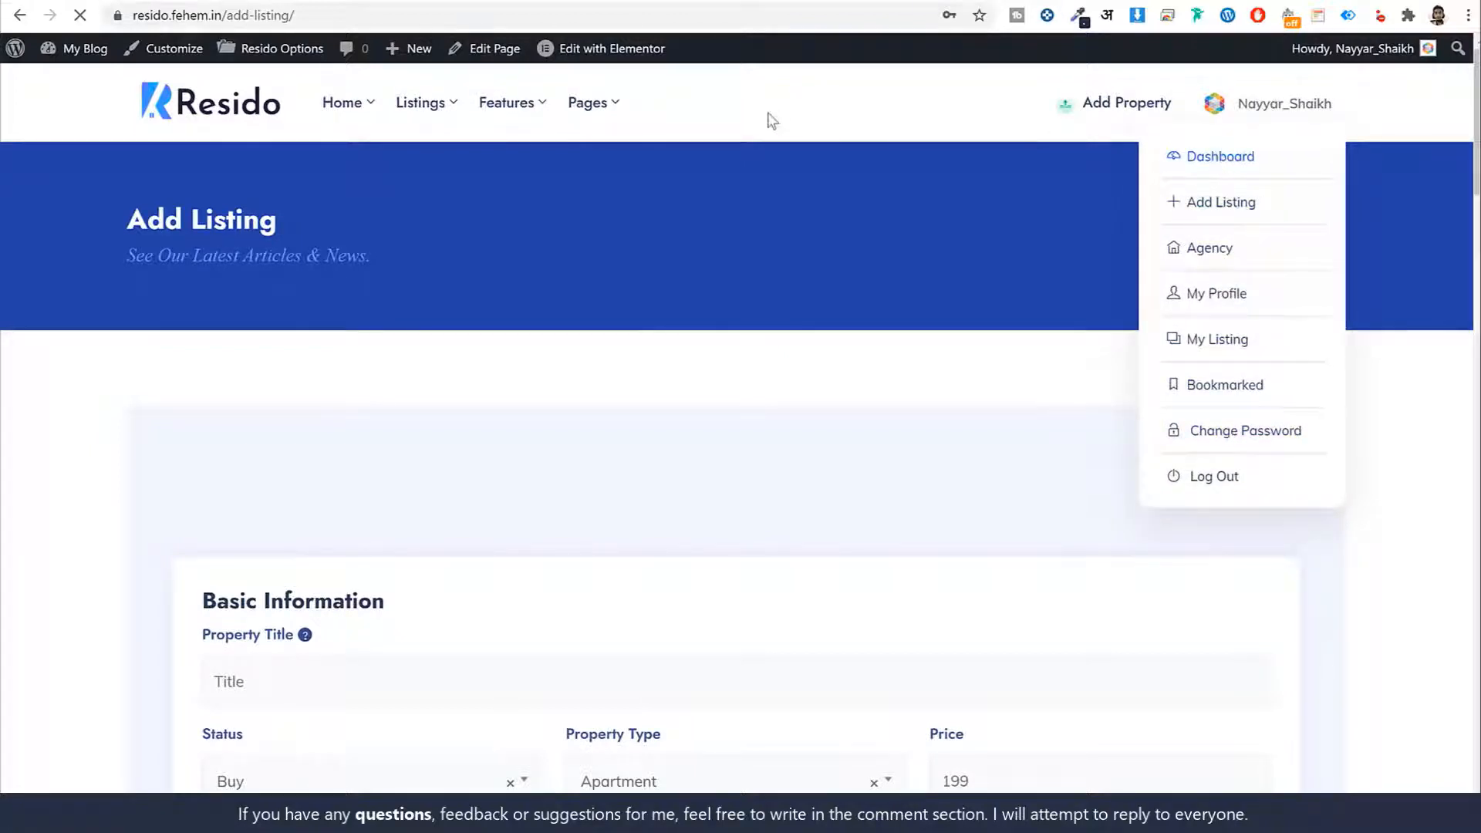
Review the dashboard's package stats, including 10 Listings Included and 10 Total Review
scroll(1046, 341, down, 3)
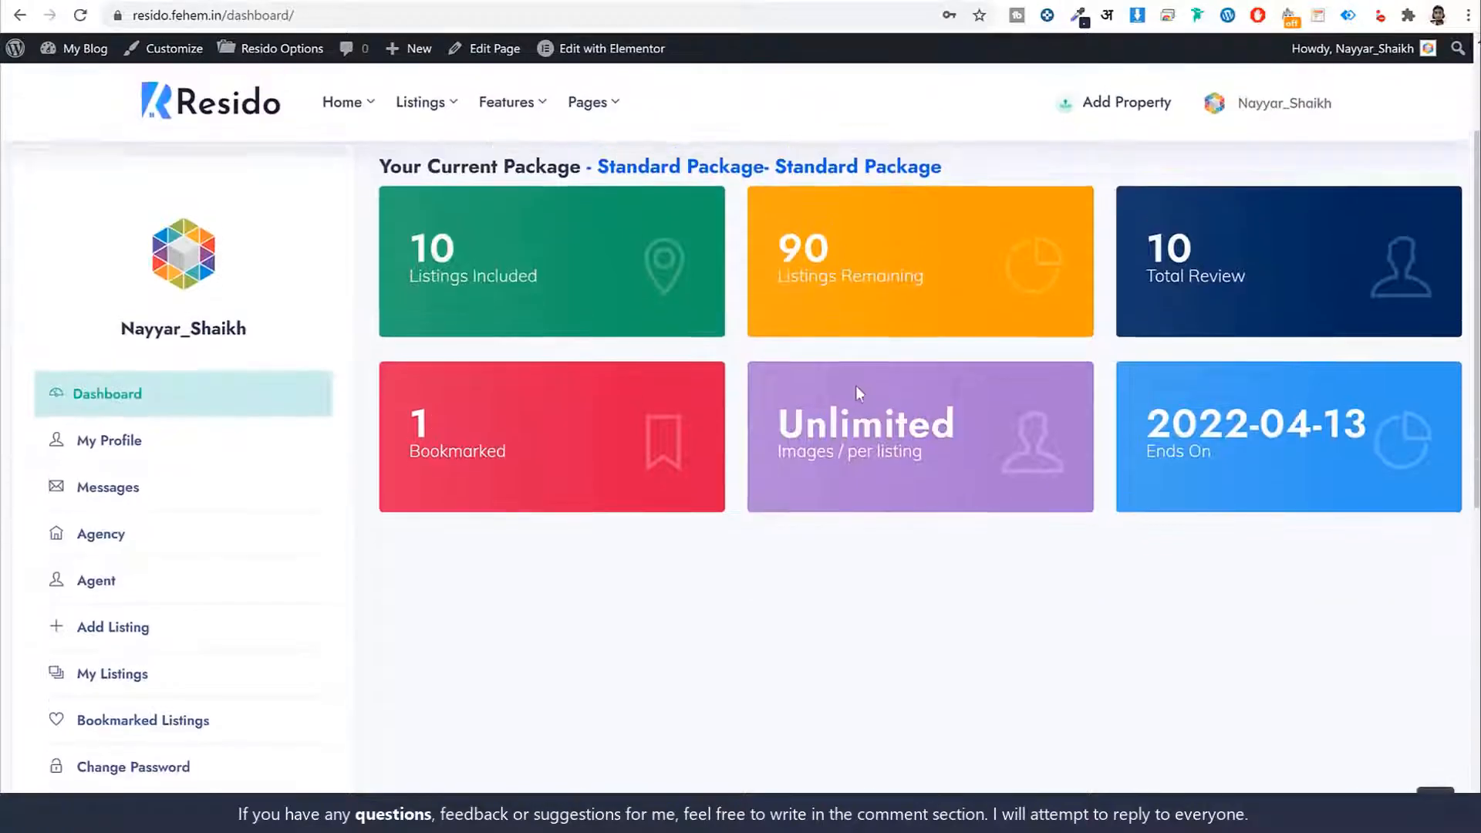
scroll(856, 387, up, 3)
drag(597, 417, 985, 419)
click(986, 419)
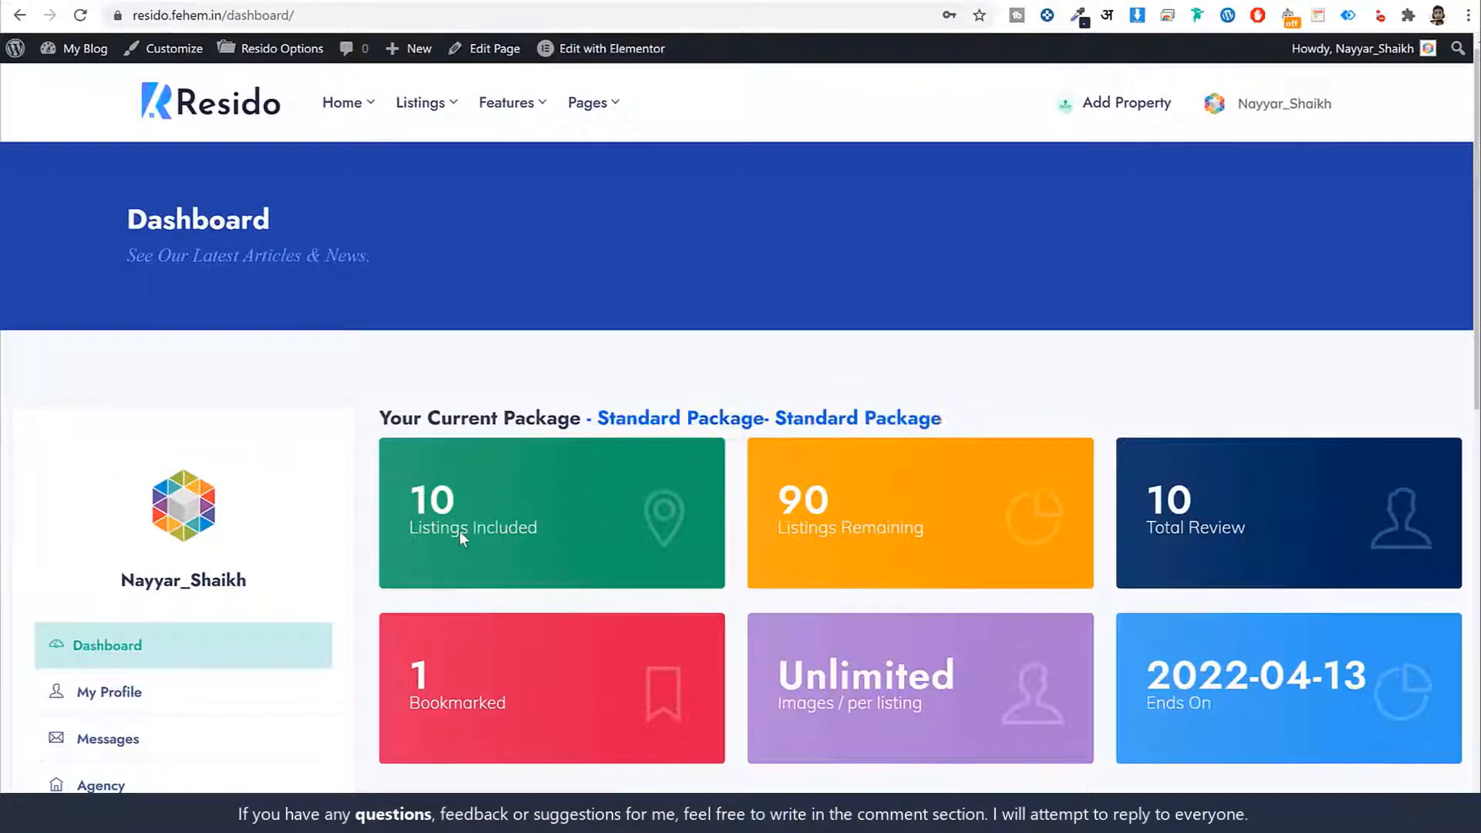
drag(409, 492, 549, 533)
click(551, 533)
drag(1154, 505, 1242, 535)
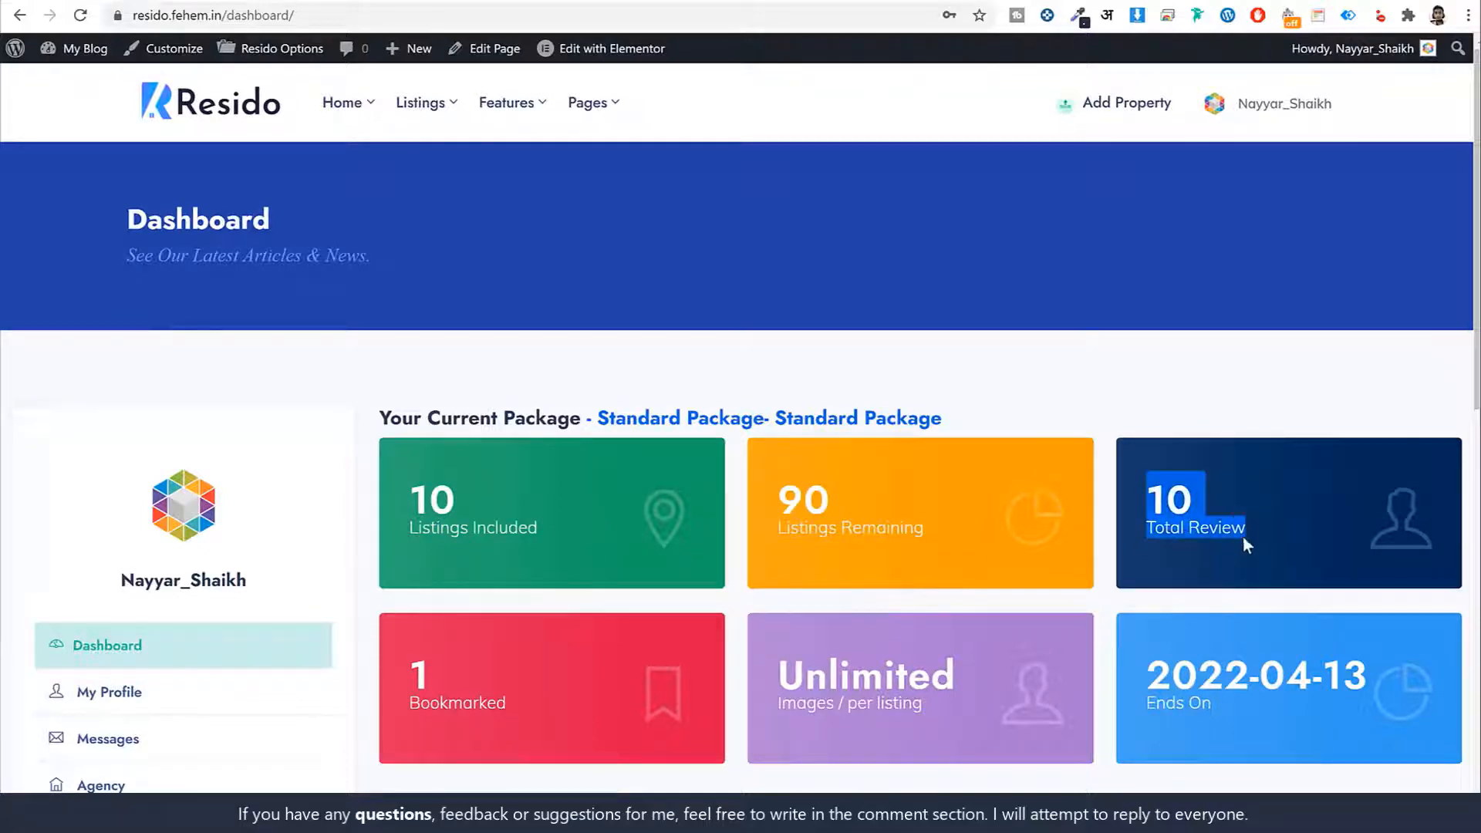
click(1244, 535)
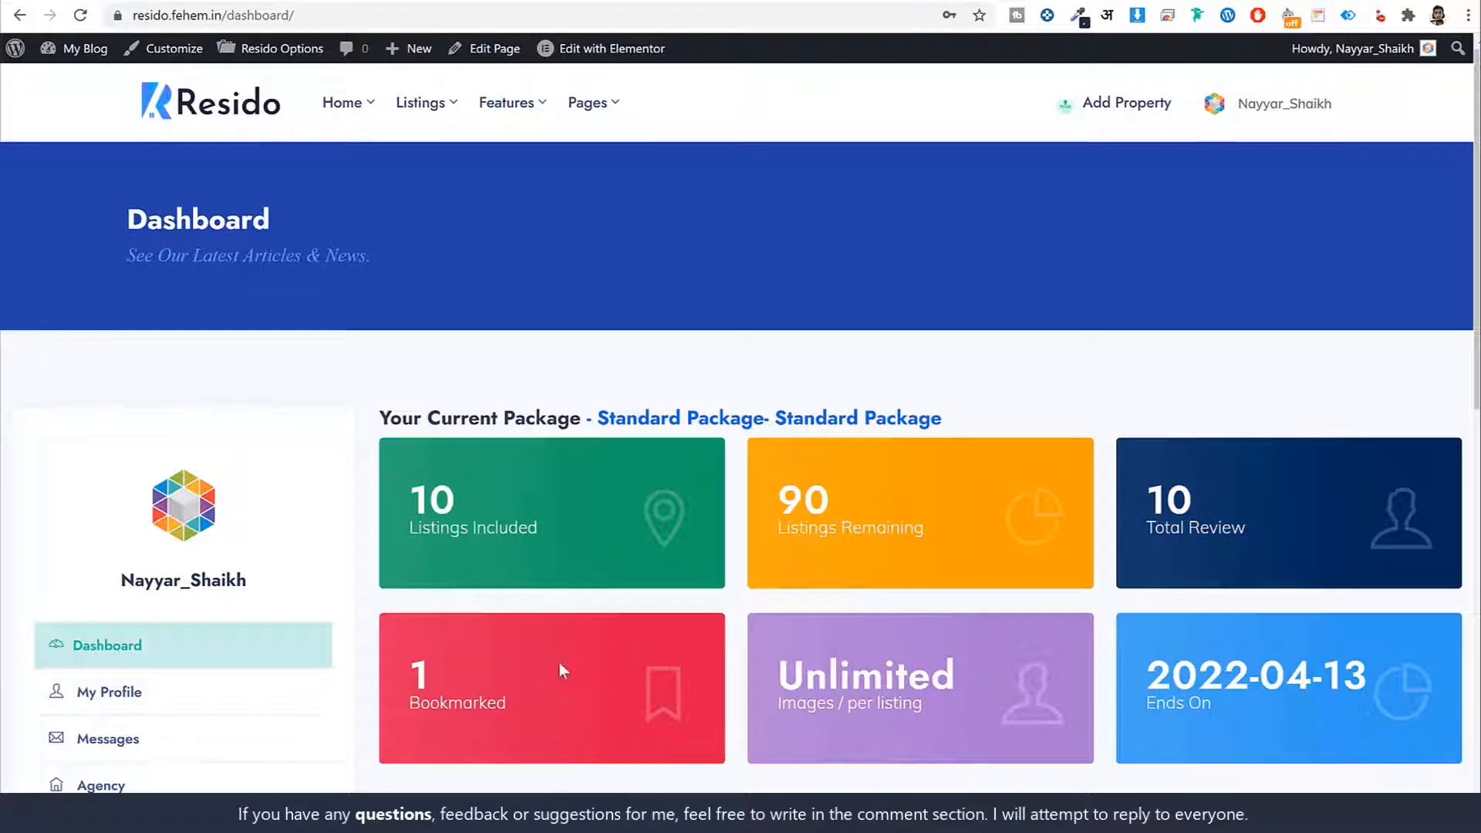
scroll(558, 669, down, 3)
Open the My Profile section and scroll through it
click(93, 426)
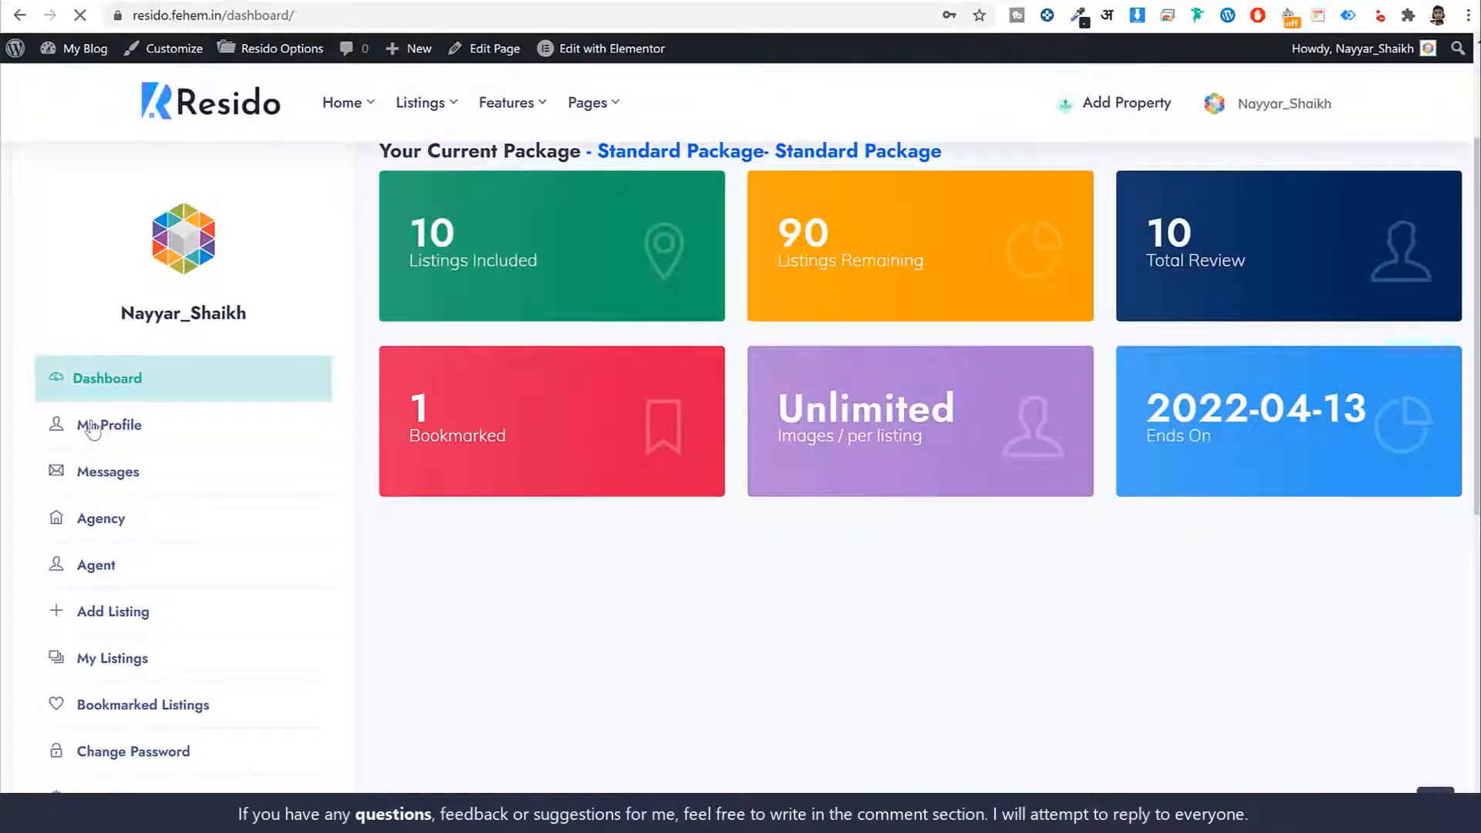
scroll(853, 529, down, 4)
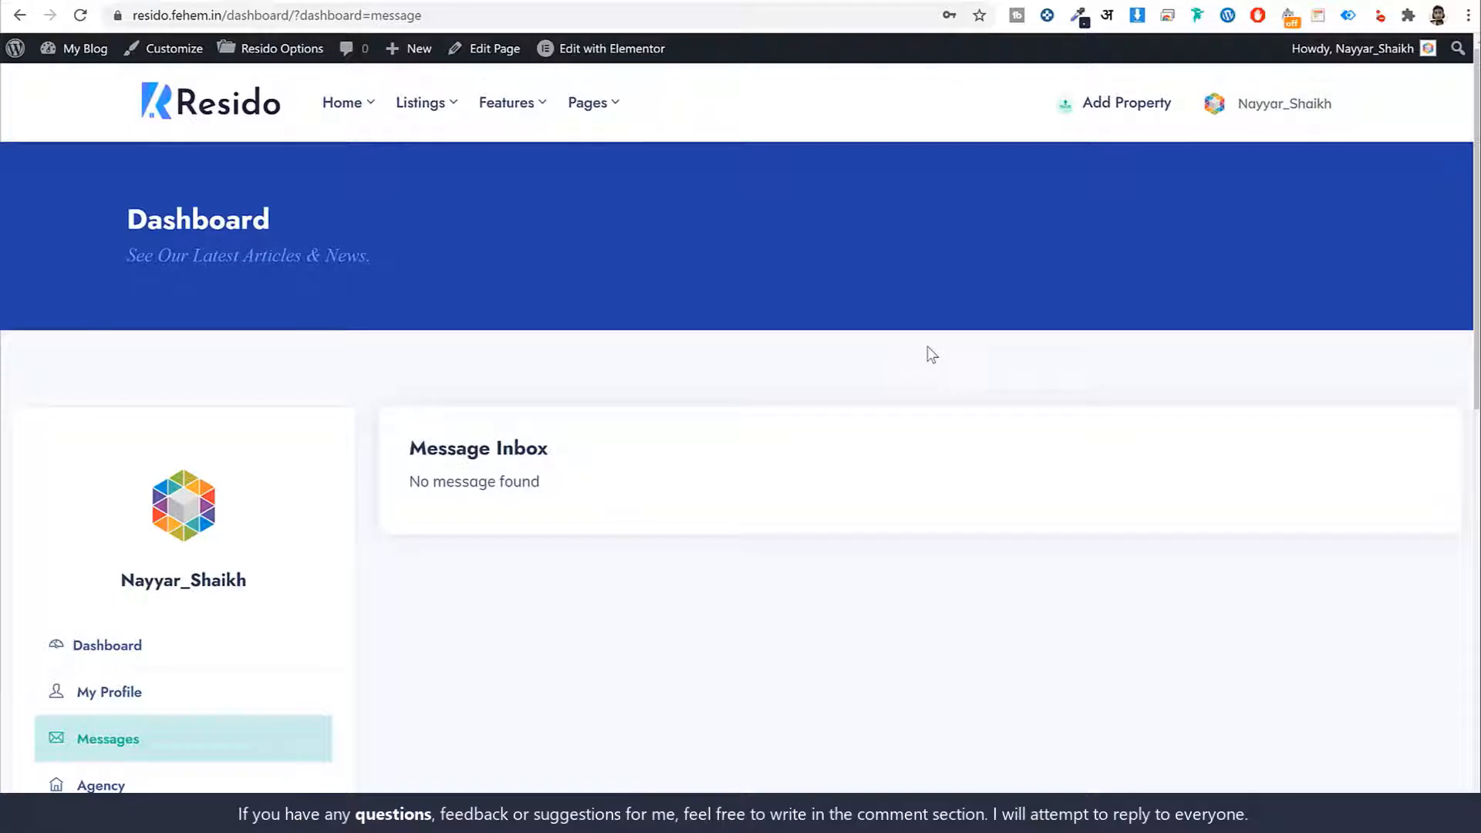
scroll(733, 455, down, 3)
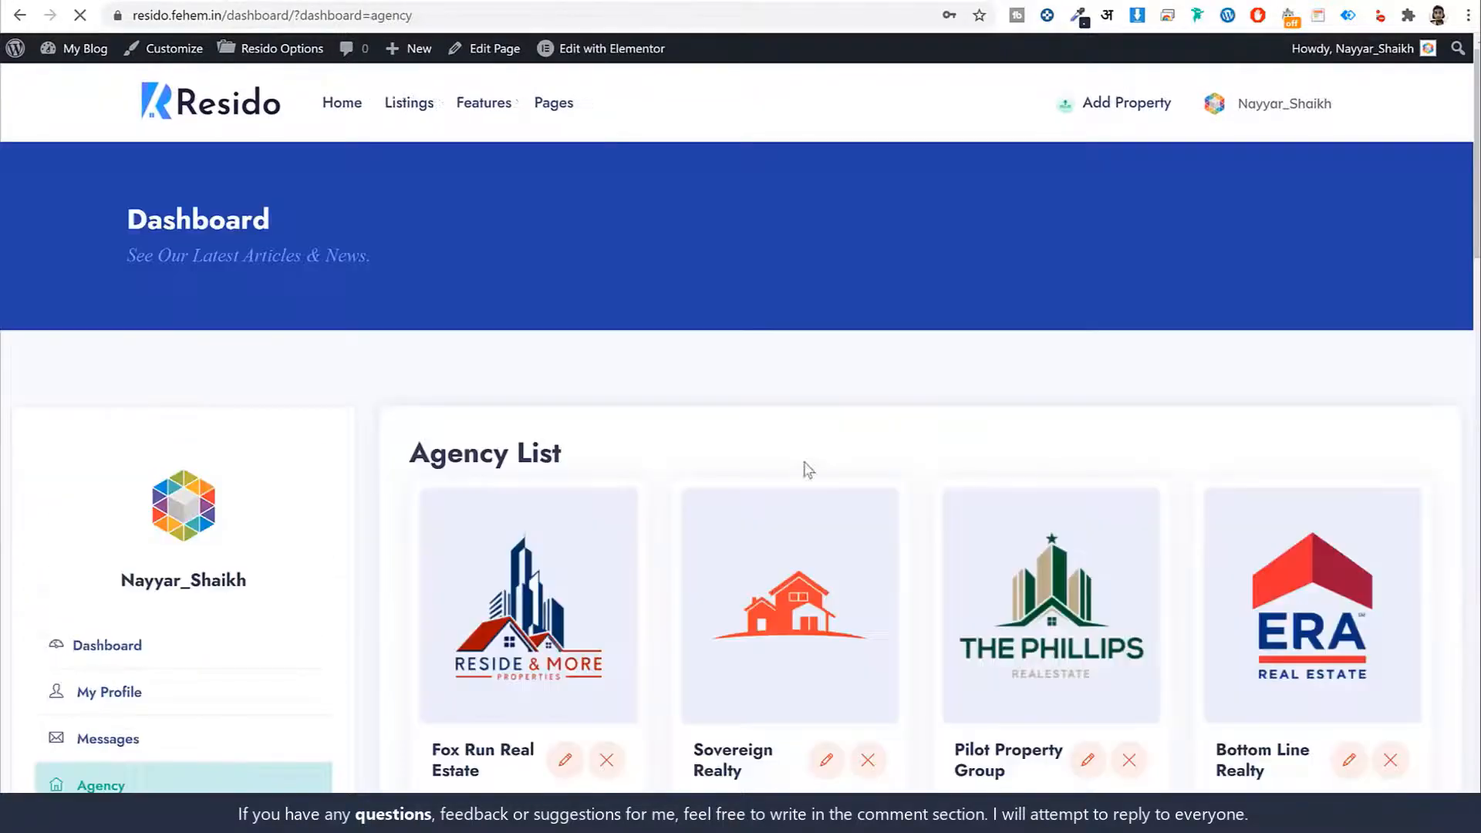
scroll(841, 524, down, 6)
Open the Agent List, visit Add Listing, then go back to the Agent List
click(84, 389)
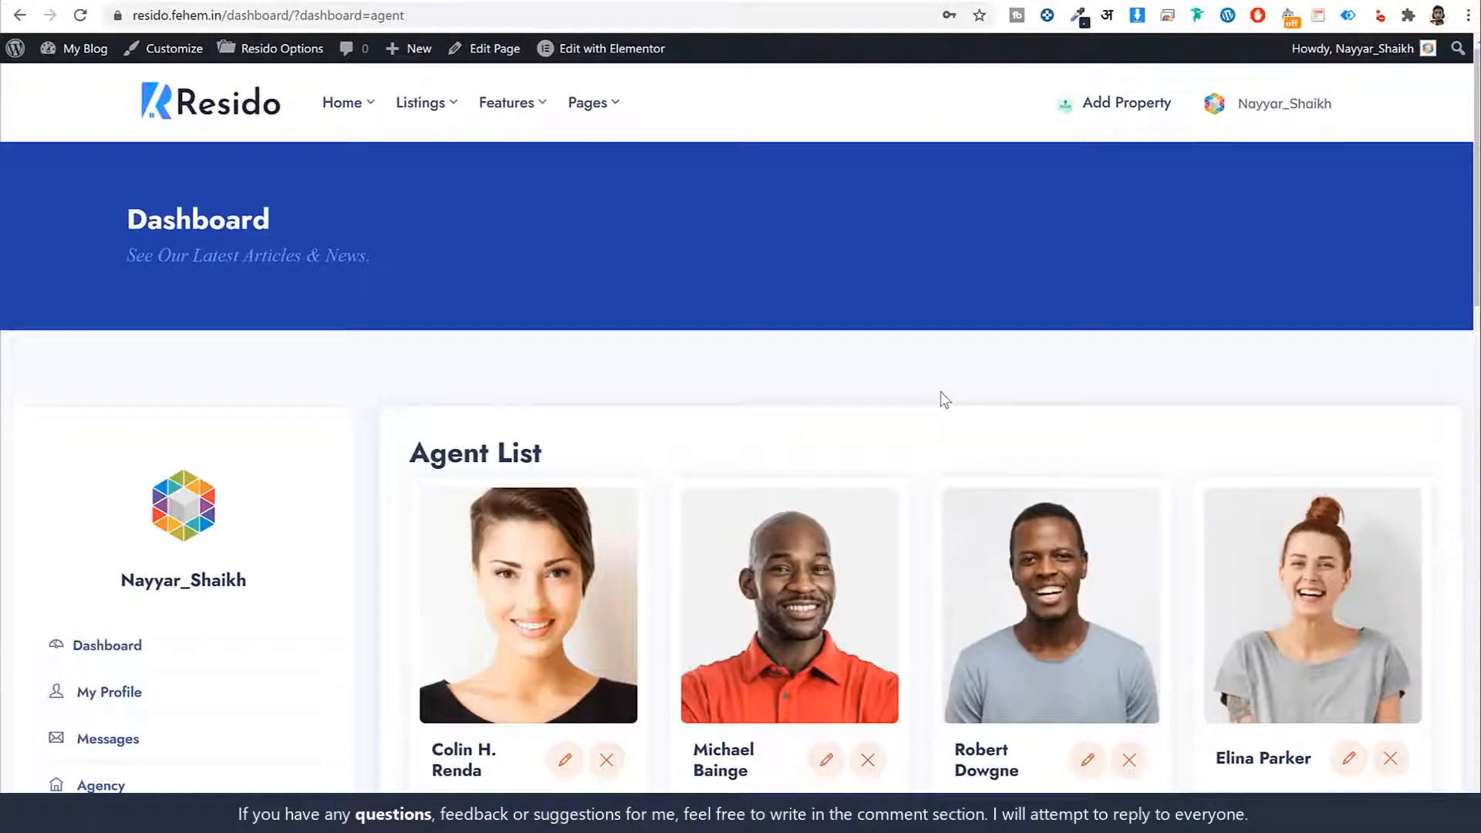
scroll(1063, 422, down, 7)
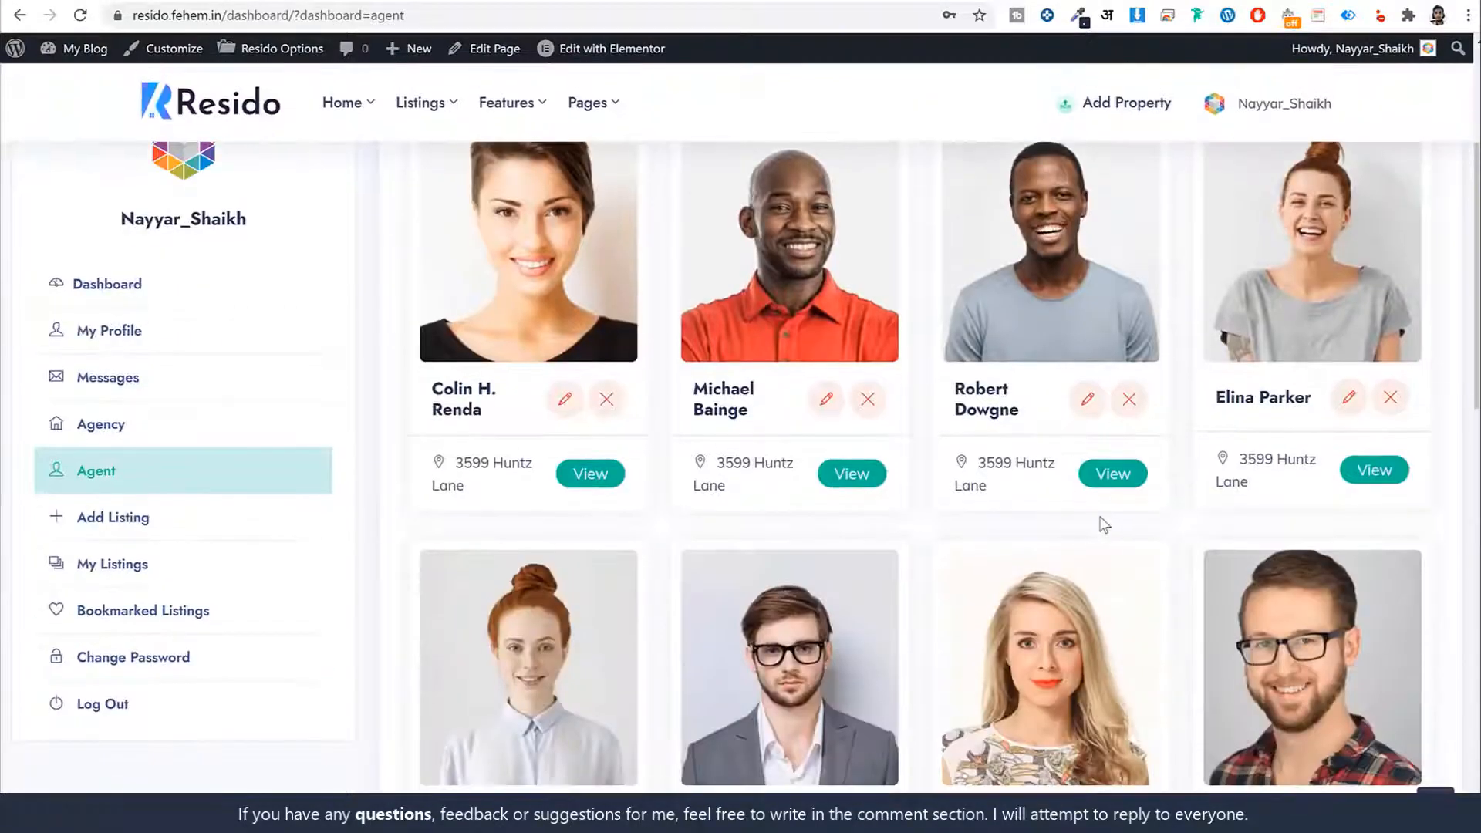
scroll(1102, 524, up, 7)
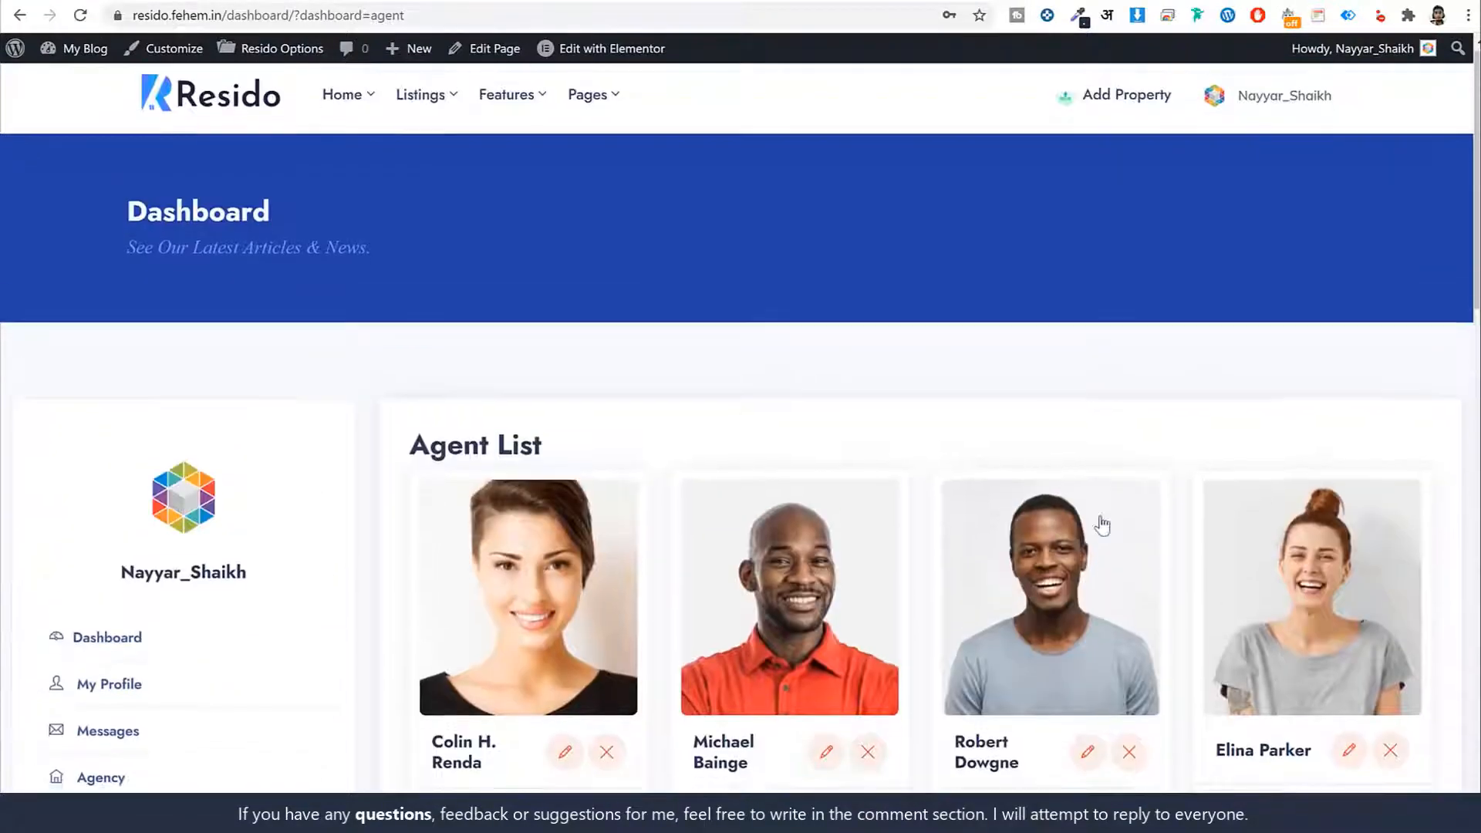
scroll(1079, 527, down, 6)
click(105, 339)
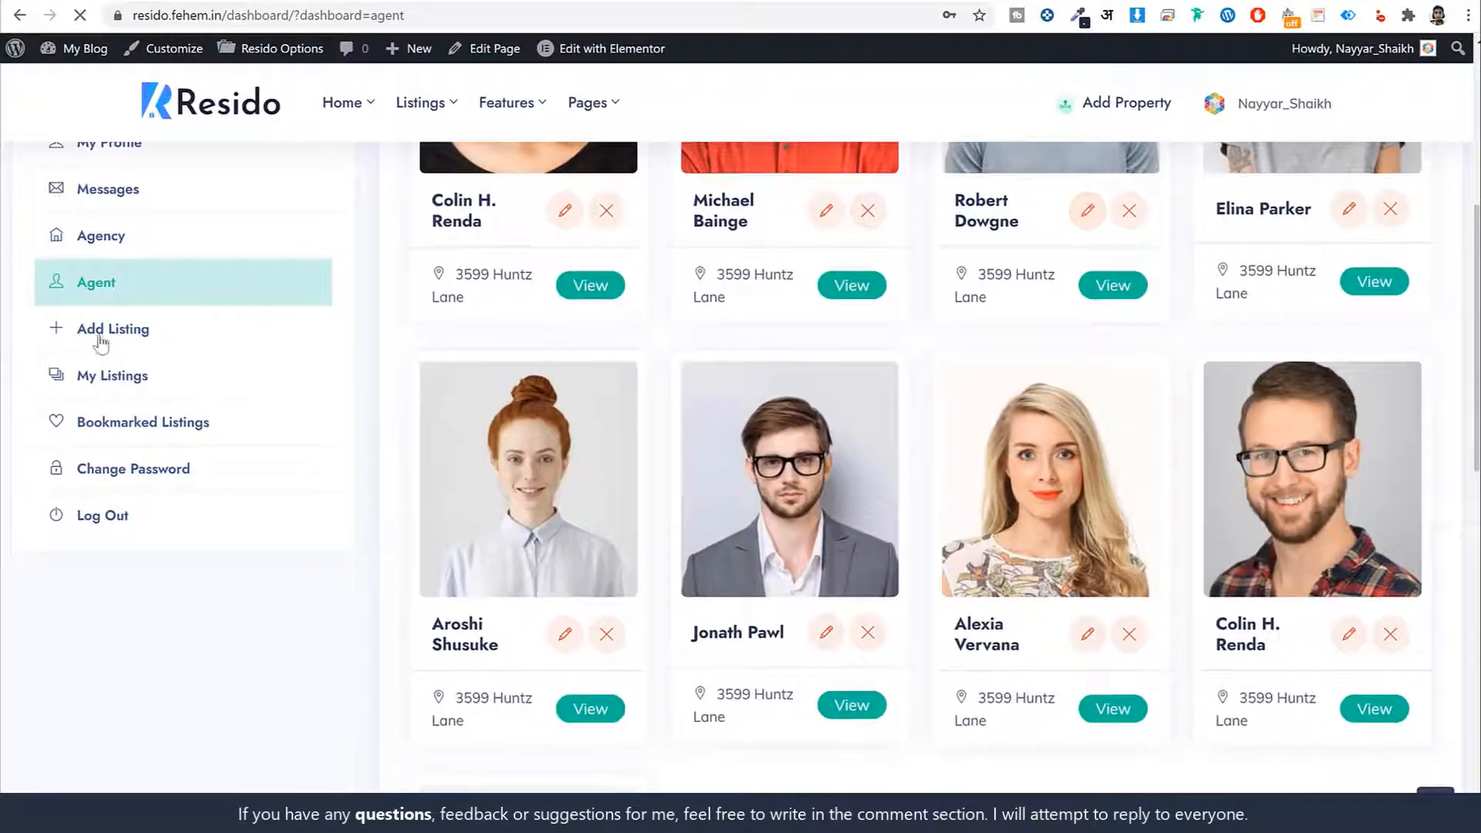
key(alt+Left)
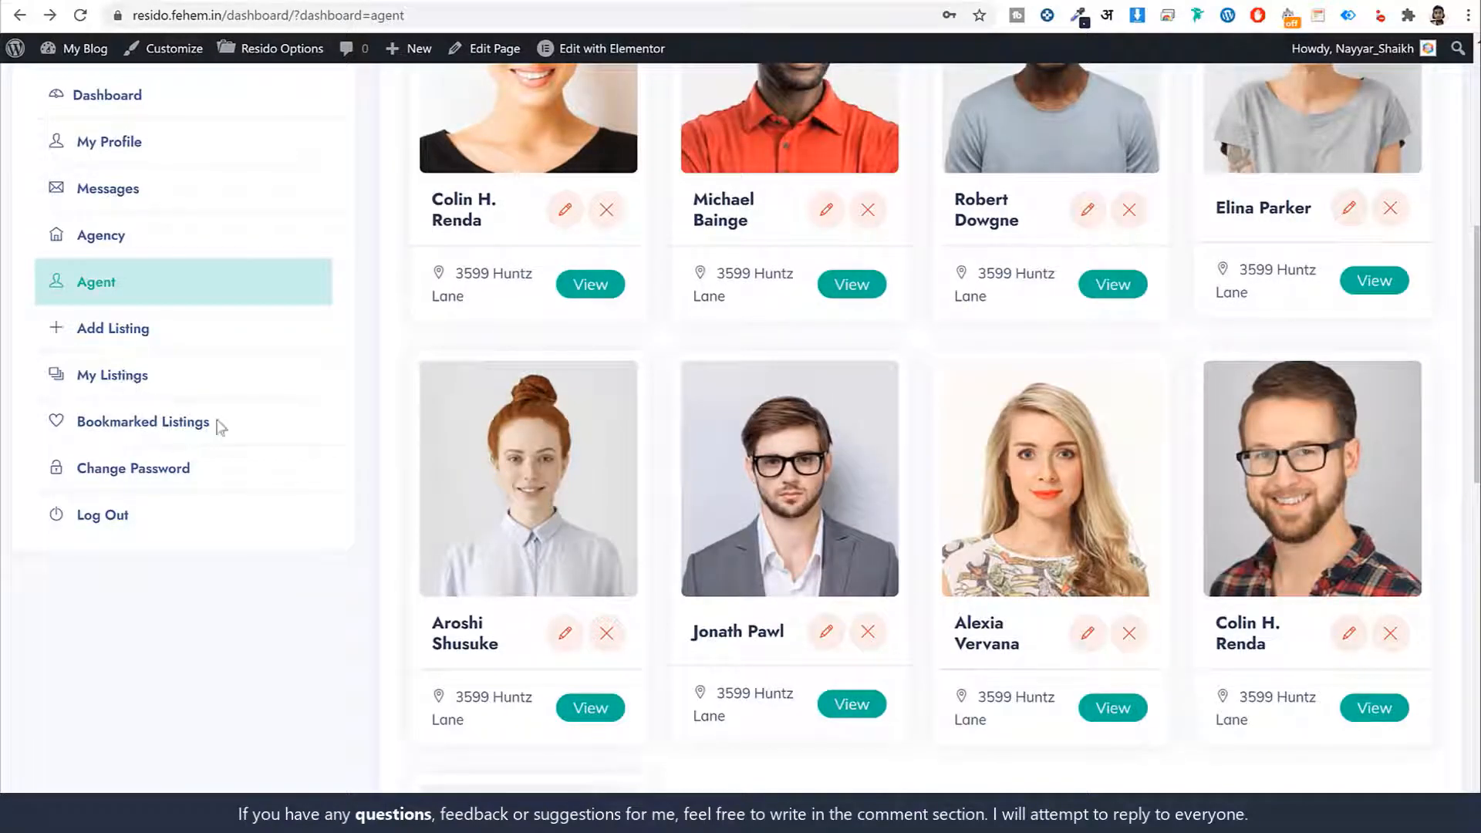
Reach the home page's How It Works steps: Evaluate Property, Meet Your Agent, Close The Deal
click(166, 428)
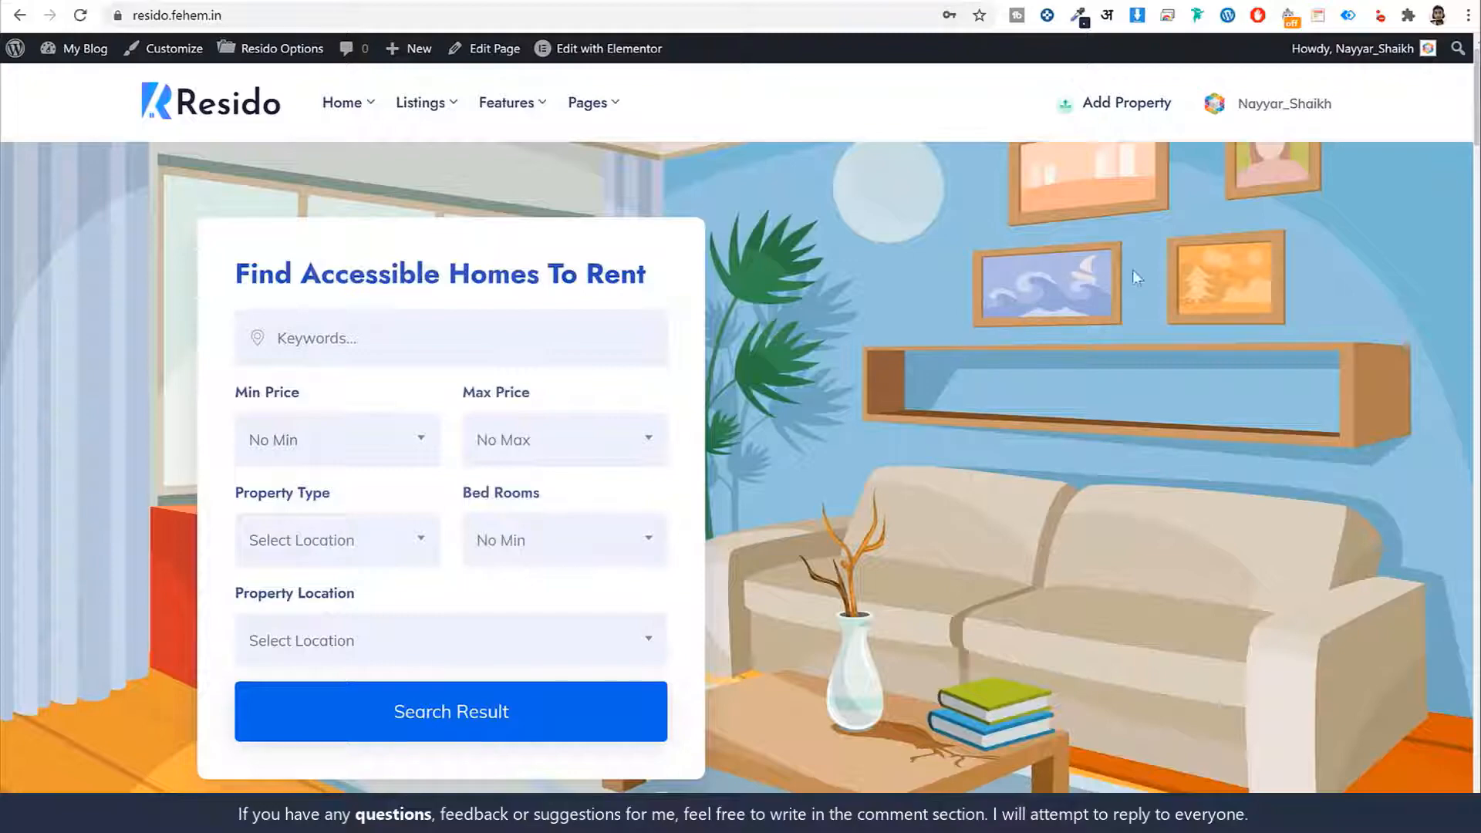
scroll(956, 440, down, 8)
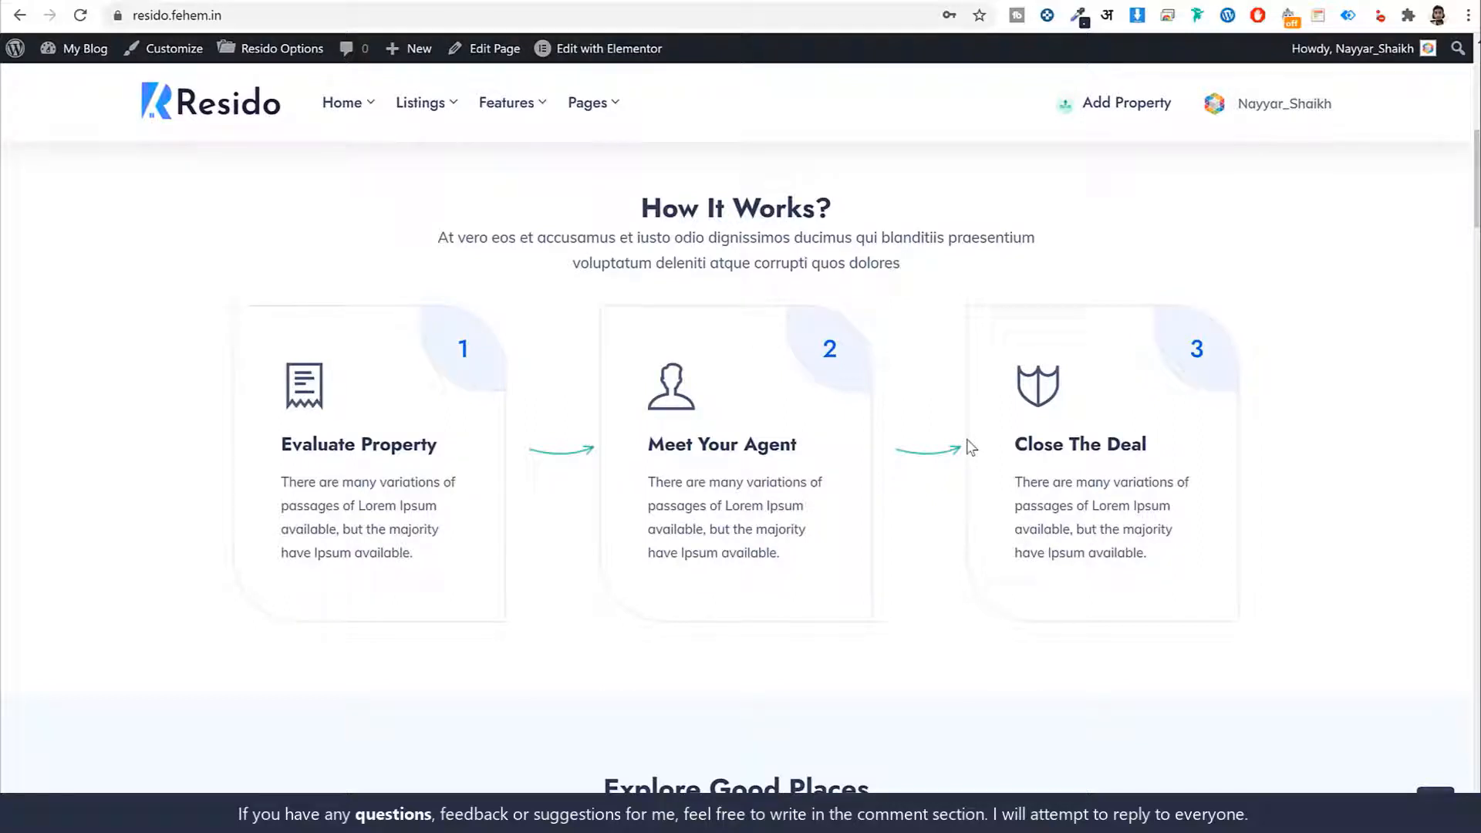
drag(266, 444, 439, 446)
drag(646, 444, 797, 445)
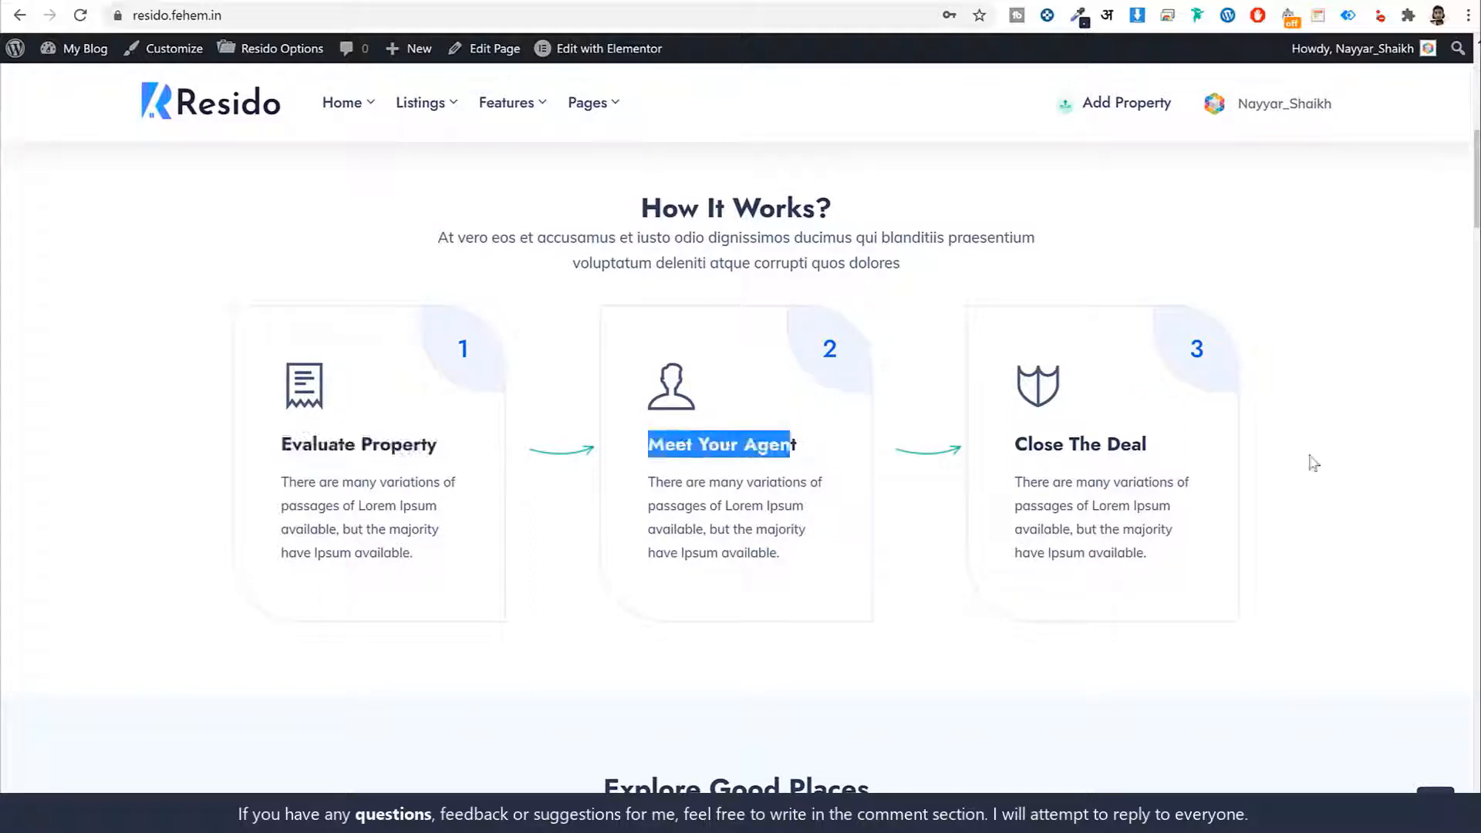
drag(1149, 445, 1006, 446)
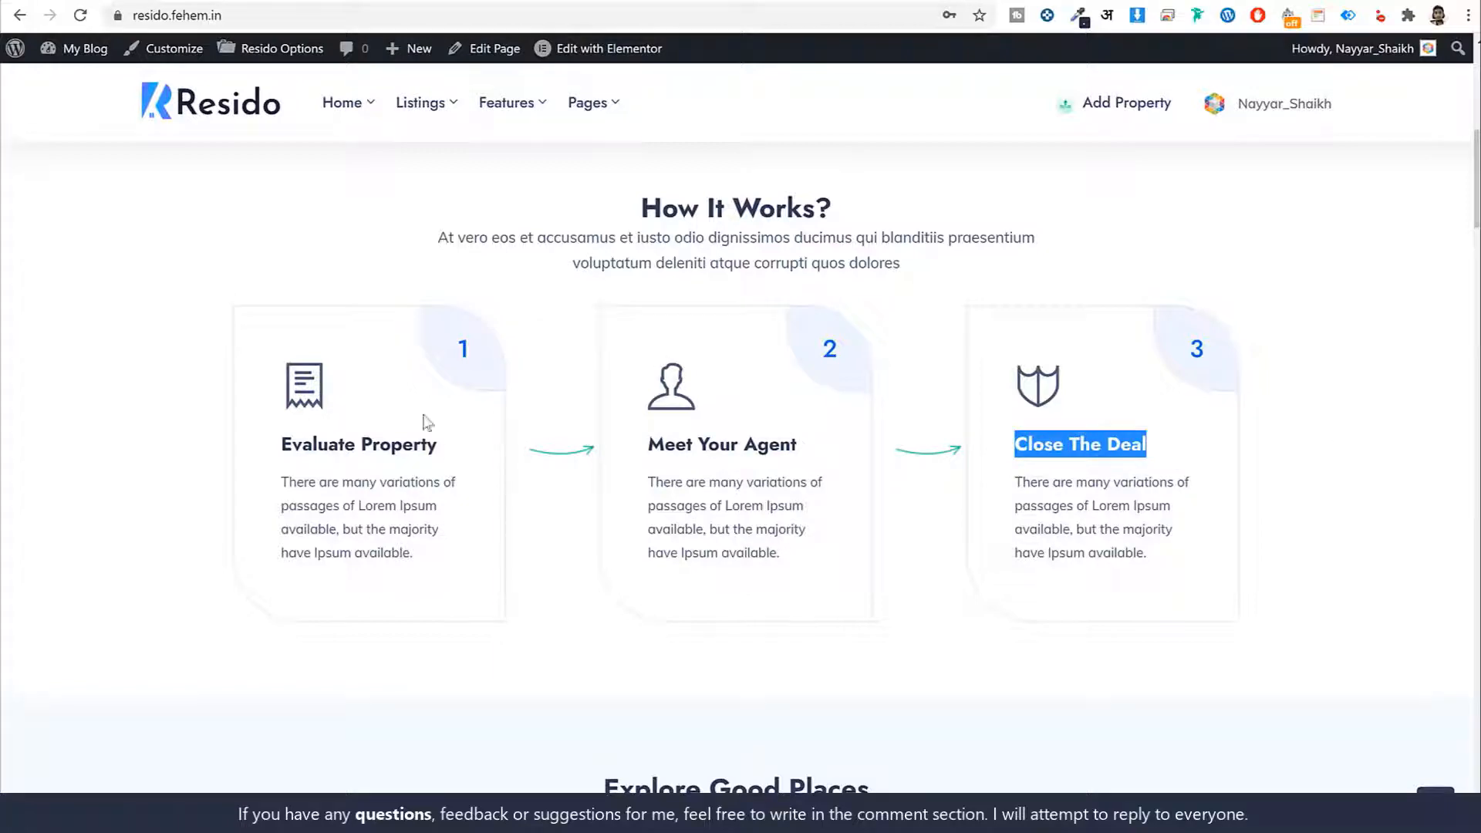
Scroll to Explore Good Places, listing properties at $3300, $1400 and $1100
scroll(1339, 440, down, 2)
scroll(1340, 444, up, 3)
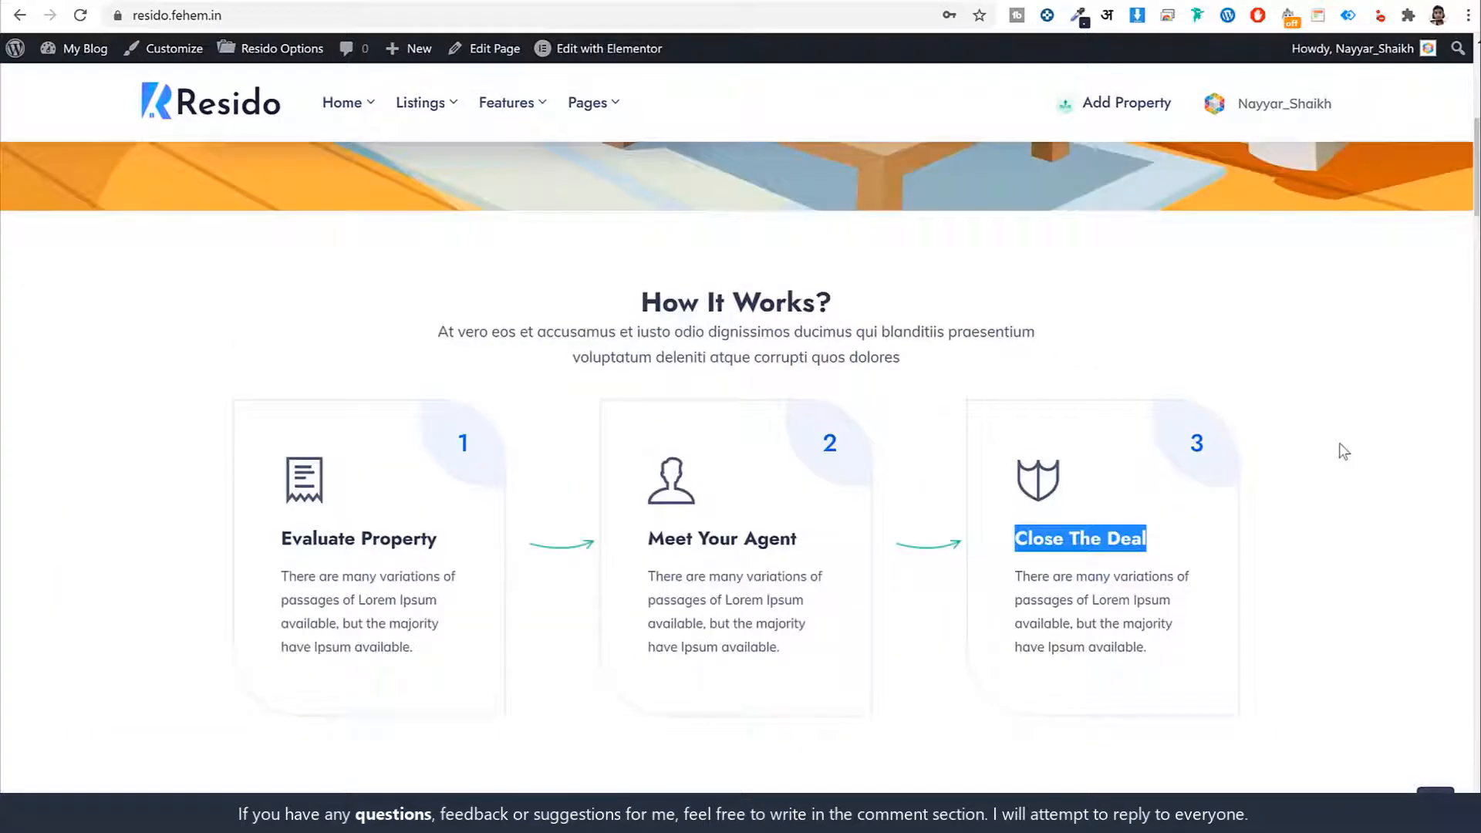
scroll(1338, 445, down, 1)
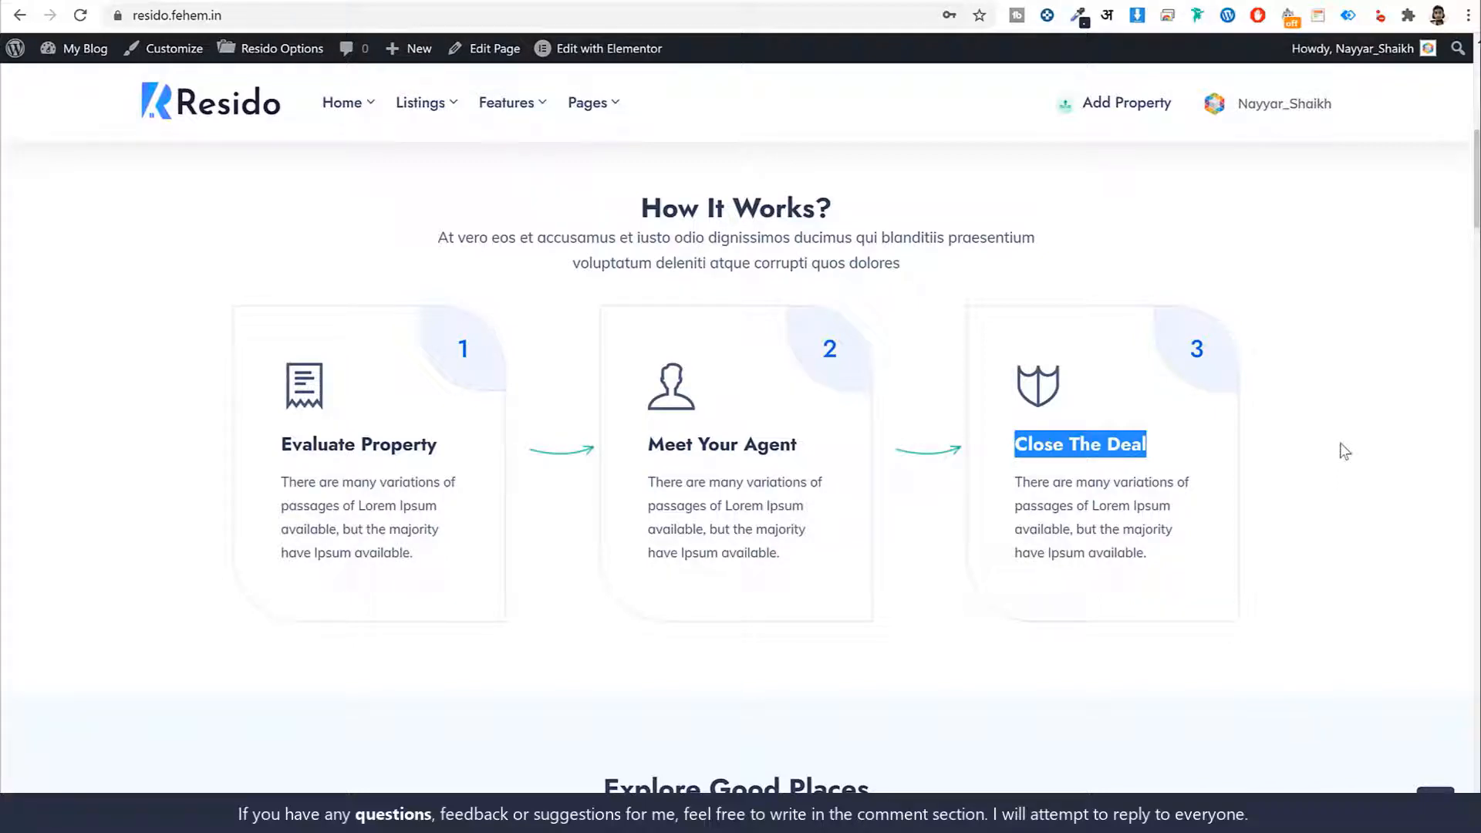
scroll(1350, 495, down, 7)
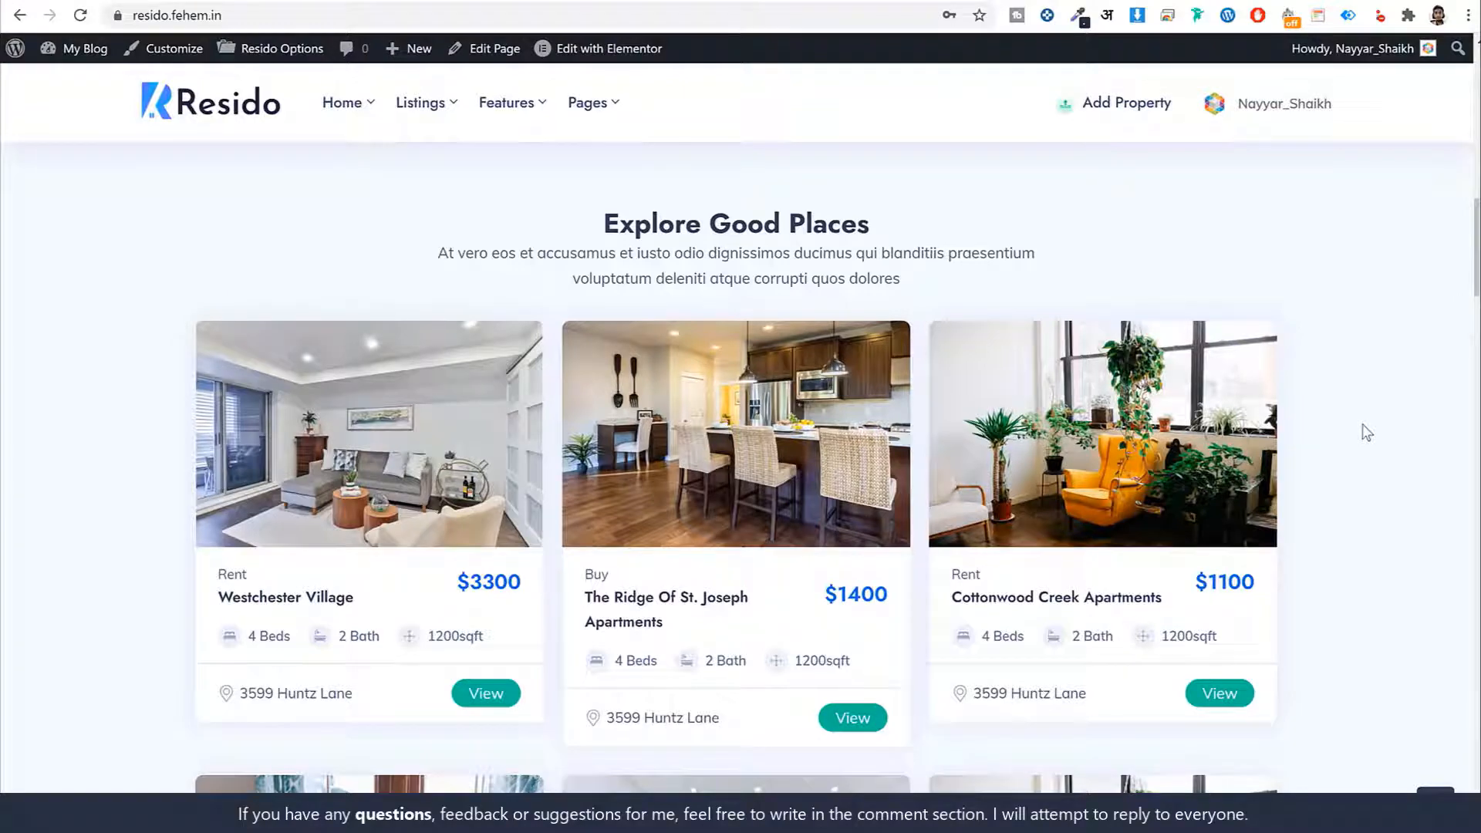
Scroll down the home page past the locations and reviews sections
scroll(1364, 450, down, 7)
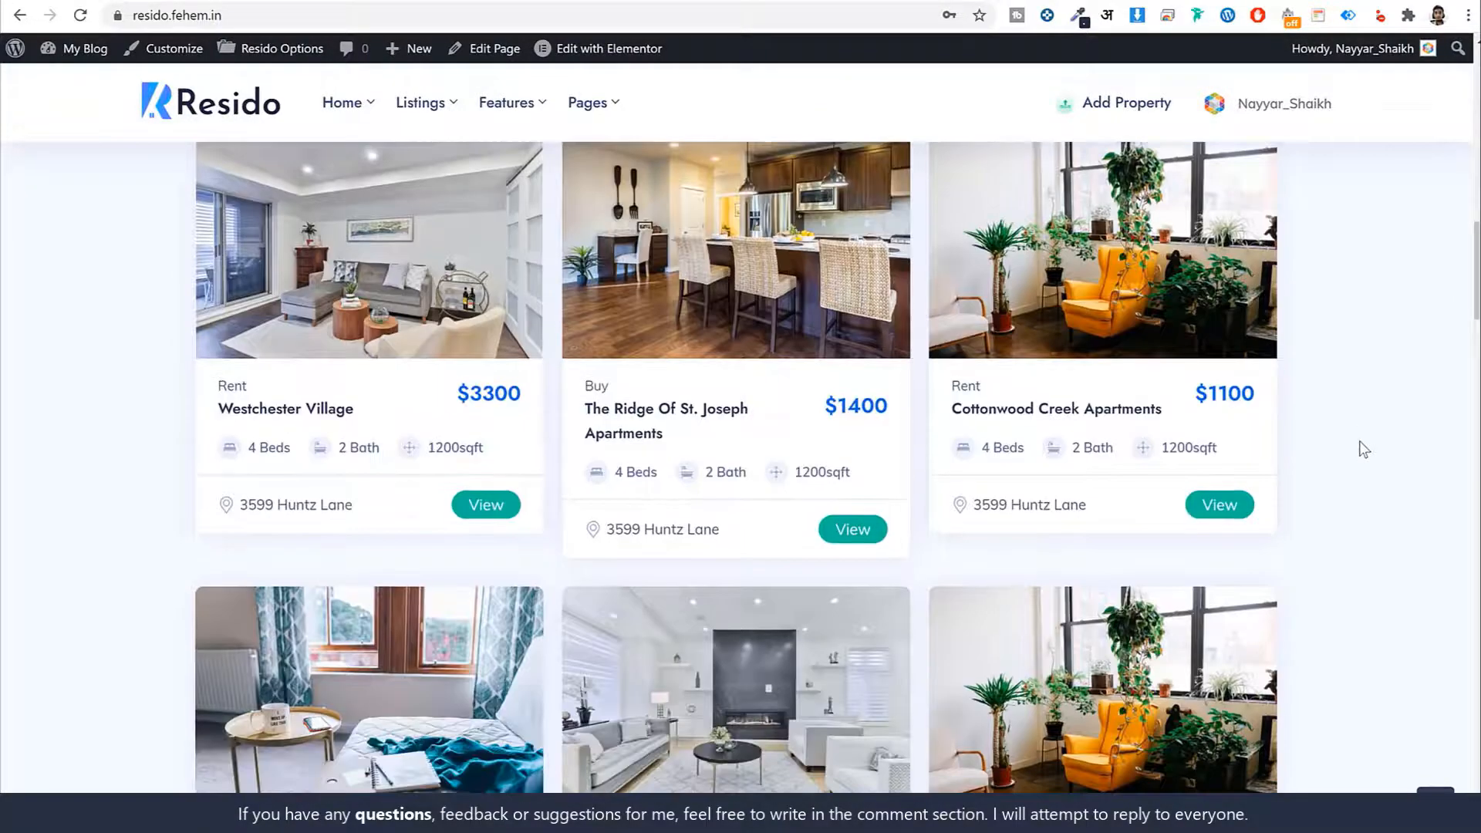
scroll(1361, 448, down, 5)
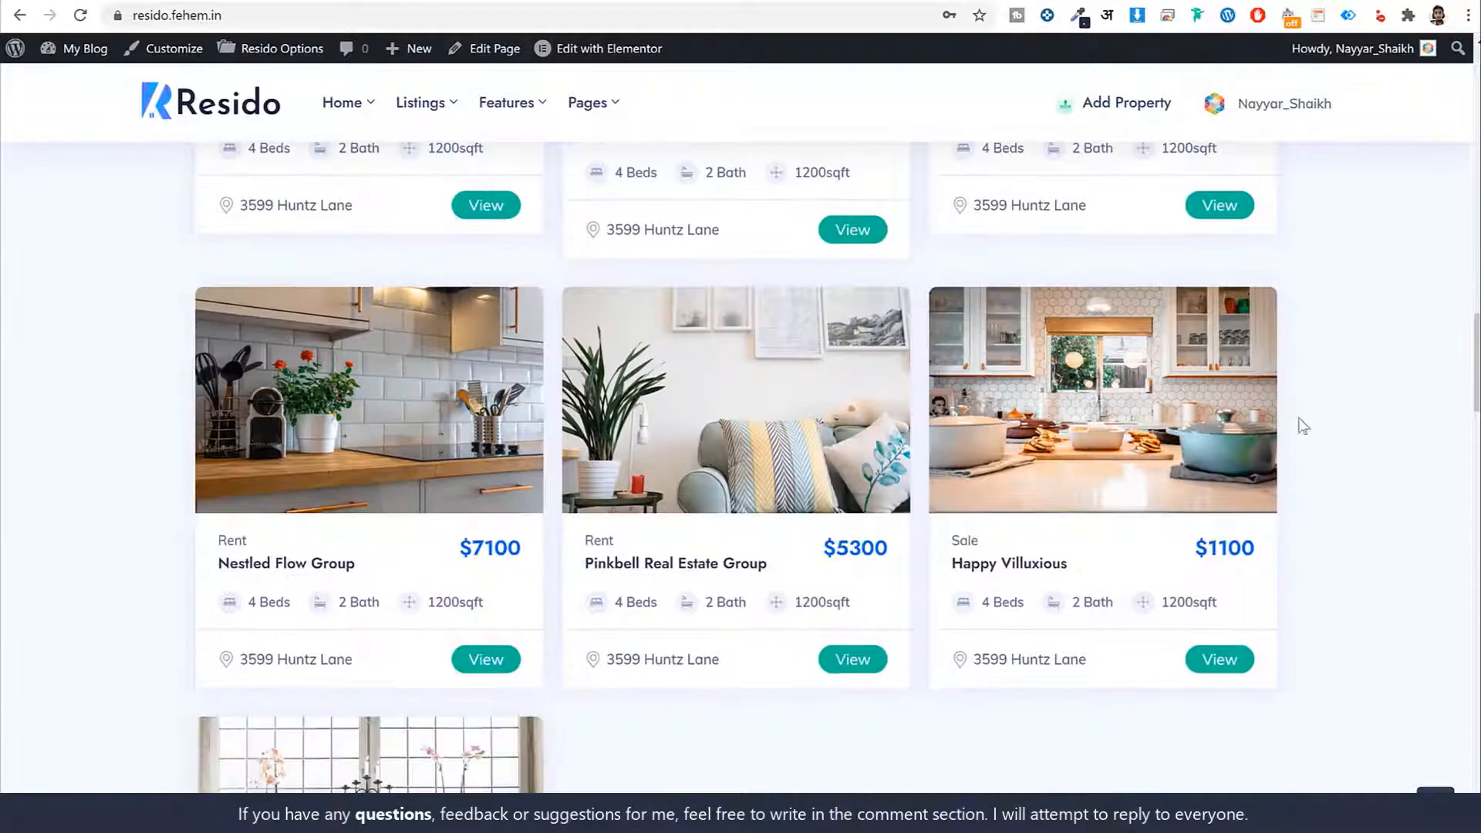
scroll(1282, 440, down, 5)
scroll(1303, 447, down, 7)
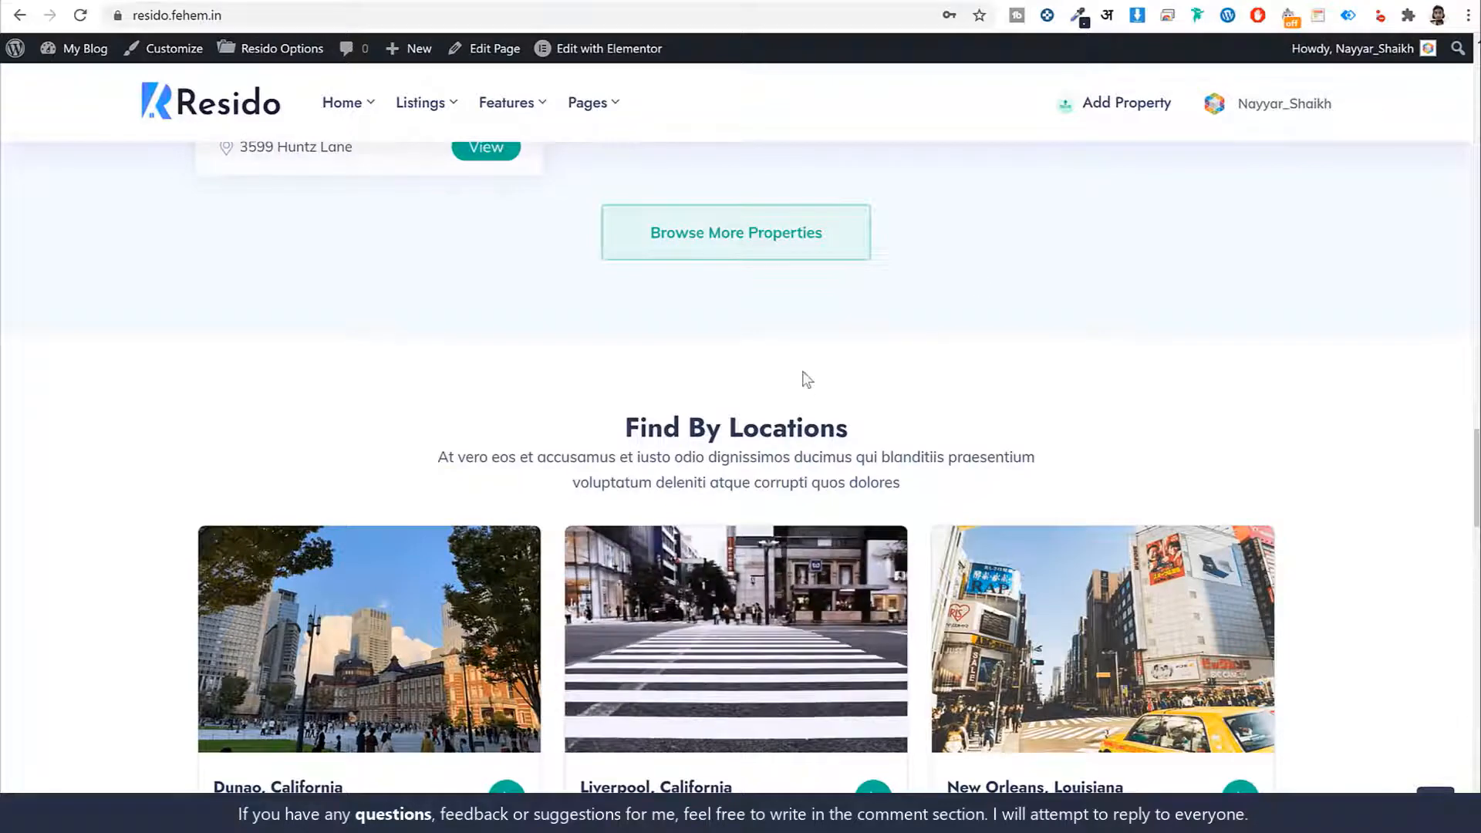
scroll(802, 374, down, 2)
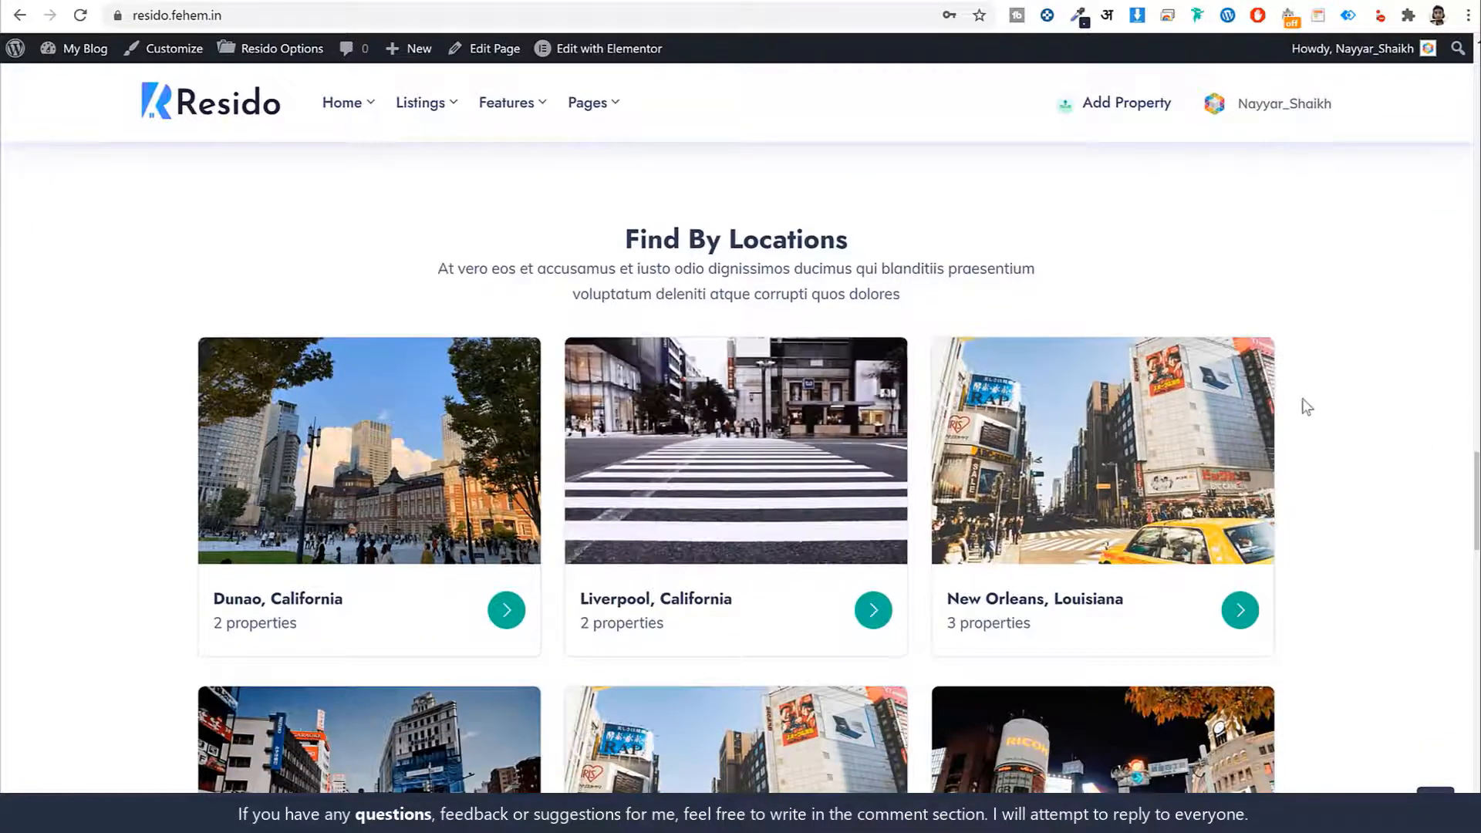
scroll(1307, 385, down, 1)
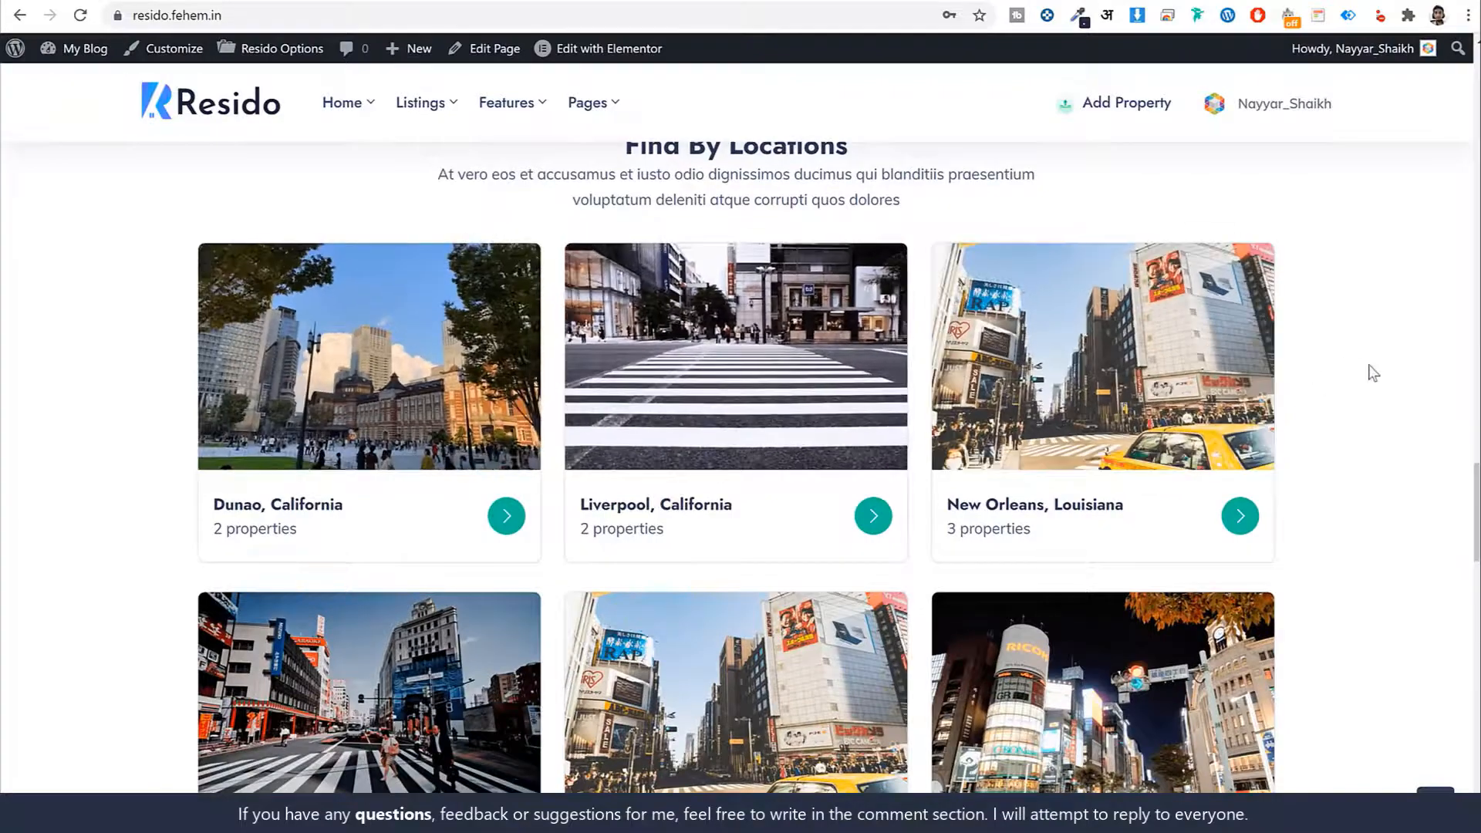
scroll(1368, 370, down, 1)
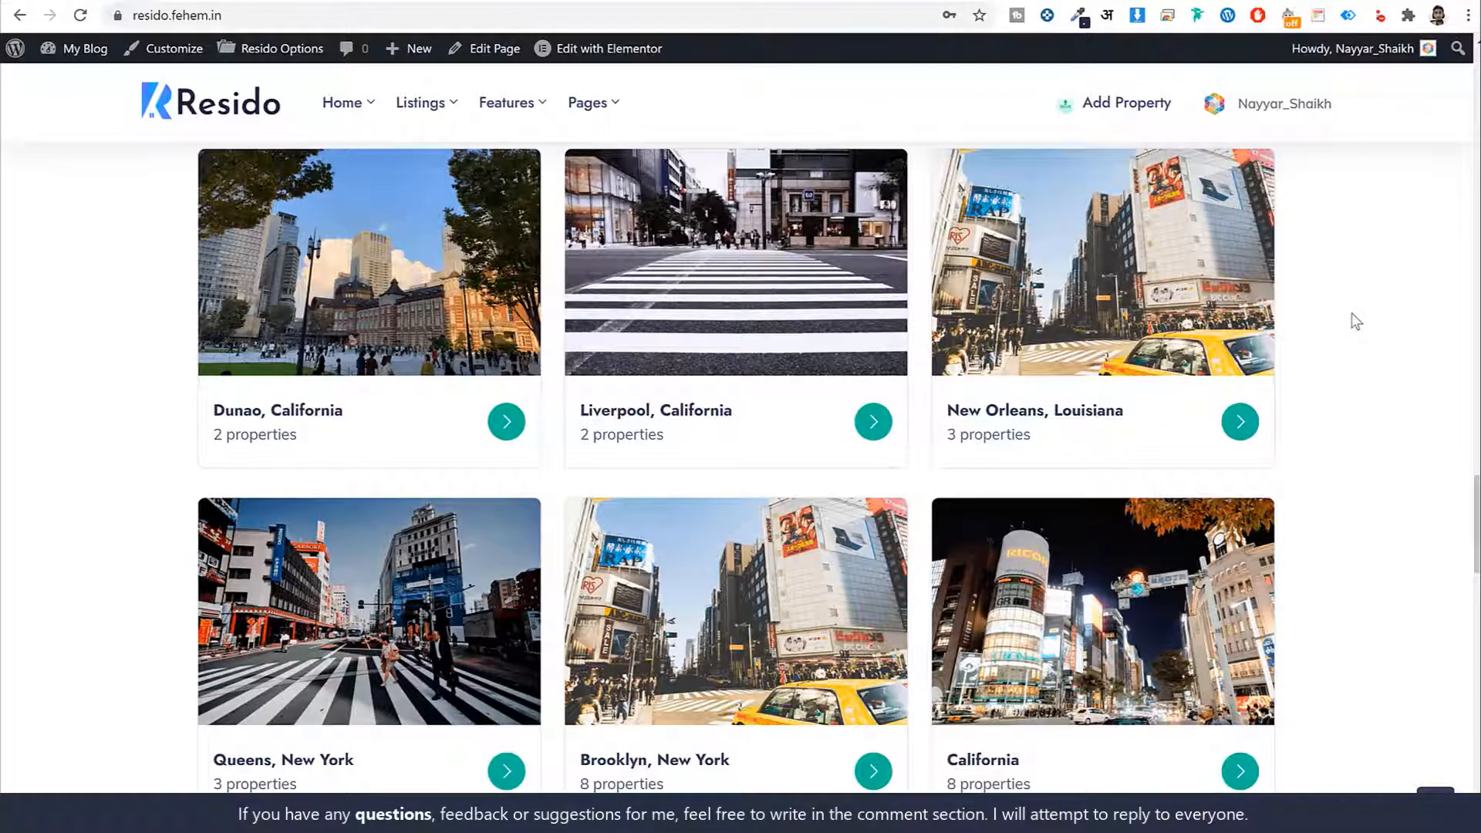
scroll(1355, 321, down, 1)
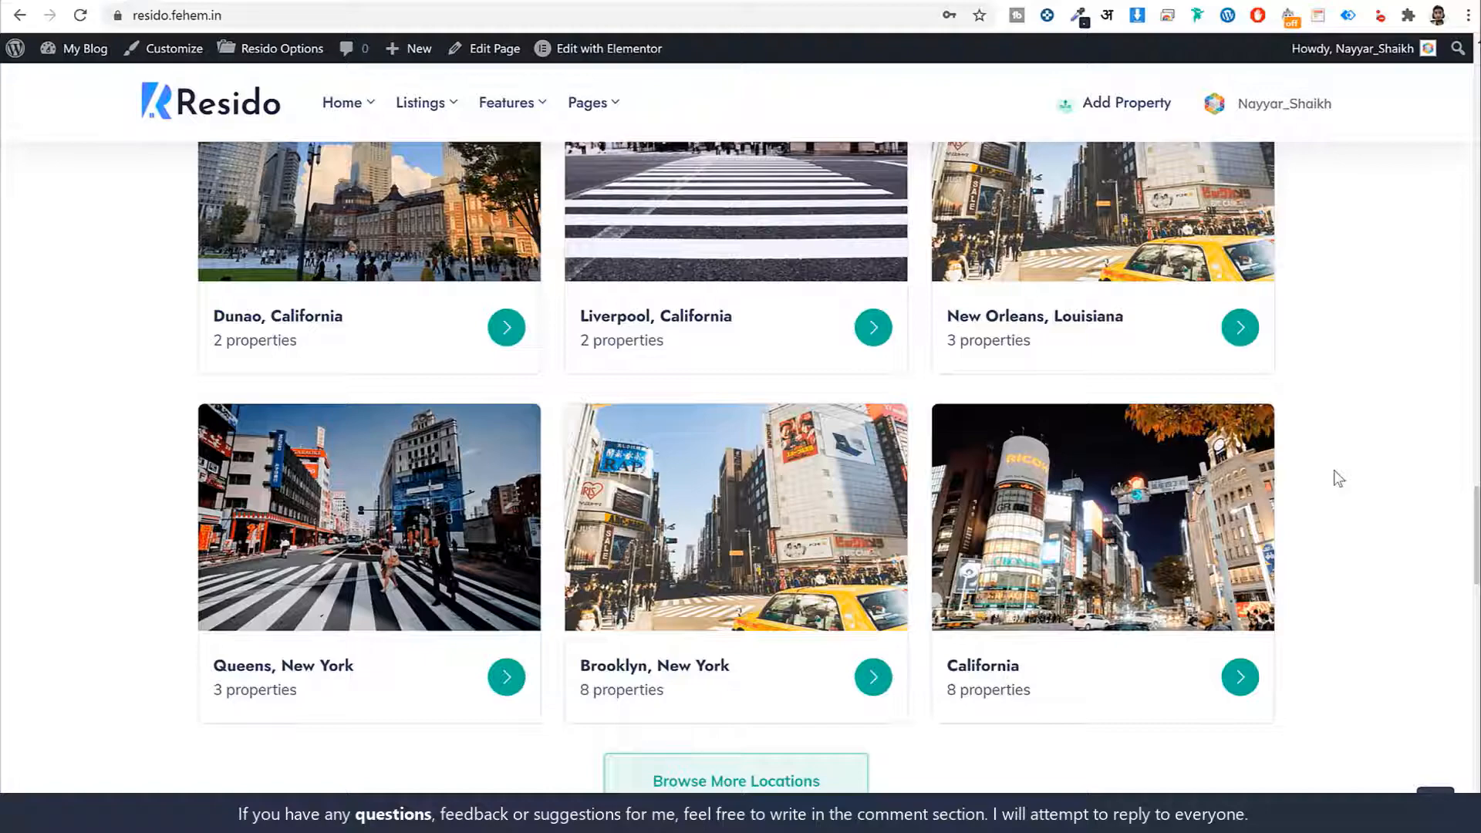
scroll(1338, 490, down, 8)
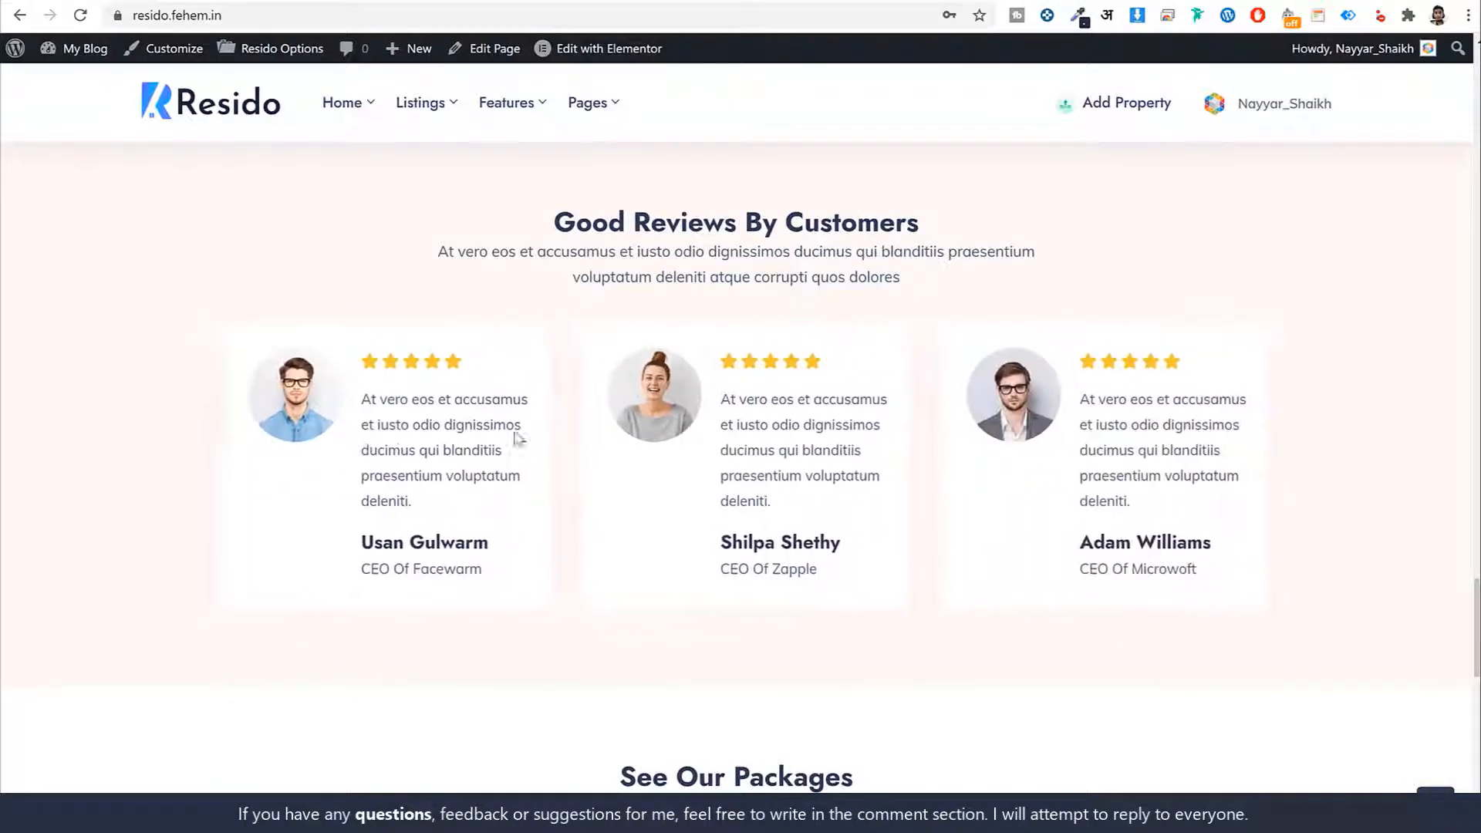
scroll(1226, 461, down, 8)
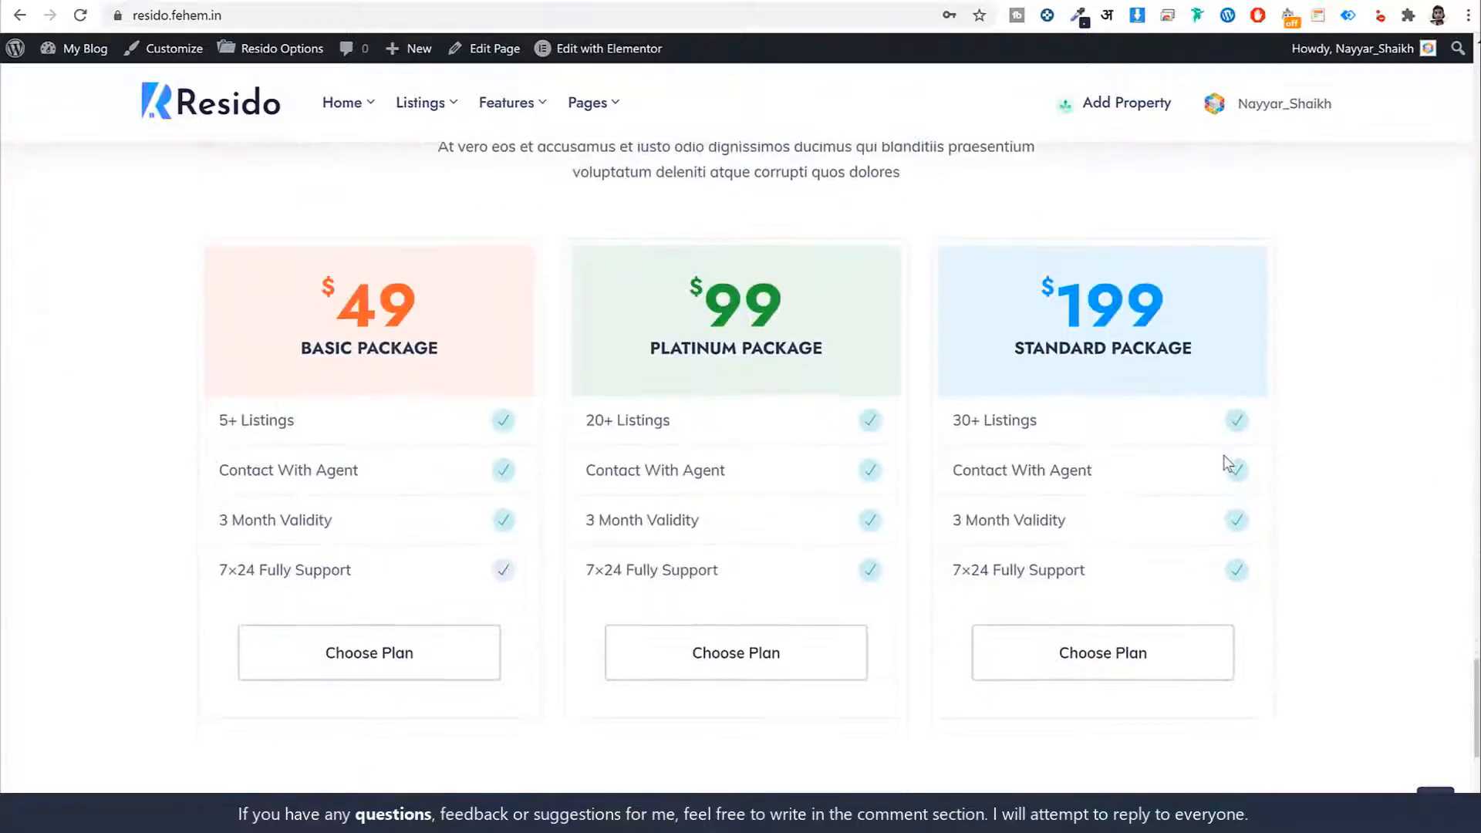
View the $49, $99 and $199 packages and agent banner, then jump back to the top
scroll(1227, 462, up, 1)
scroll(1228, 463, down, 1)
scroll(936, 496, down, 6)
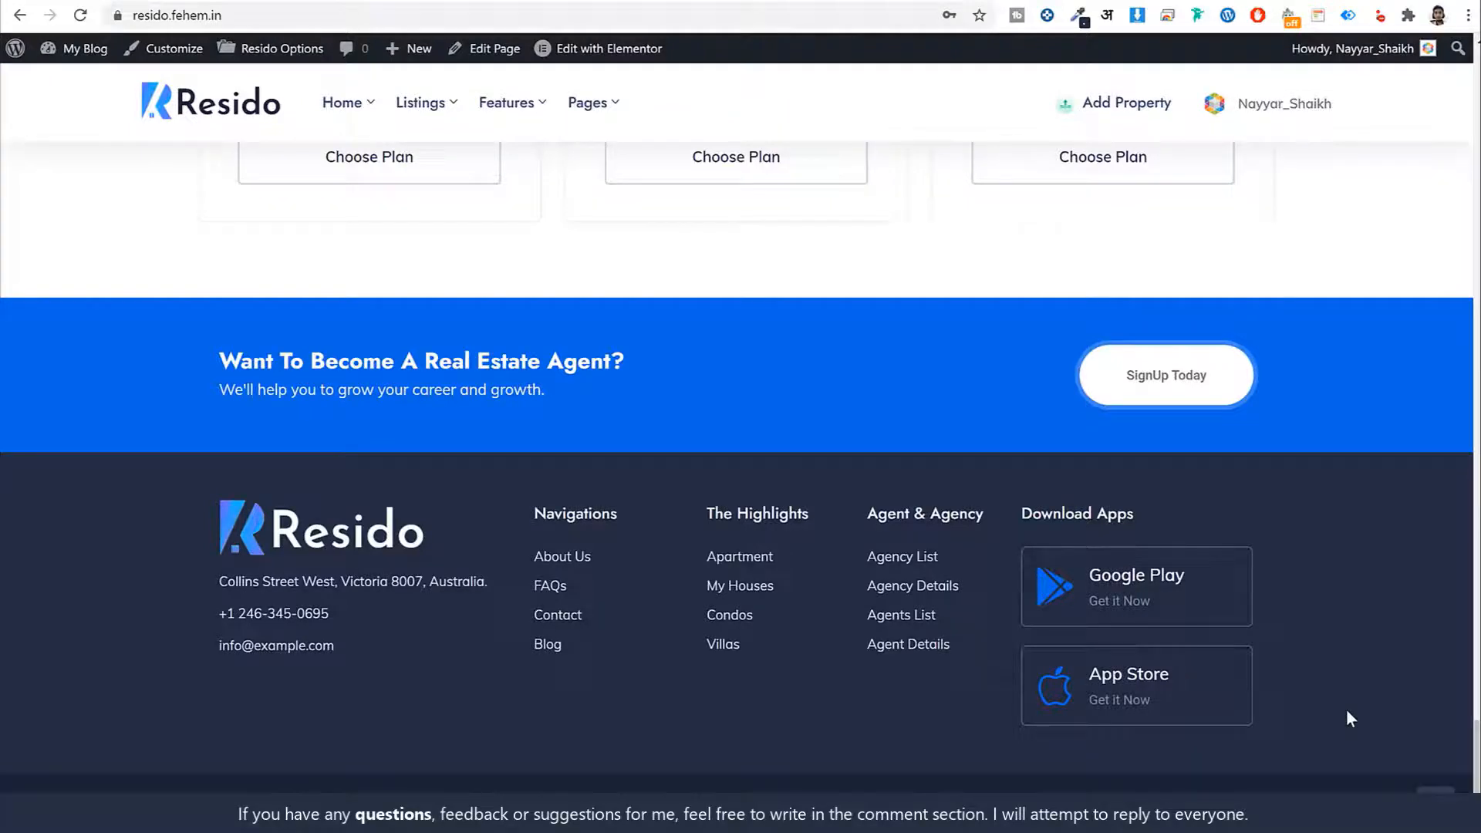
scroll(1345, 713, up, 2)
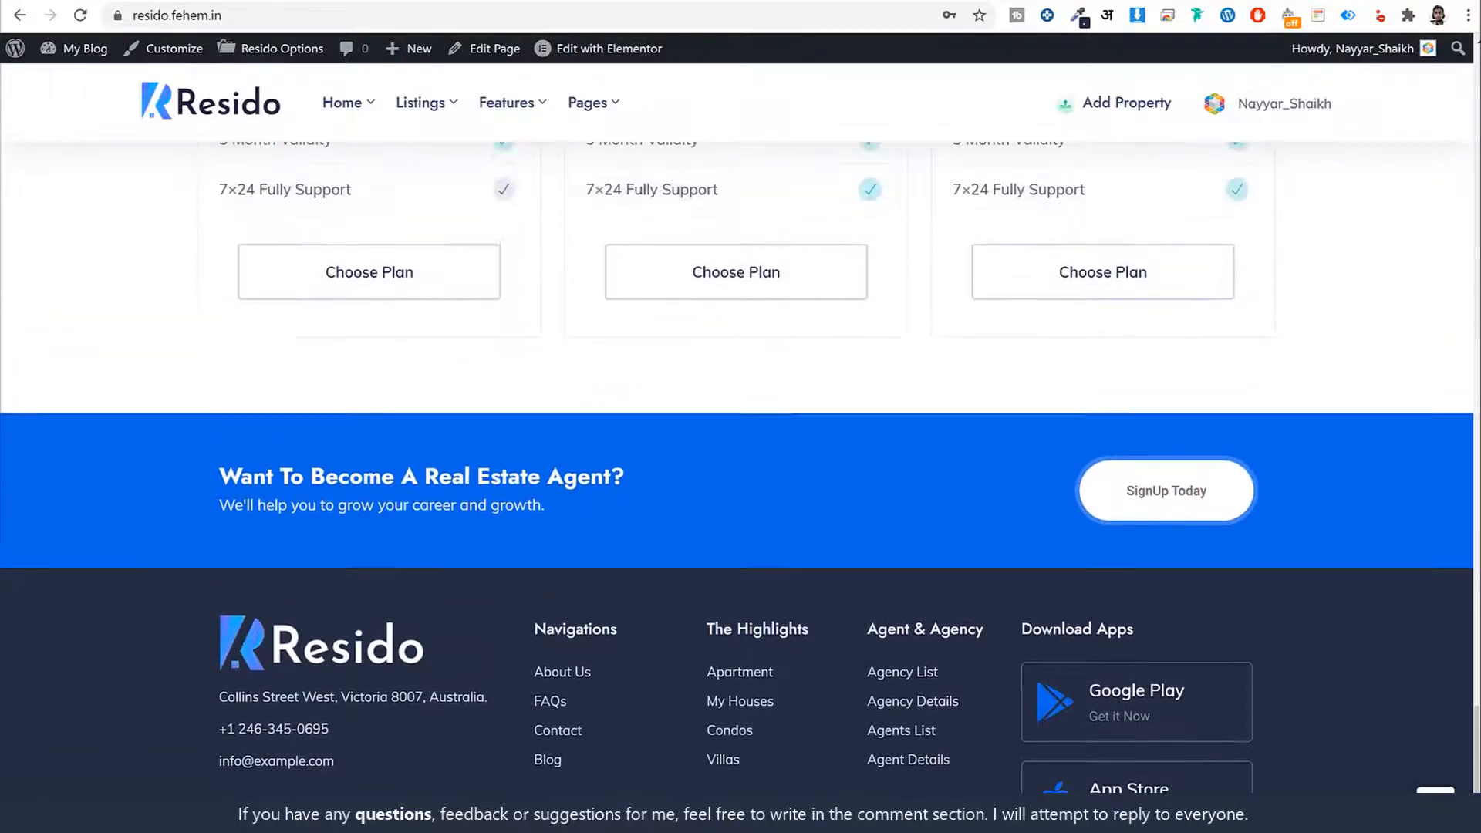
click(1435, 804)
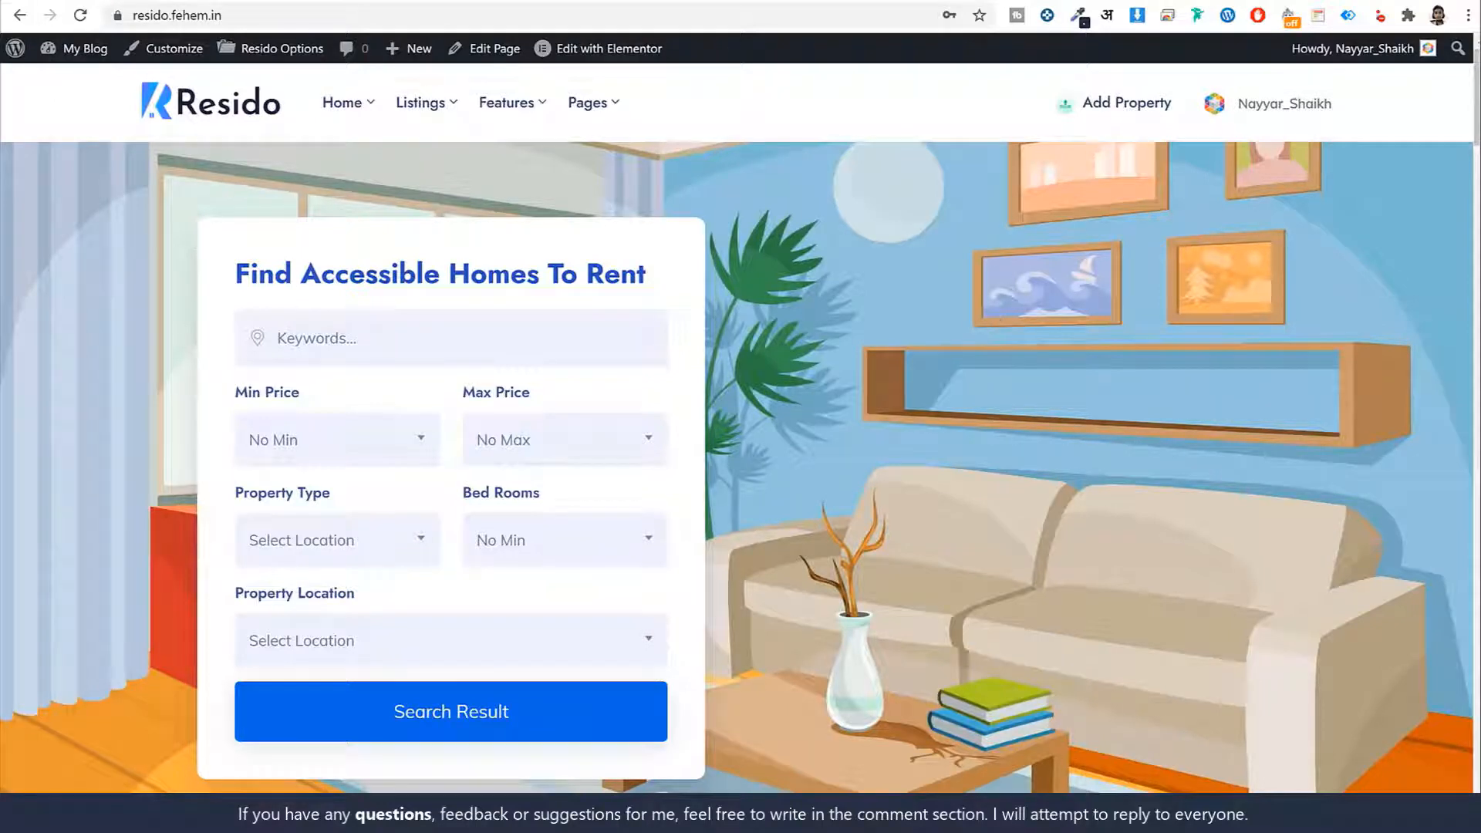
Switch to the Resido property list tab and scroll through the listings
key(ctrl+Tab)
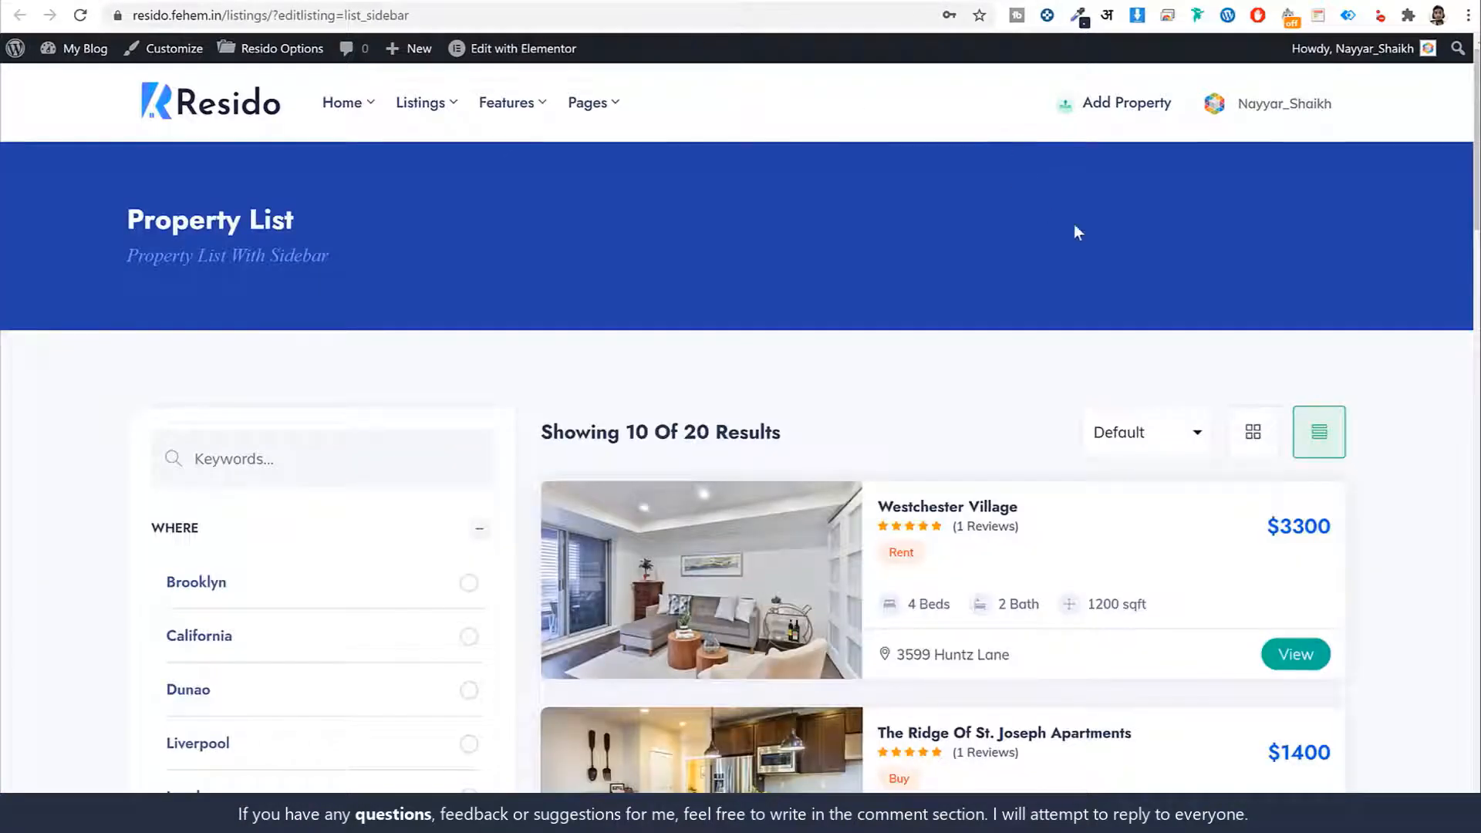
scroll(1357, 314, down, 4)
scroll(1222, 324, up, 4)
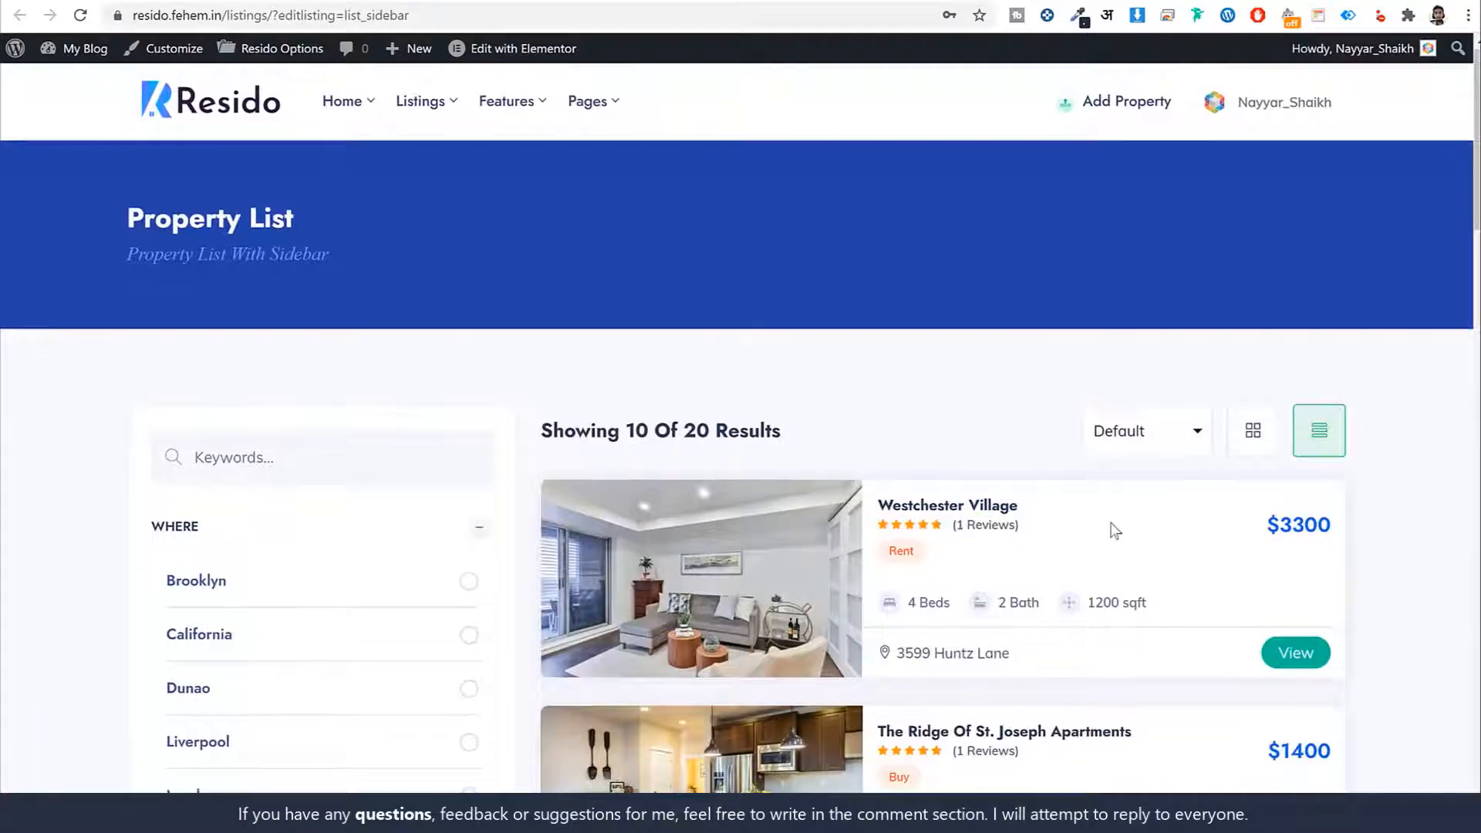
scroll(1031, 254, down, 3)
scroll(1026, 361, down, 4)
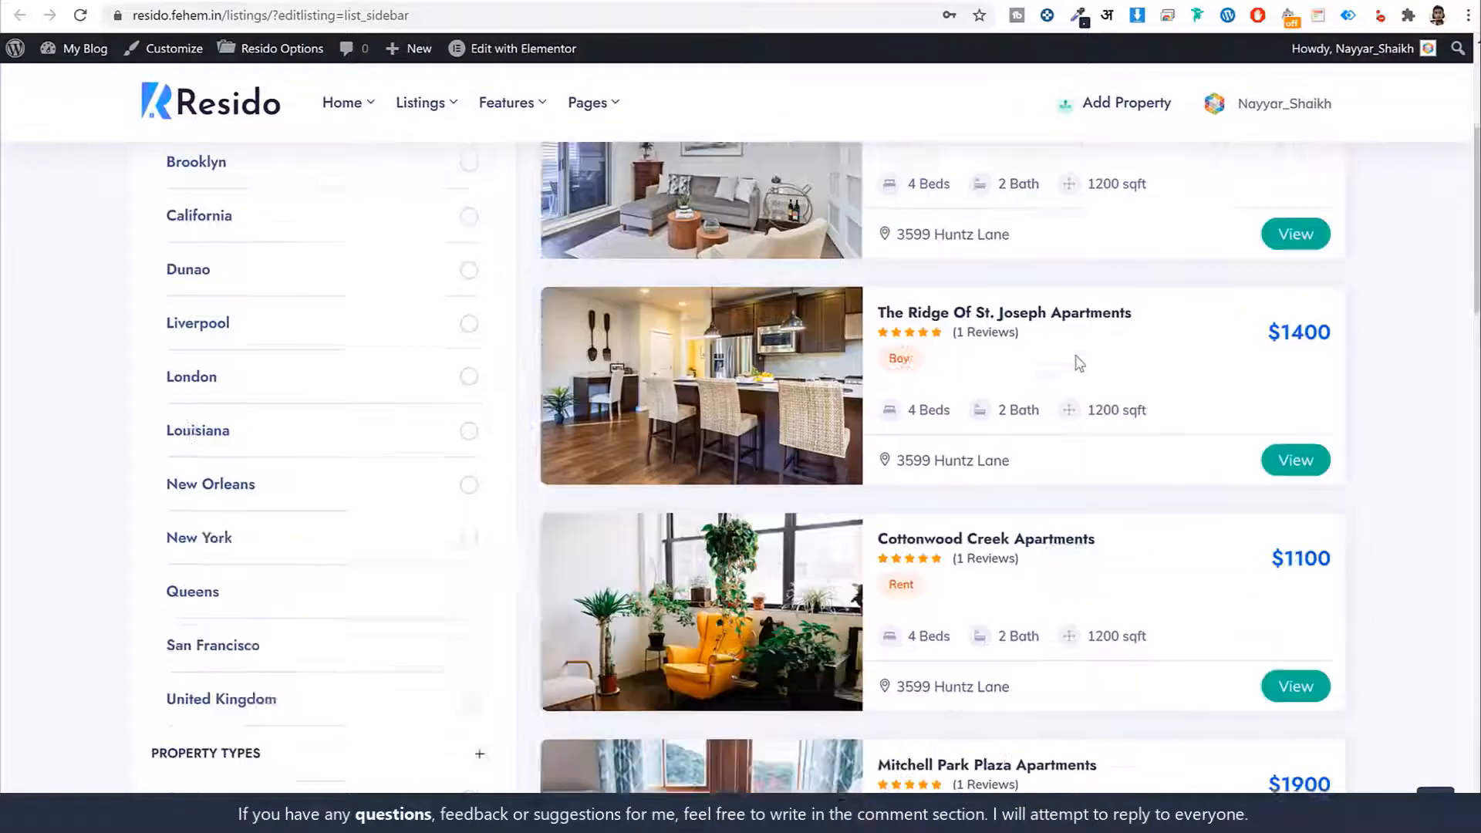
scroll(1210, 321, up, 7)
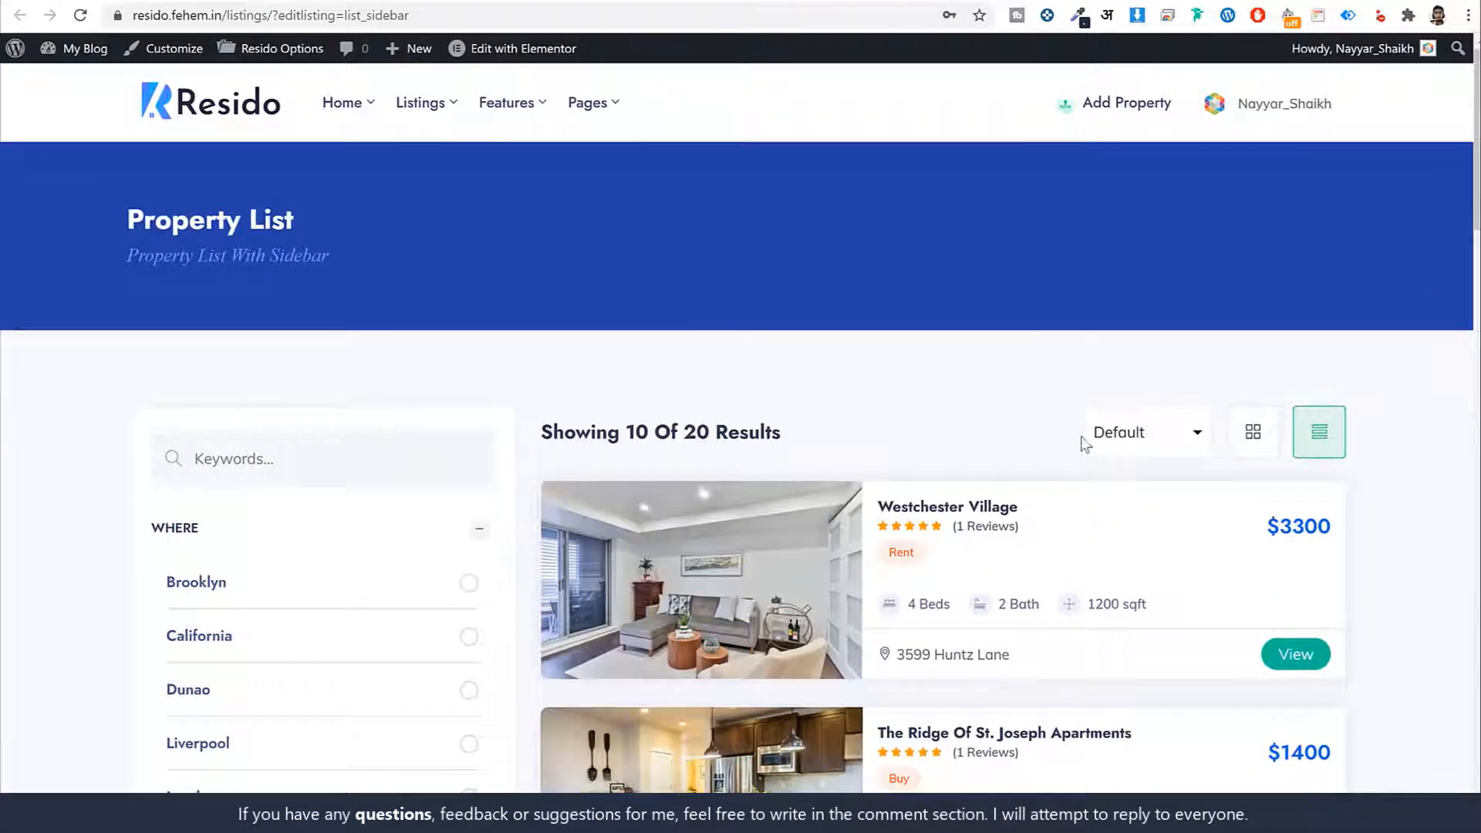
scroll(266, 501, down, 2)
scroll(266, 401, up, 2)
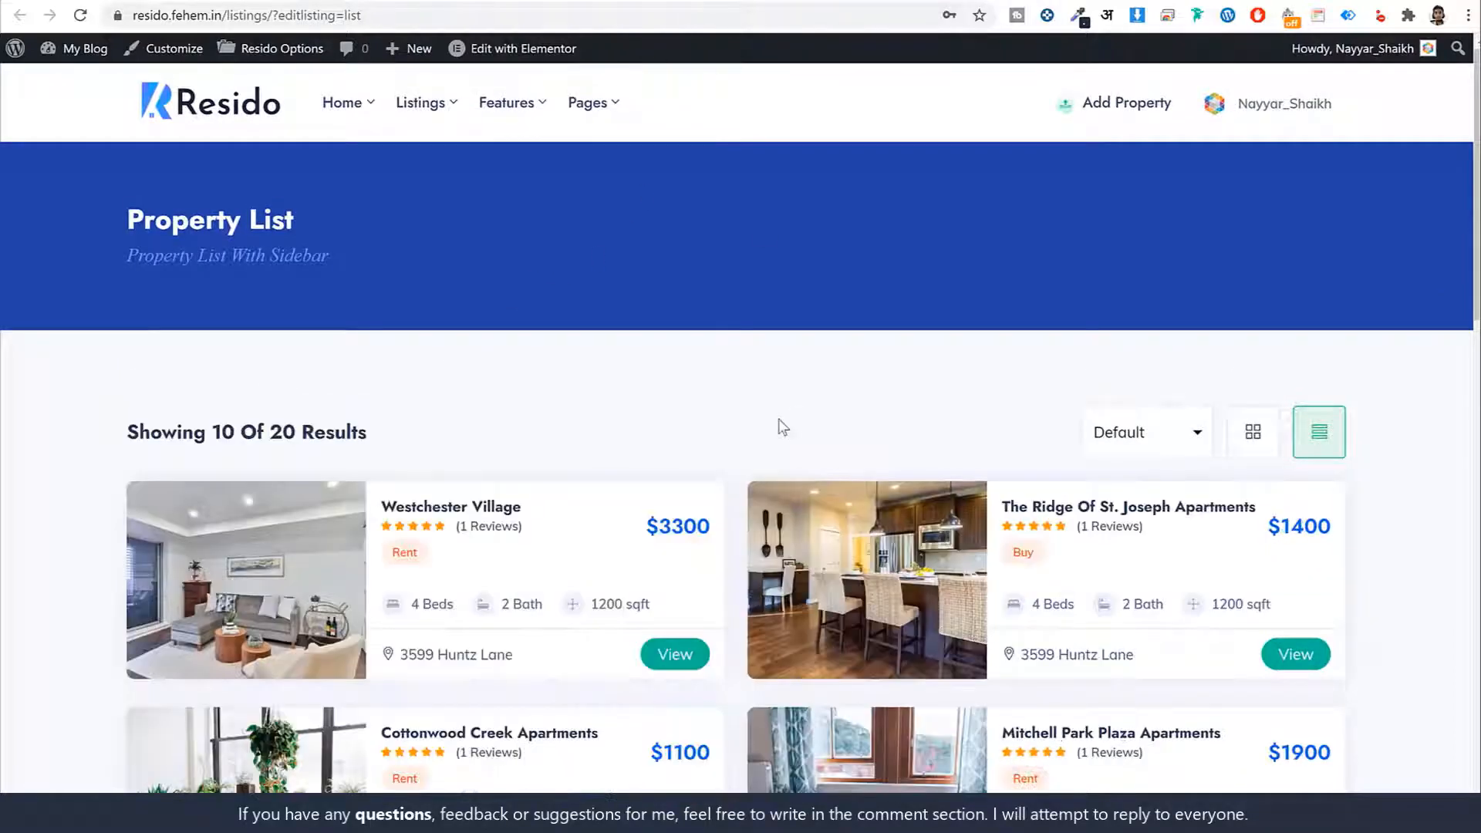
scroll(780, 423, down, 3)
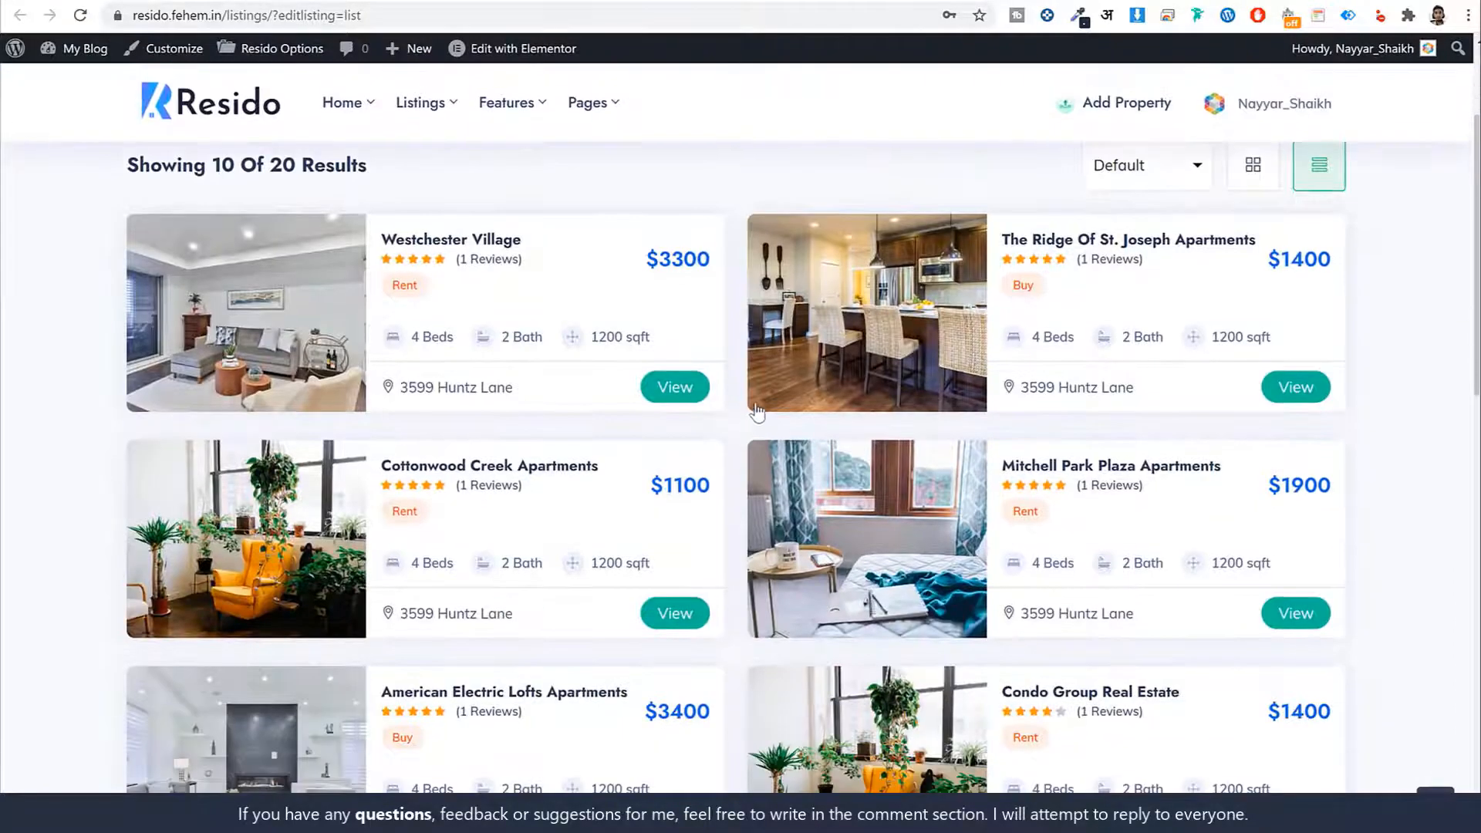
scroll(771, 432, up, 3)
scroll(820, 440, down, 3)
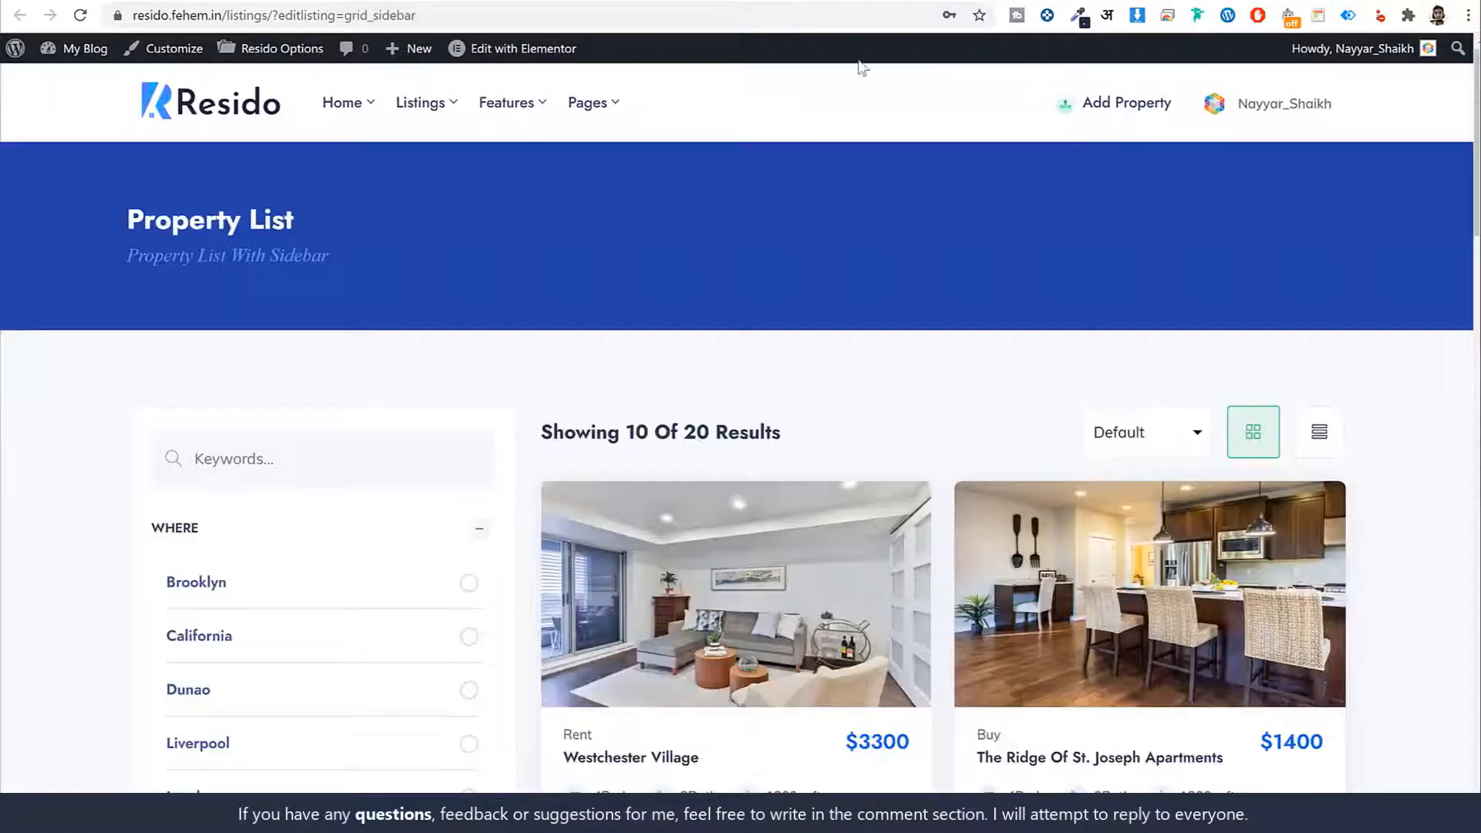
scroll(1118, 330, down, 3)
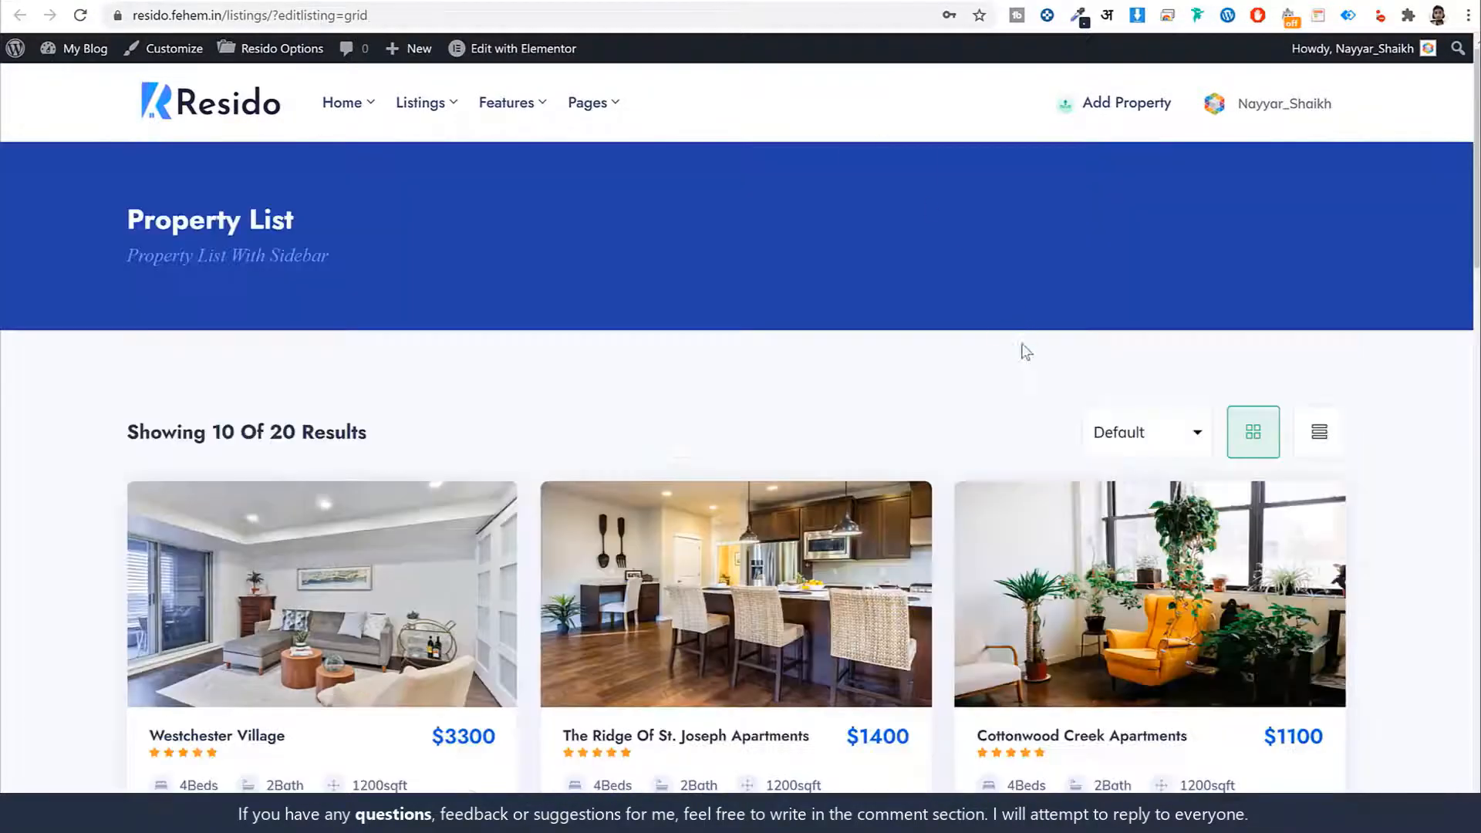
scroll(1024, 351, down, 3)
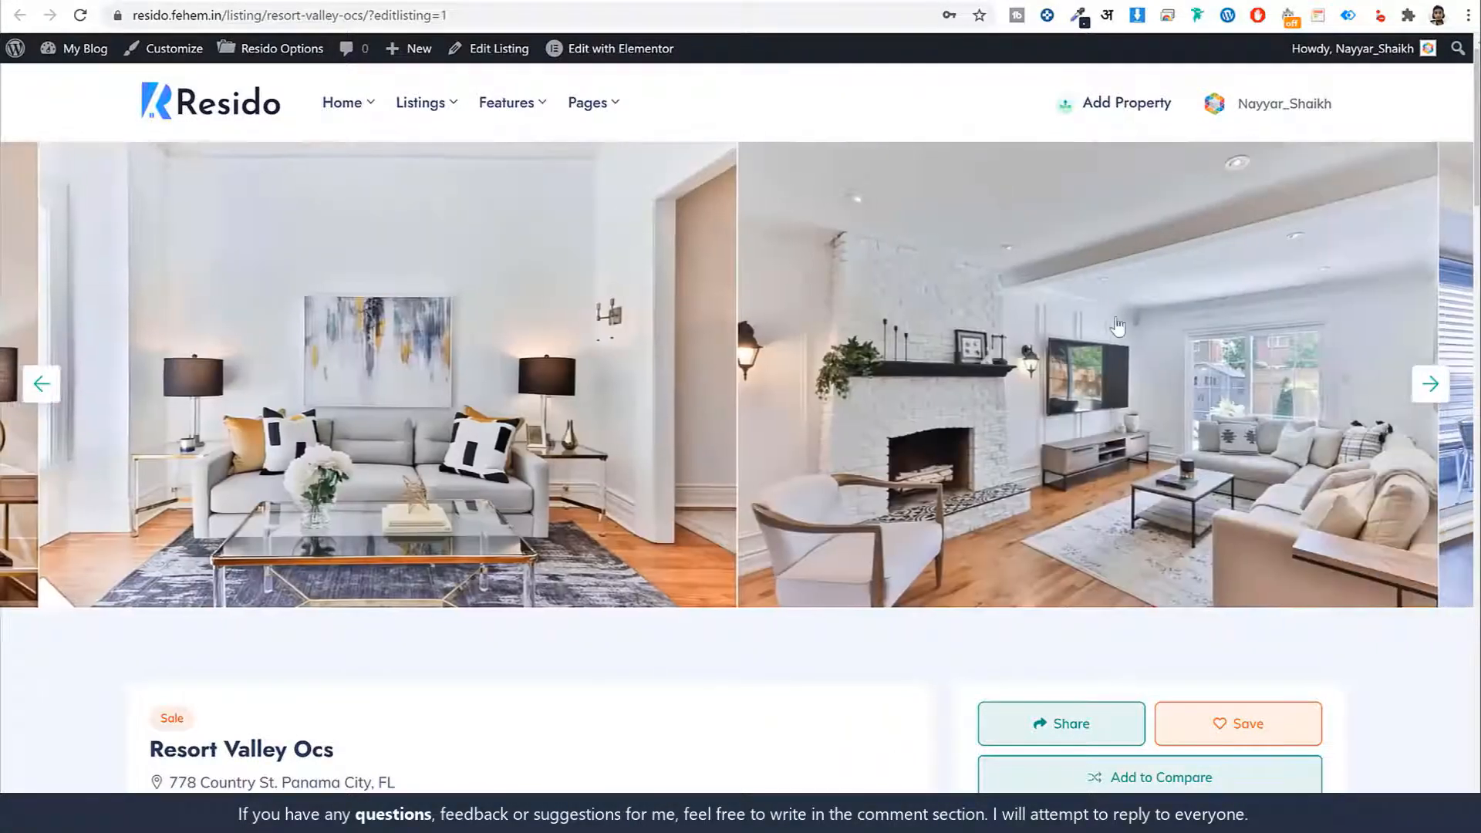
Highlight the listing's Sale label, Resort Valley Ocs title, $7000 price and 720 sqft area
scroll(854, 455, down, 1)
scroll(854, 455, down, 5)
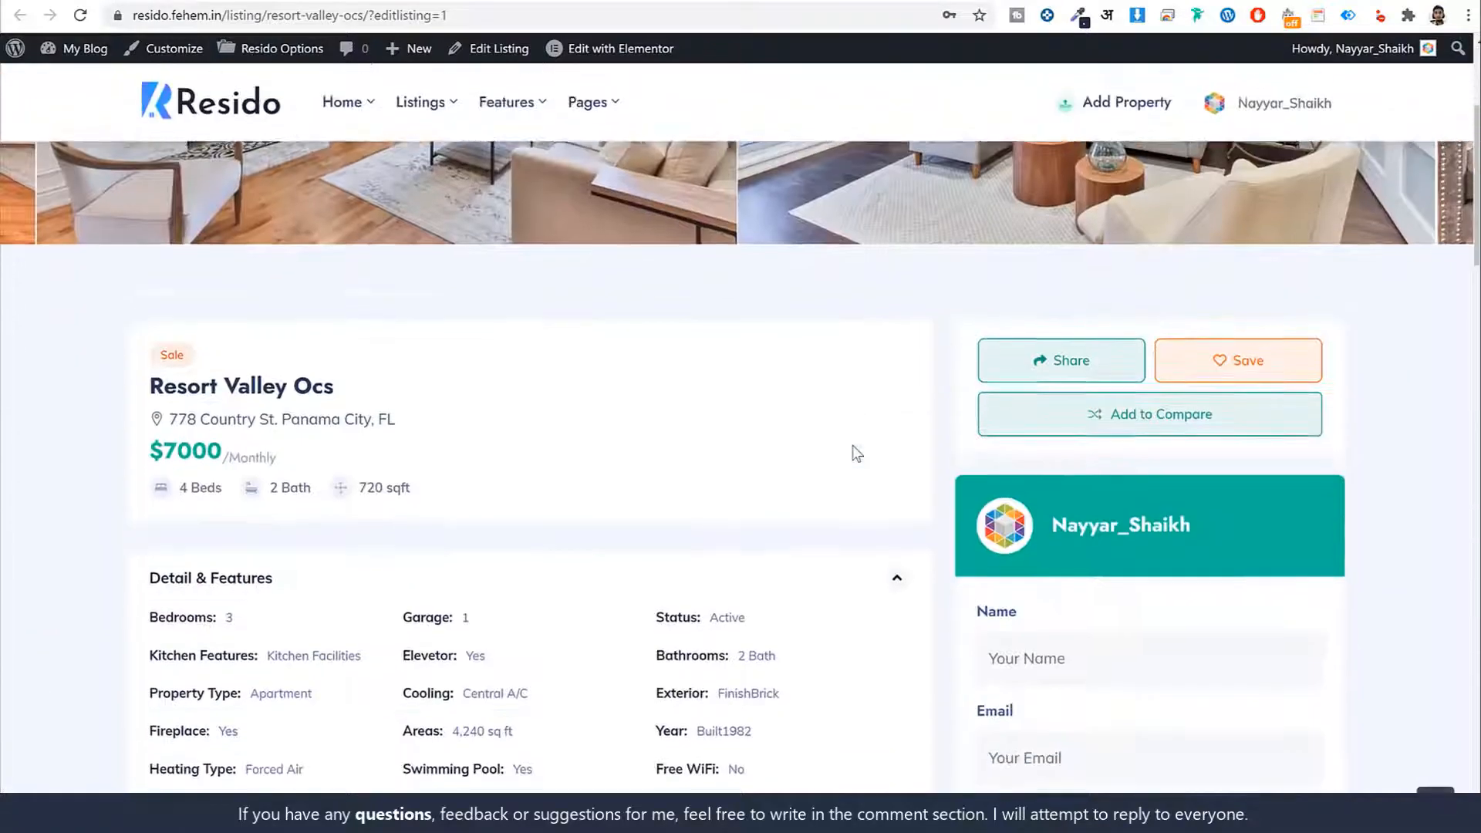
scroll(854, 453, up, 1)
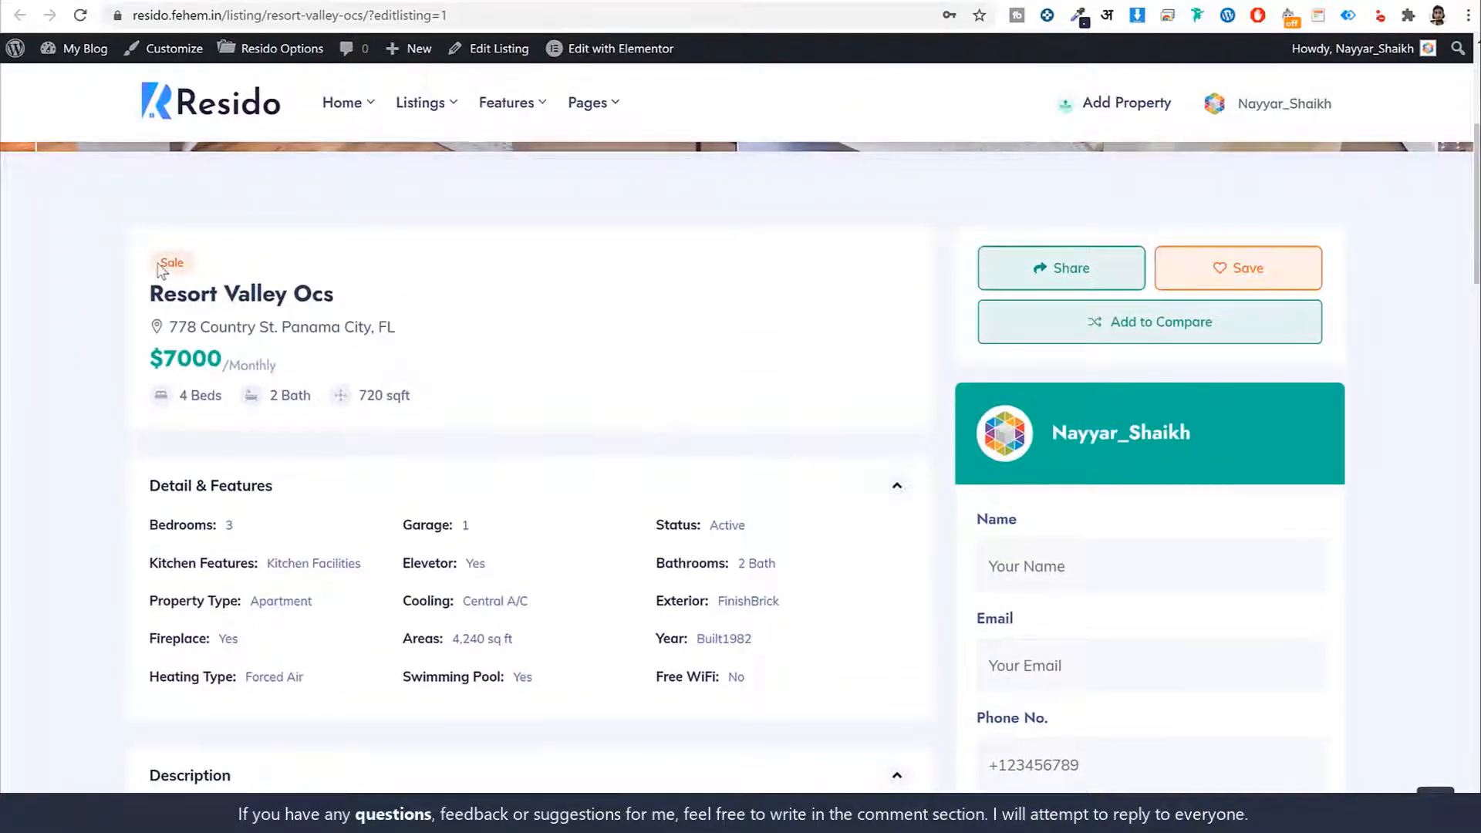
drag(158, 263, 210, 295)
drag(310, 301, 123, 324)
click(324, 291)
triple_click(282, 299)
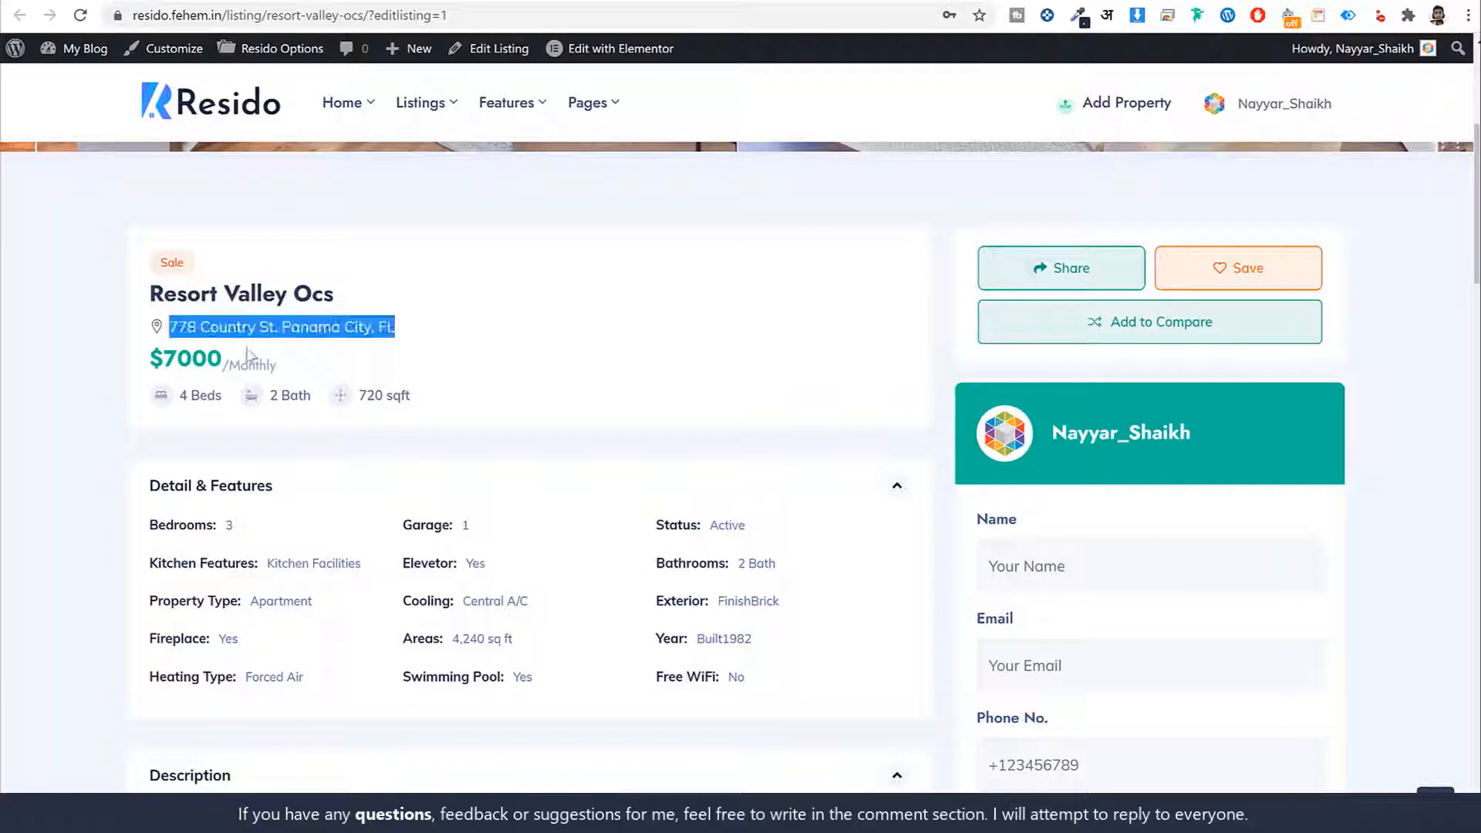
click(256, 357)
drag(222, 355, 310, 368)
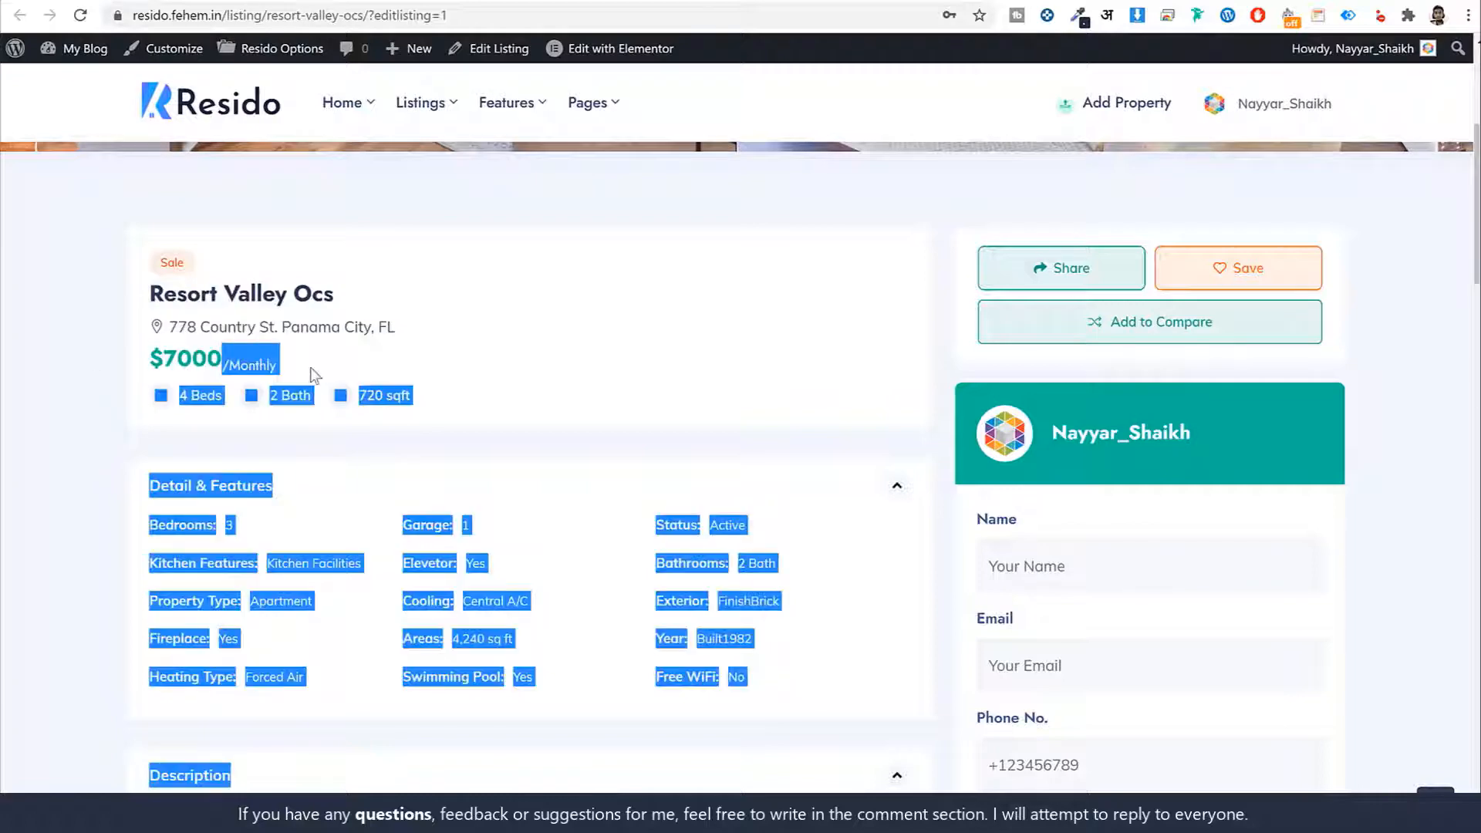
click(308, 368)
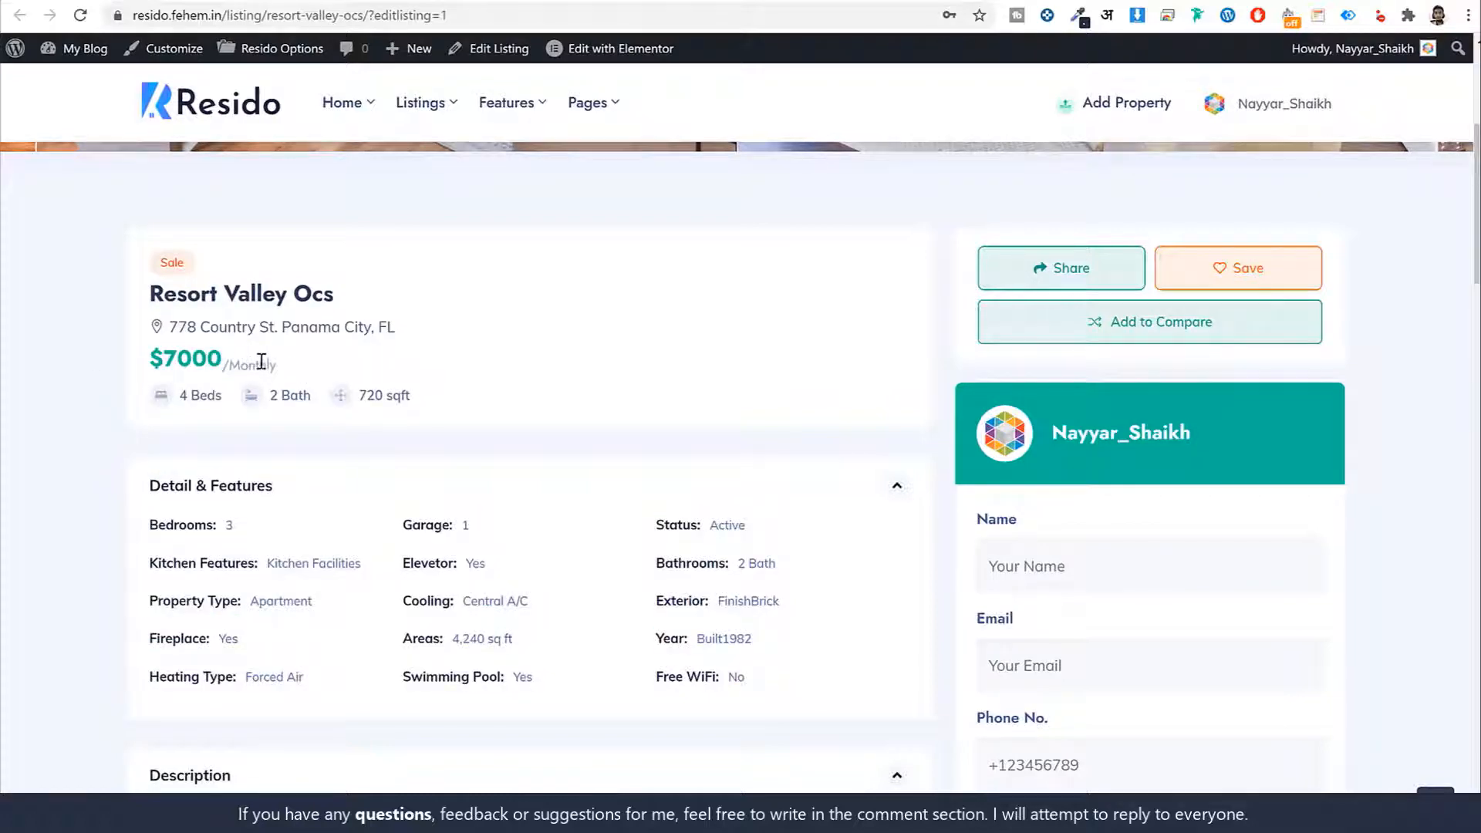
drag(240, 363, 142, 358)
click(266, 361)
drag(423, 394, 357, 395)
click(433, 396)
Scroll down the listing and expand, then collapse, the Property Video section
scroll(710, 463, down, 3)
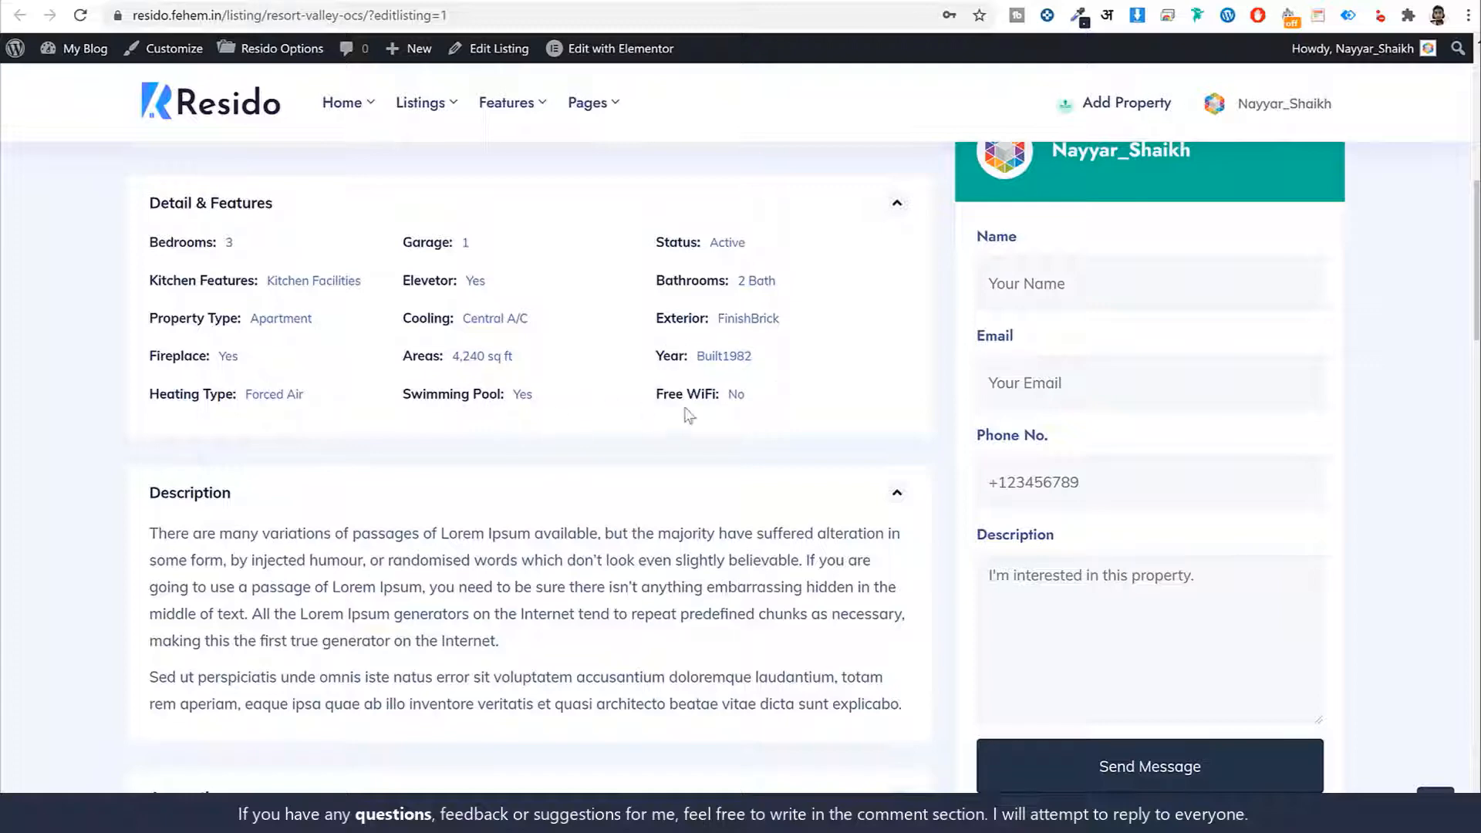
scroll(792, 337, down, 2)
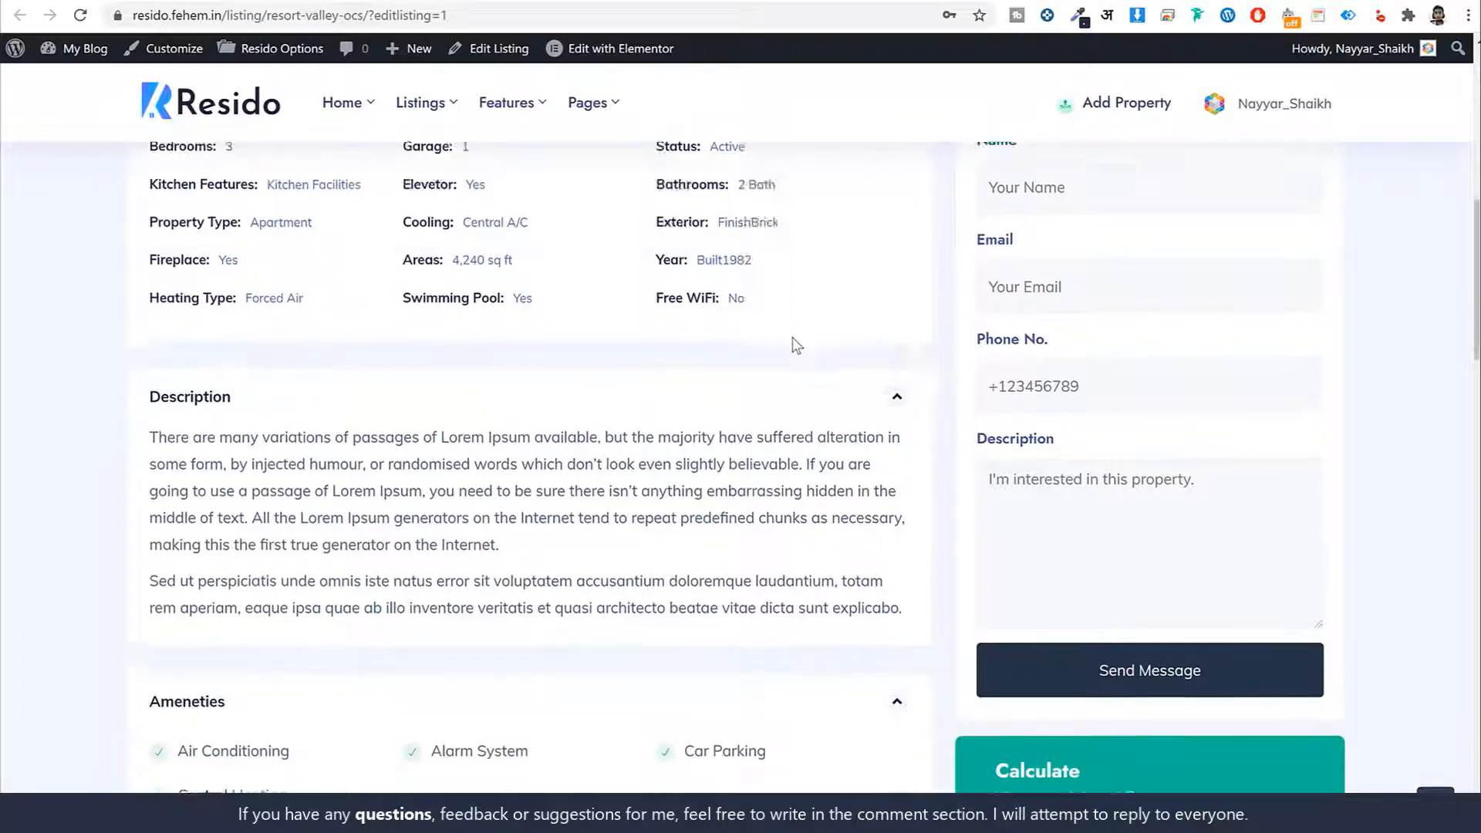
scroll(316, 383, down, 3)
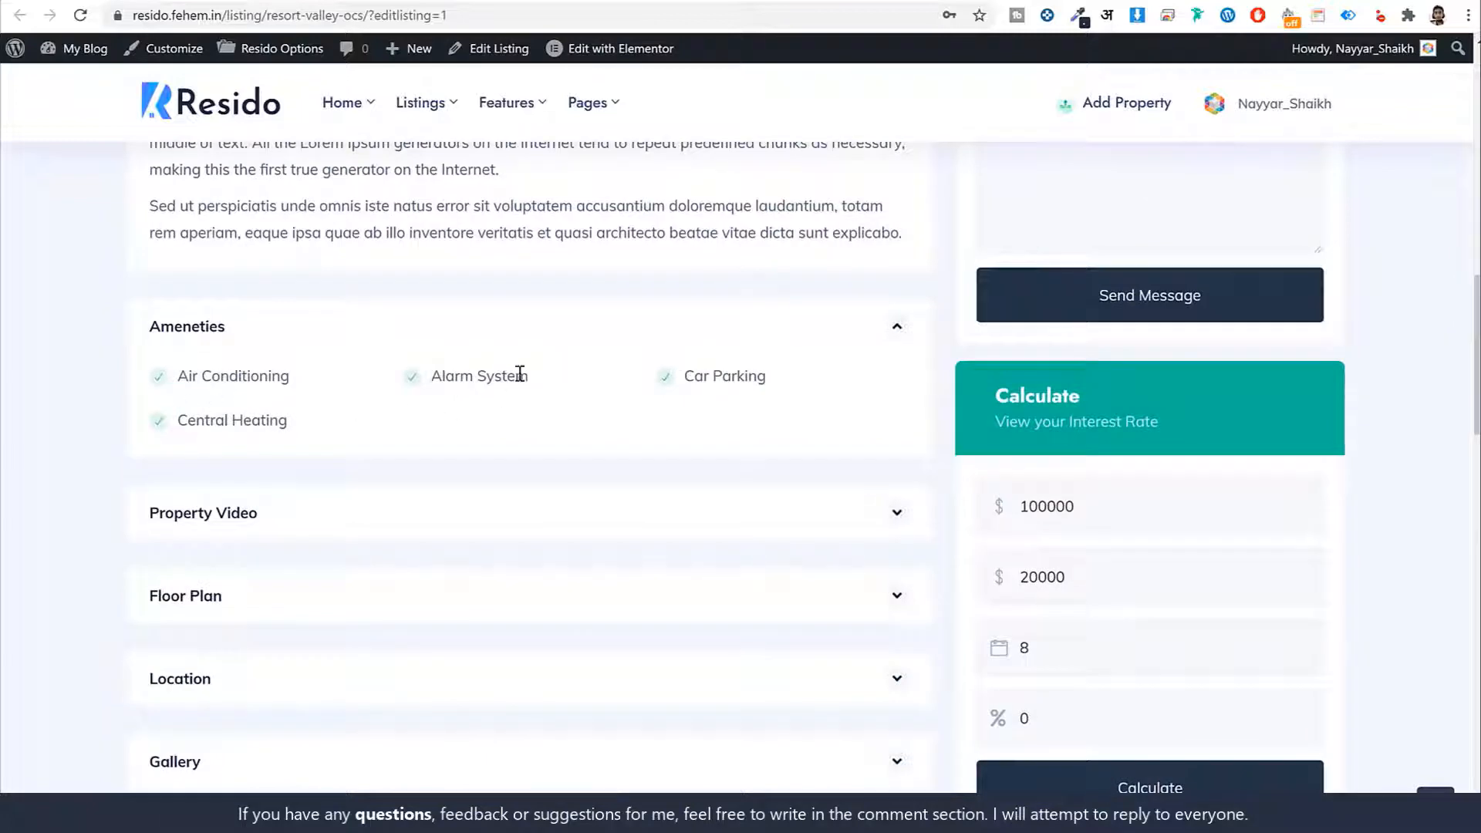
scroll(420, 409, down, 1)
scroll(419, 415, down, 3)
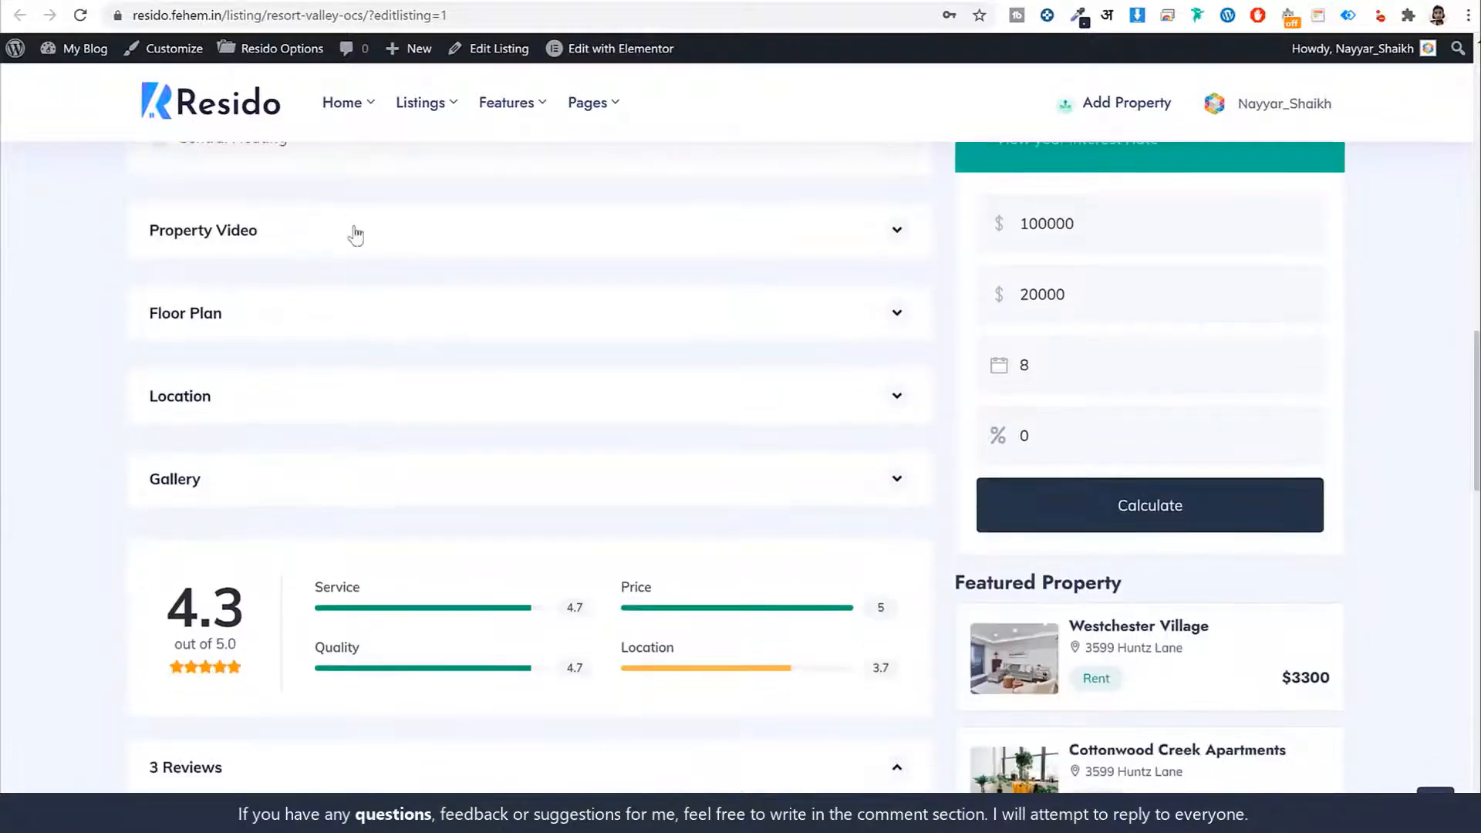
click(362, 234)
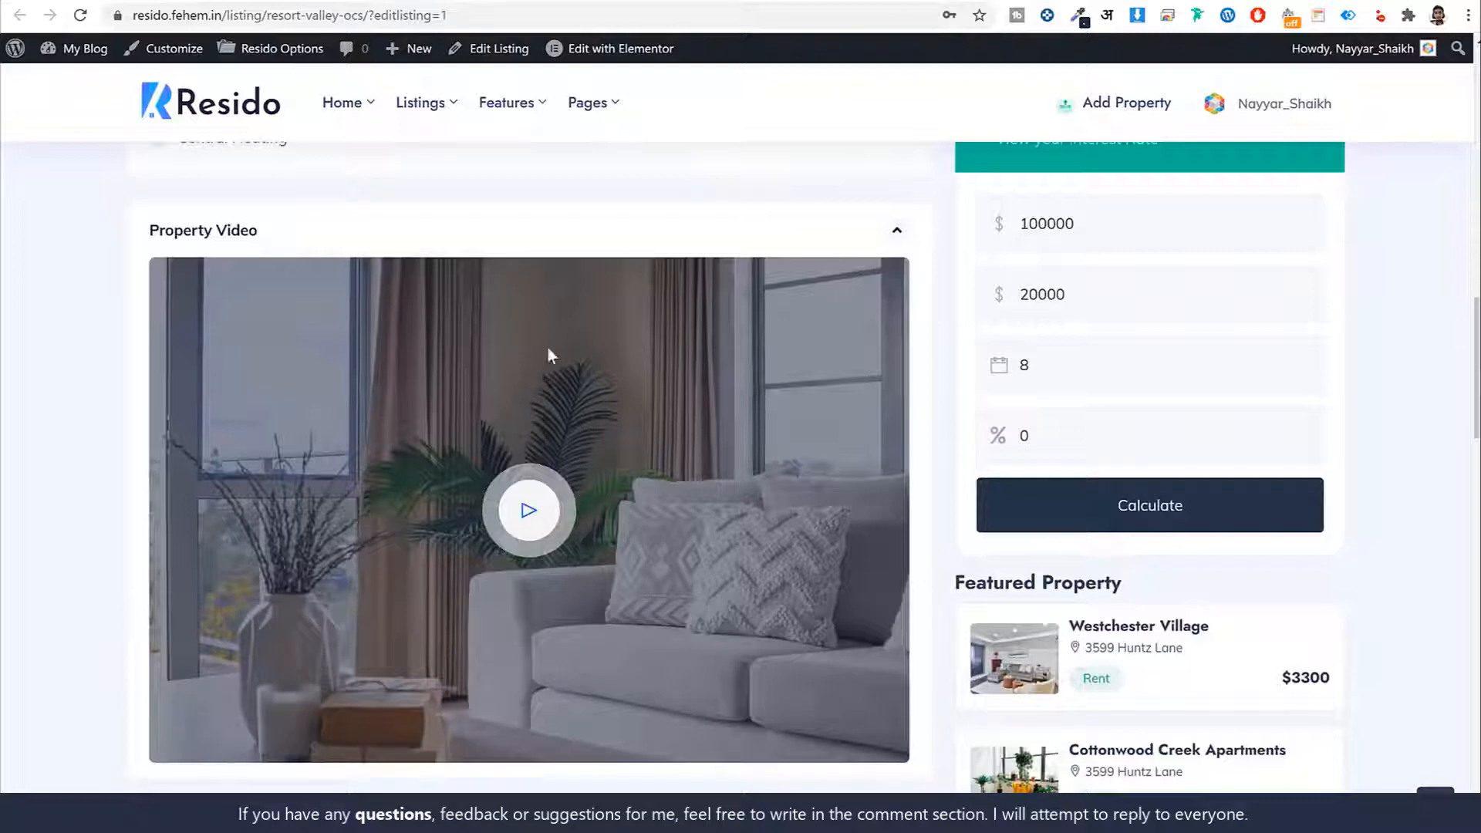
click(512, 233)
Expand Floor Plan and view the First Floor, Second Floor and Basement plans in turn
click(462, 317)
scroll(584, 323, down, 1)
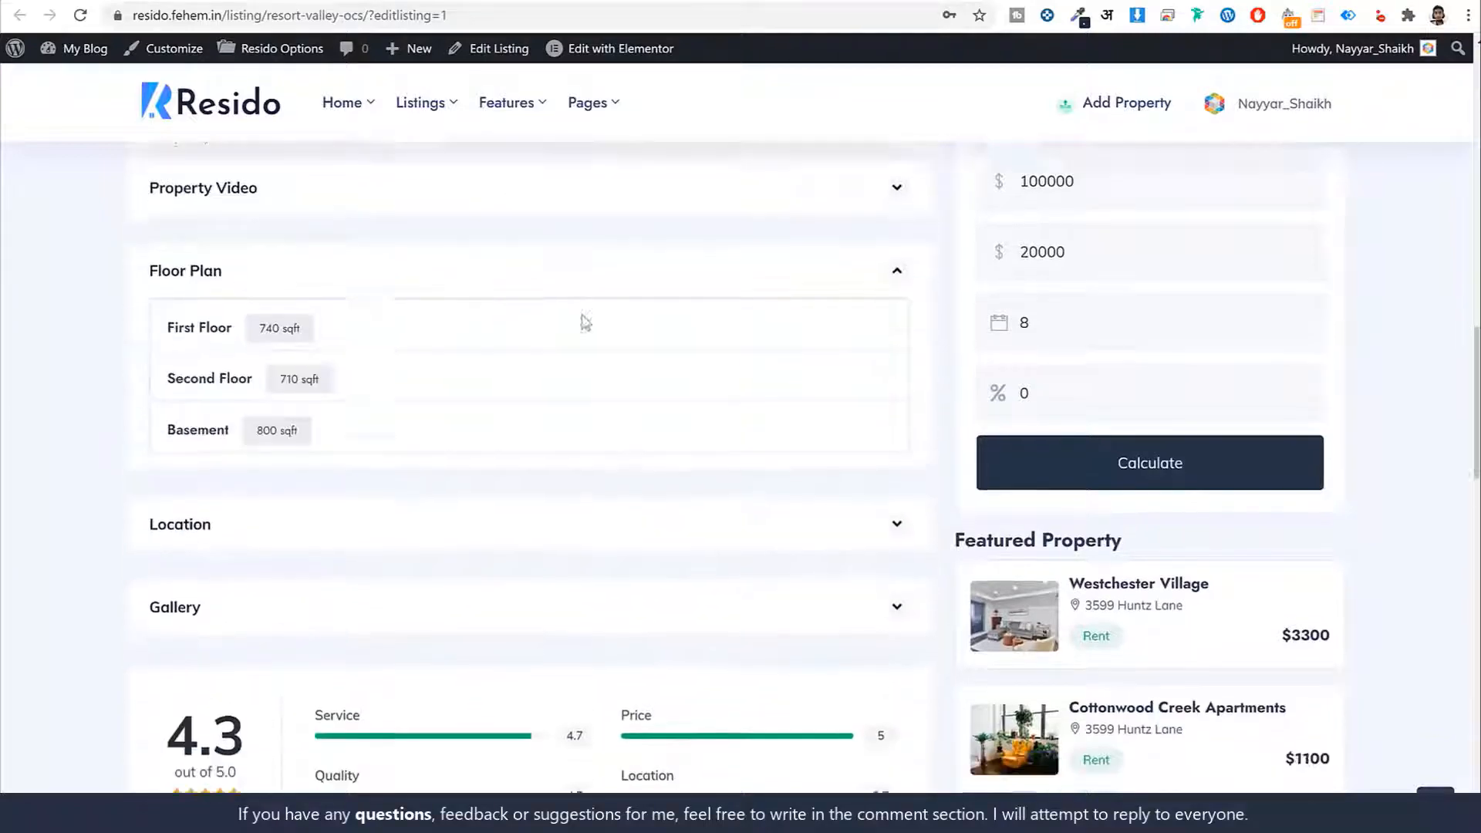
click(279, 286)
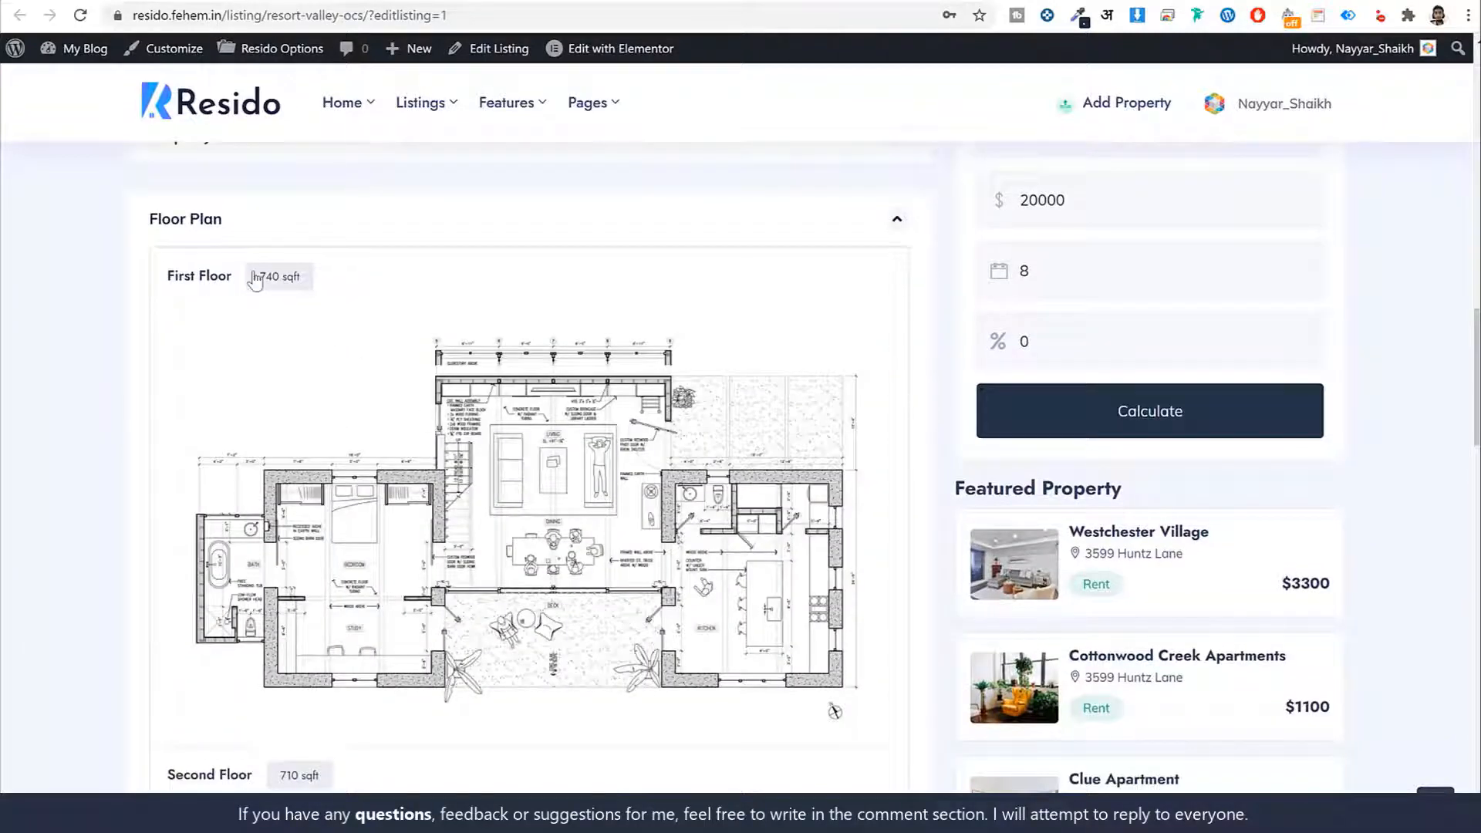
click(254, 277)
click(282, 336)
scroll(396, 283, down, 1)
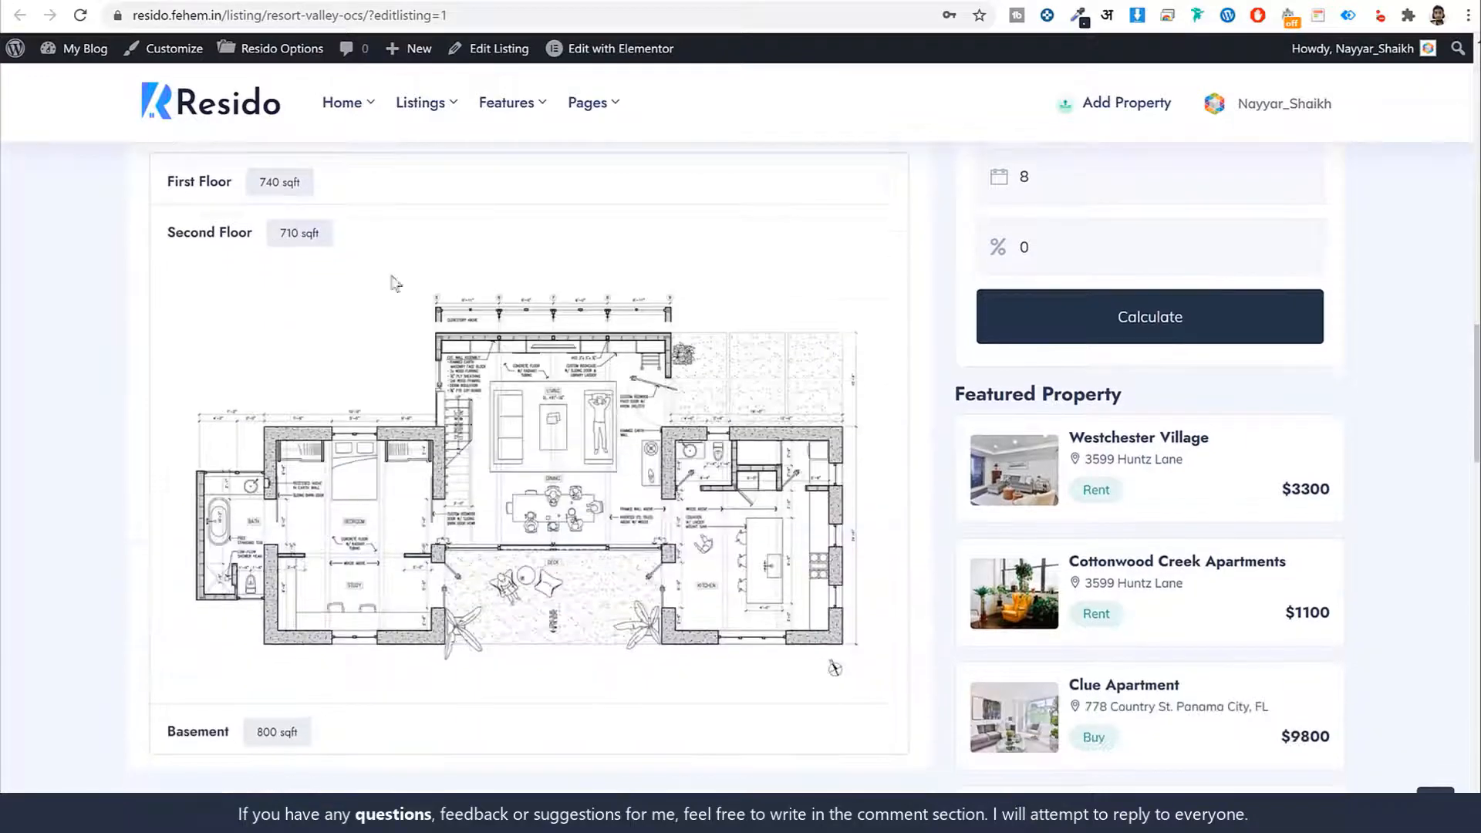
click(280, 229)
click(292, 287)
click(347, 283)
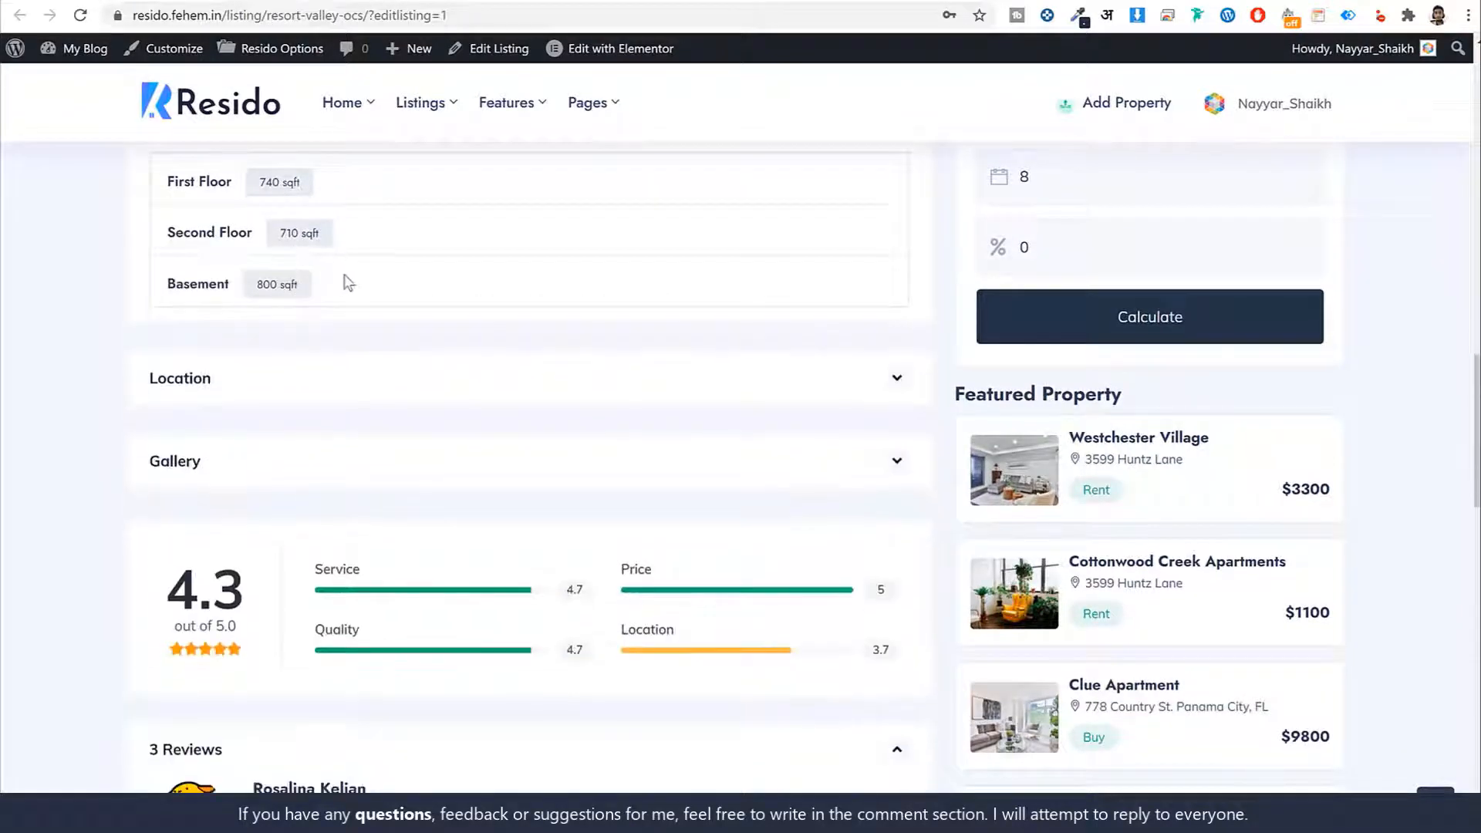
Expand the Location map and Gallery, enlarge and close the first photo, then scroll through reviews
click(344, 382)
scroll(586, 355, down, 2)
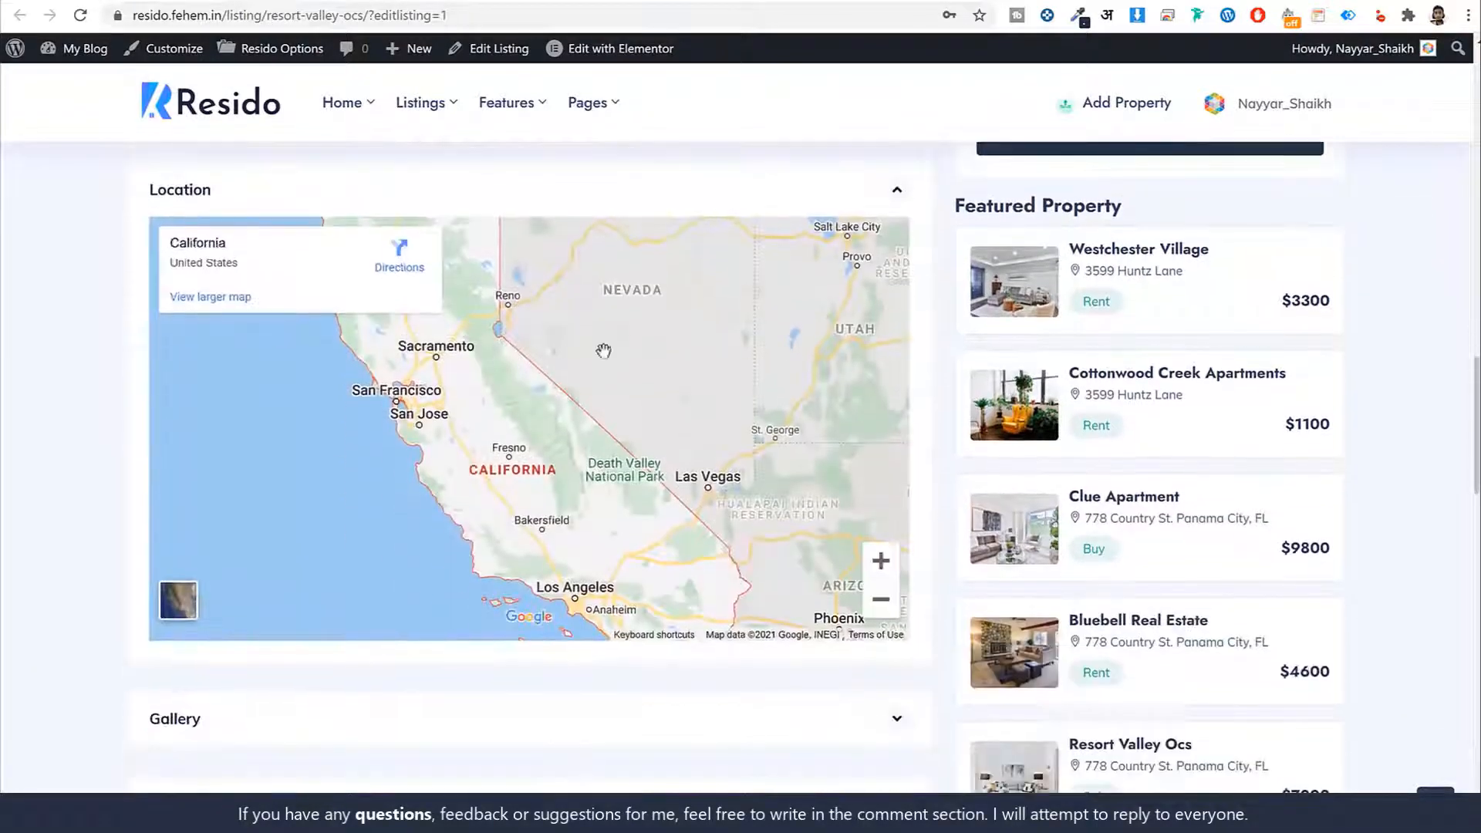
scroll(677, 380, down, 5)
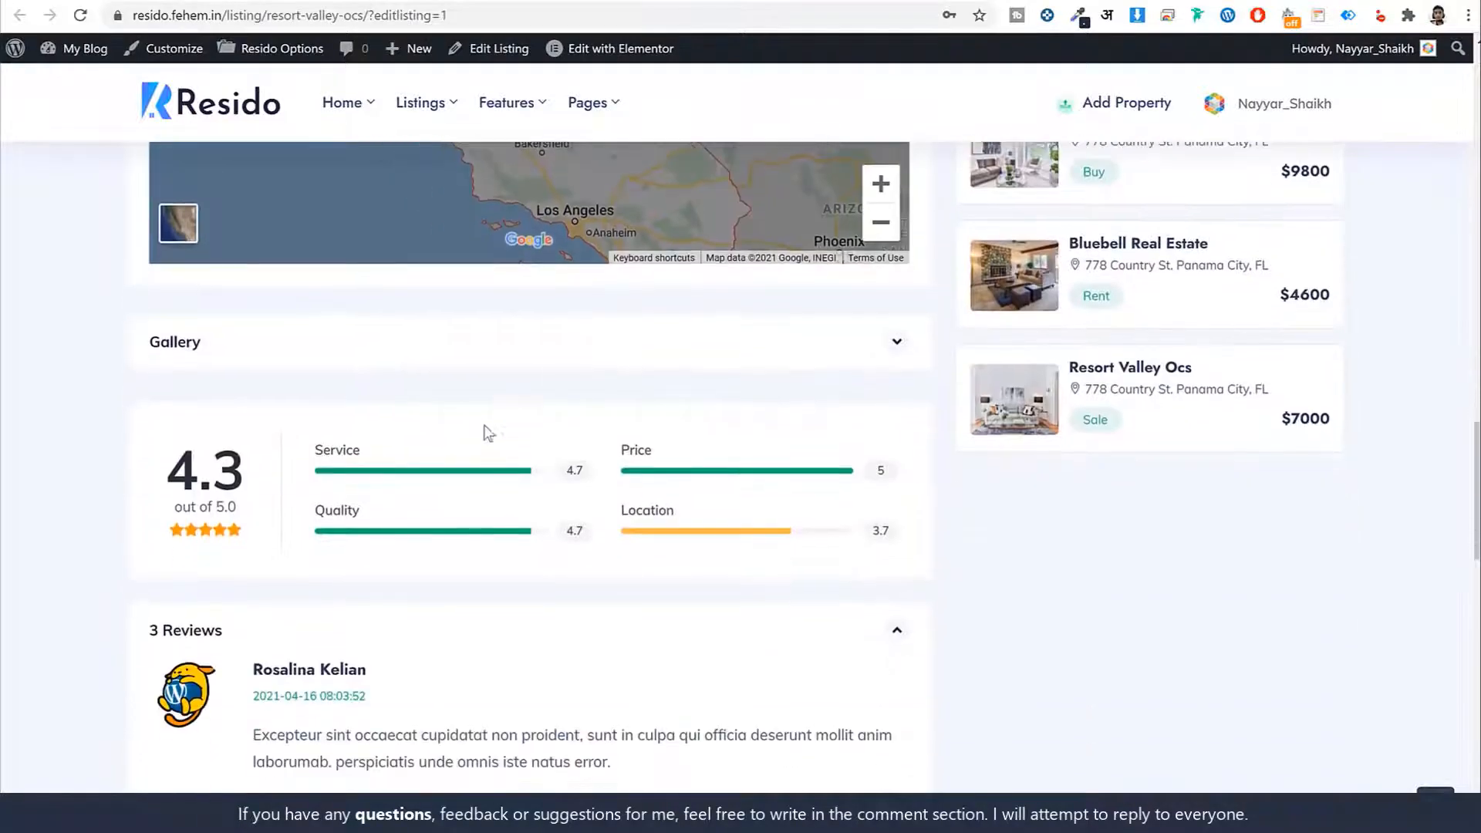
click(478, 354)
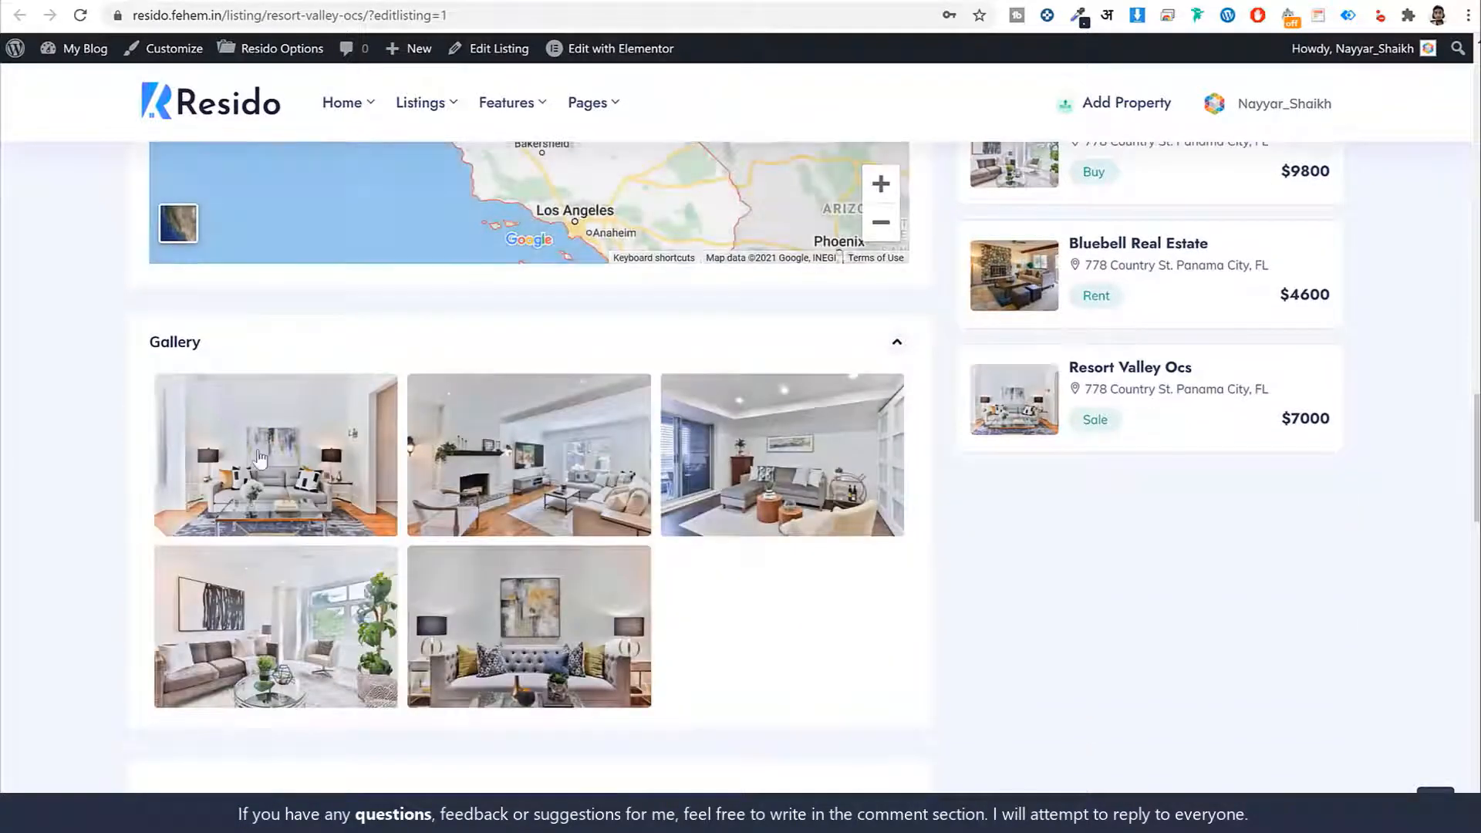
click(259, 458)
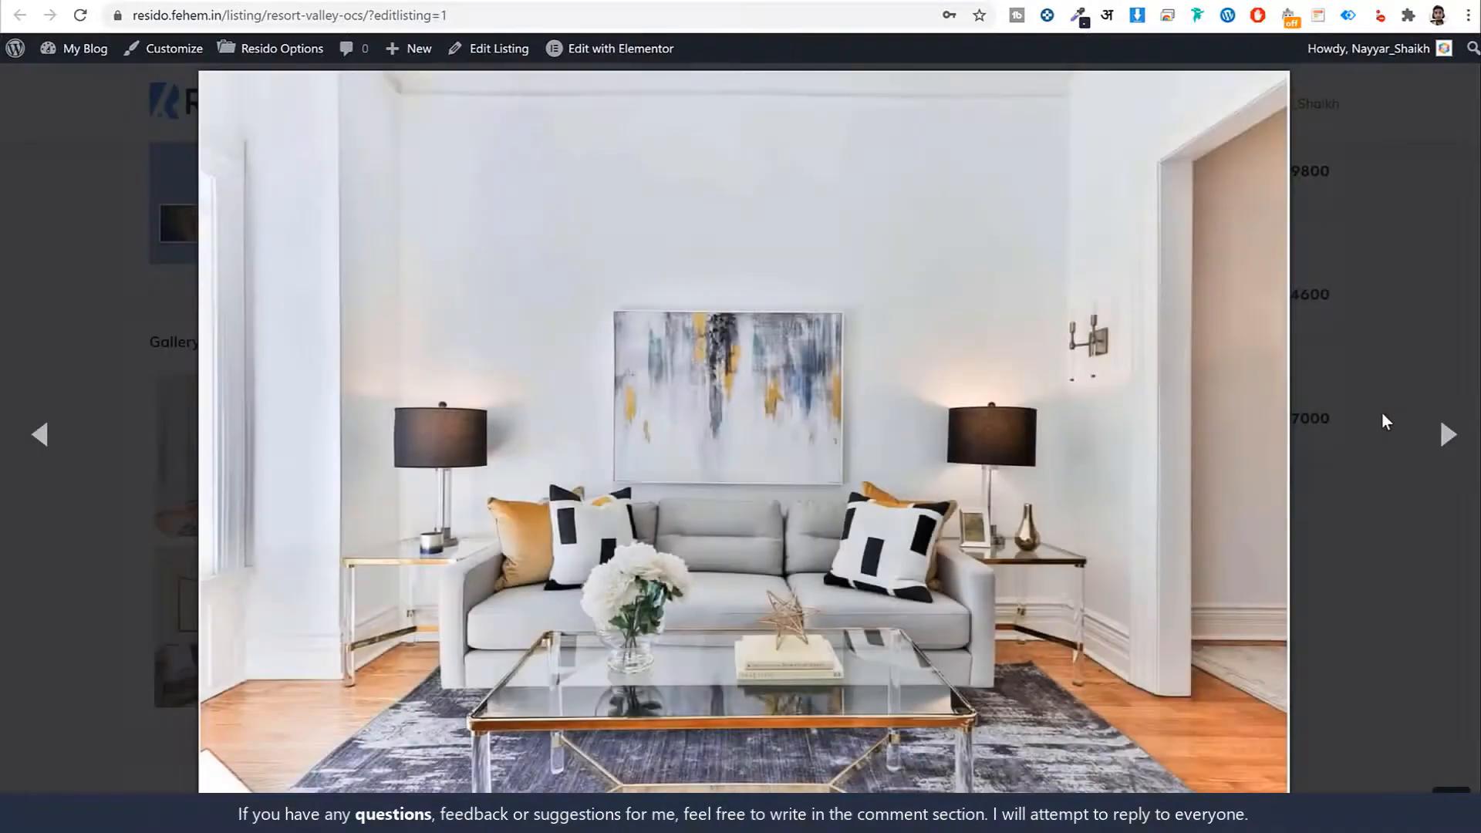
click(1381, 416)
scroll(1005, 584, down, 7)
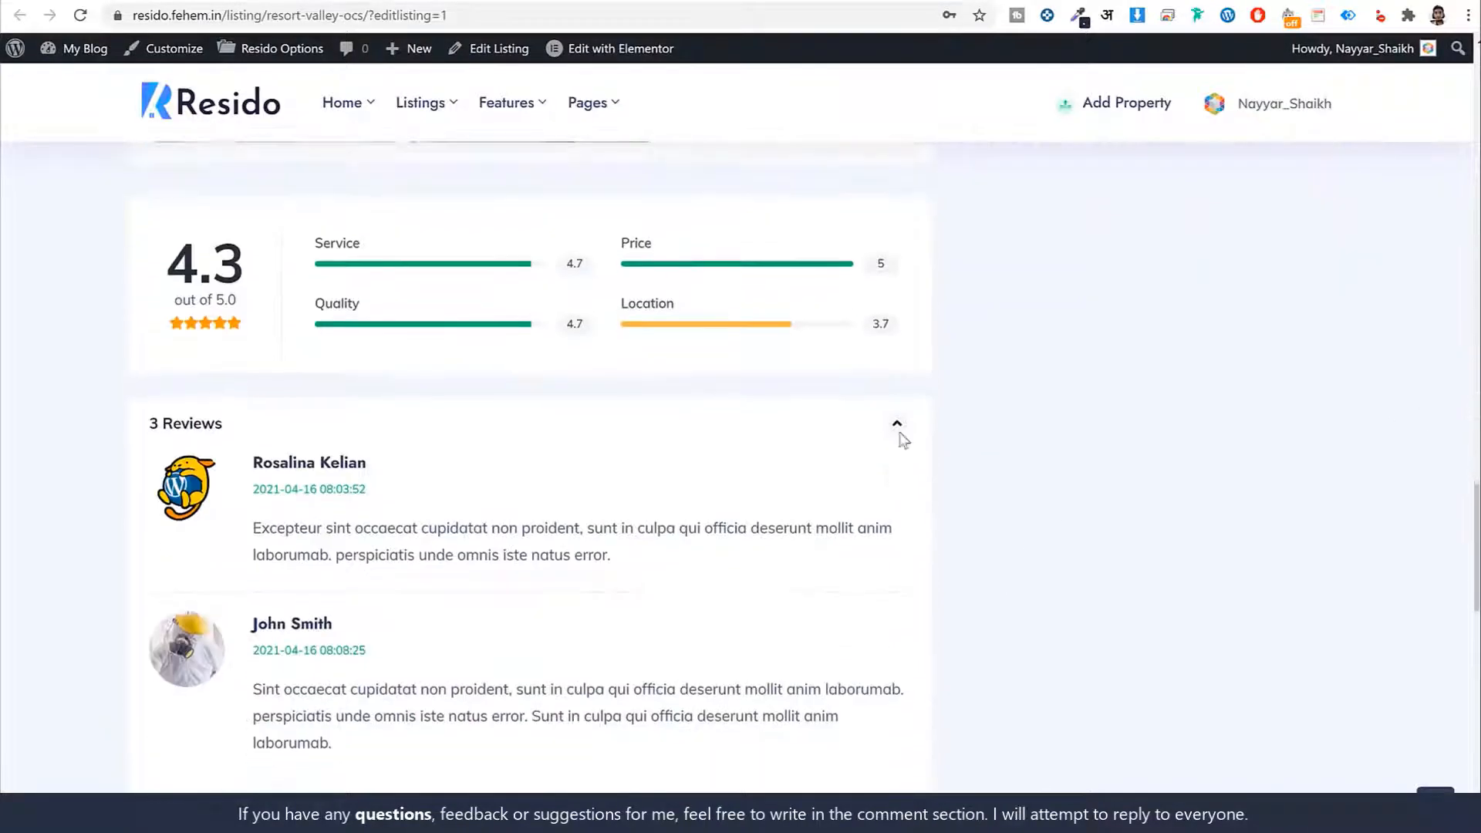
scroll(901, 439, down, 11)
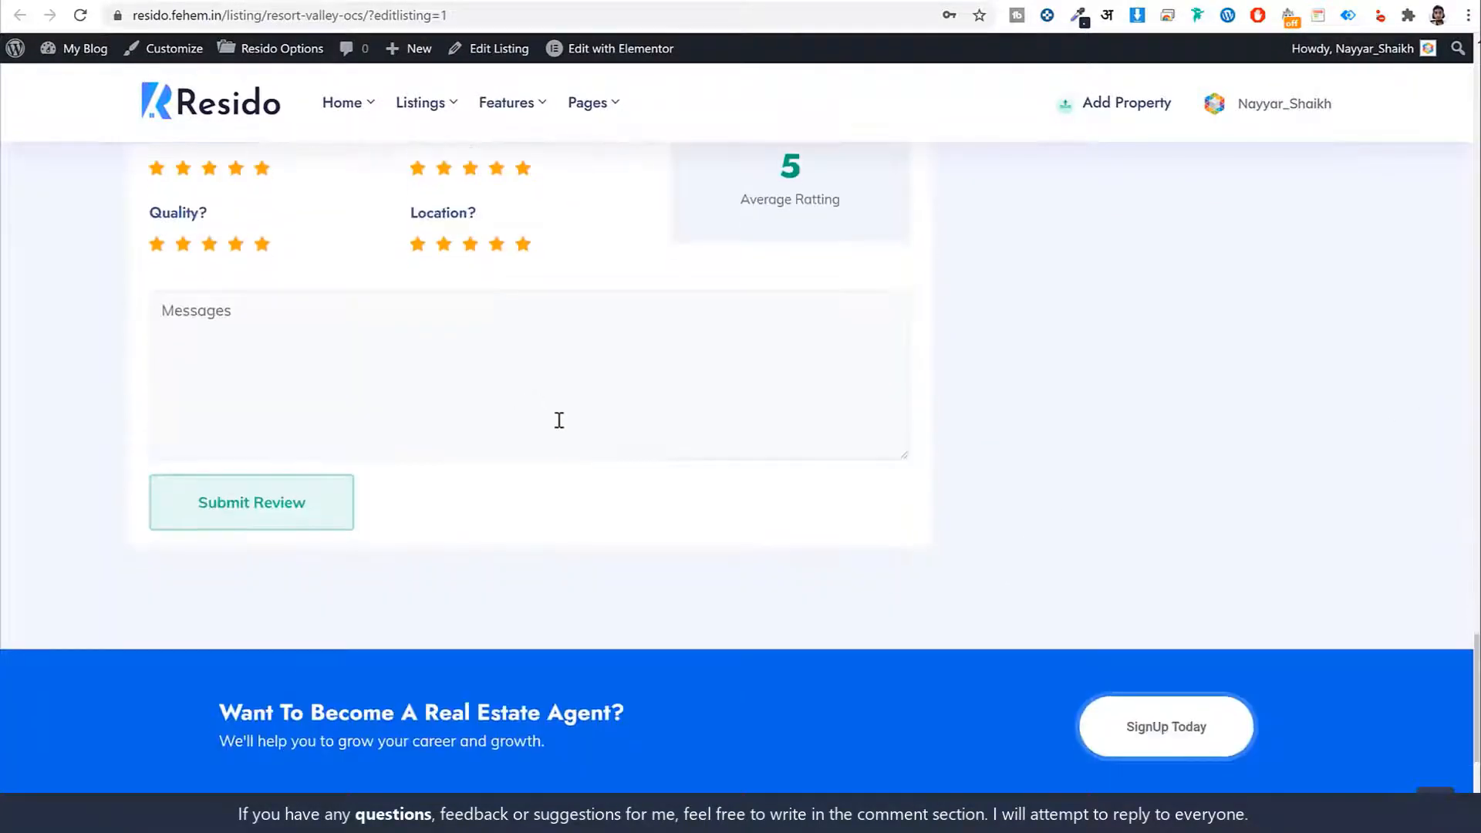
scroll(559, 420, up, 20)
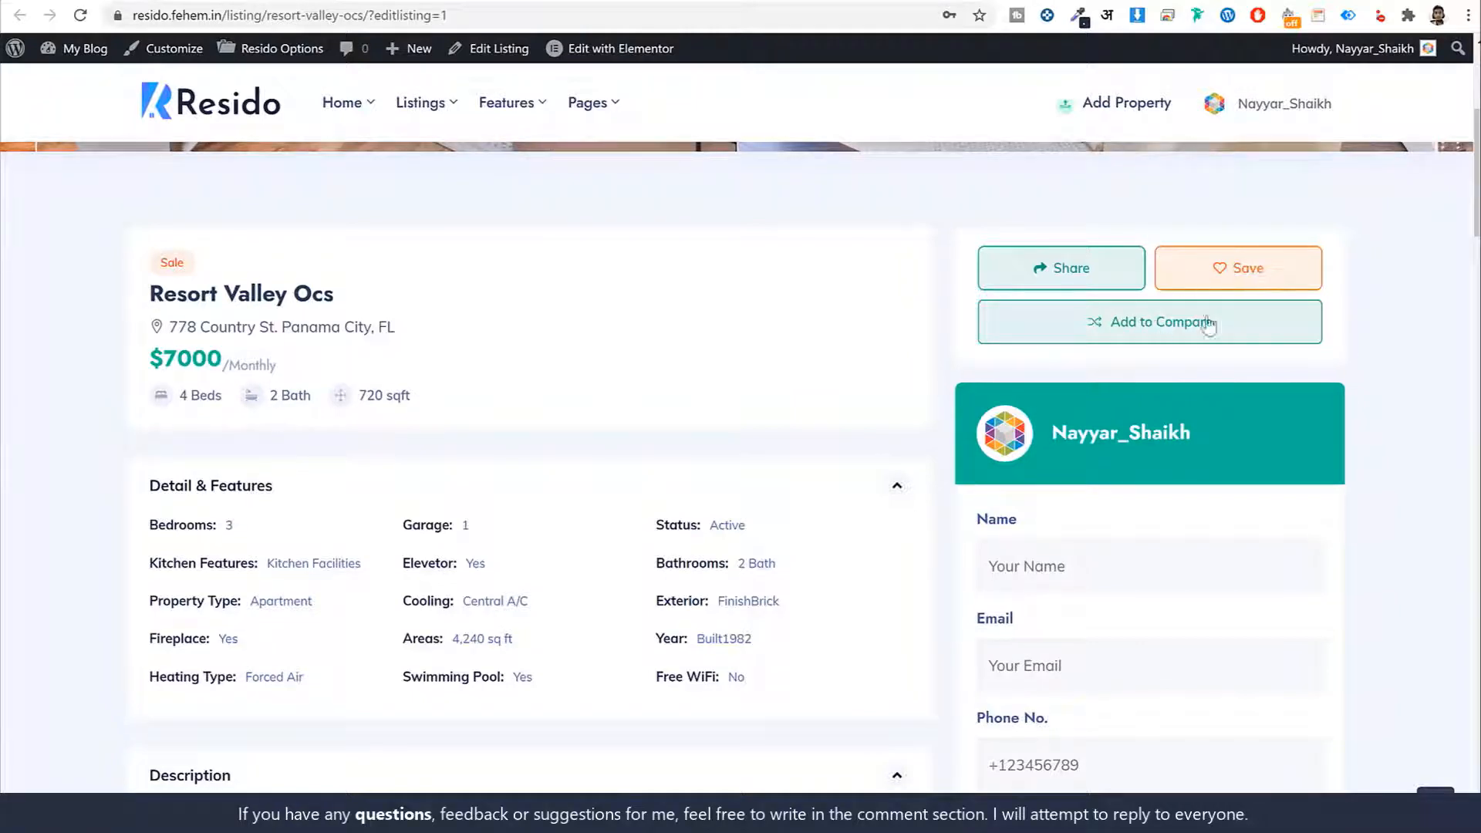
Add Resort Valley Ocs to Compare and look over the comparison table
mouse_move(1132, 351)
click(1178, 336)
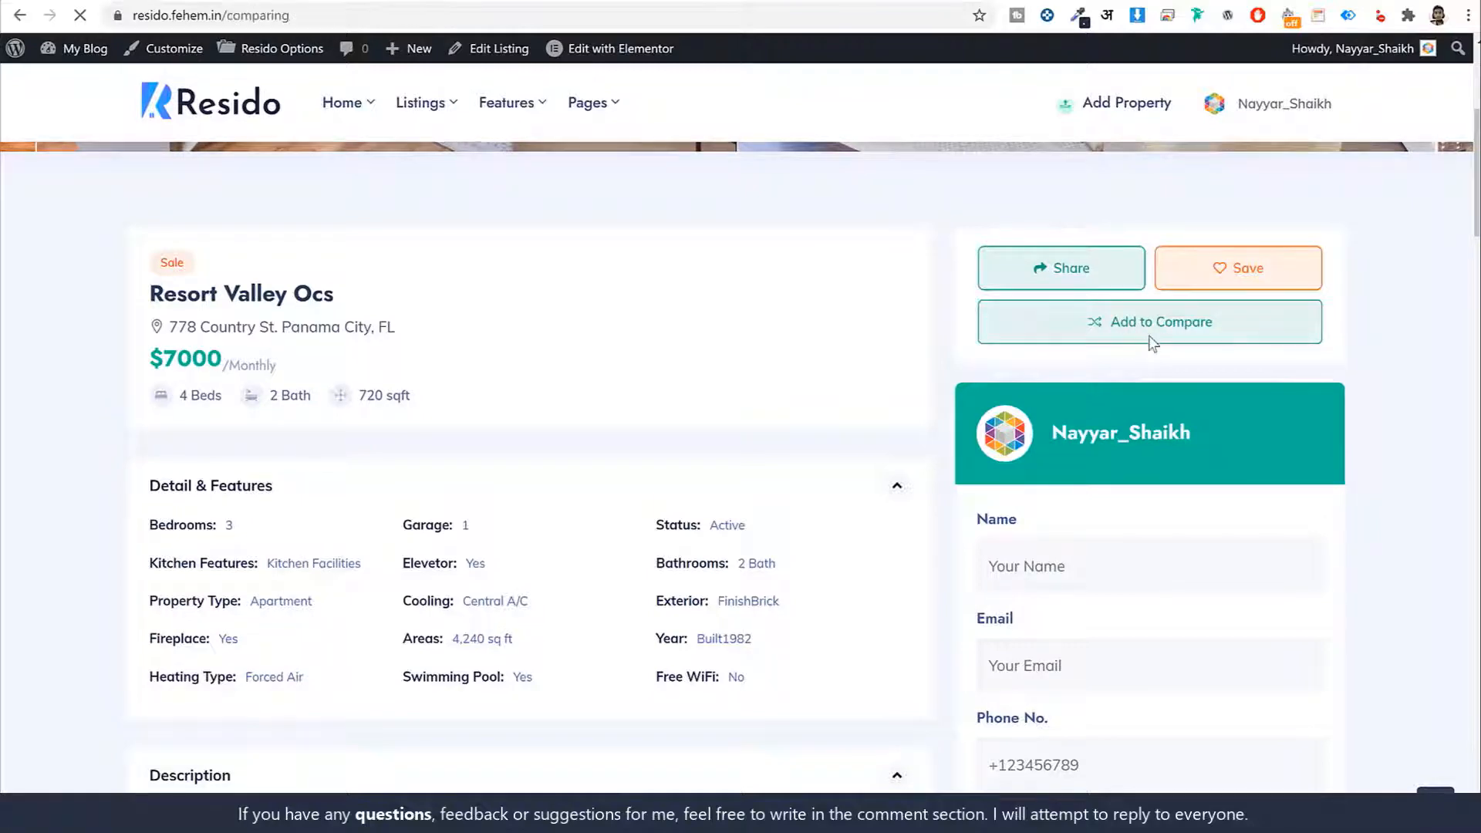
scroll(1164, 416, down, 5)
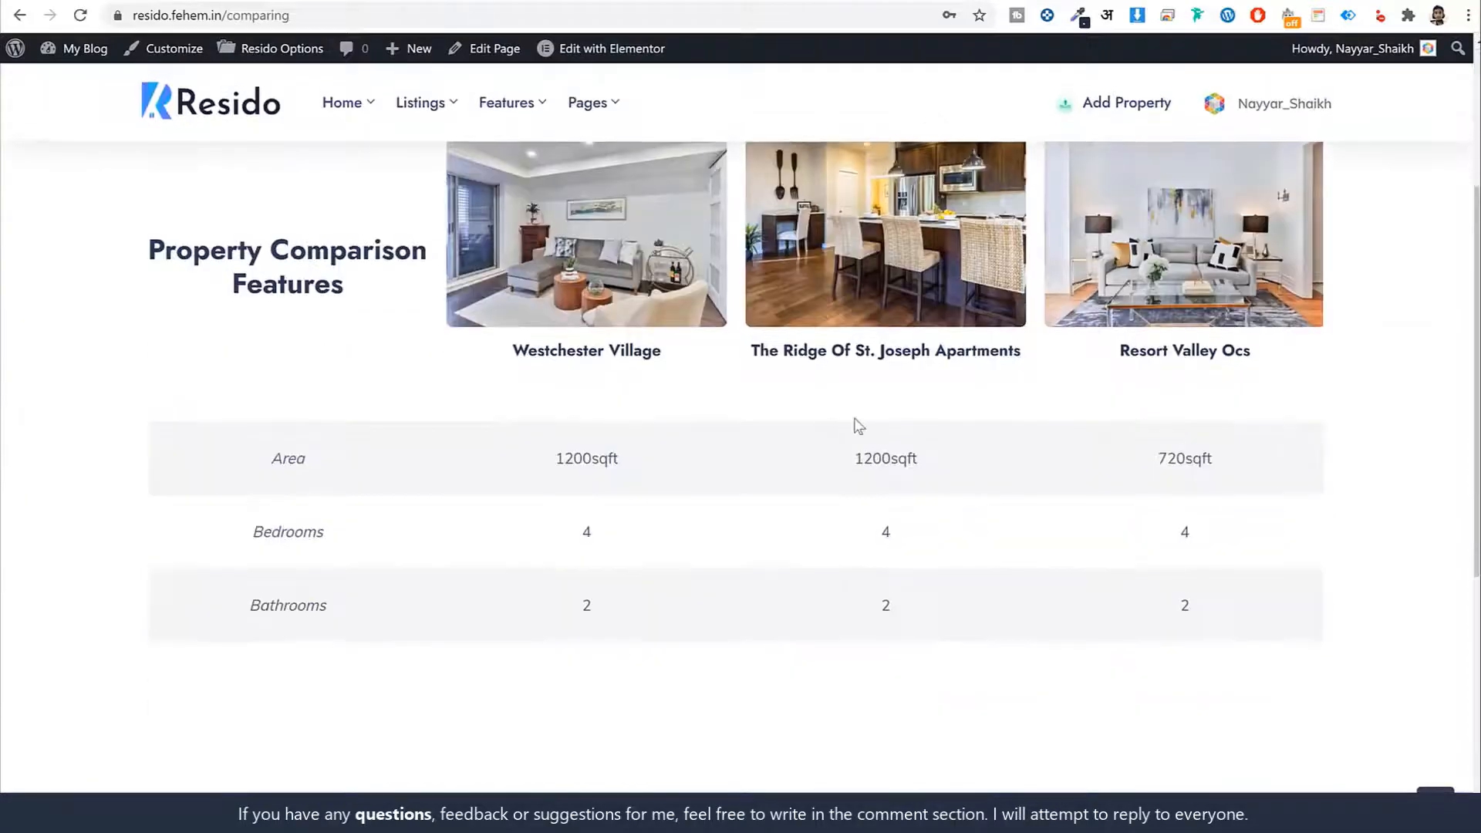
scroll(858, 425, up, 1)
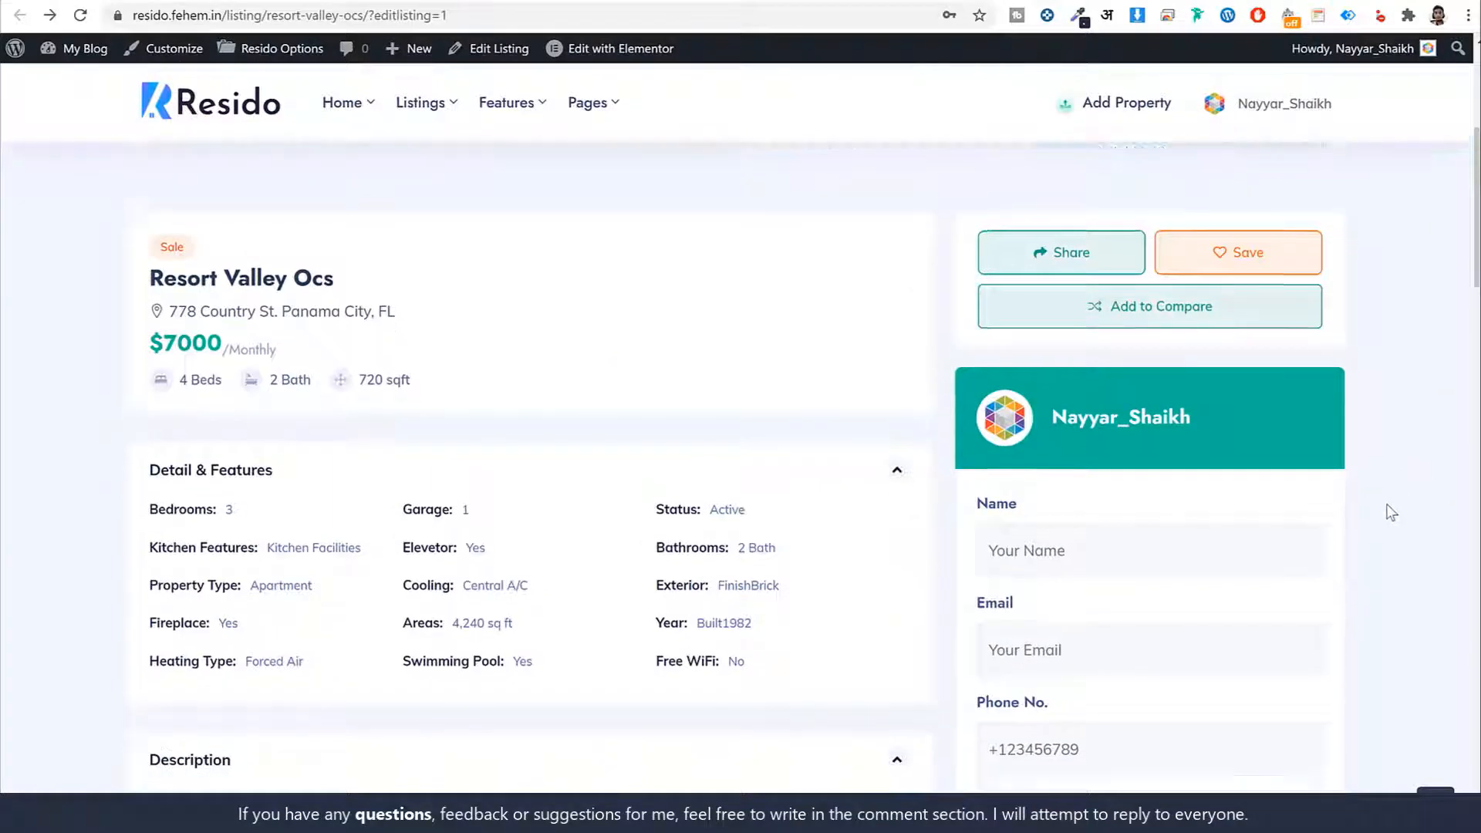
Scroll through the rest of the Resort Valley Ocs listing page
scroll(1390, 509, down, 3)
scroll(1389, 293, up, 1)
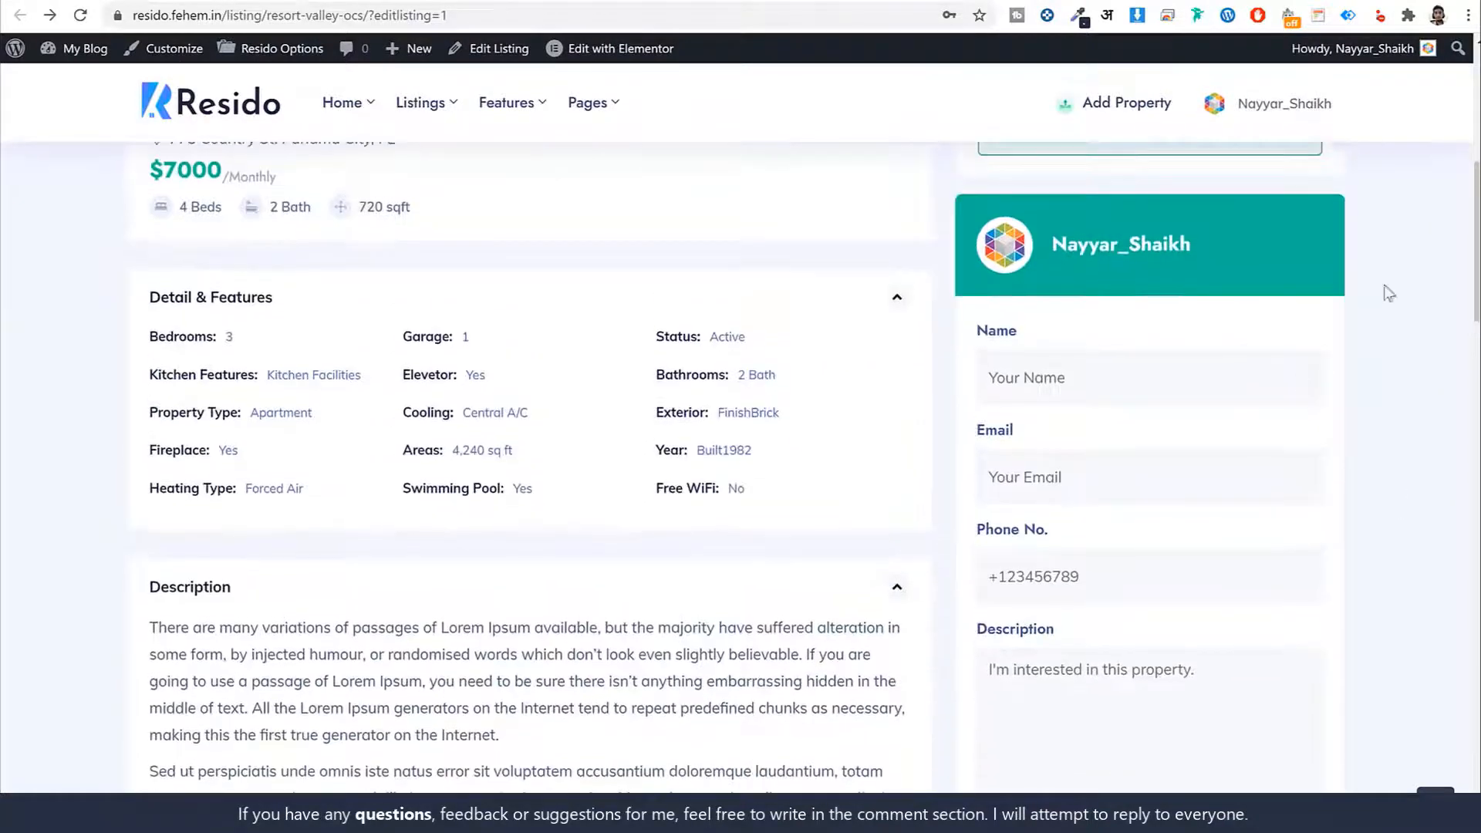
scroll(1091, 408, down, 1)
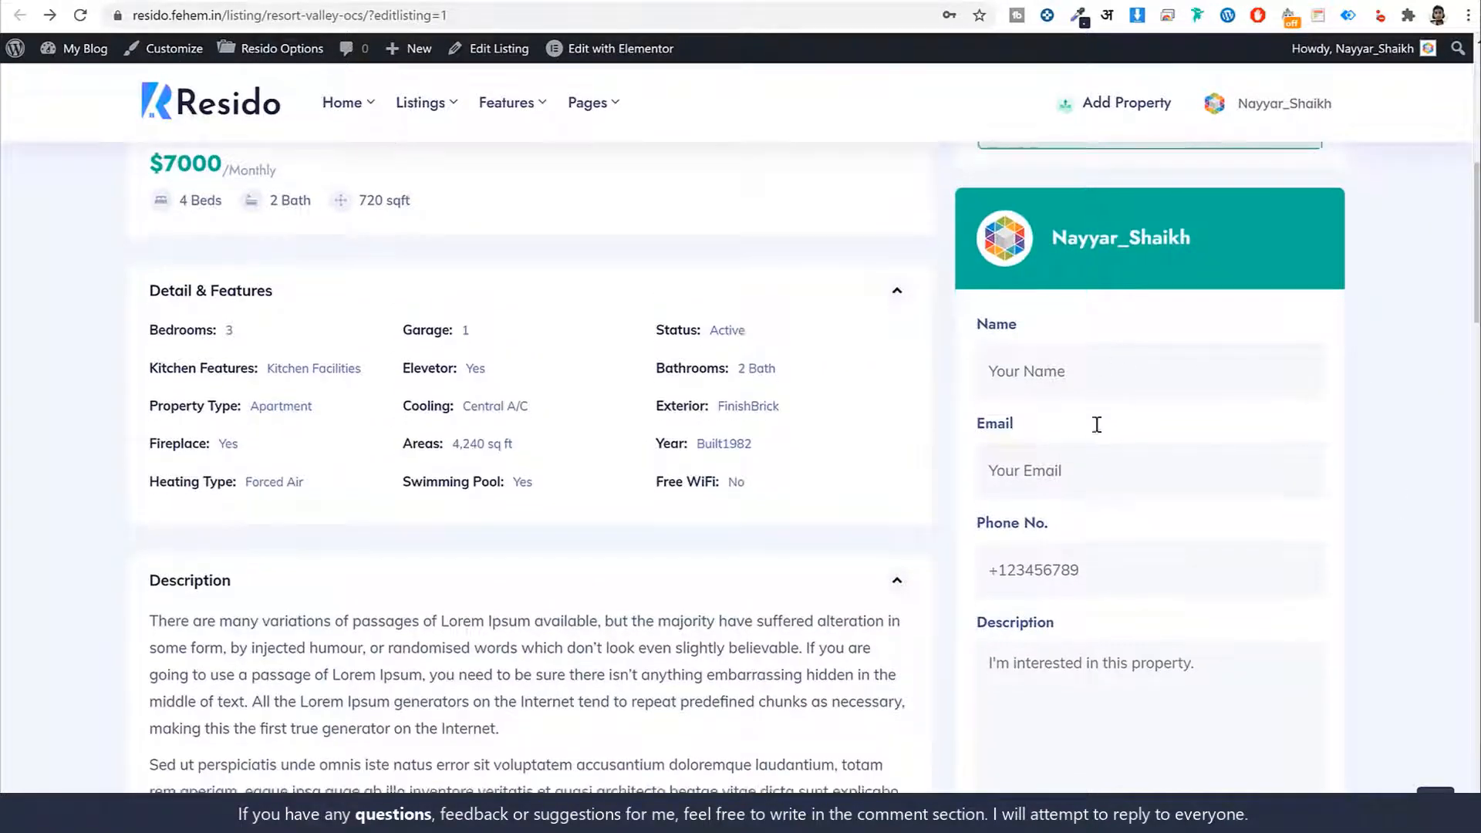
scroll(1311, 586, down, 1)
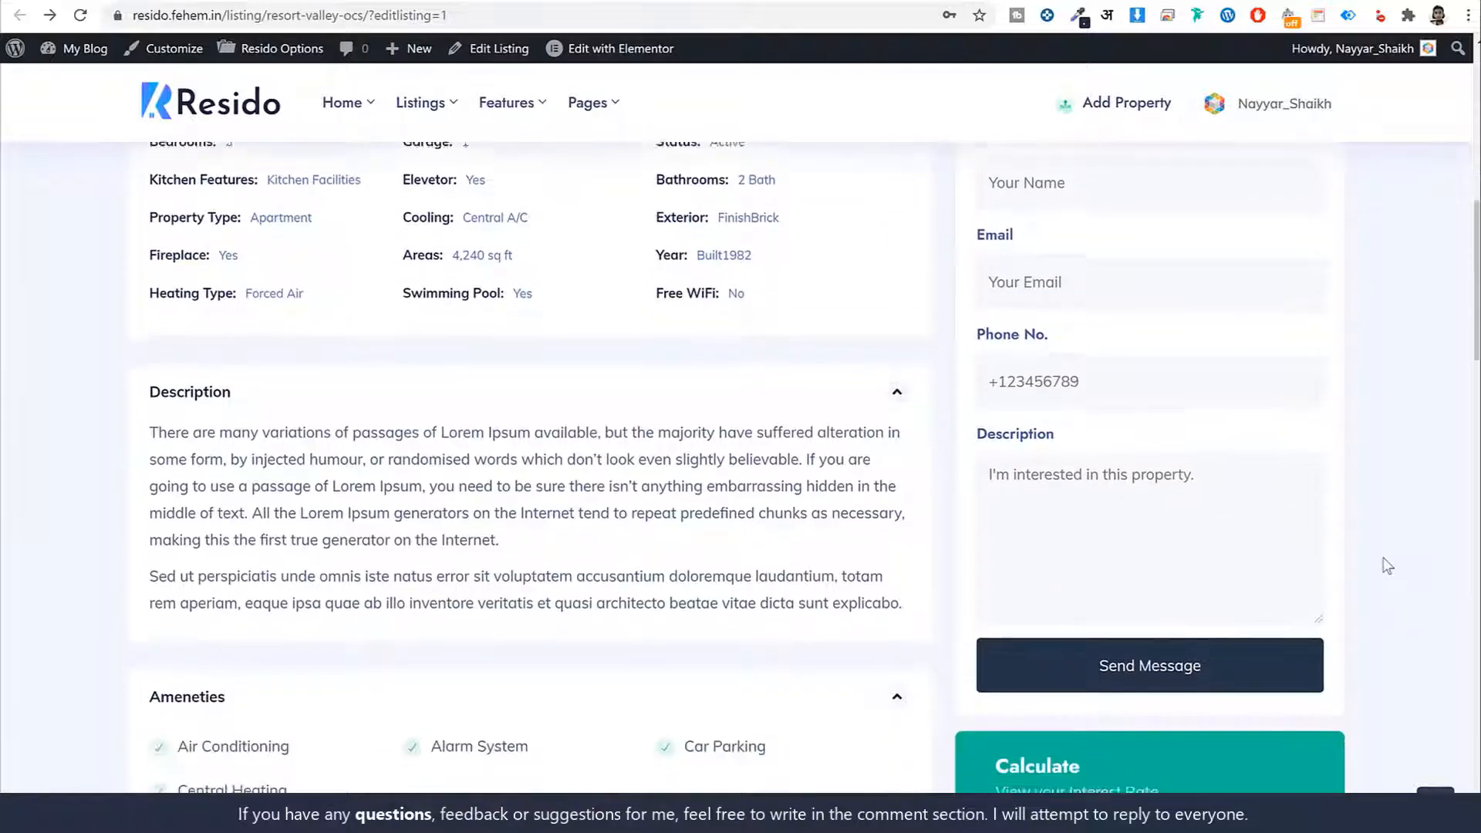
scroll(1388, 564, down, 7)
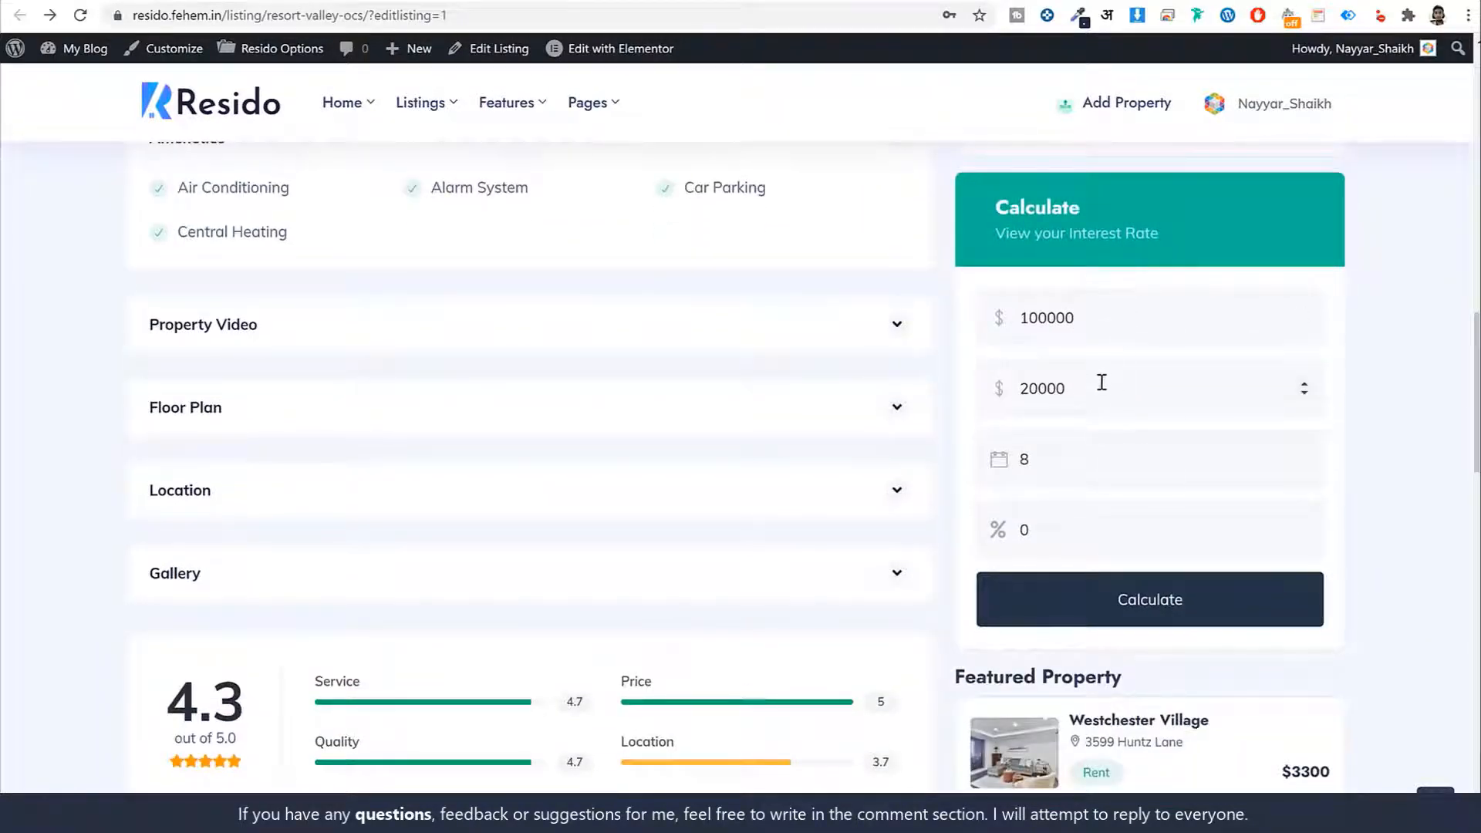
scroll(1175, 496, down, 6)
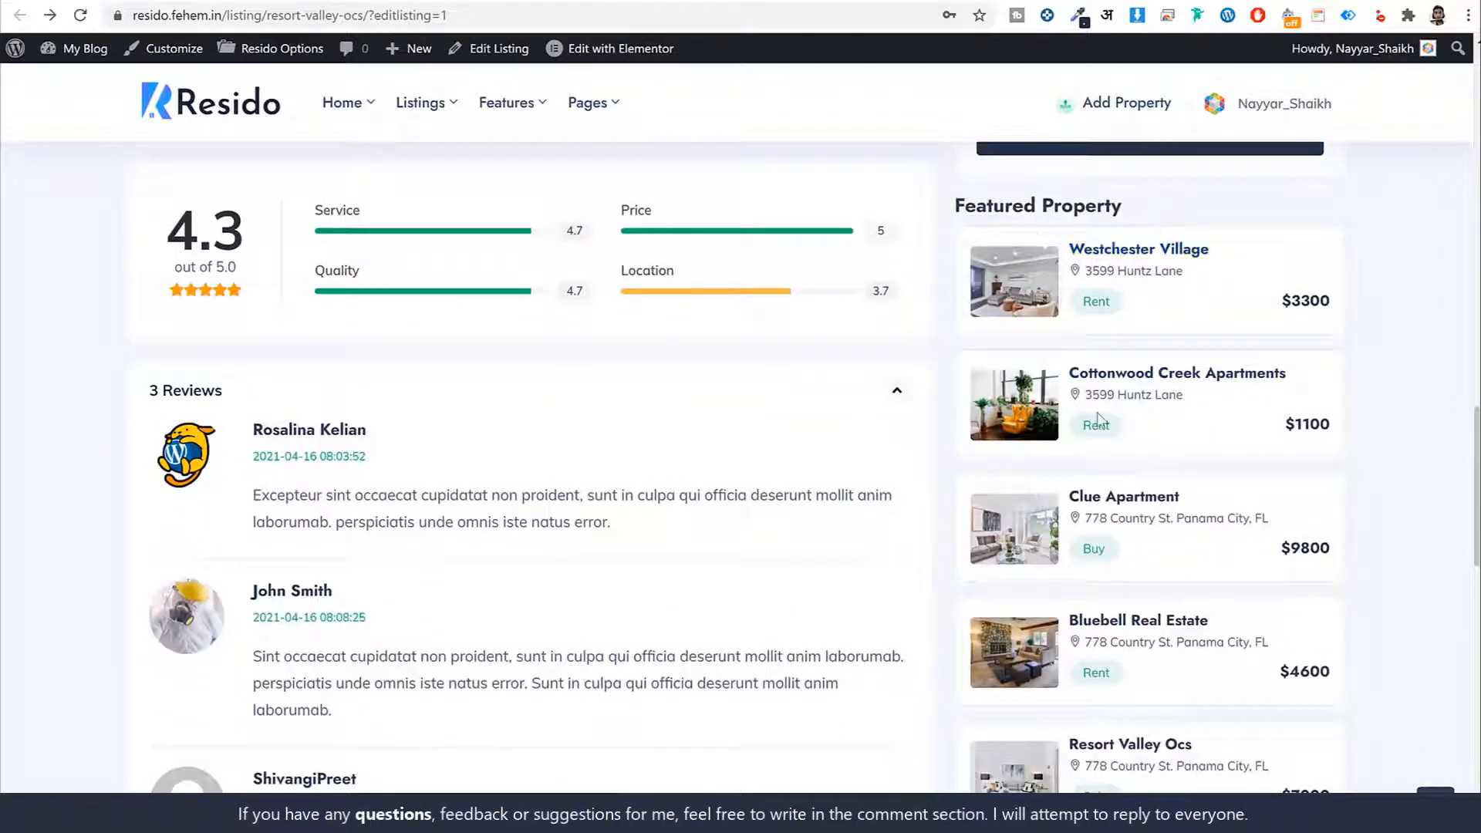
scroll(1098, 419, down, 10)
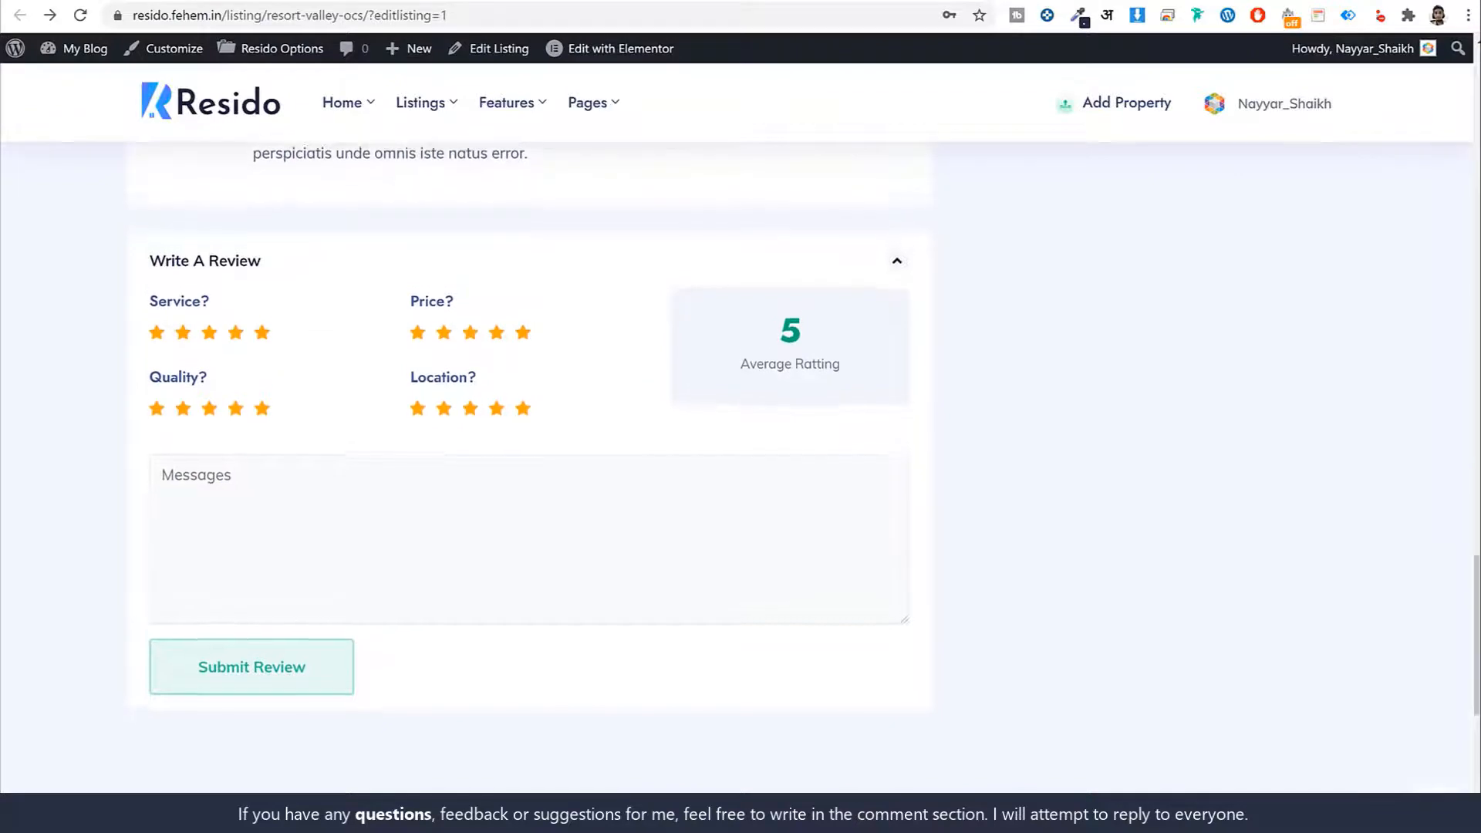
scroll(1274, 441, up, 20)
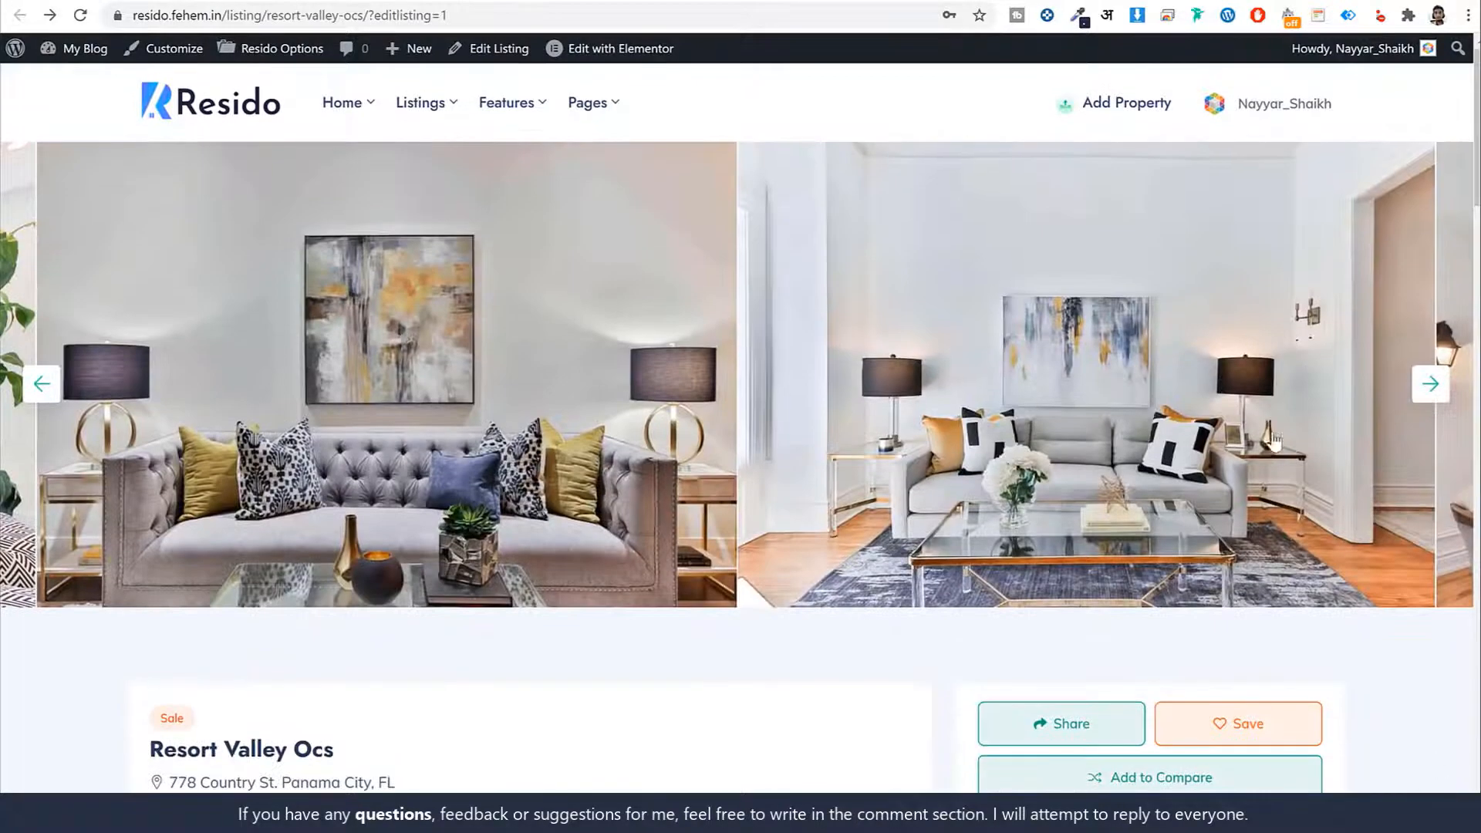
Browse the Our Articles blog page, then go to Contacts from the Pages menu
mouse_move(608, 115)
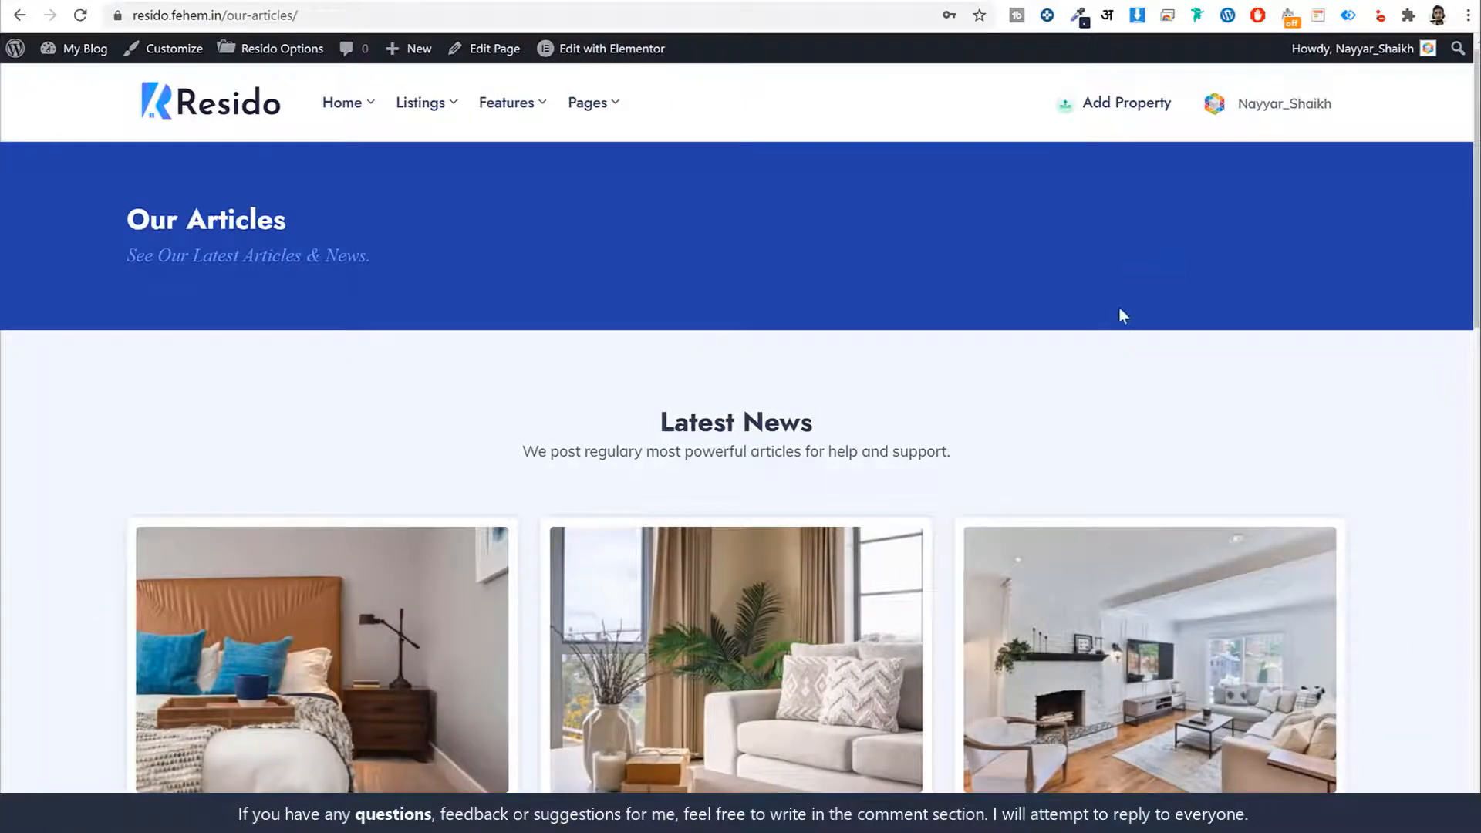
scroll(705, 544, down, 13)
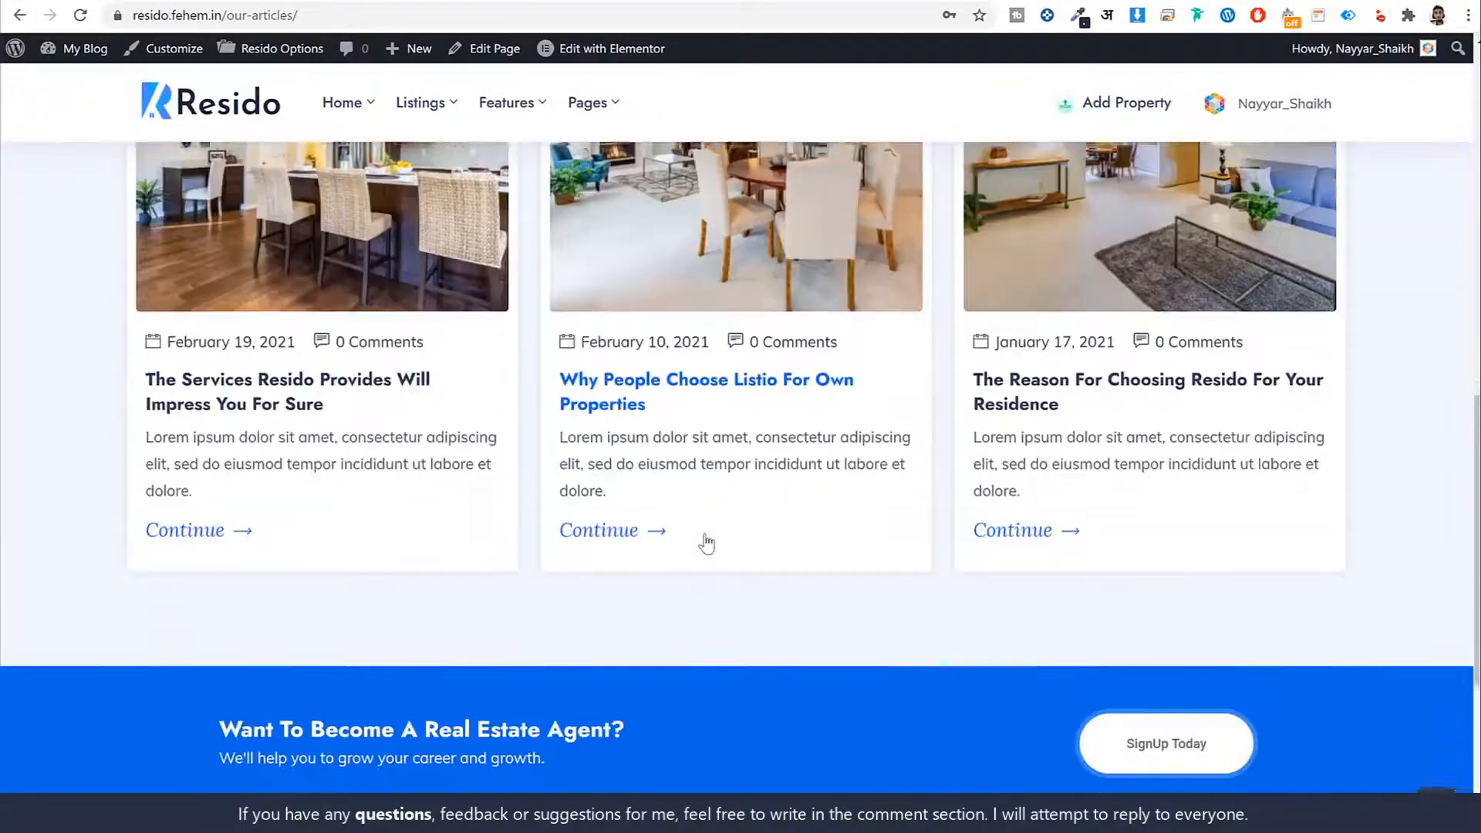
scroll(705, 543, up, 13)
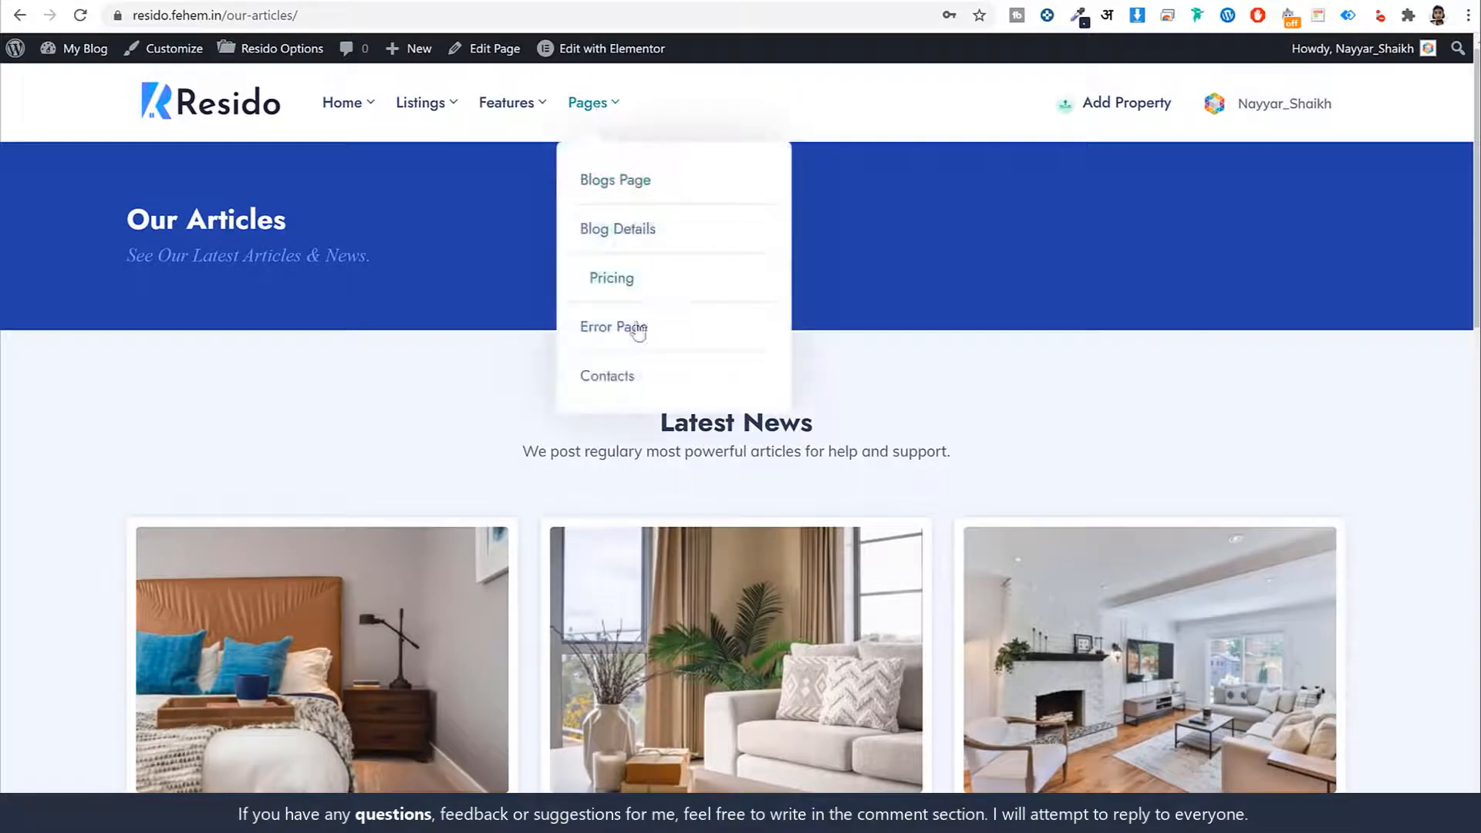
click(646, 377)
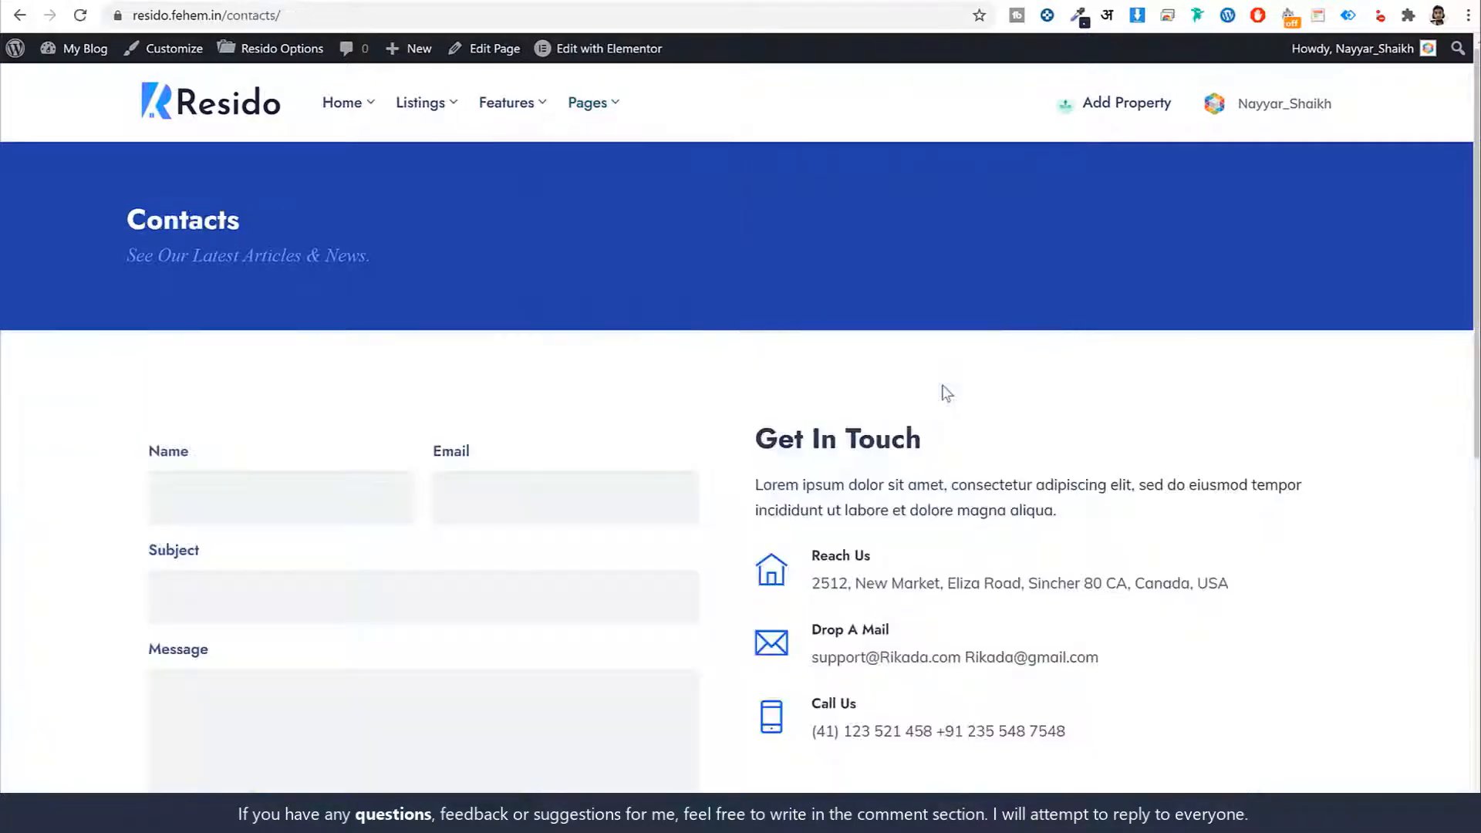
Go back to the Resido home page via the header logo
click(239, 128)
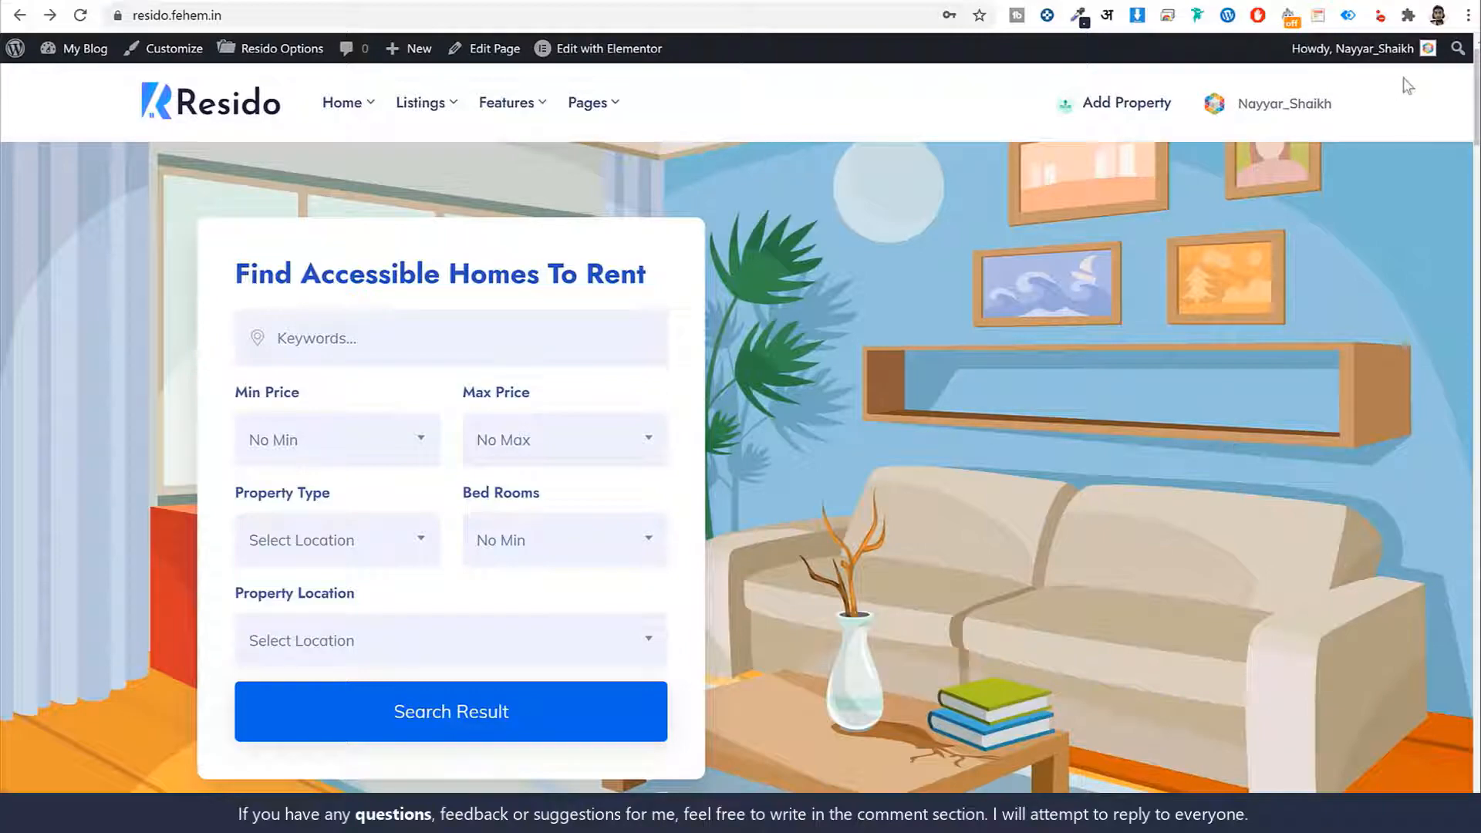
scroll(1224, 437, down, 1)
scroll(1453, 293, down, 20)
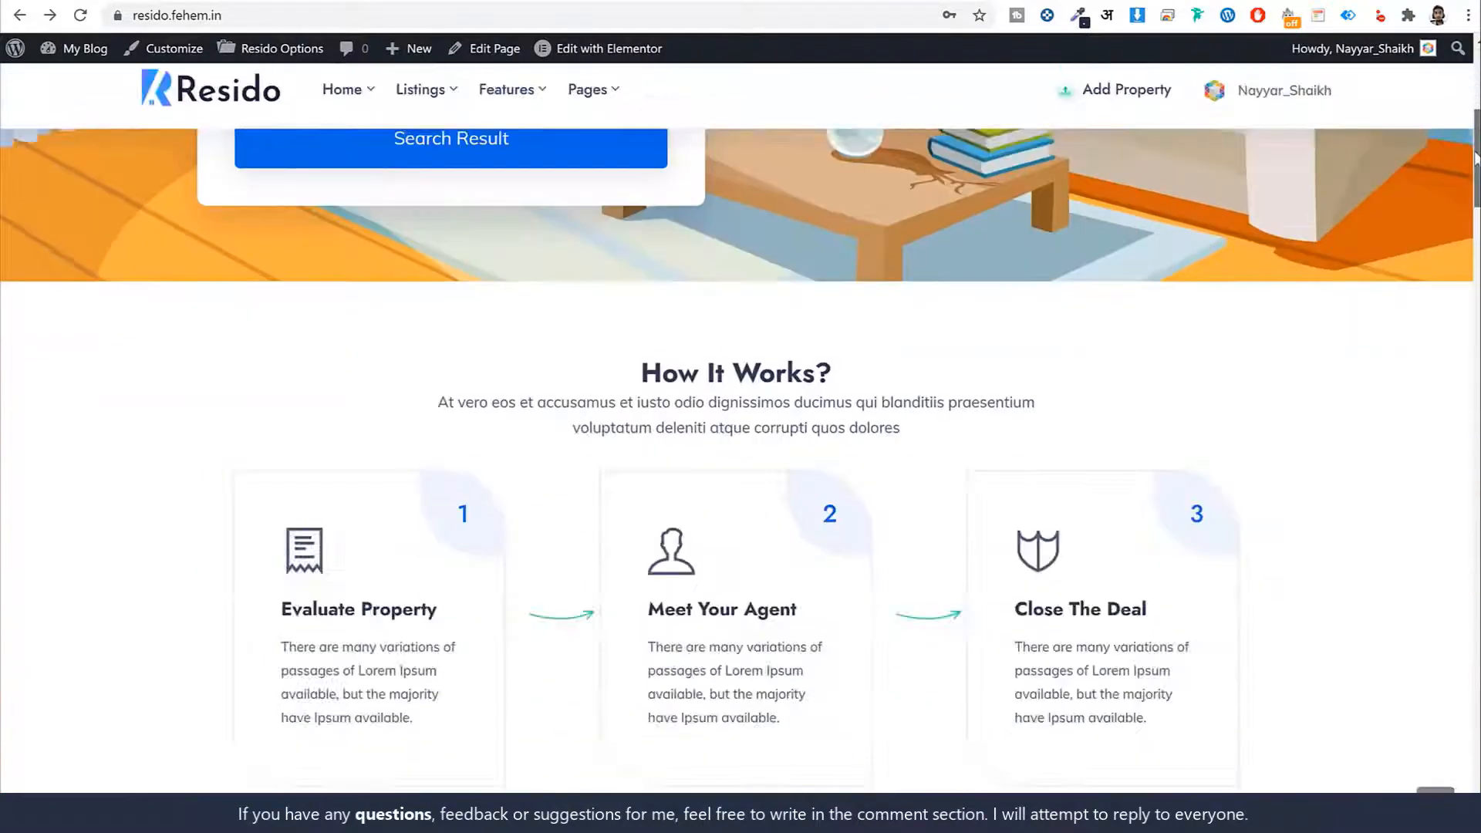
scroll(1444, 323, down, 15)
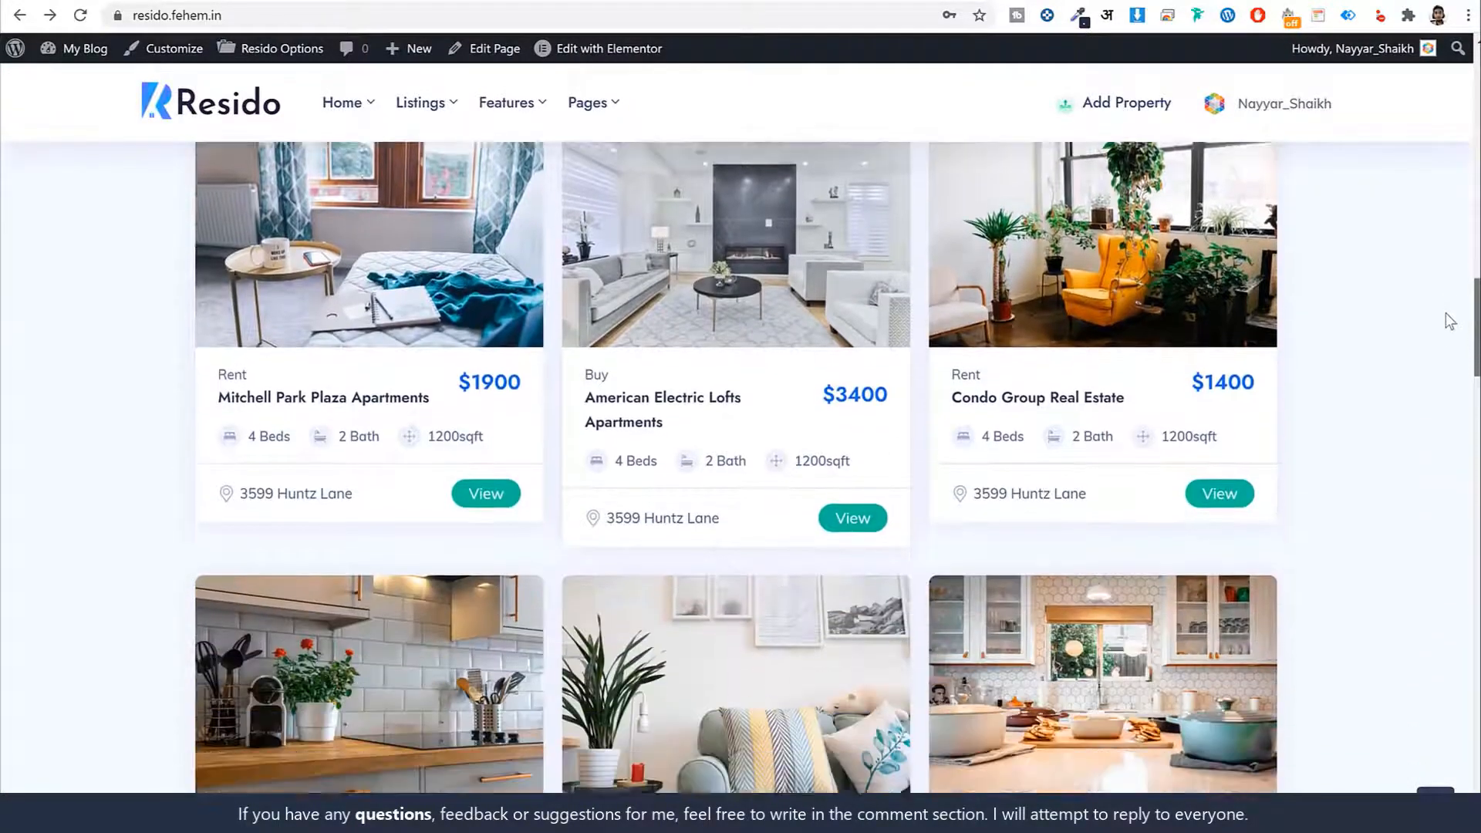
scroll(1427, 502, down, 10)
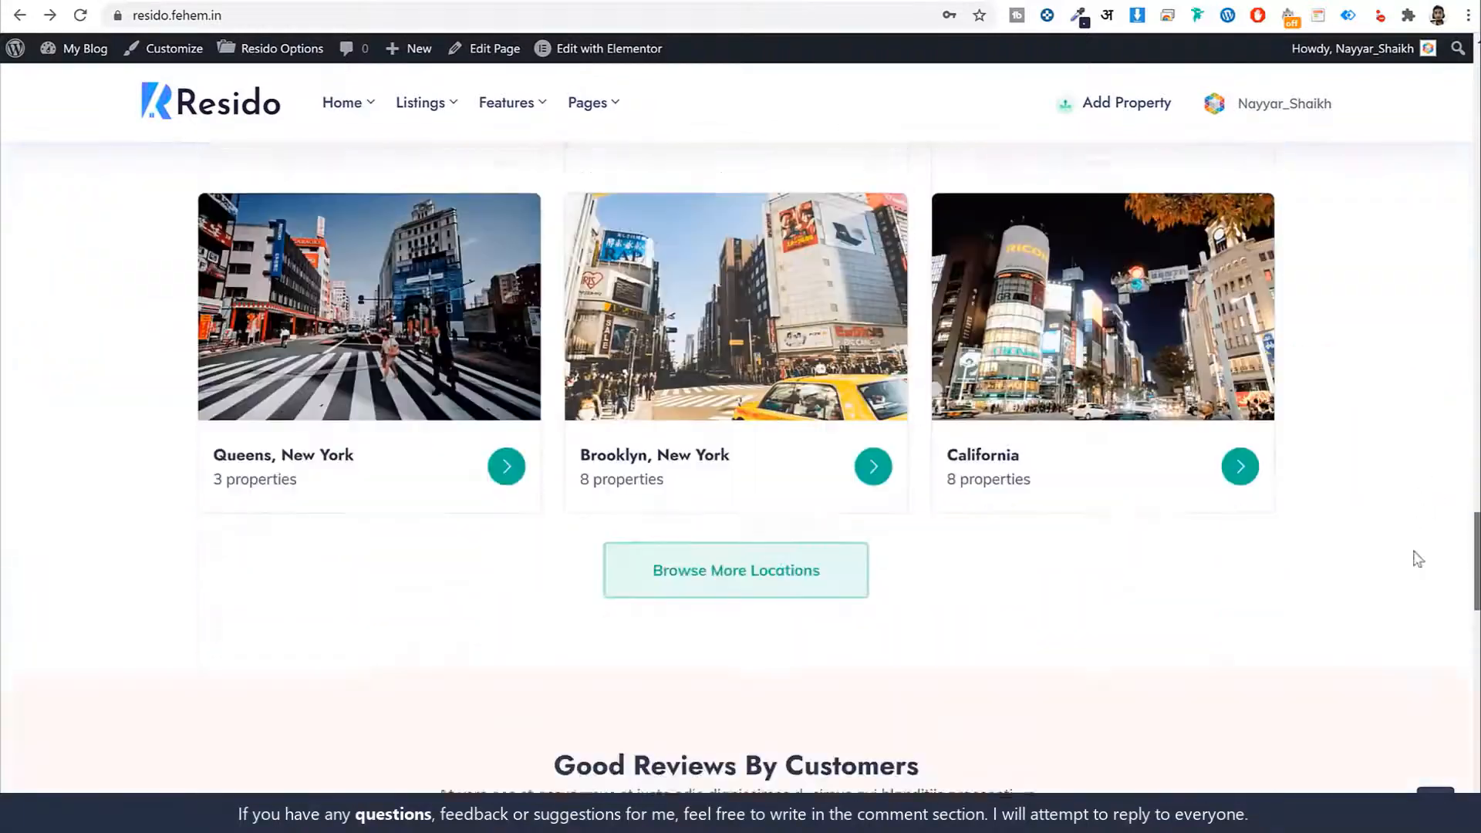
scroll(1412, 631, up, 20)
scroll(1418, 116, up, 3)
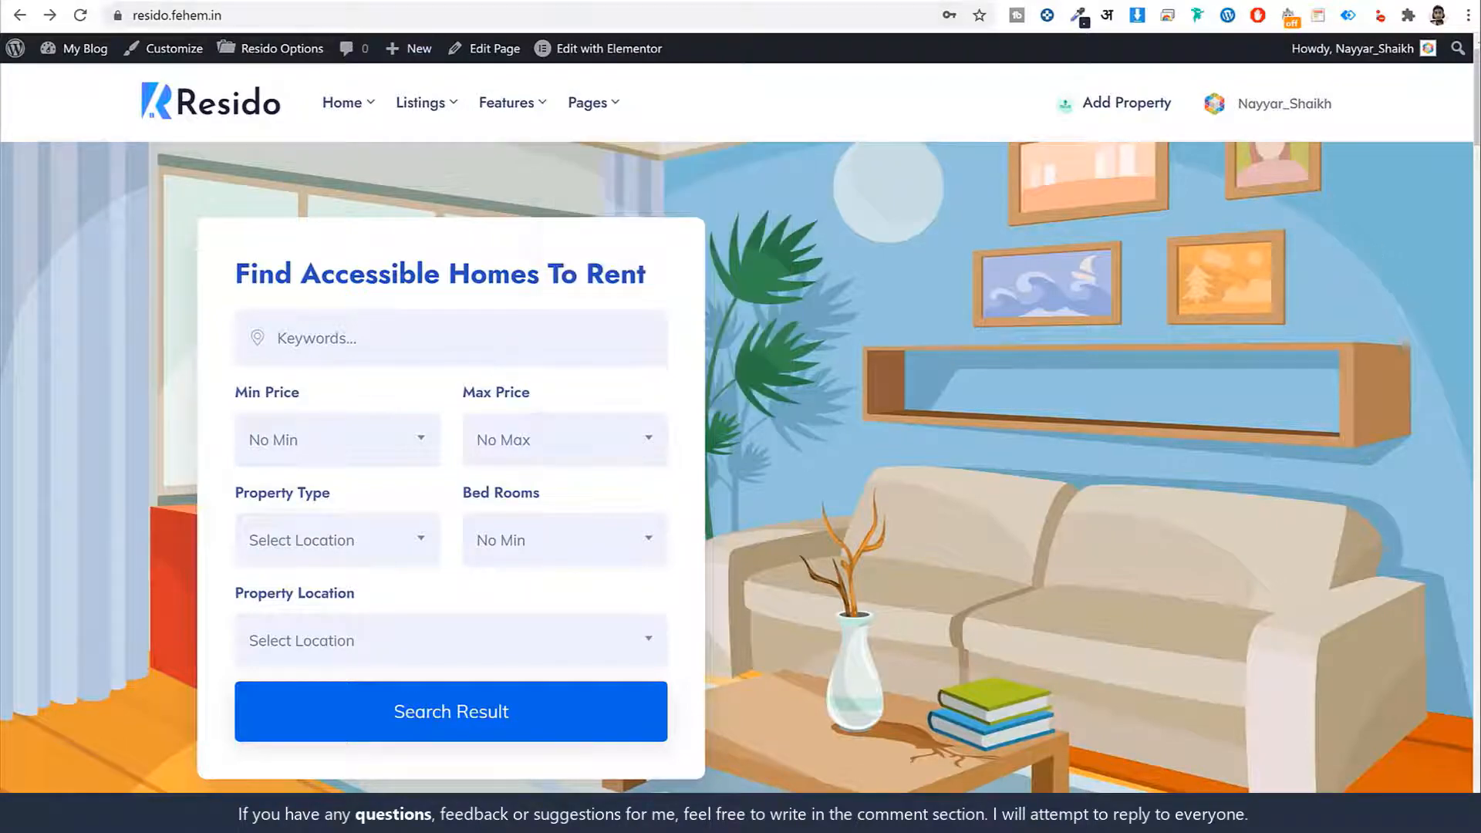
Open a new browser tab and paste w3qna.com/fc into the address bar
key(ctrl+t)
click(364, 18)
text(w3qna.com/fc)
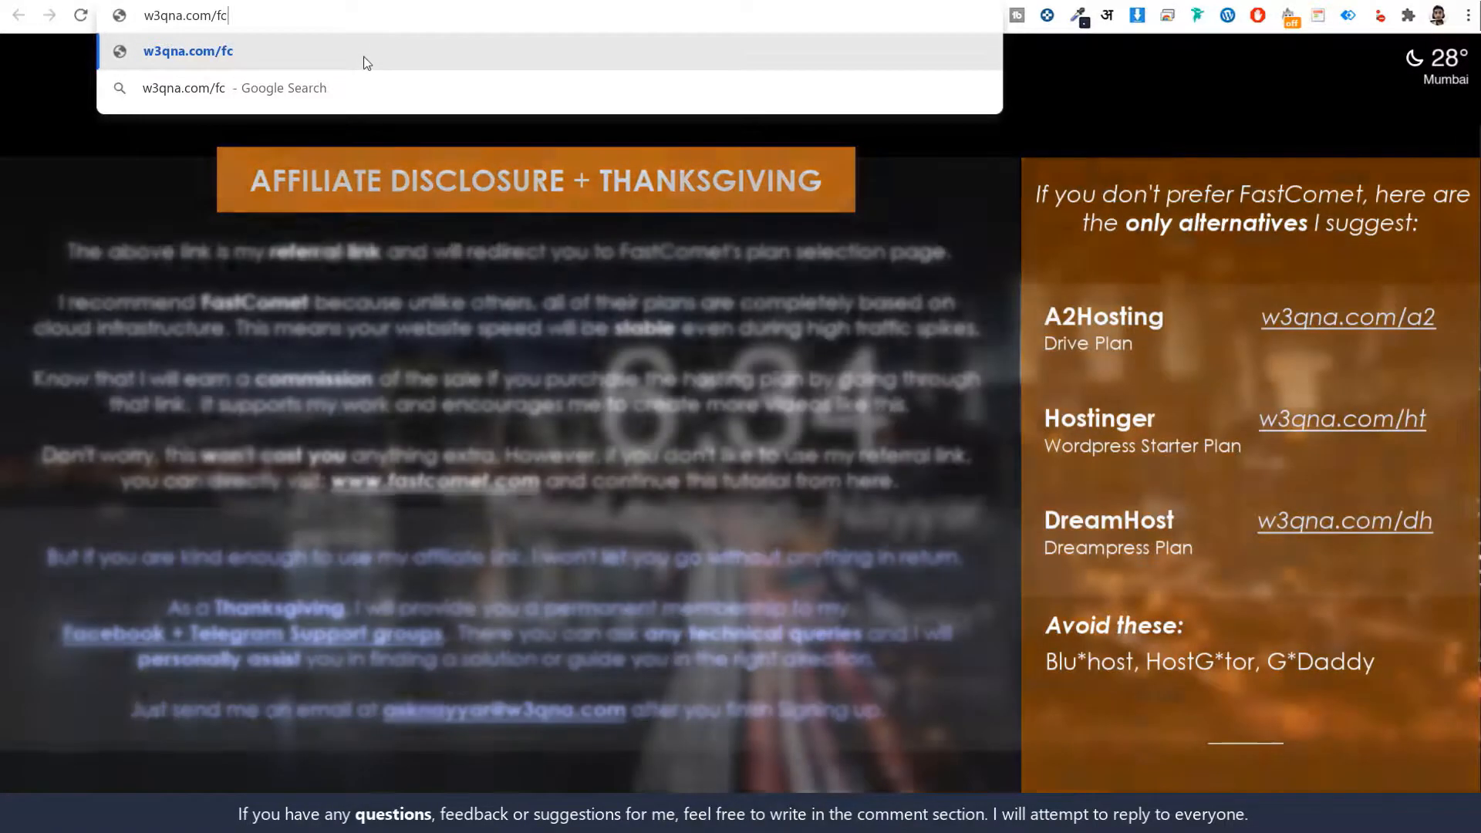
Load w3qna.com/fc to reach FastComet's pricing page and scroll down through the FastCloud plan features
key(Return)
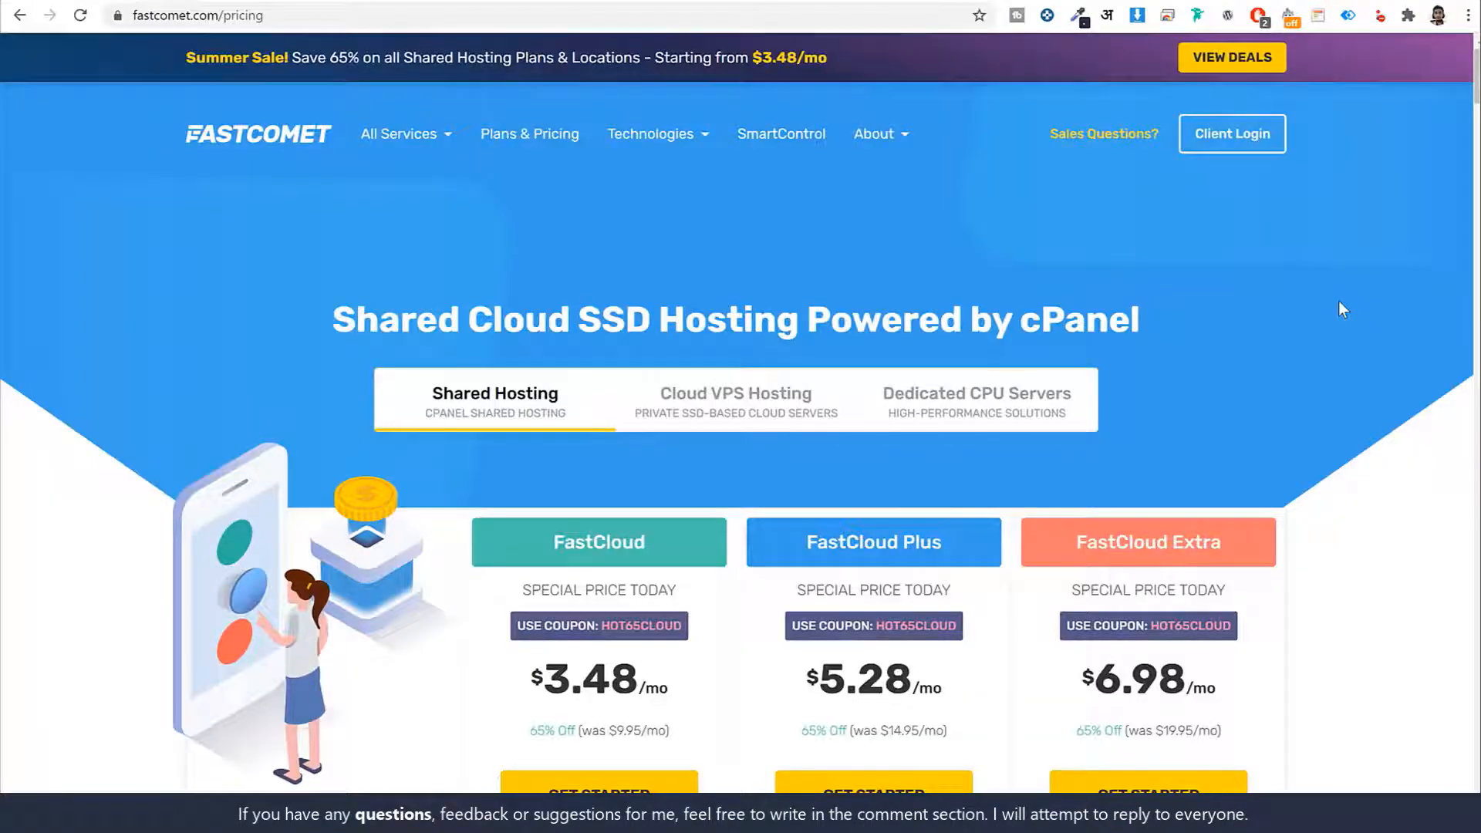
scroll(1345, 421, down, 6)
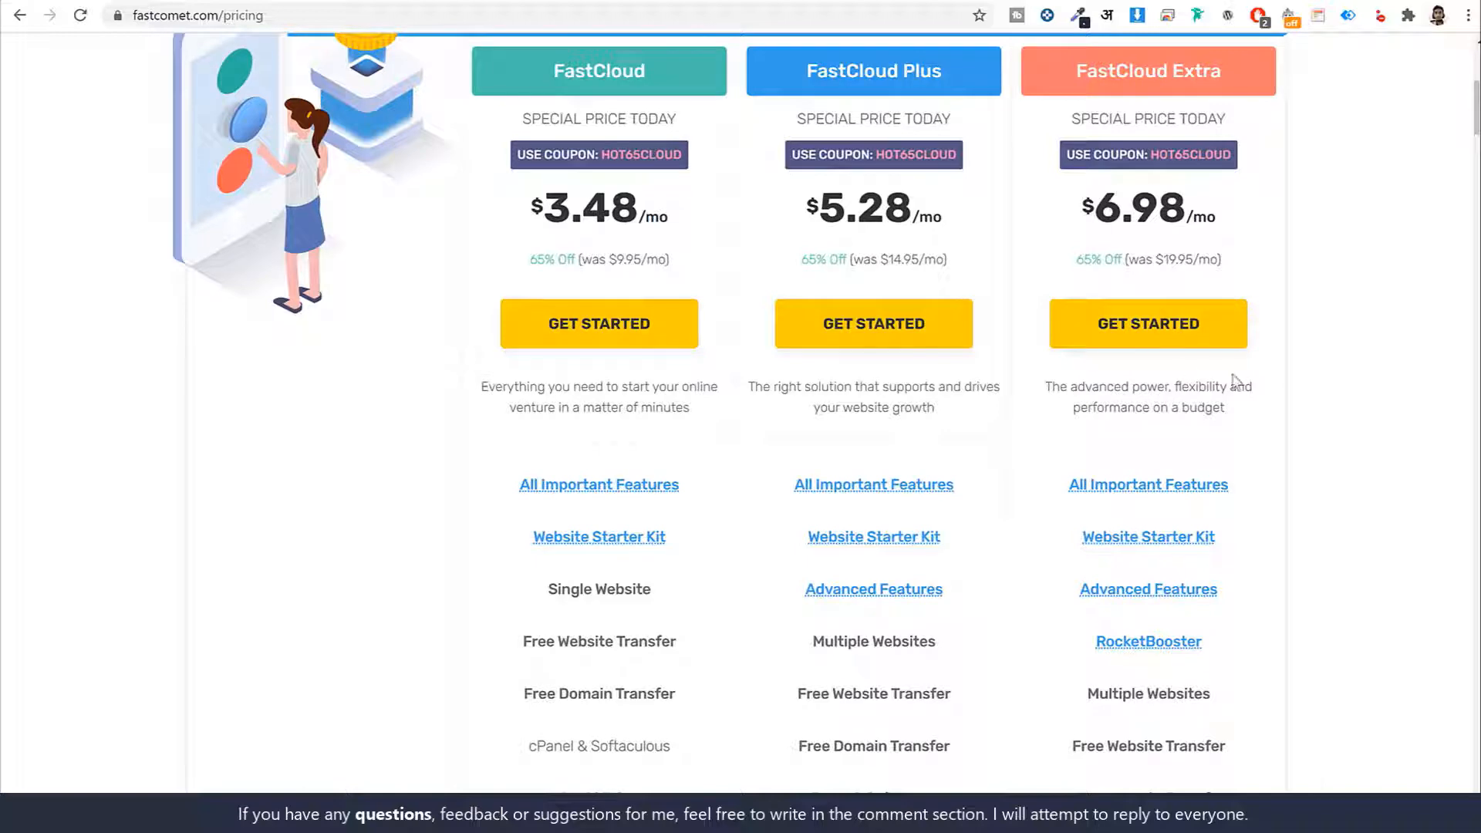
scroll(1348, 519, down, 4)
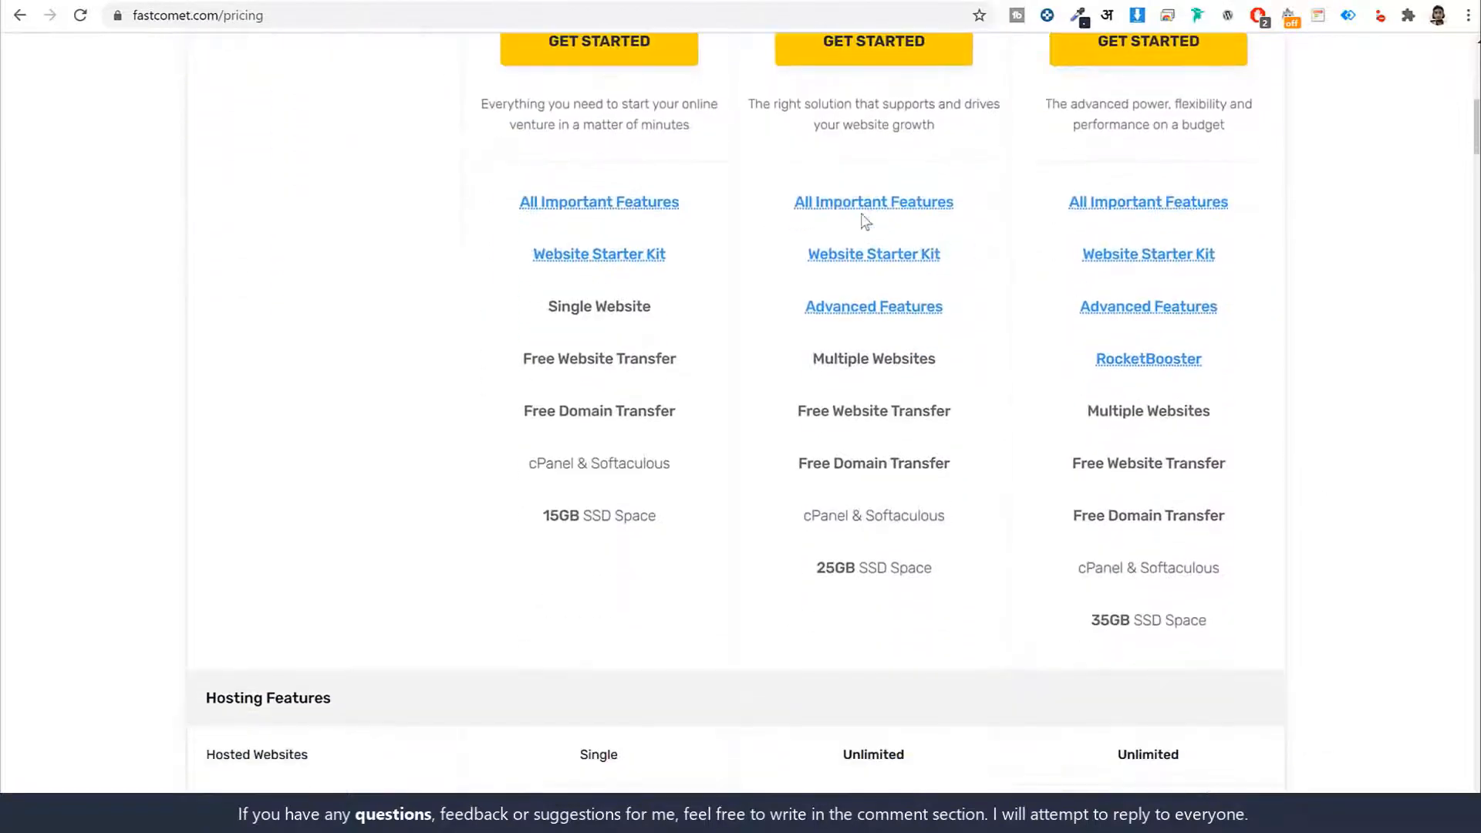
mouse_move(868, 207)
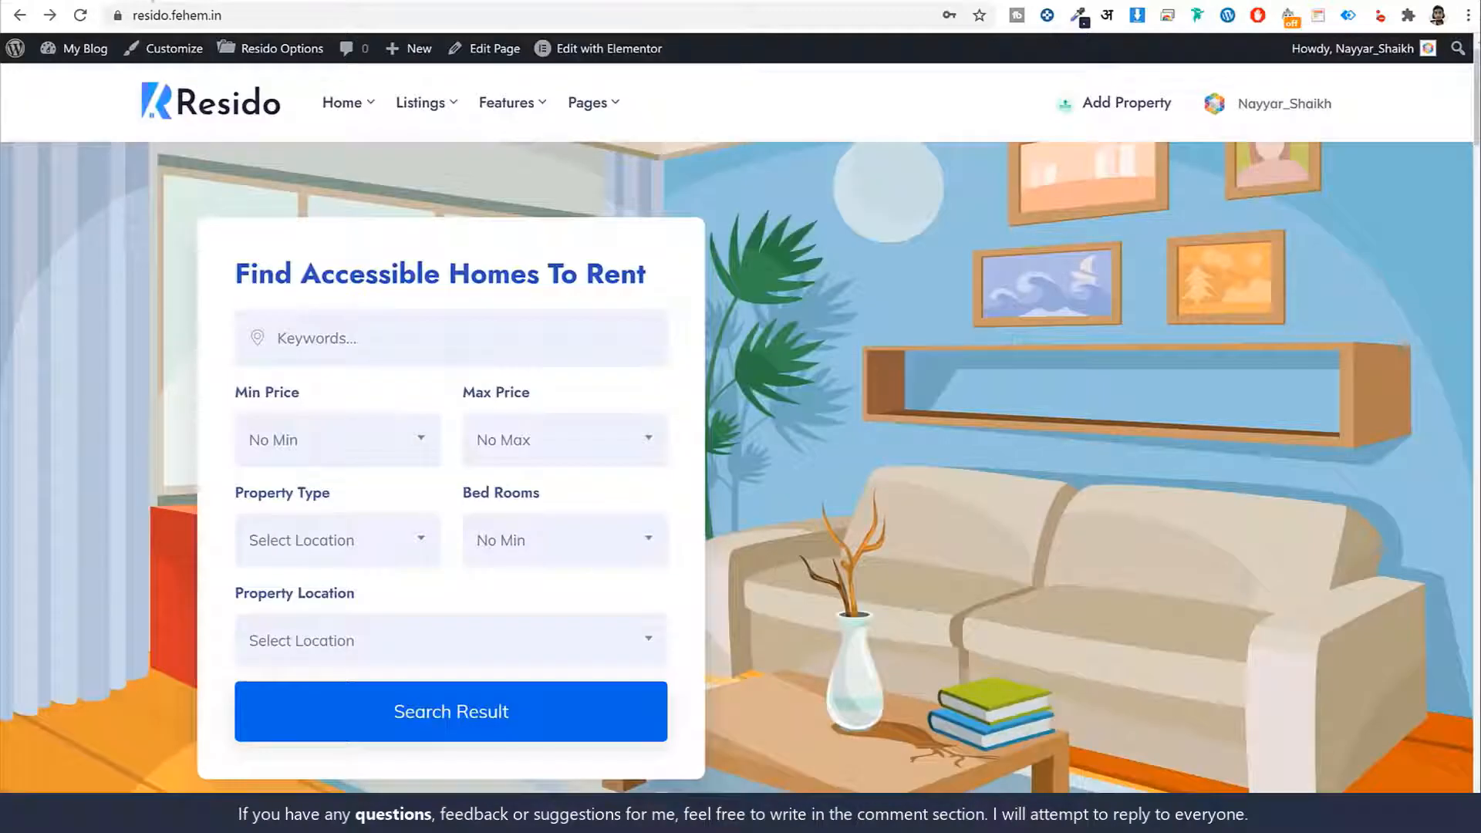
Check that the site's lock icon reports 'Connection is secure', then close the popup
click(117, 16)
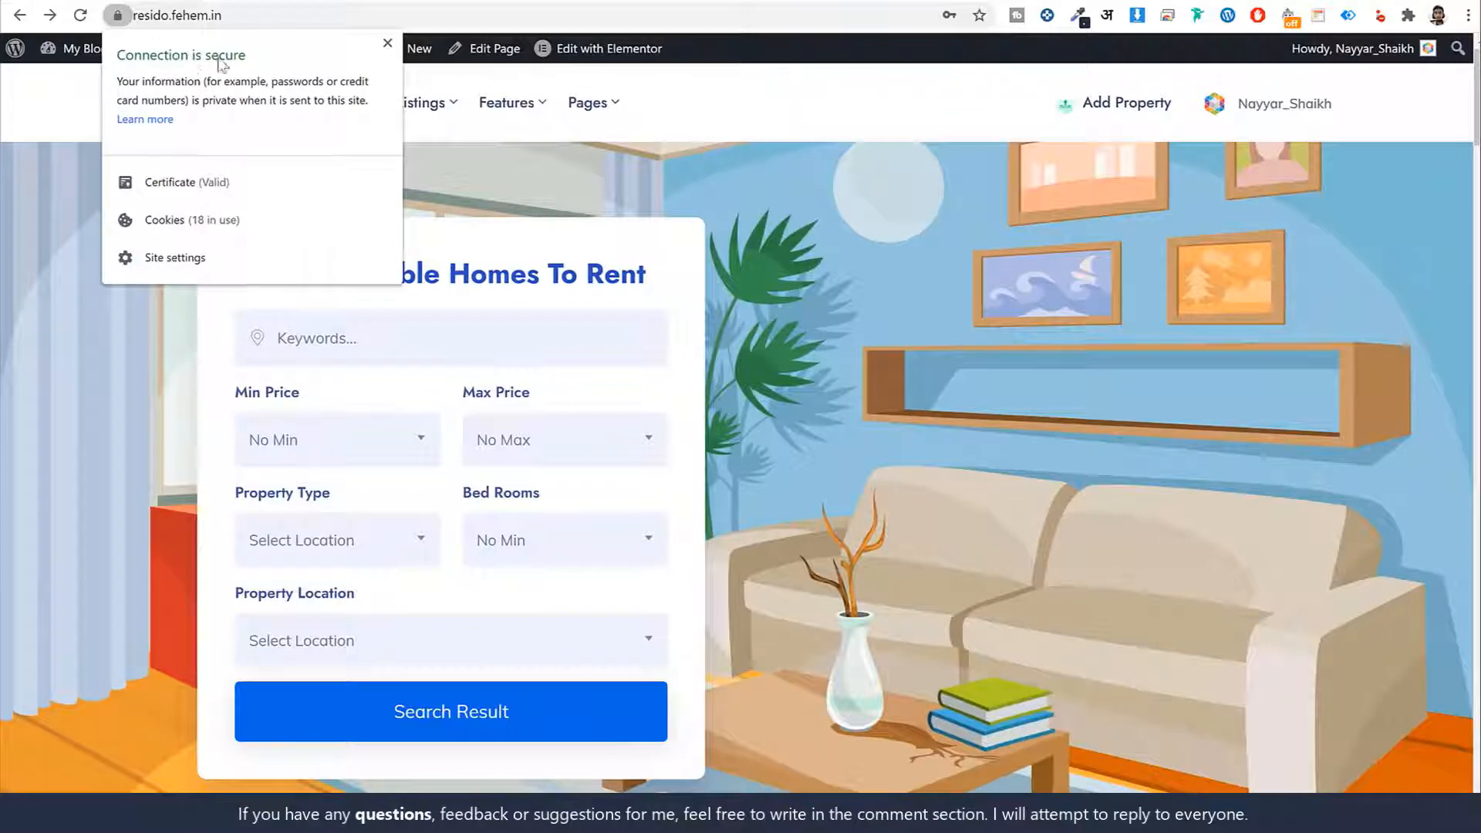
click(387, 43)
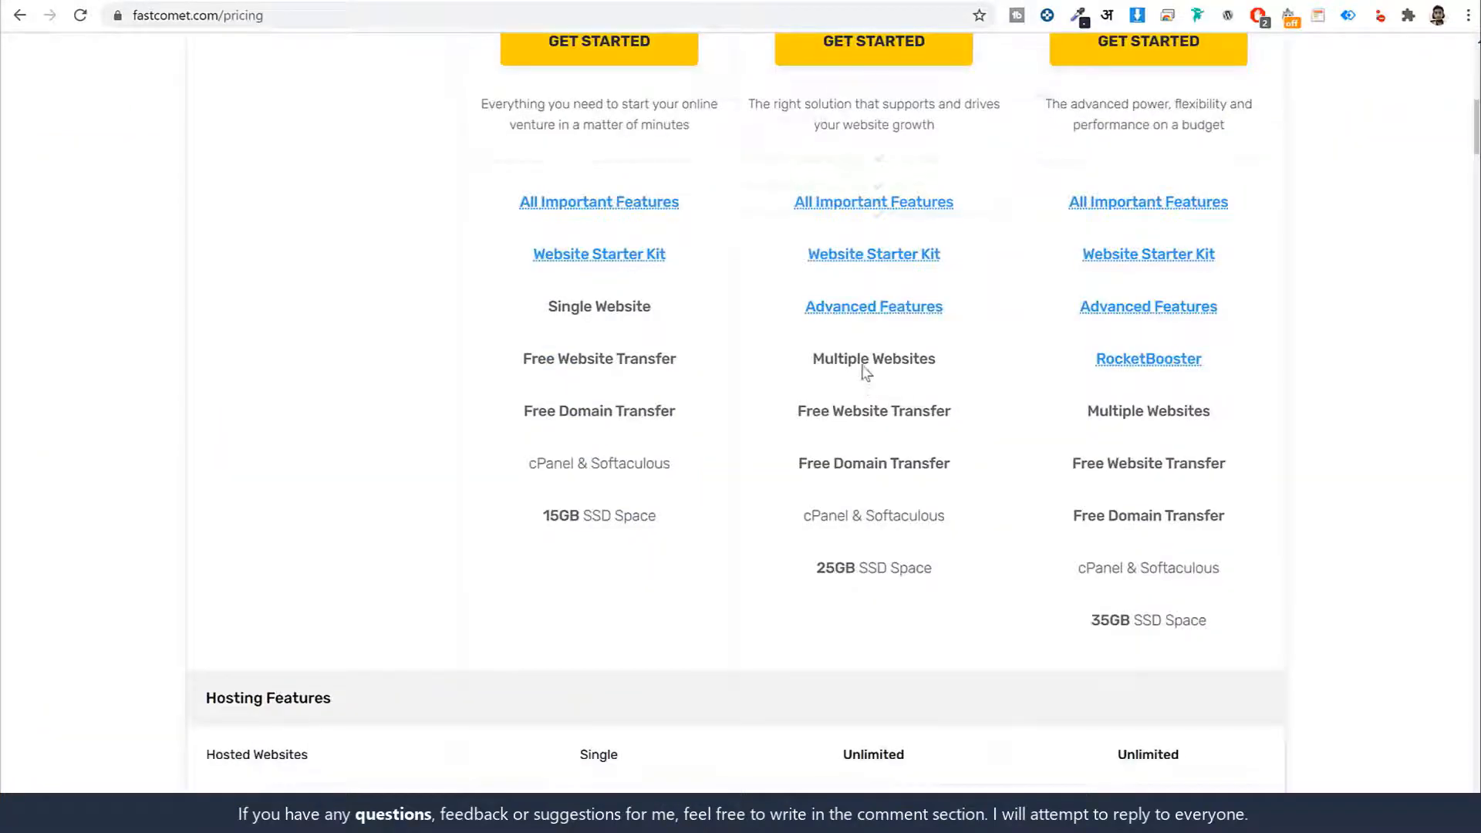
mouse_move(863, 207)
mouse_move(886, 310)
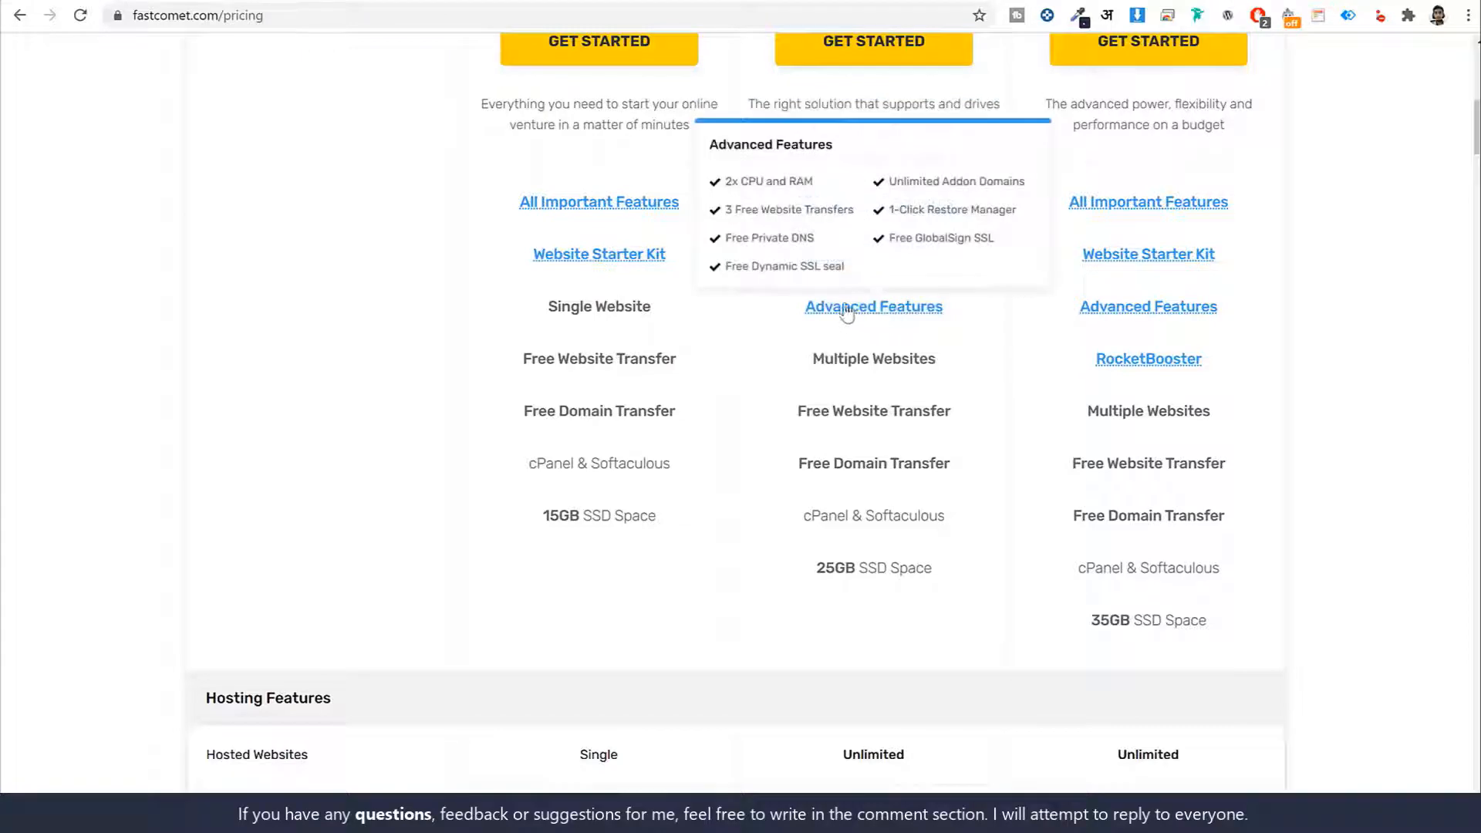
scroll(1002, 331, down, 1)
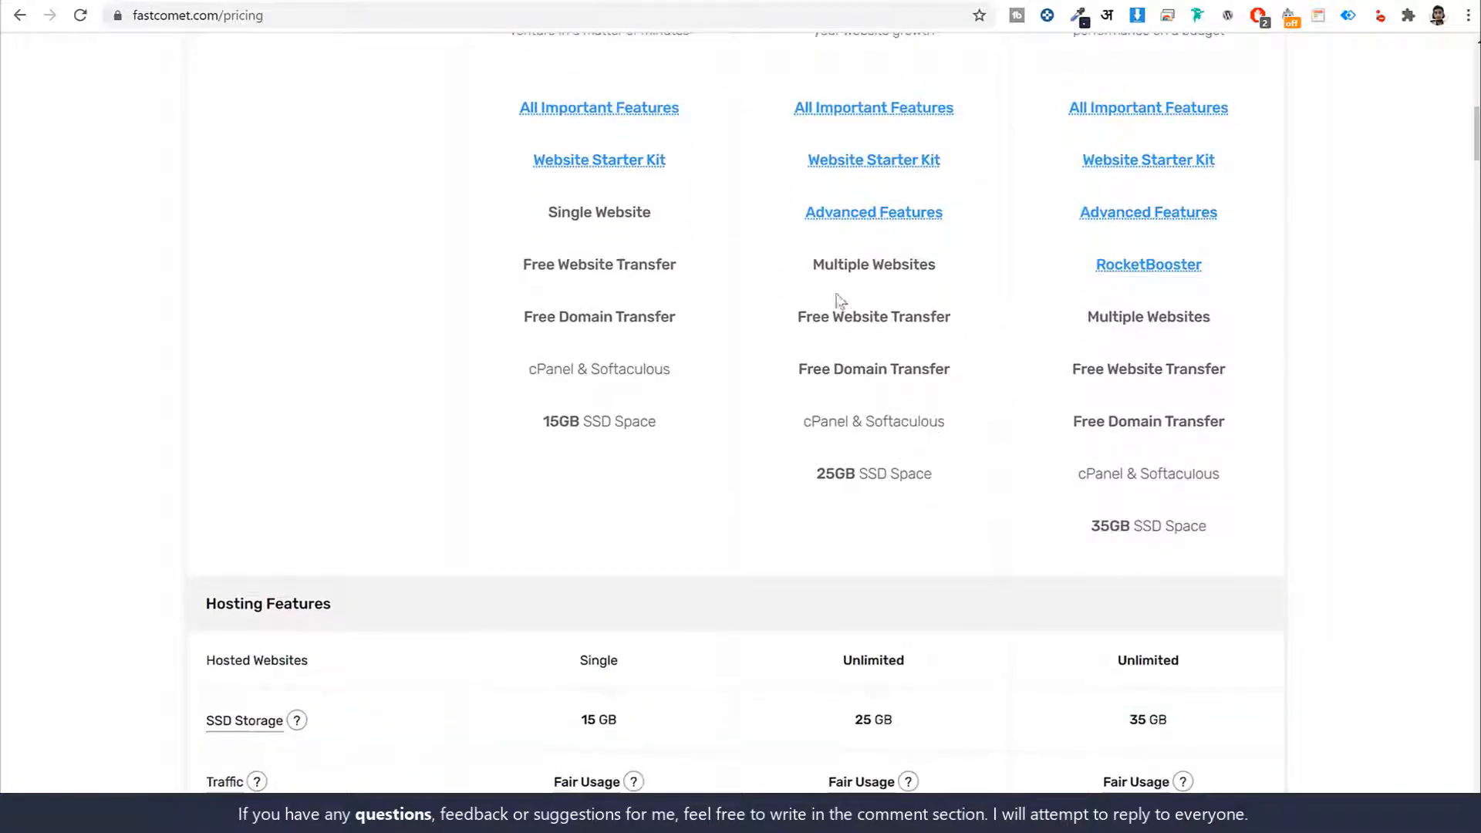
drag(816, 262, 964, 268)
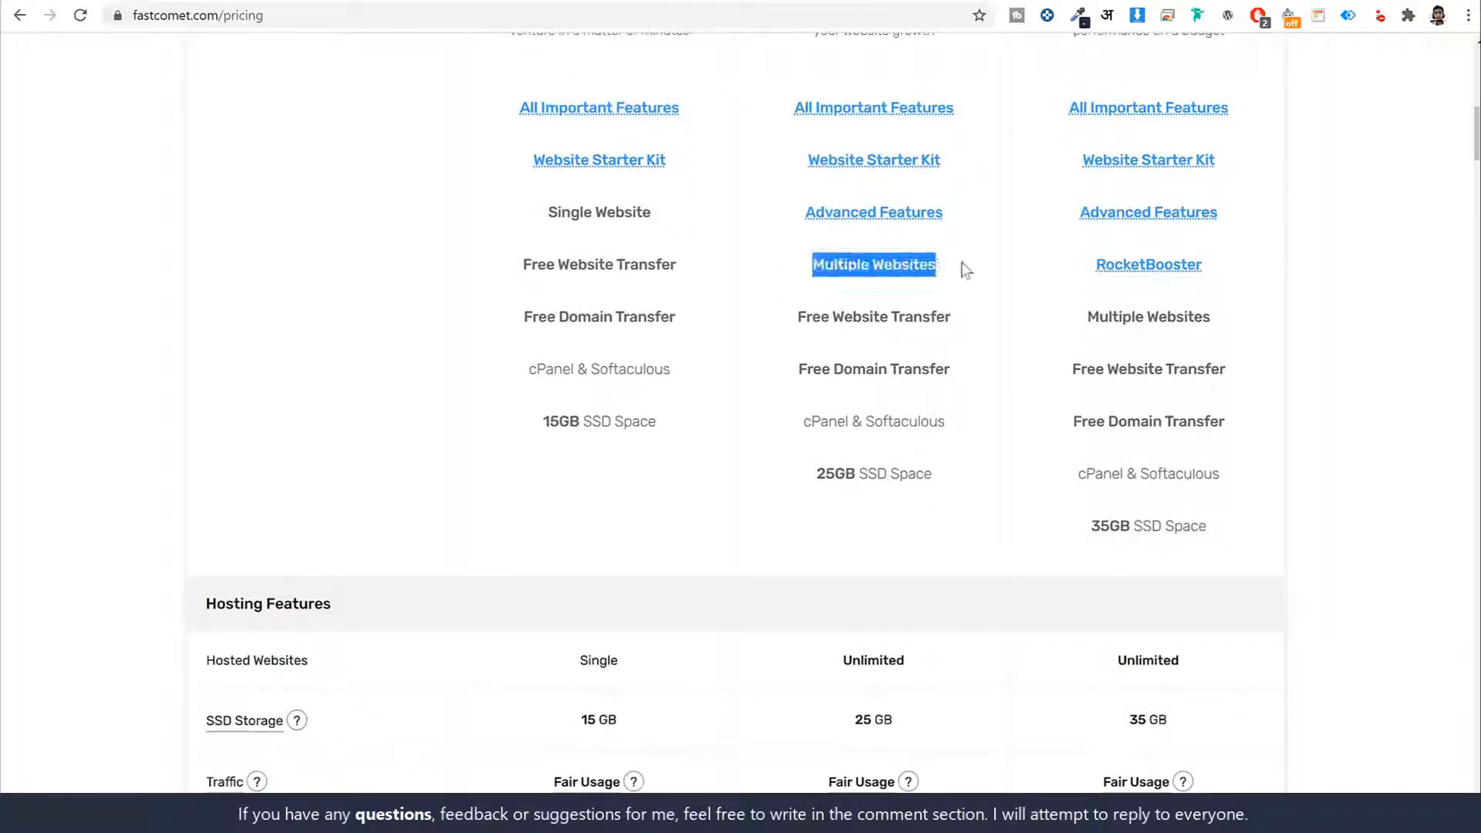
scroll(966, 278, up, 5)
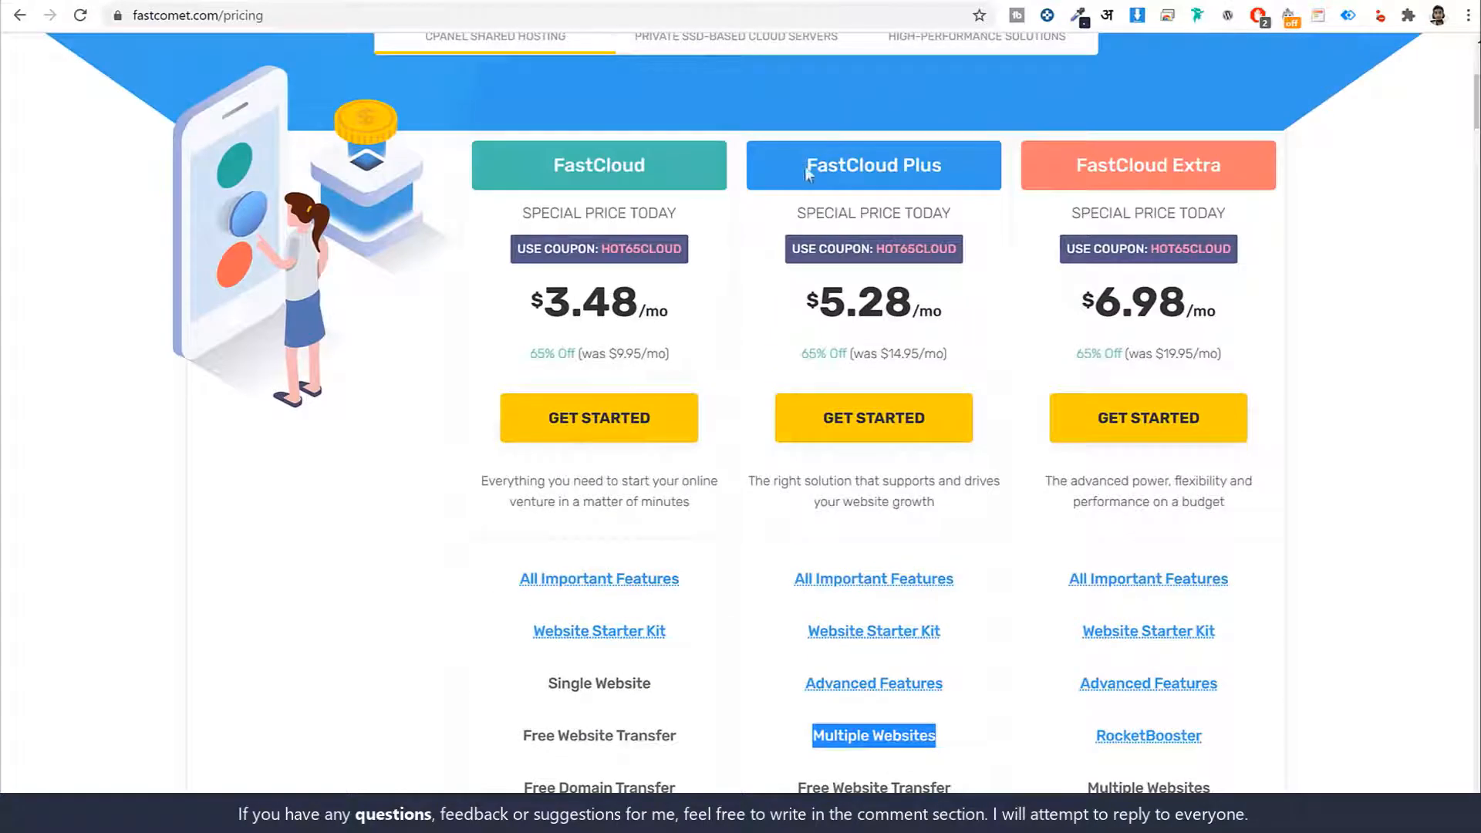
drag(804, 165, 956, 158)
drag(1076, 165, 1223, 159)
scroll(936, 382, down, 4)
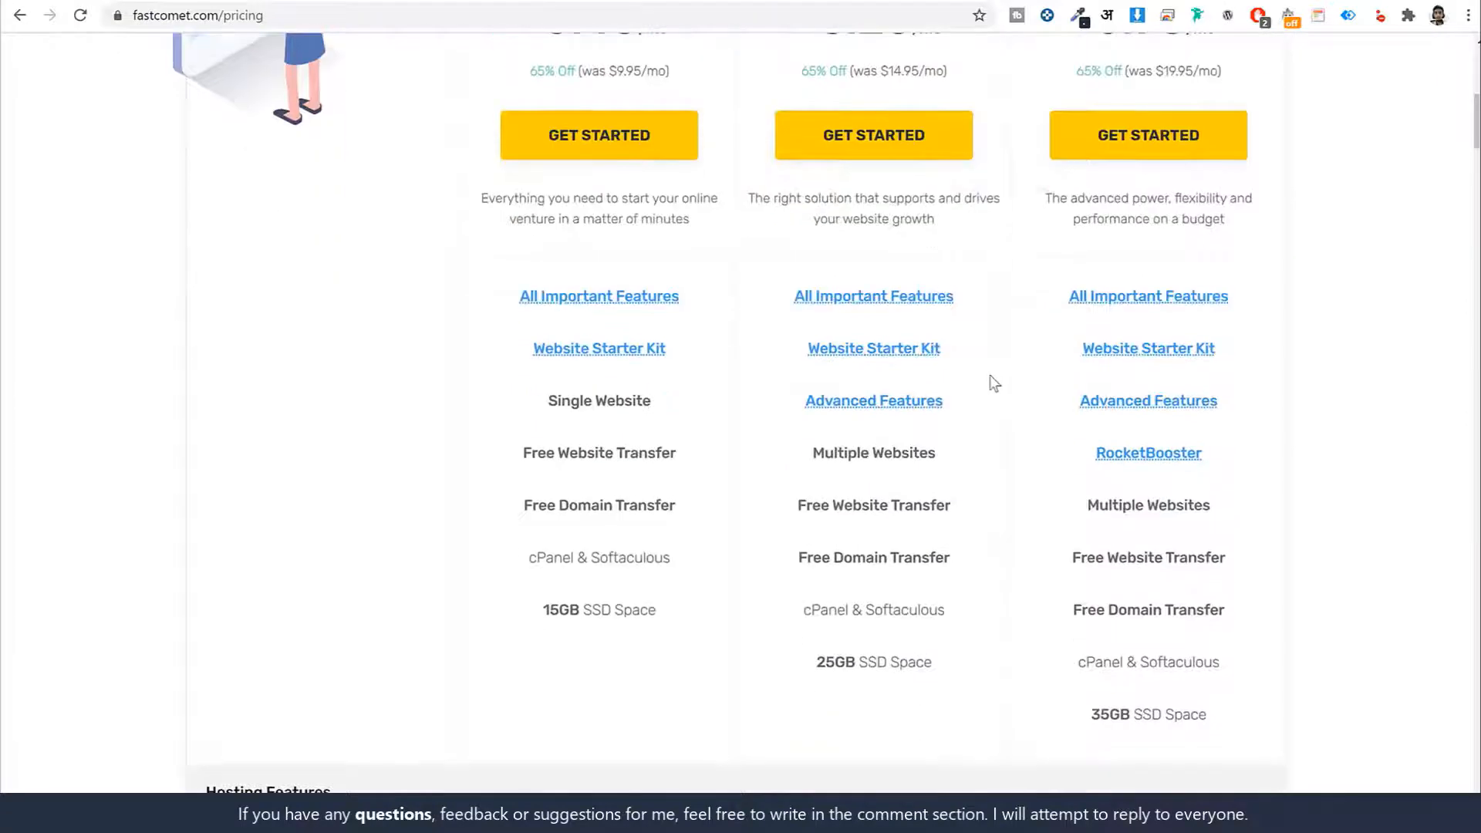
scroll(994, 383, down, 1)
drag(956, 379, 807, 367)
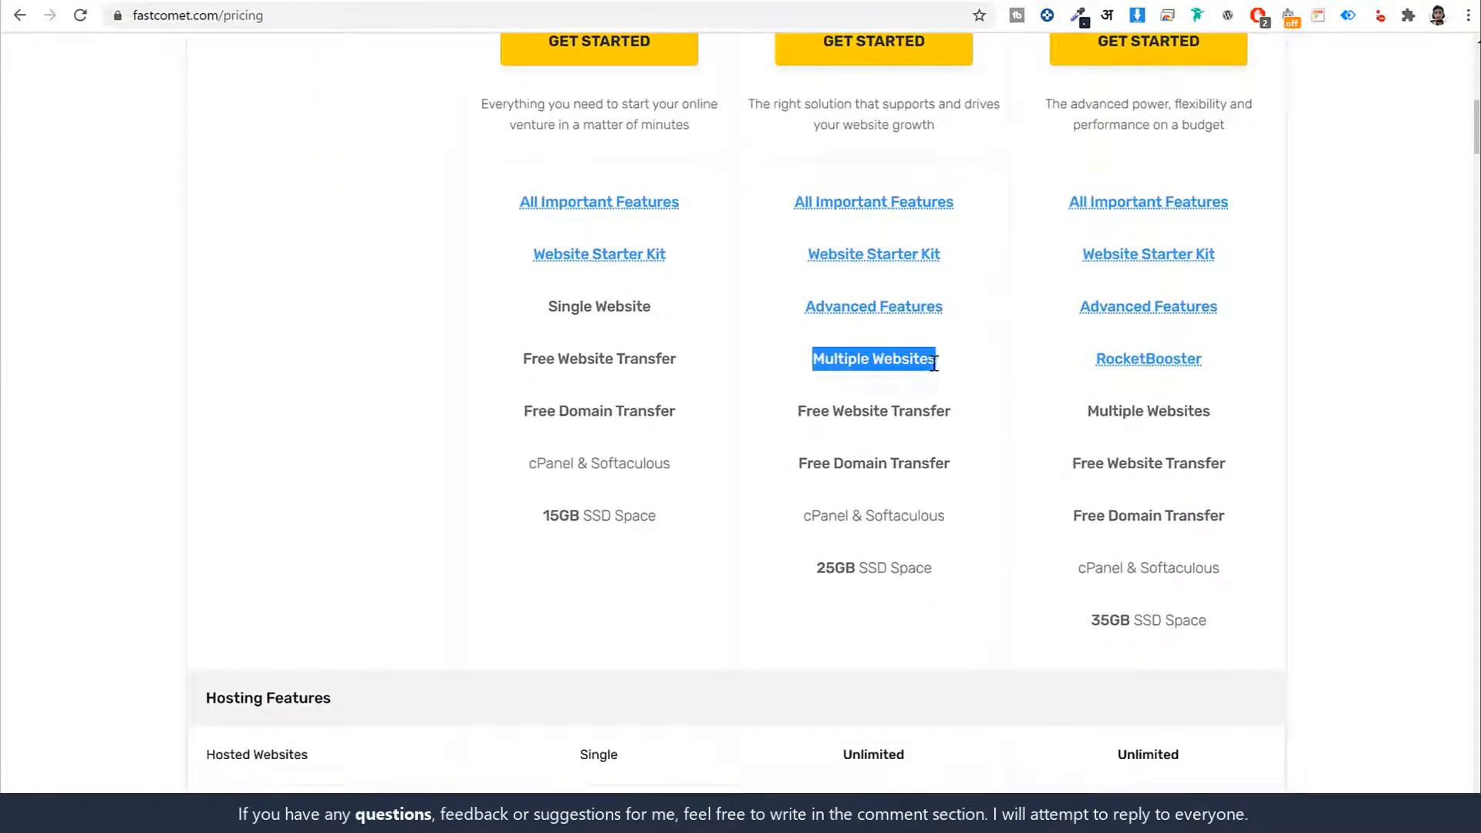
scroll(941, 397, up, 3)
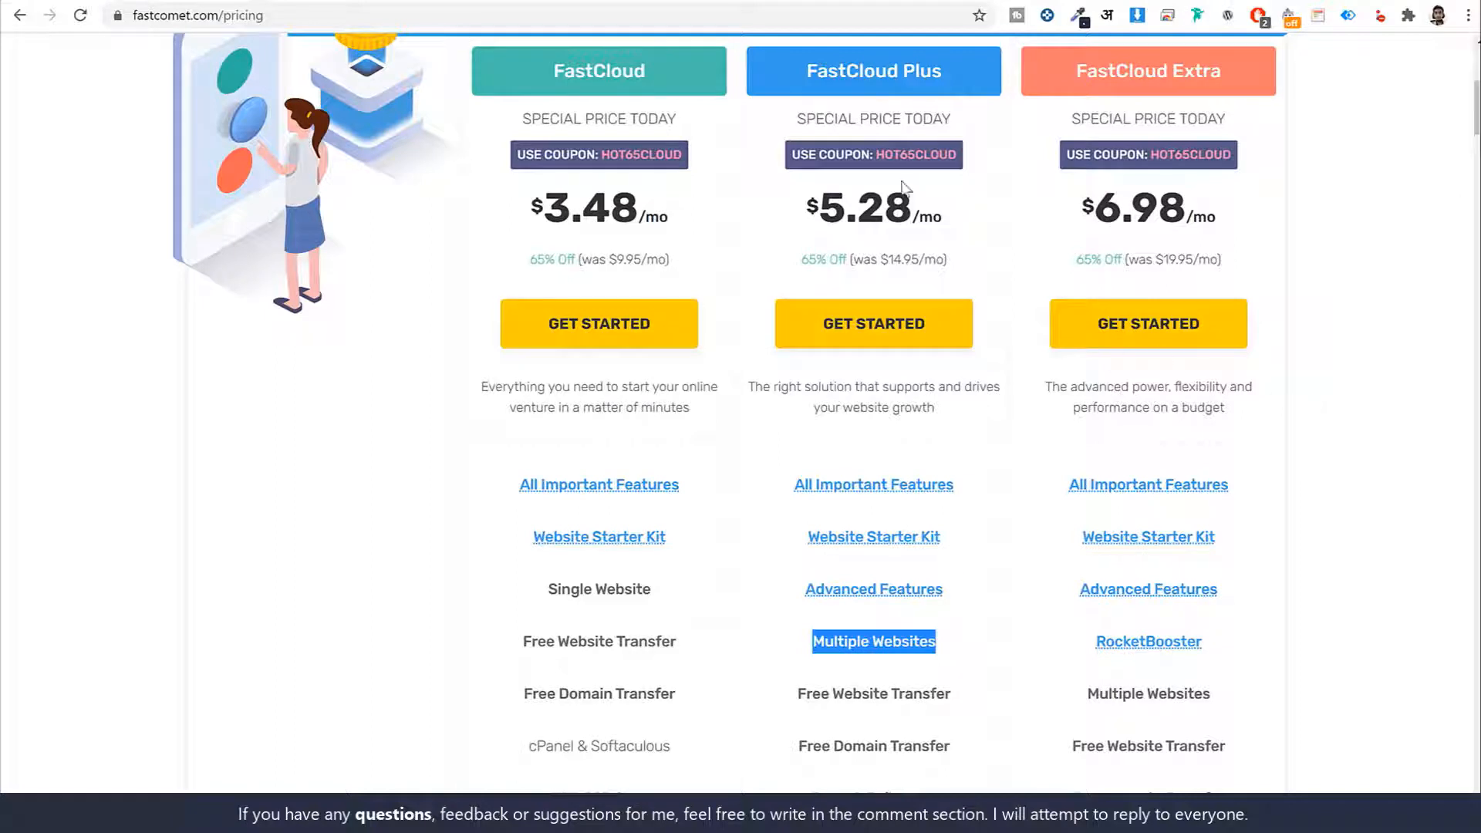
drag(816, 69, 973, 69)
click(969, 69)
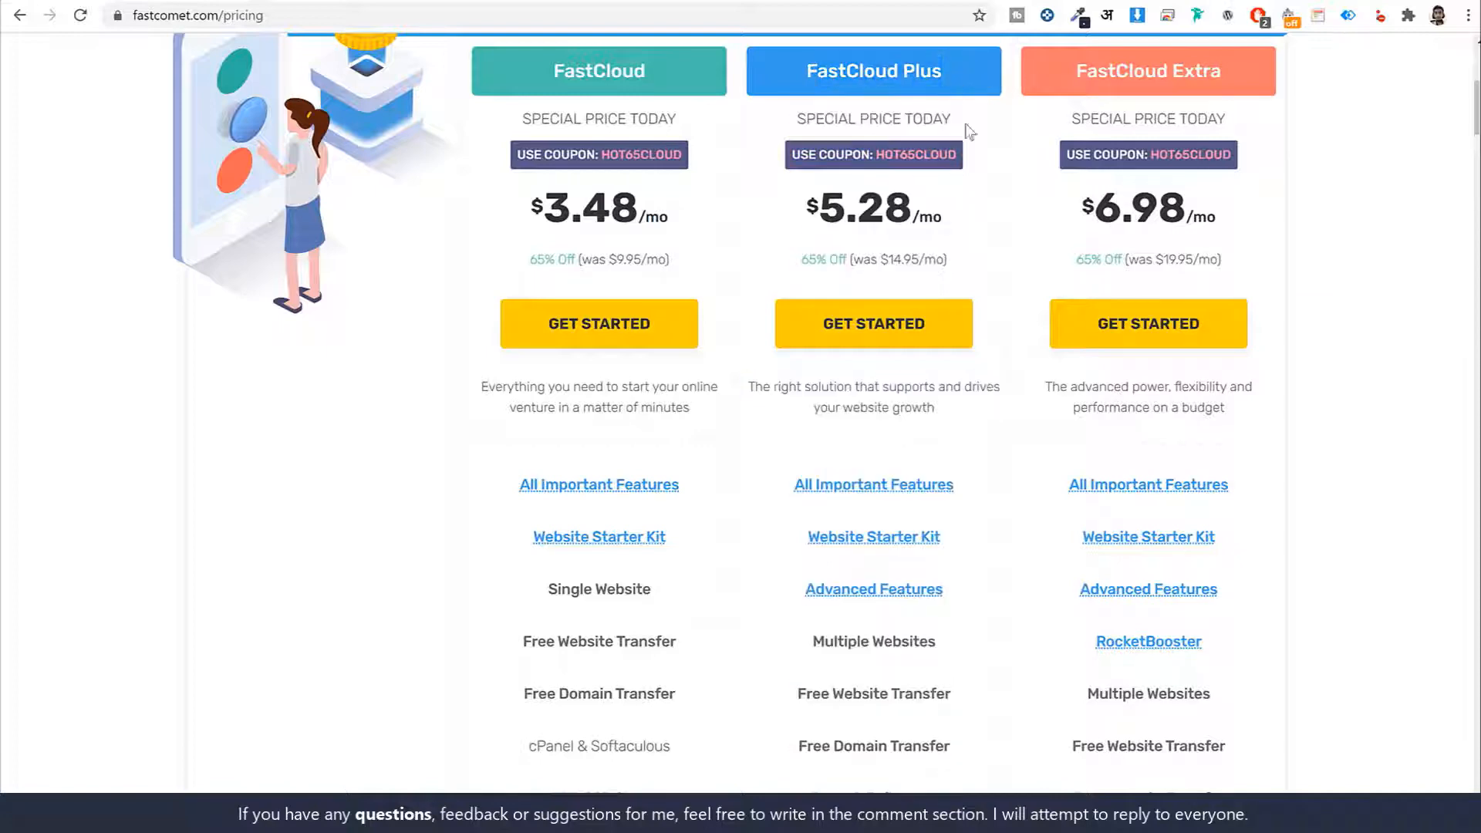
scroll(1029, 451, down, 3)
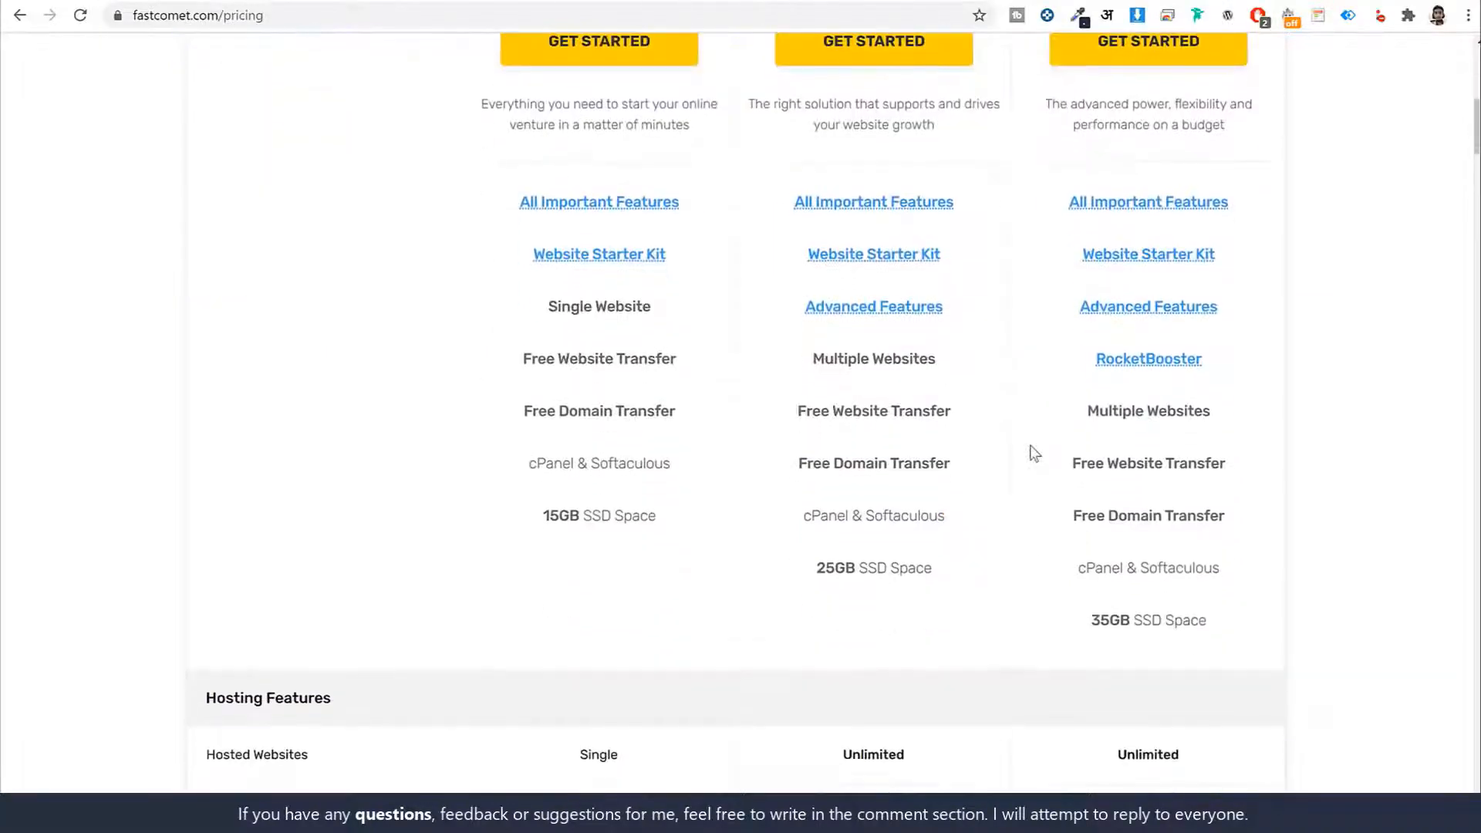
drag(853, 411, 975, 460)
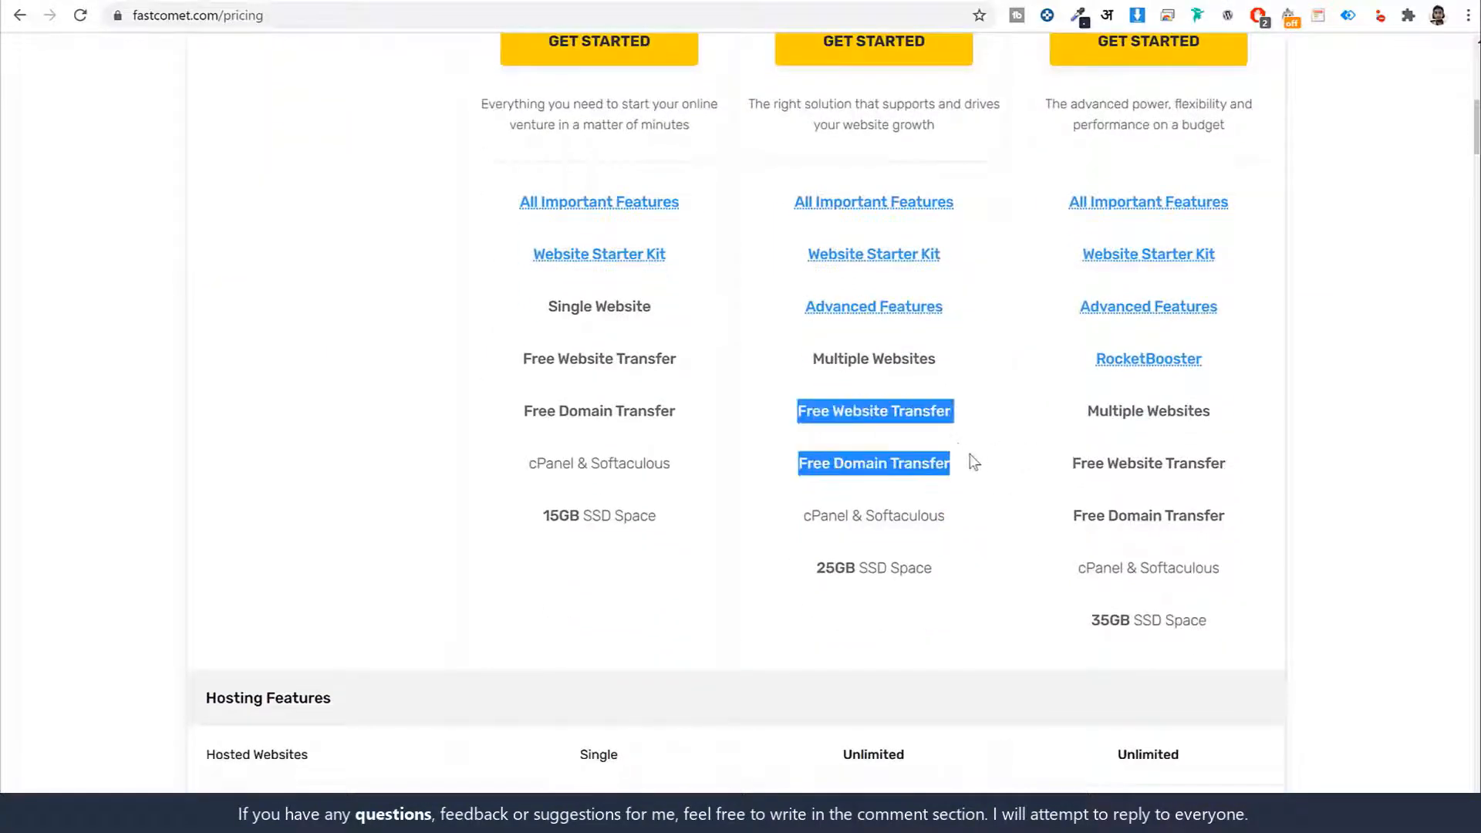
click(973, 461)
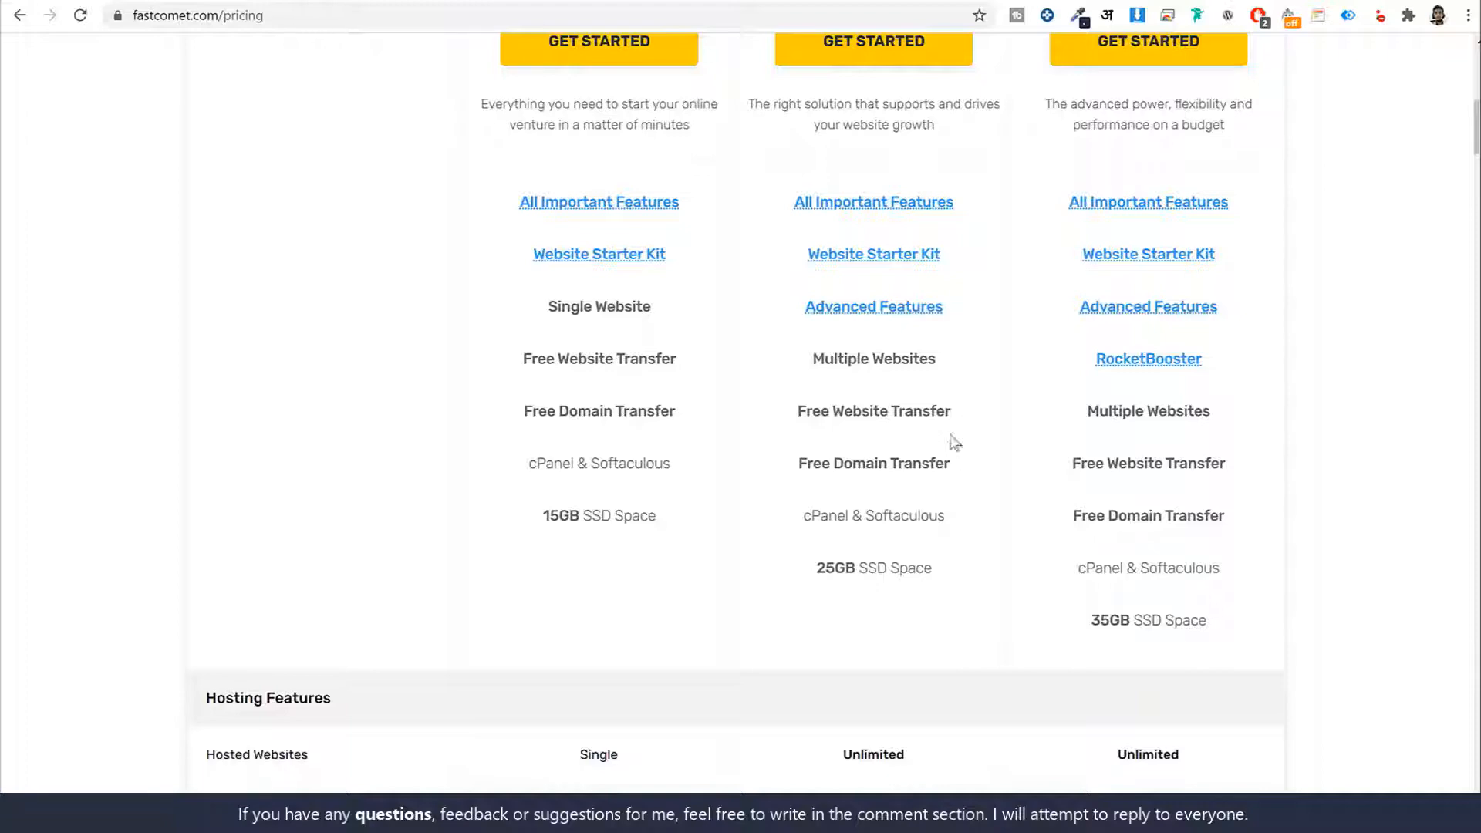
scroll(950, 463, down, 2)
scroll(1009, 532, down, 3)
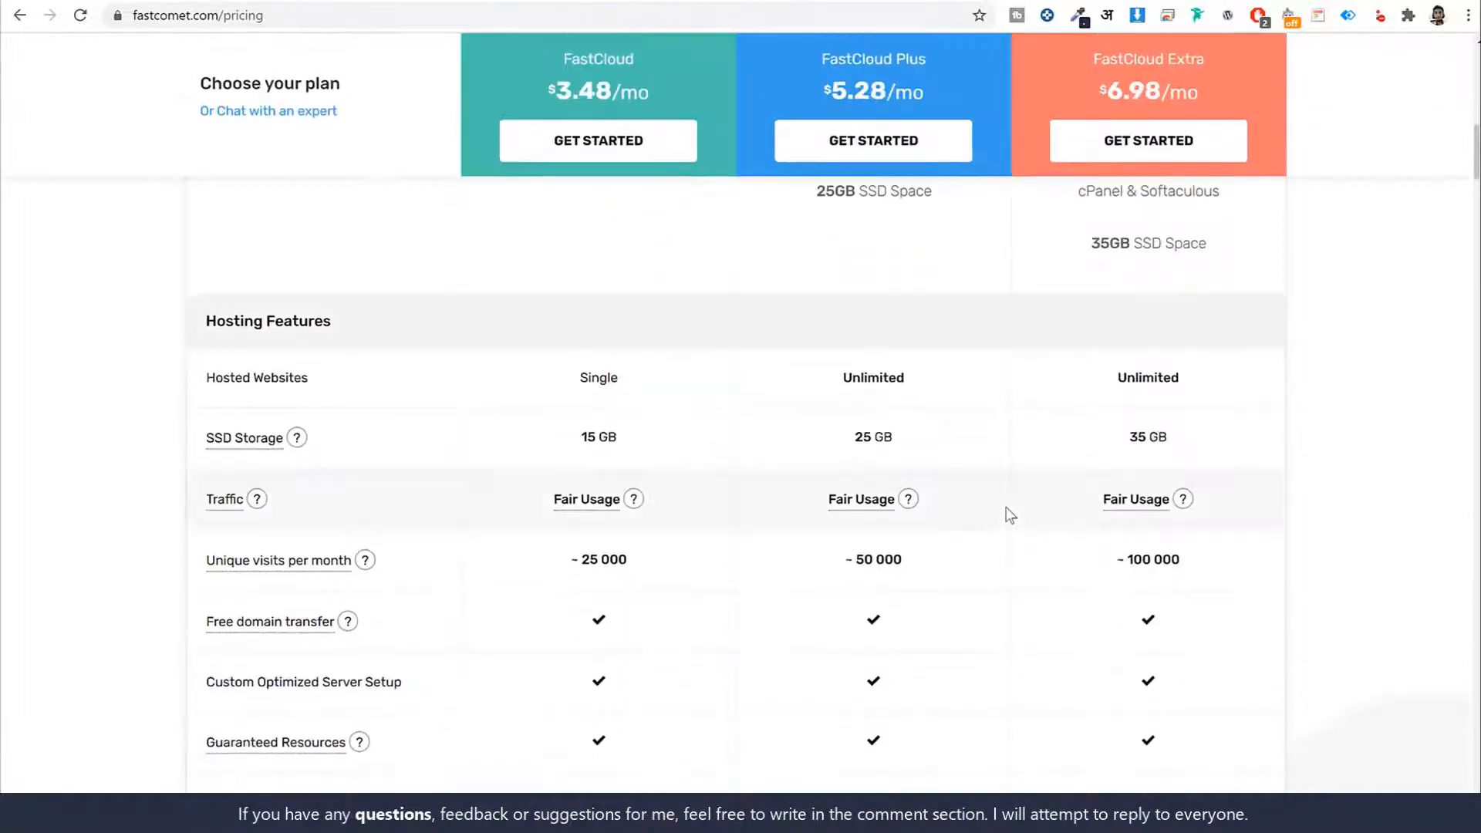
scroll(1004, 512, up, 1)
drag(931, 285, 816, 285)
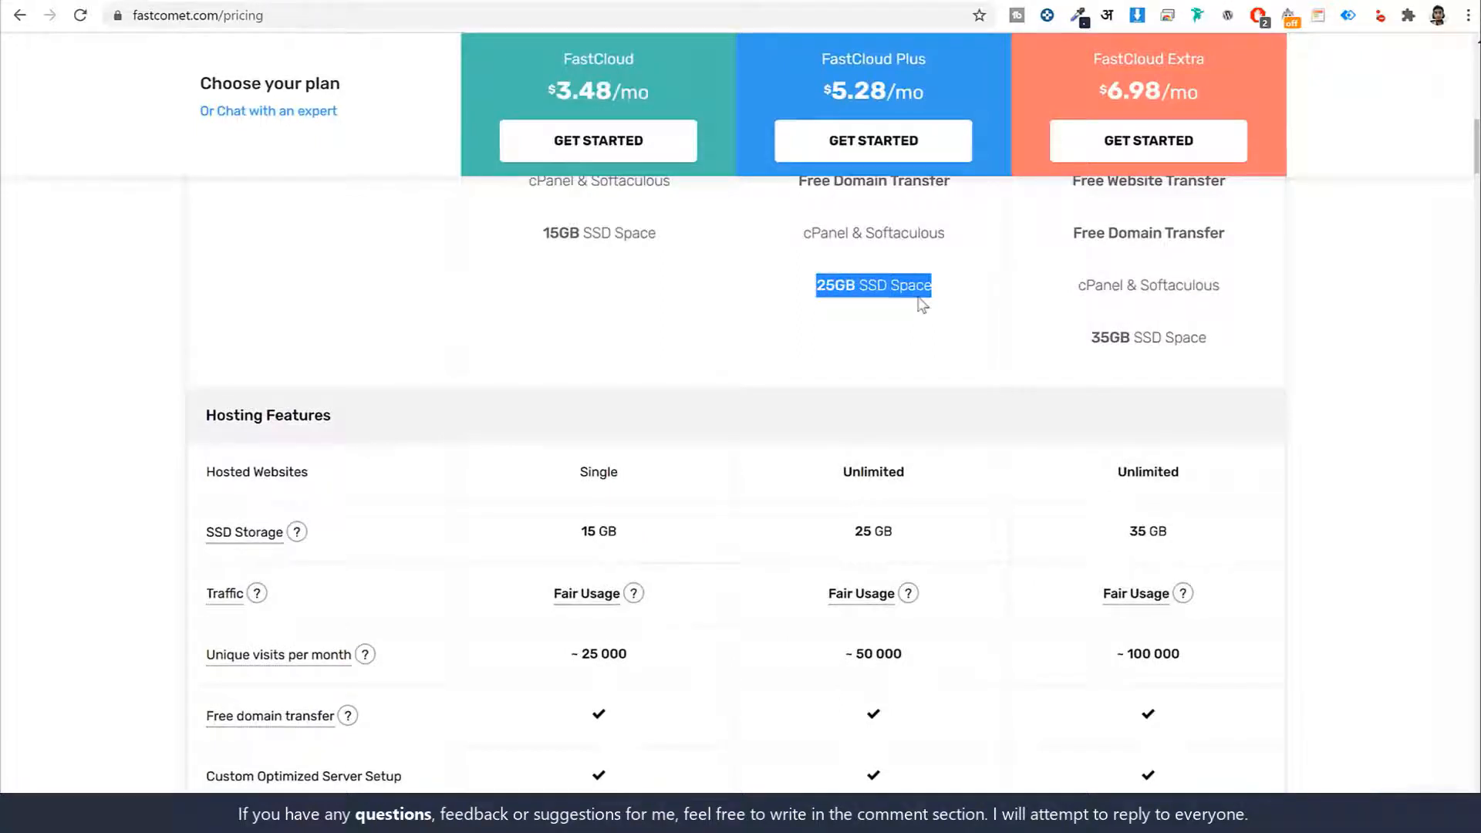
click(945, 290)
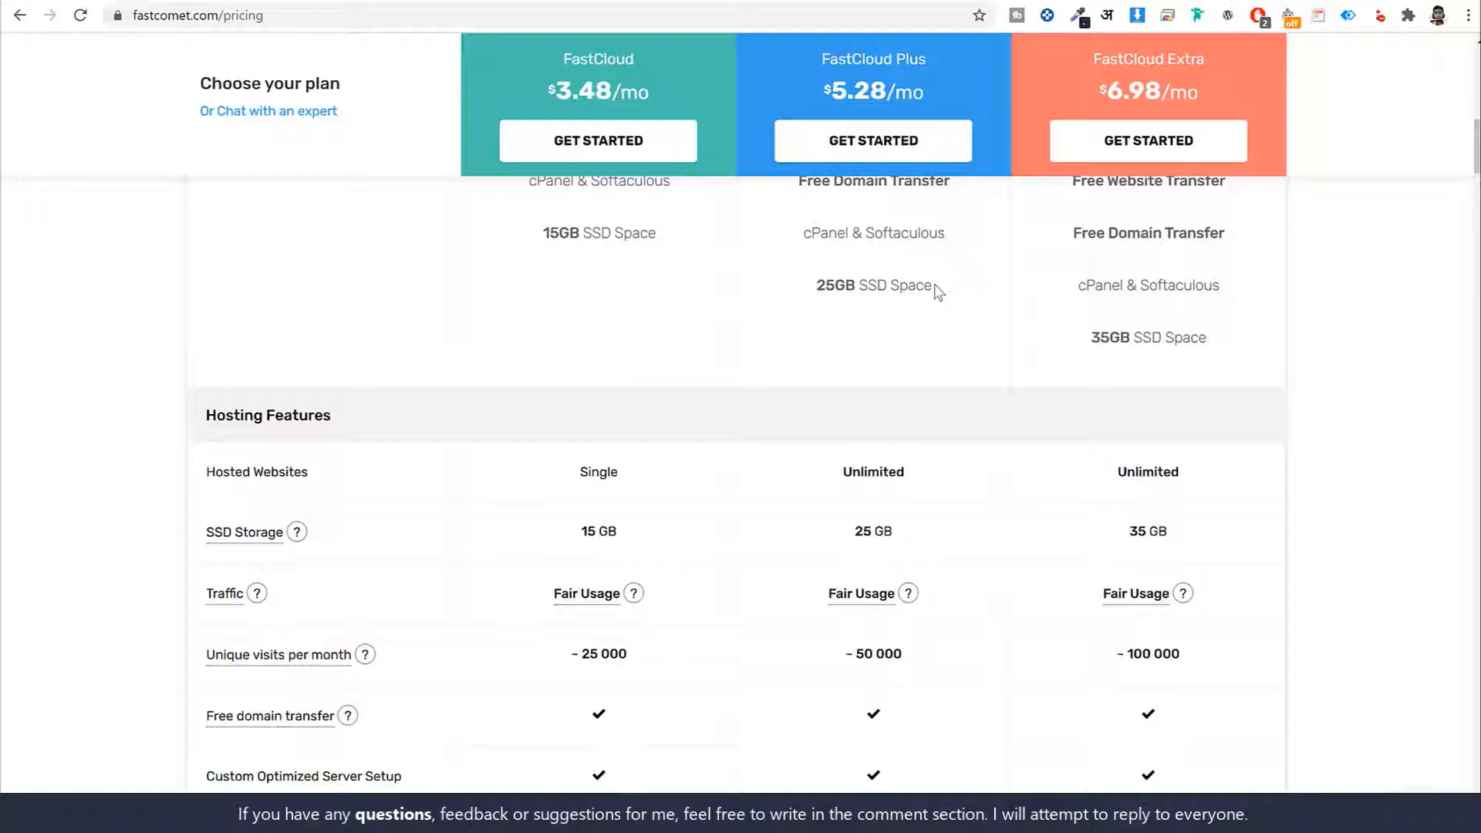
double_click(842, 284)
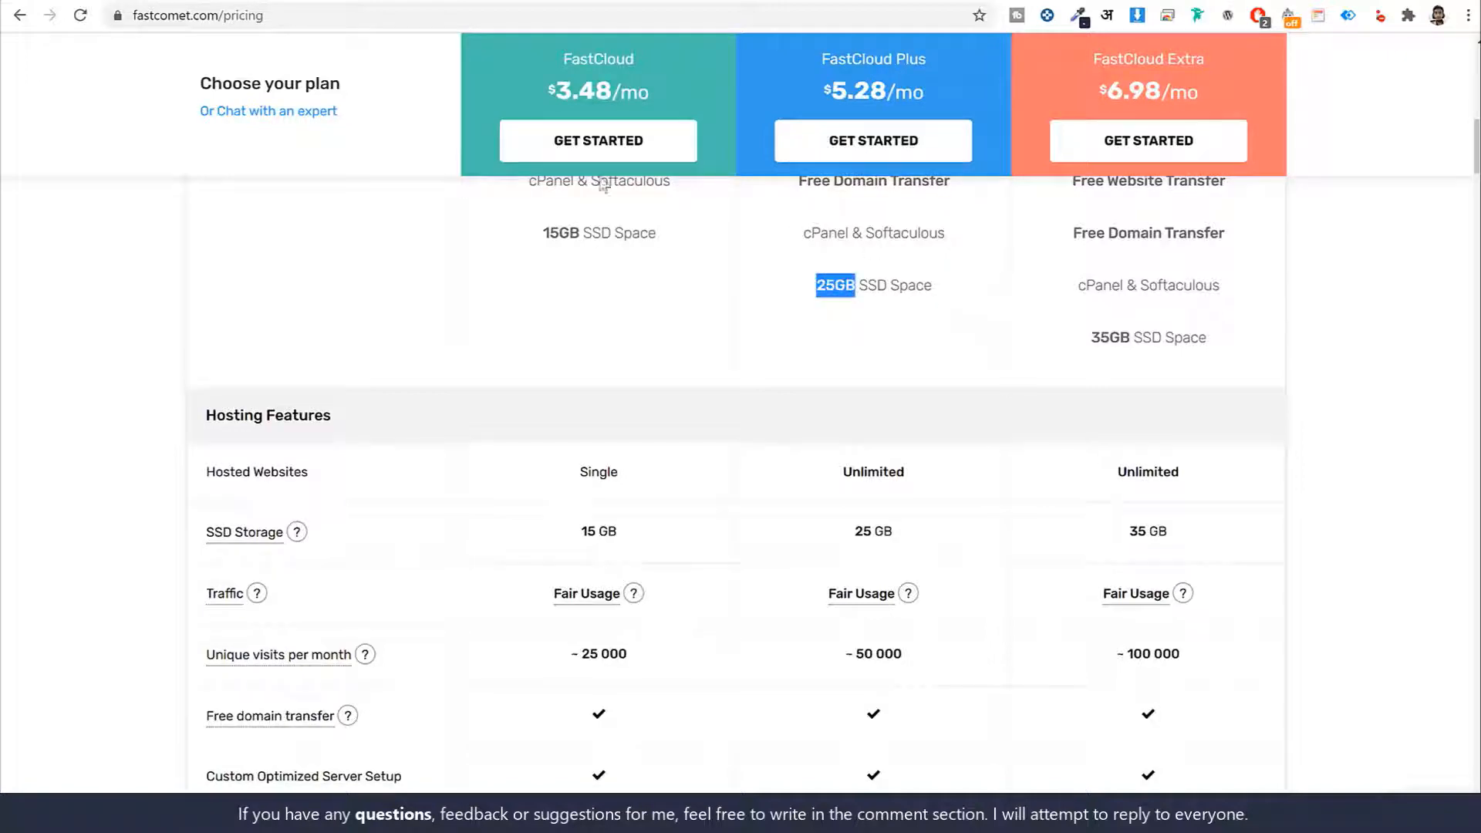
click(108, 1)
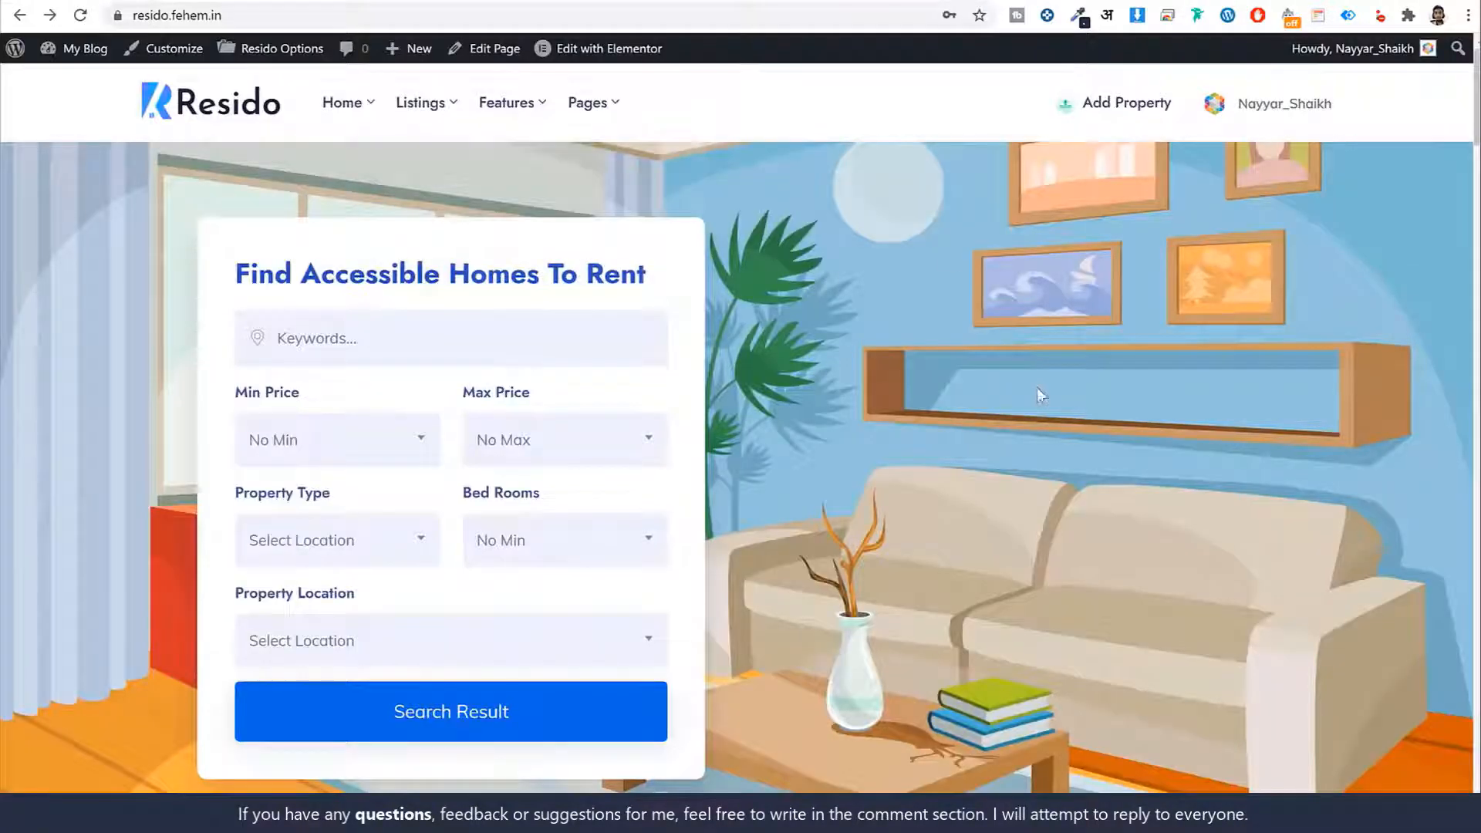
Scroll through the Resido homepage property listings and location cards, then back up
scroll(1036, 387, down, 15)
scroll(1124, 409, down, 18)
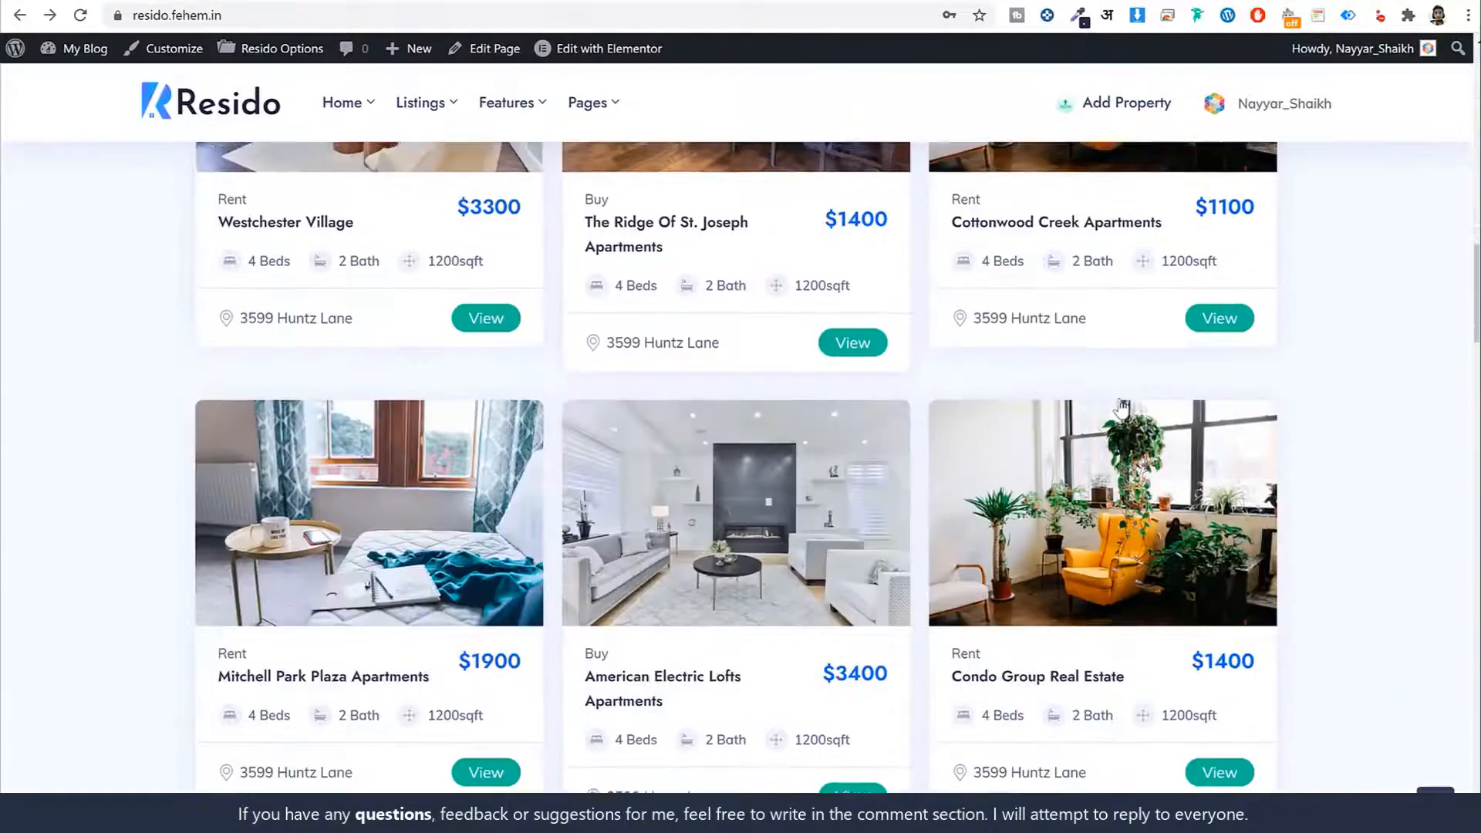
scroll(1047, 561, down, 10)
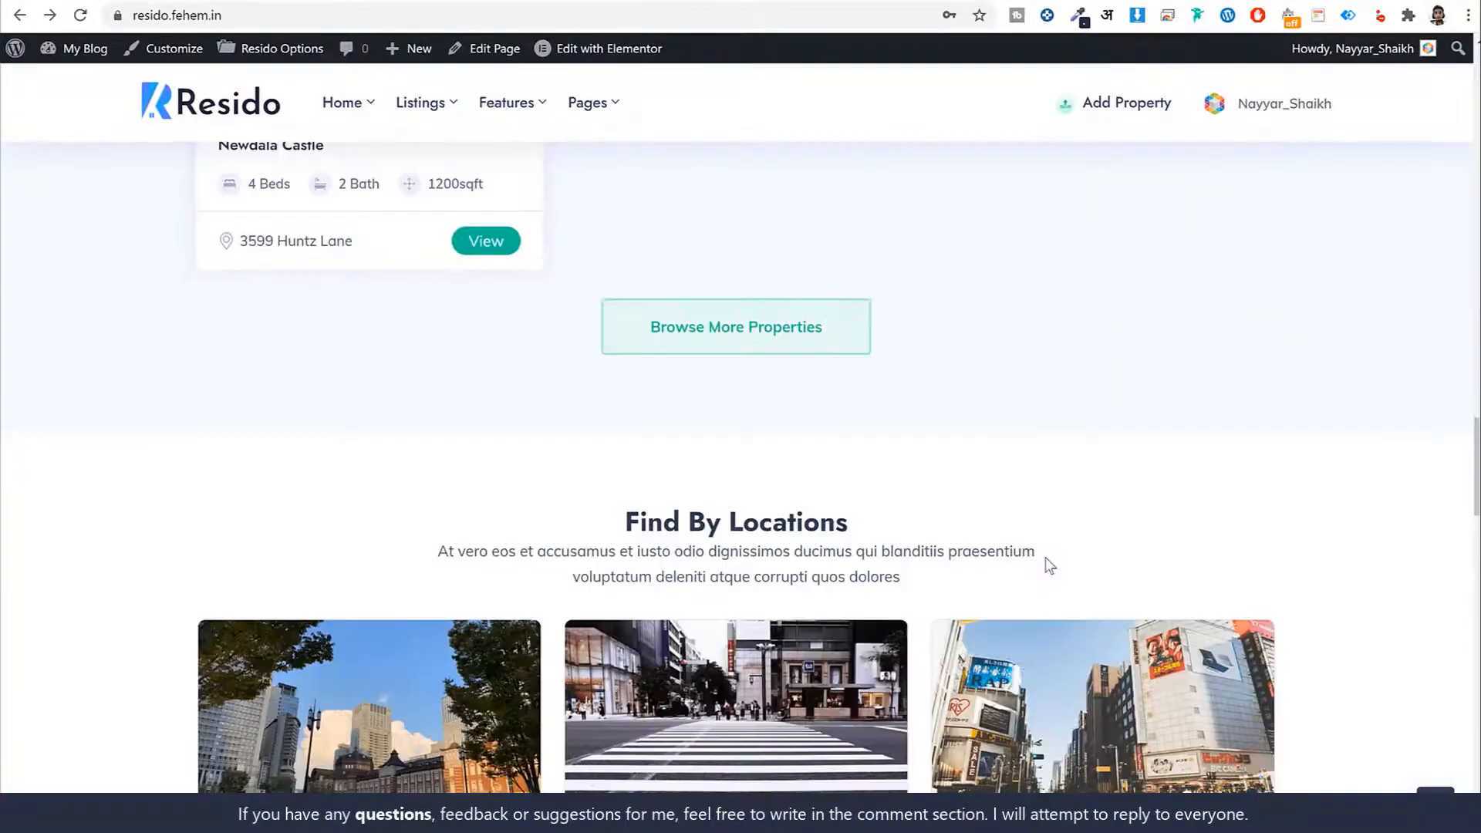
scroll(1422, 568, down, 10)
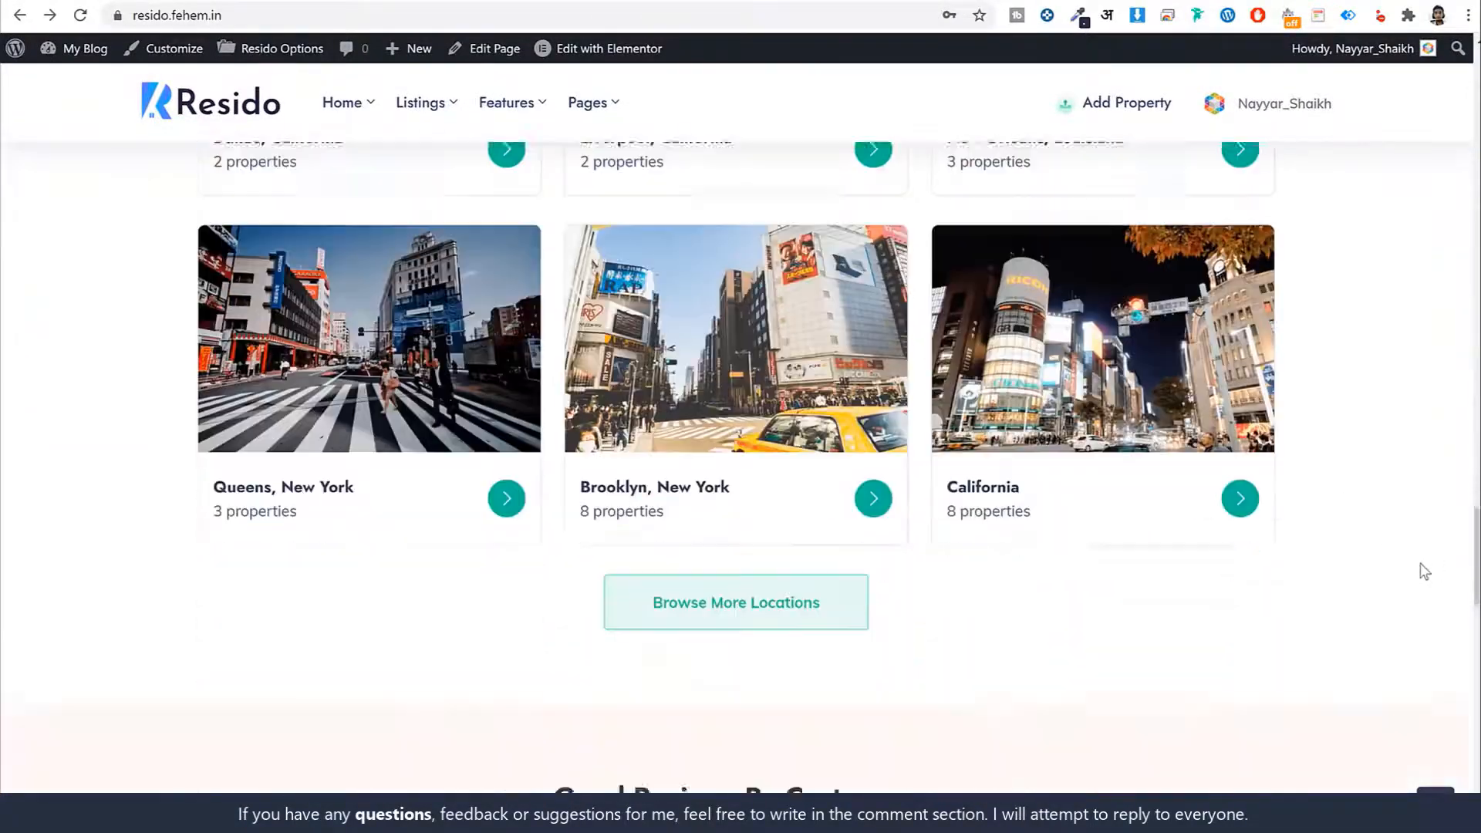
scroll(1401, 335, up, 20)
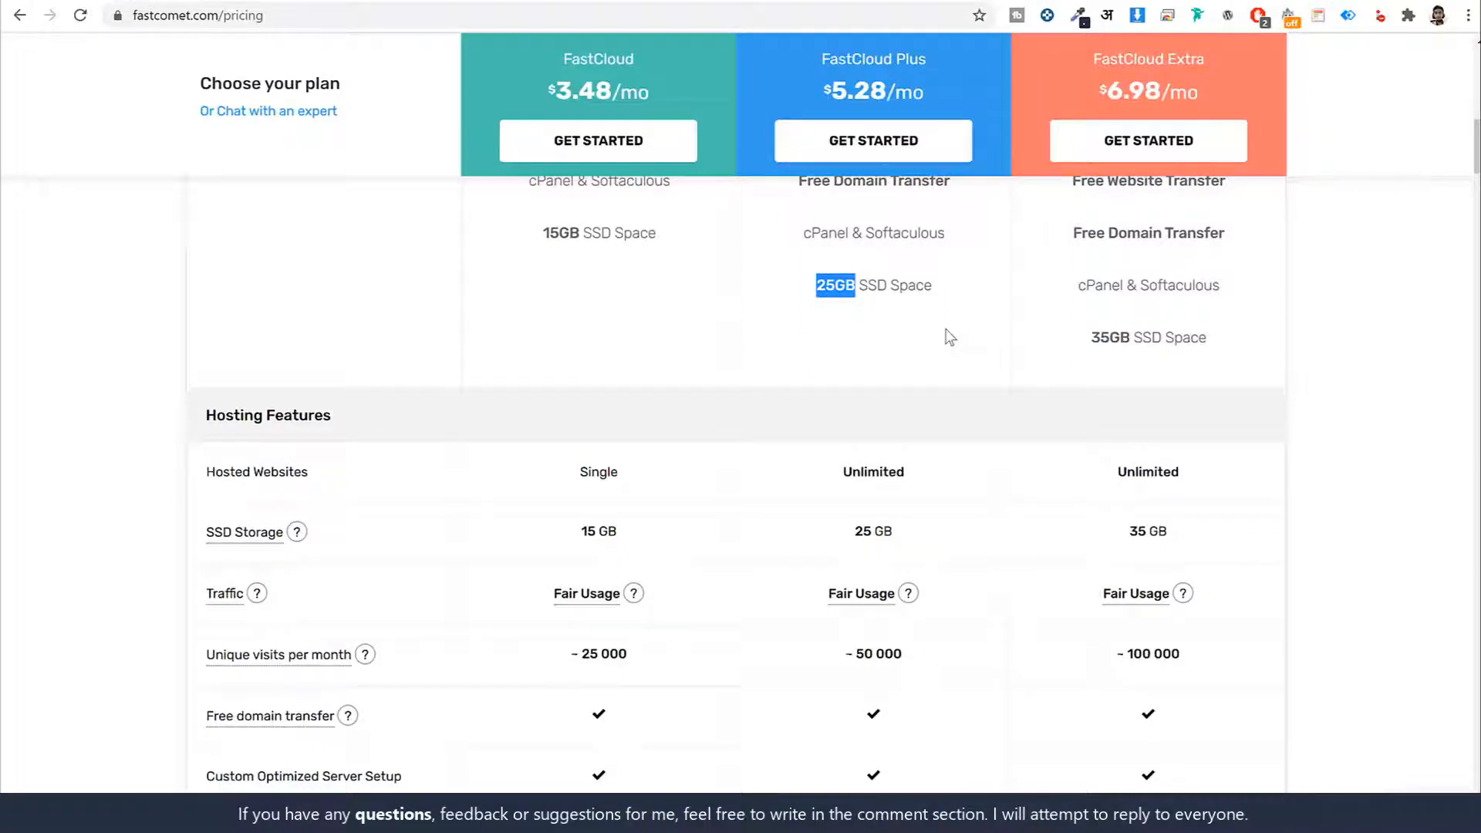
Highlight the FastCloud Plus plan on the pricing page and order it with GET STARTED
scroll(1031, 440, down, 8)
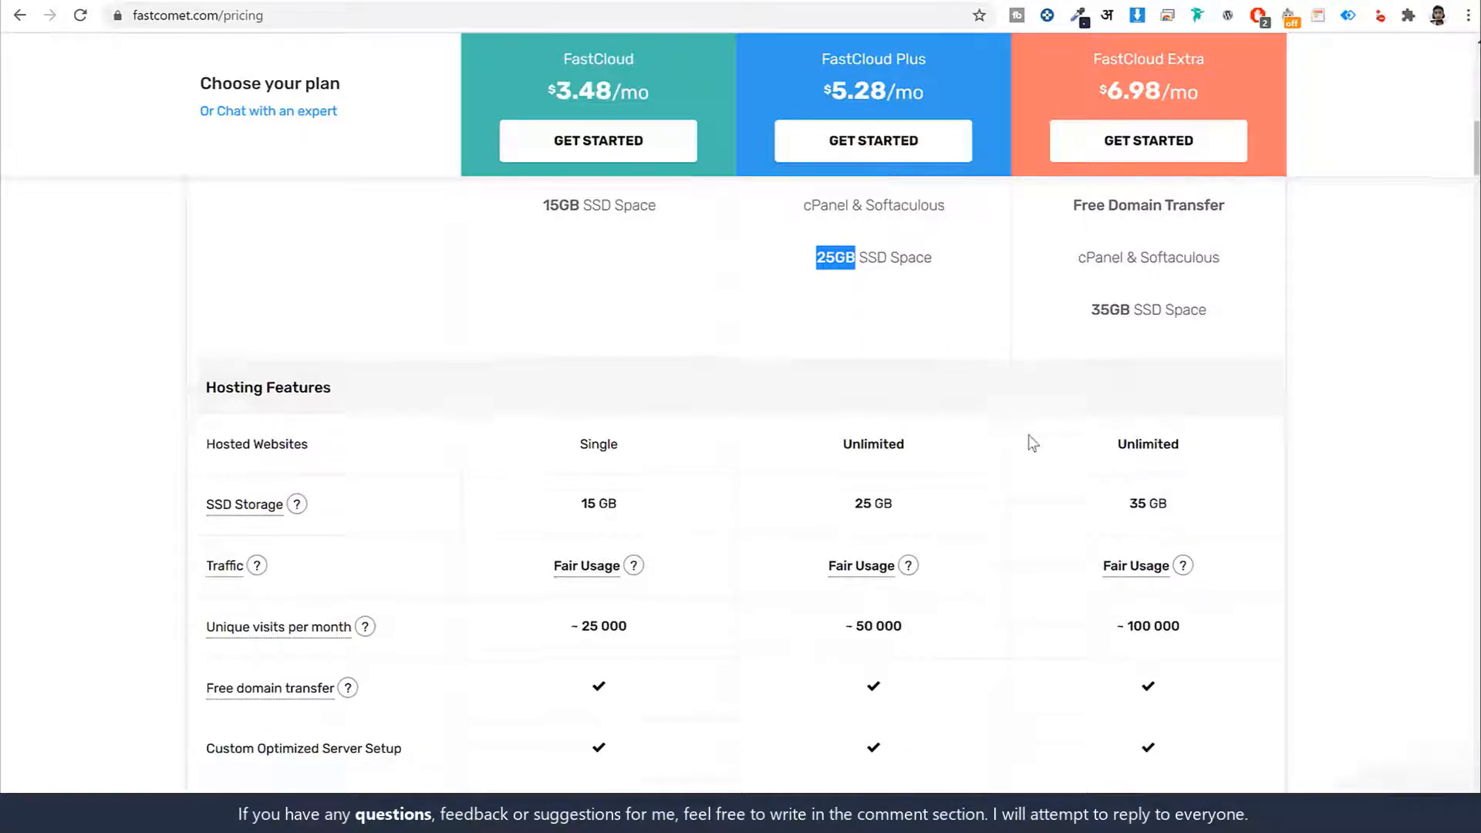
scroll(1041, 502, down, 14)
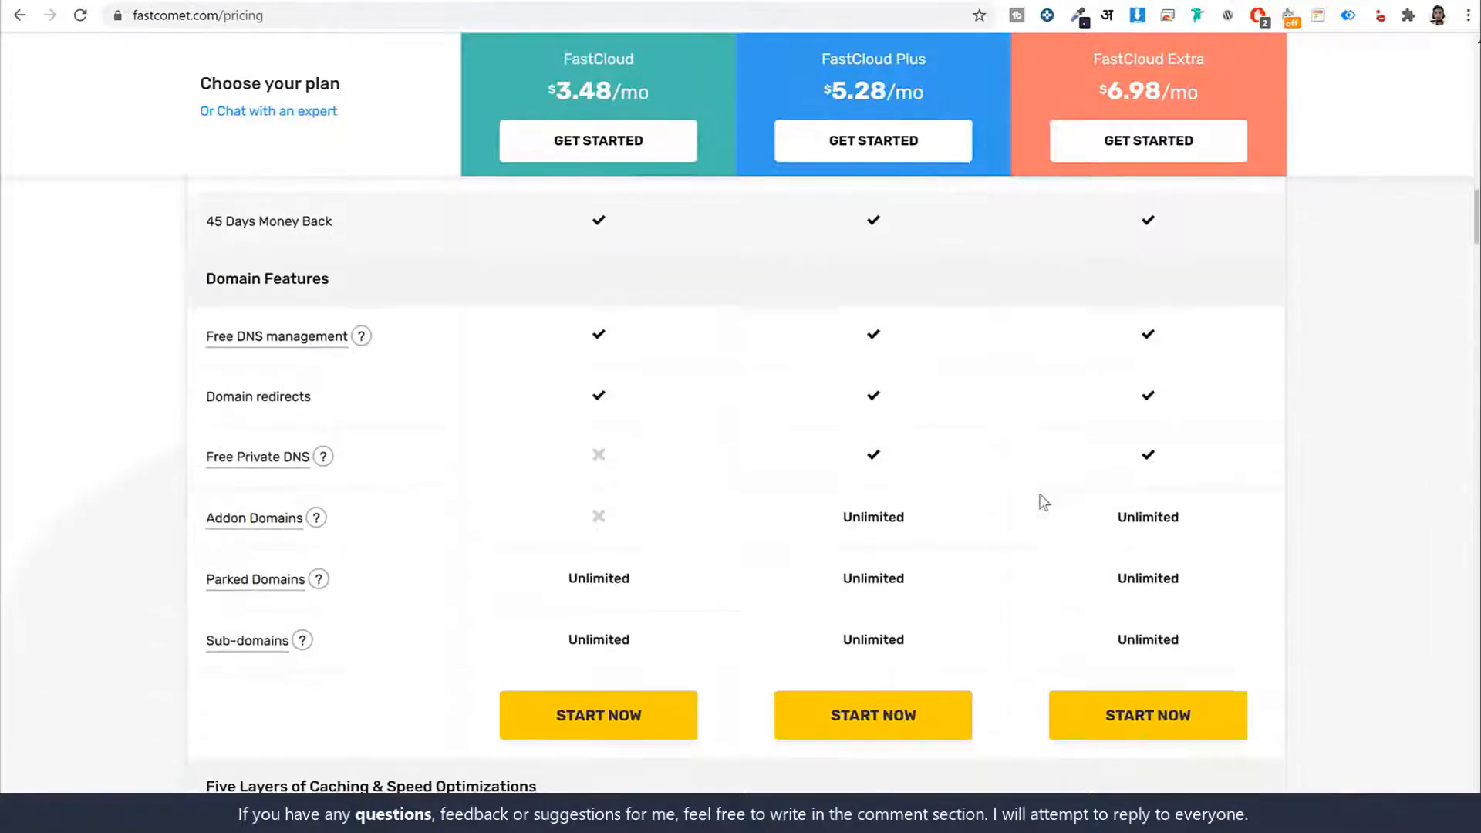
scroll(1041, 509, up, 10)
scroll(1039, 512, up, 7)
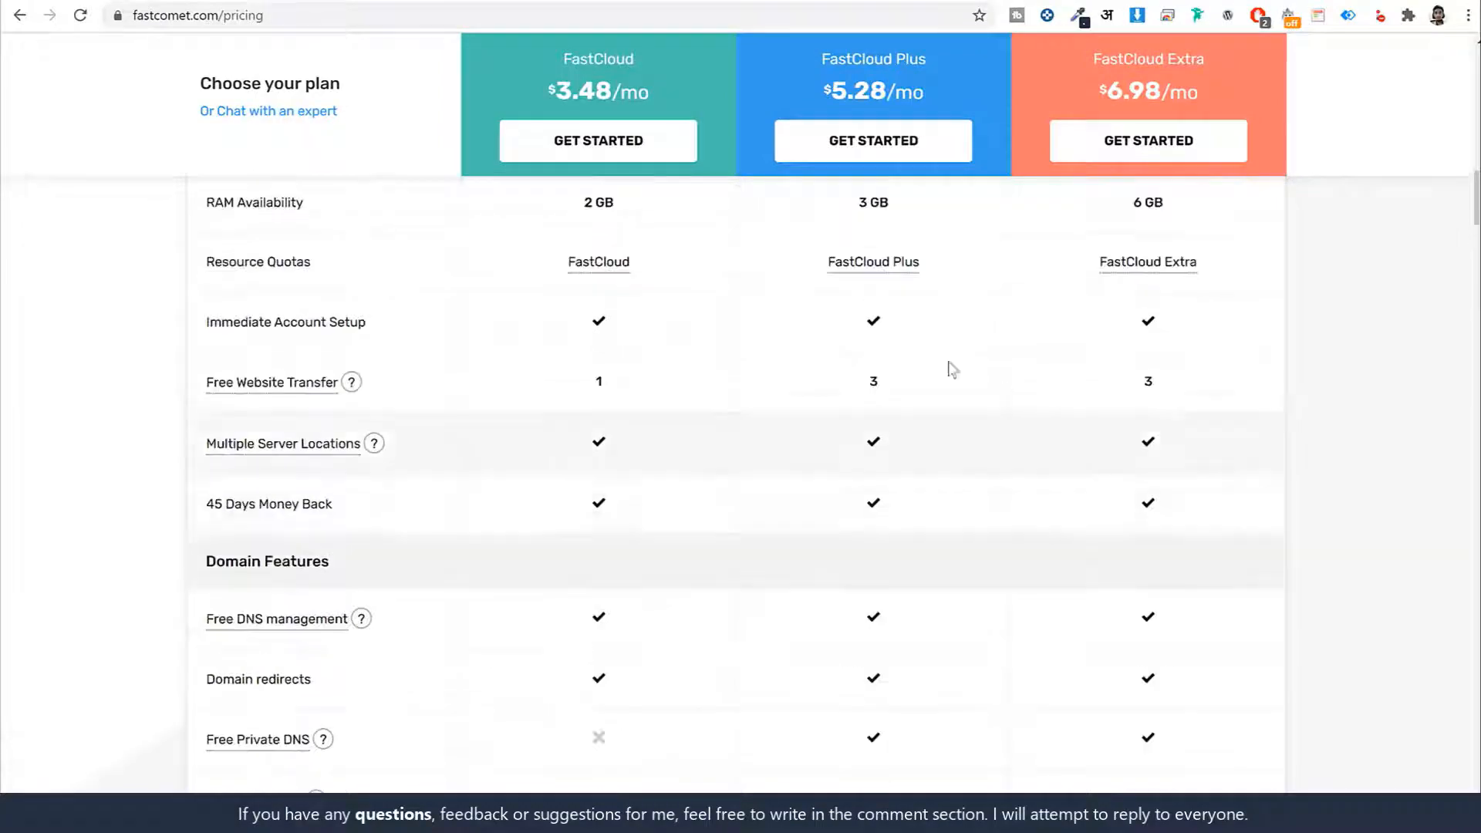
drag(899, 431, 828, 436)
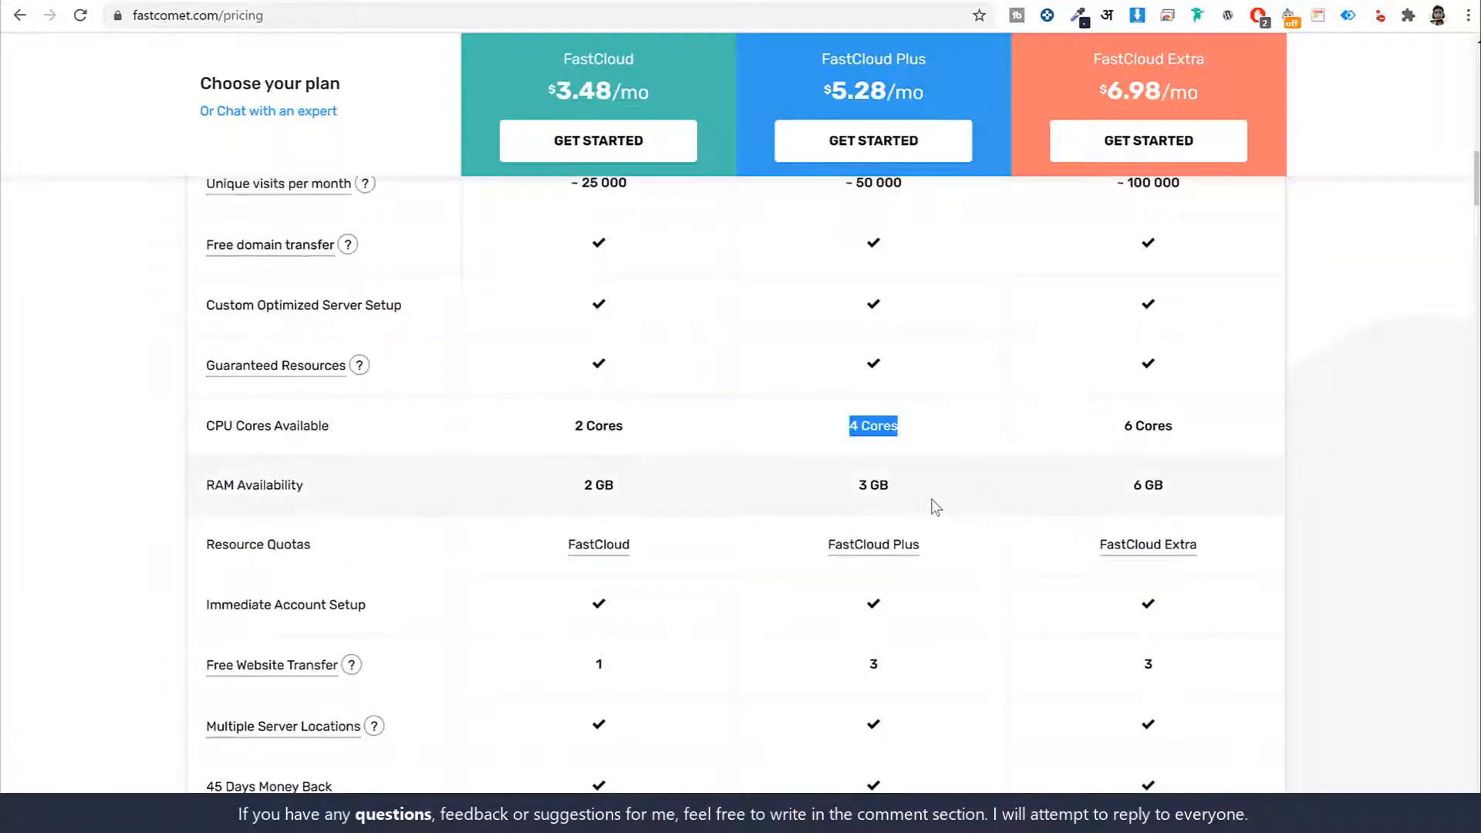
drag(910, 493, 813, 495)
scroll(1010, 517, up, 1)
scroll(1012, 536, up, 12)
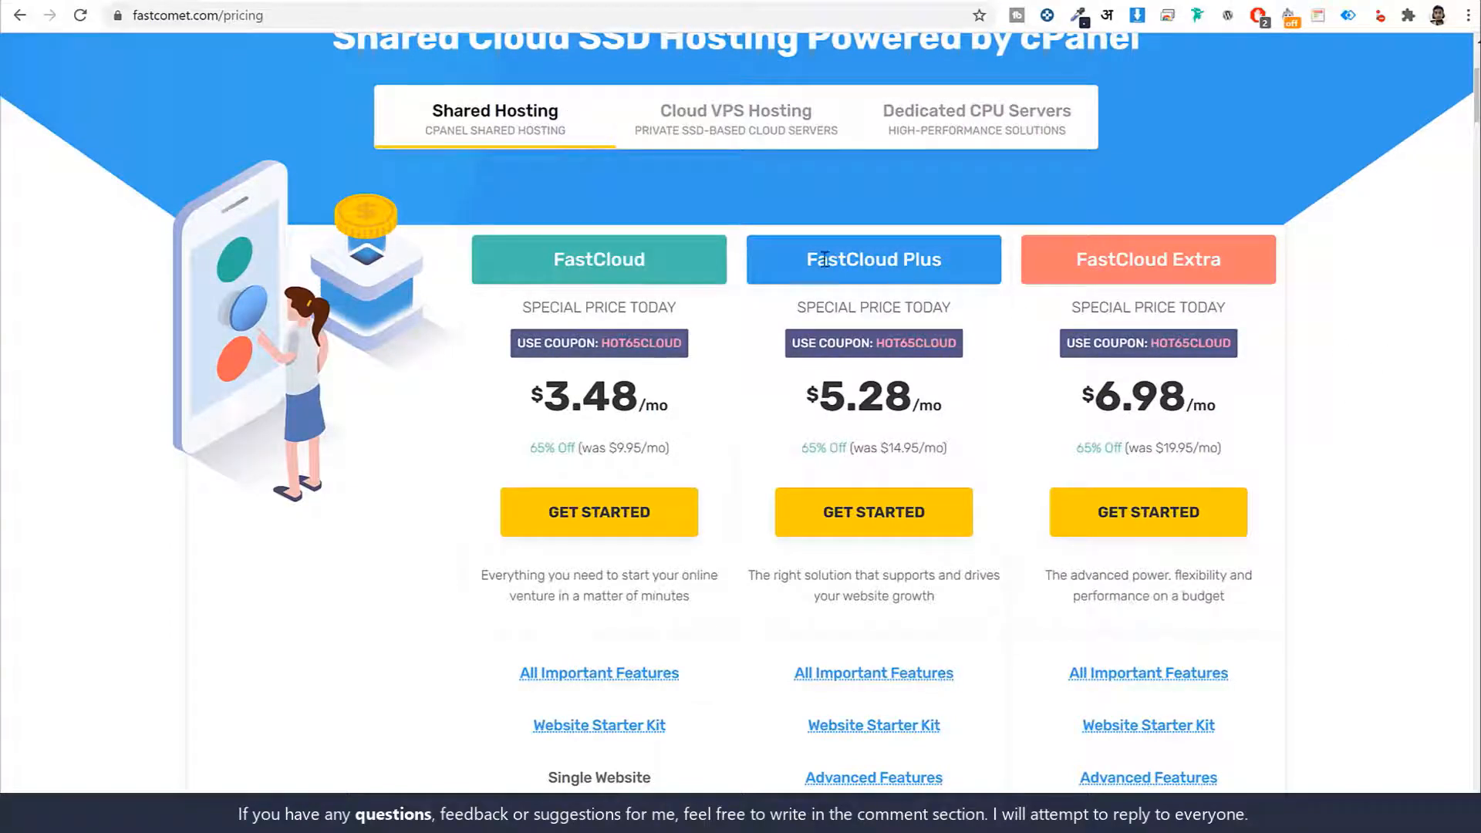
drag(808, 260, 965, 266)
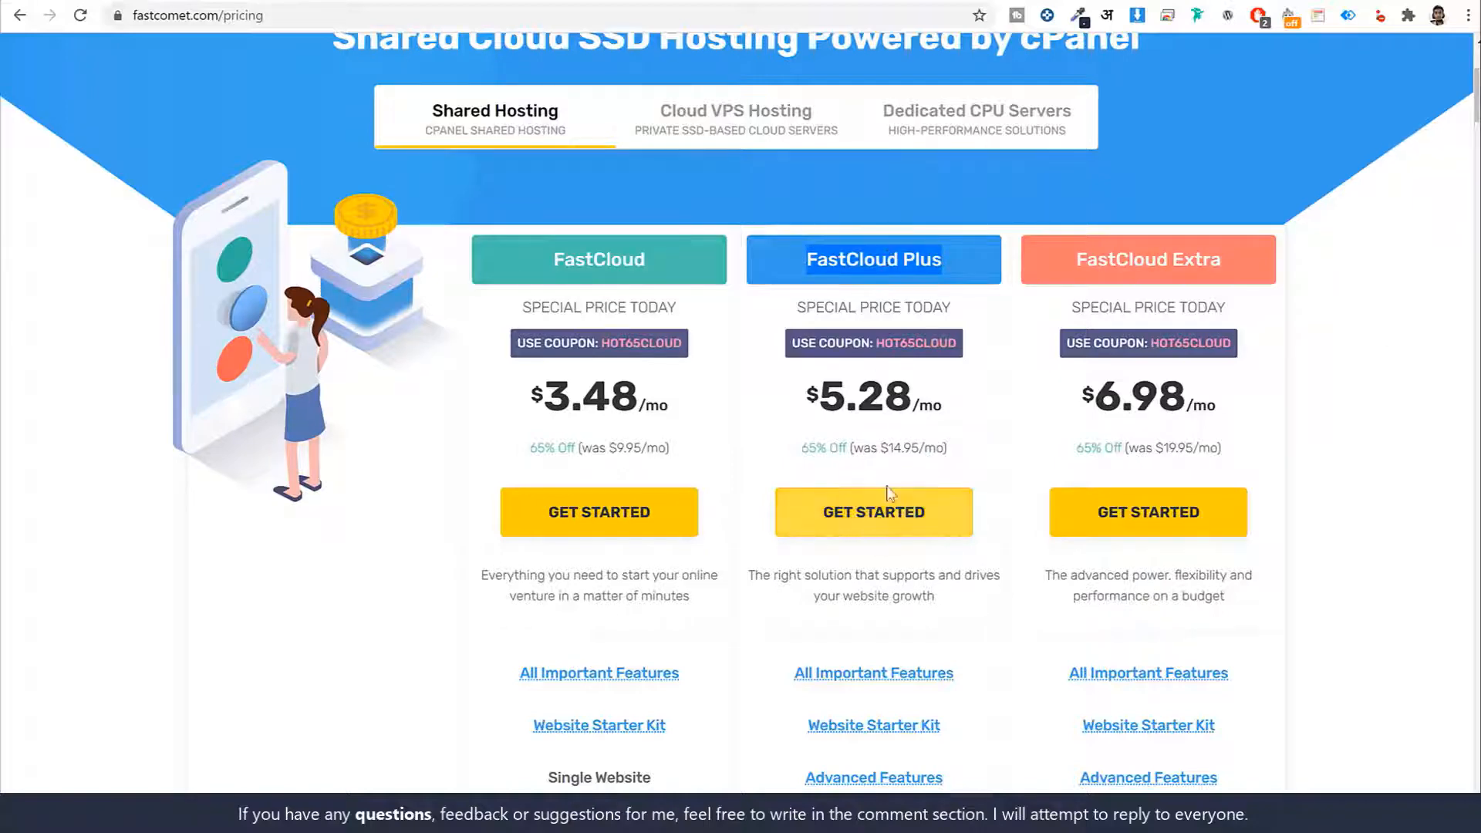
click(892, 523)
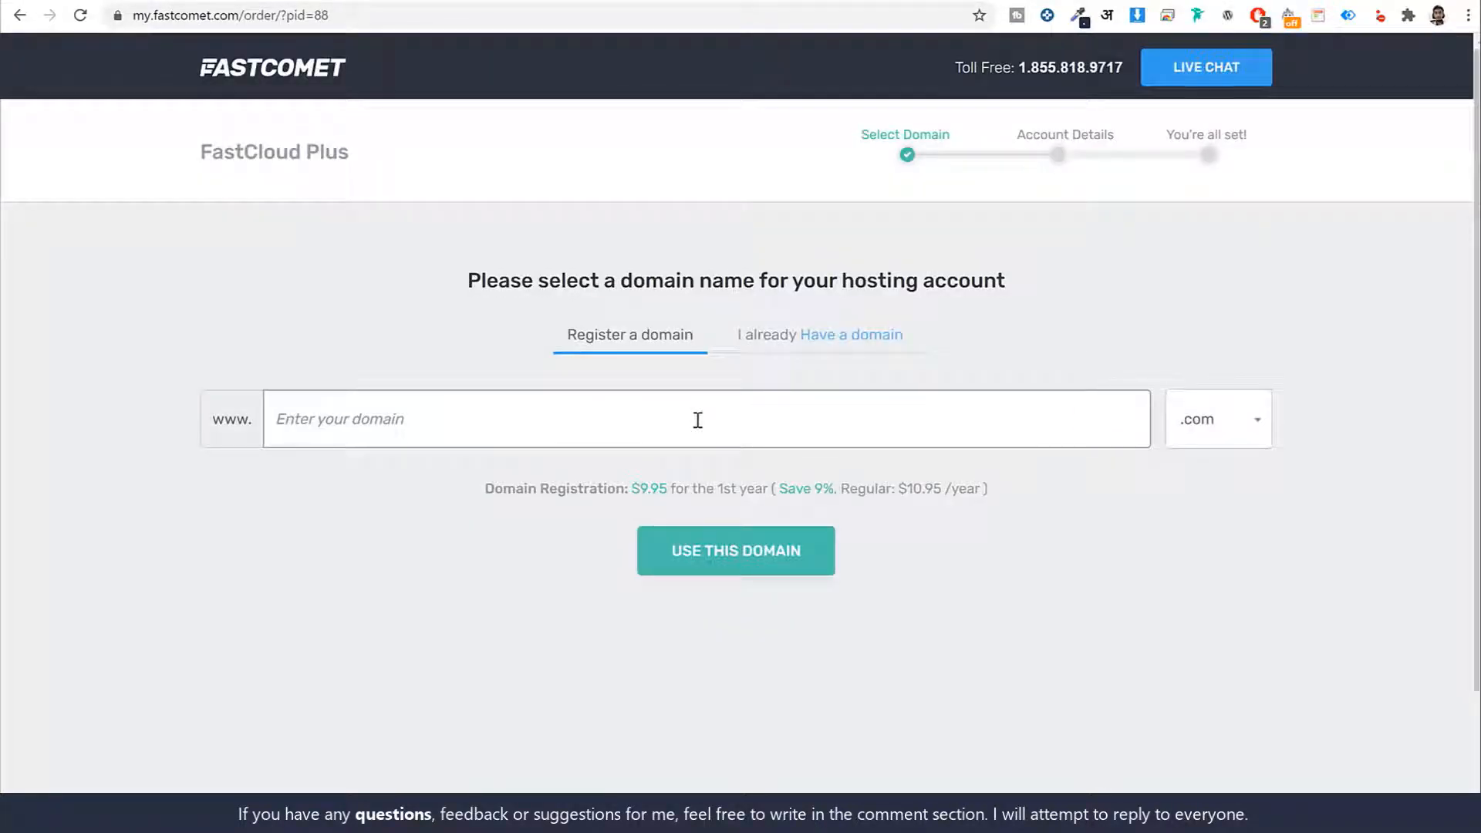
Enter the desired domain name in Register a domain, keeping the .com extension at $9.95
click(741, 424)
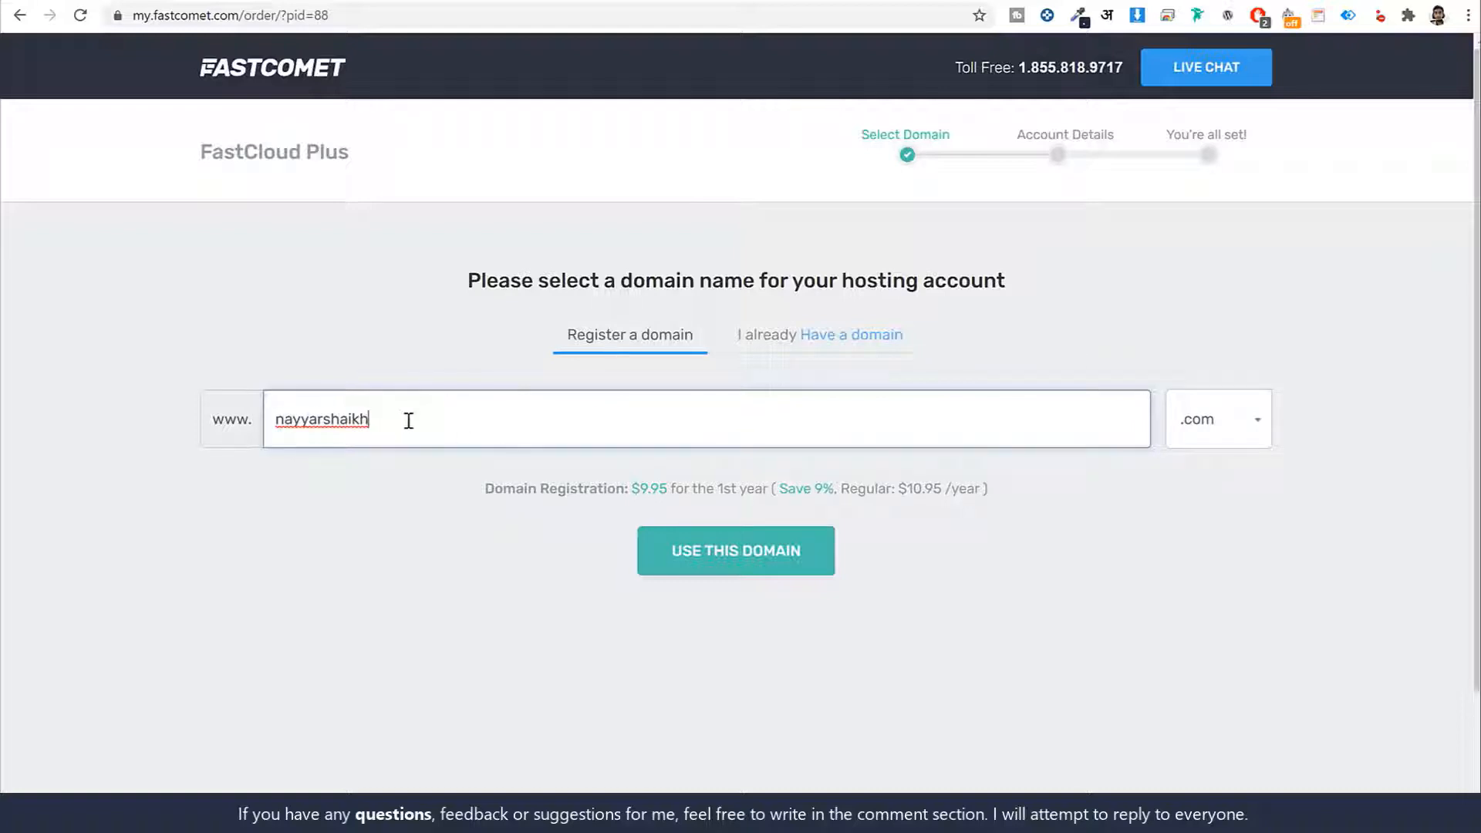
drag(390, 419, 266, 419)
click(589, 411)
scroll(1262, 436, down, 2)
click(1214, 278)
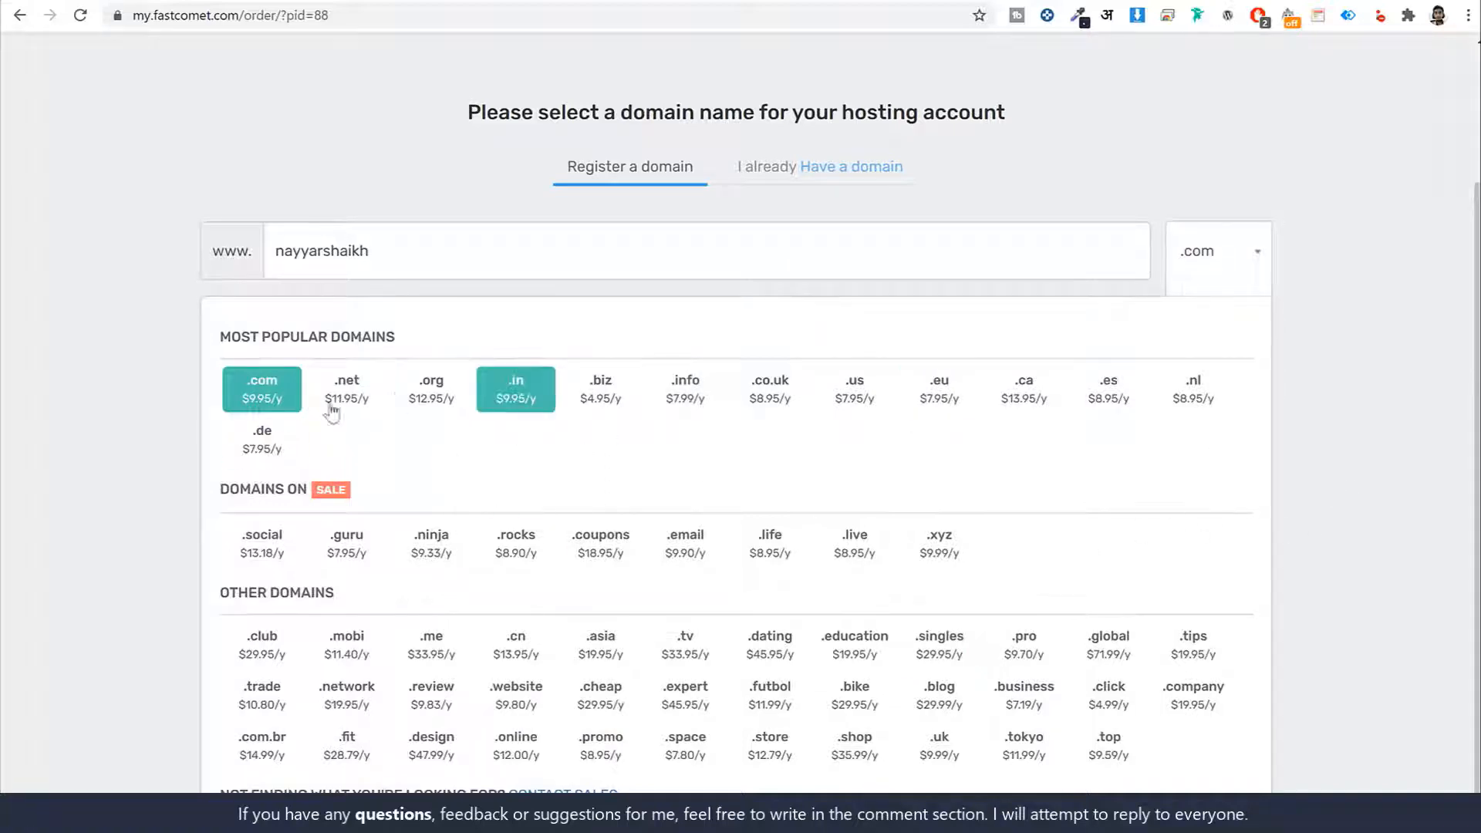
click(264, 406)
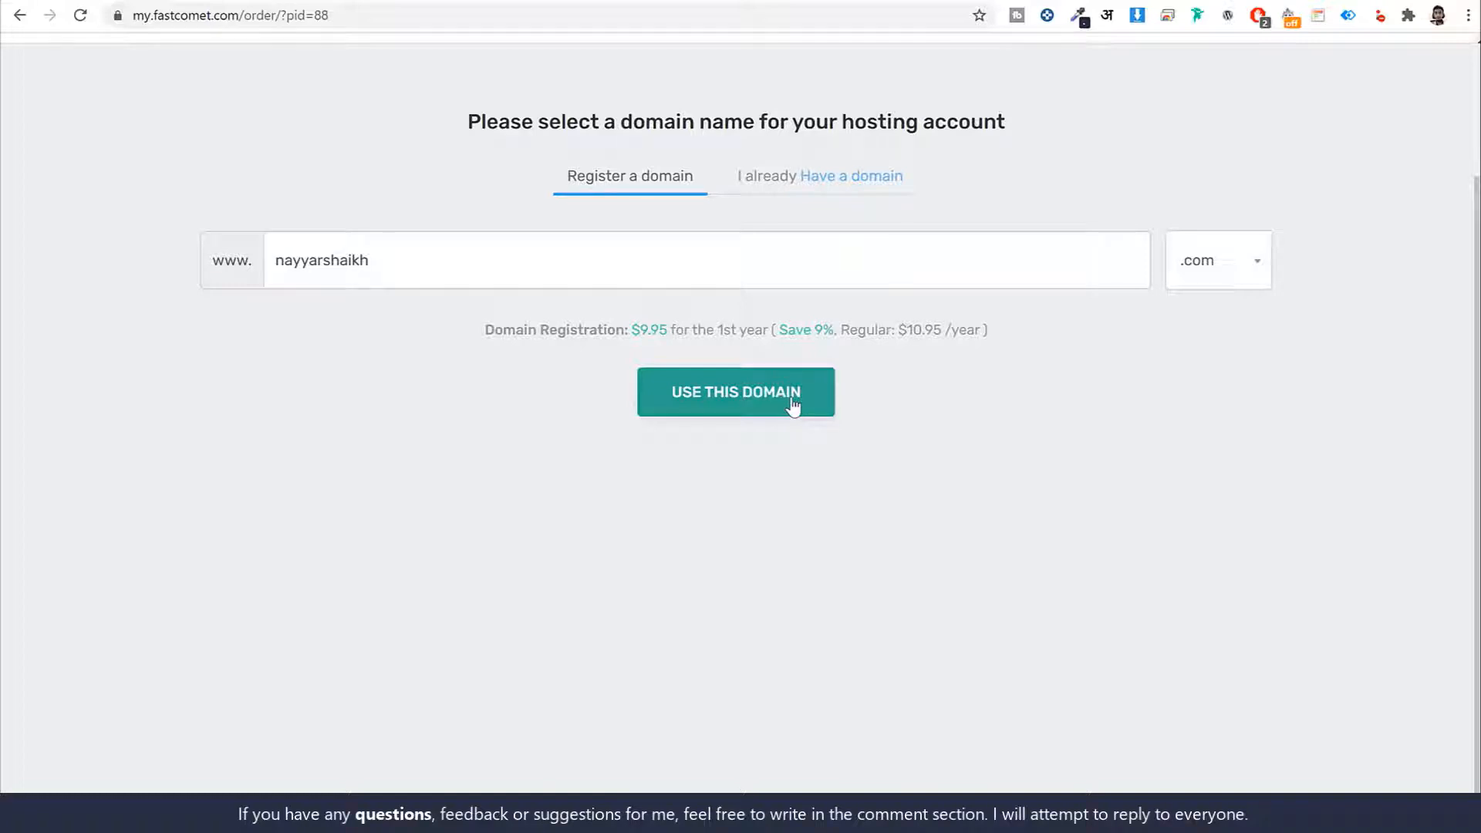
Try the same .com name under 'Have a domain', then return to Register a domain
click(778, 179)
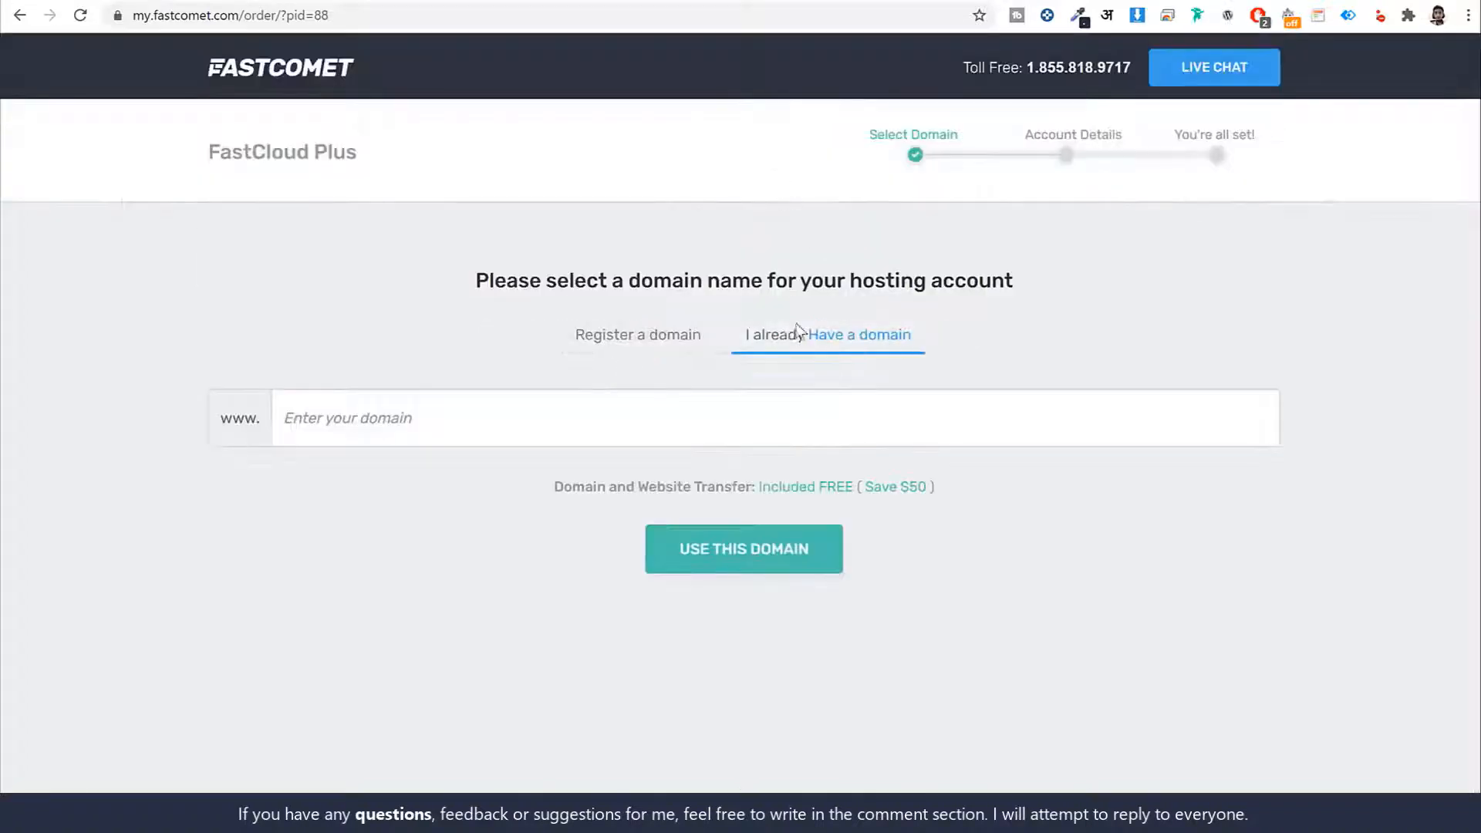
click(880, 414)
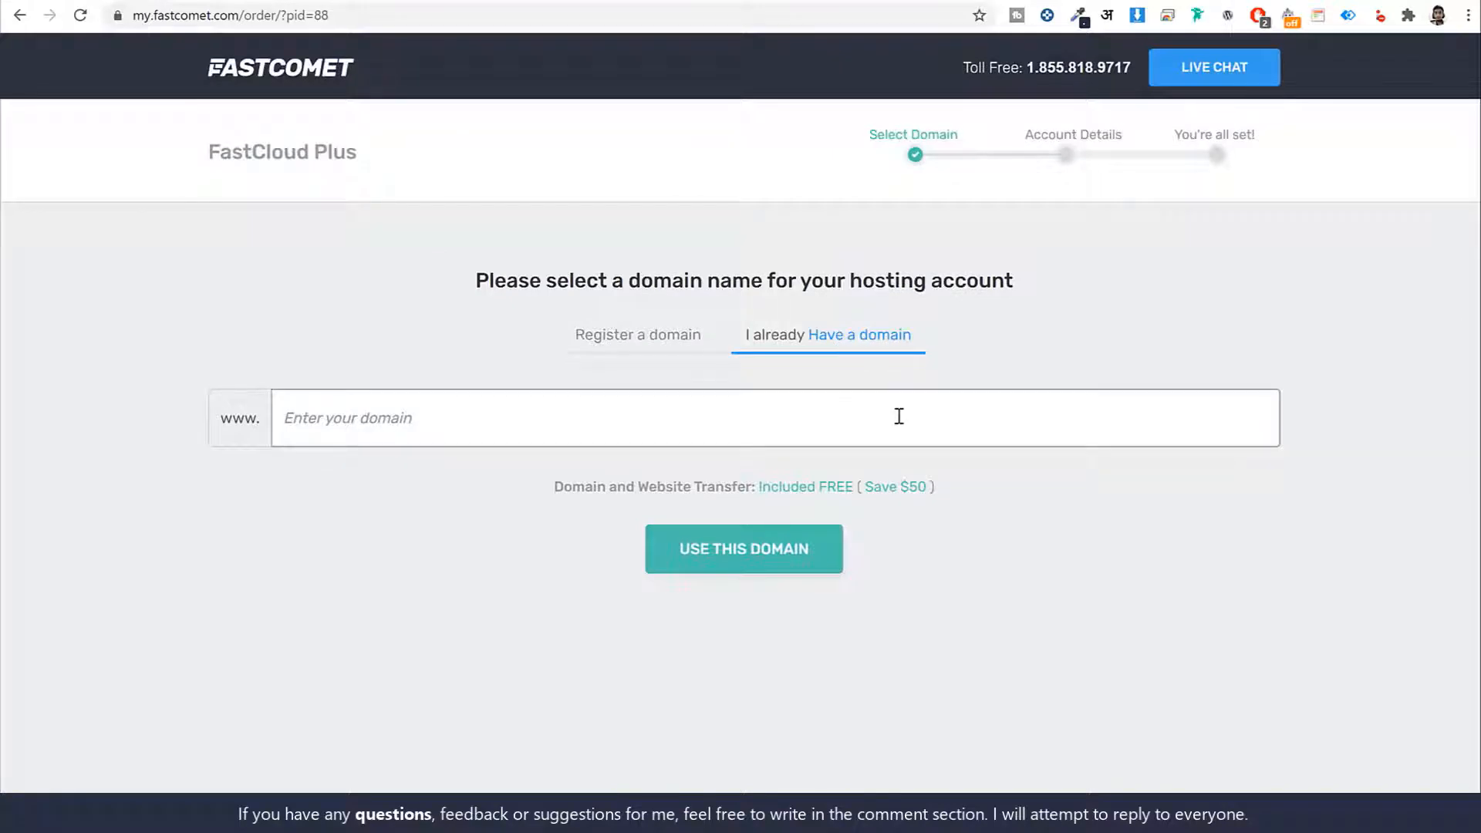
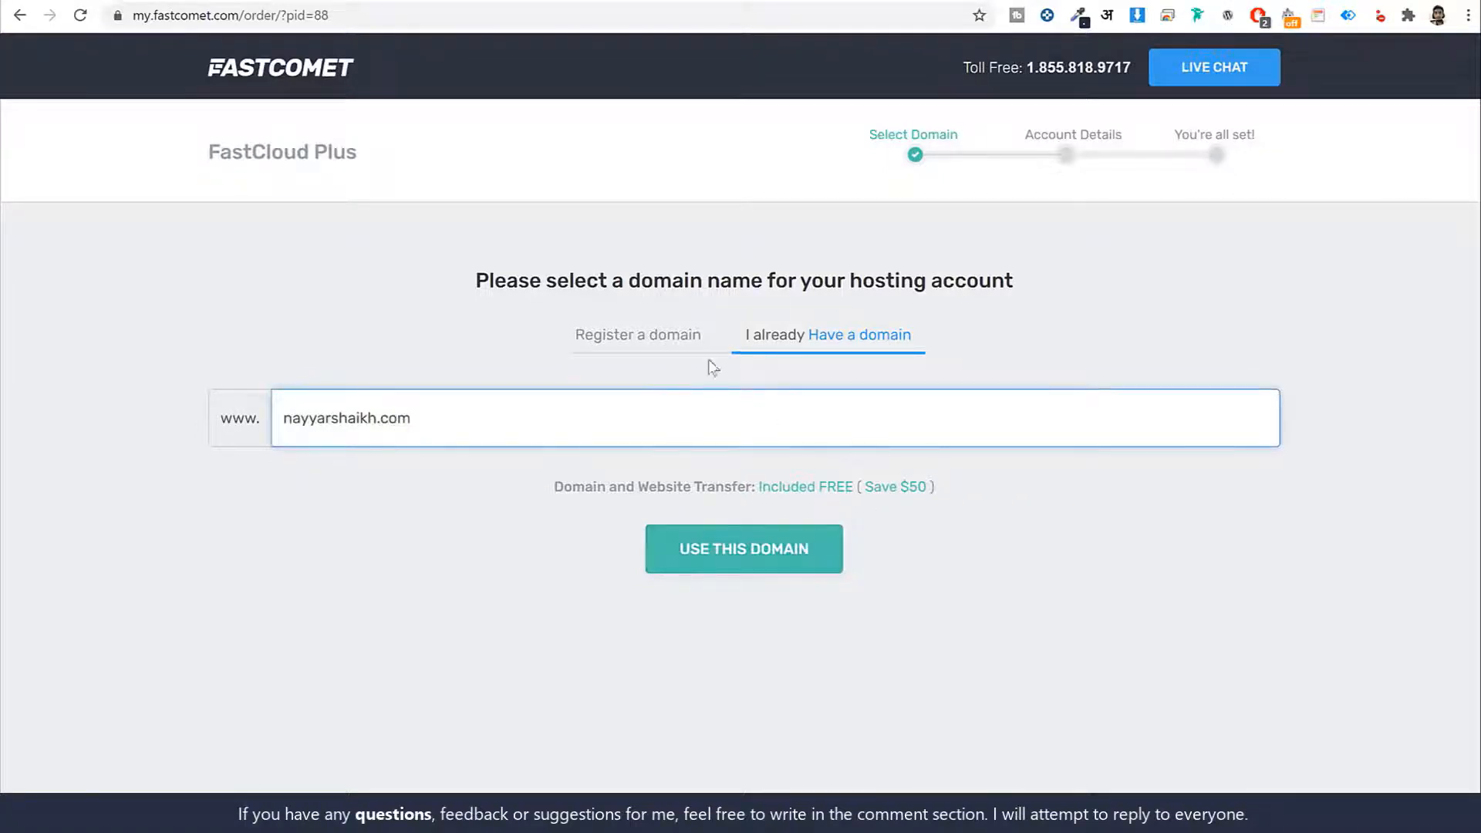
click(657, 340)
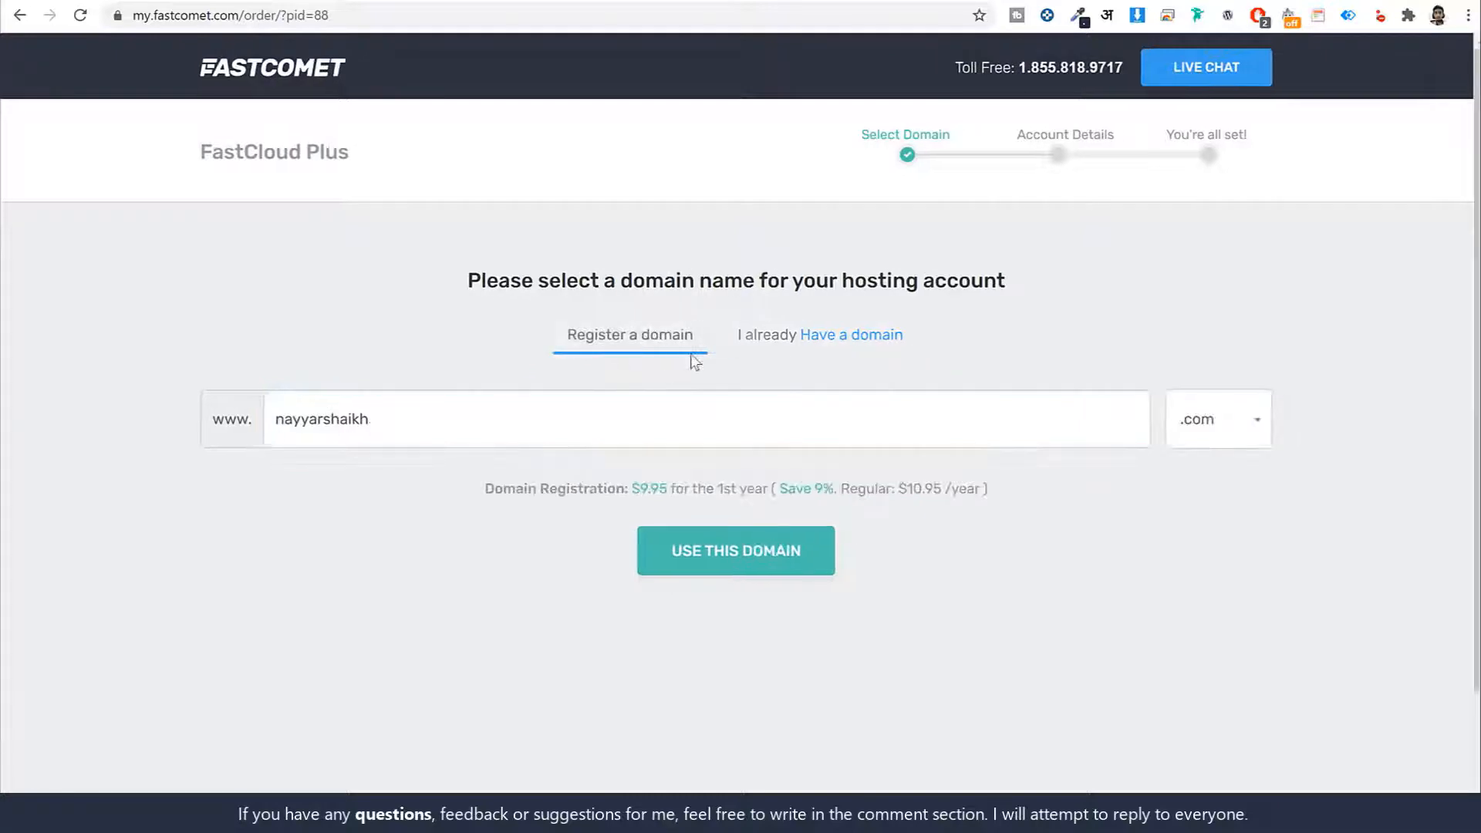
Confirm the .com domain with USE THIS DOMAIN and move down to Account Information
click(786, 554)
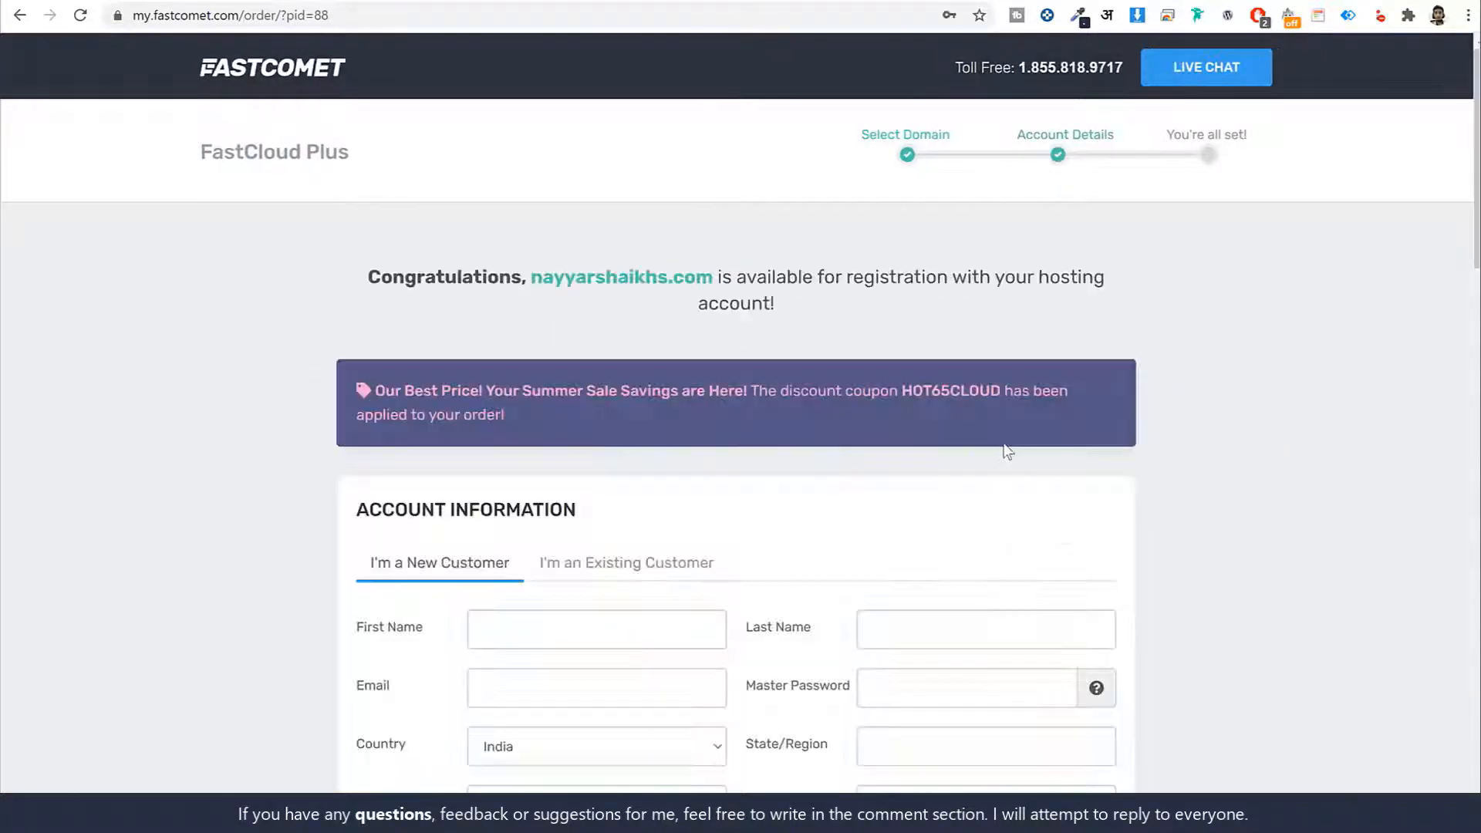
scroll(1266, 418, down, 2)
scroll(1265, 419, down, 3)
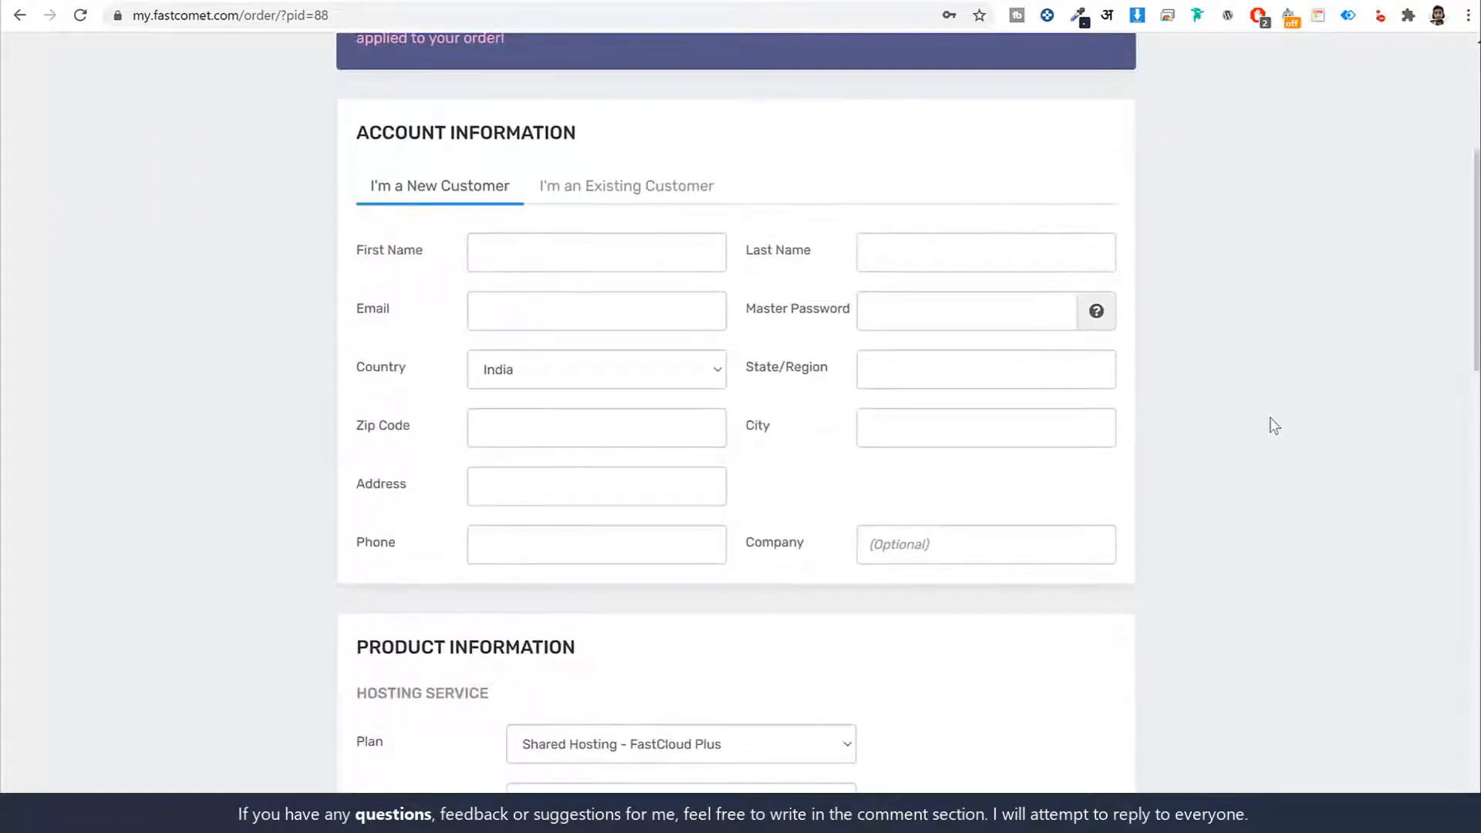
Review the blank Account Information fields: First Name, Email, Master Password, country, state and zip
drag(357, 130, 599, 132)
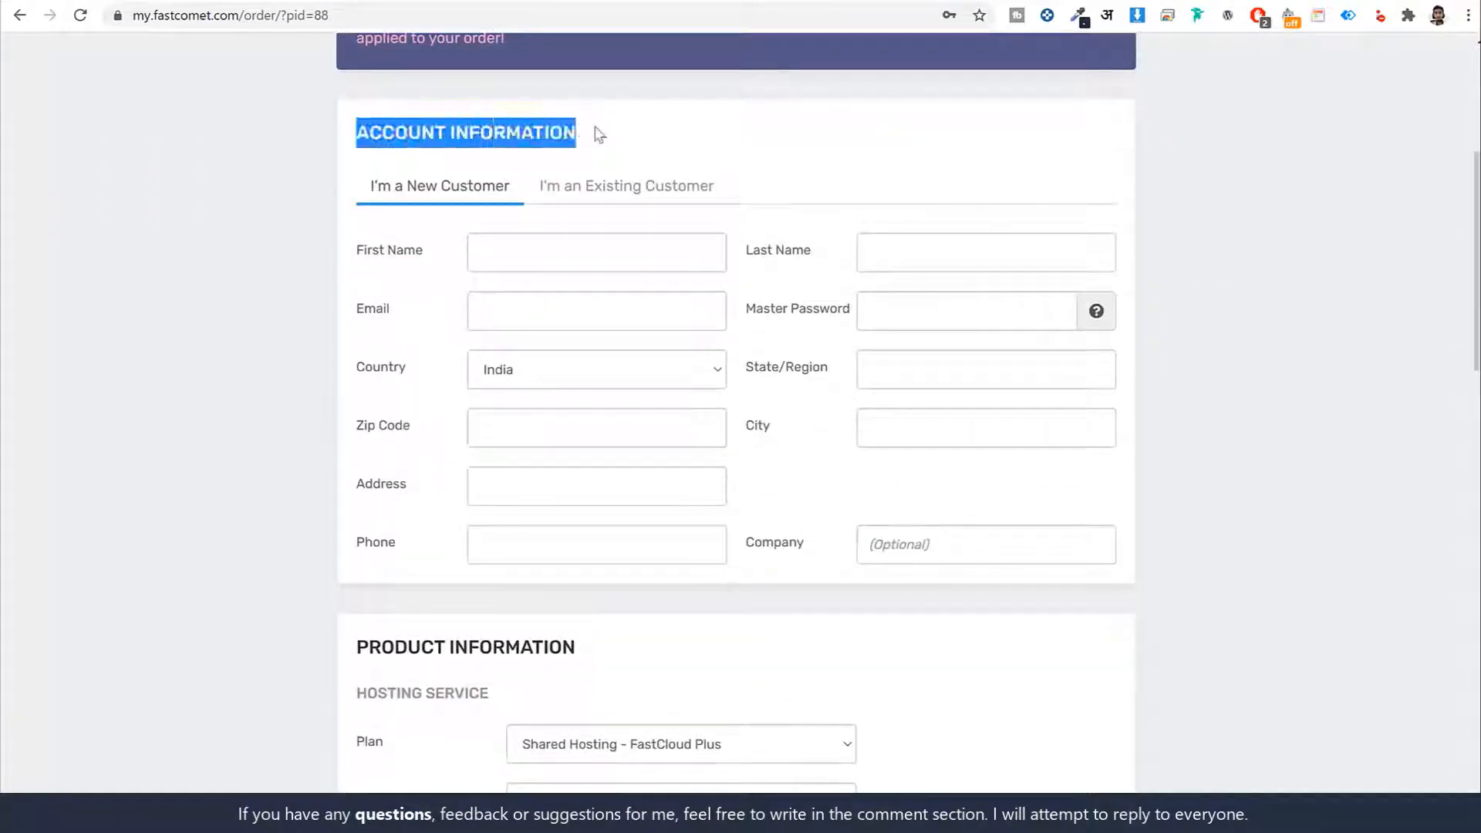
click(598, 132)
click(511, 244)
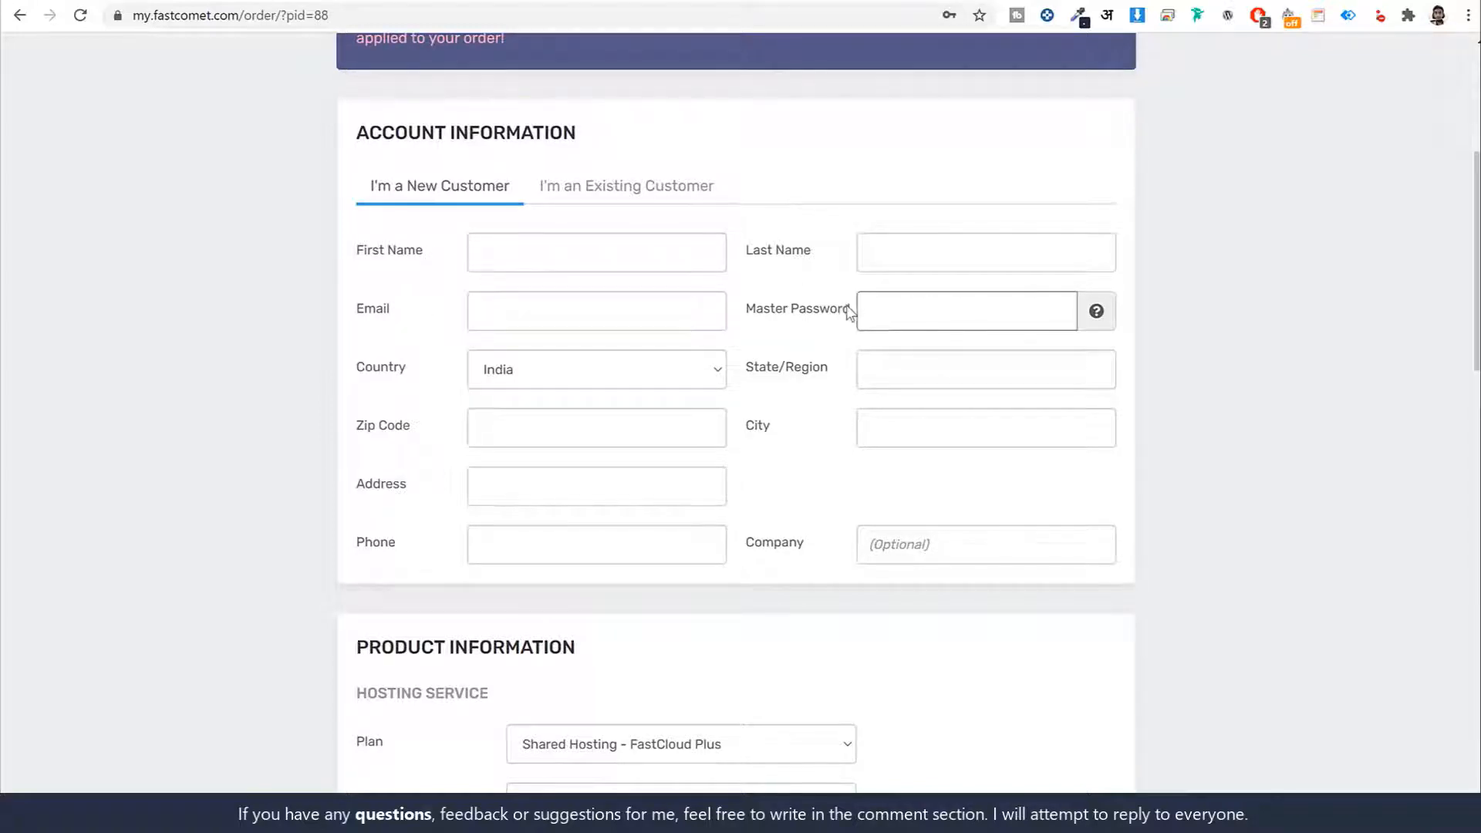
drag(851, 308, 744, 308)
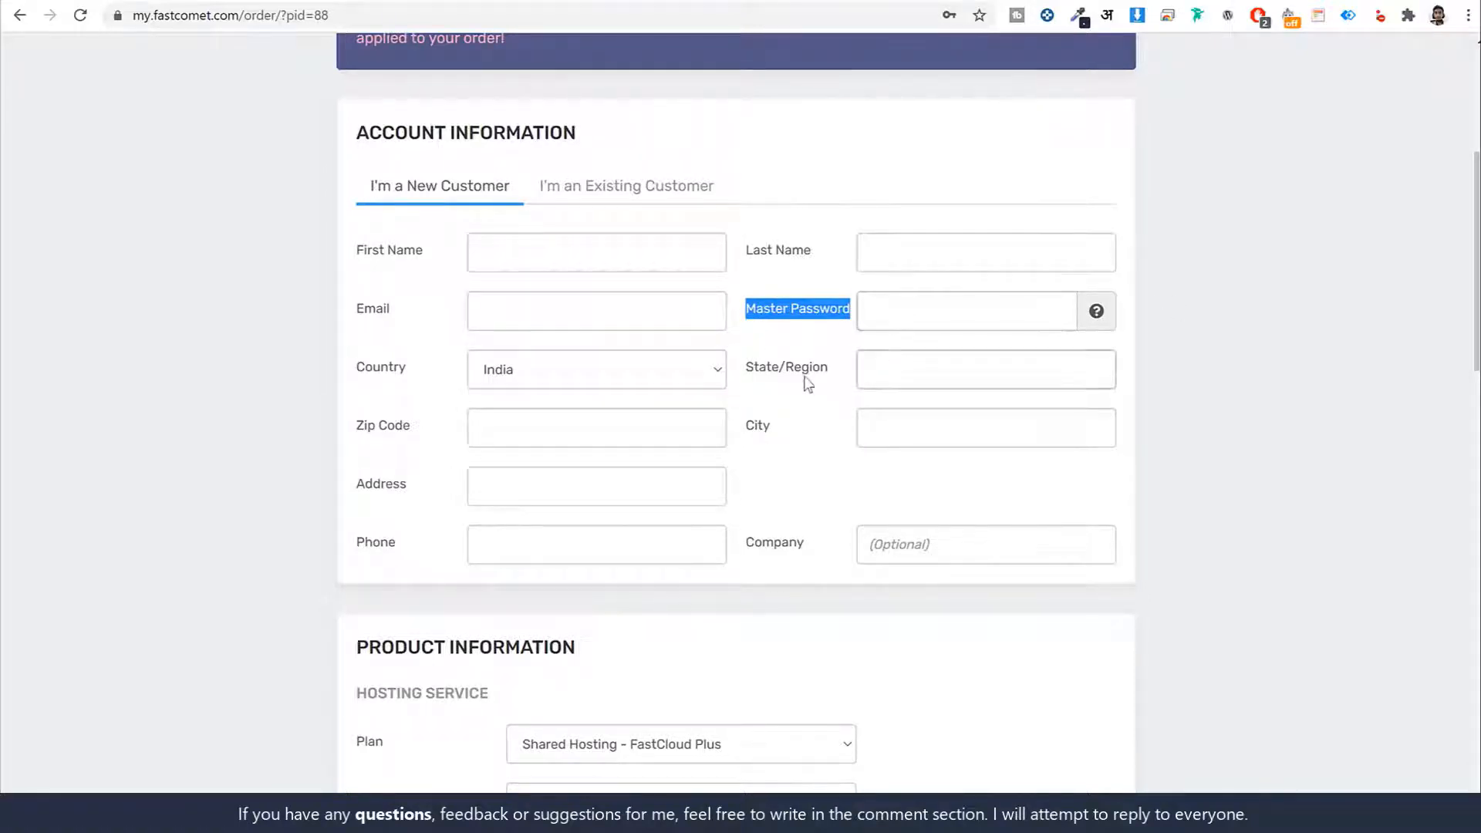
drag(348, 365, 427, 429)
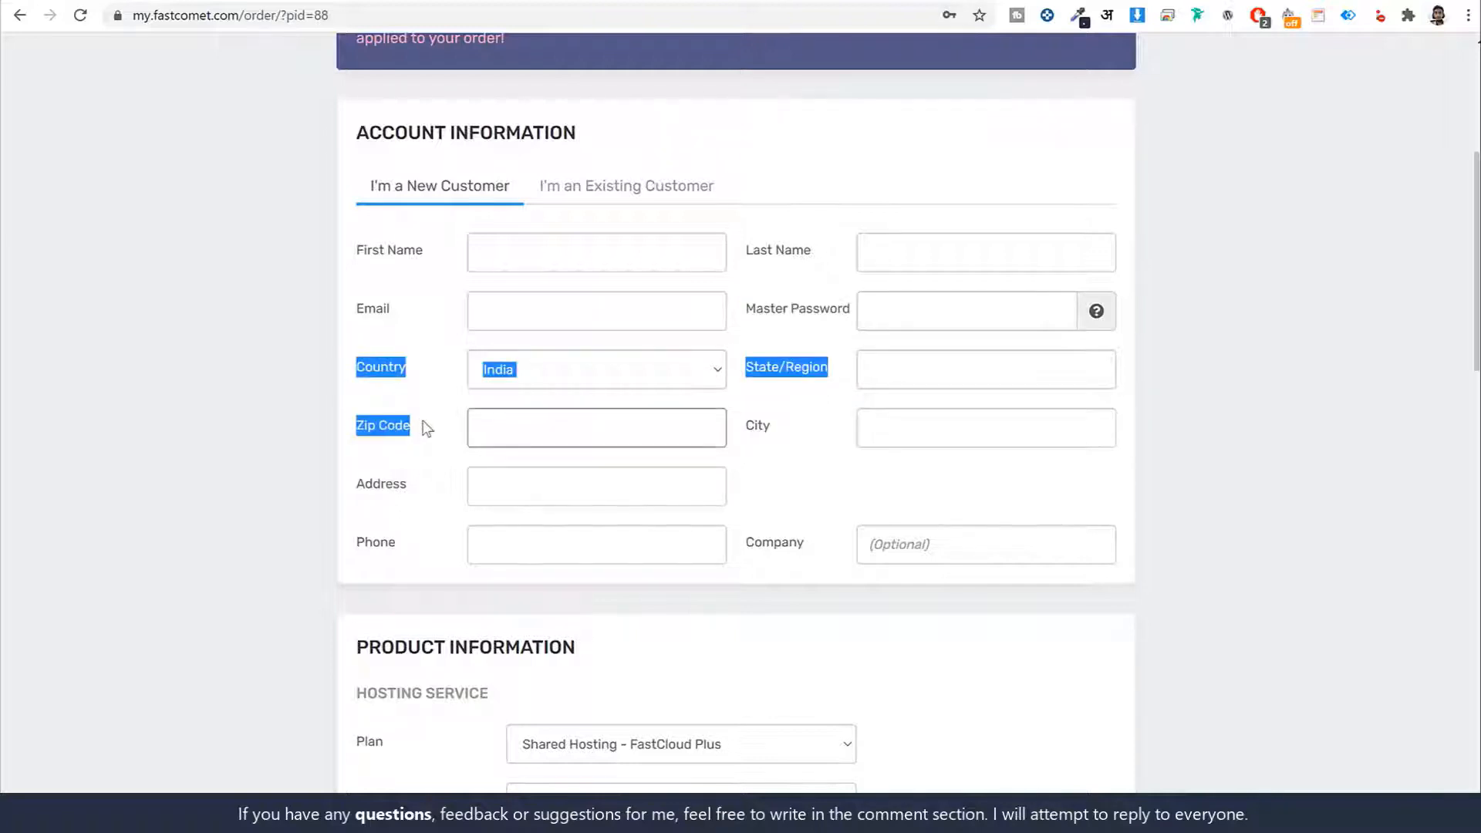
click(423, 425)
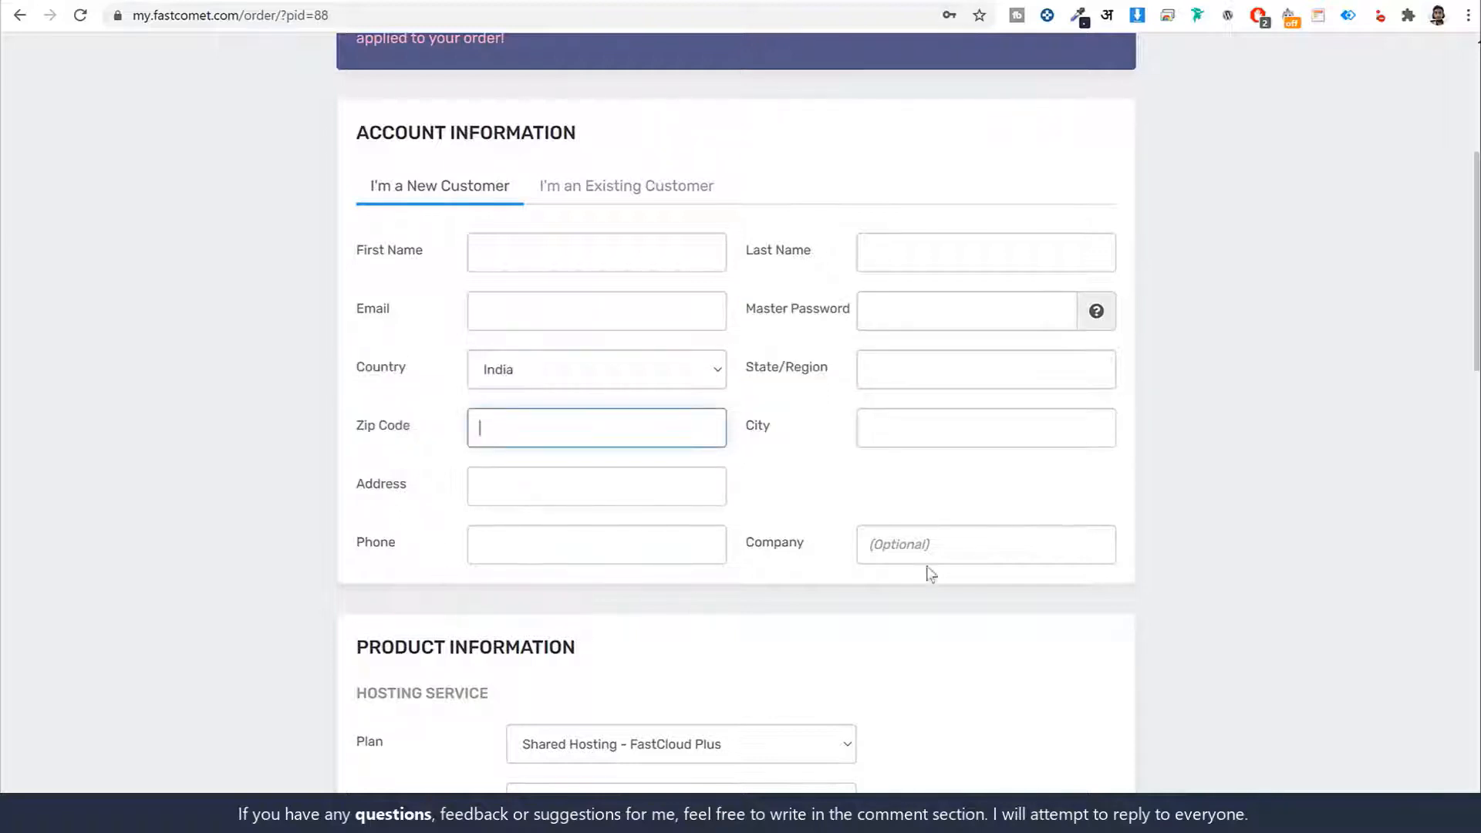
click(810, 443)
drag(390, 311, 357, 311)
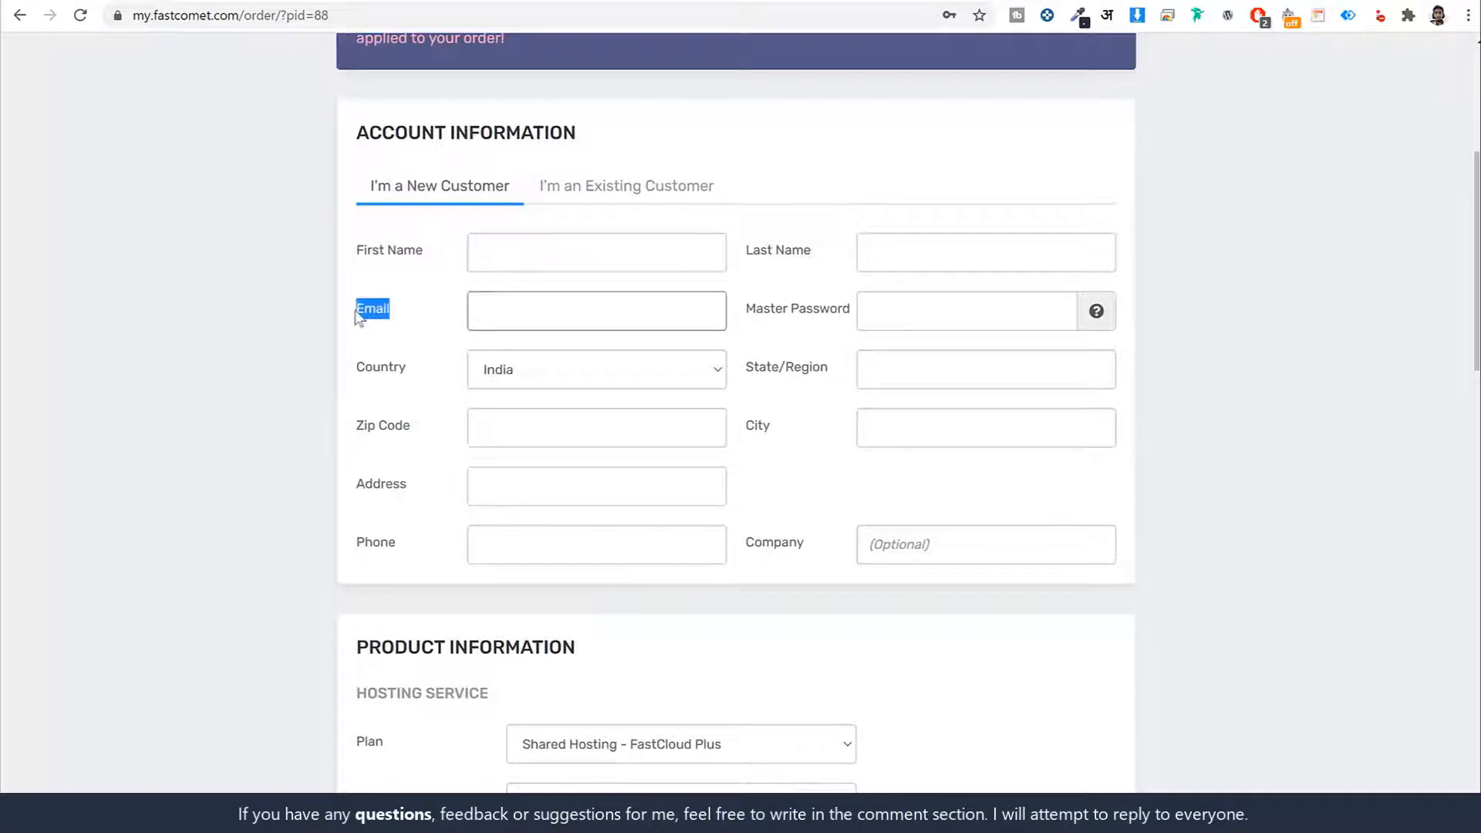
drag(849, 311, 736, 313)
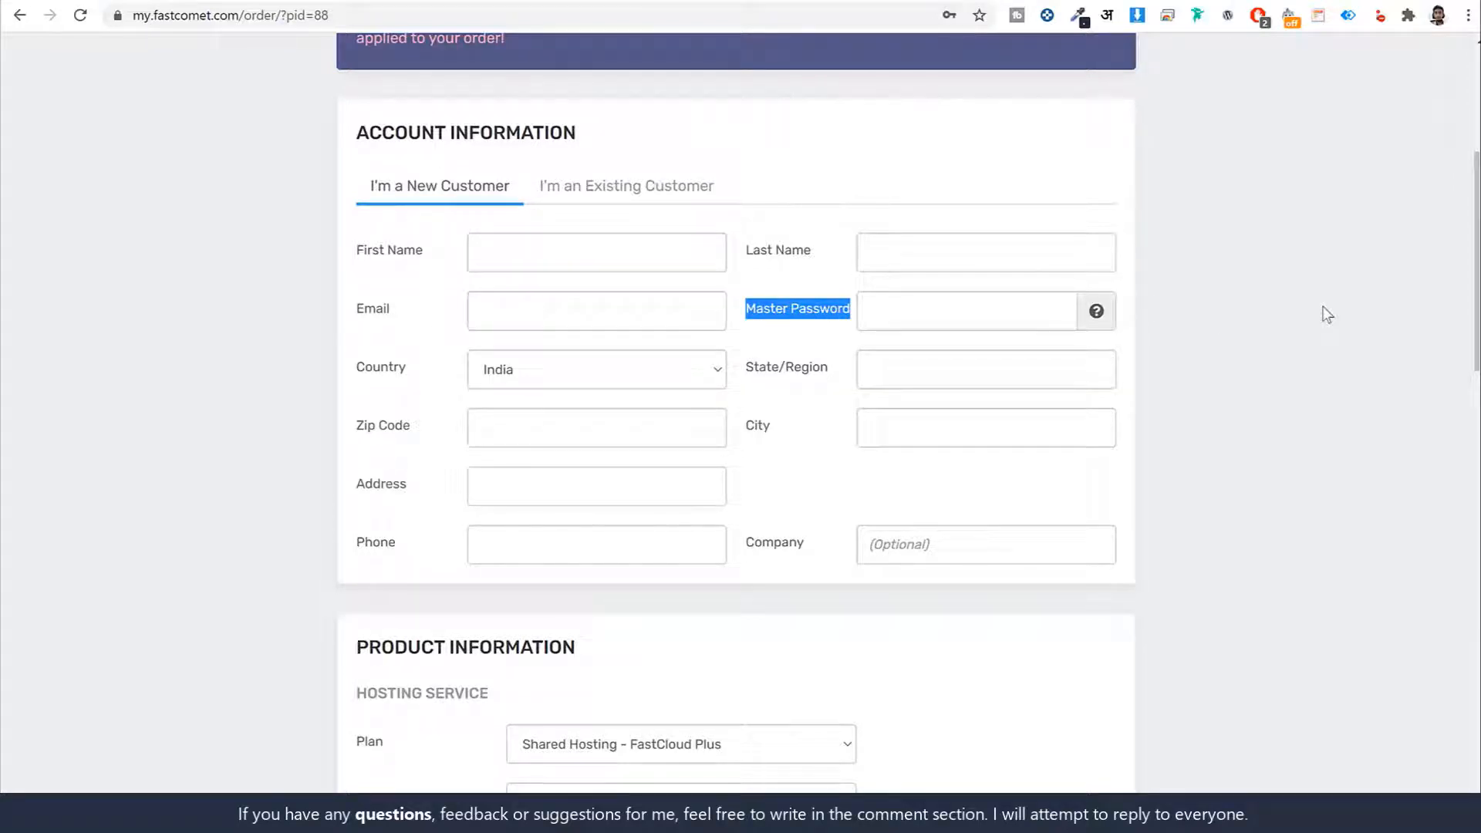
drag(373, 327, 473, 331)
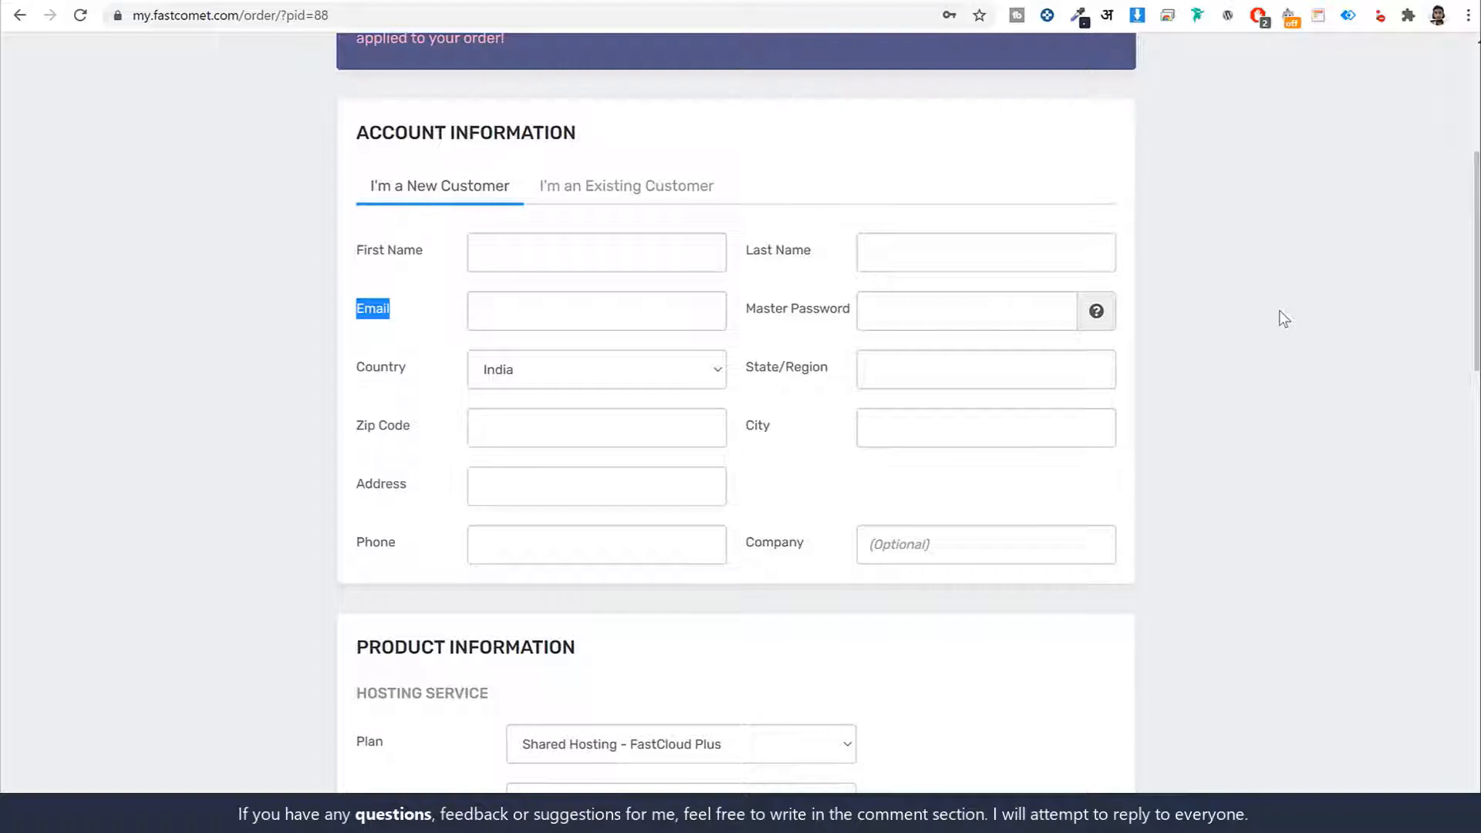
Scroll past Product Information and Extras and choose PayPal as the payment method
scroll(1255, 448, down, 5)
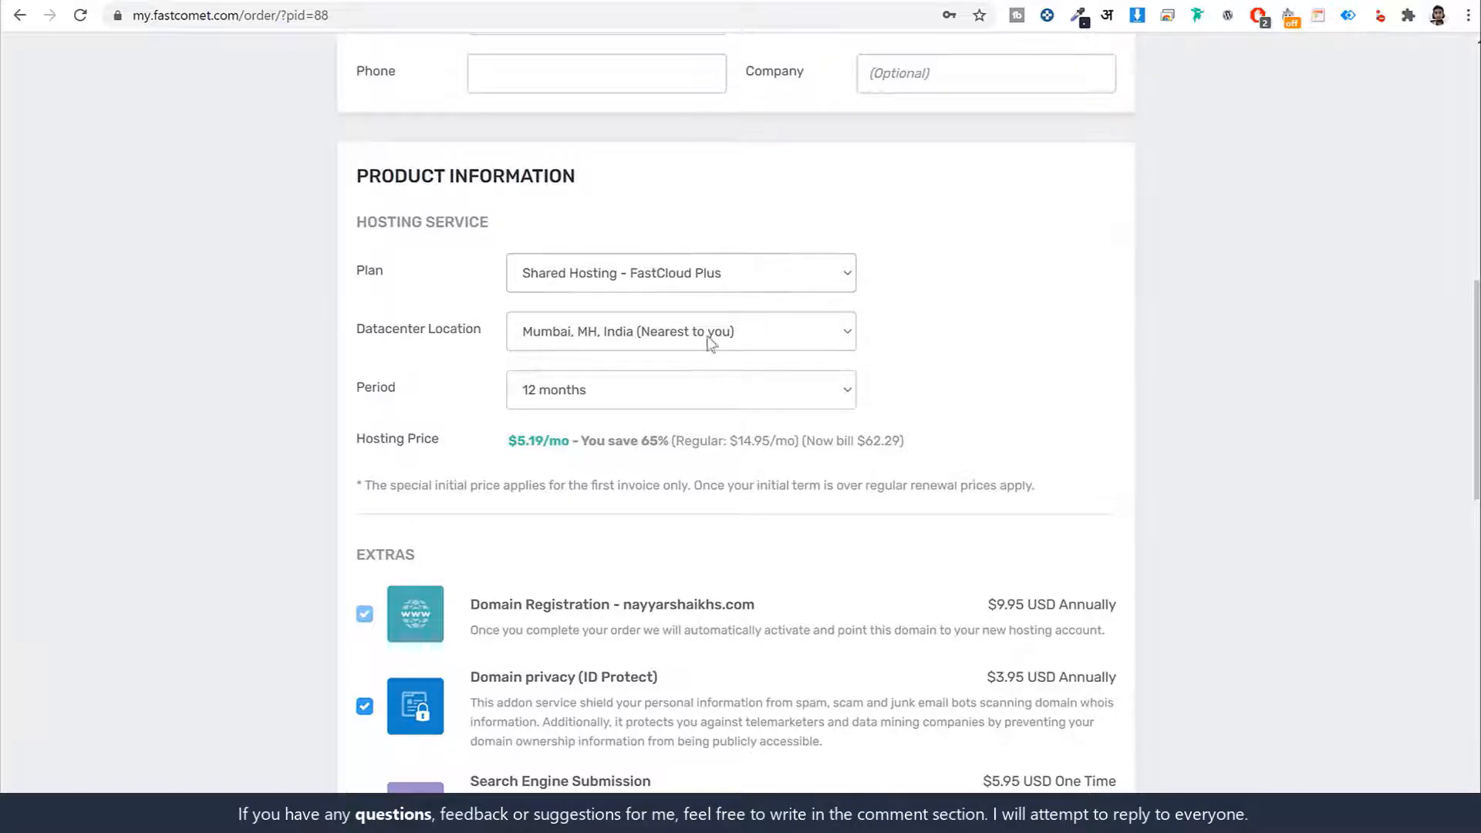
scroll(725, 448, down, 5)
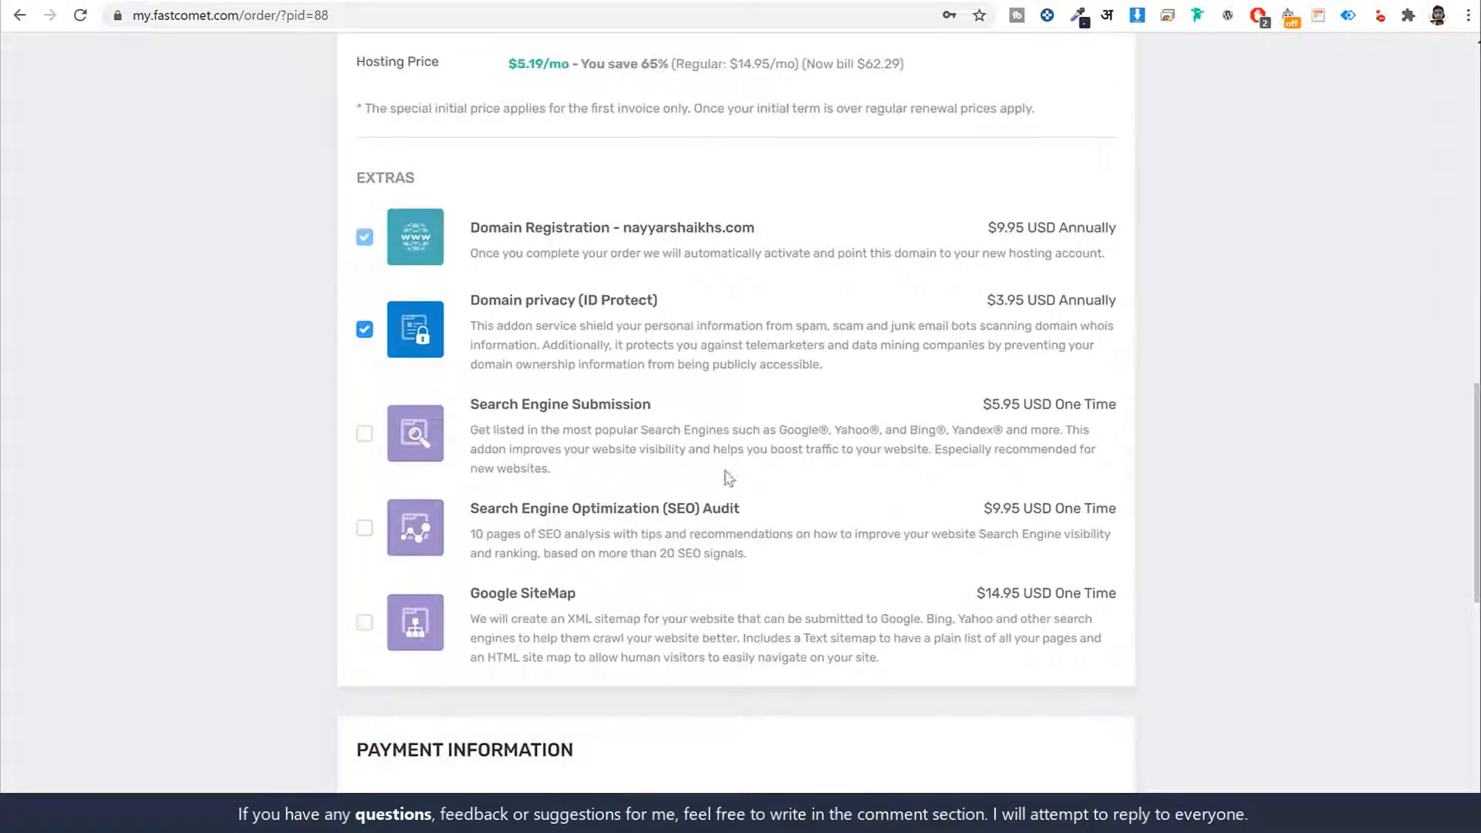
scroll(805, 473, down, 2)
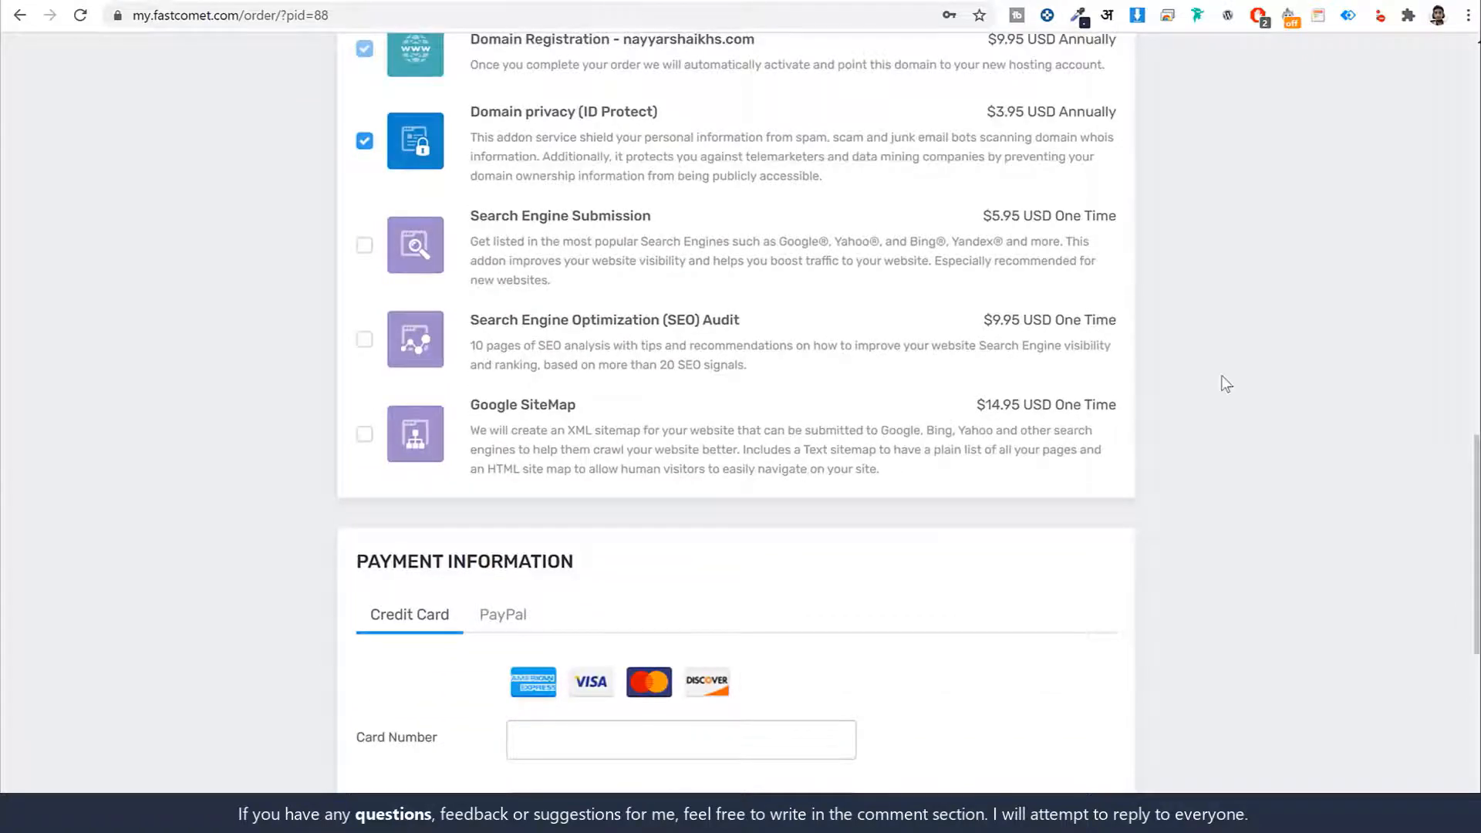
scroll(1232, 398, down, 1)
scroll(1232, 397, down, 3)
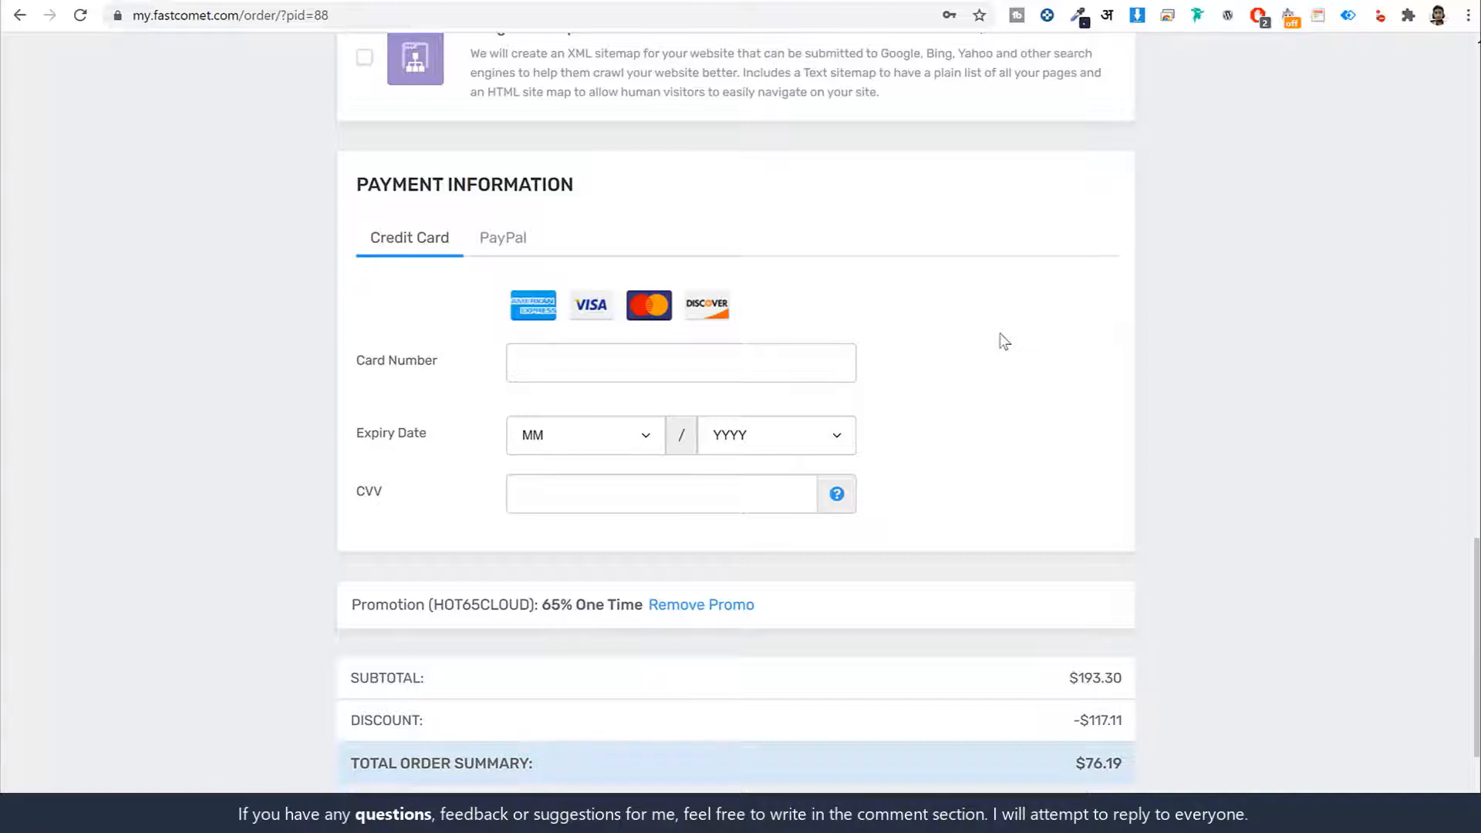
click(511, 248)
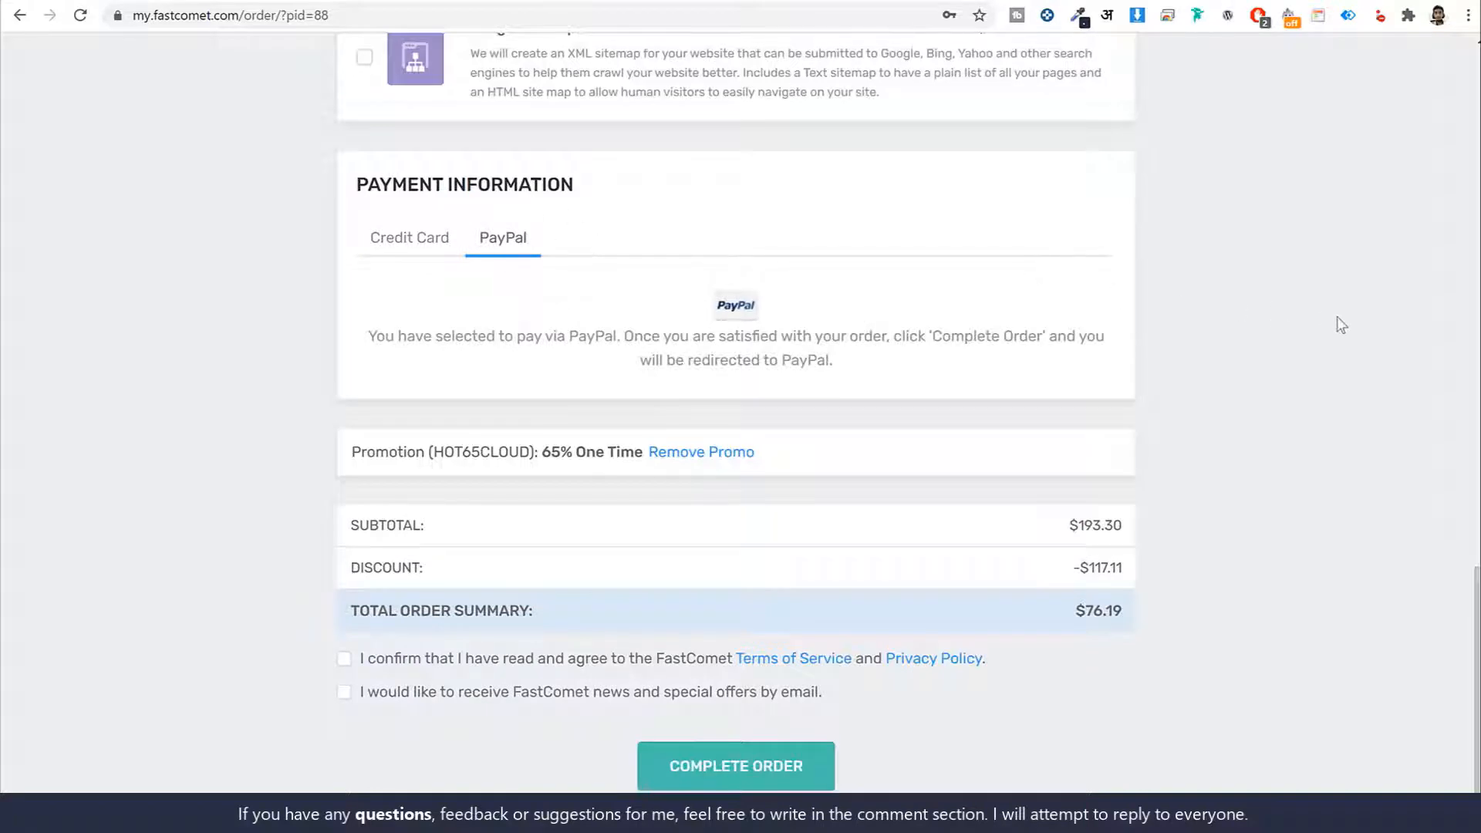
Accept the terms, opt in to news and offers, and complete the $76.19 order
scroll(1375, 472, down, 1)
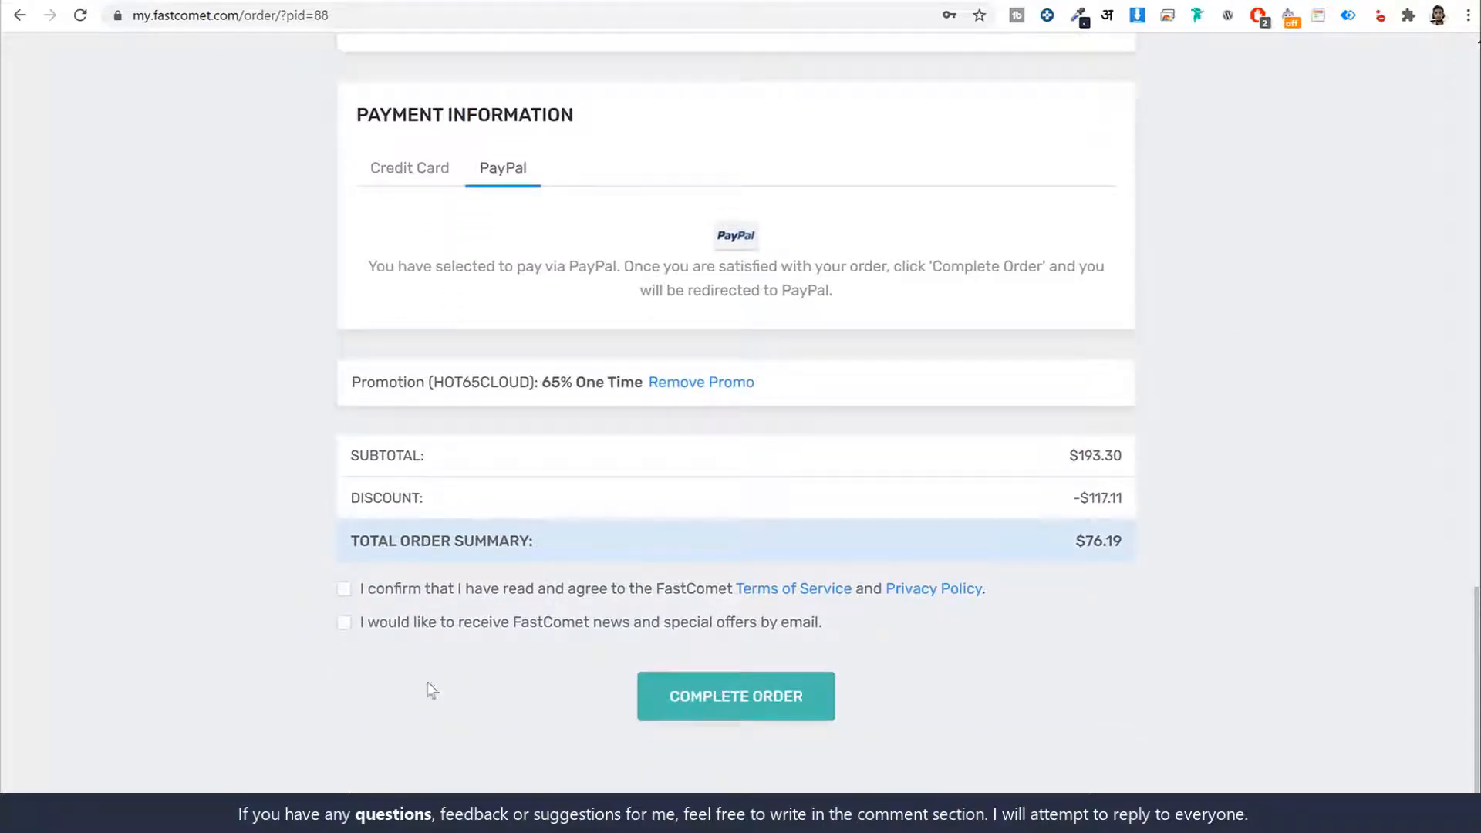
click(363, 588)
click(365, 622)
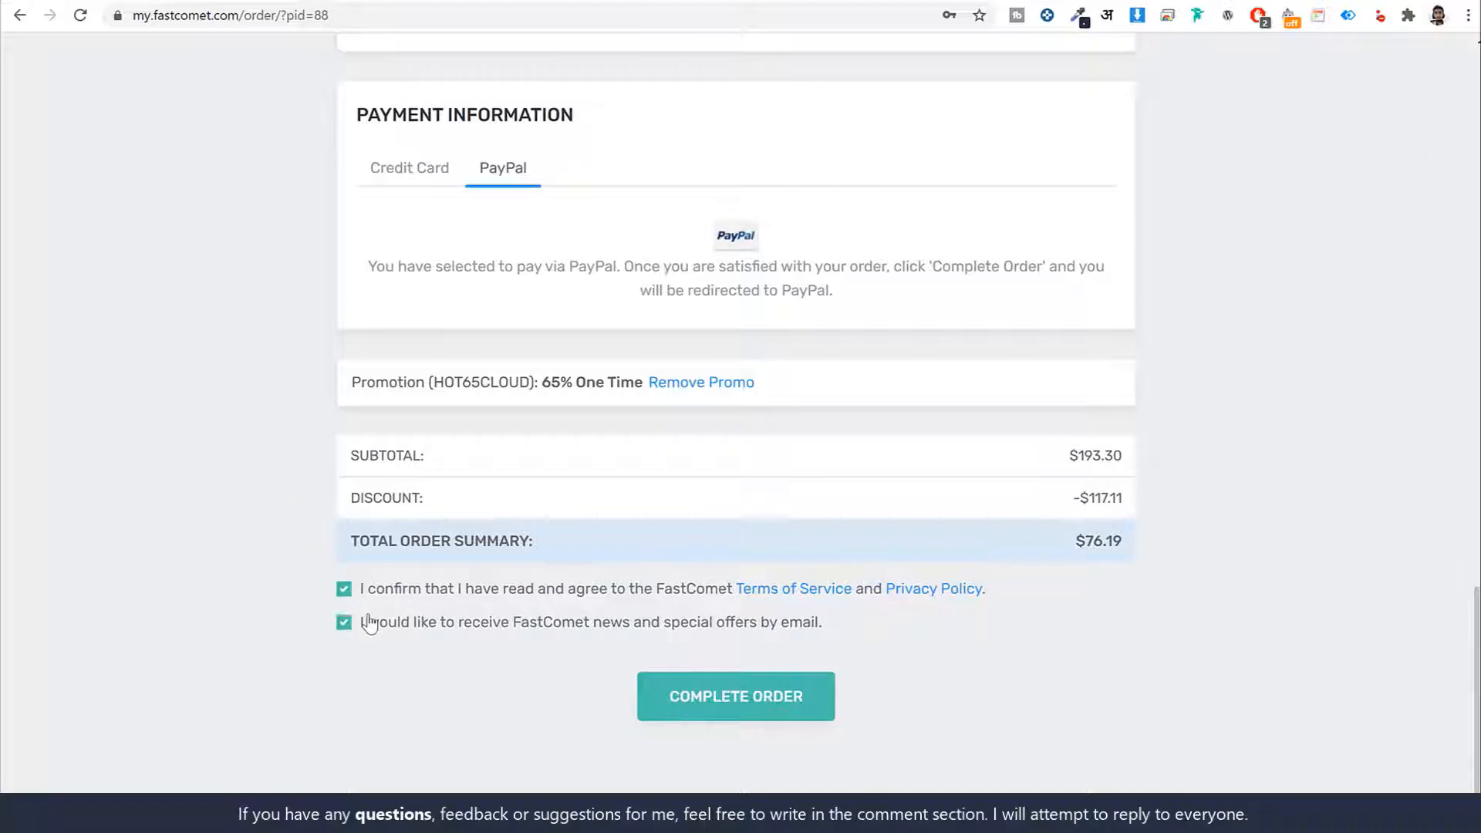
click(725, 696)
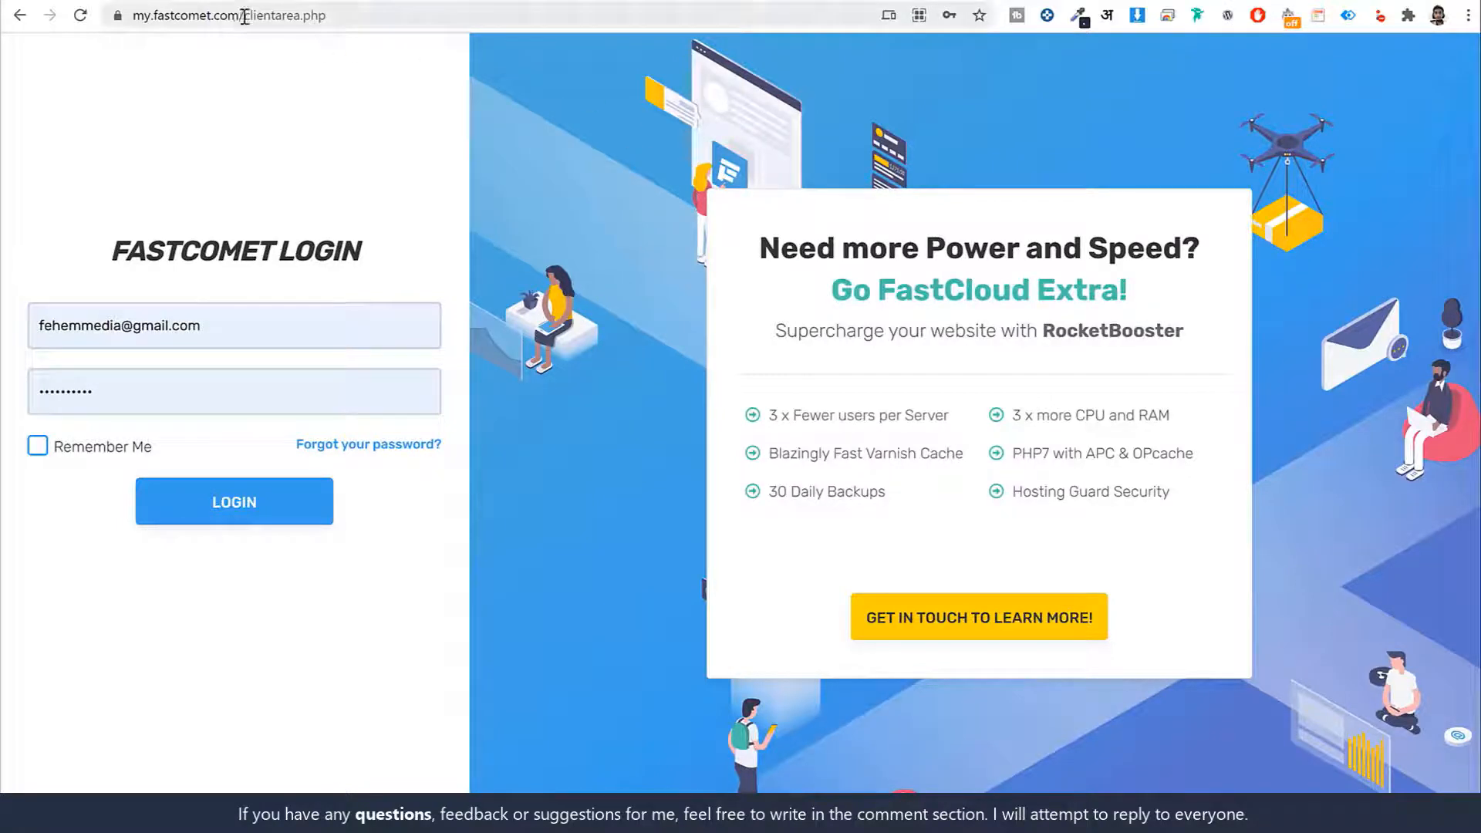
drag(245, 16, 130, 16)
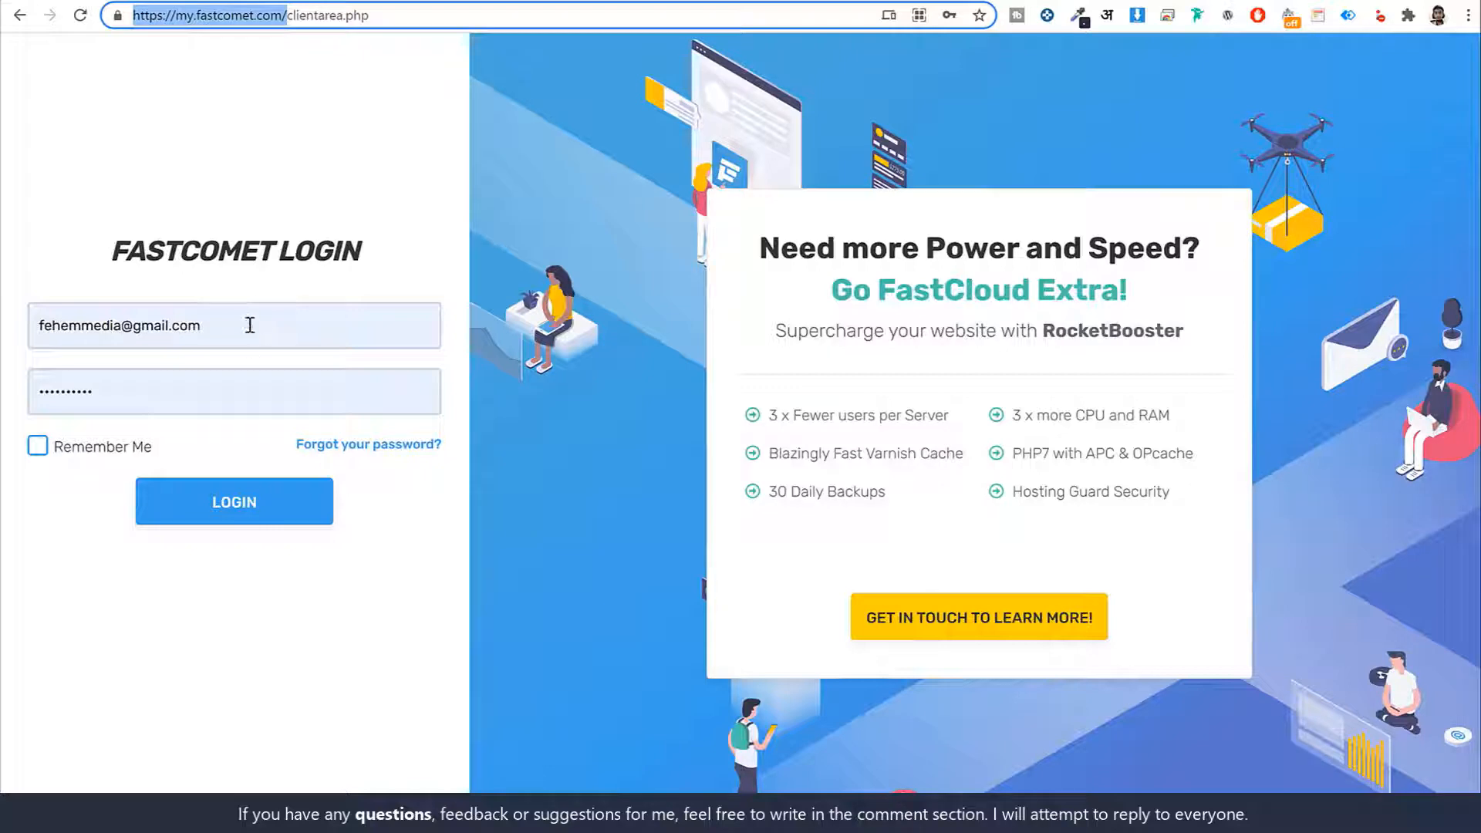
Sign in to the client area and open Support Tickets to reach the Departments list
click(235, 505)
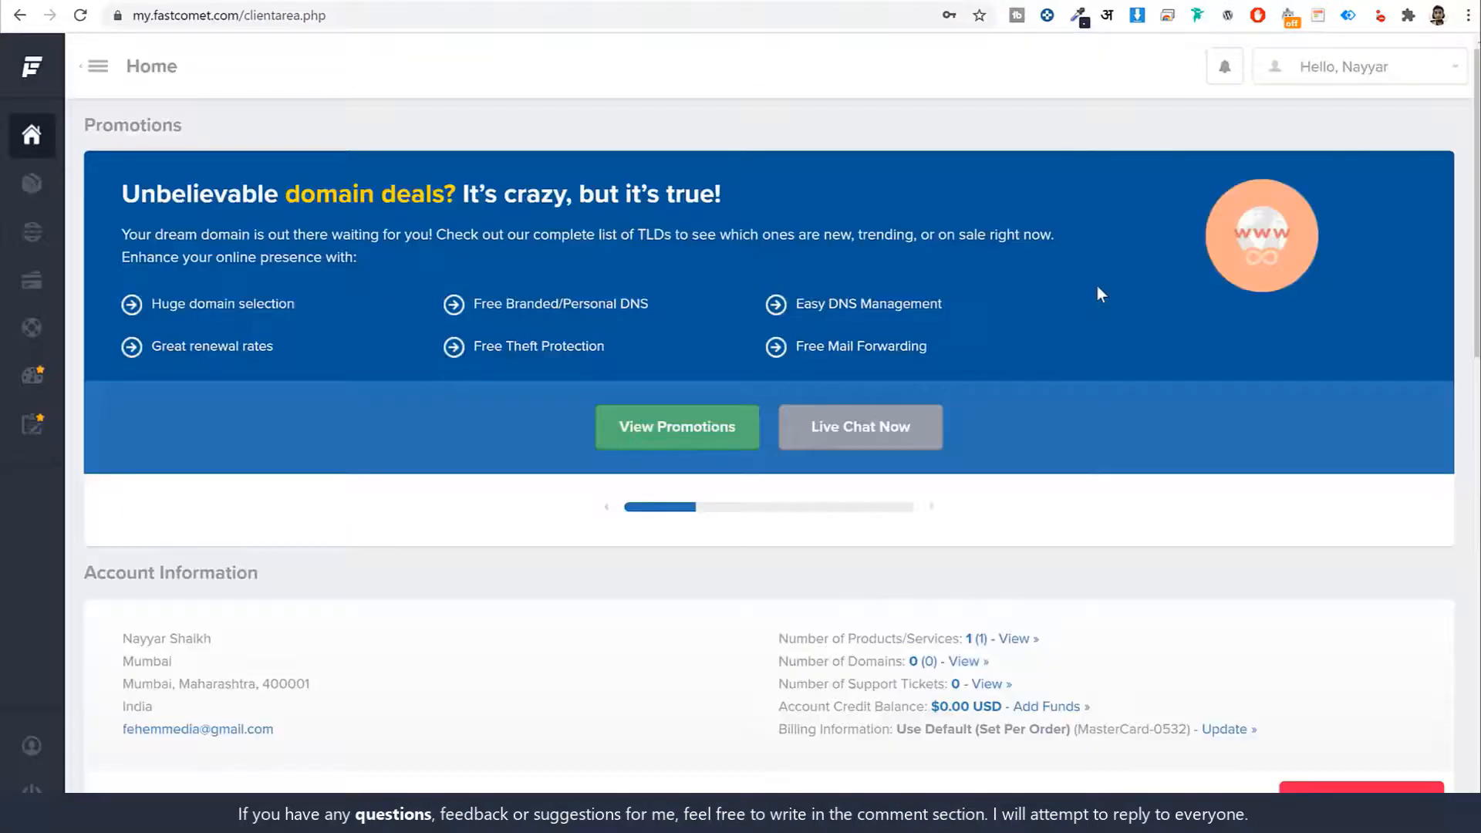
scroll(1047, 364, down, 15)
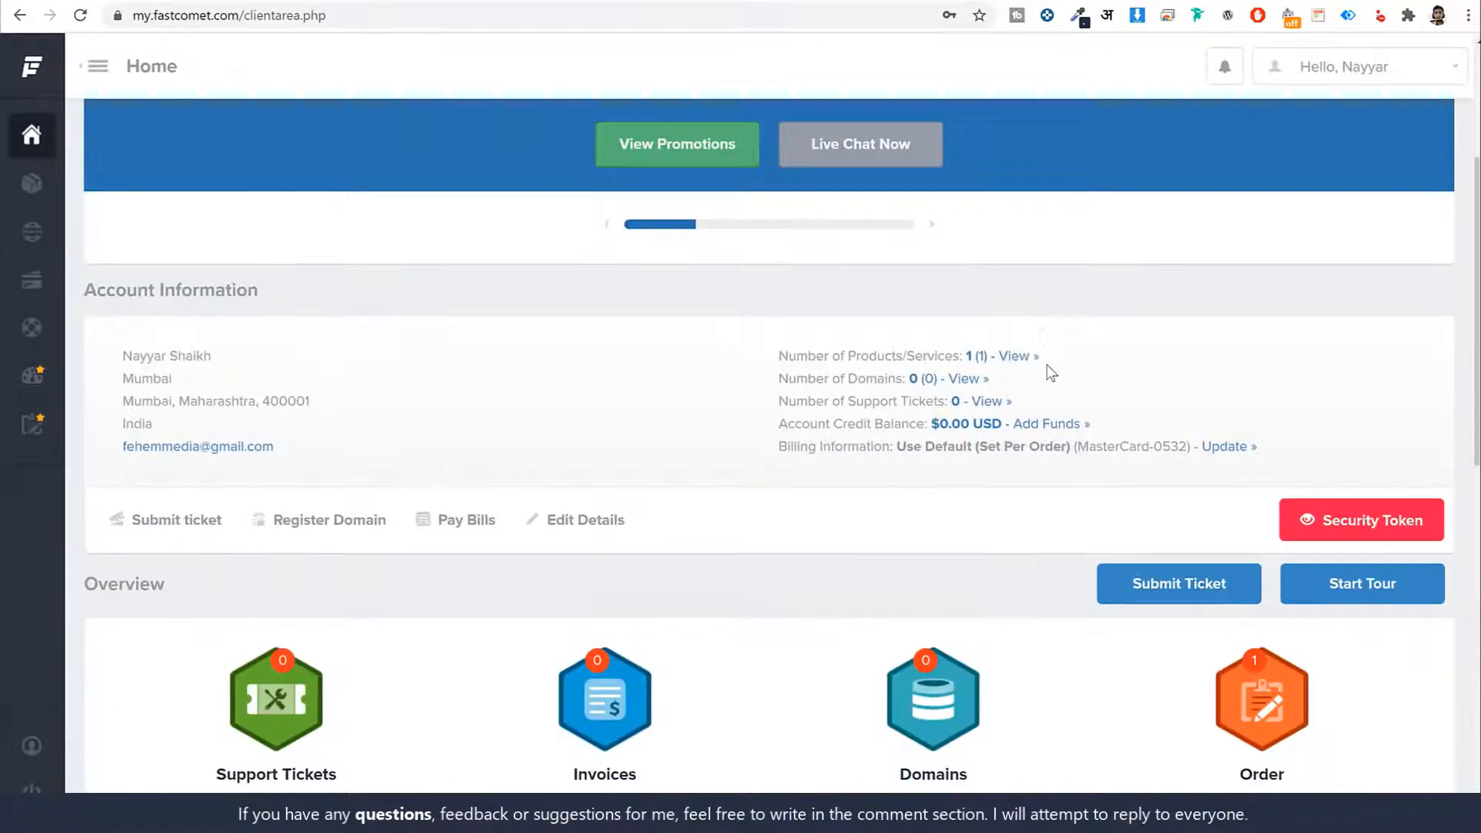
scroll(1044, 376, up, 12)
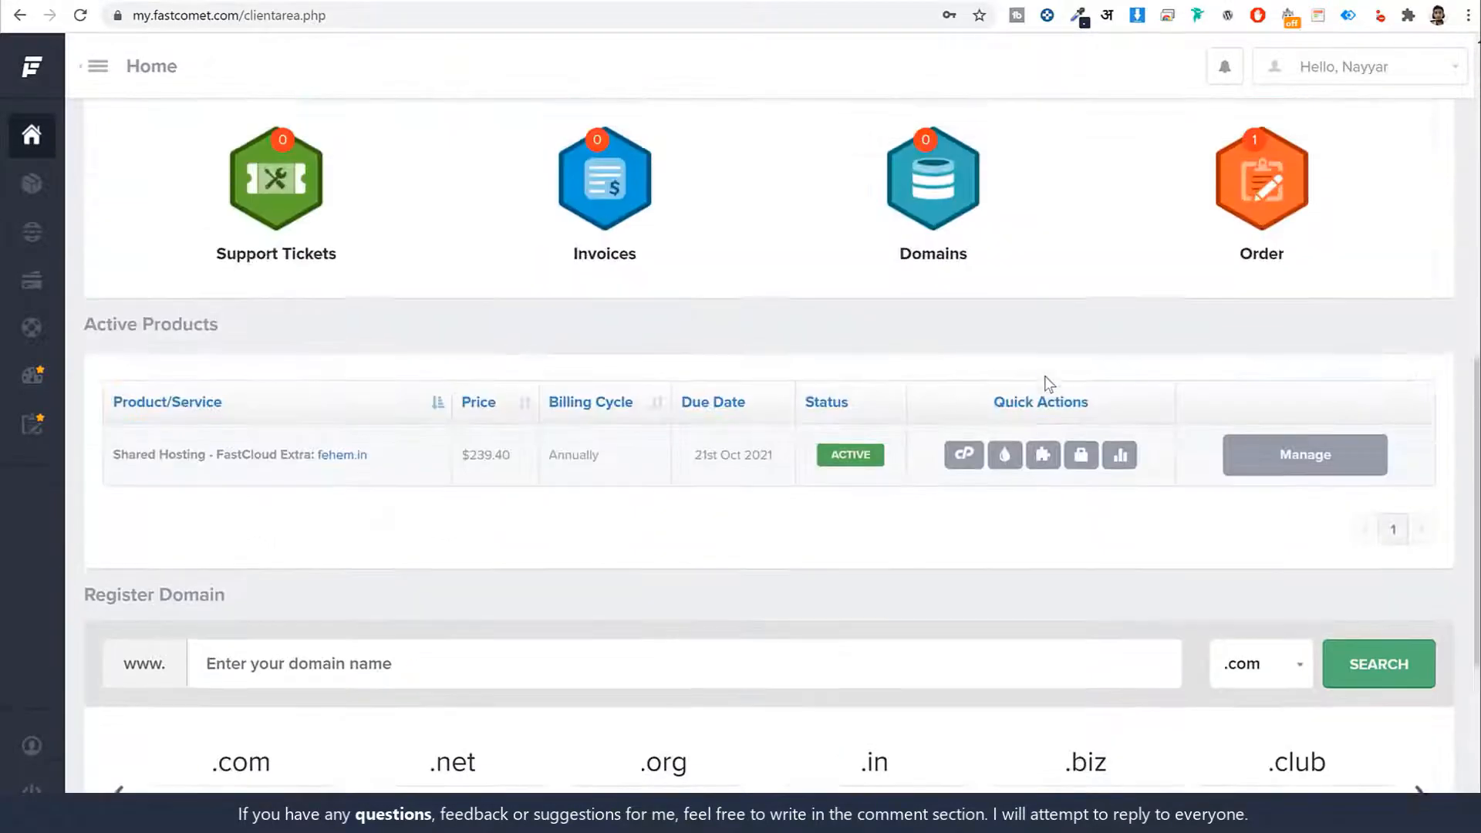
scroll(846, 356, down, 3)
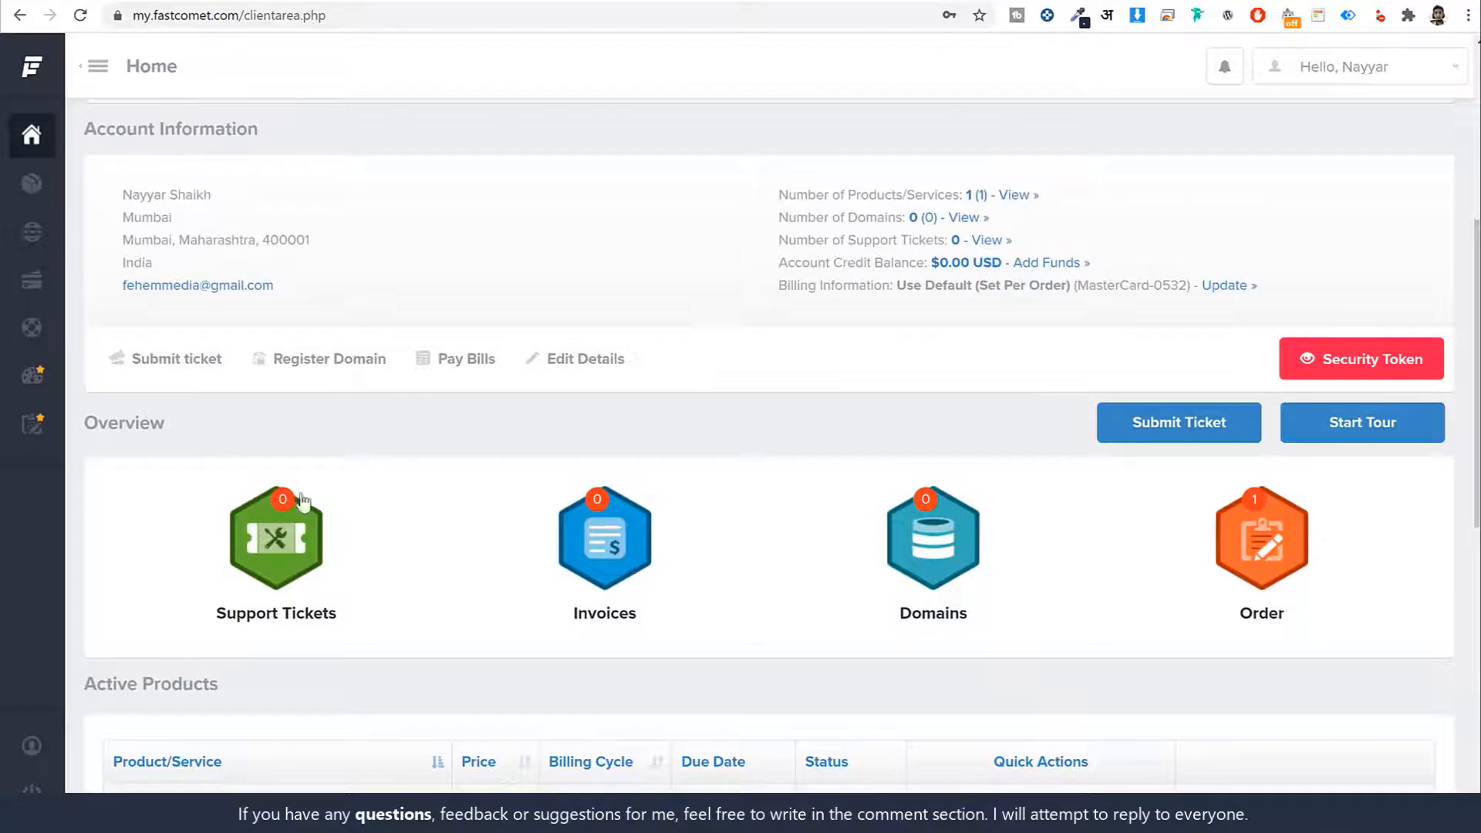
click(268, 556)
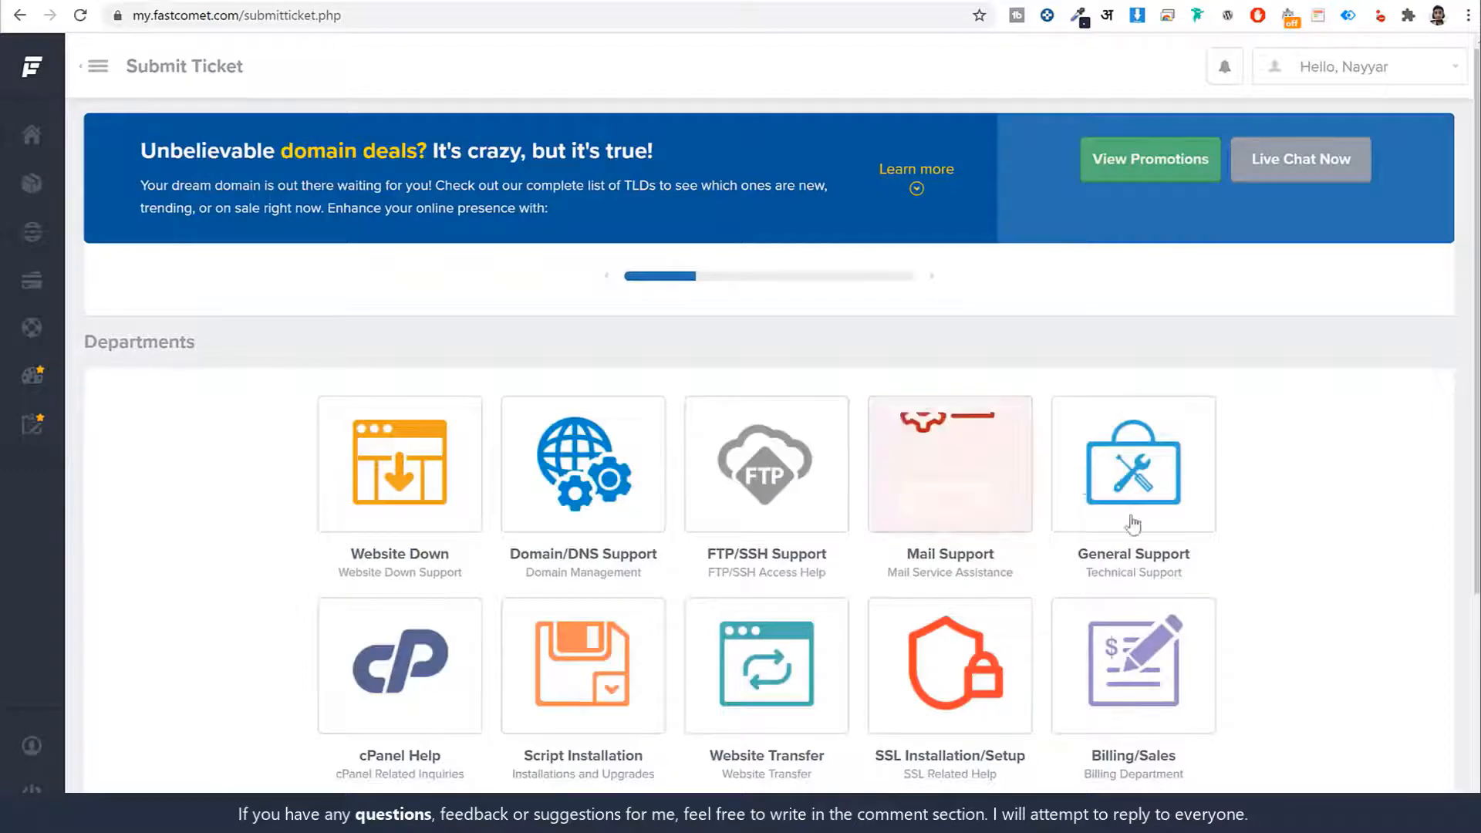
Open the Website Transfer ticket form and look through its fields down to Message
scroll(1132, 524, down, 2)
click(800, 470)
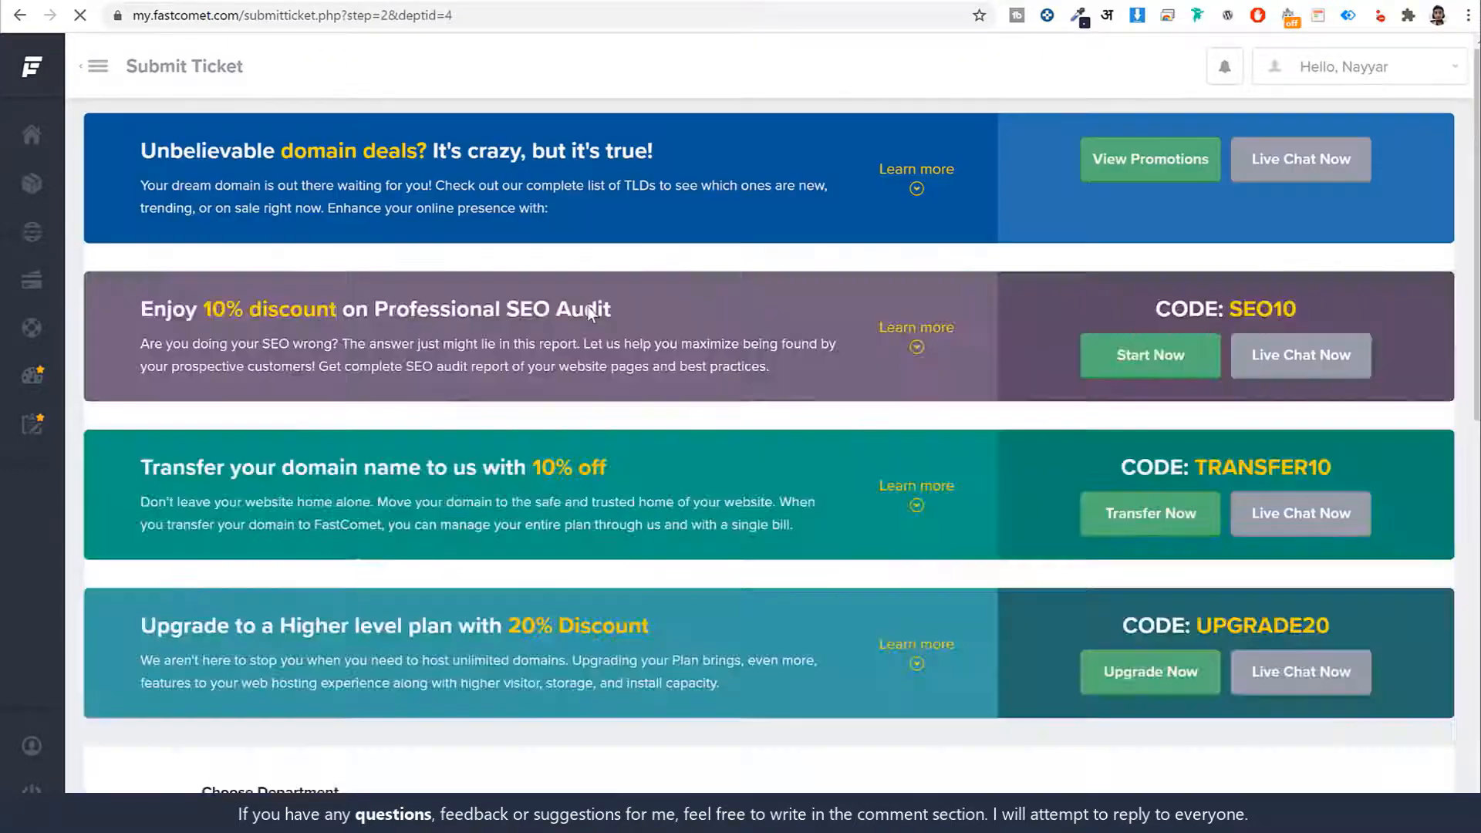
scroll(707, 500, down, 2)
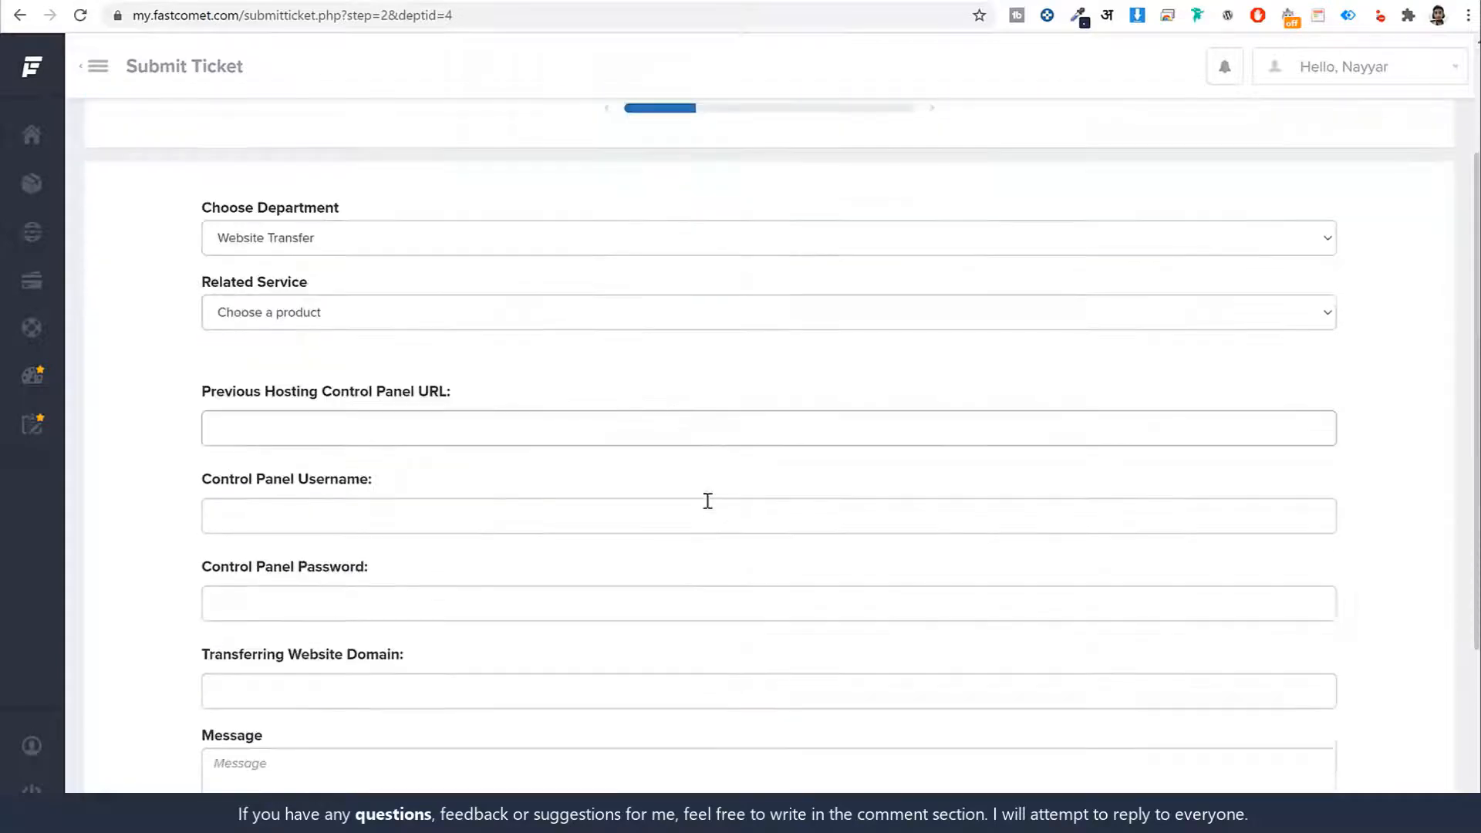
scroll(708, 501, down, 2)
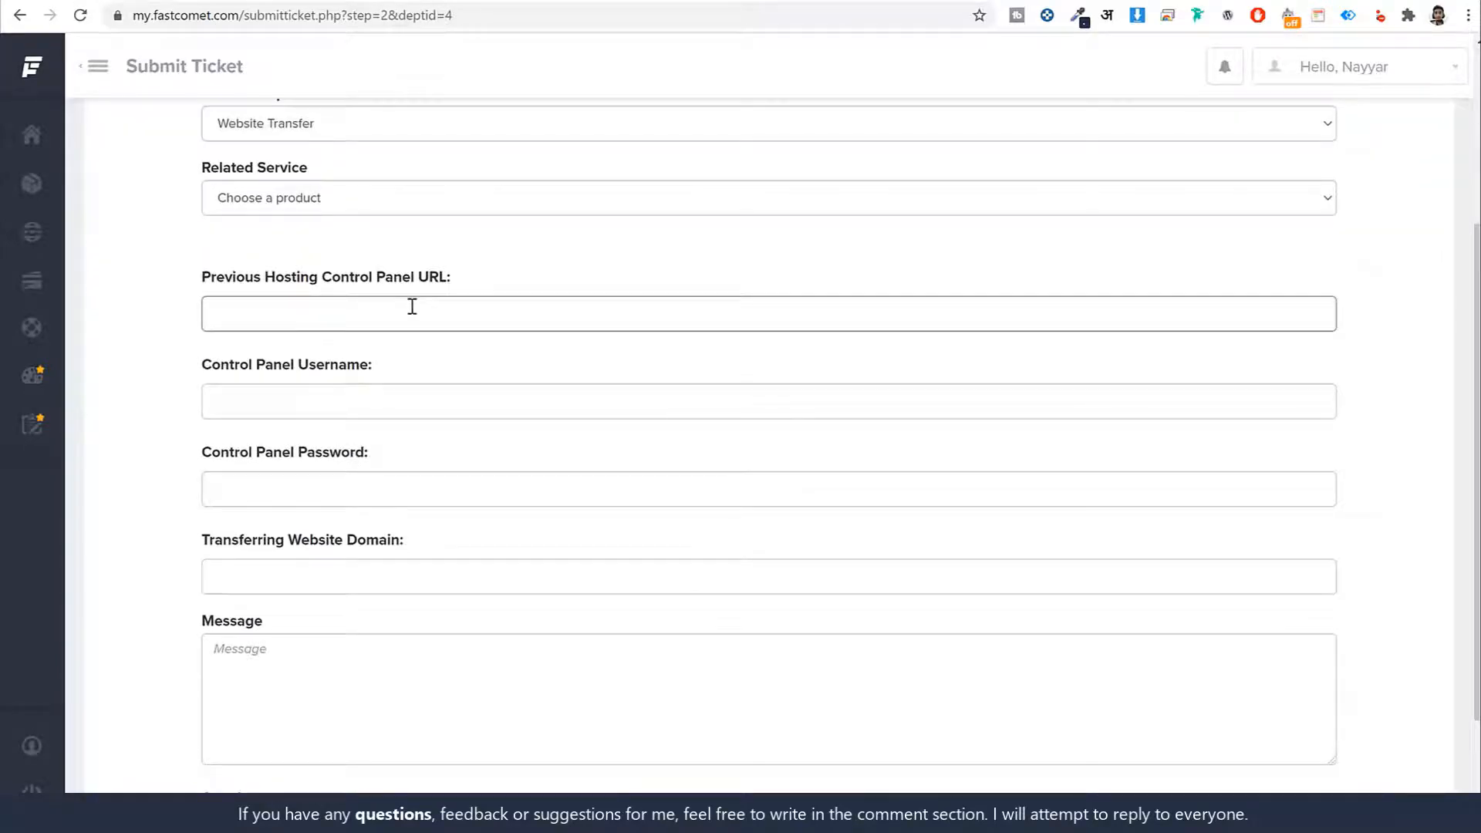
scroll(439, 453, down, 2)
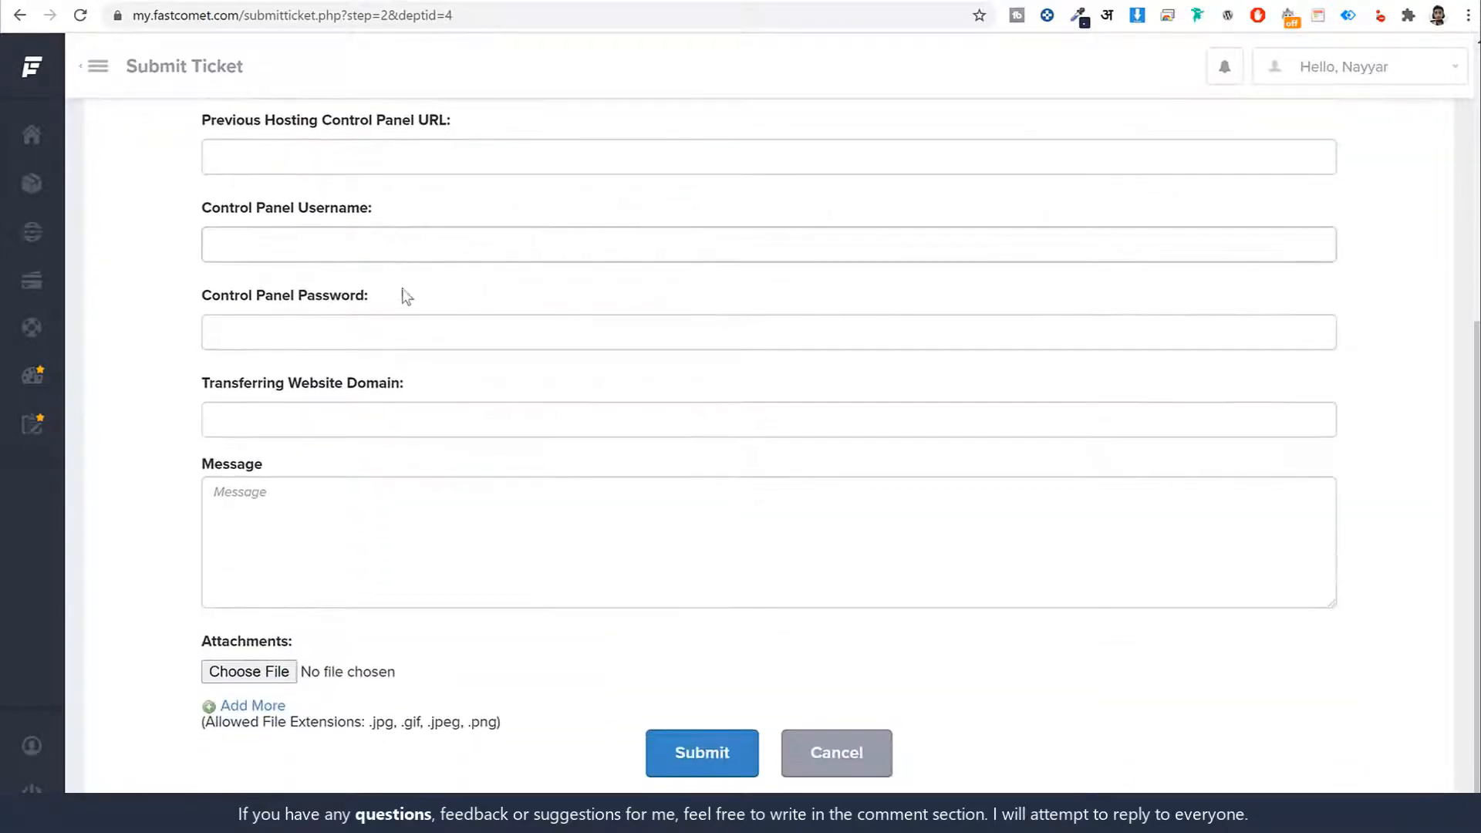
scroll(452, 417, up, 6)
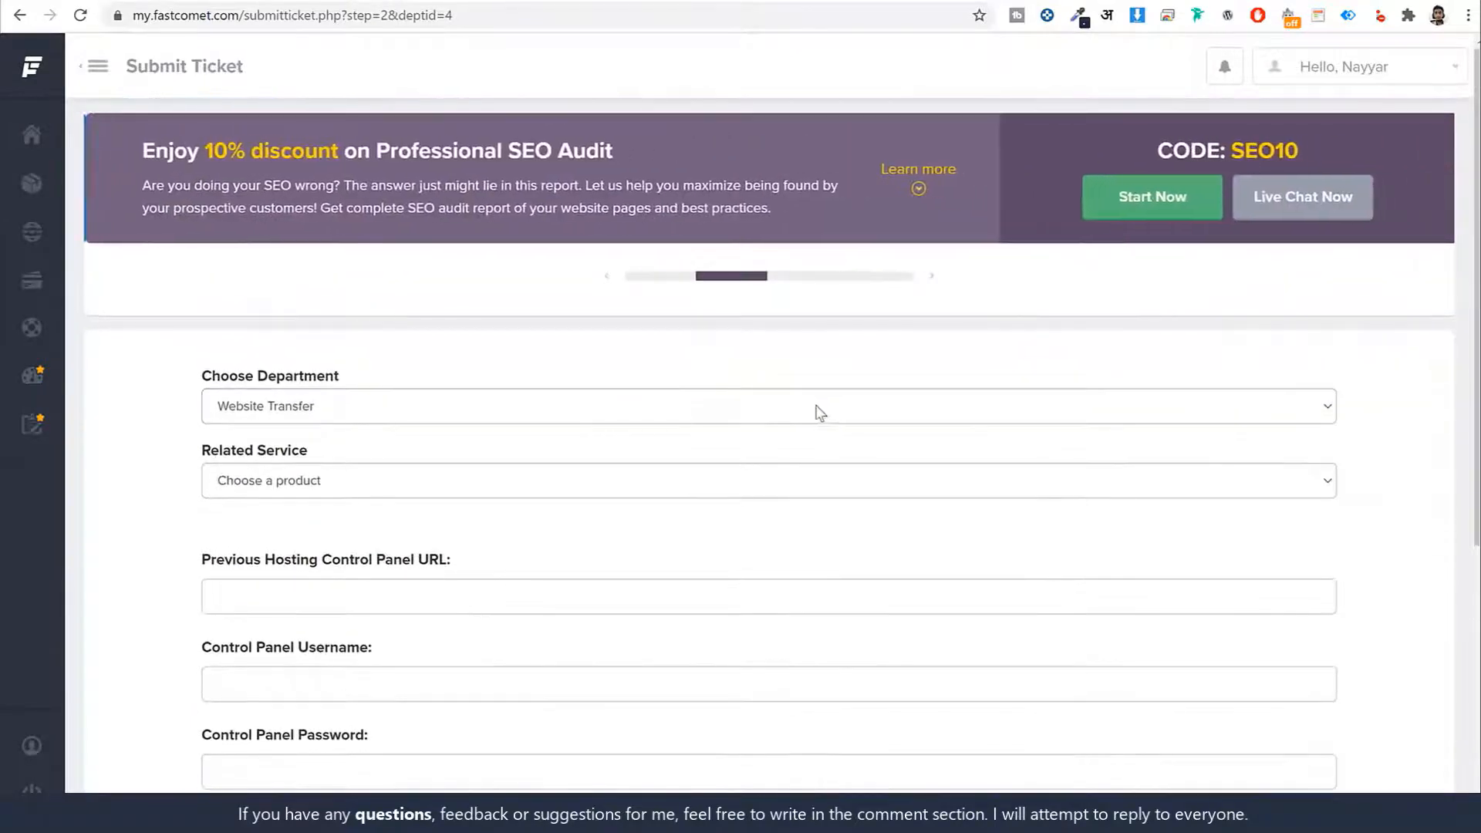
scroll(843, 377, down, 6)
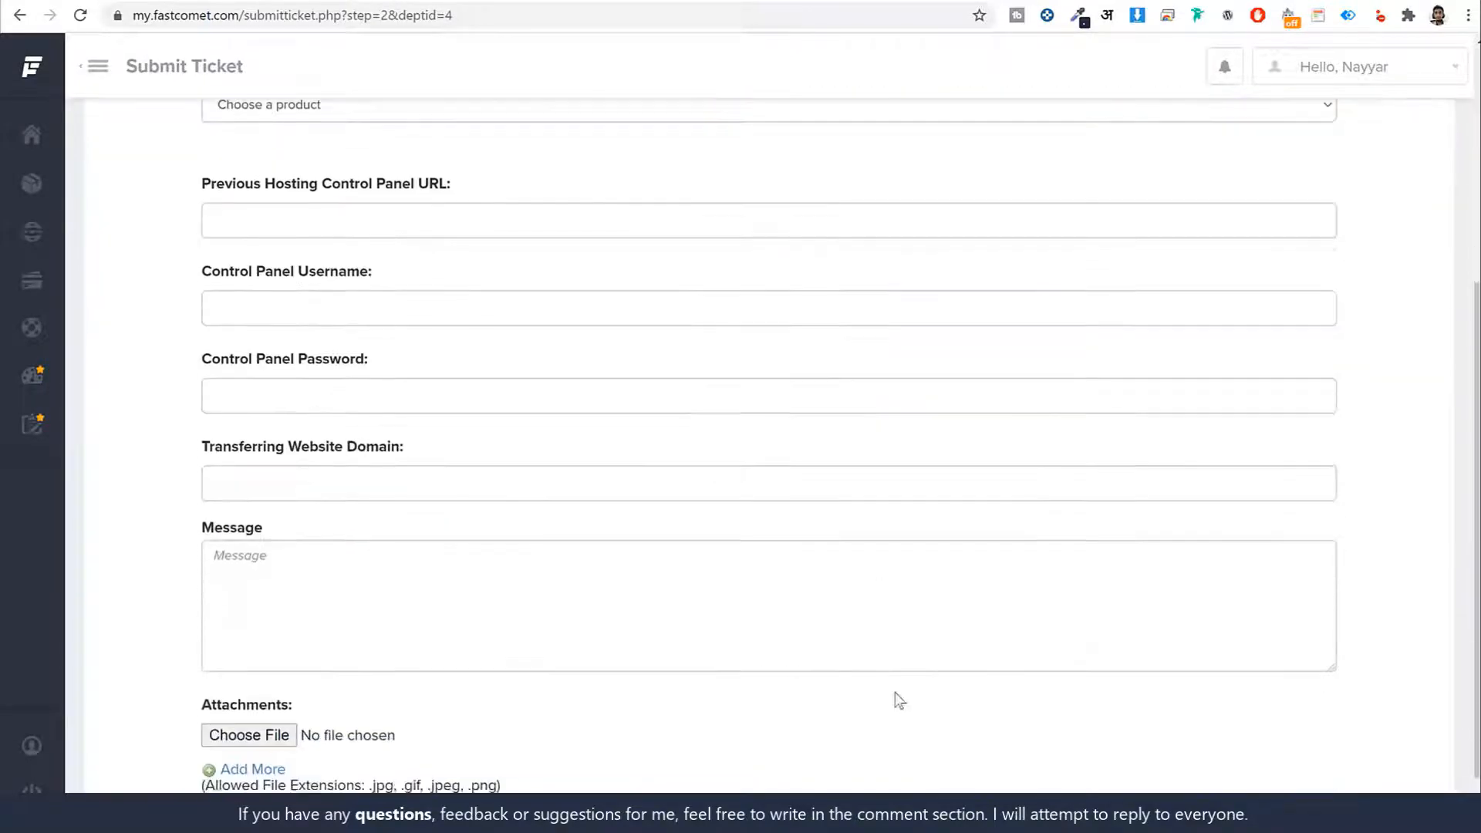
click(1080, 572)
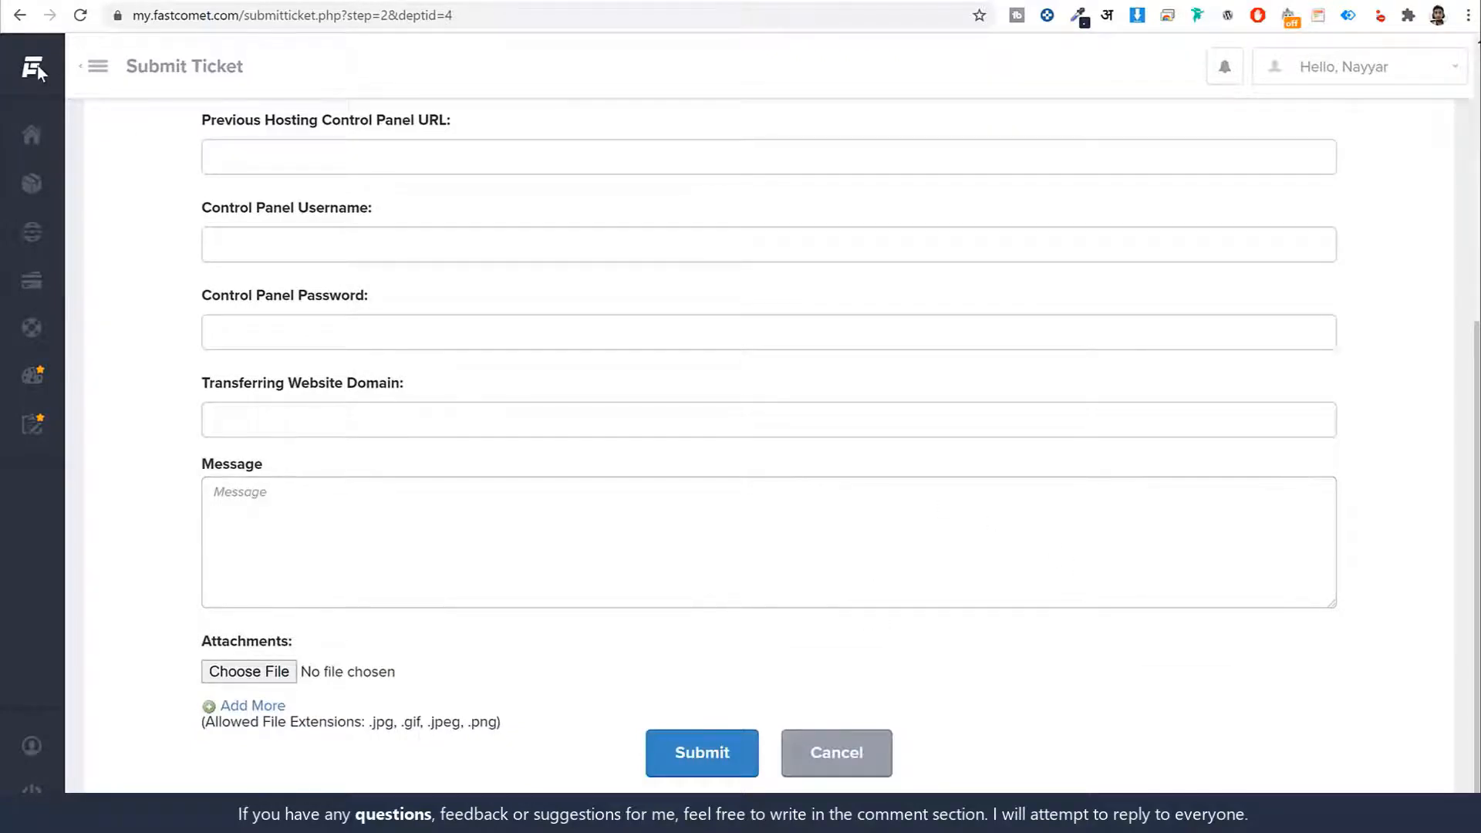
Reopen Support Tickets > Submit Ticket, then return to the client area Home without submitting
mouse_move(37, 66)
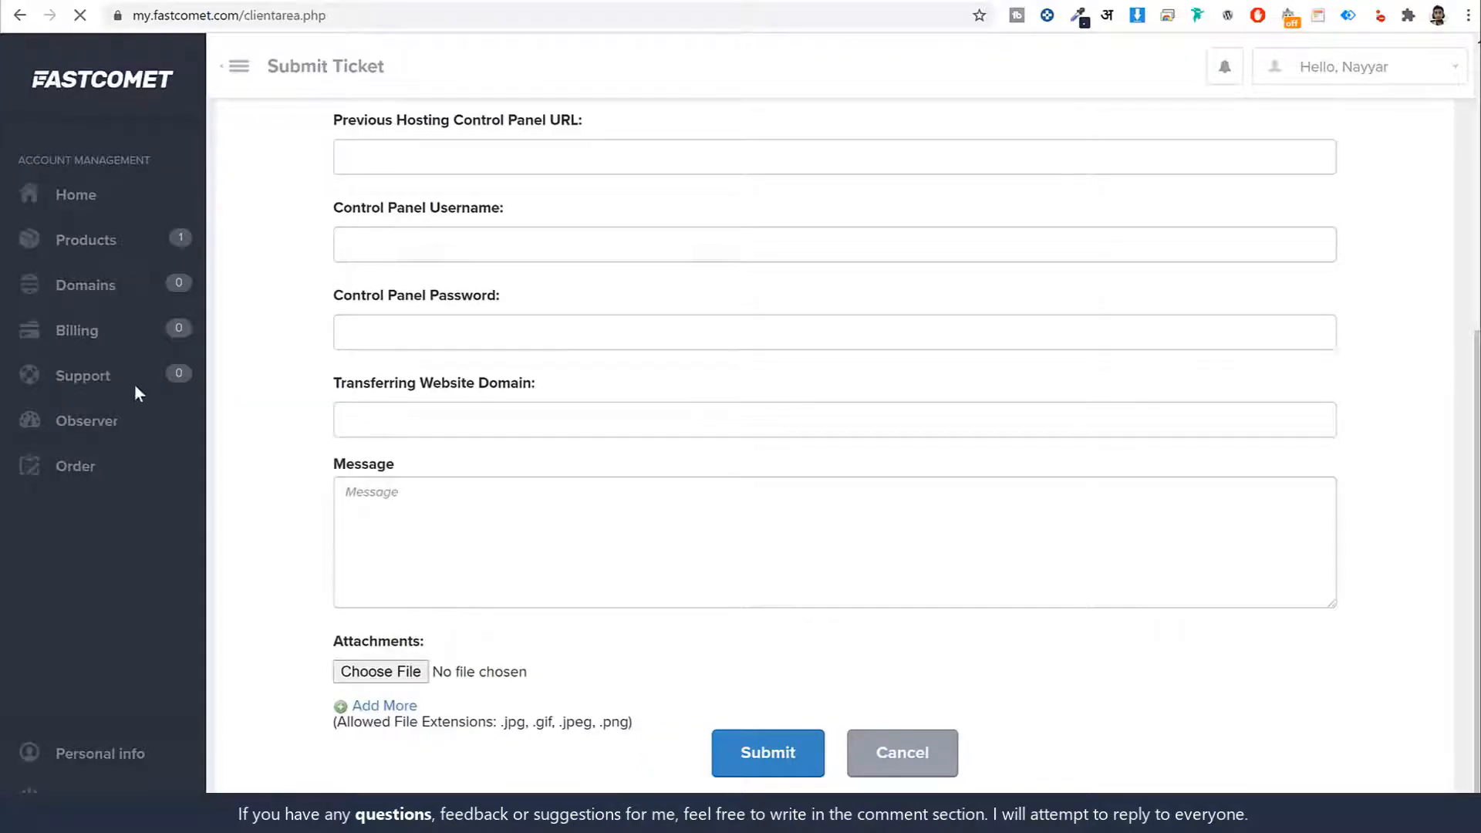
scroll(774, 535, down, 5)
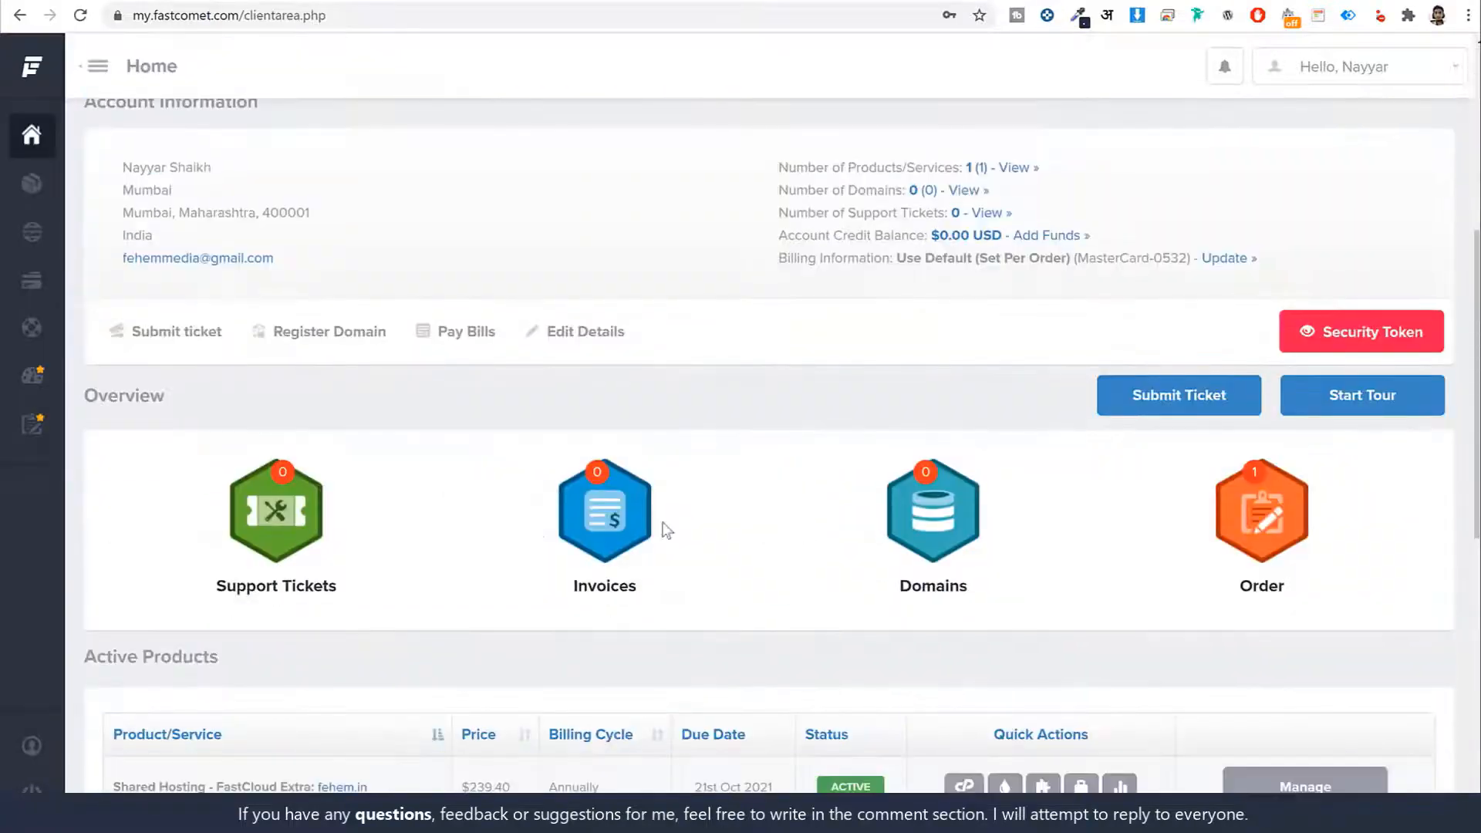
click(265, 519)
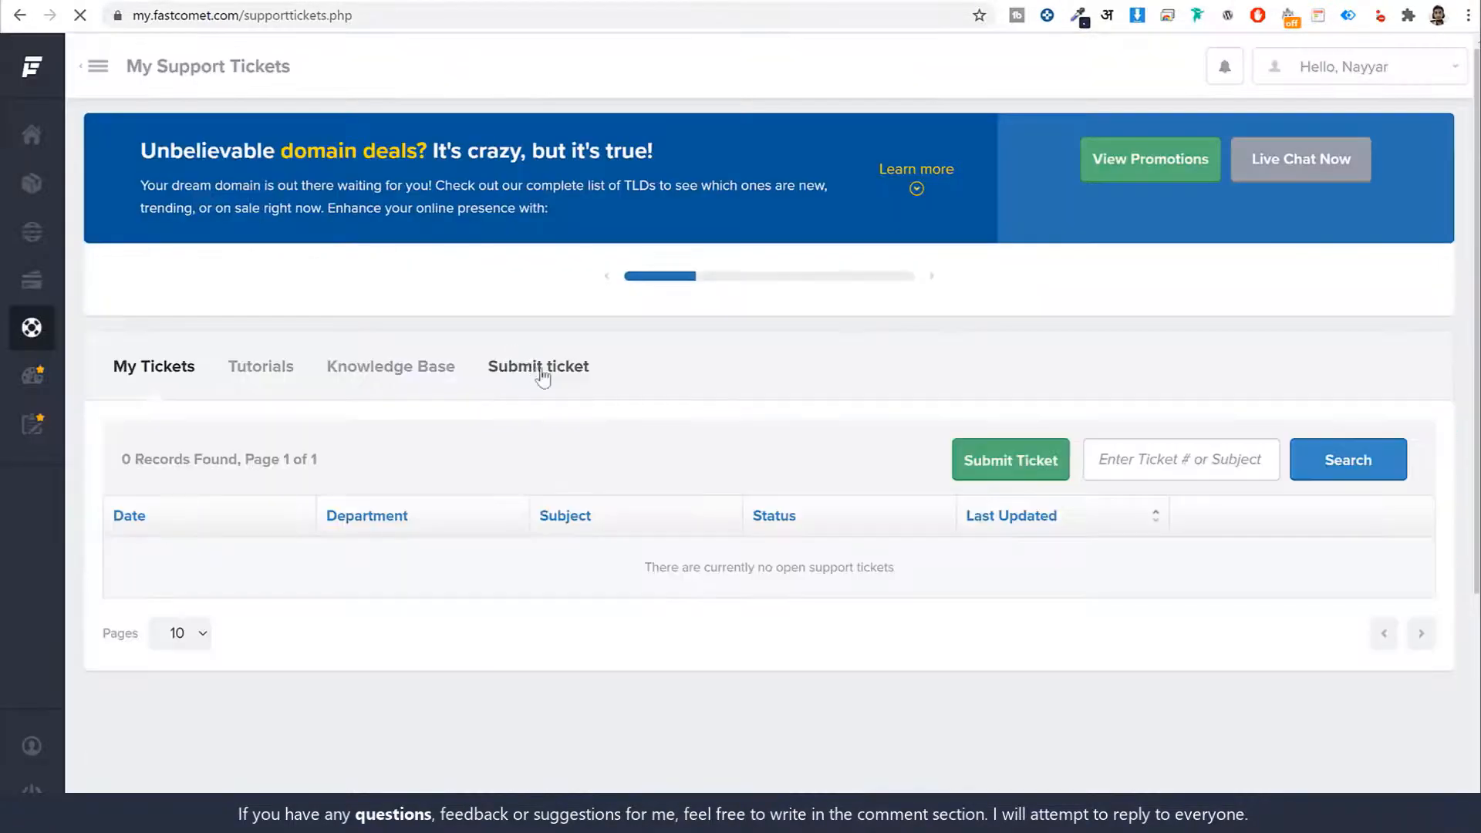
click(1014, 471)
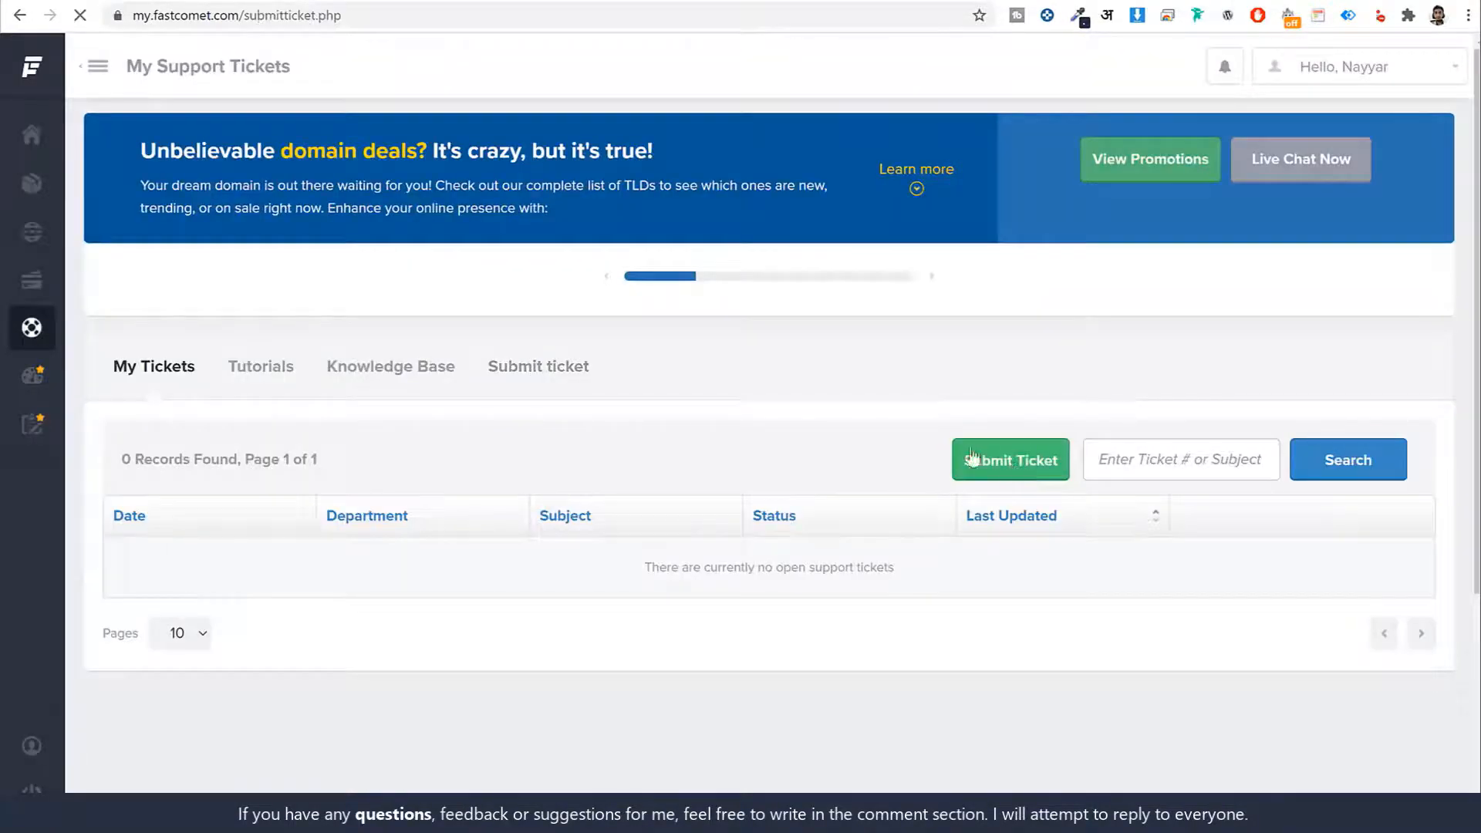
scroll(586, 432, down, 1)
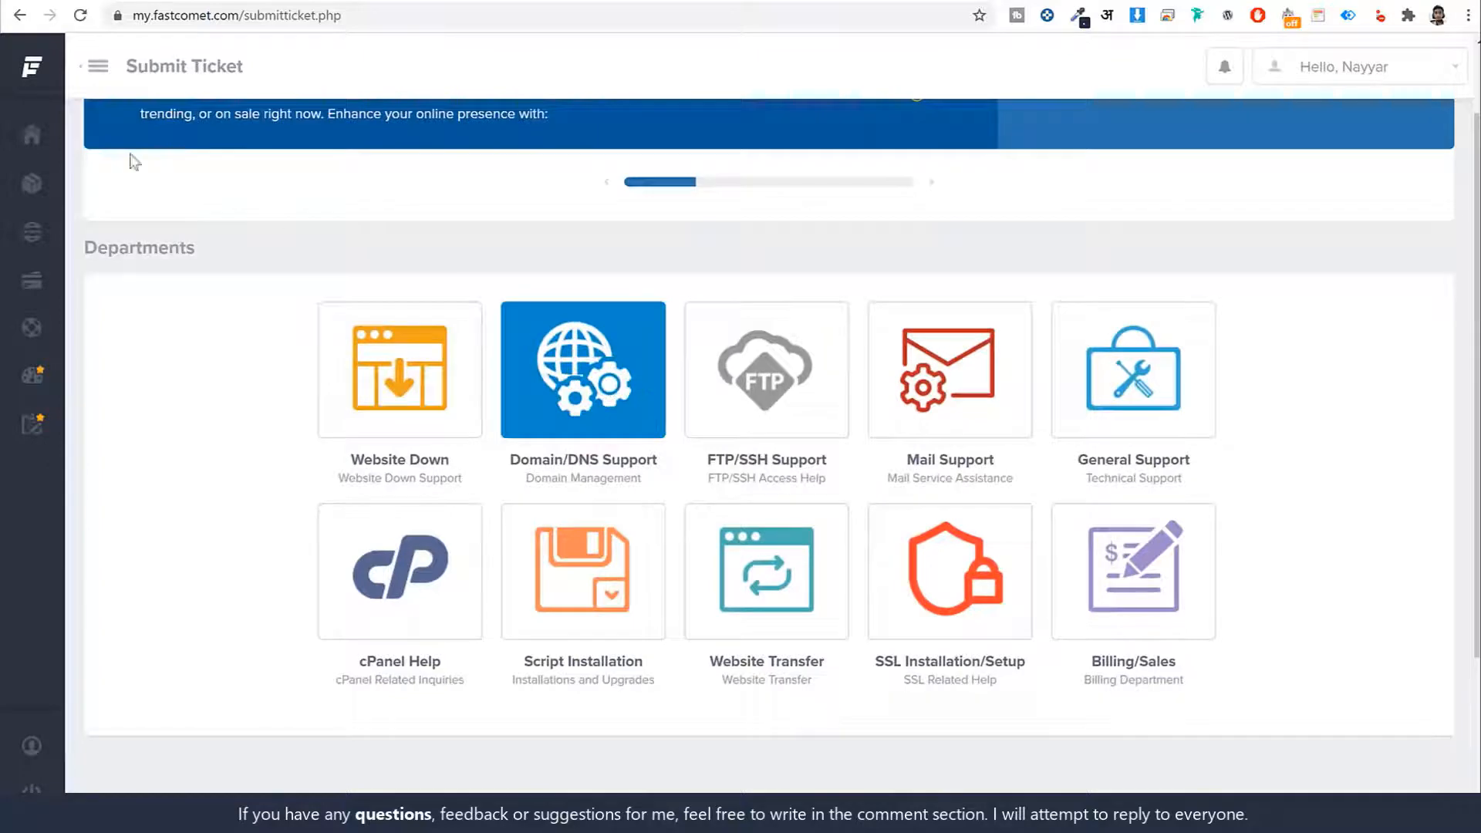
mouse_move(32, 76)
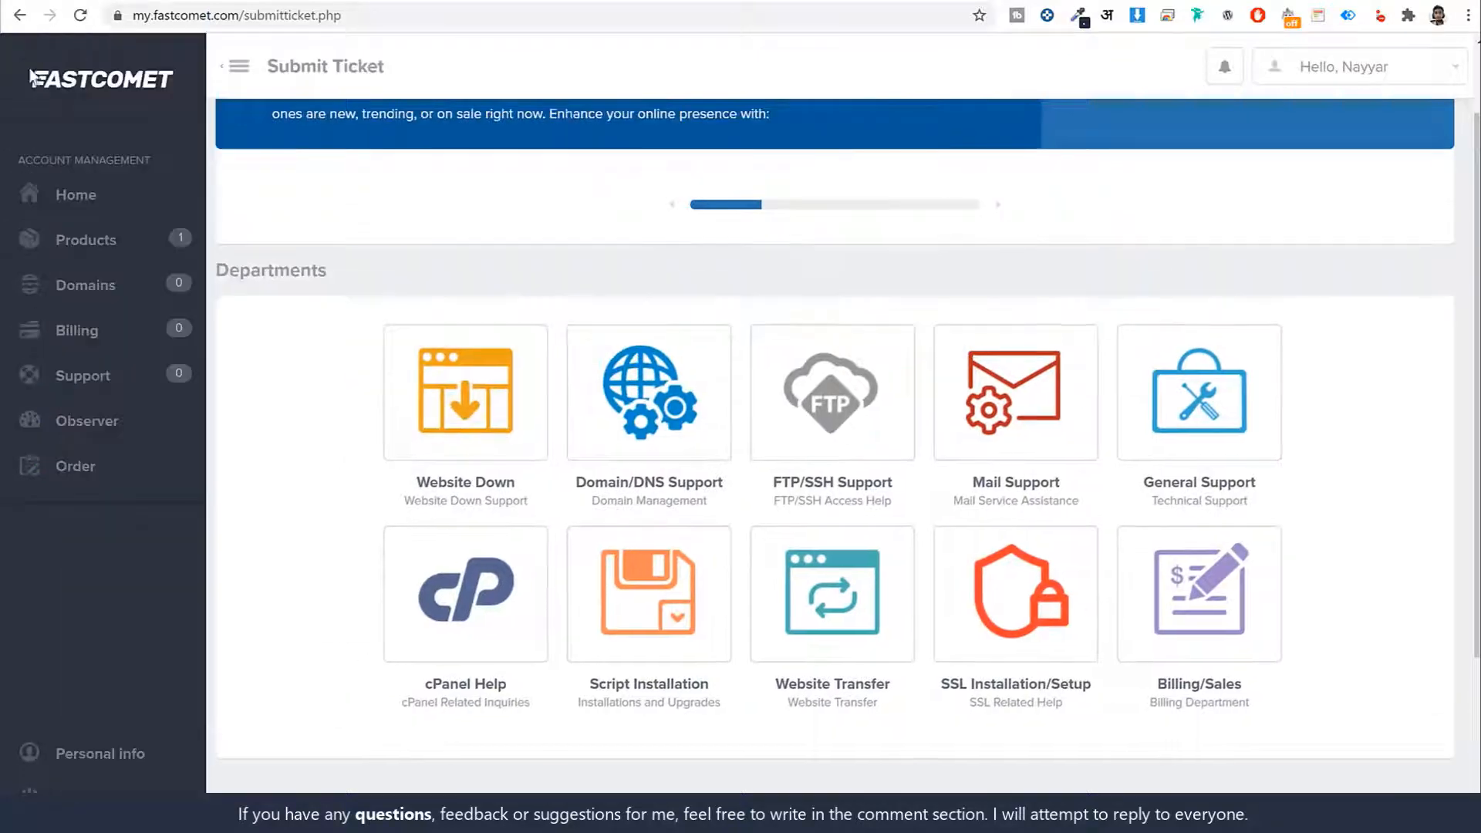
click(99, 86)
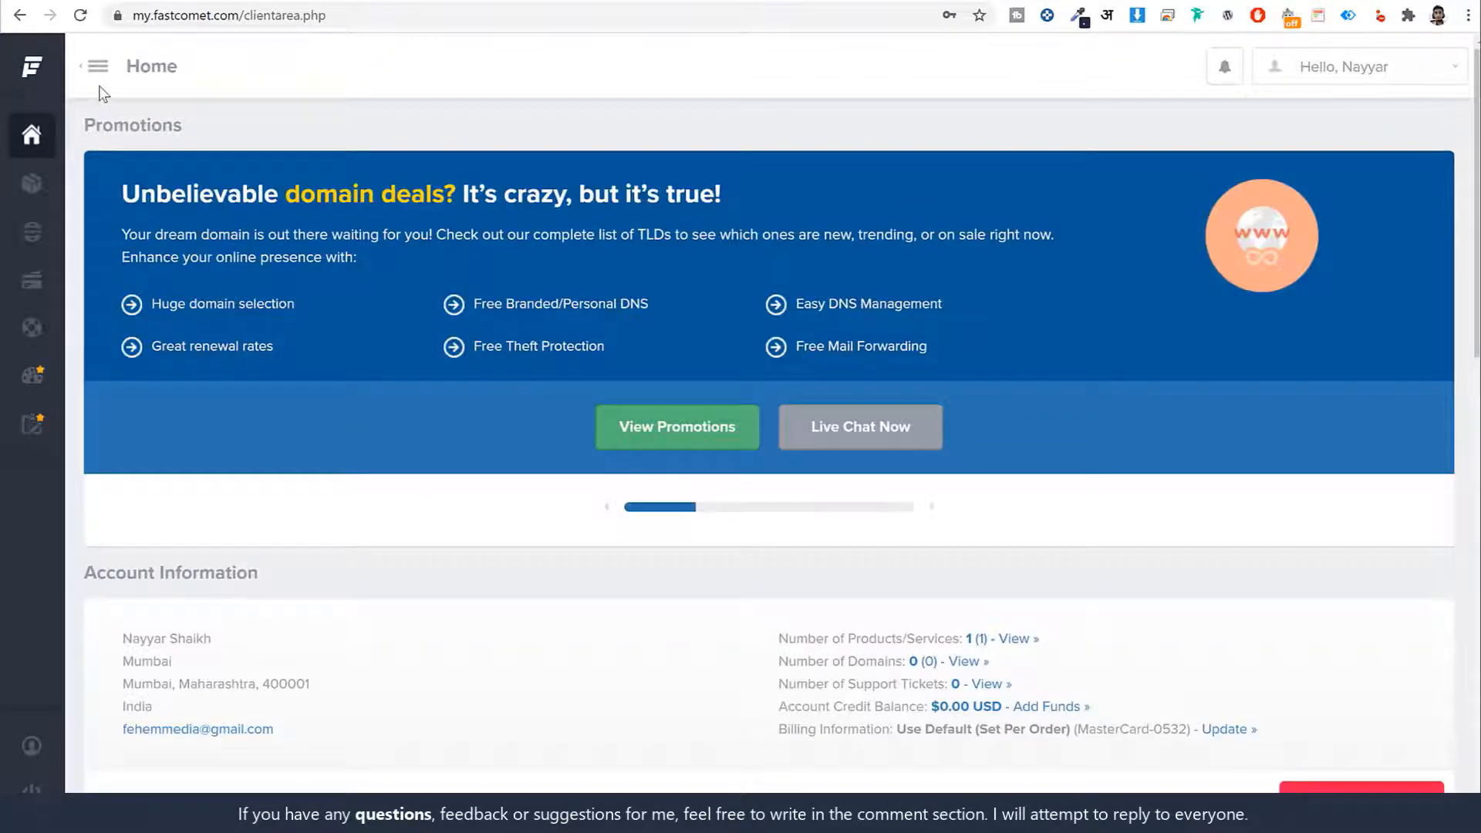
Scroll Home to Active Products showing FastCloud Extra at $239.40 annually, due 21st Oct 2021
scroll(985, 479, down, 8)
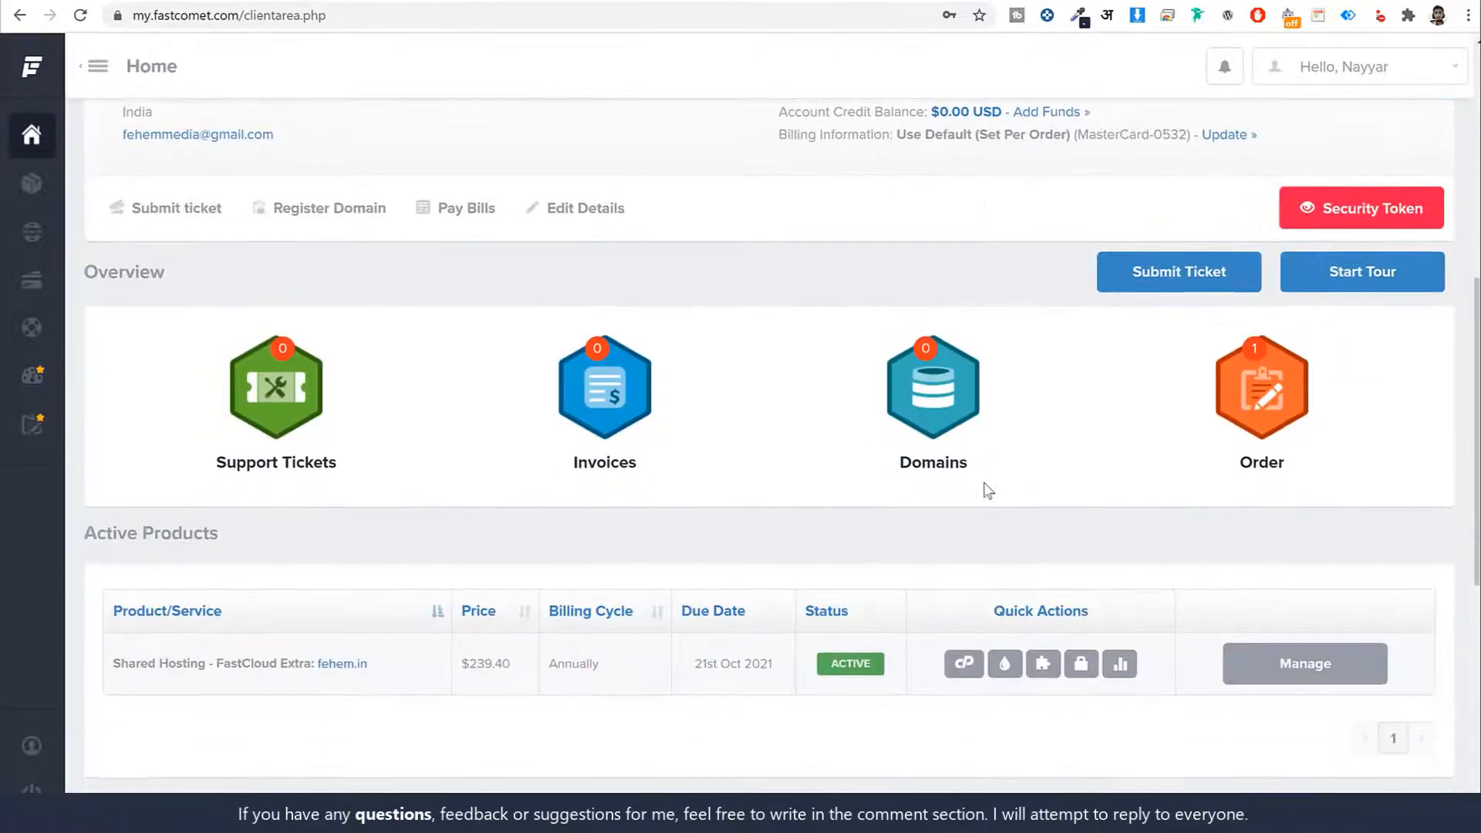
scroll(988, 490, down, 3)
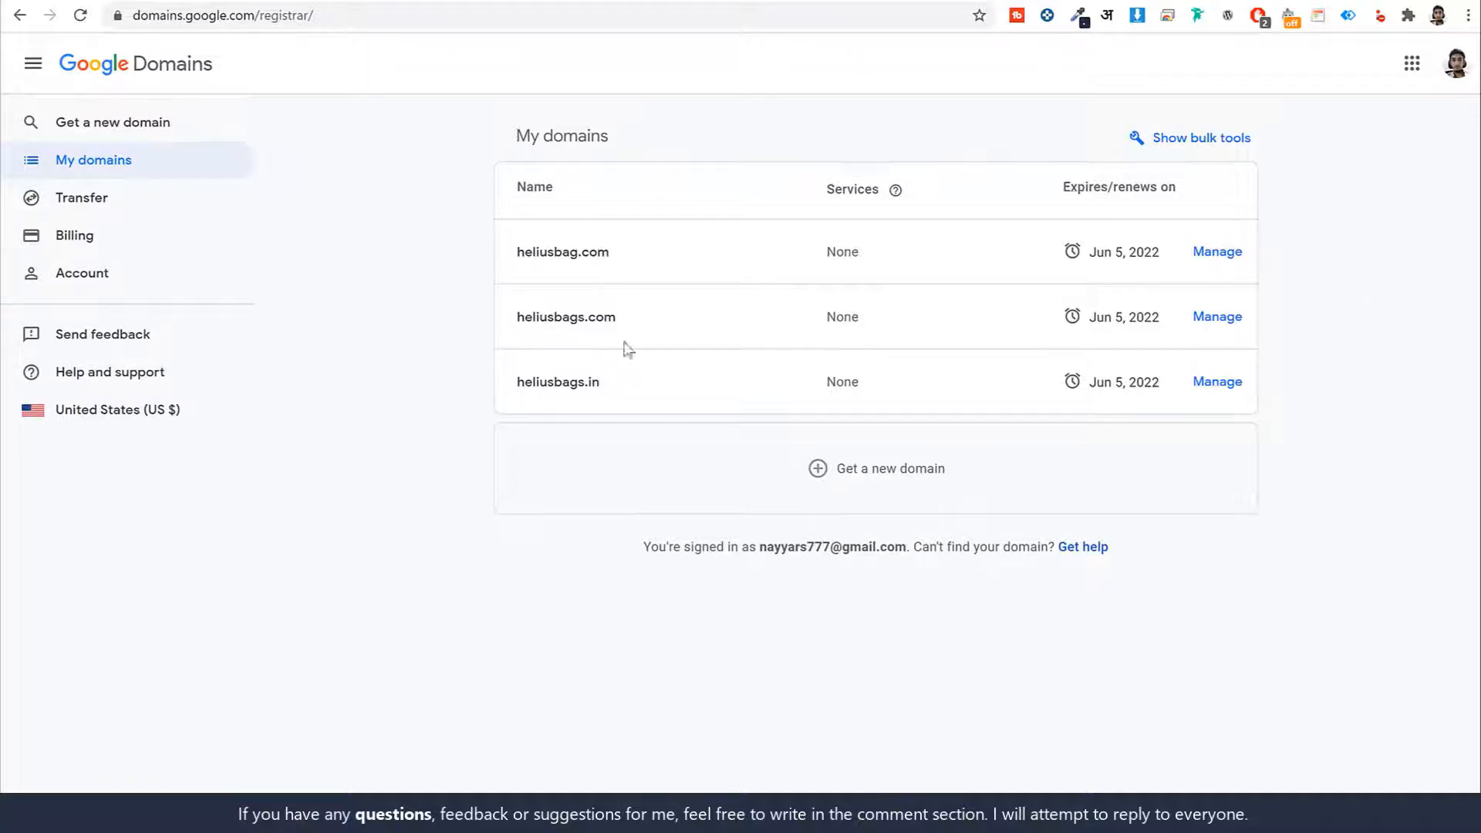
Open heliusbags.com from My domains and scroll its Domain overview to the extra options
drag(632, 260, 516, 261)
double_click(532, 253)
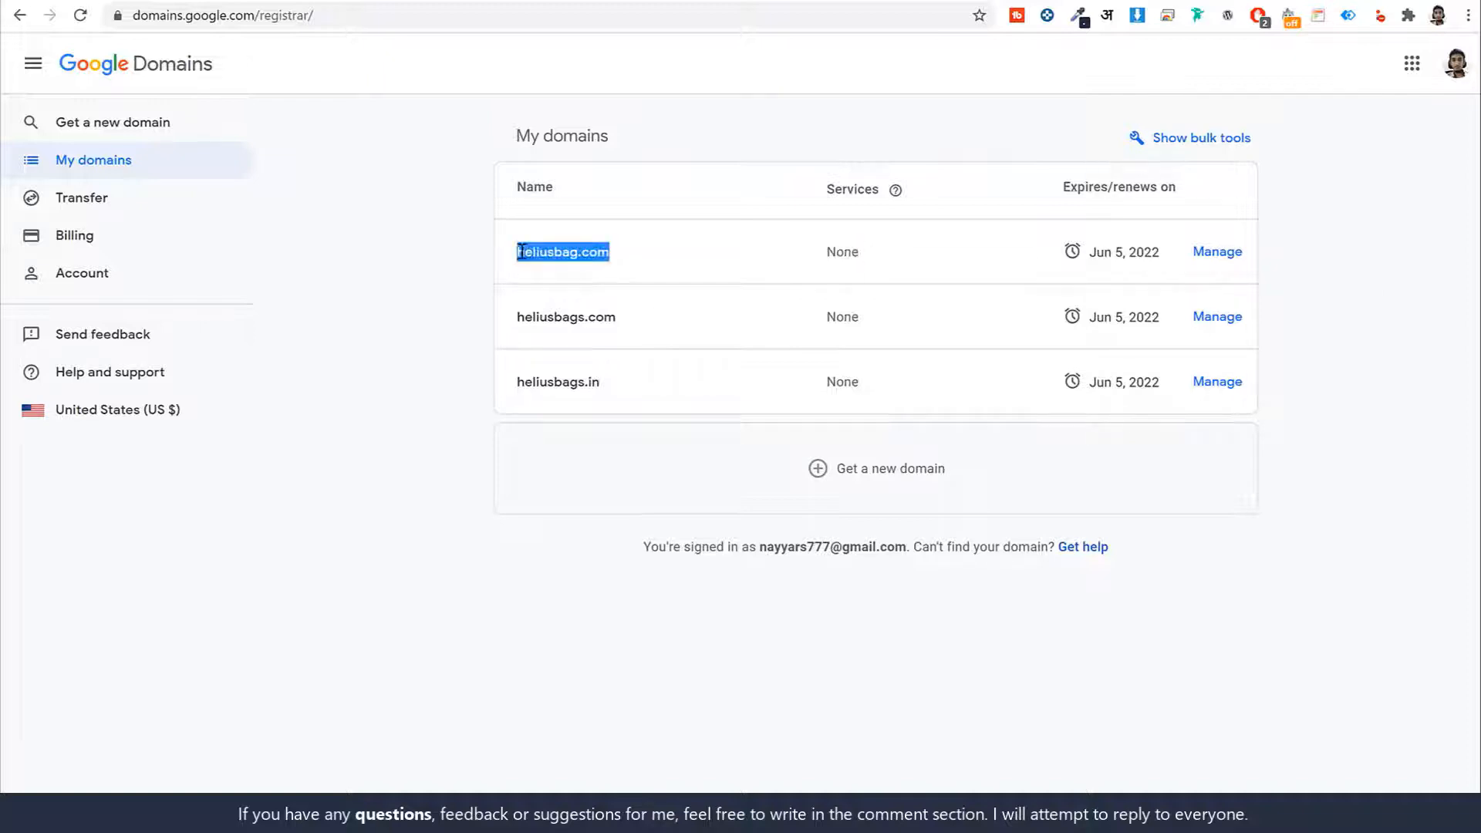
drag(632, 328, 512, 321)
click(607, 322)
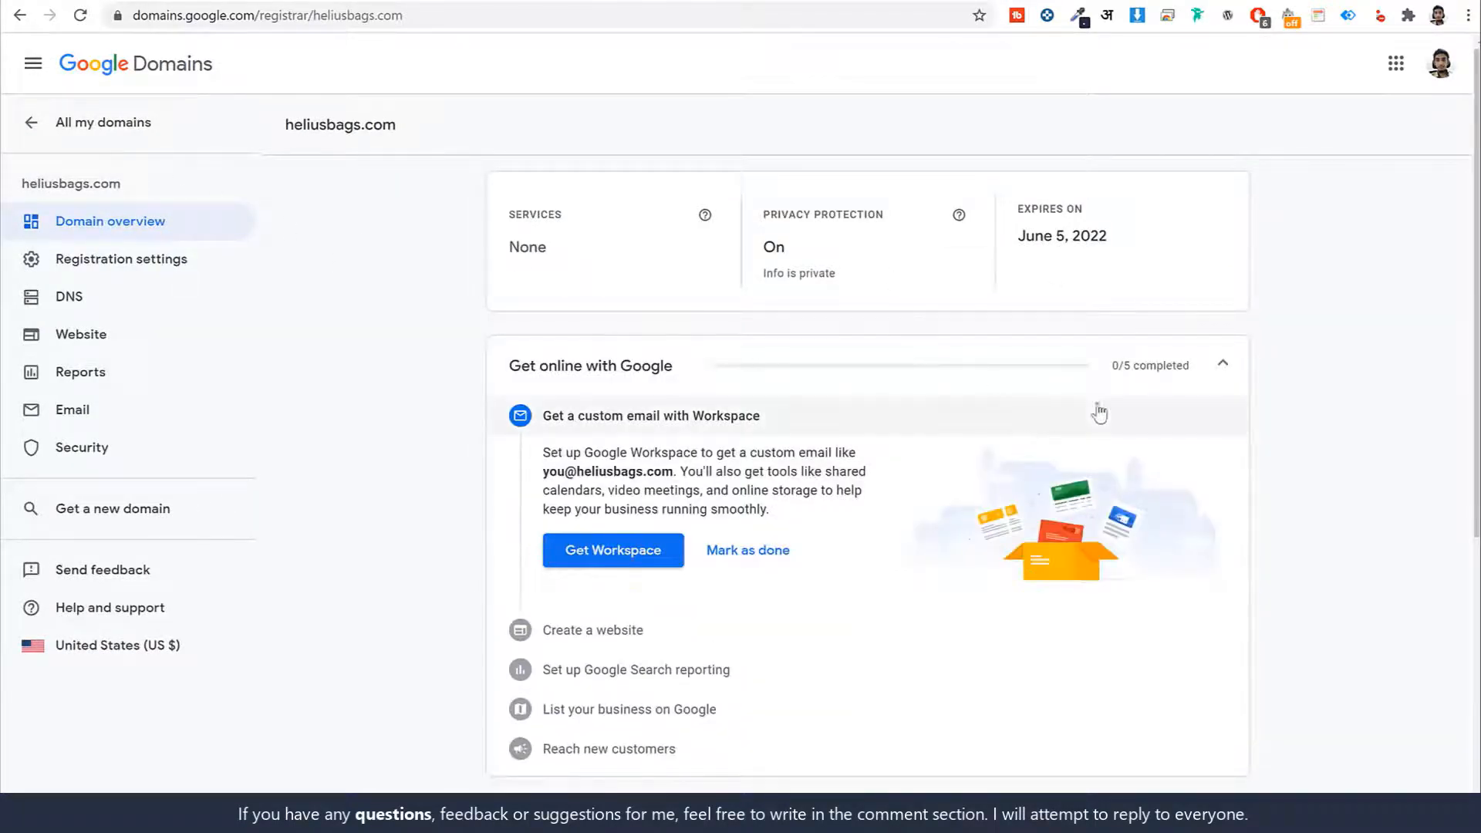
scroll(1274, 386, down, 6)
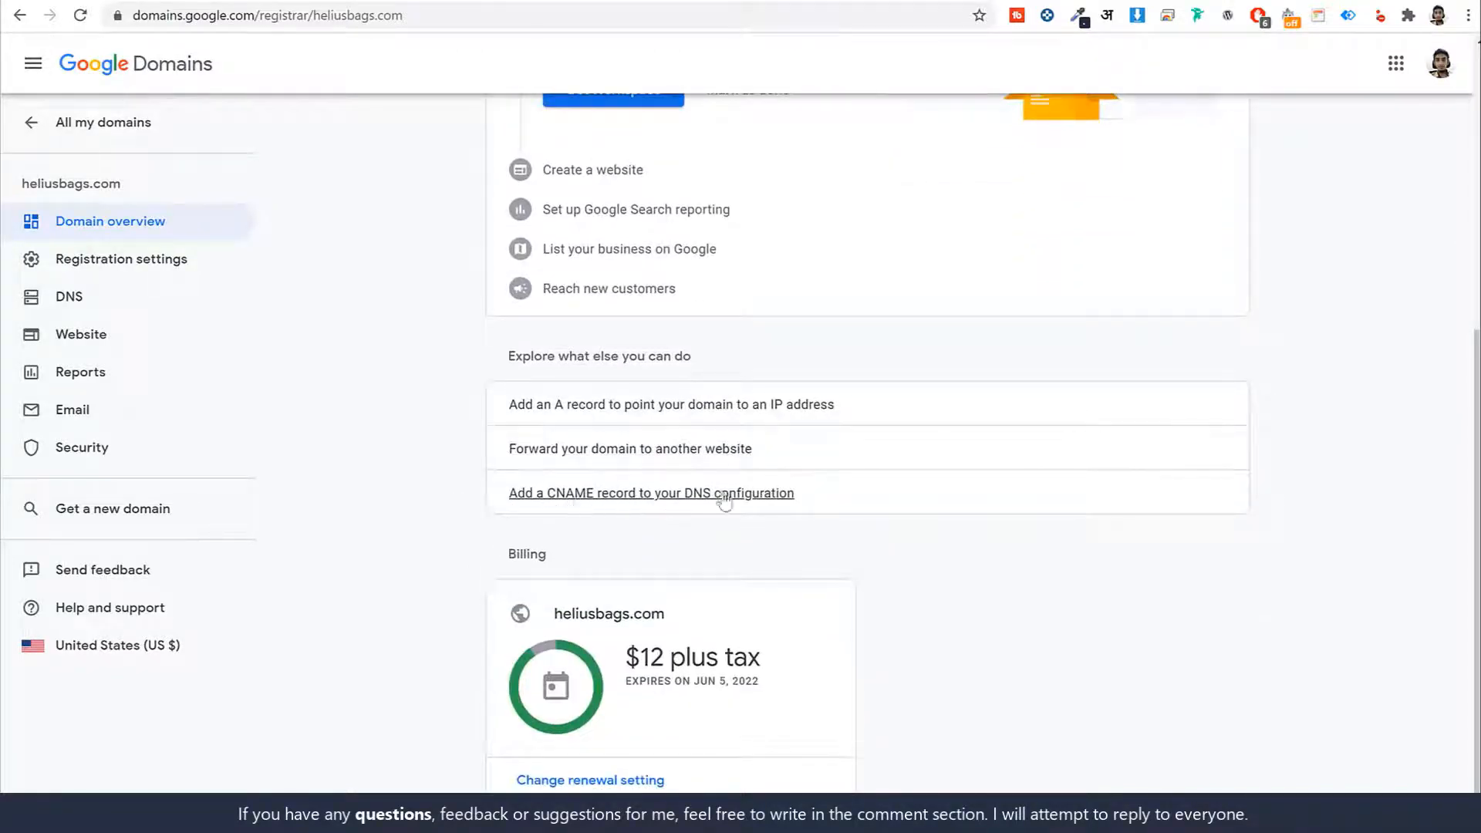
drag(802, 498, 693, 500)
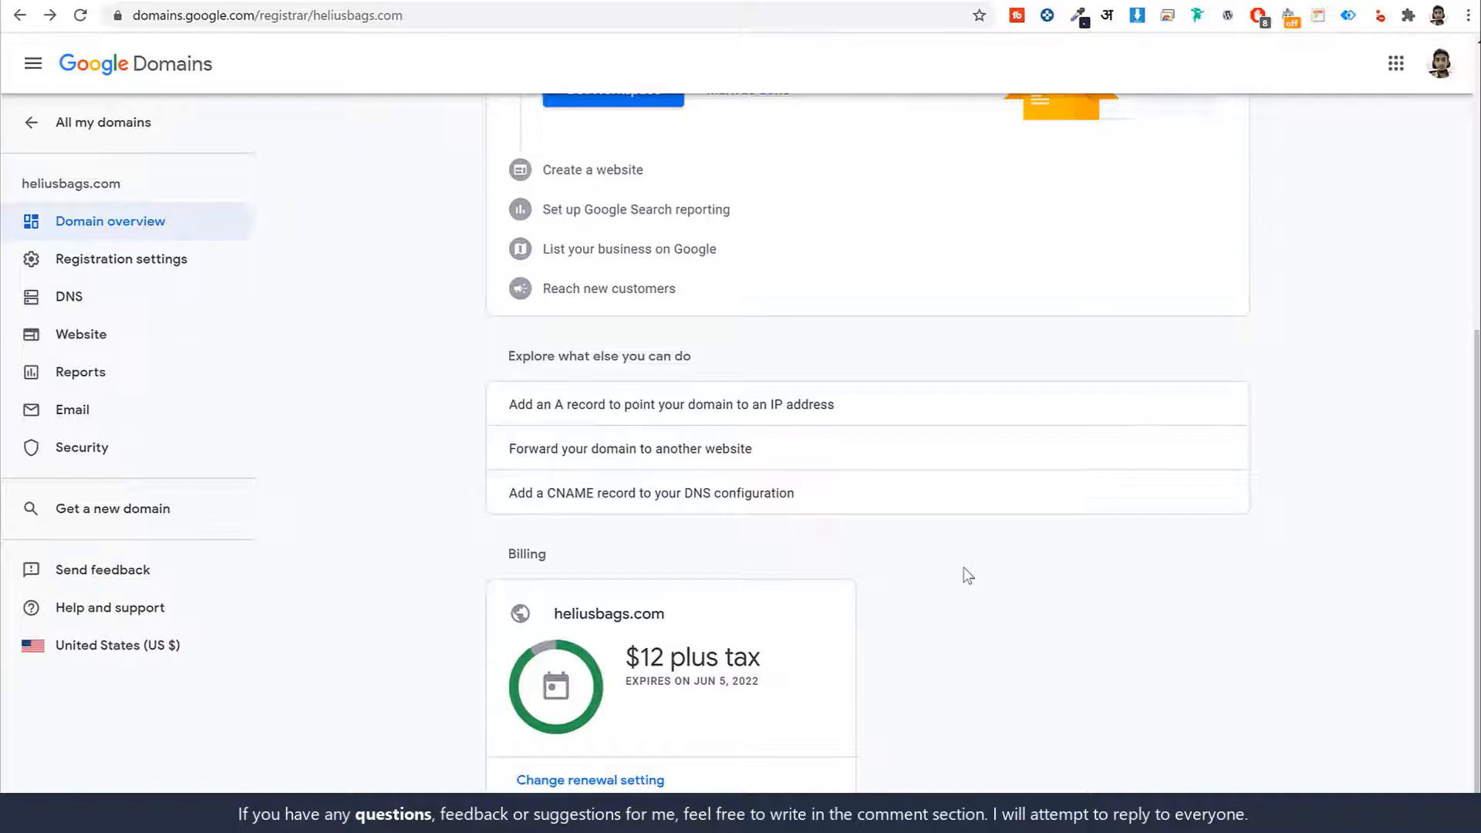
Open heliusbags.com's DNS page, edit its custom name servers, and select ns1.gsgp1037.siteground.asia
click(735, 498)
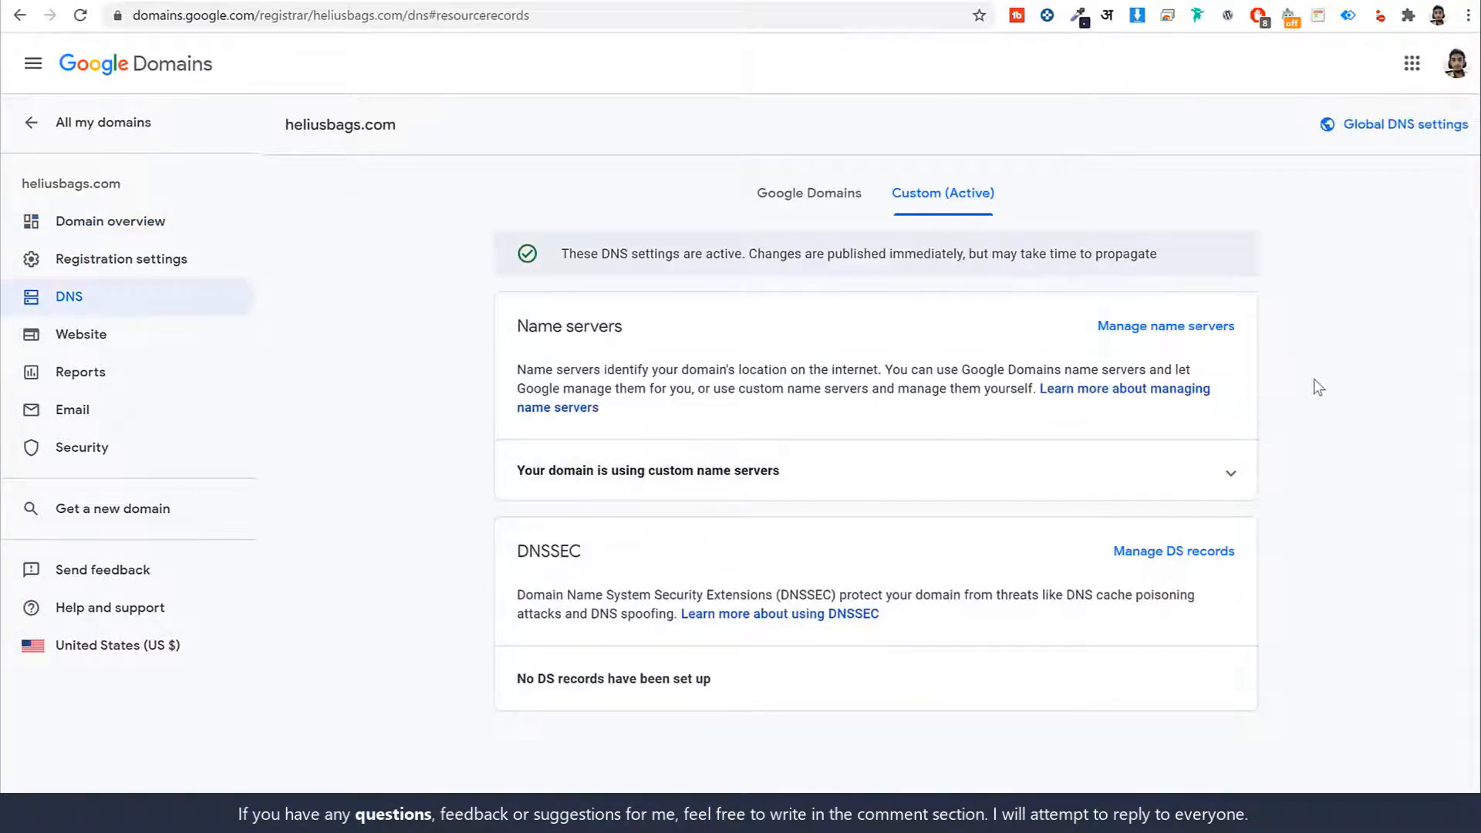
drag(626, 327, 522, 321)
click(518, 322)
click(1133, 332)
scroll(1015, 439, down, 2)
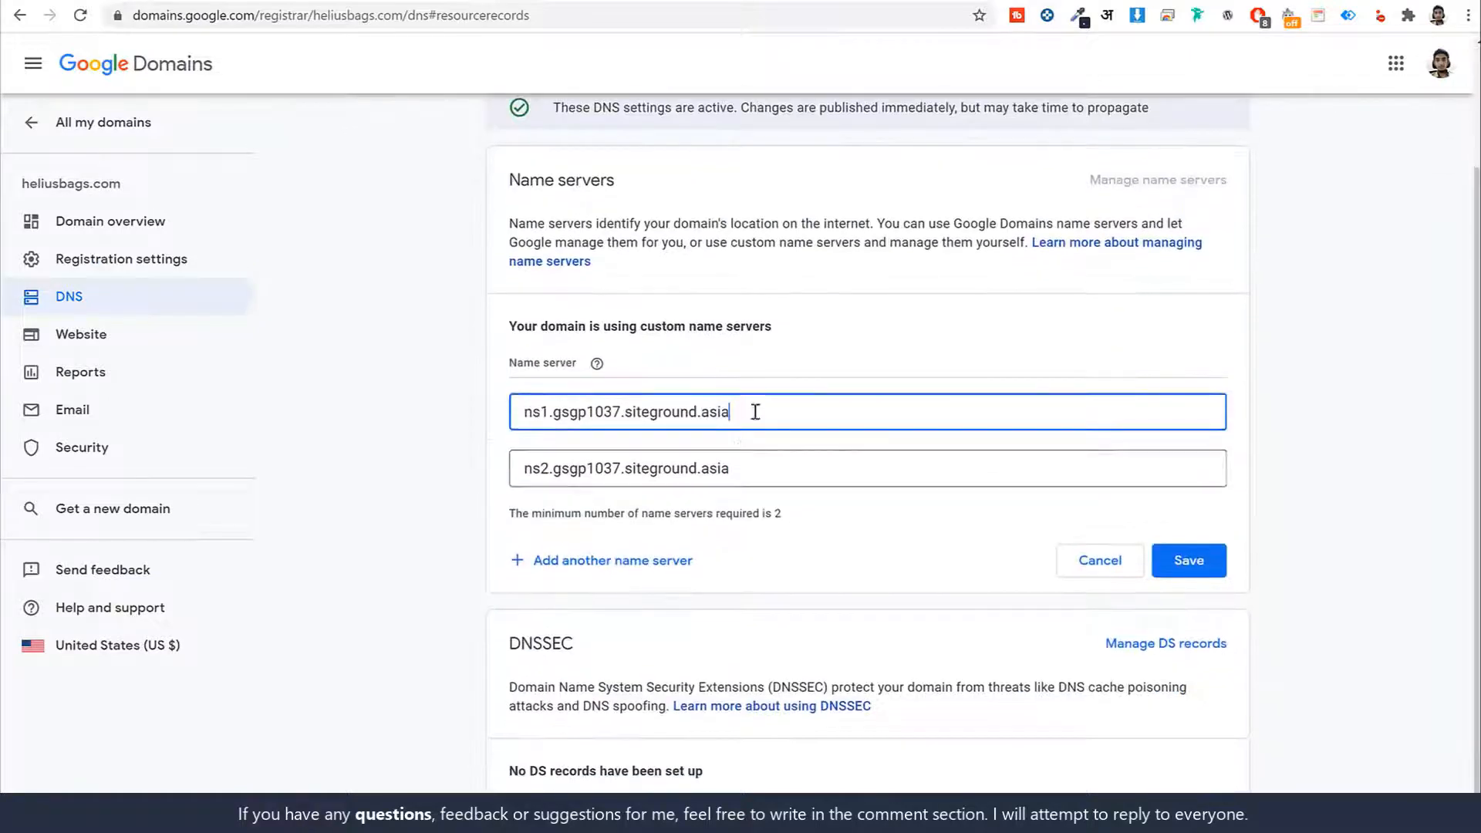
triple_click(755, 410)
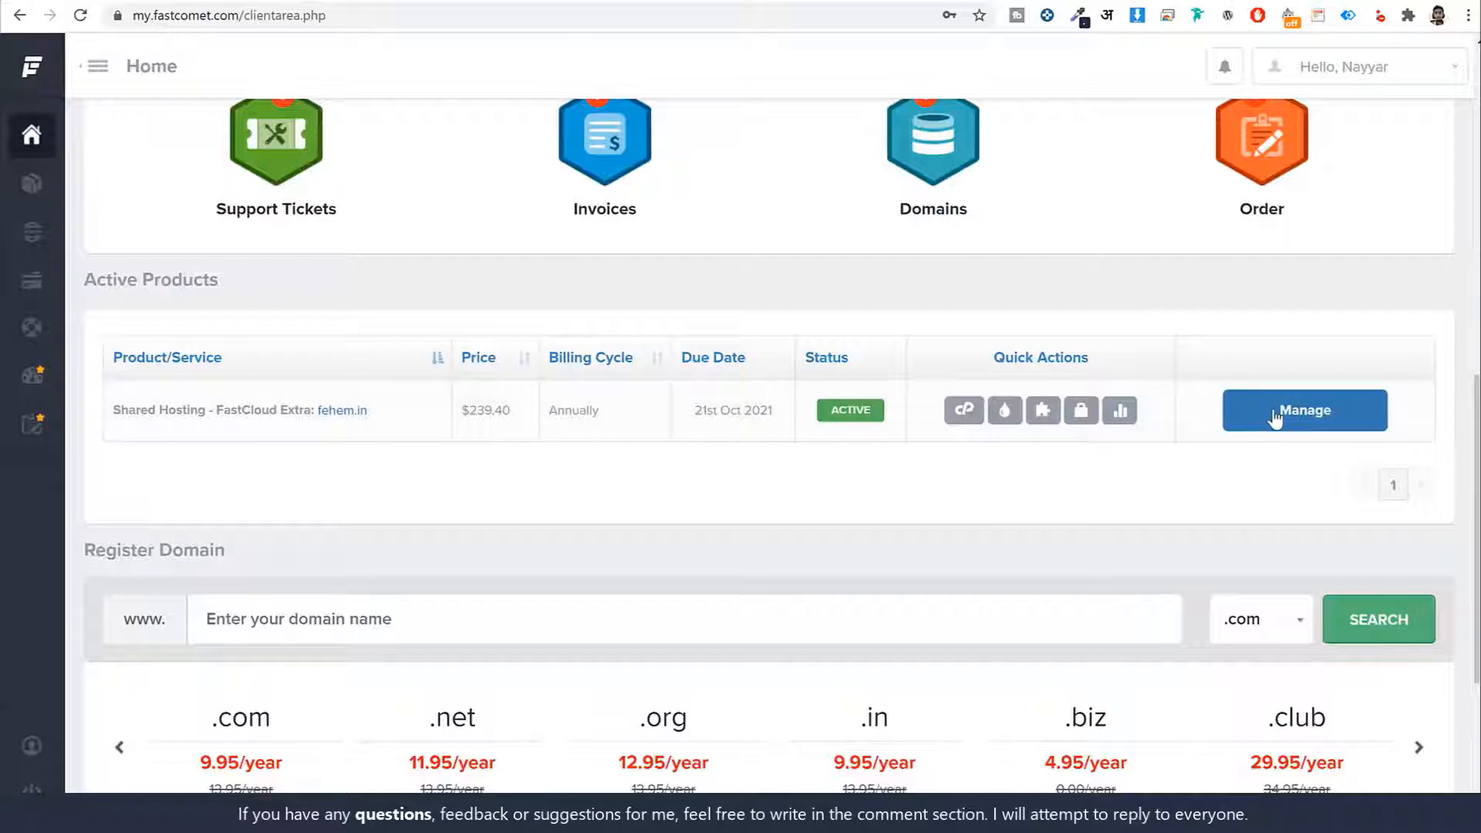
Copy ns1.inpro5.fcomet.com from Account Info and paste it over the first Google name server
click(1274, 417)
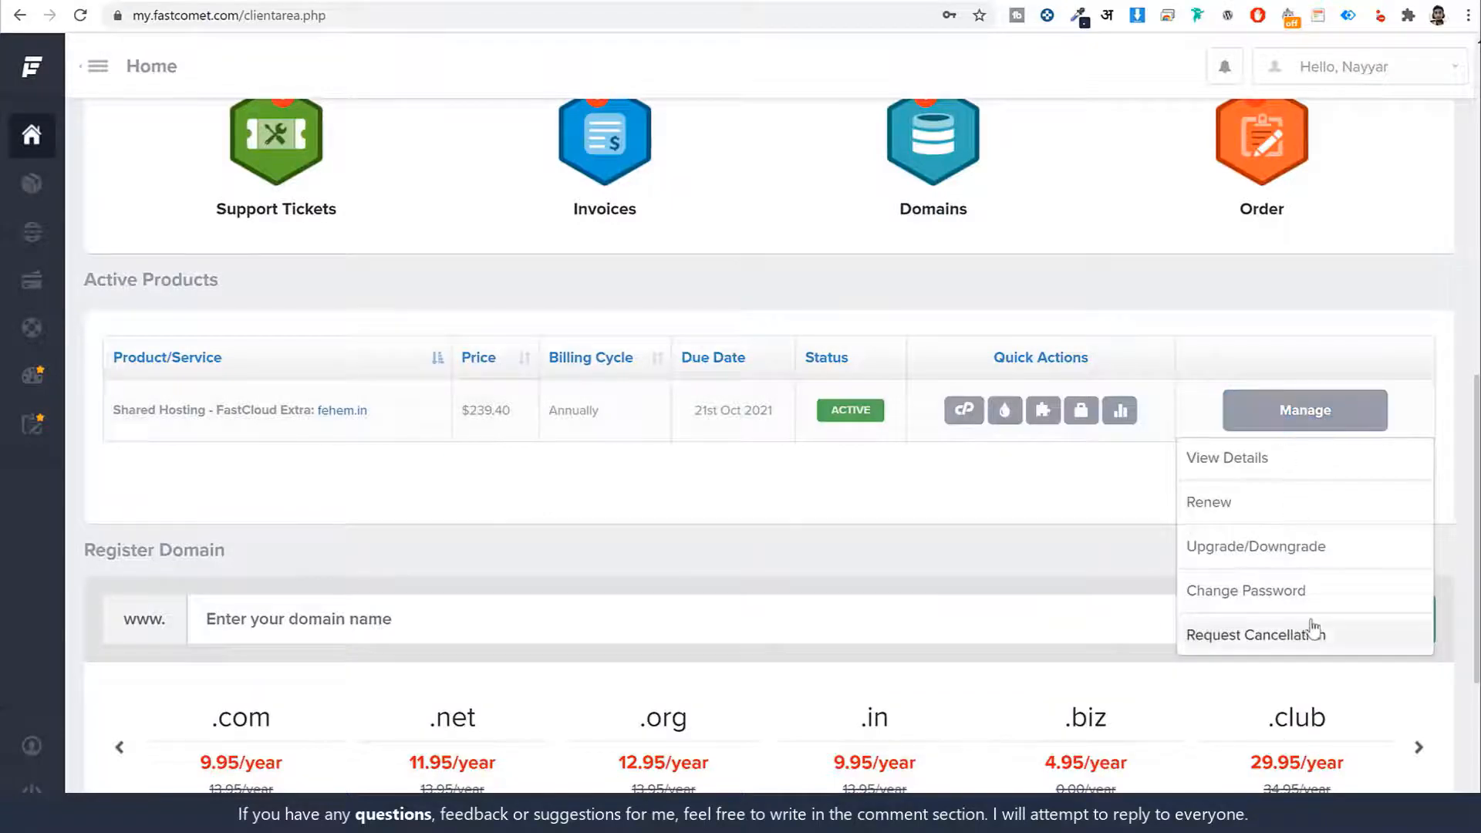
click(1257, 462)
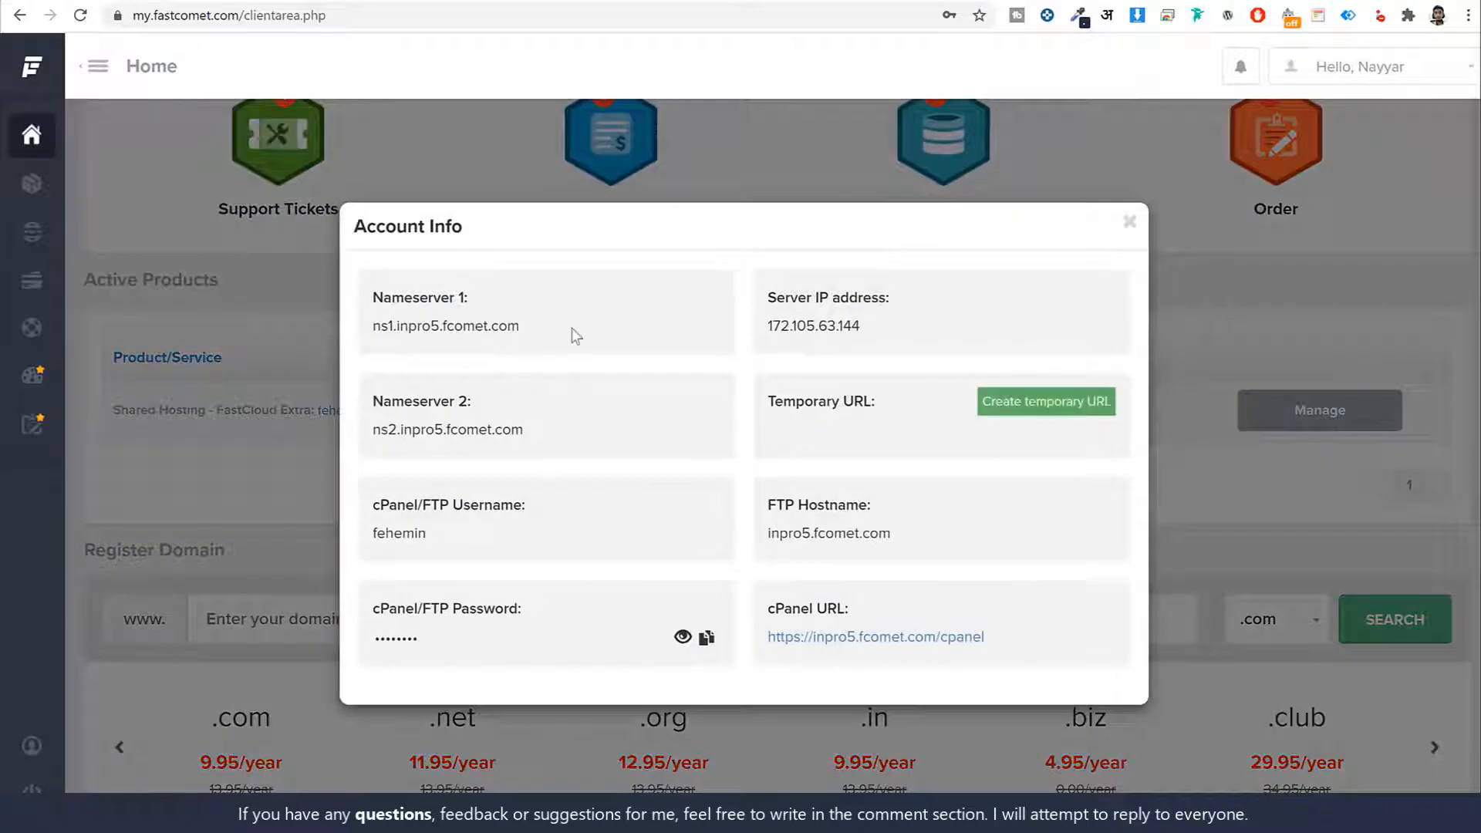
drag(569, 331, 376, 327)
key(ctrl+c)
key(ctrl+Tab)
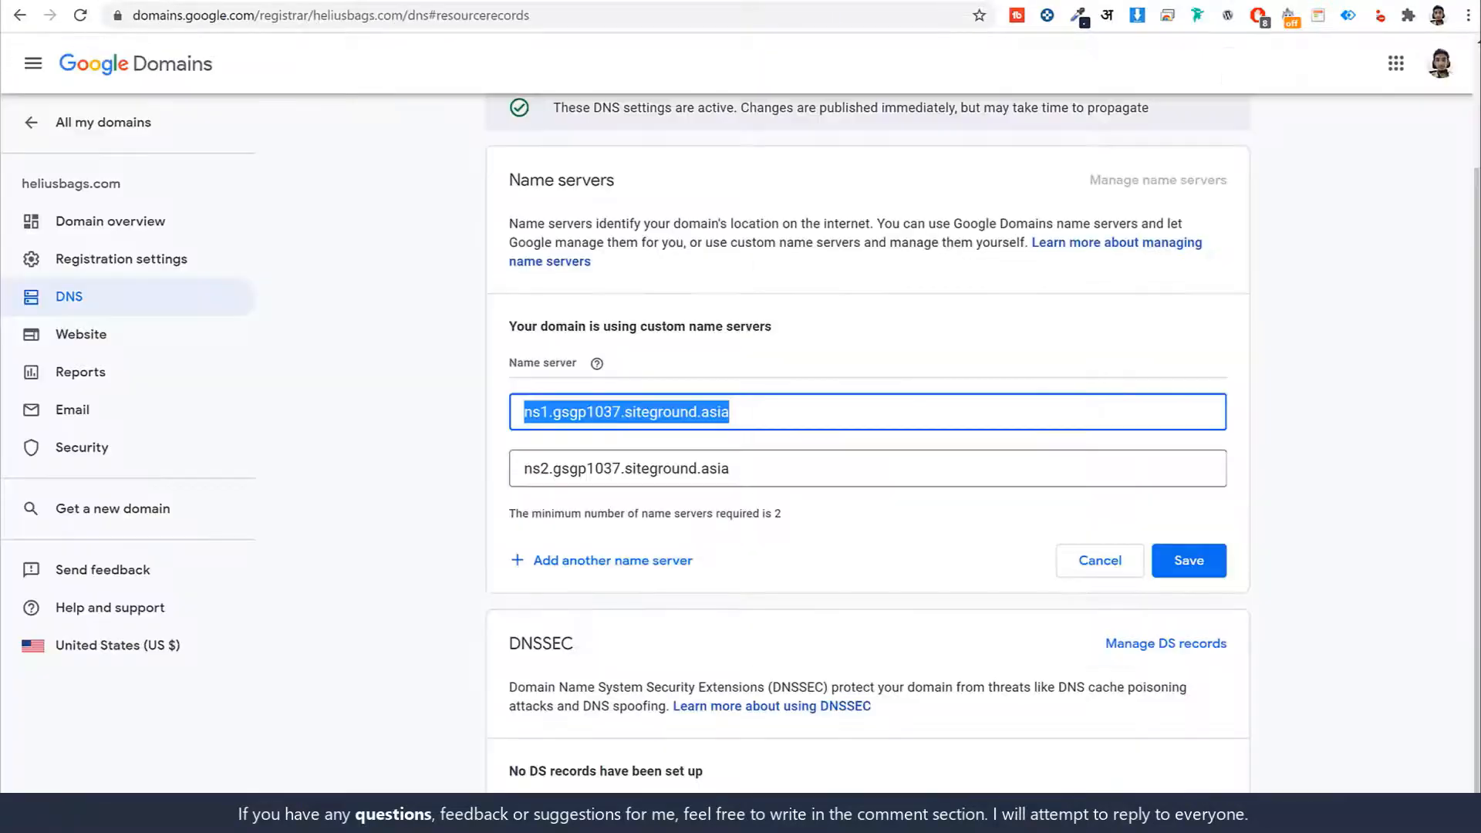
key(ctrl+v)
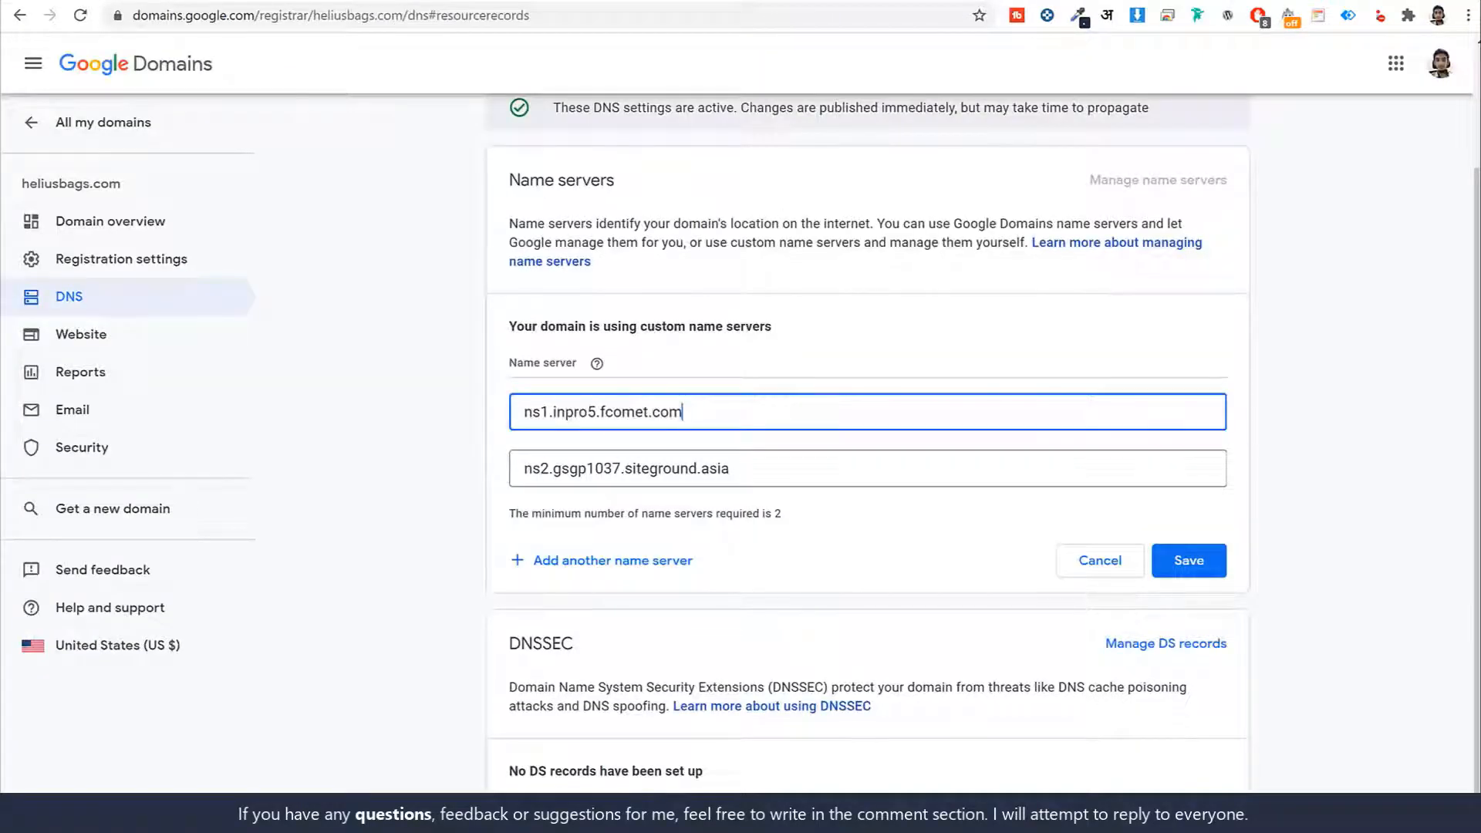
Replace the second name server with ns2.inpro5.fcomet.com and save the name servers
key(ctrl+shift+Tab)
drag(534, 438, 366, 443)
key(ctrl+c)
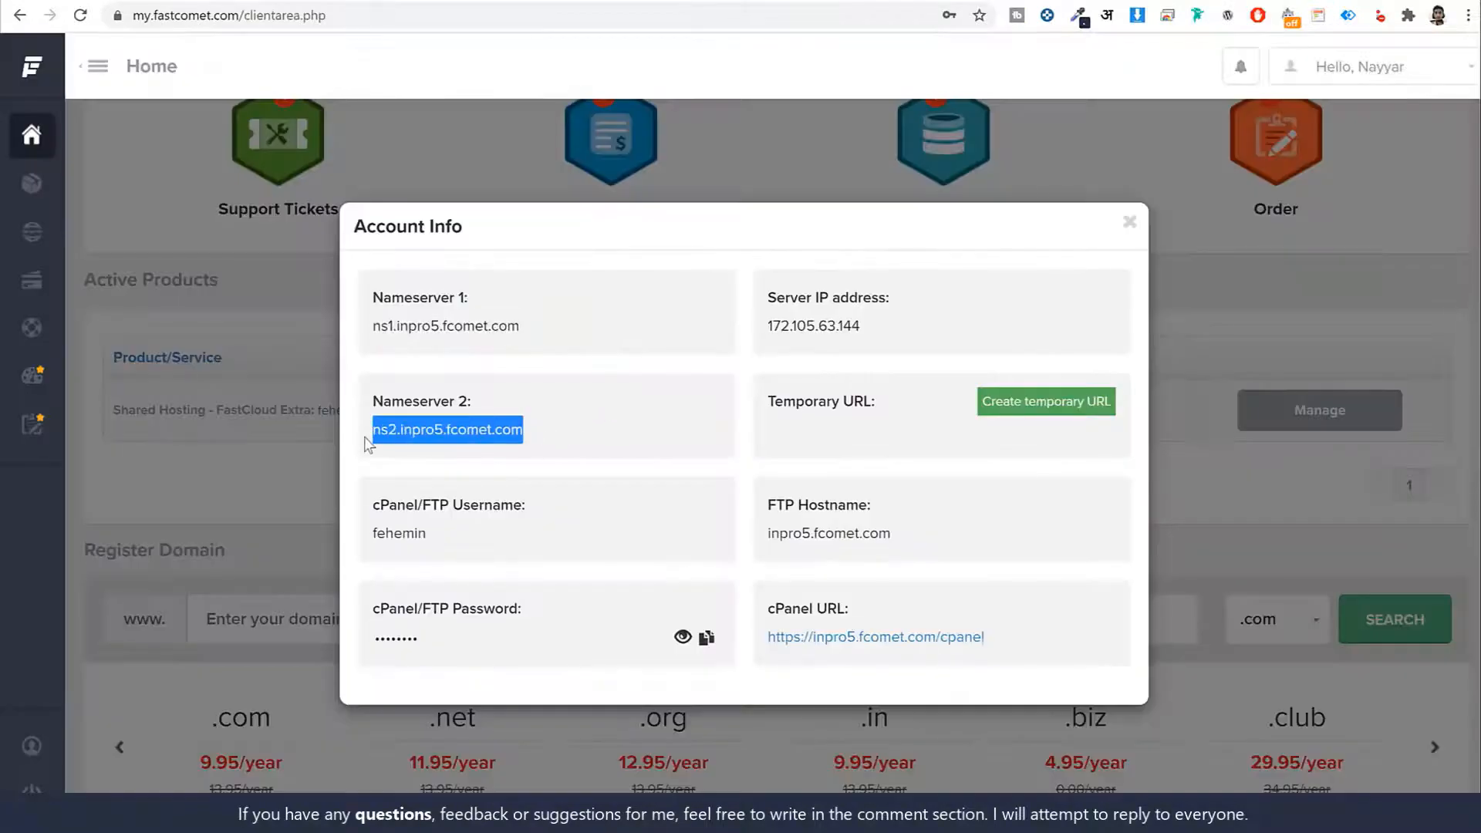
click(792, 1)
triple_click(724, 467)
key(ctrl+v)
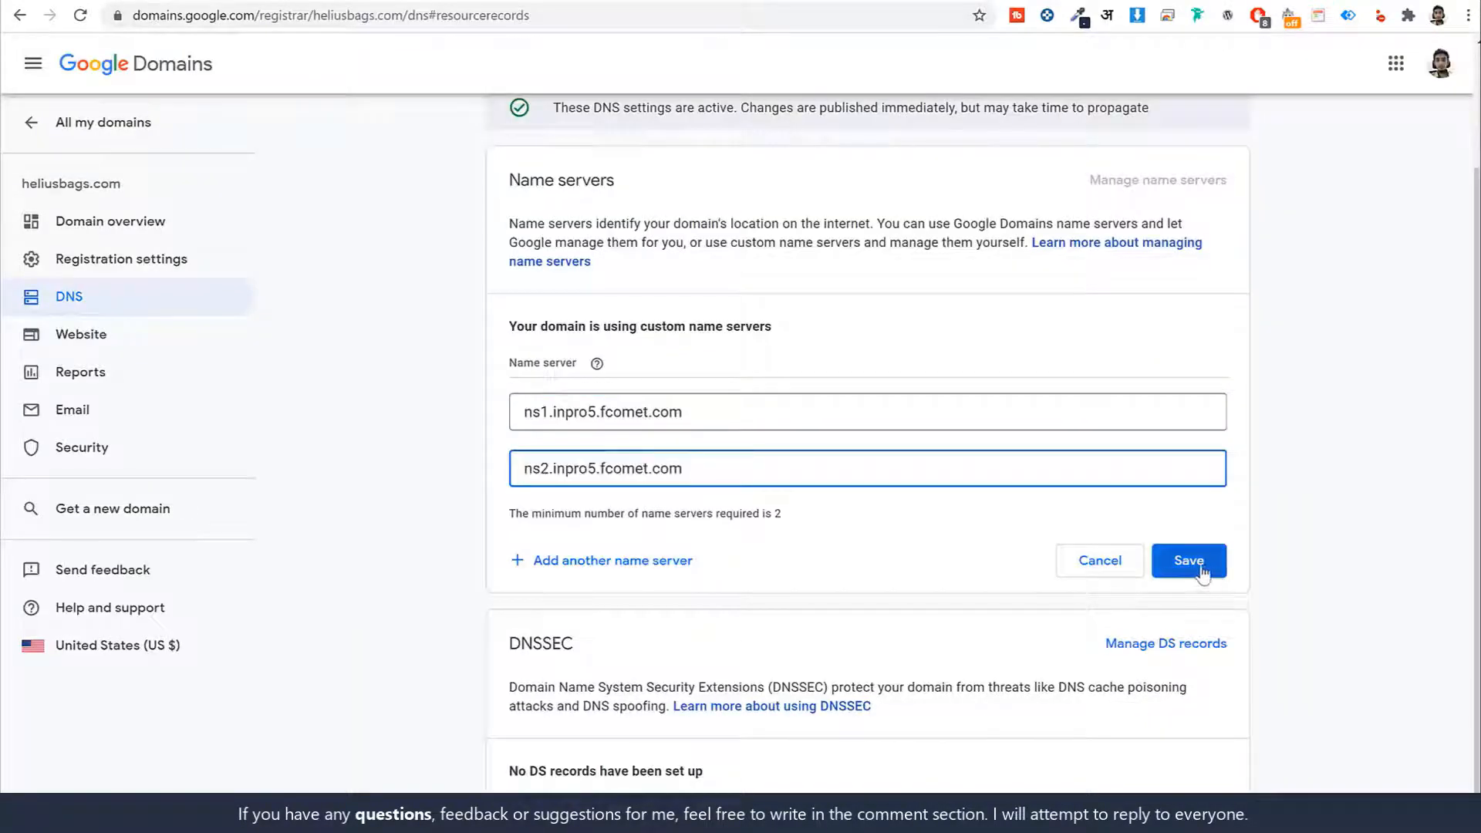
click(1170, 559)
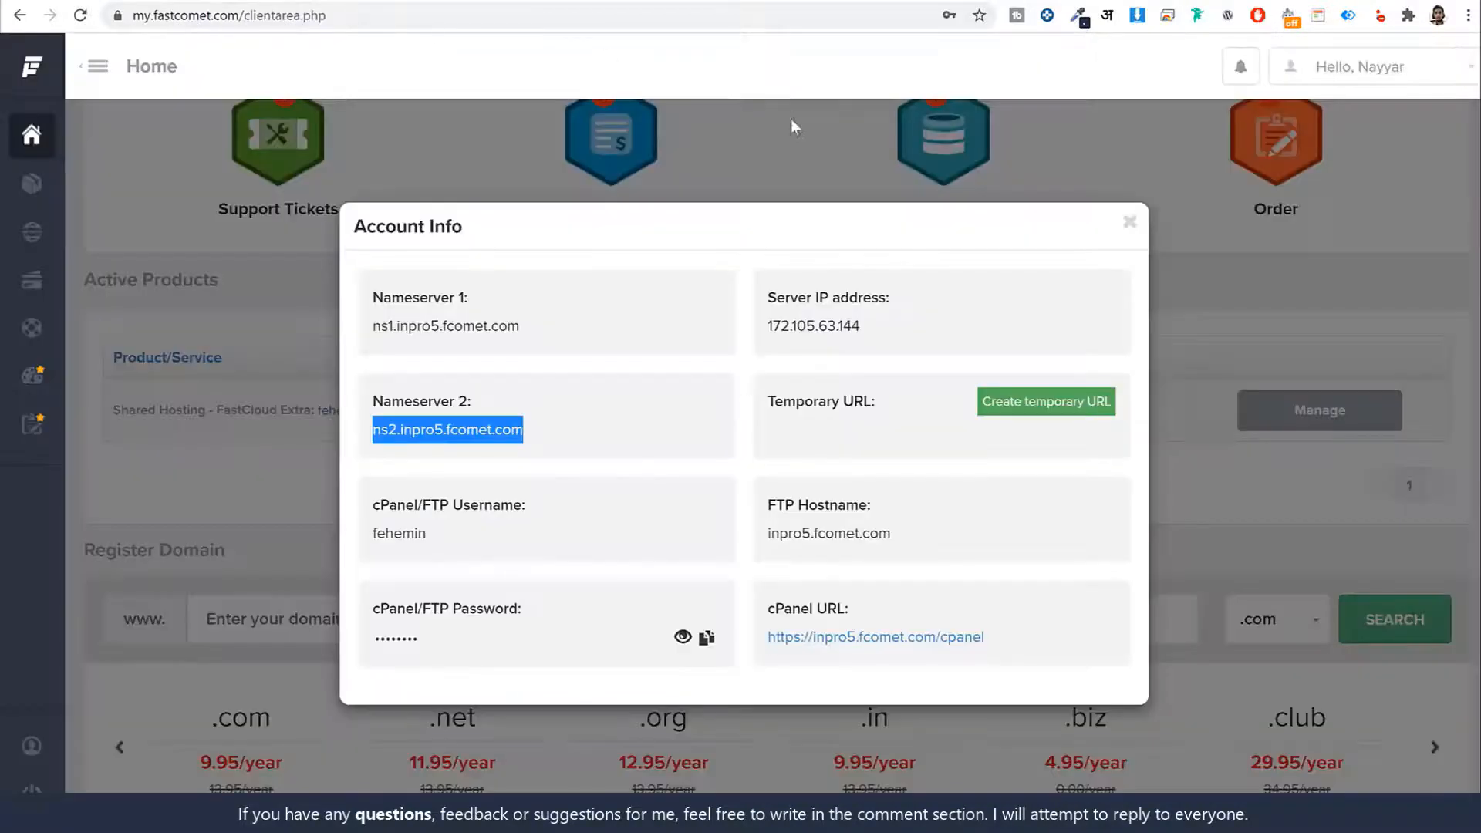
Close Account Info and enter cPanel using the saved master password
click(1128, 223)
scroll(282, 407, up, 4)
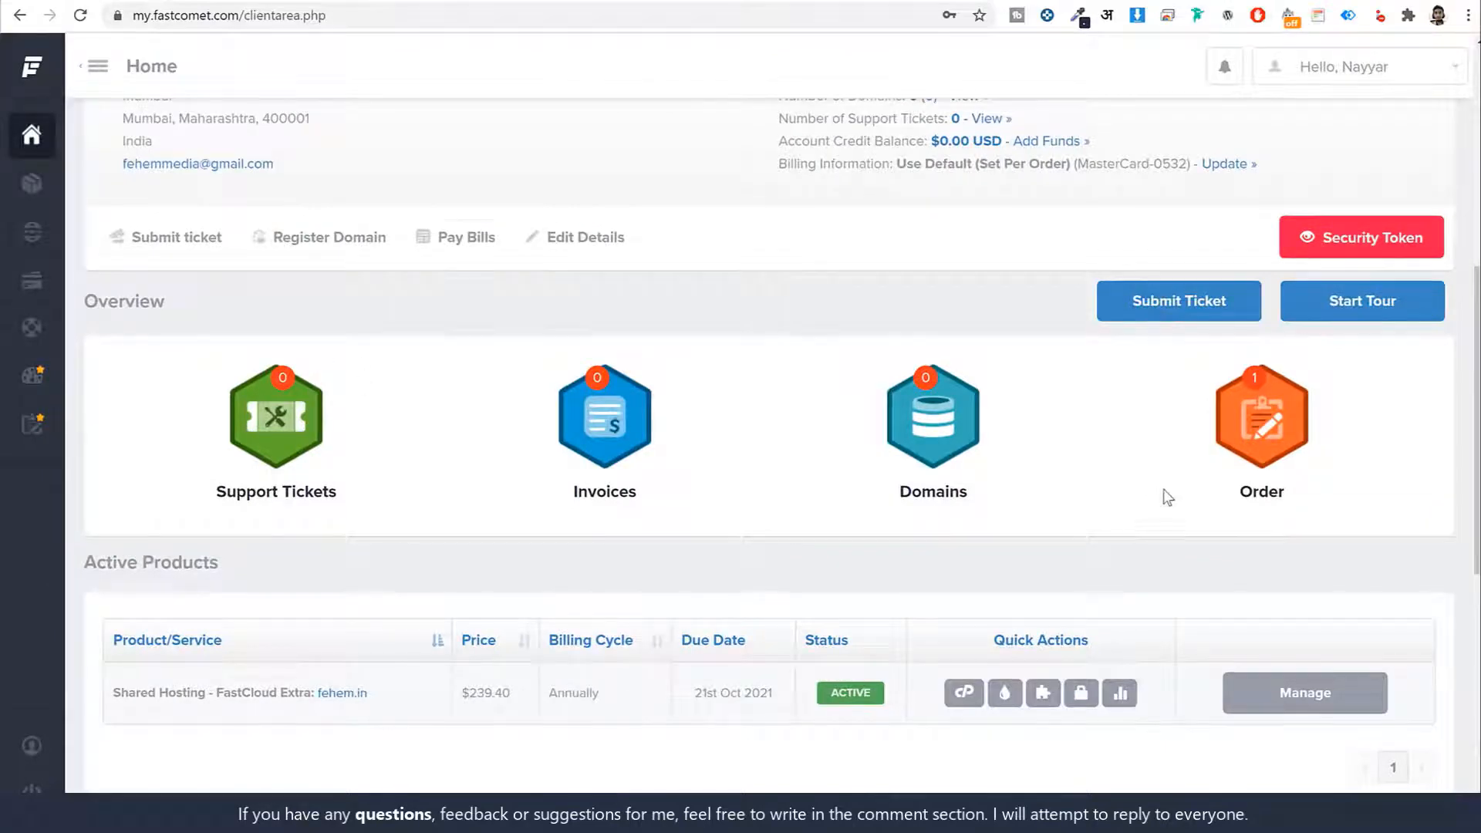
scroll(1166, 495, down, 2)
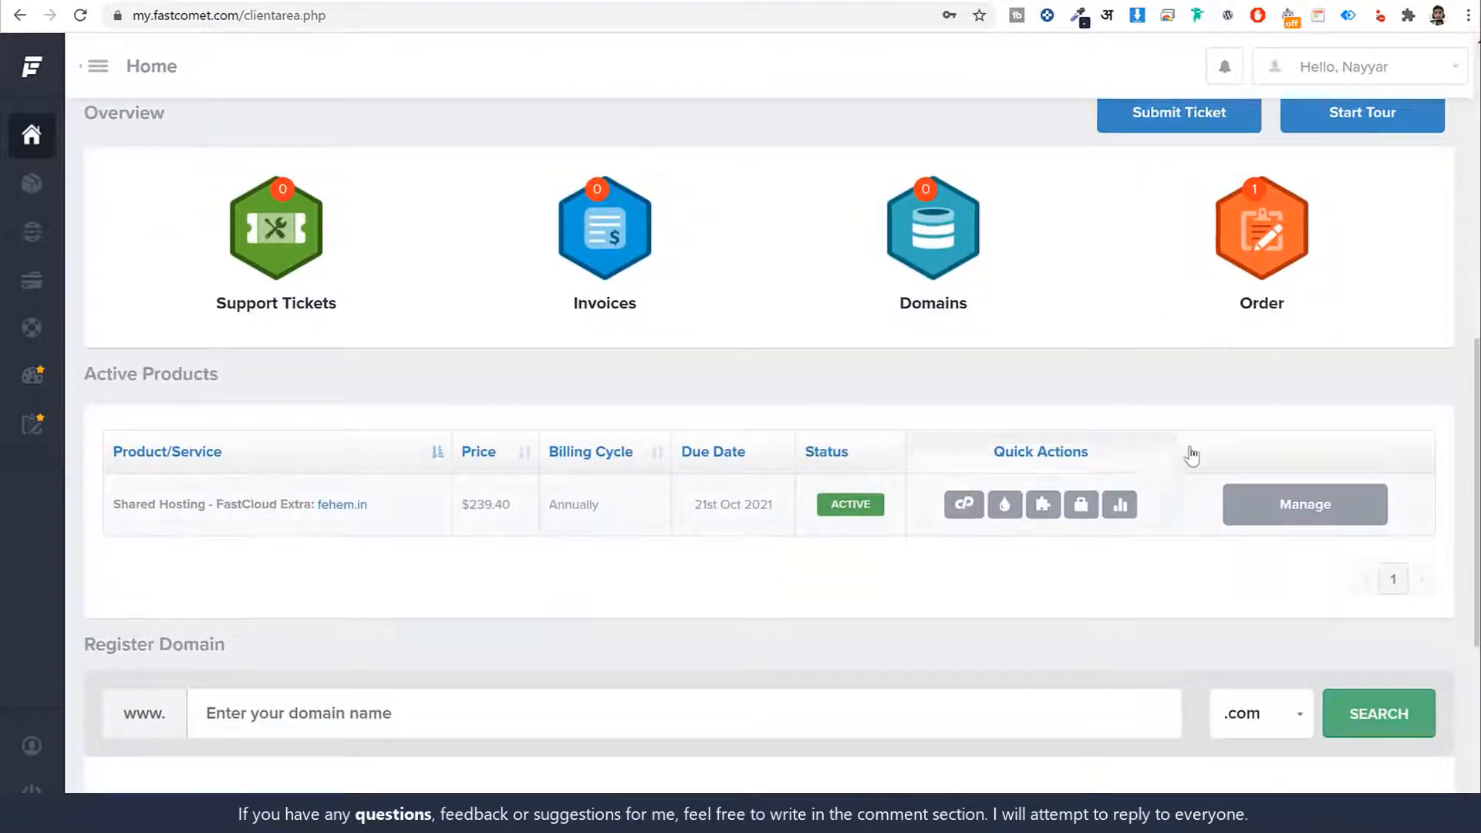
click(965, 506)
click(704, 400)
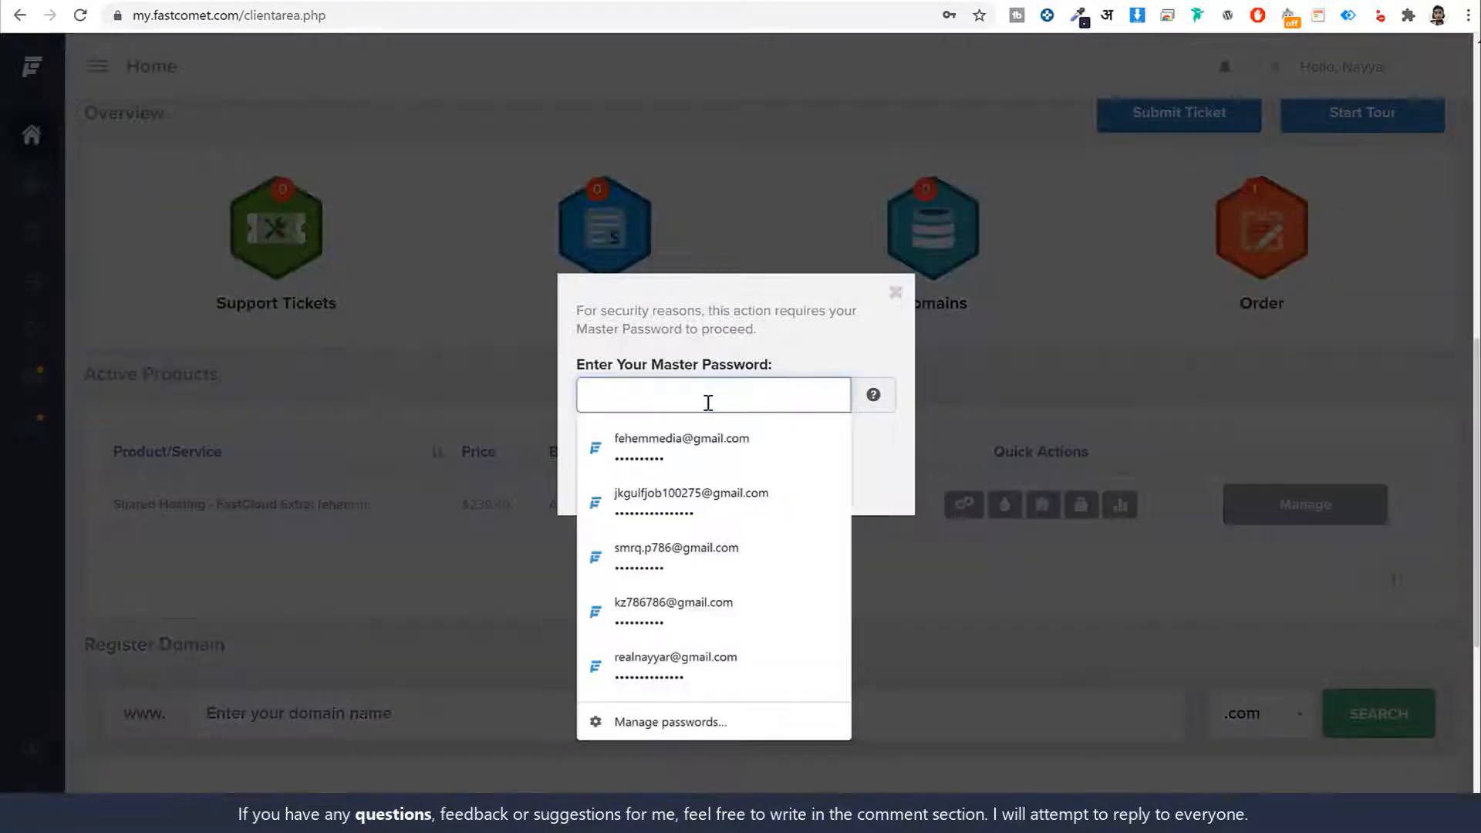
click(699, 448)
click(740, 467)
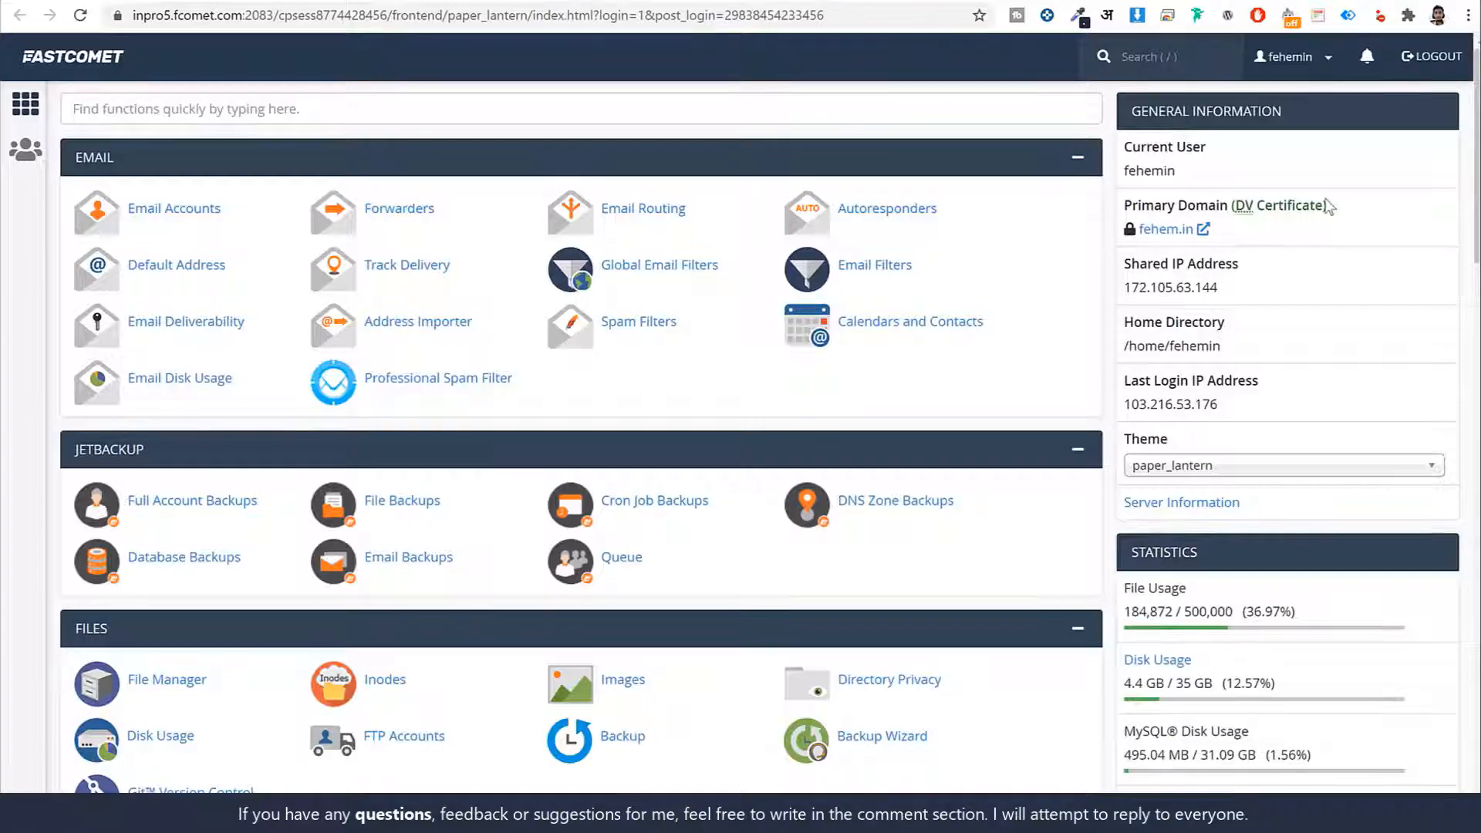
Look over the cPanel dashboard's primary domain information and 4.4 GB of 35 GB usage
scroll(1111, 532, down, 9)
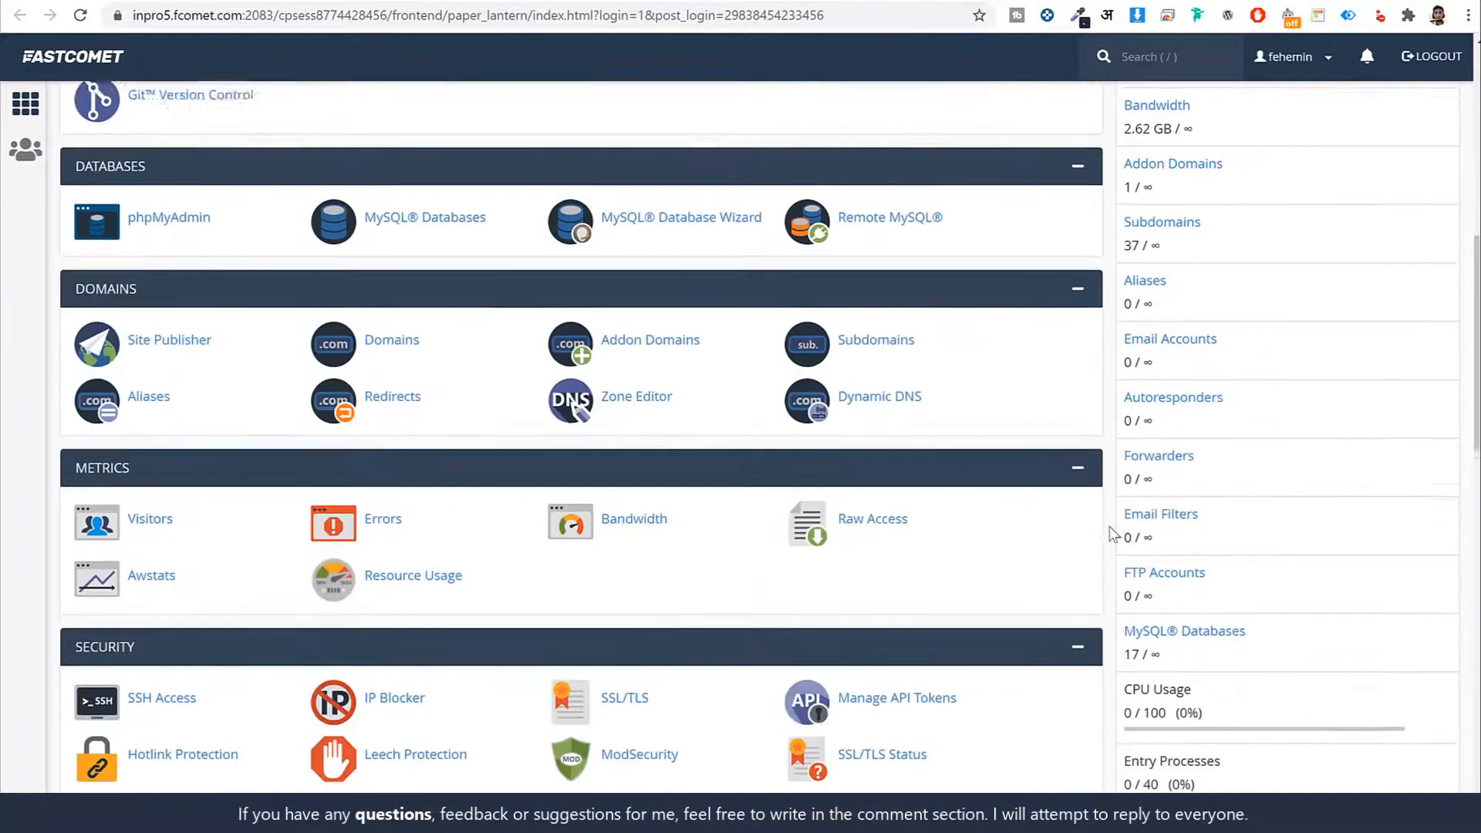
scroll(1110, 532, up, 5)
scroll(1110, 532, up, 4)
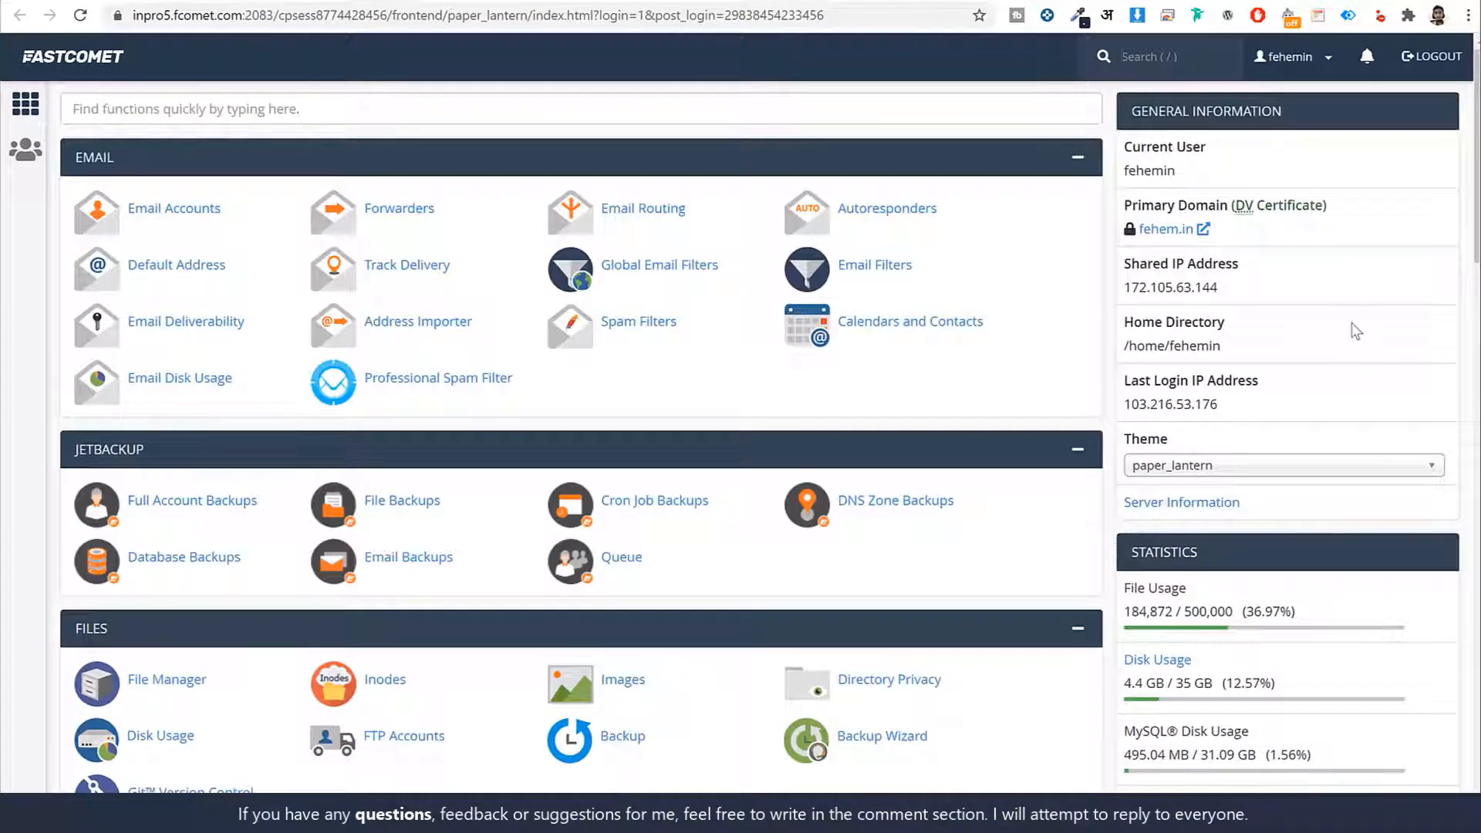
drag(1123, 210, 1233, 212)
click(1322, 269)
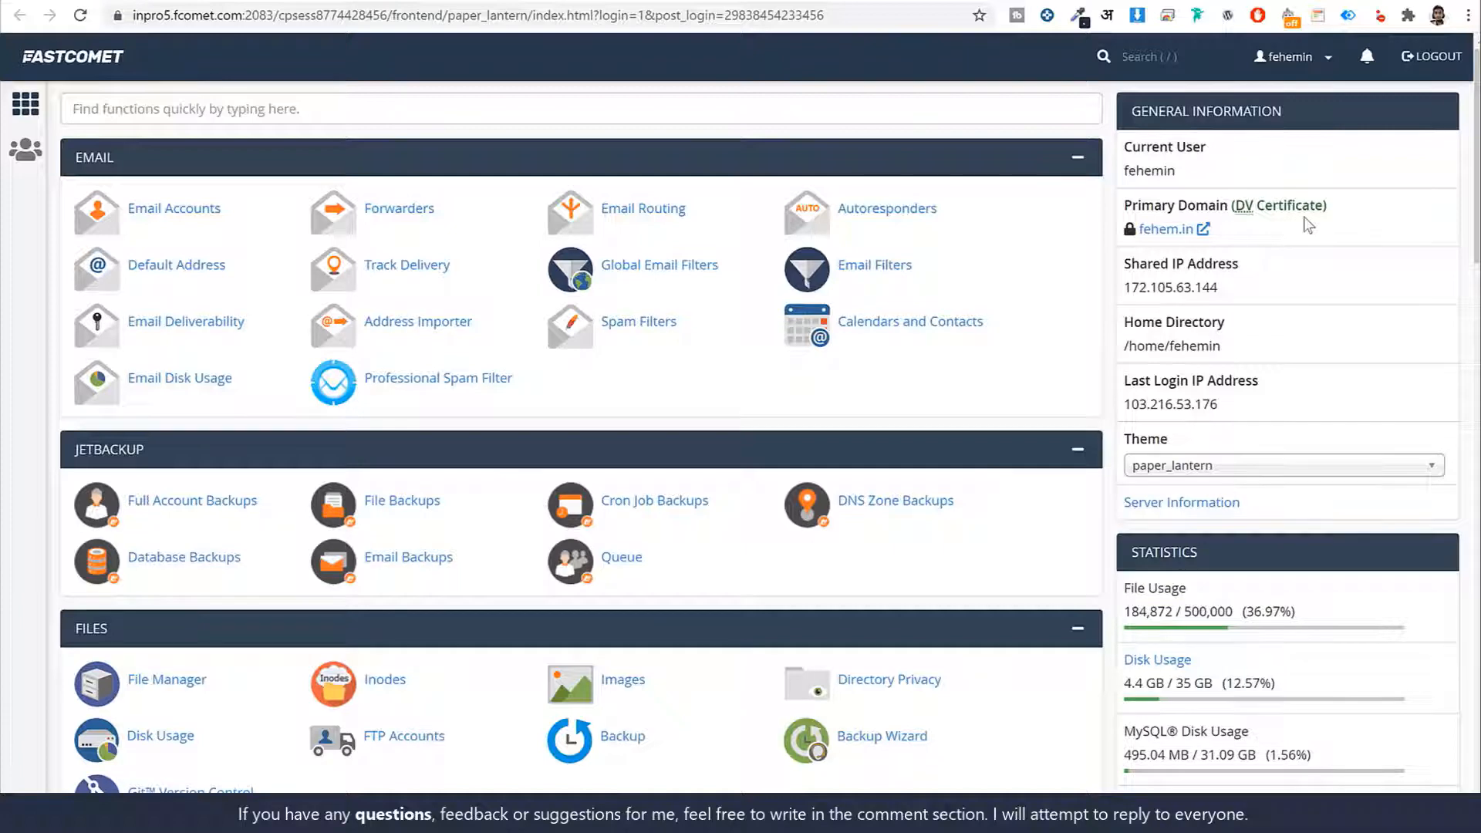
Find the Let's Encrypt SSL tool with an 'ssl' search and open it
click(218, 109)
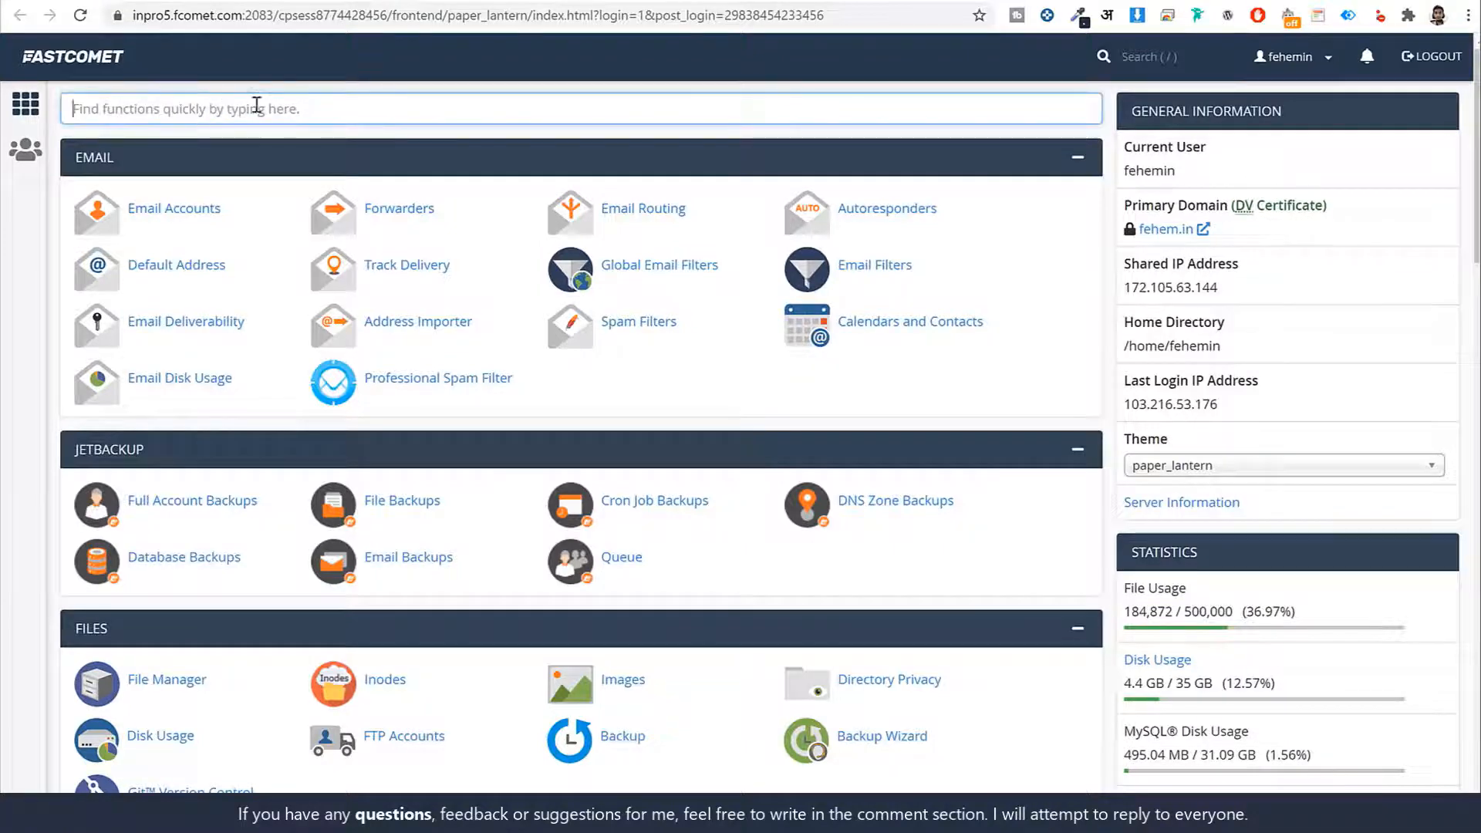
text(ssl)
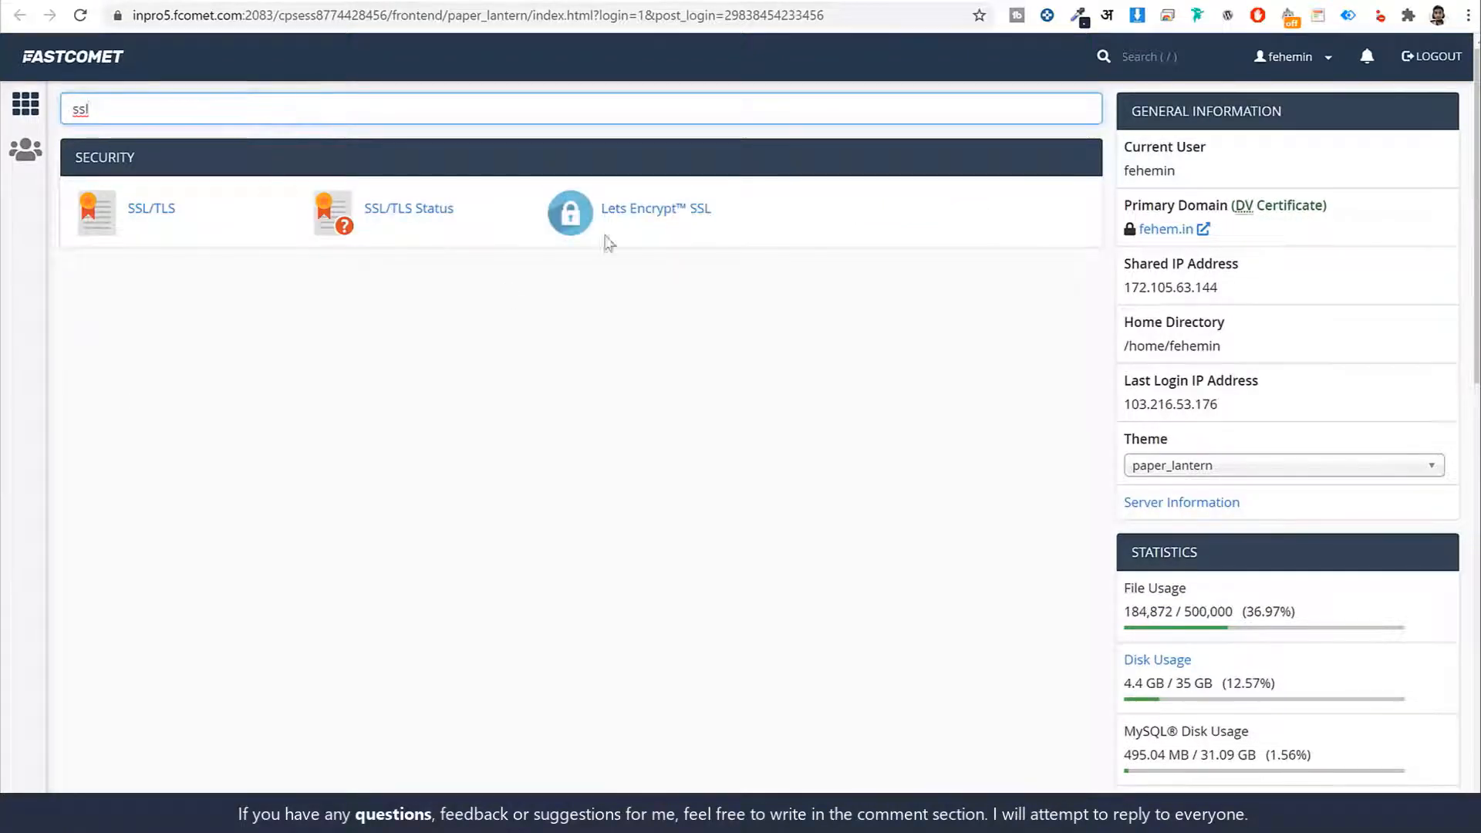
click(684, 227)
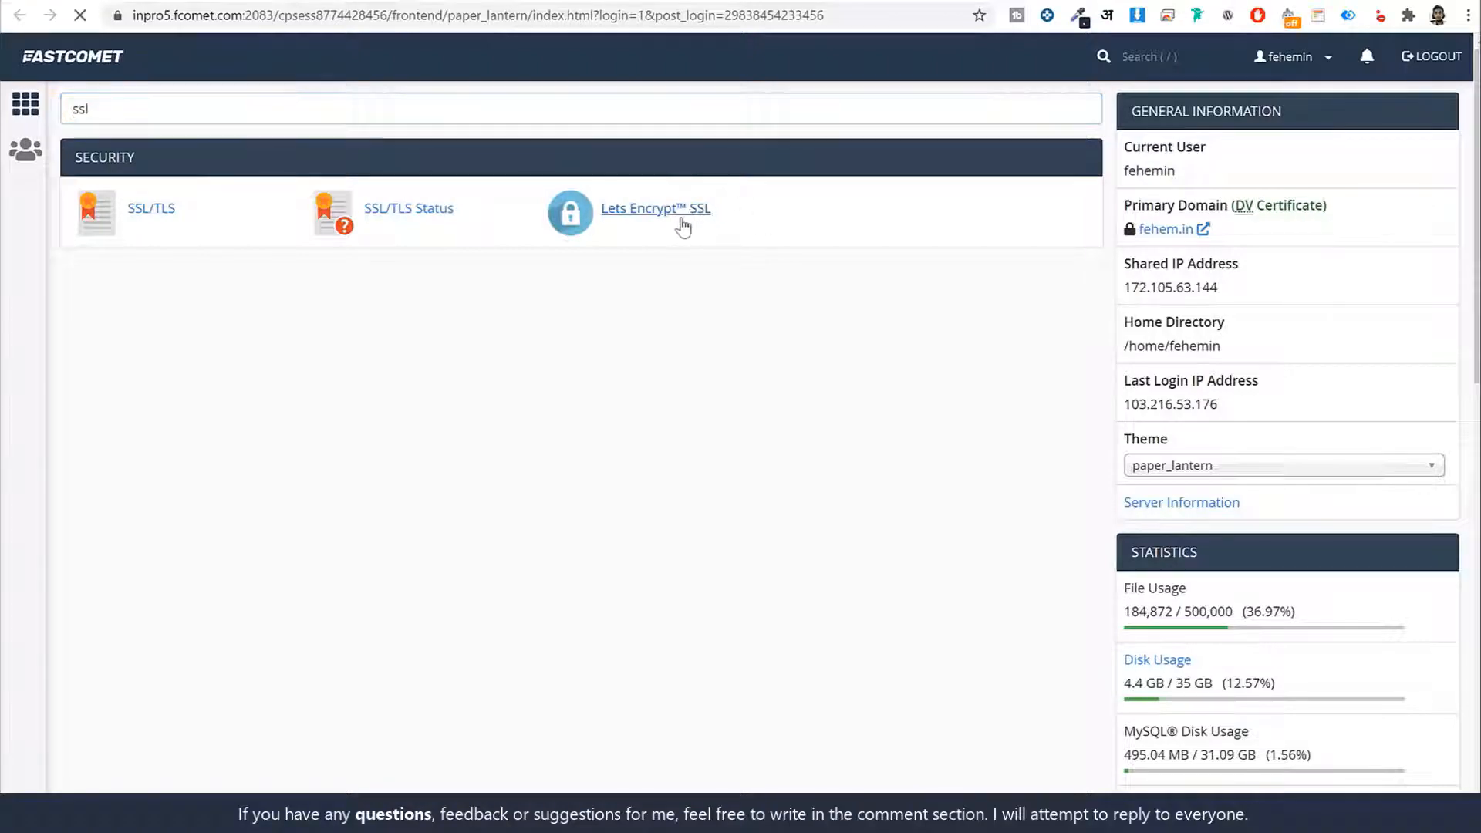
scroll(930, 300, down, 5)
scroll(935, 300, down, 6)
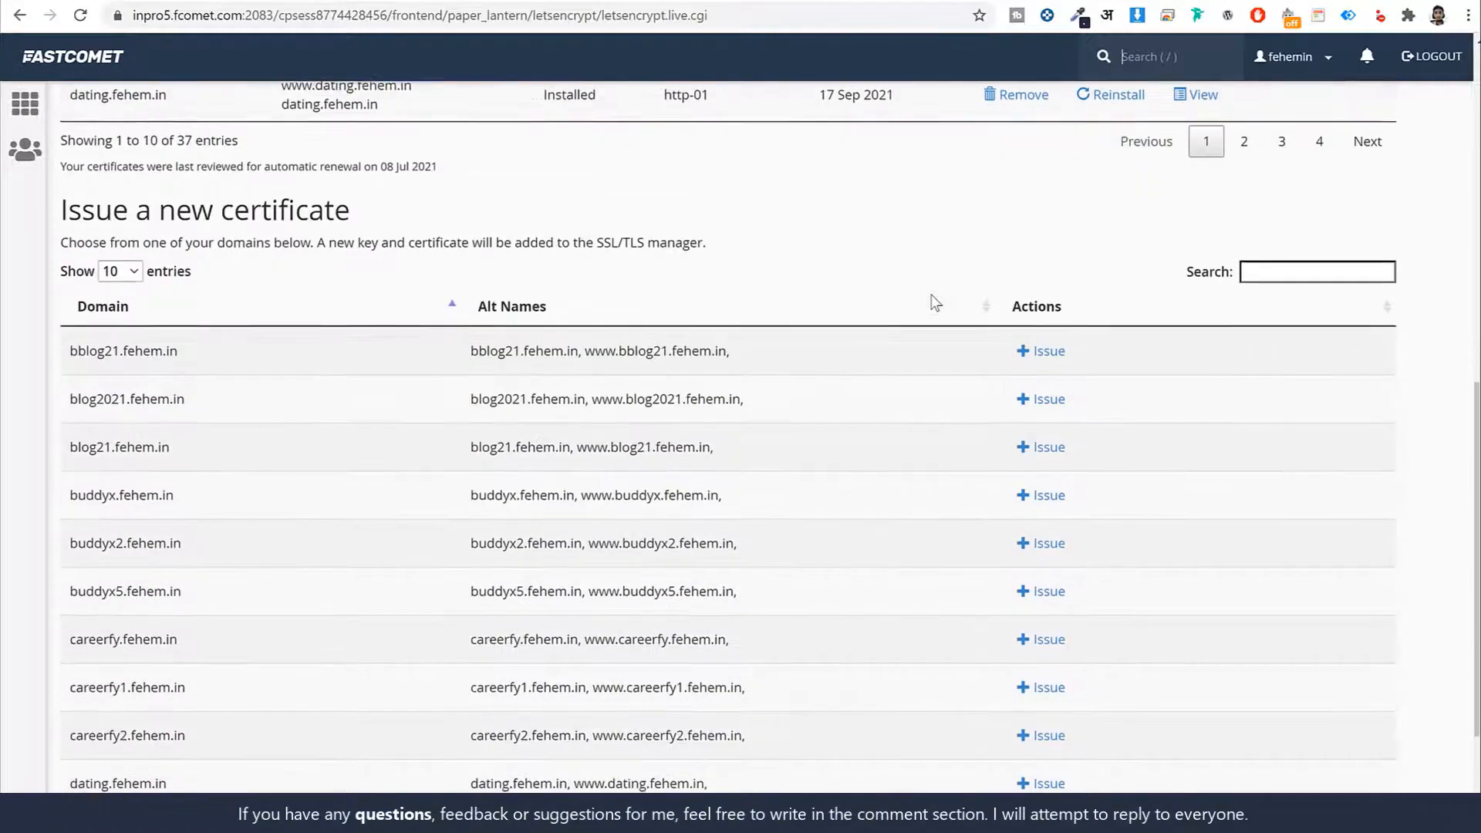
Issue a Let's Encrypt certificate for resido2.fehem.in, then return to the cPanel home
click(1291, 182)
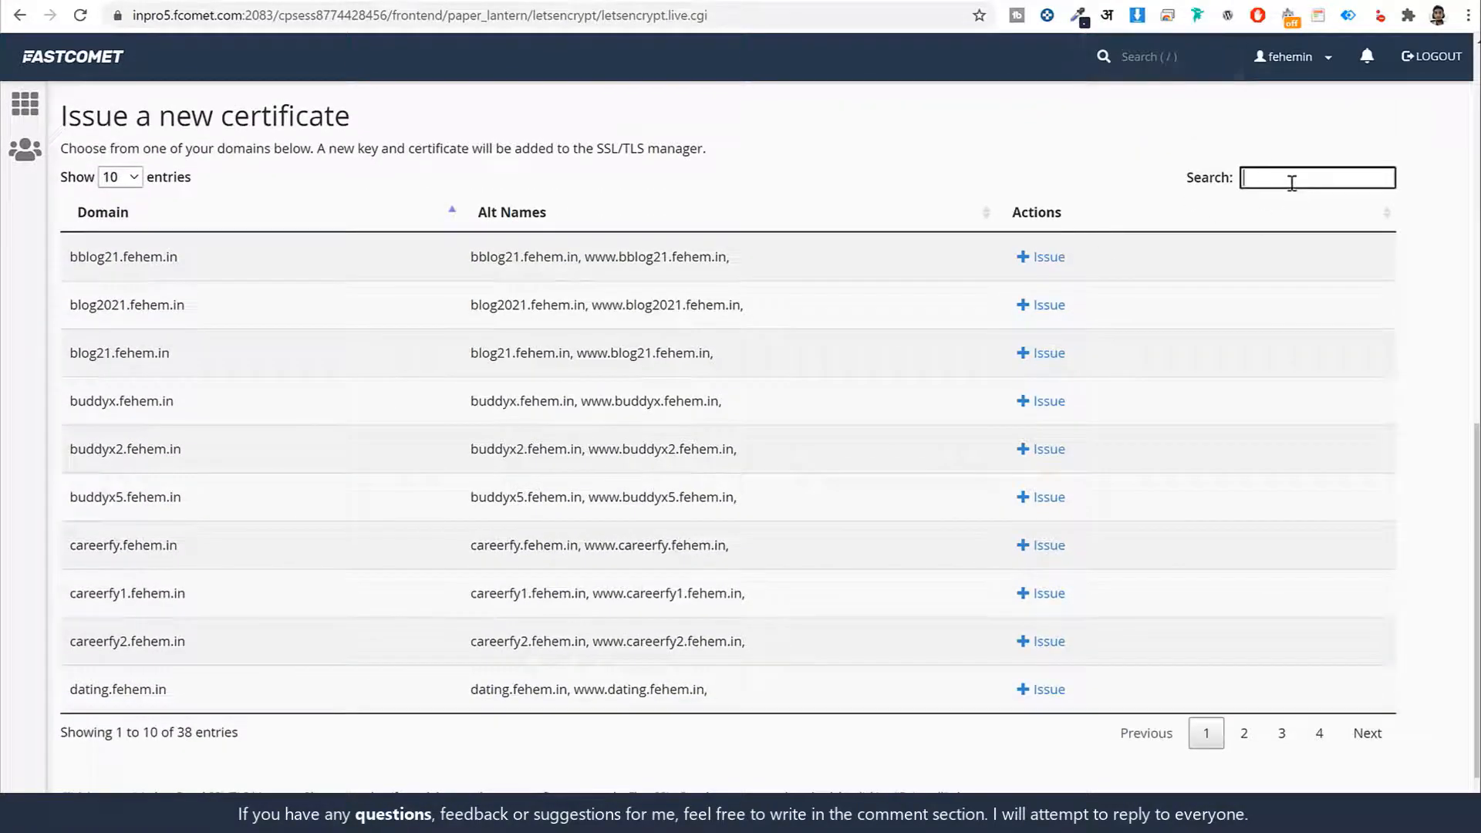
text(res)
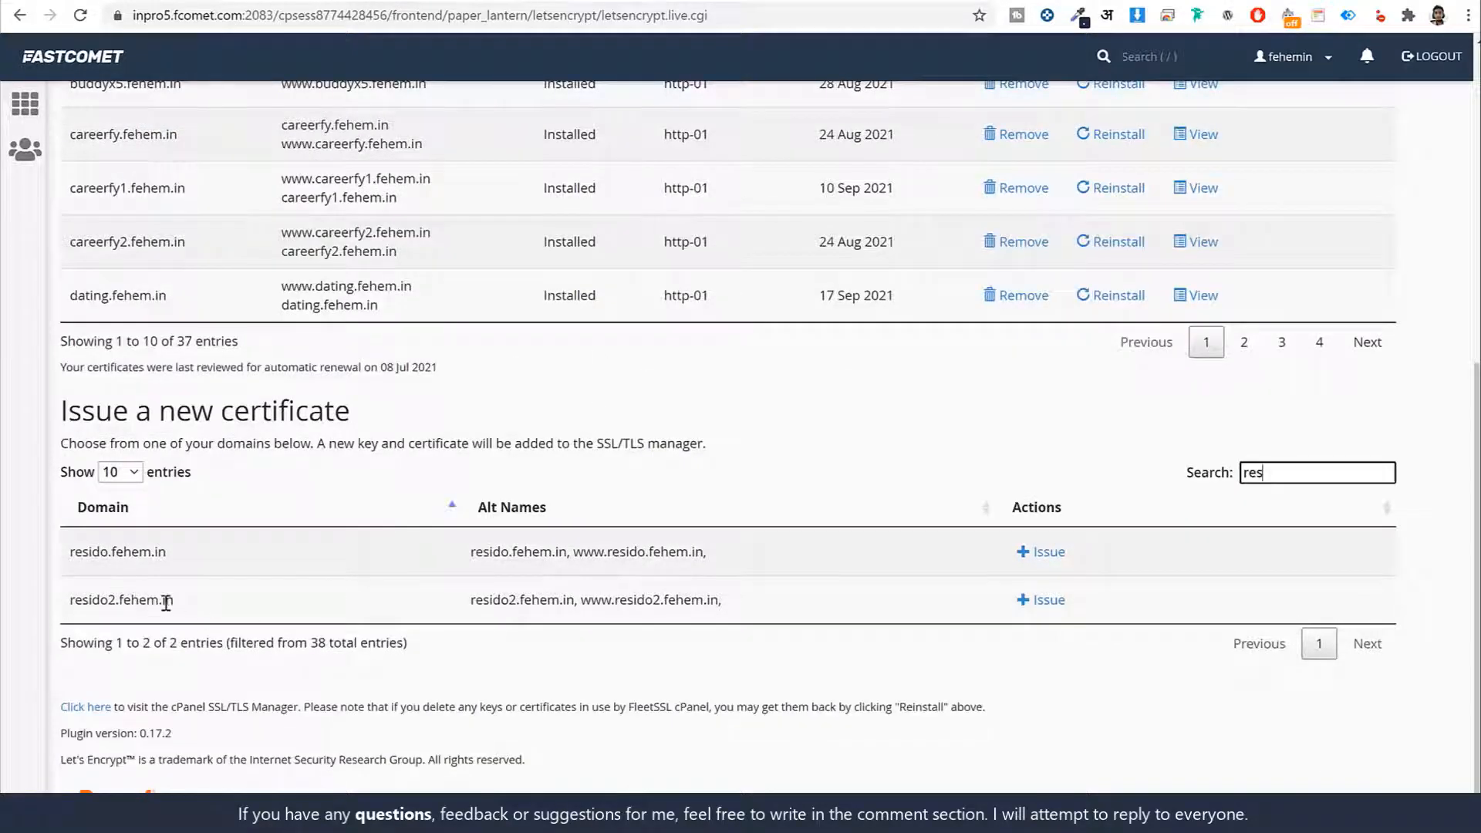
drag(206, 612, 97, 604)
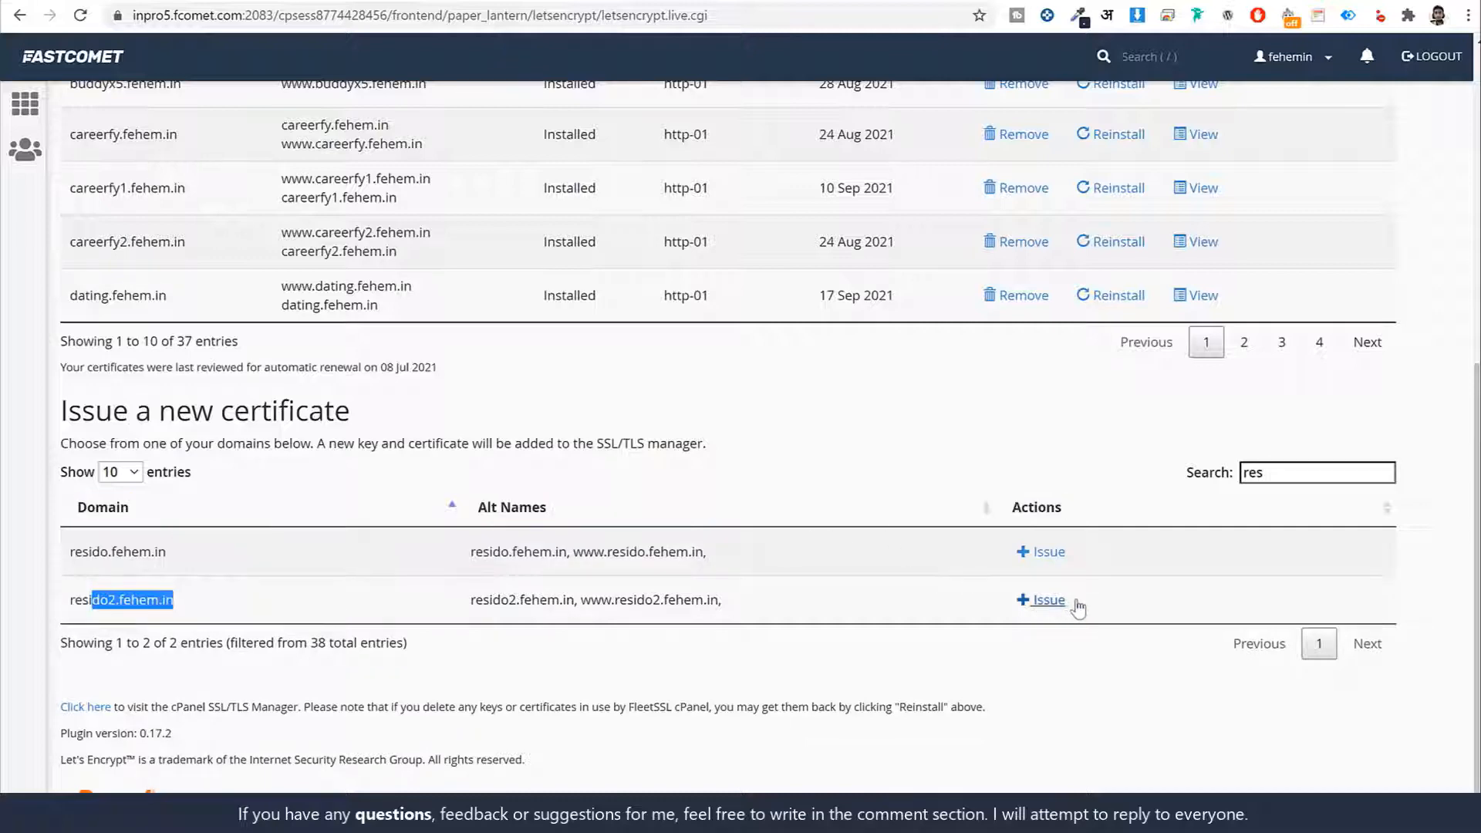
click(1099, 608)
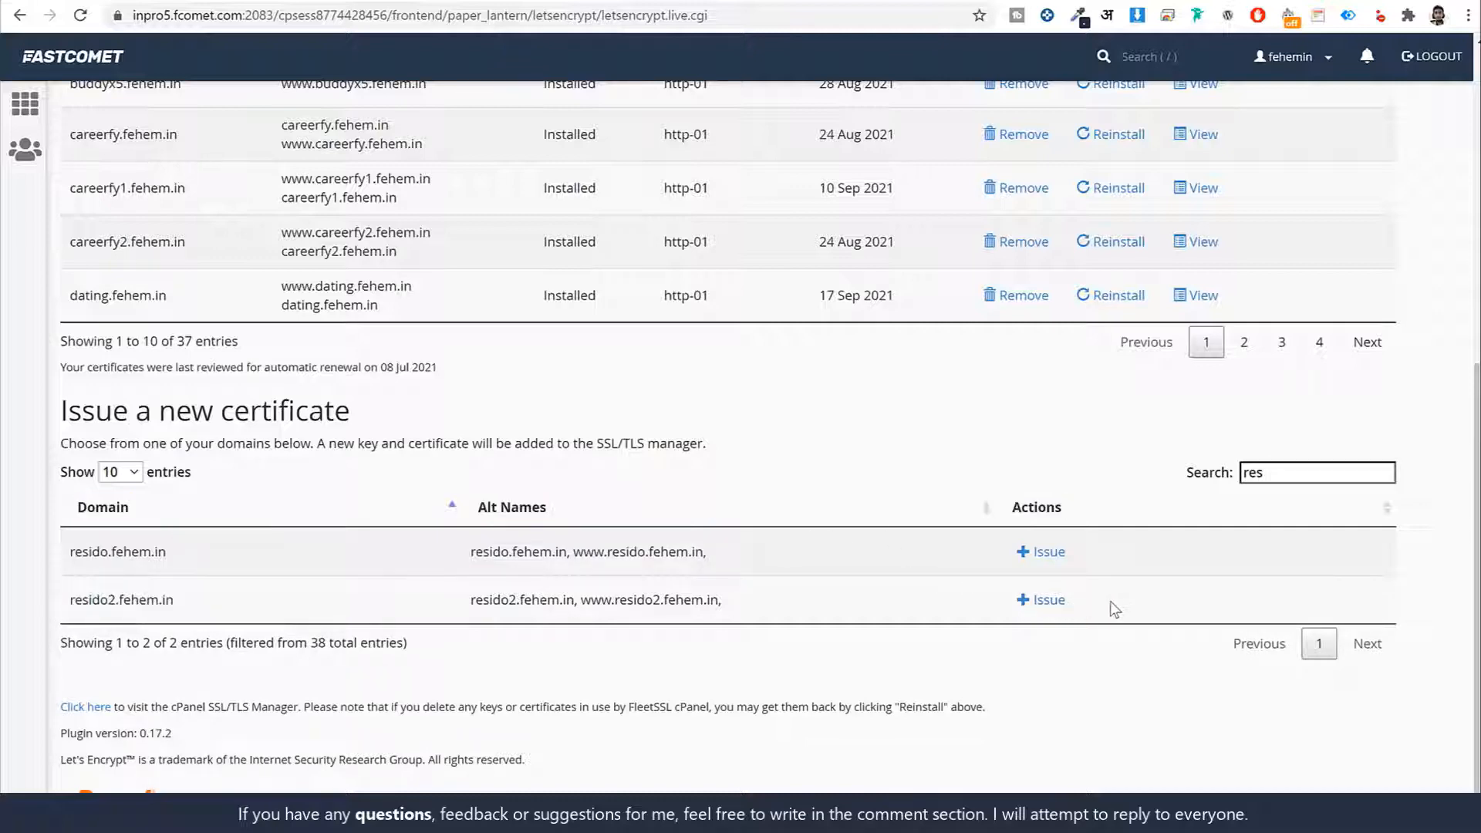
click(1049, 600)
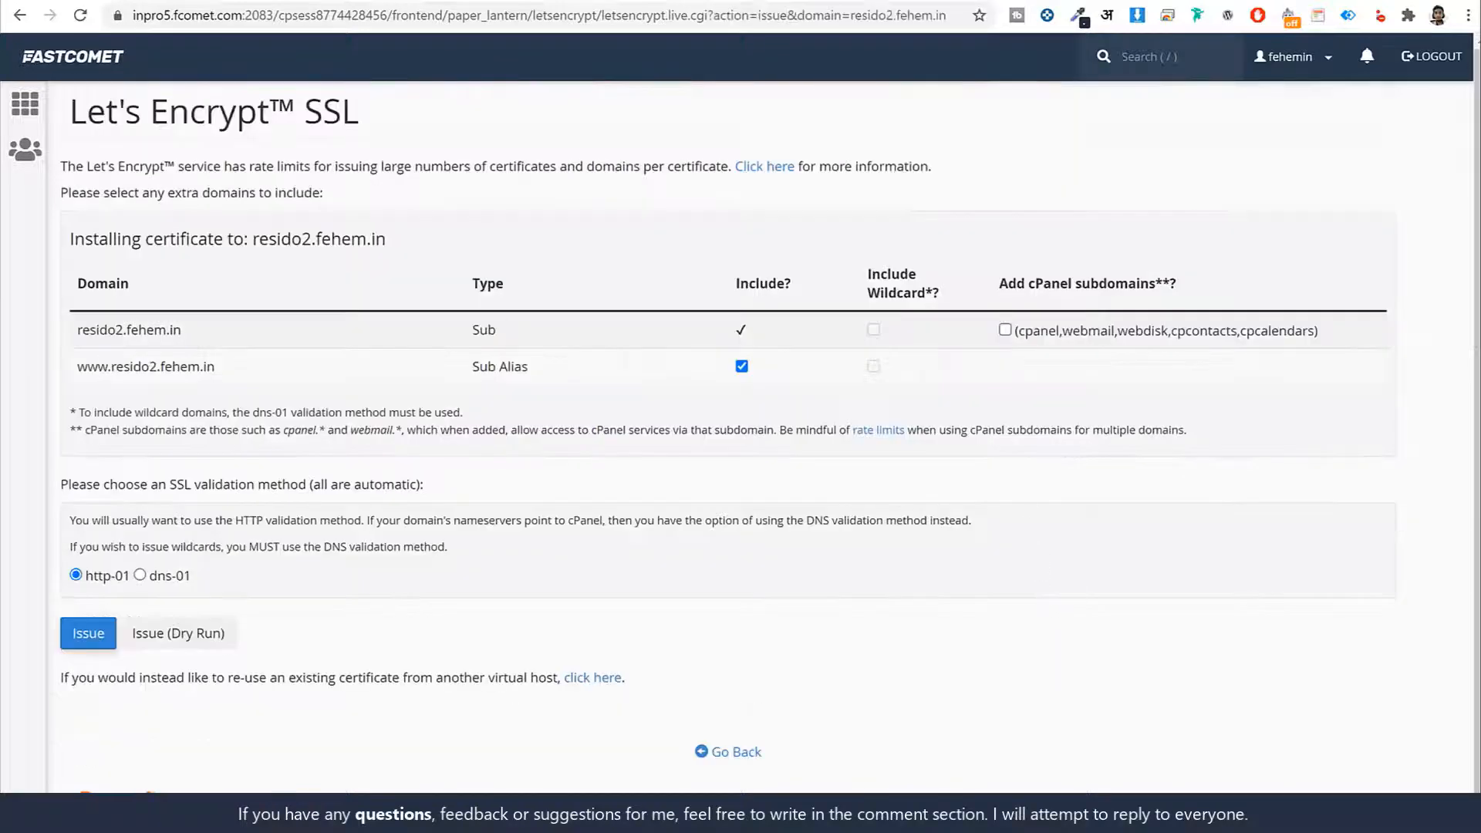
click(89, 640)
click(98, 60)
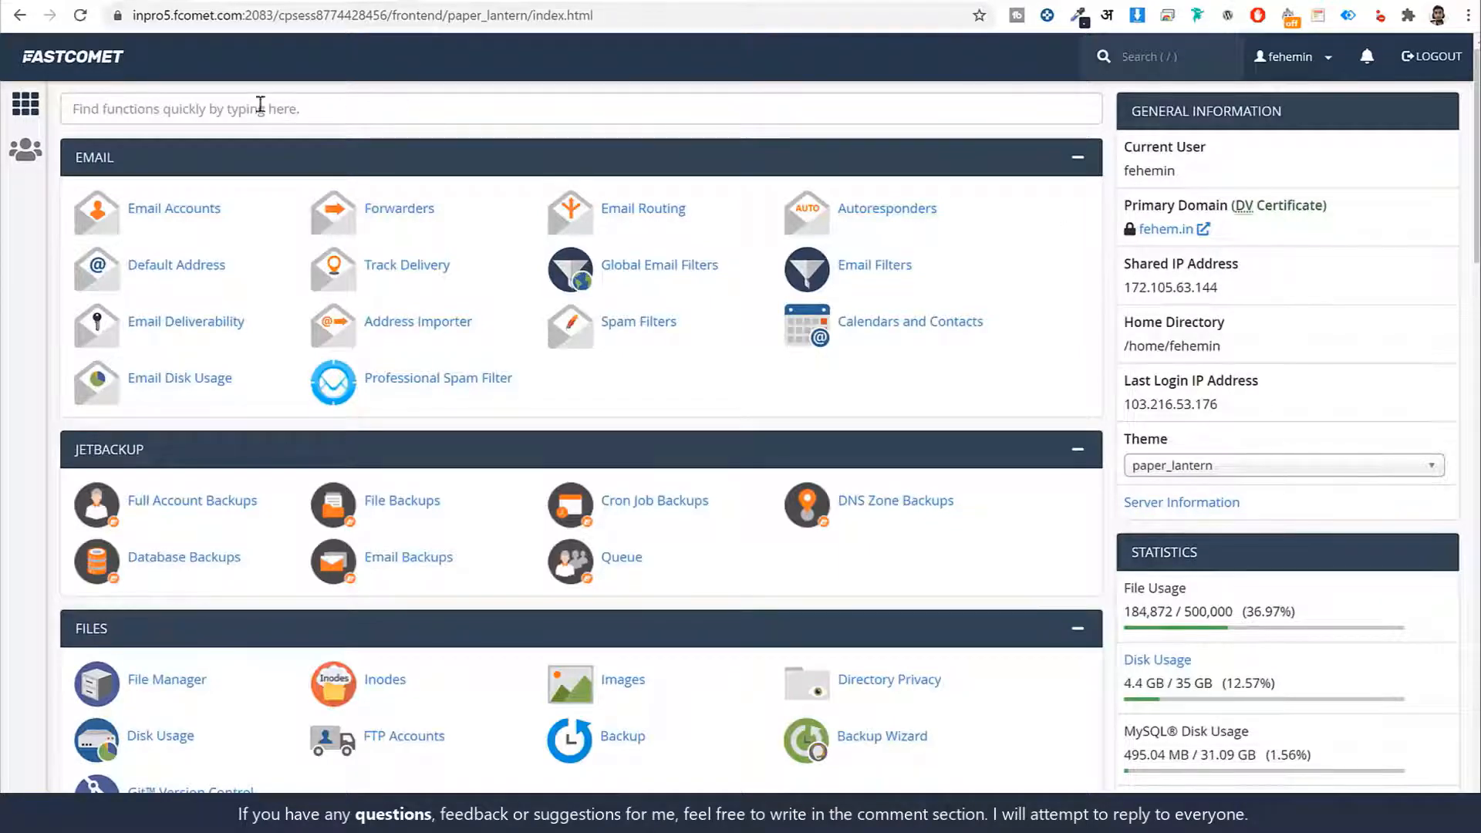
Search 'sof' and open the Softaculous Apps Installer from cPanel
click(277, 119)
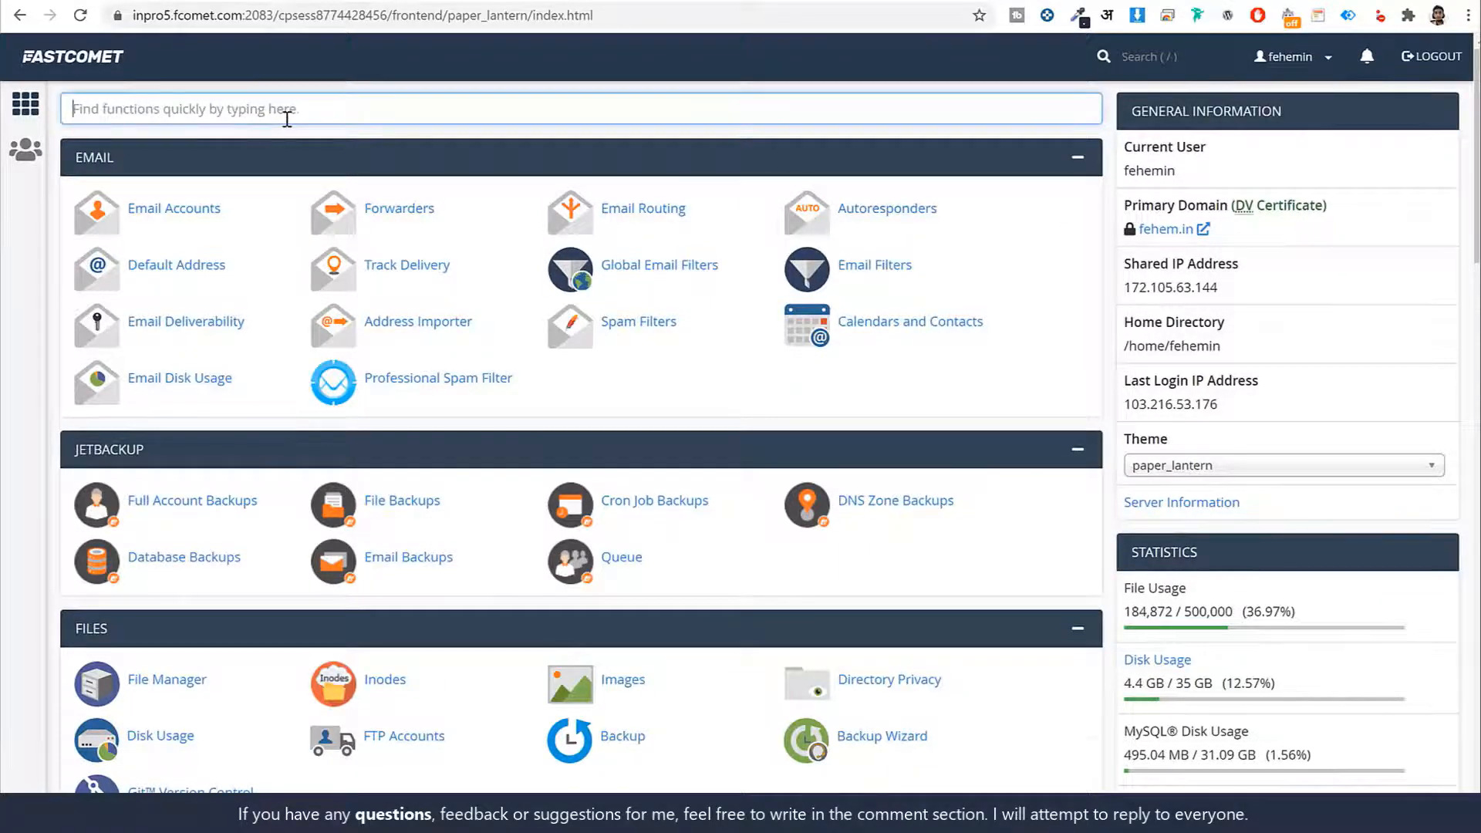
text(sof)
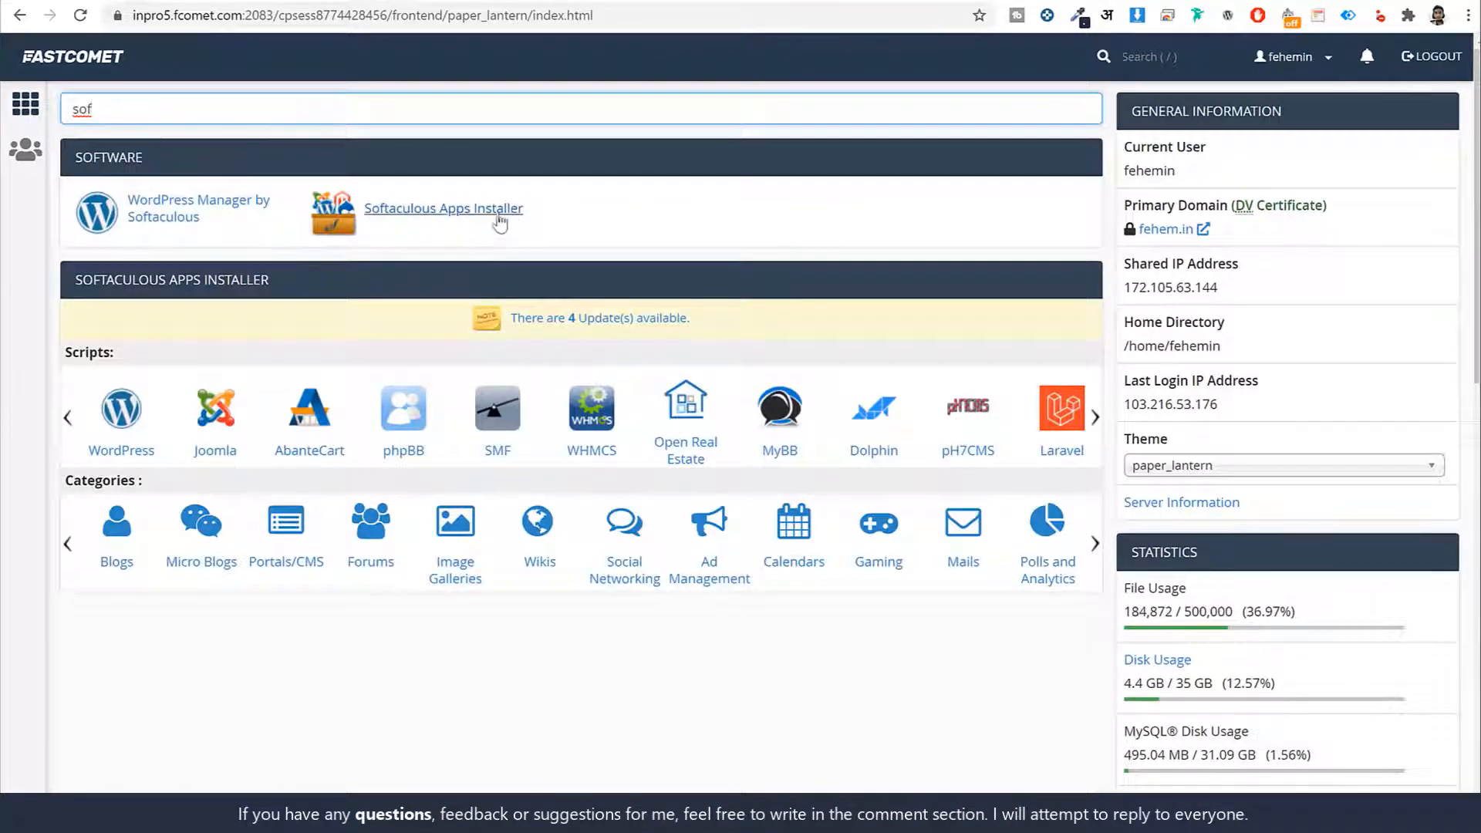
click(499, 223)
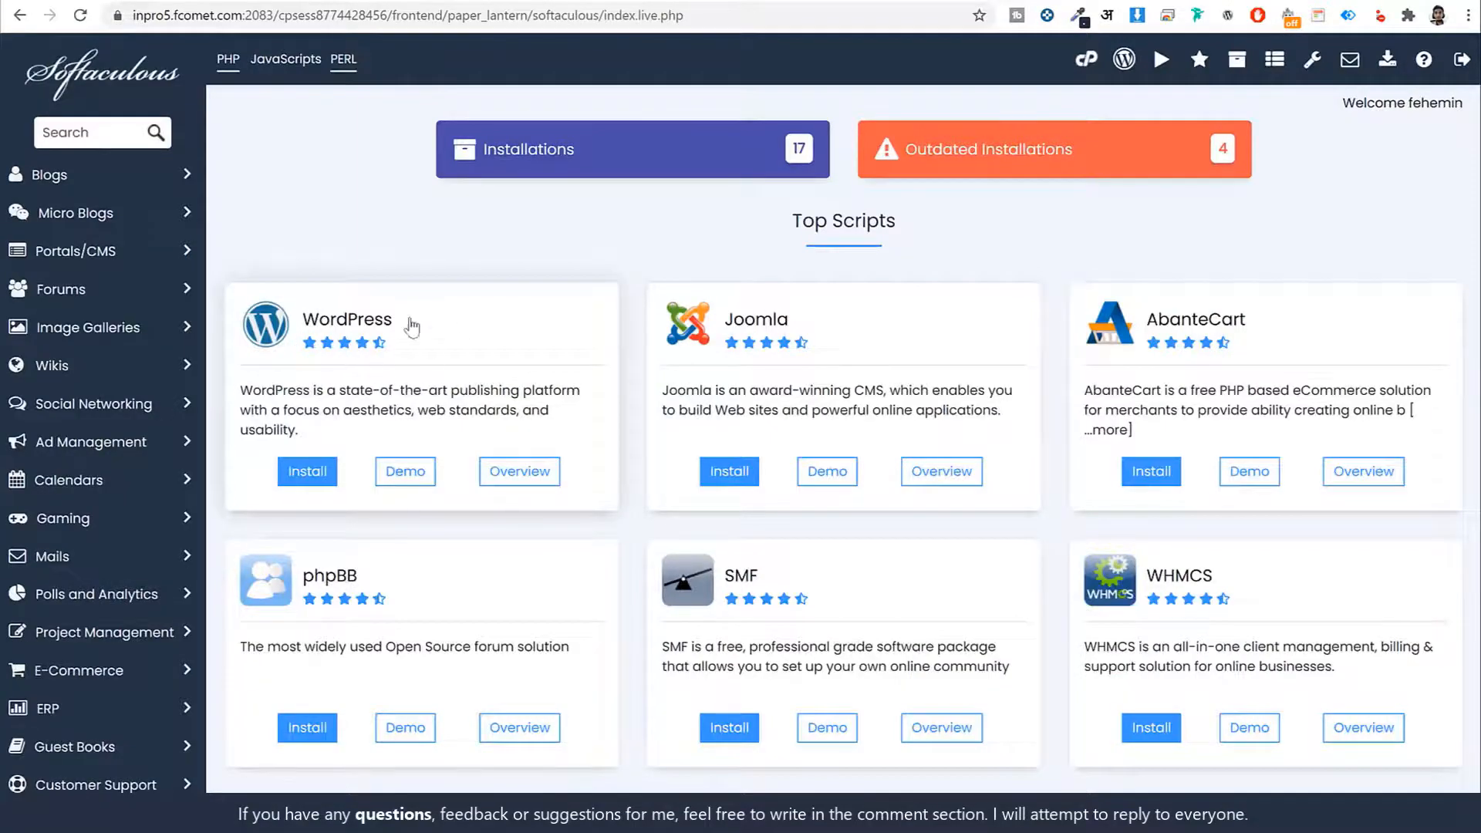
scroll(819, 460, down, 12)
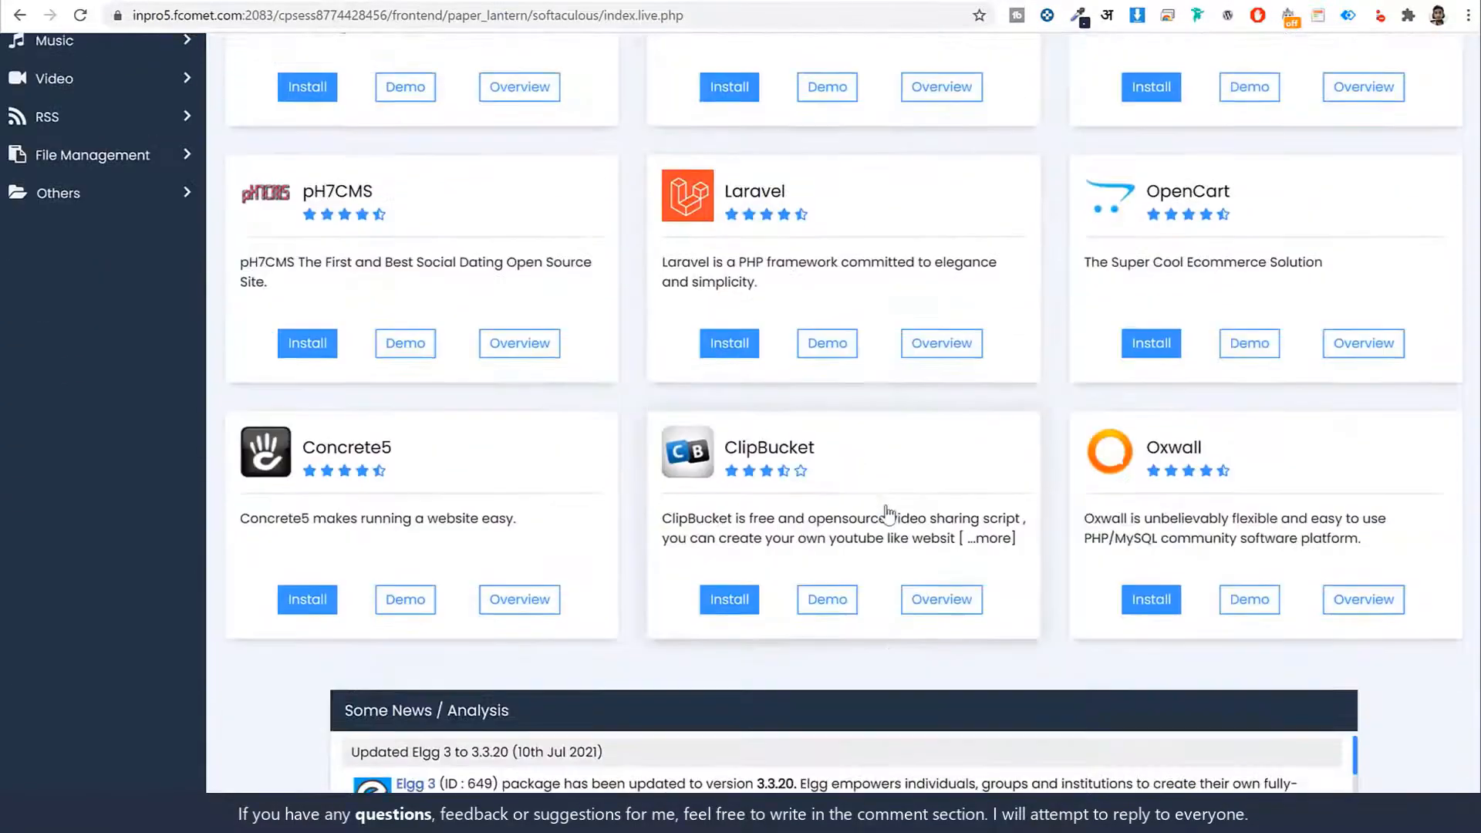
scroll(887, 513, up, 12)
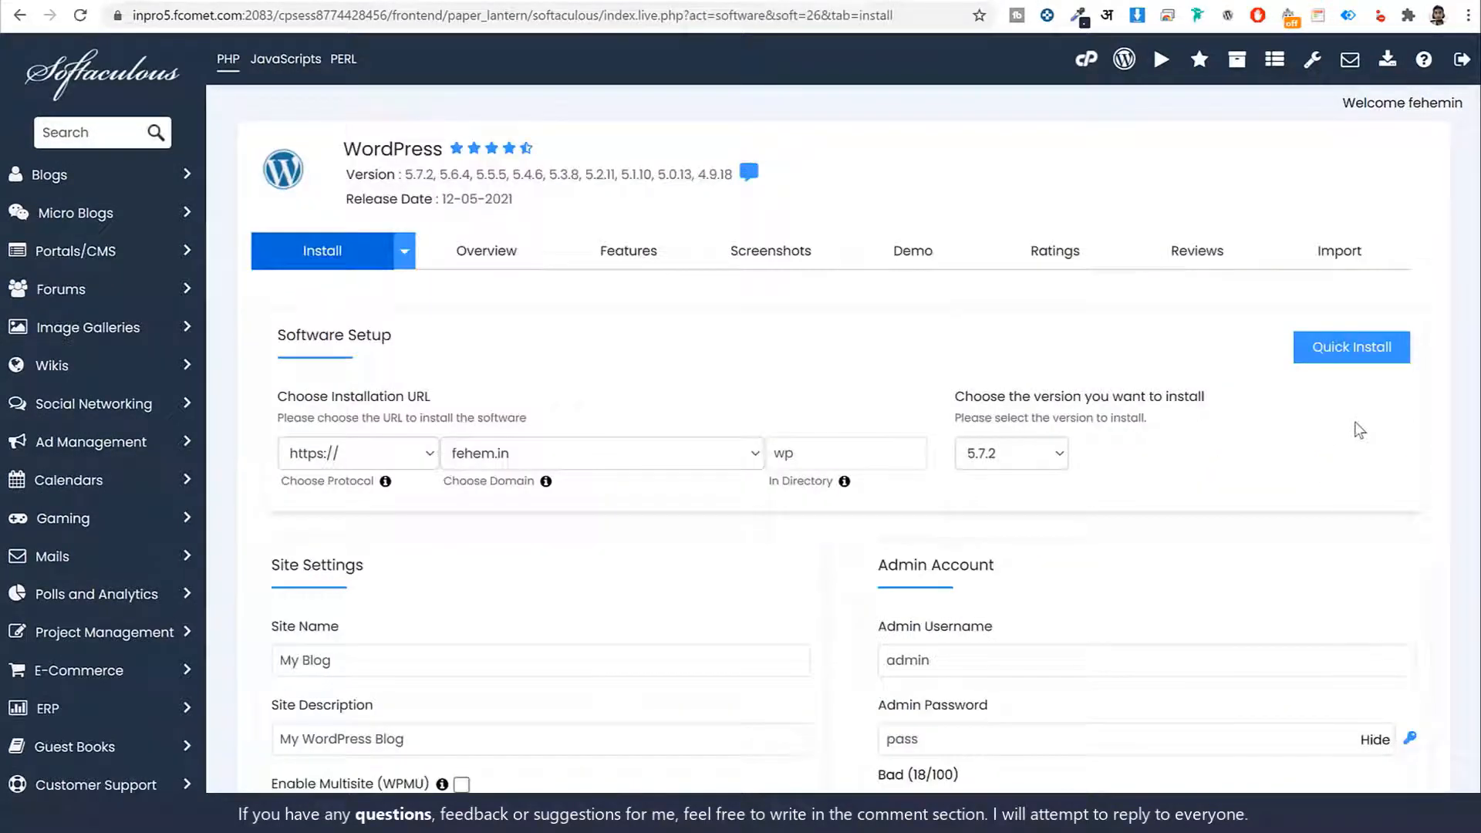
scroll(1355, 455, down, 1)
scroll(1355, 456, up, 1)
click(307, 499)
drag(292, 484, 403, 492)
click(376, 499)
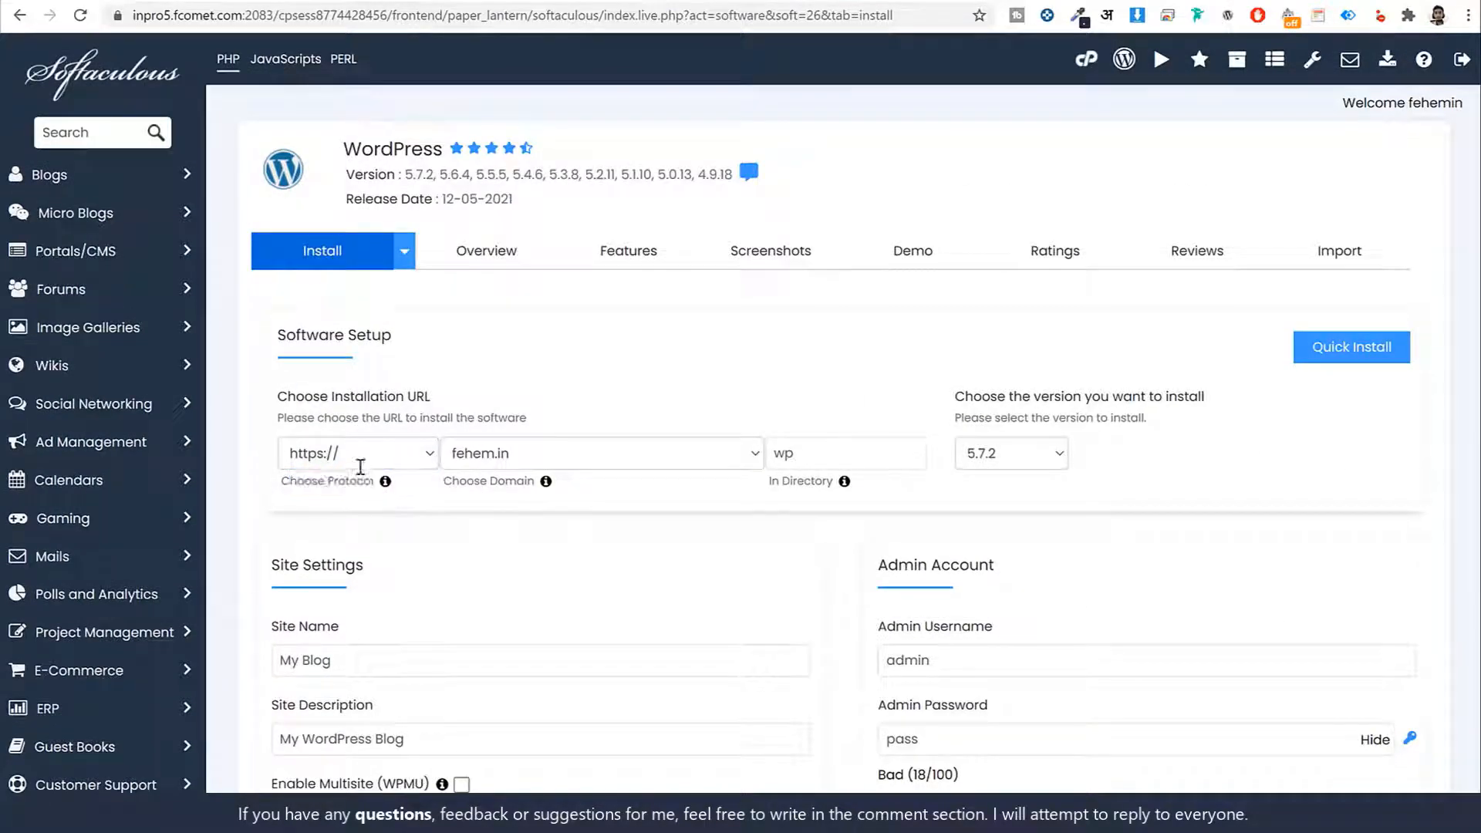
click(359, 463)
click(312, 519)
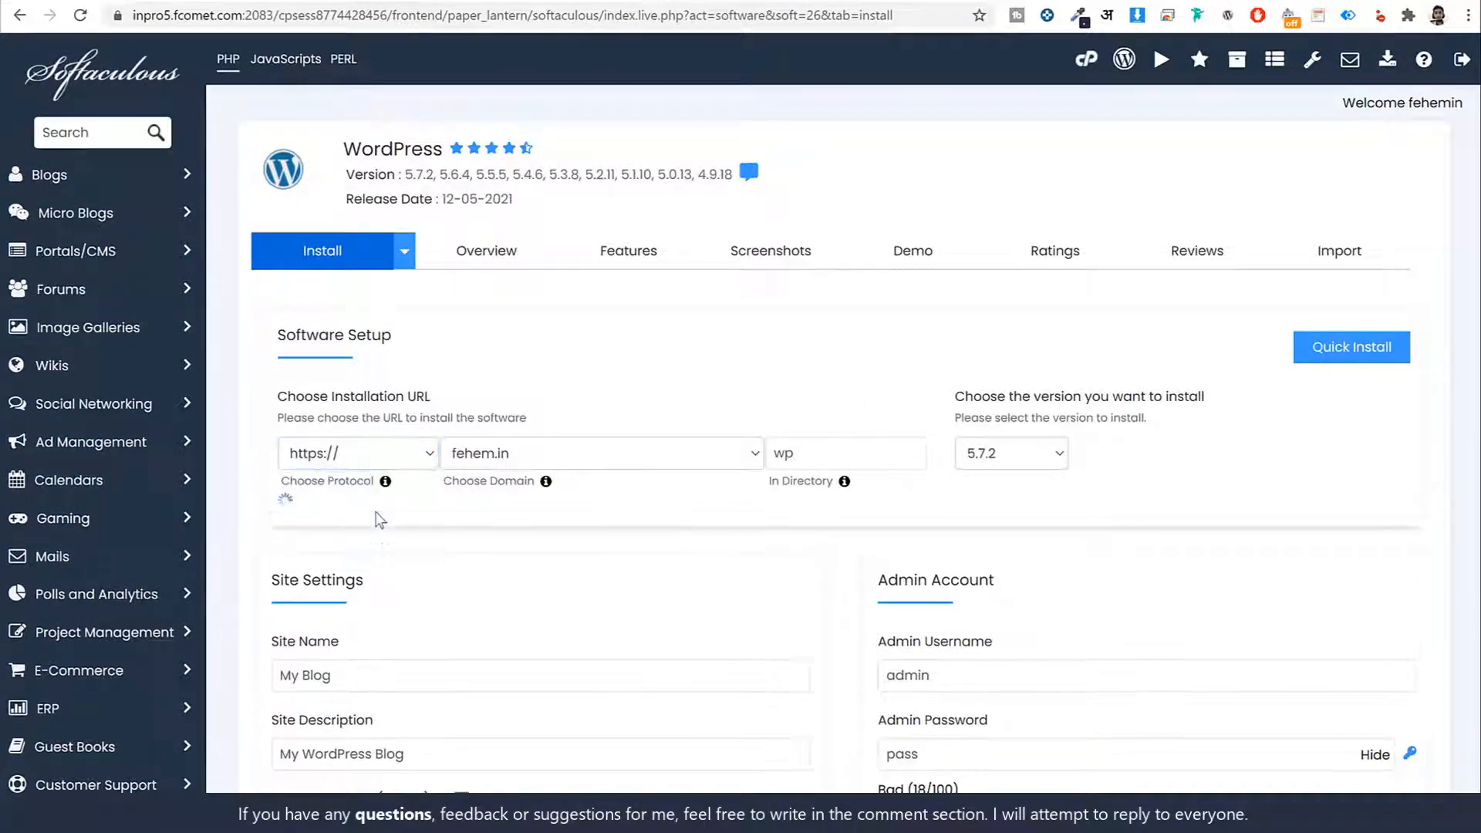
click(320, 463)
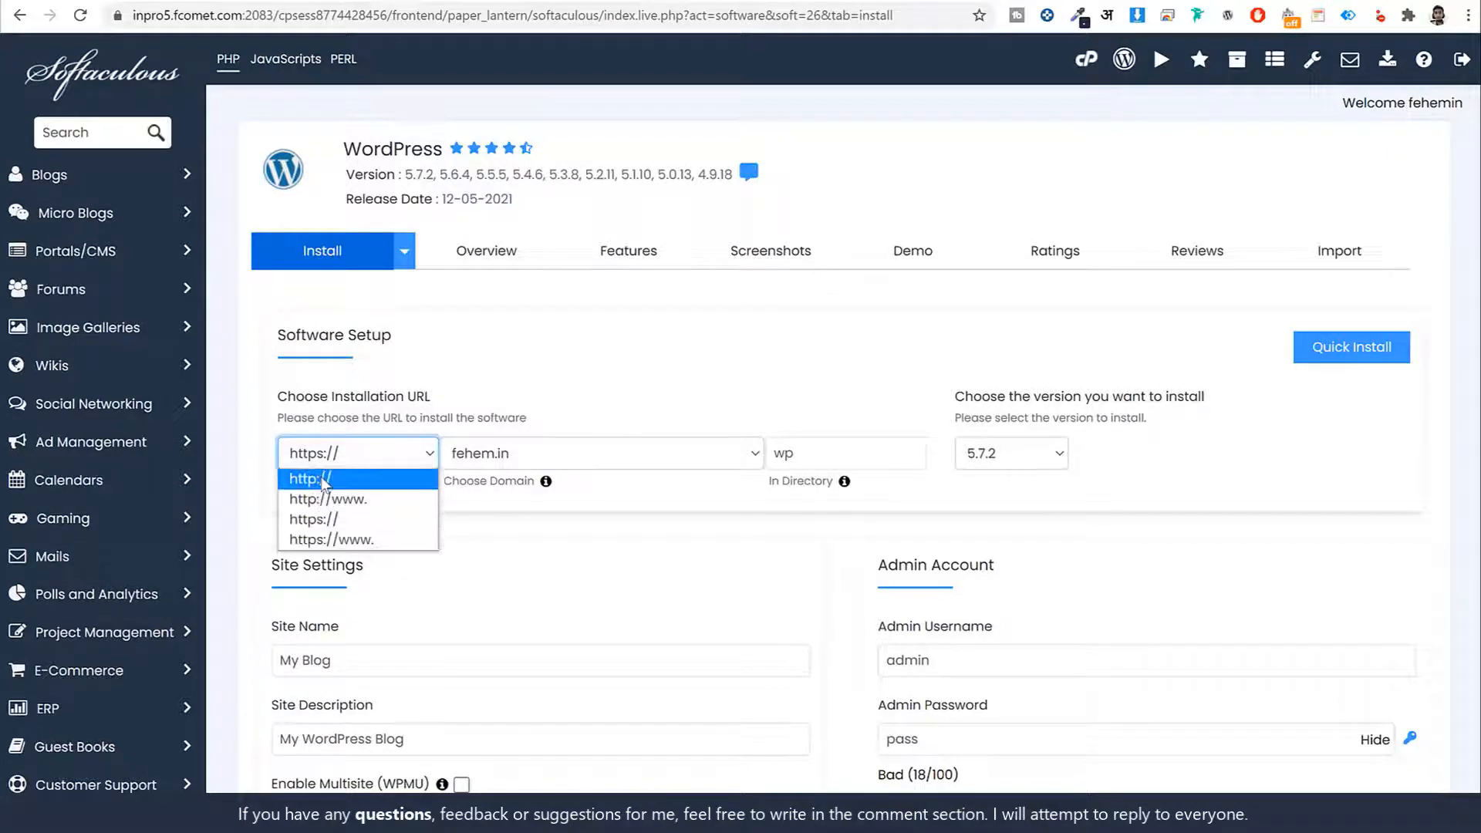
click(326, 521)
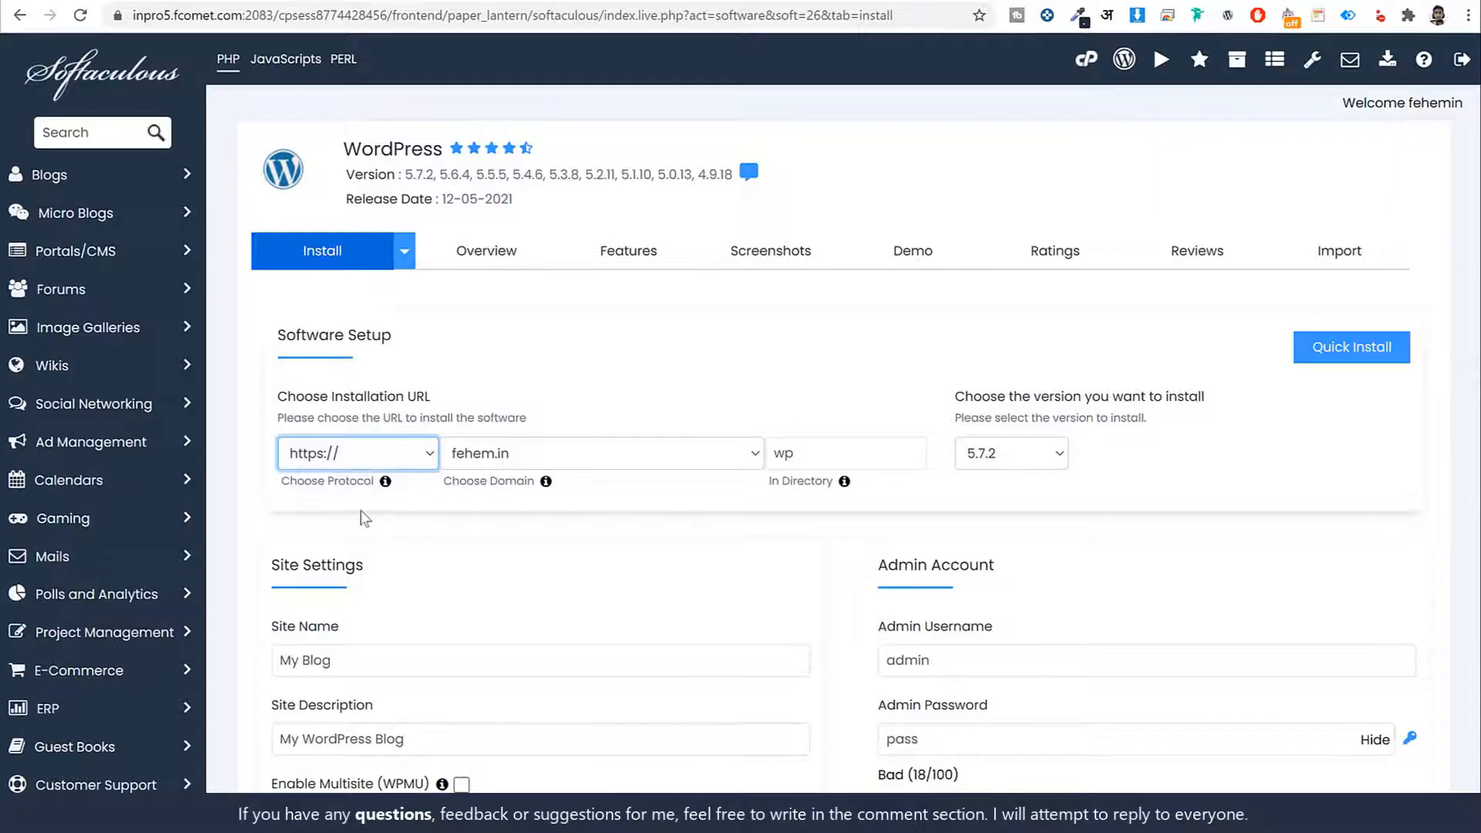
Choose resido2.fehem.in as the install domain and clear the default 'wp' directory
click(517, 462)
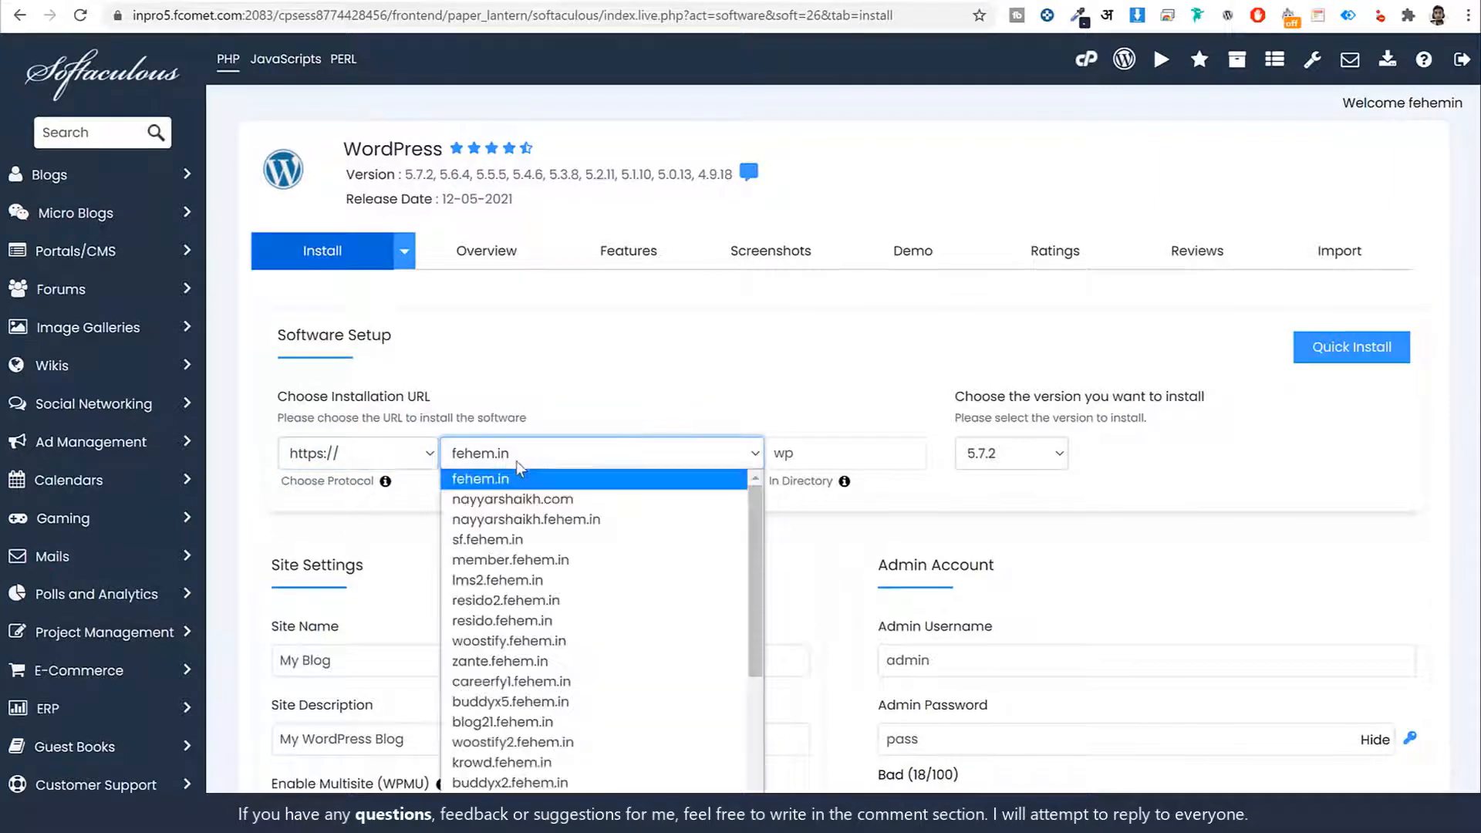
key(r)
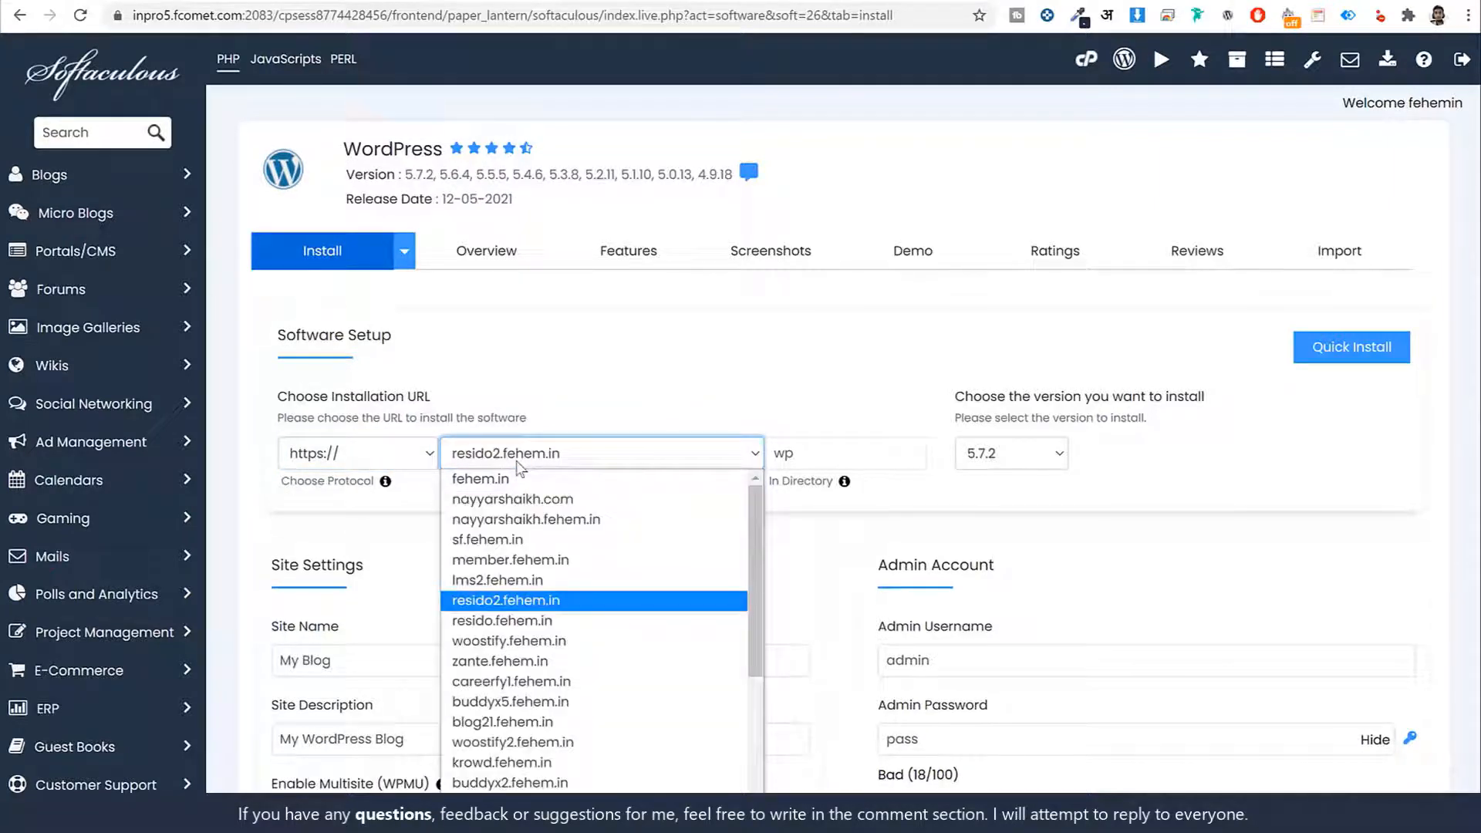
key(Return)
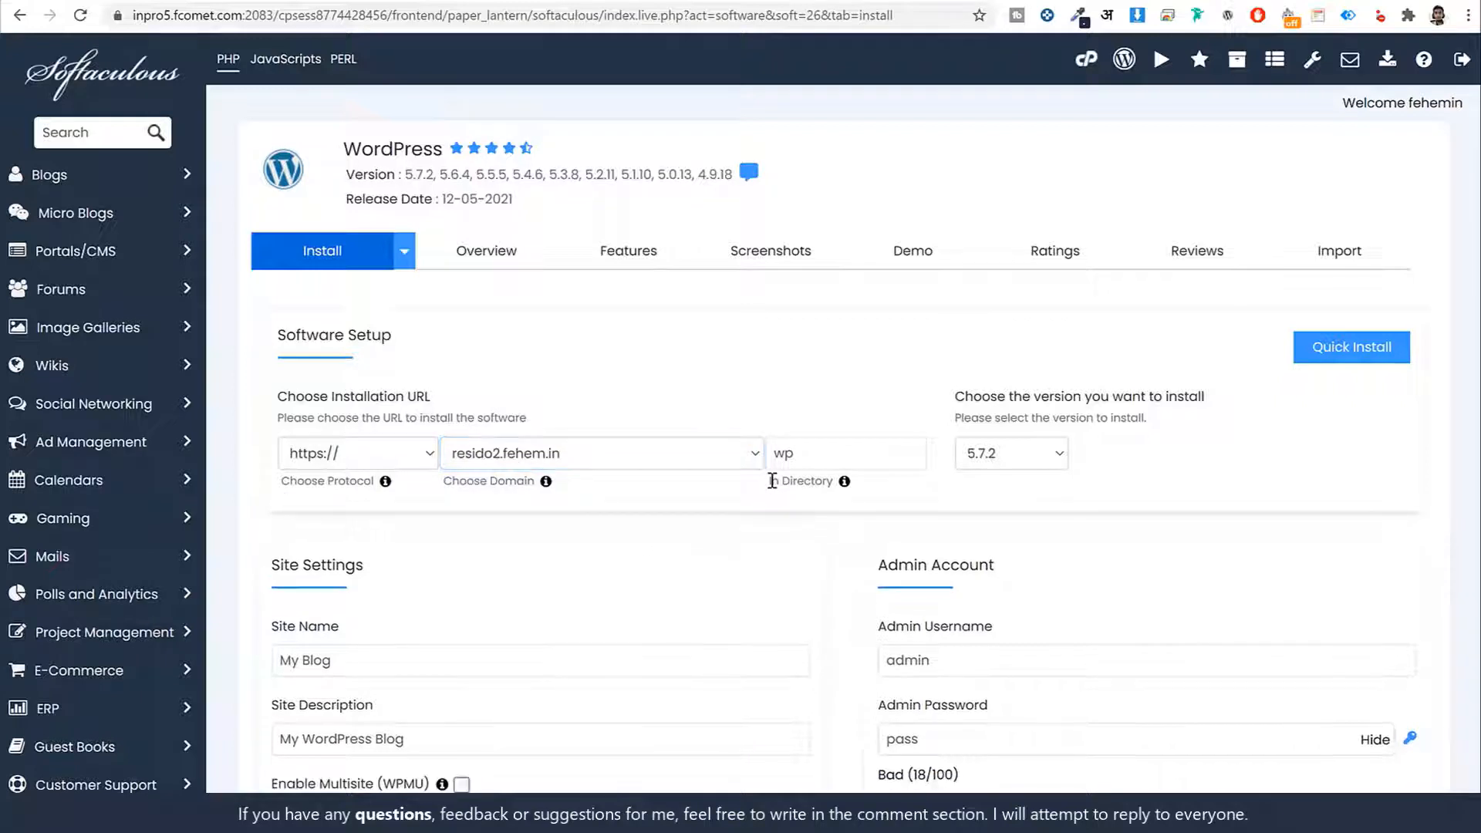
drag(769, 481, 835, 483)
click(836, 497)
double_click(833, 454)
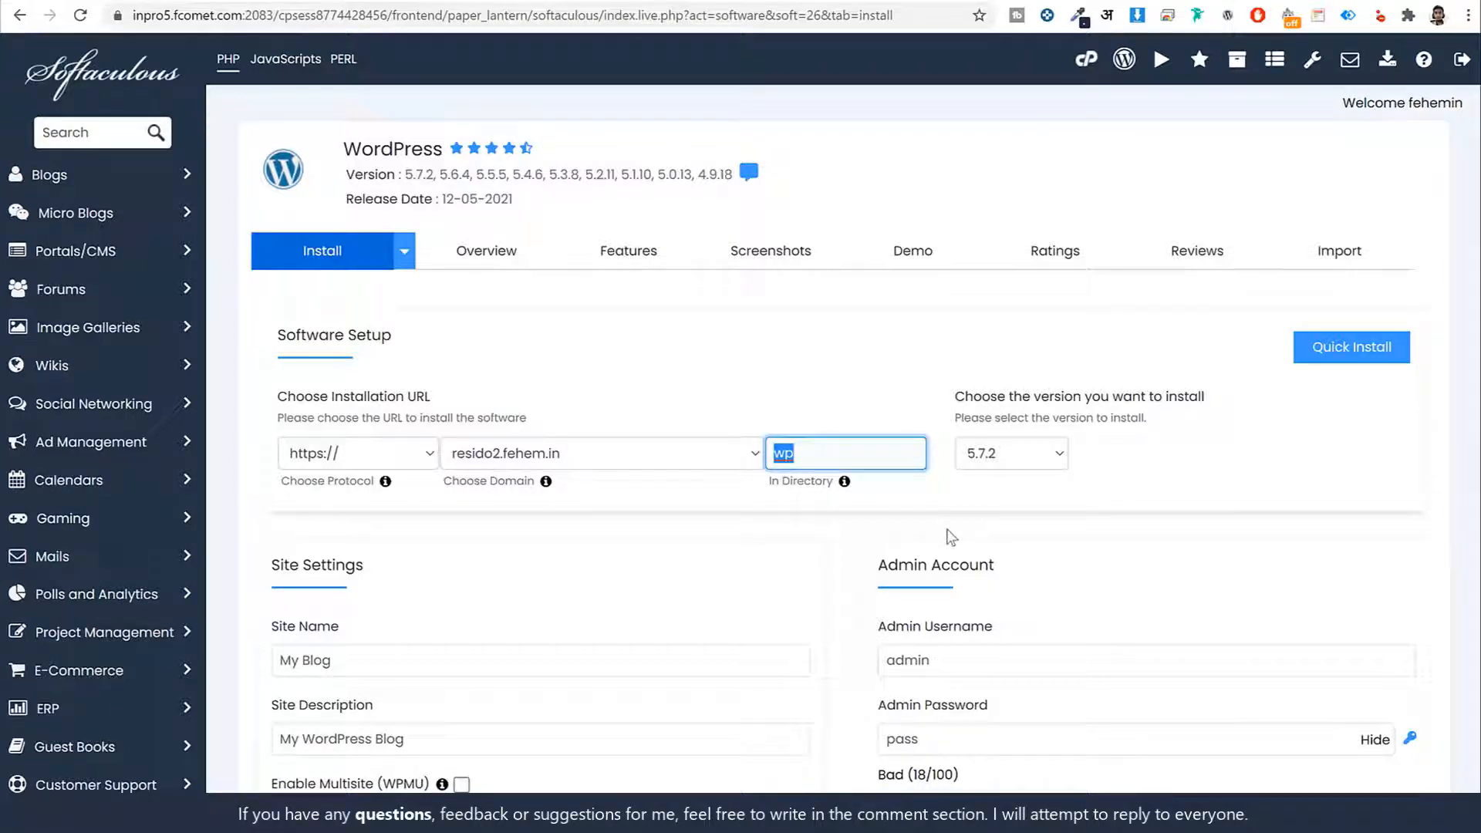
key(BackSpace)
Replace 'My Blog' with 'Resido' and set the description to 'Real Estate Website'
click(793, 542)
scroll(793, 542, down, 4)
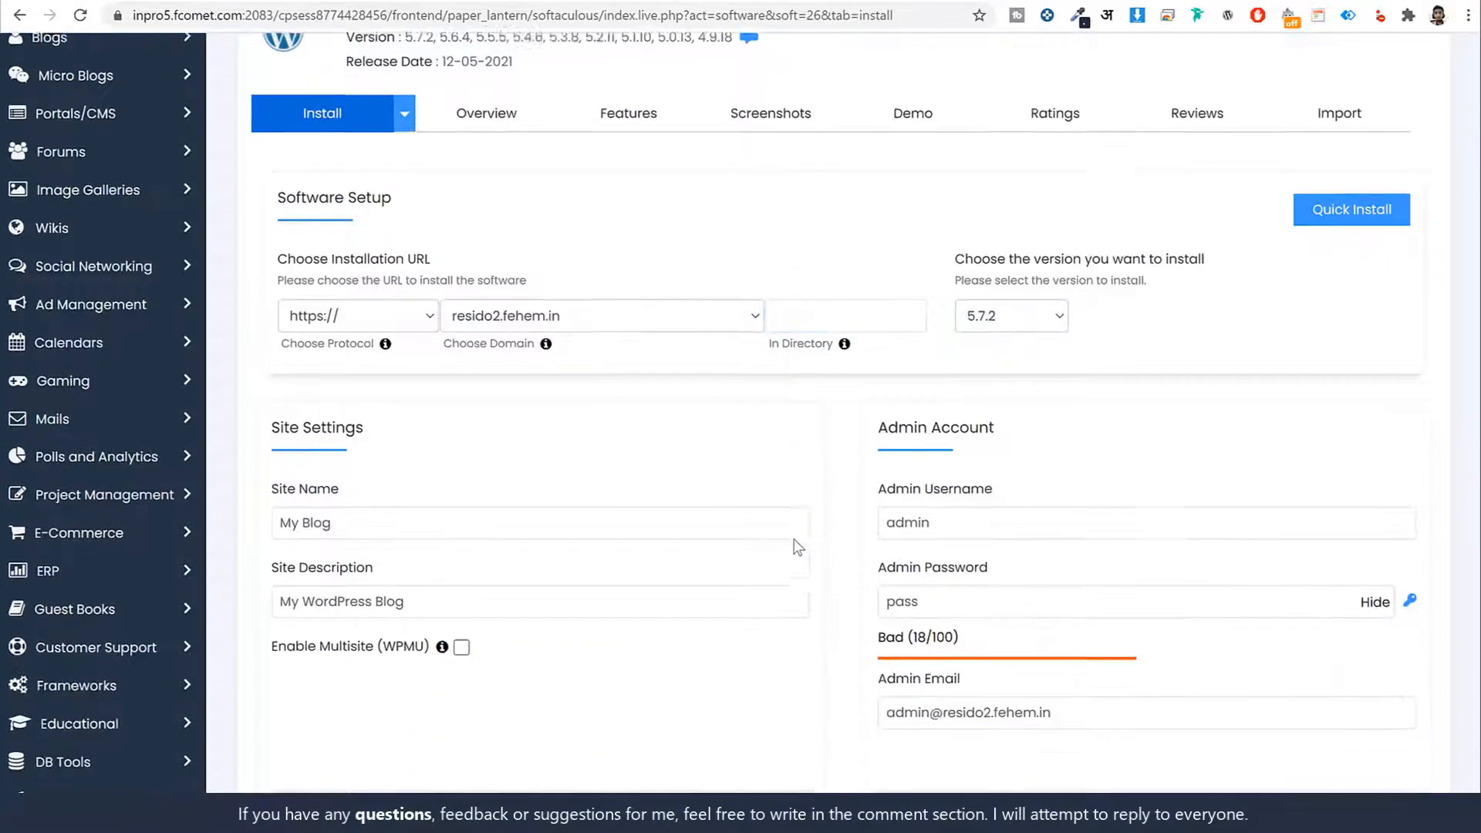
click(389, 377)
triple_click(389, 377)
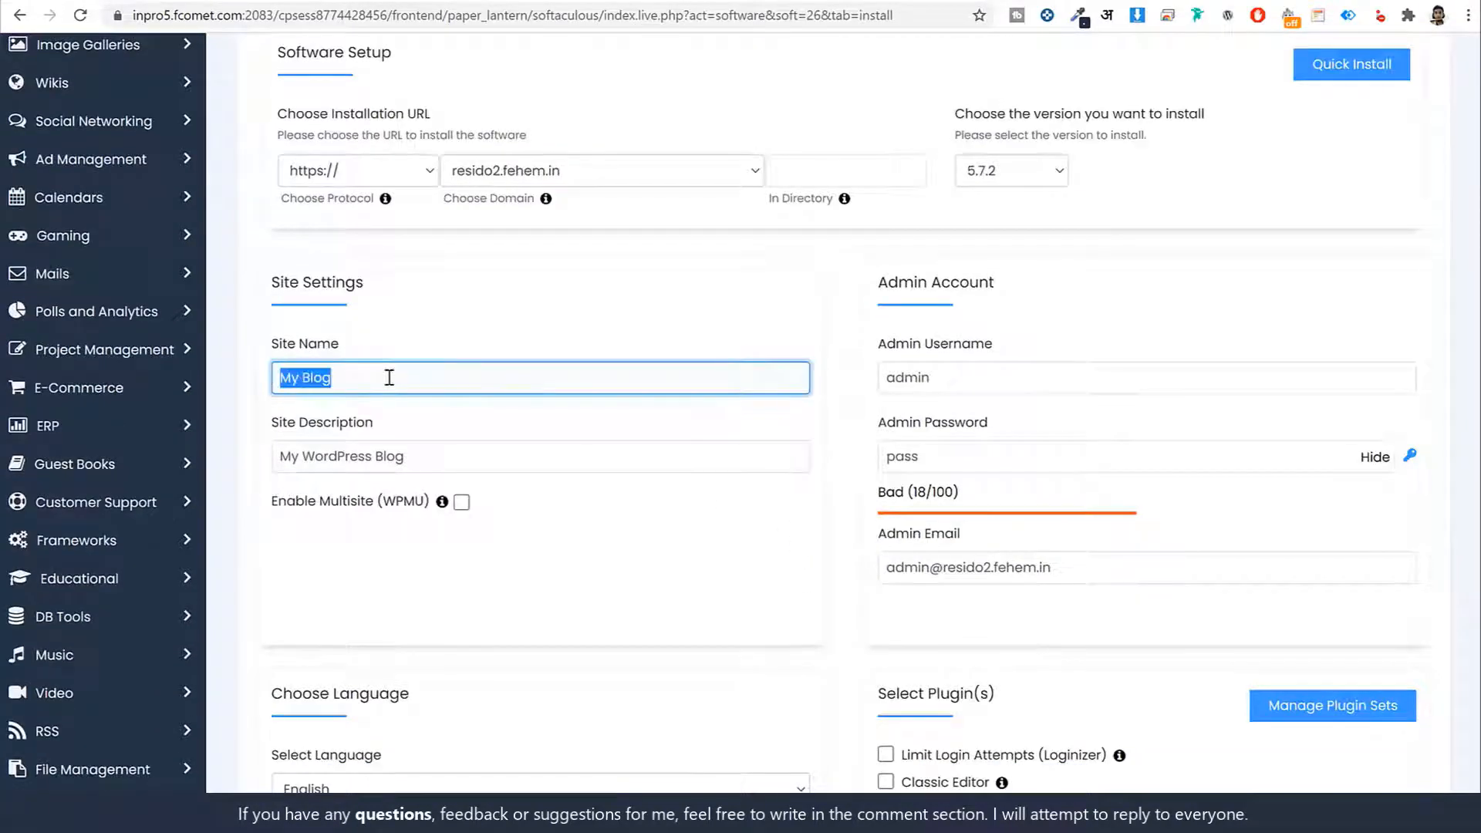
triple_click(436, 461)
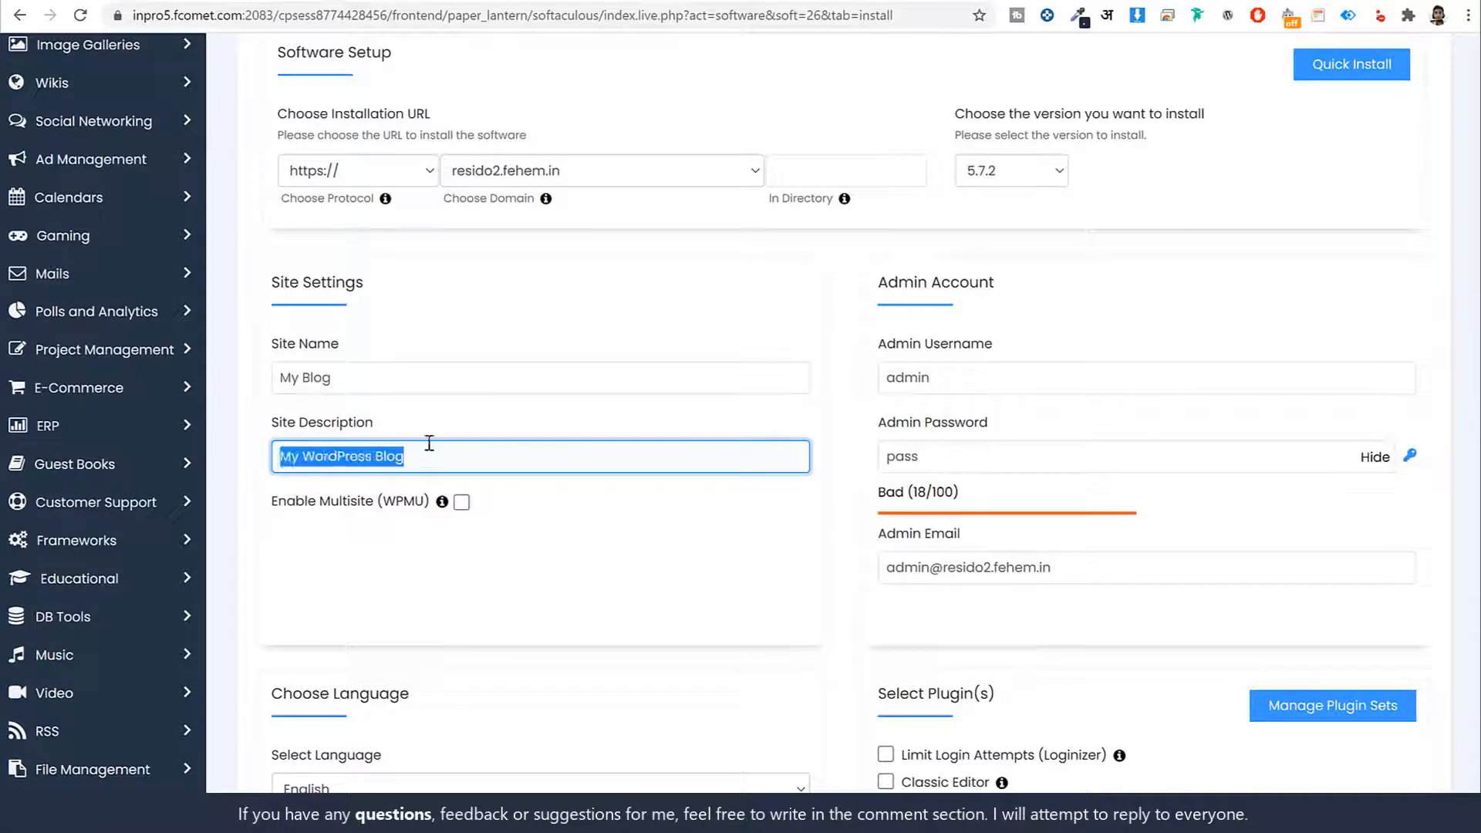
click(389, 377)
triple_click(389, 377)
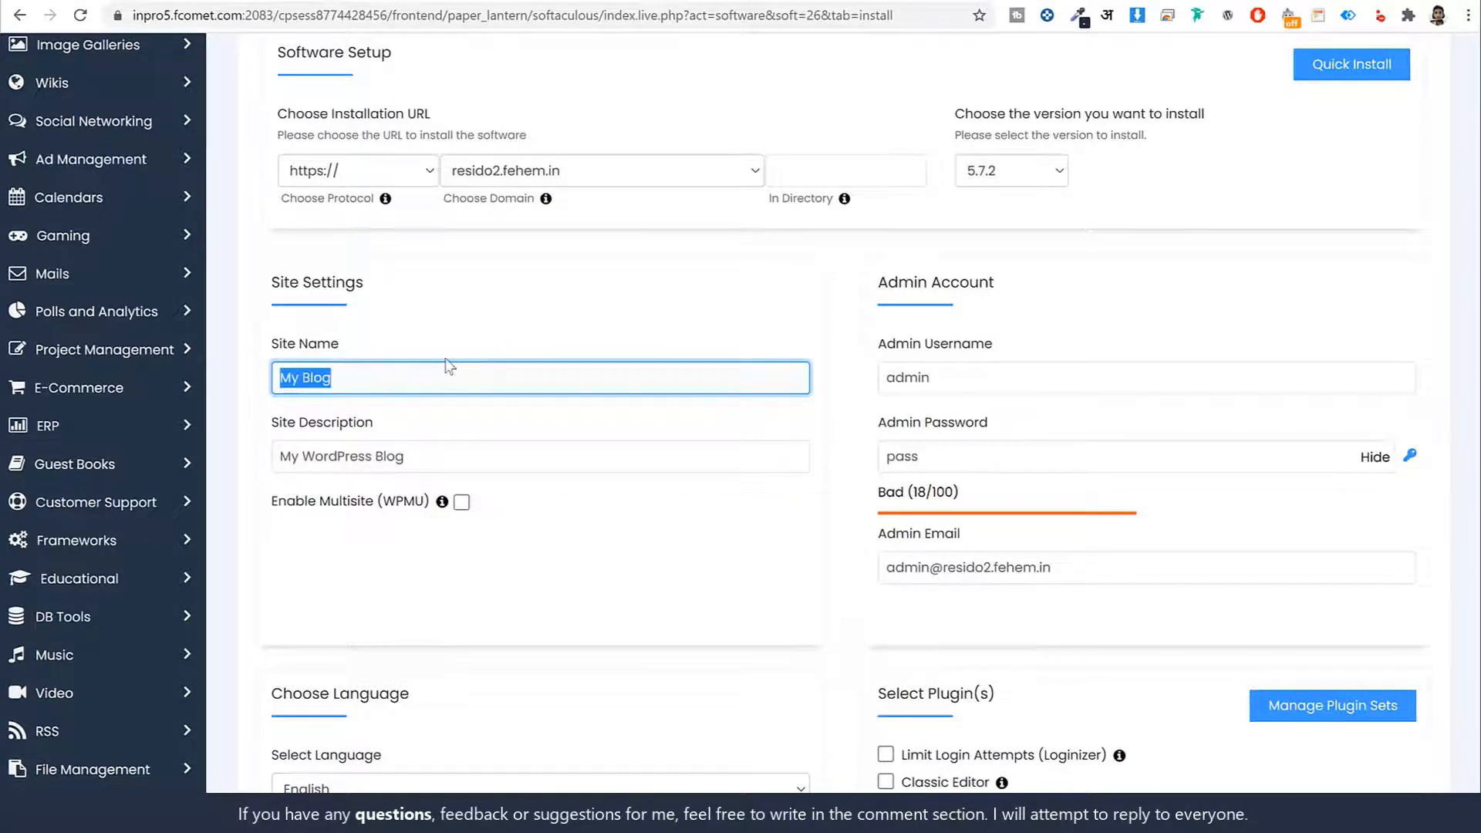
text(Resido)
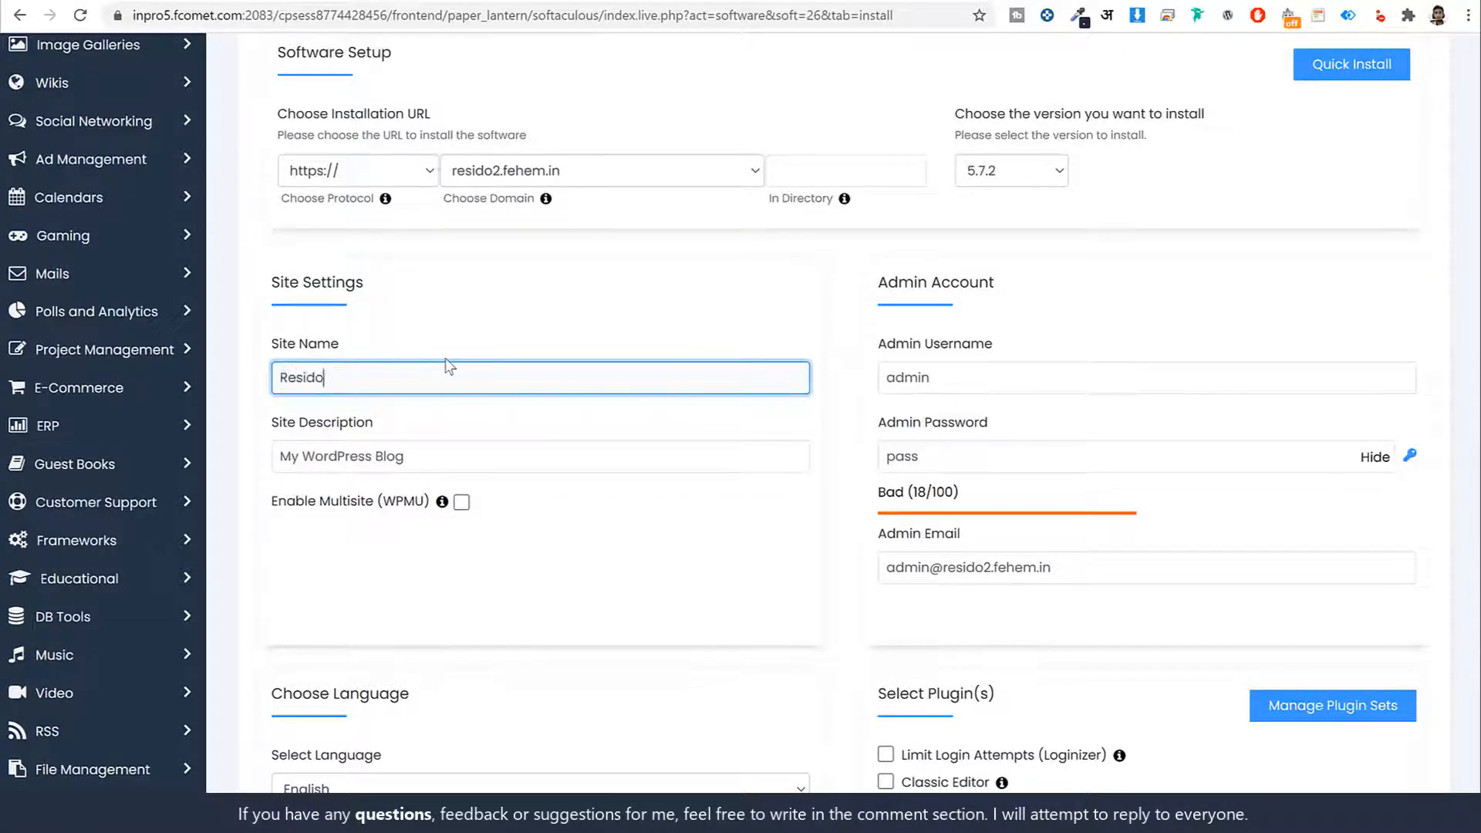
key(Tab)
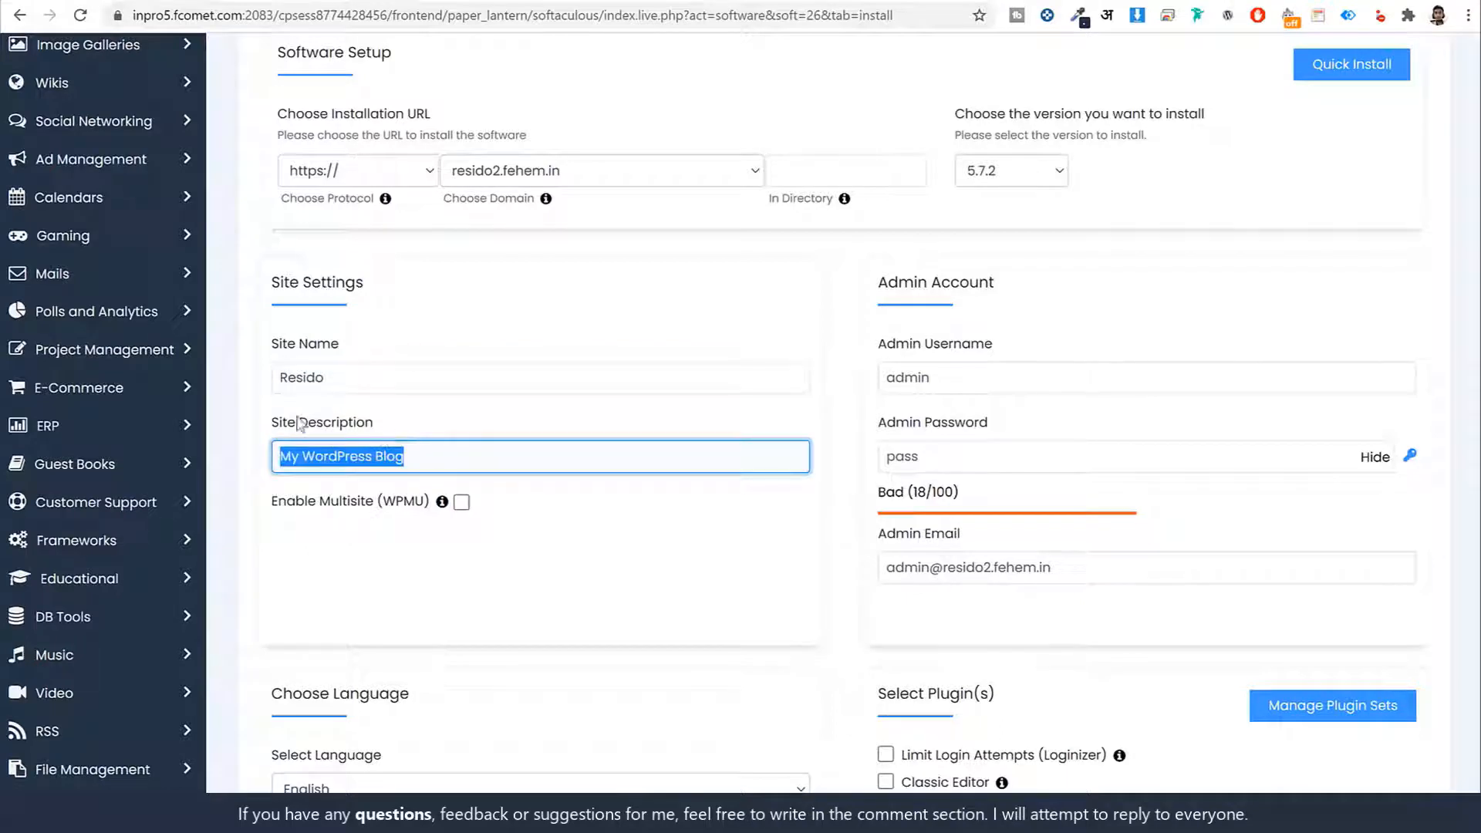
text(Real)
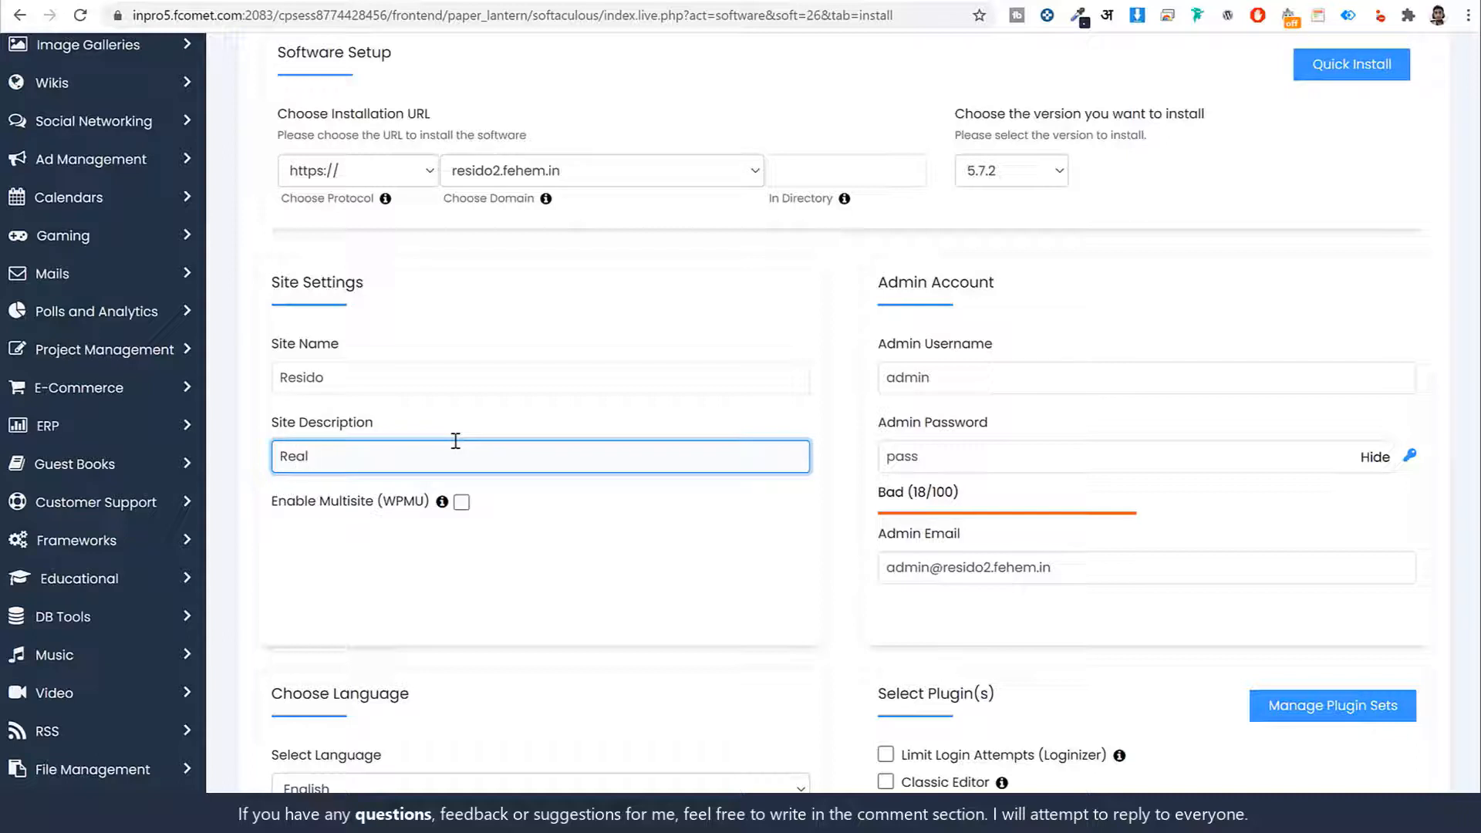
text( Estate Website)
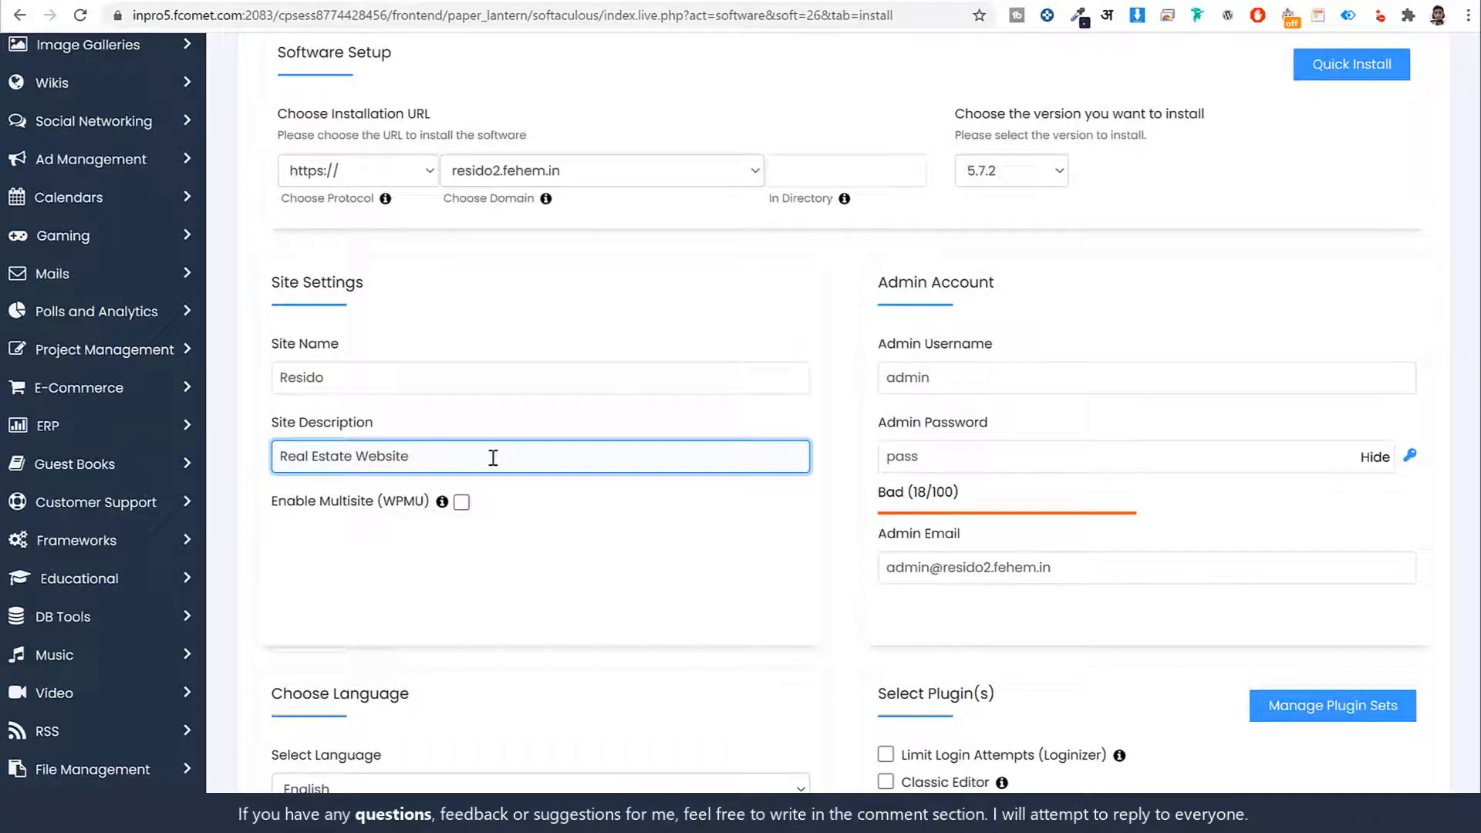
drag(997, 283, 883, 282)
scroll(1046, 376, down, 1)
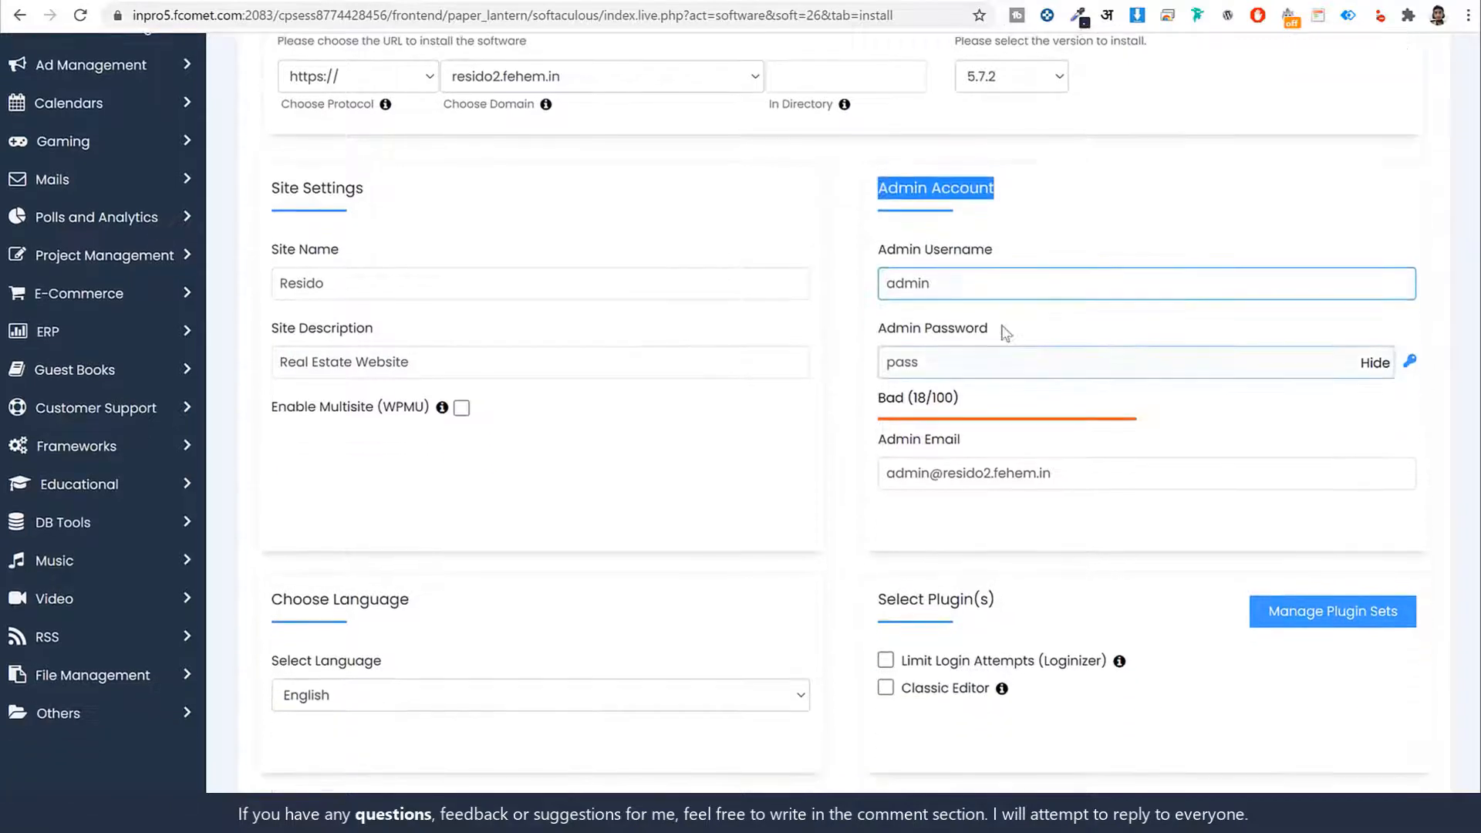
Clear the default 'admin' username to use a custom one
click(994, 284)
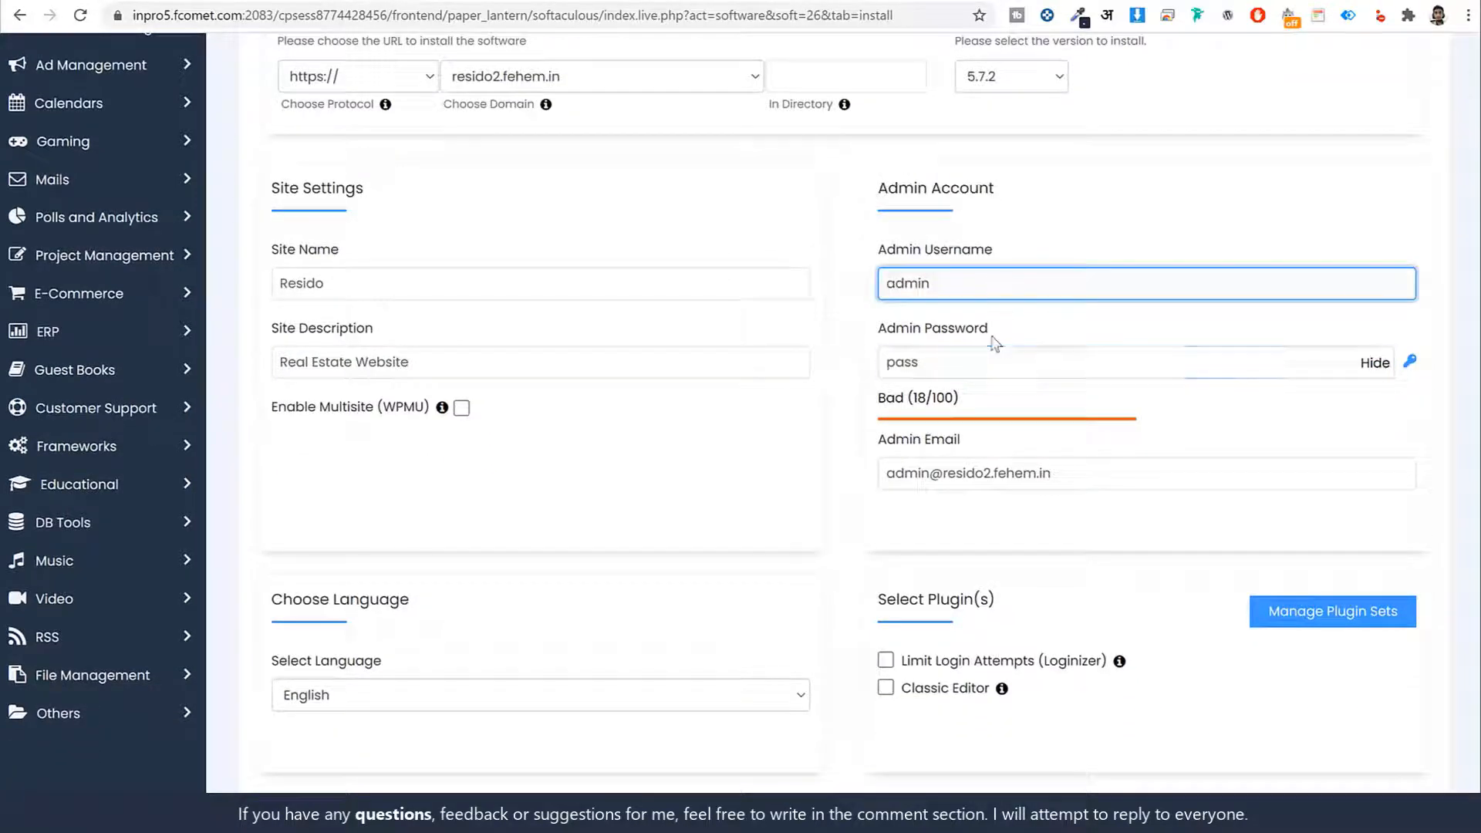
double_click(970, 284)
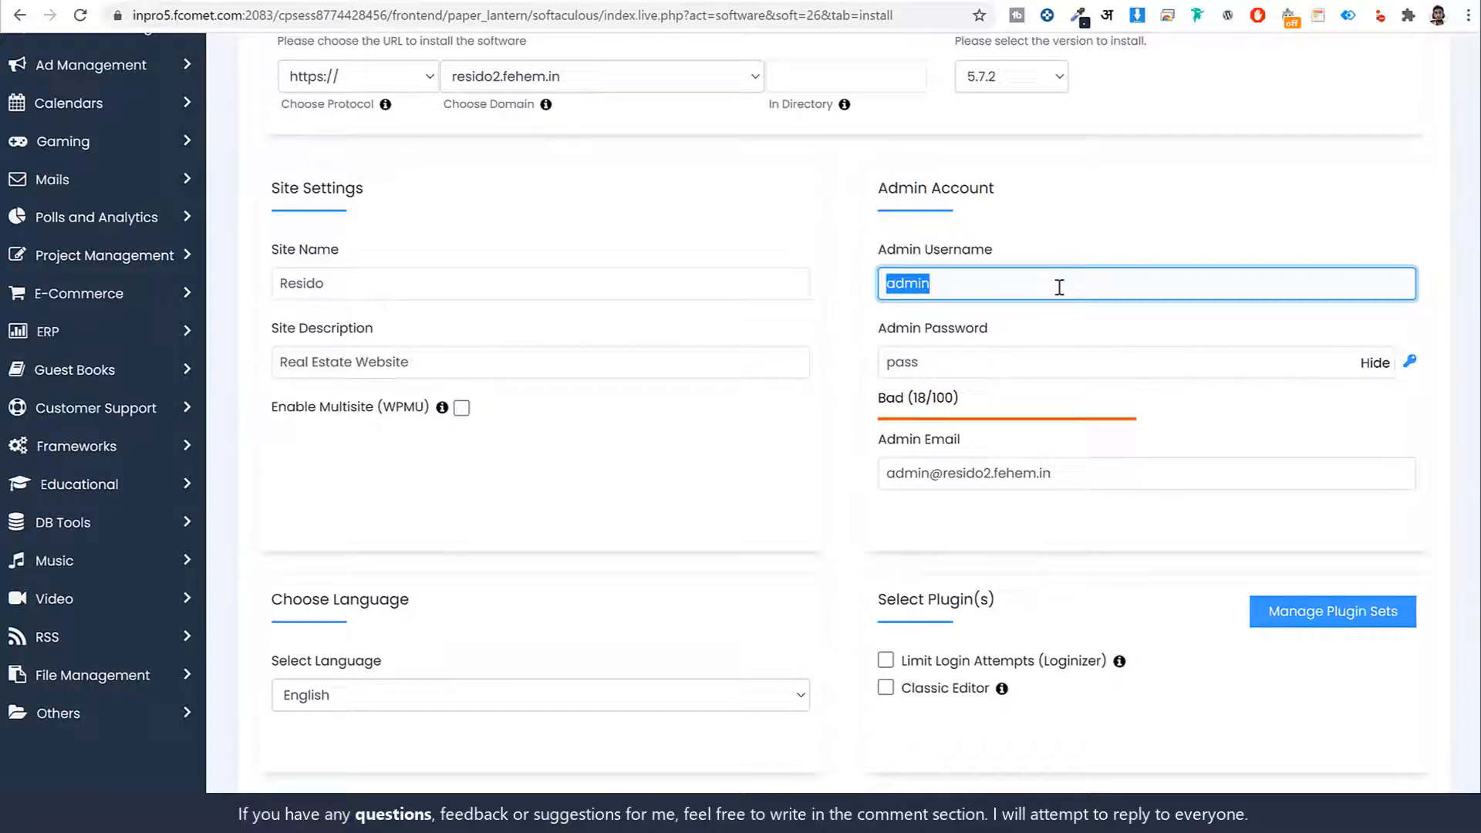
key(BackSpace)
key(Tab)
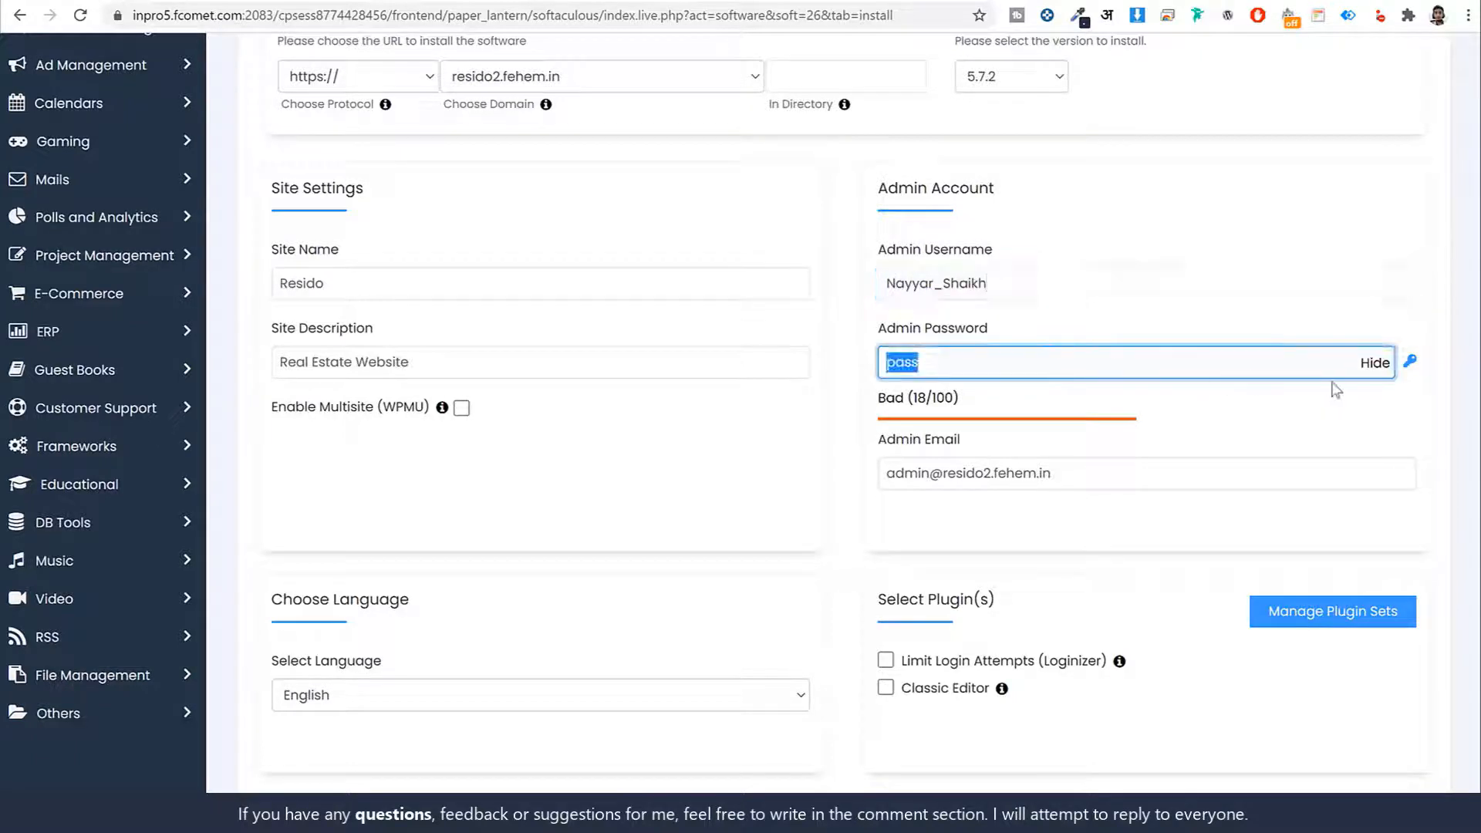
Paste a strong admin password and replace the default e-mail with the owner's address
click(1383, 370)
click(1383, 363)
double_click(1172, 370)
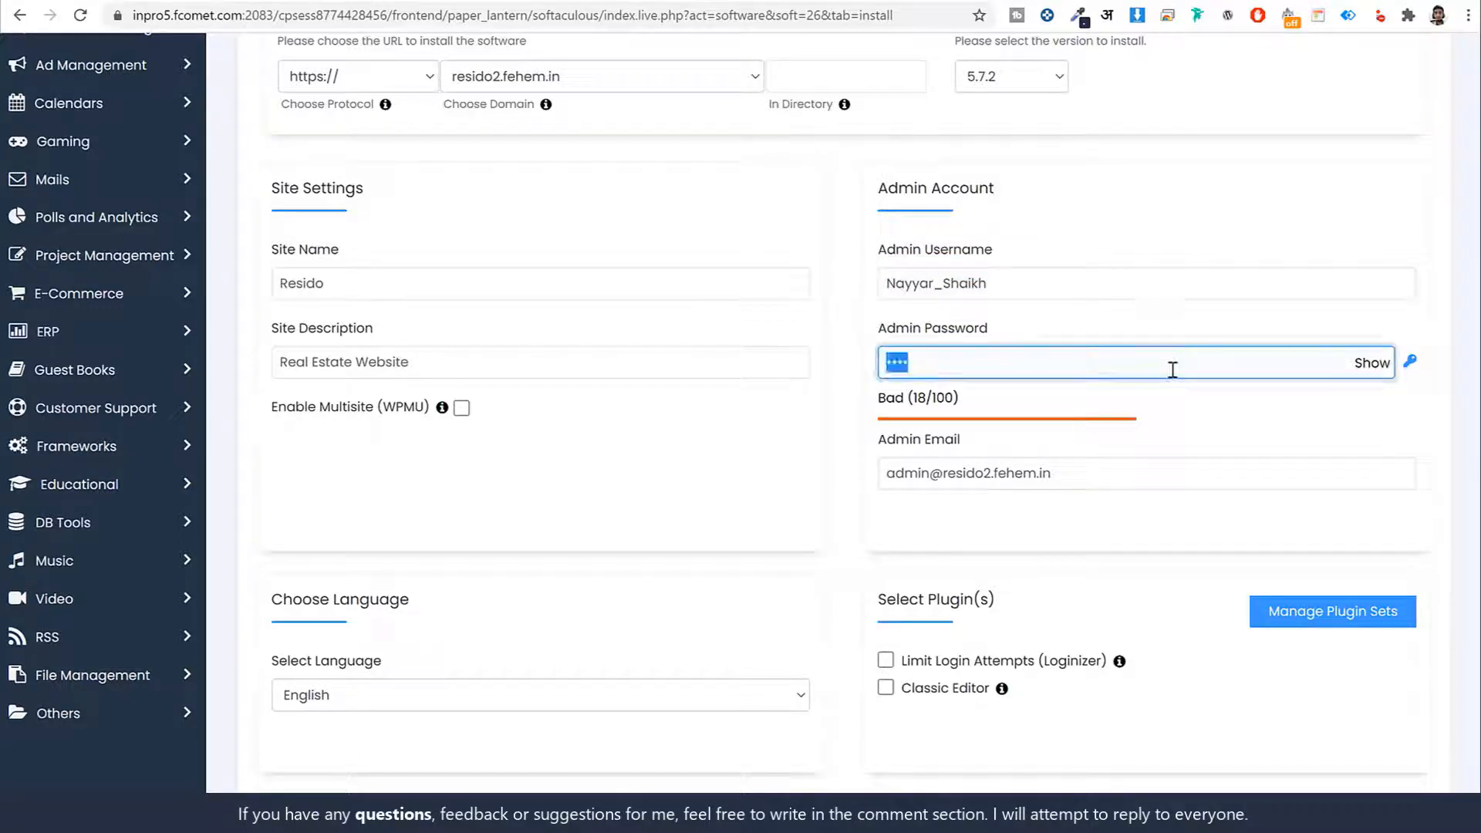
key(ctrl+v)
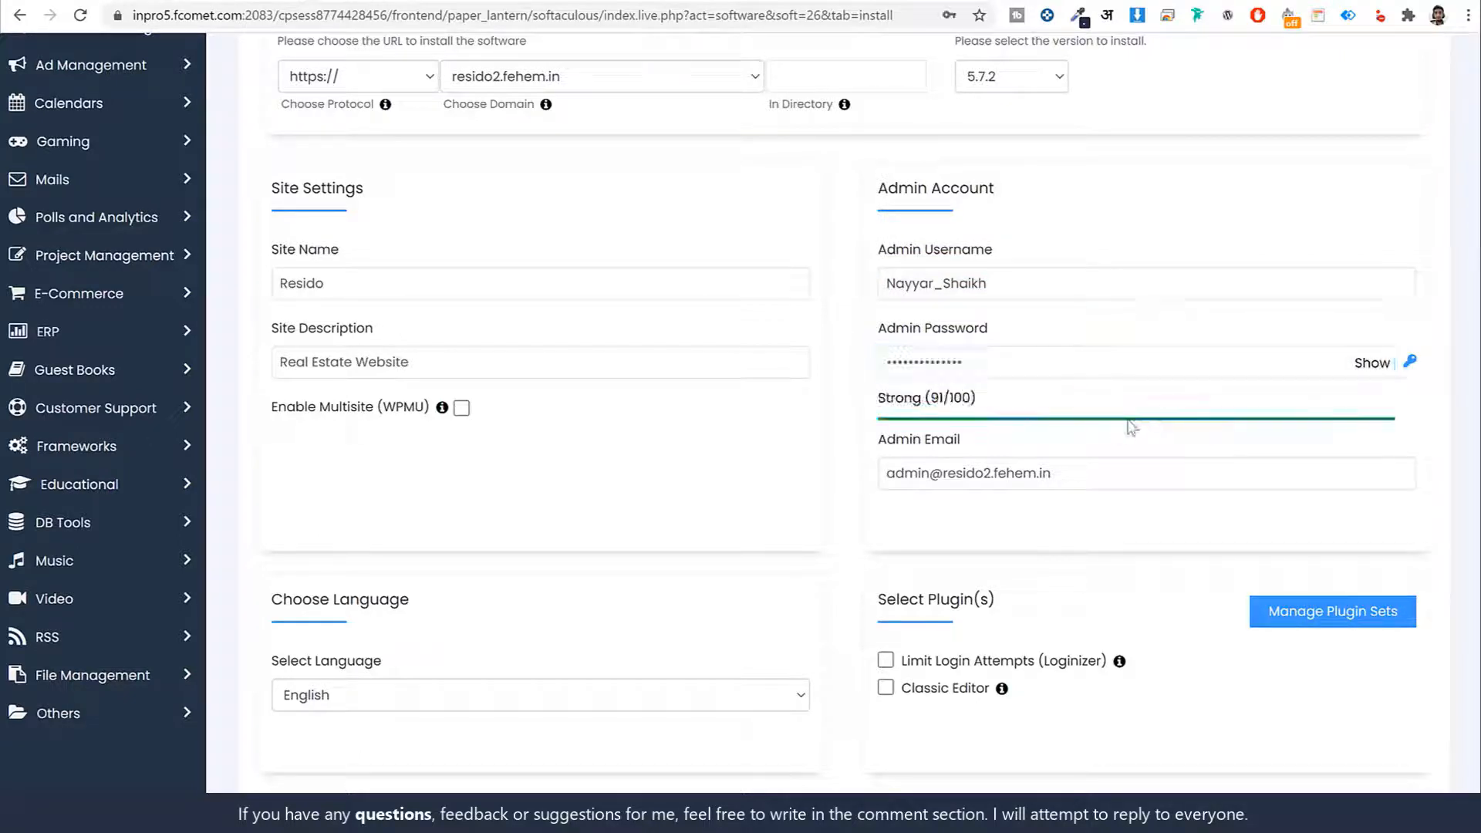
drag(960, 440, 878, 443)
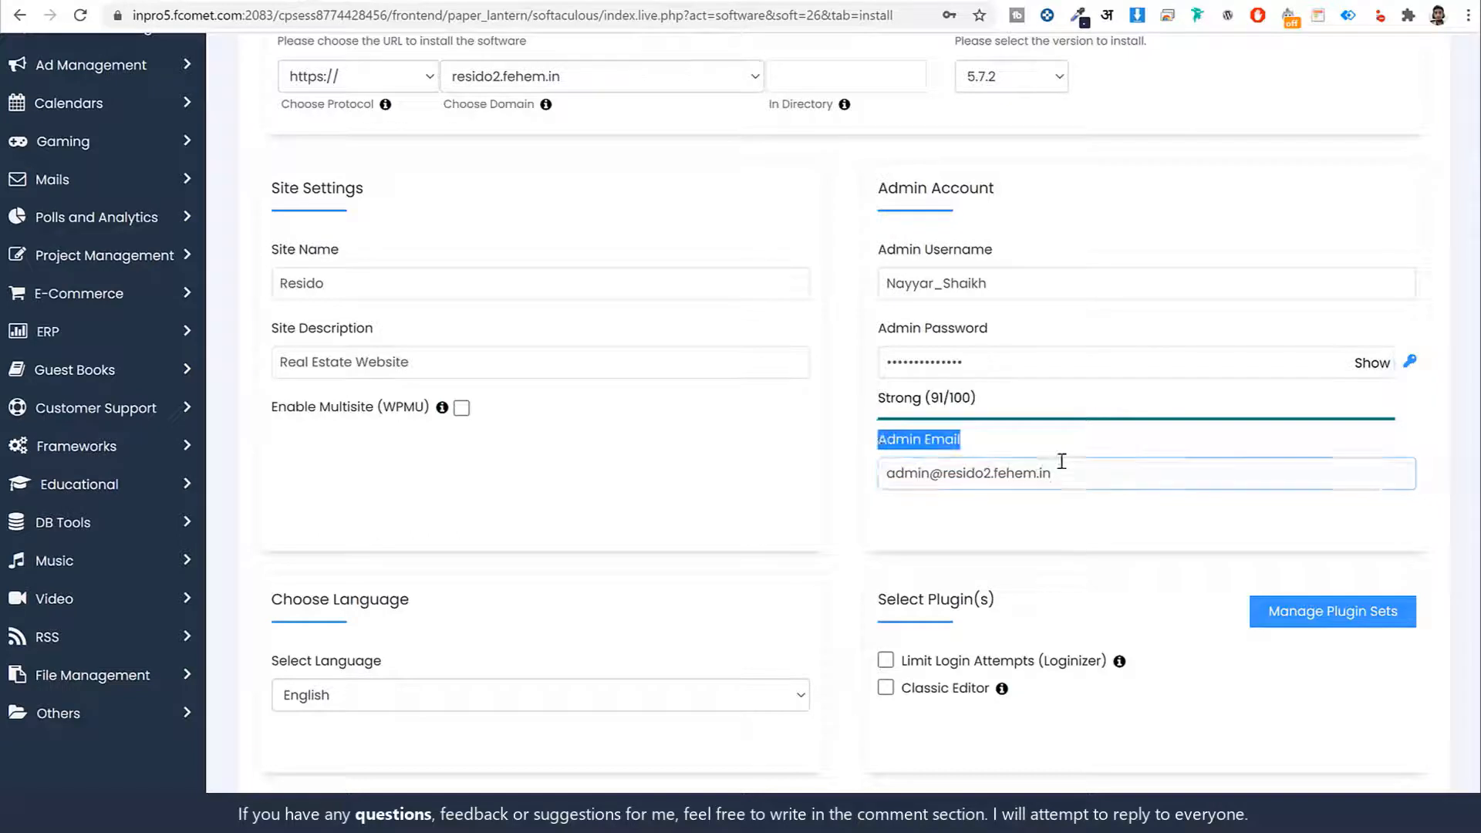
triple_click(1080, 461)
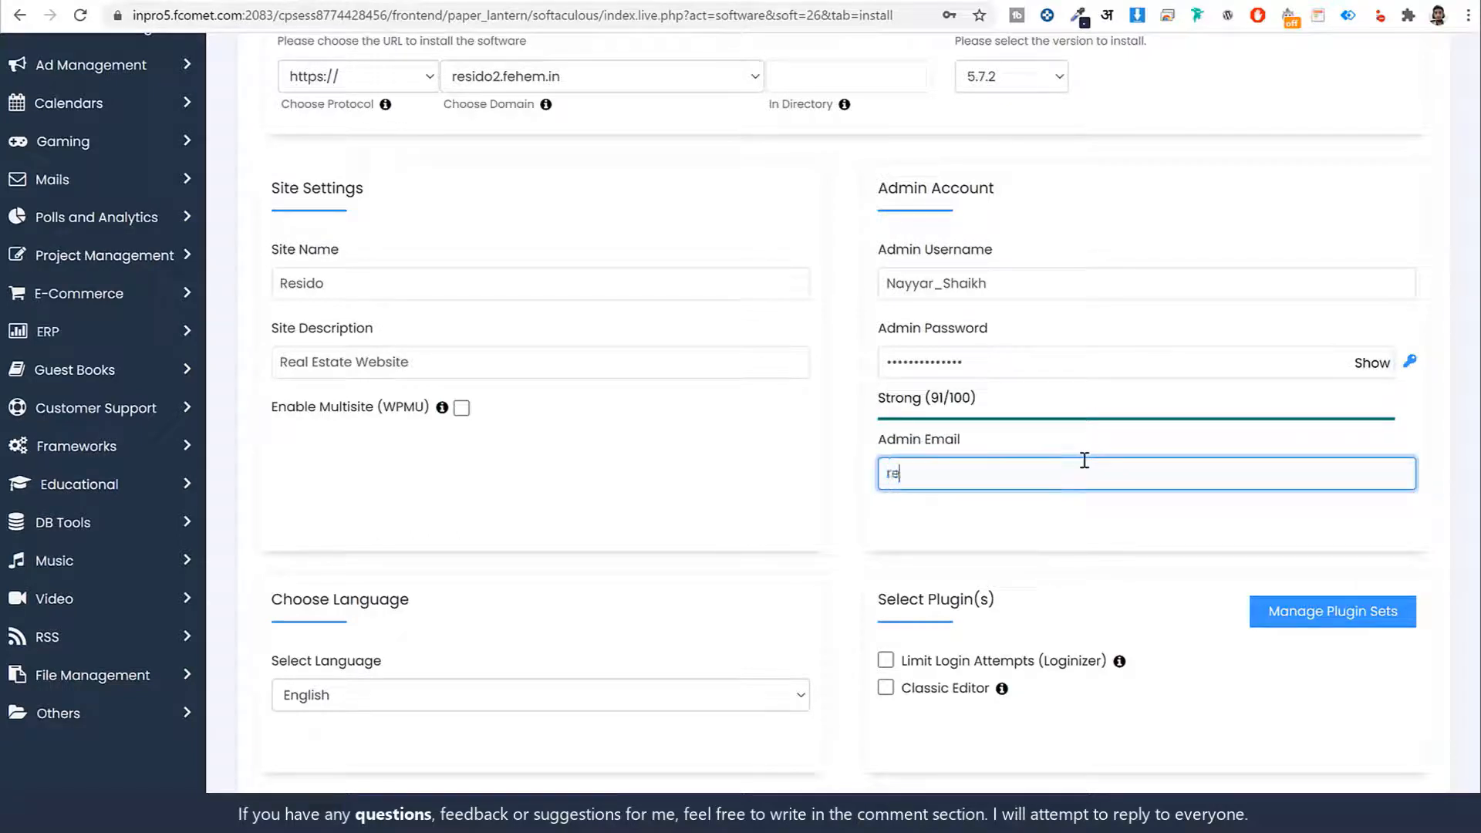
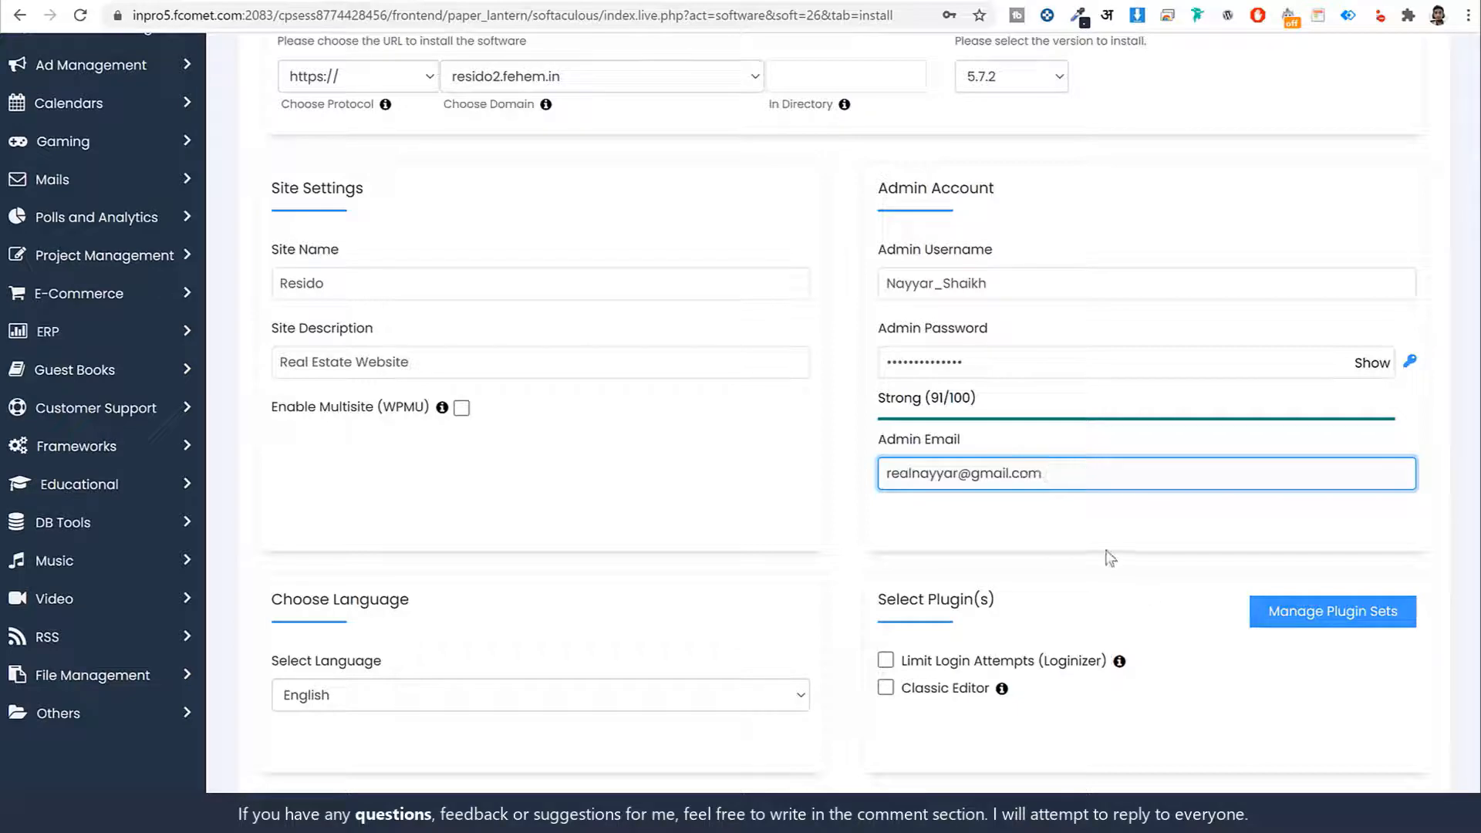
click(1109, 539)
scroll(1108, 552, down, 4)
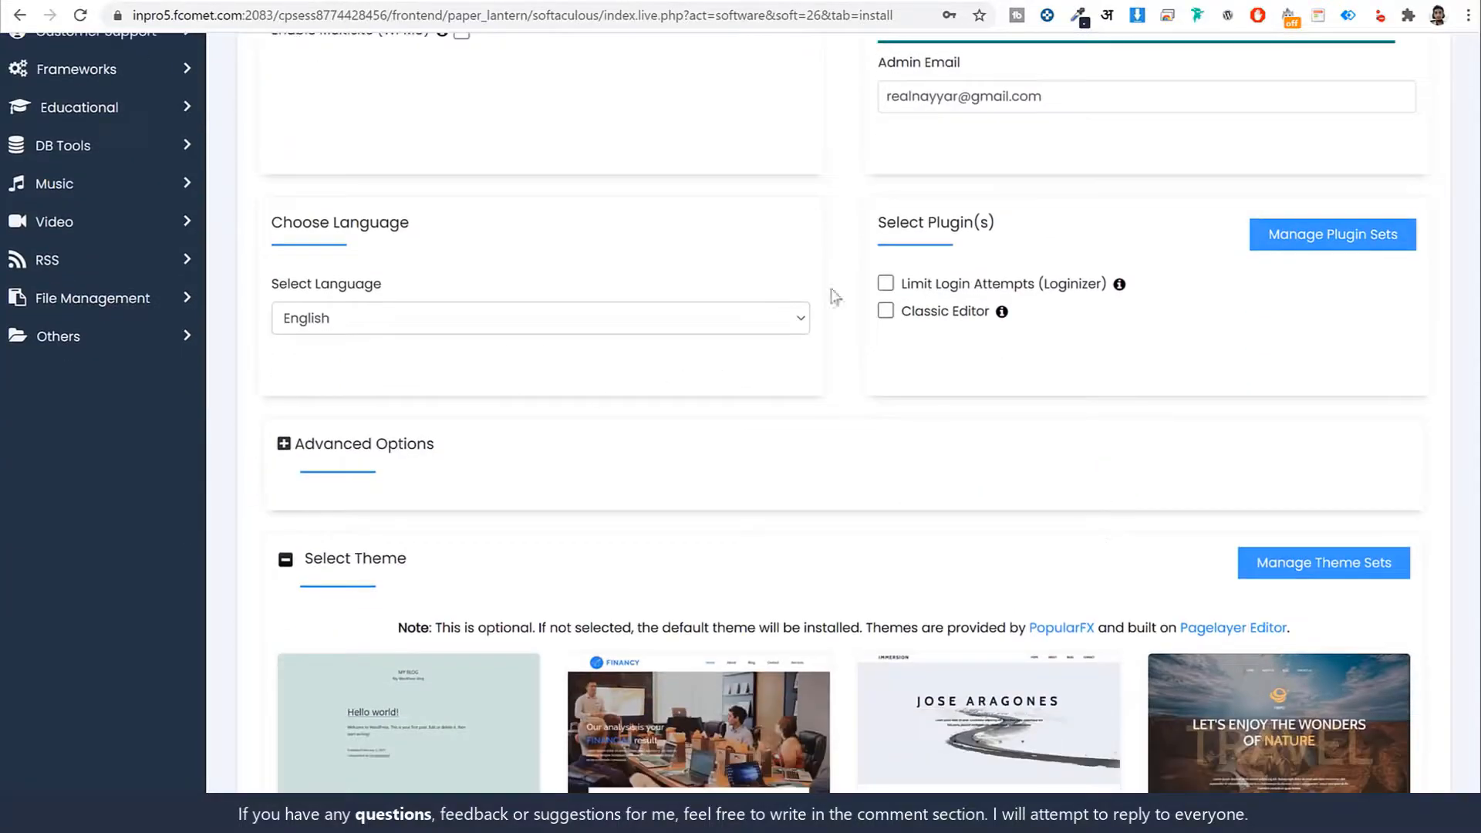
scroll(1055, 370, down, 3)
scroll(1055, 378, down, 3)
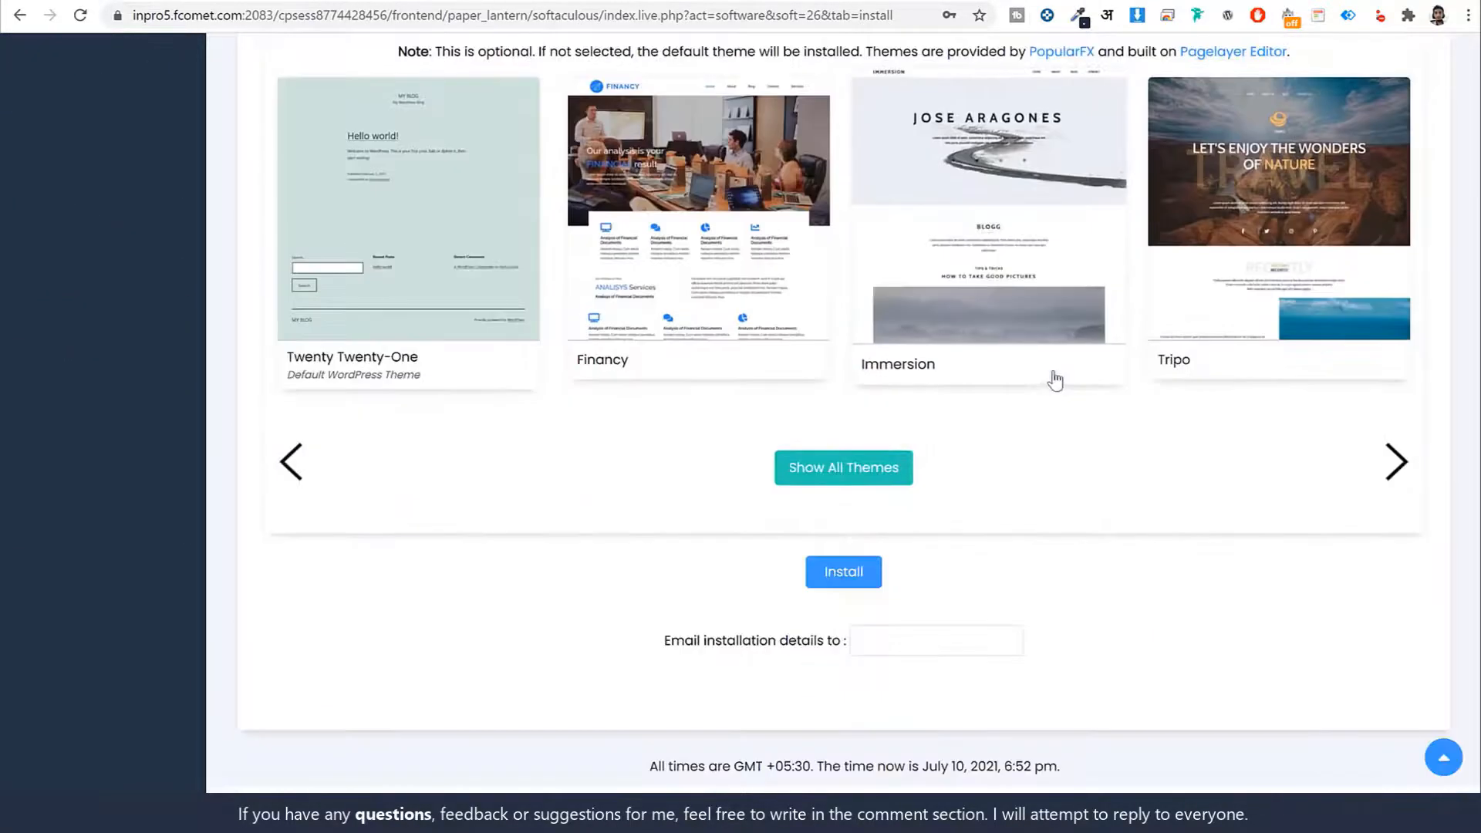
click(846, 574)
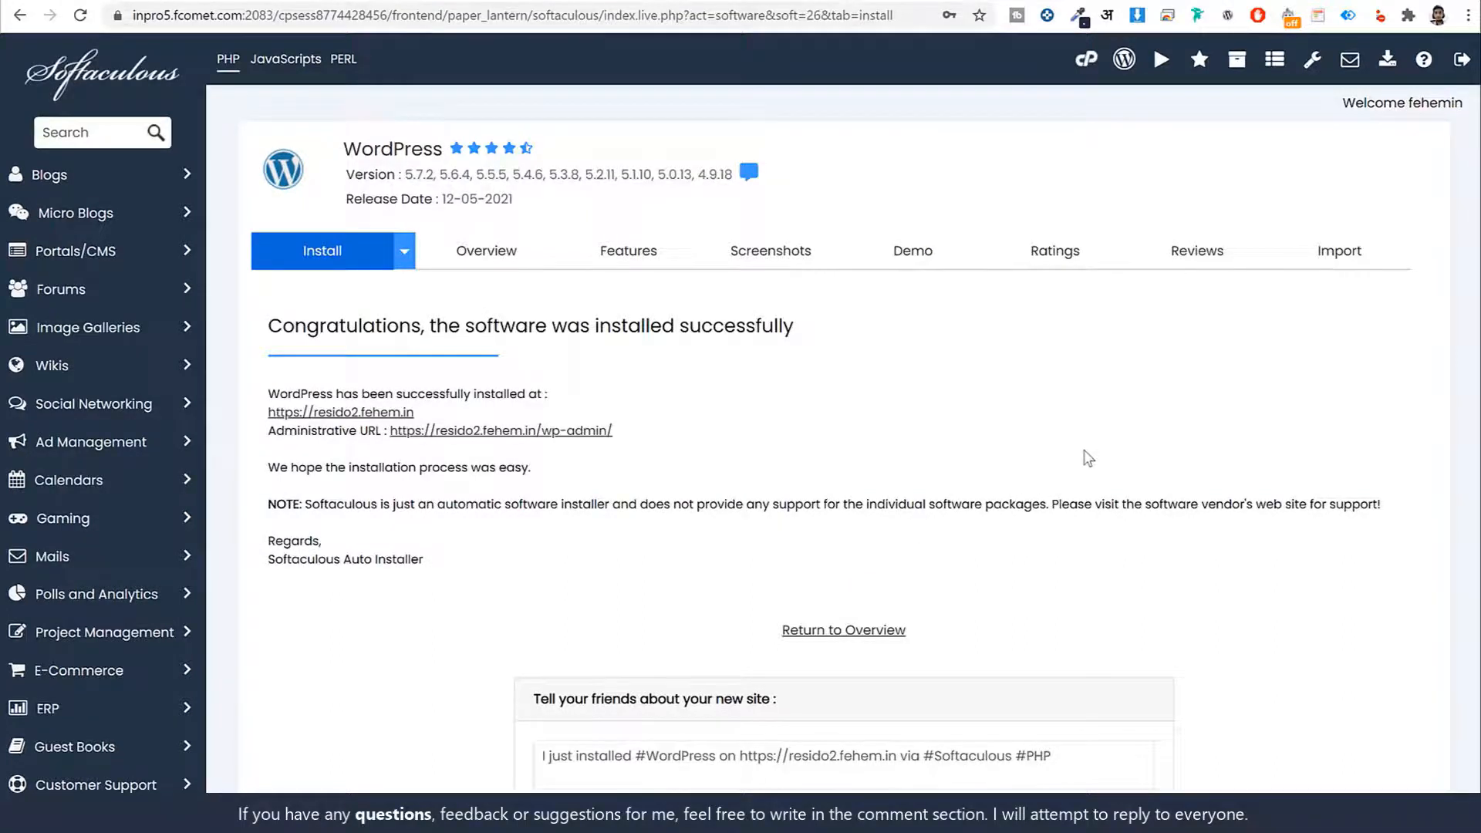
View the new Resido site in a new tab, then return to the success page
scroll(1084, 455, down, 2)
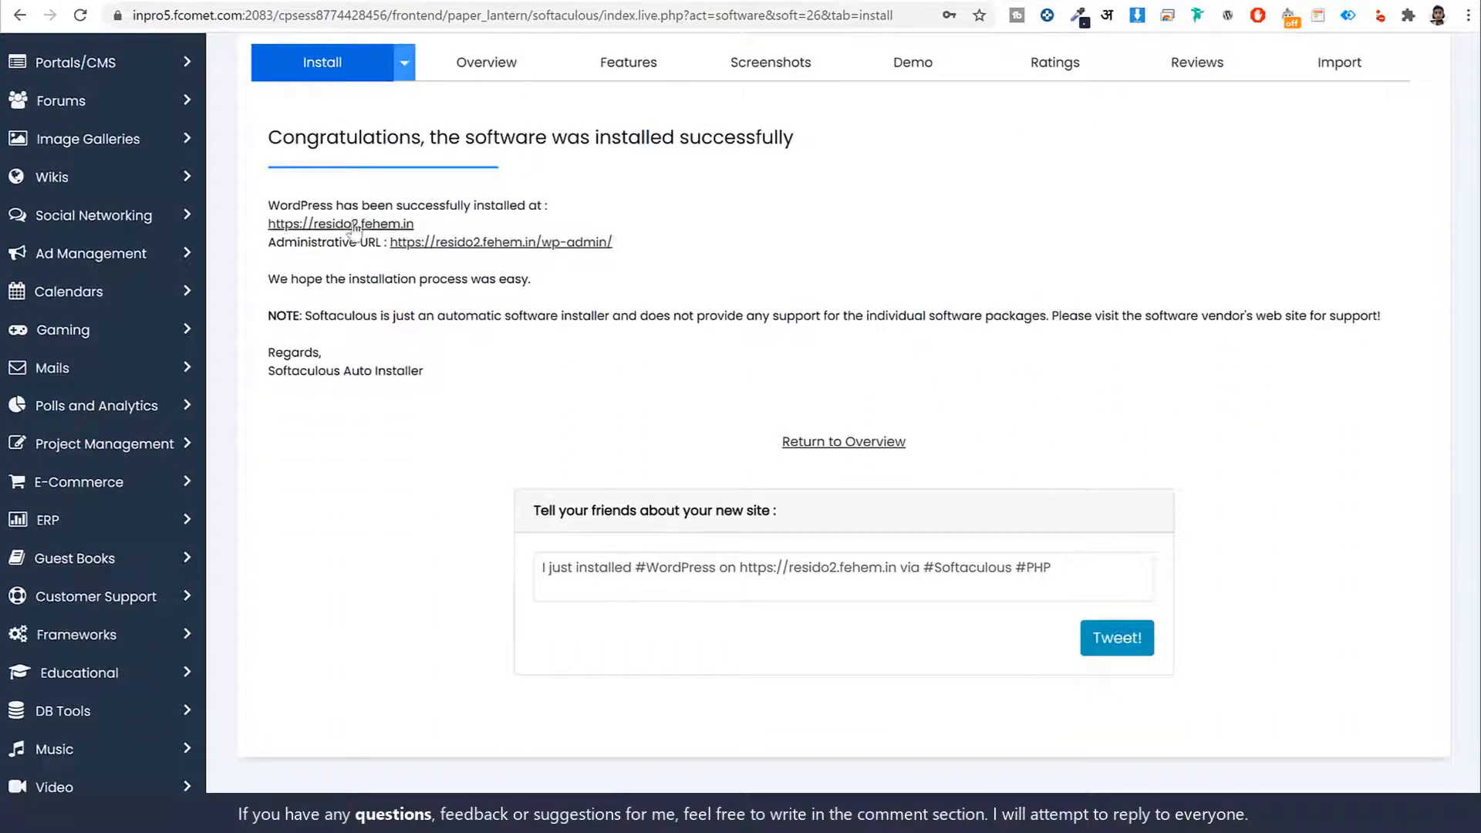
right_click(353, 229)
click(468, 231)
key(ctrl+Tab)
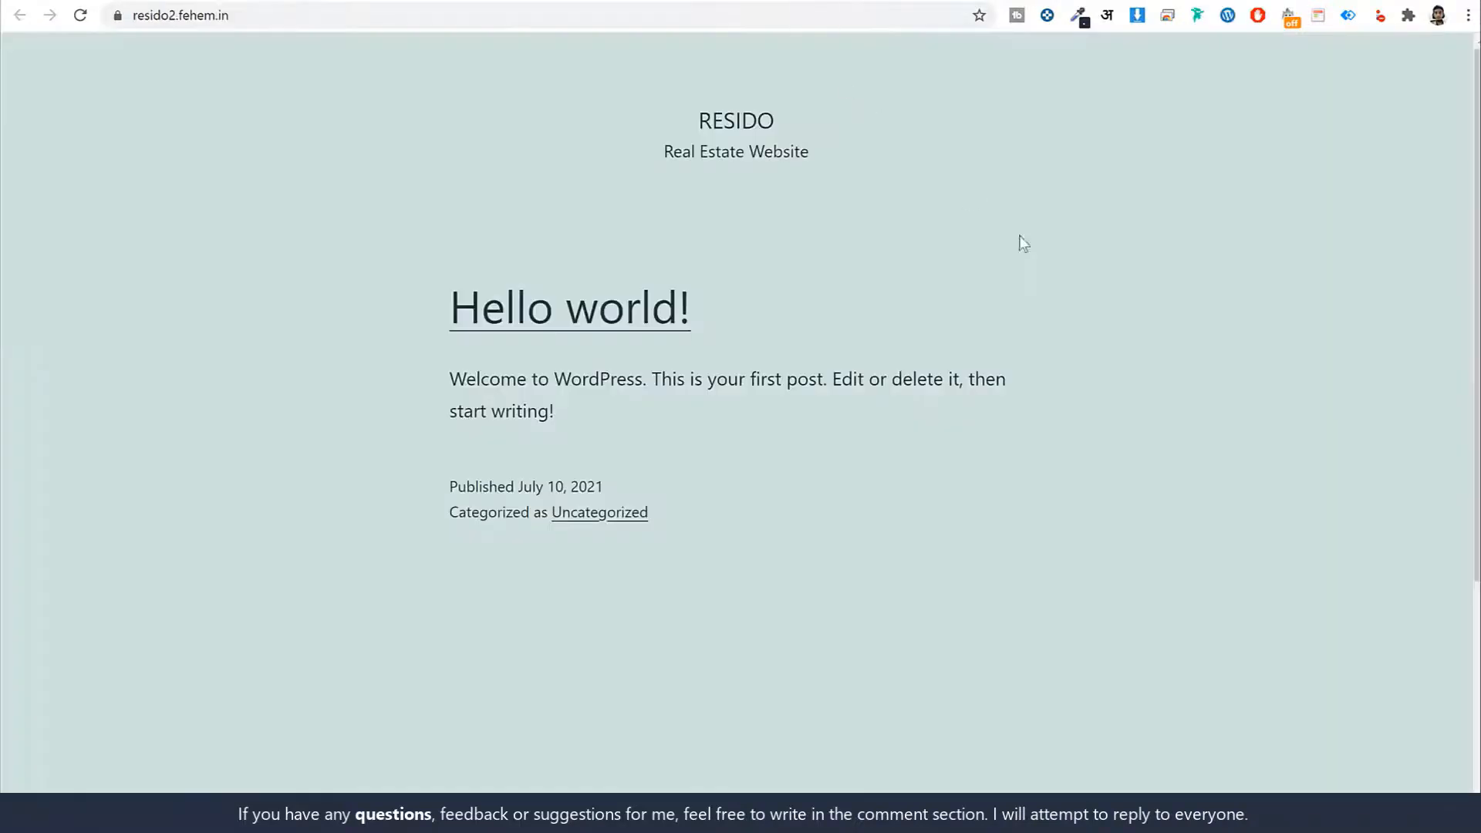
scroll(1122, 468, down, 5)
scroll(1122, 471, up, 5)
click(545, 1)
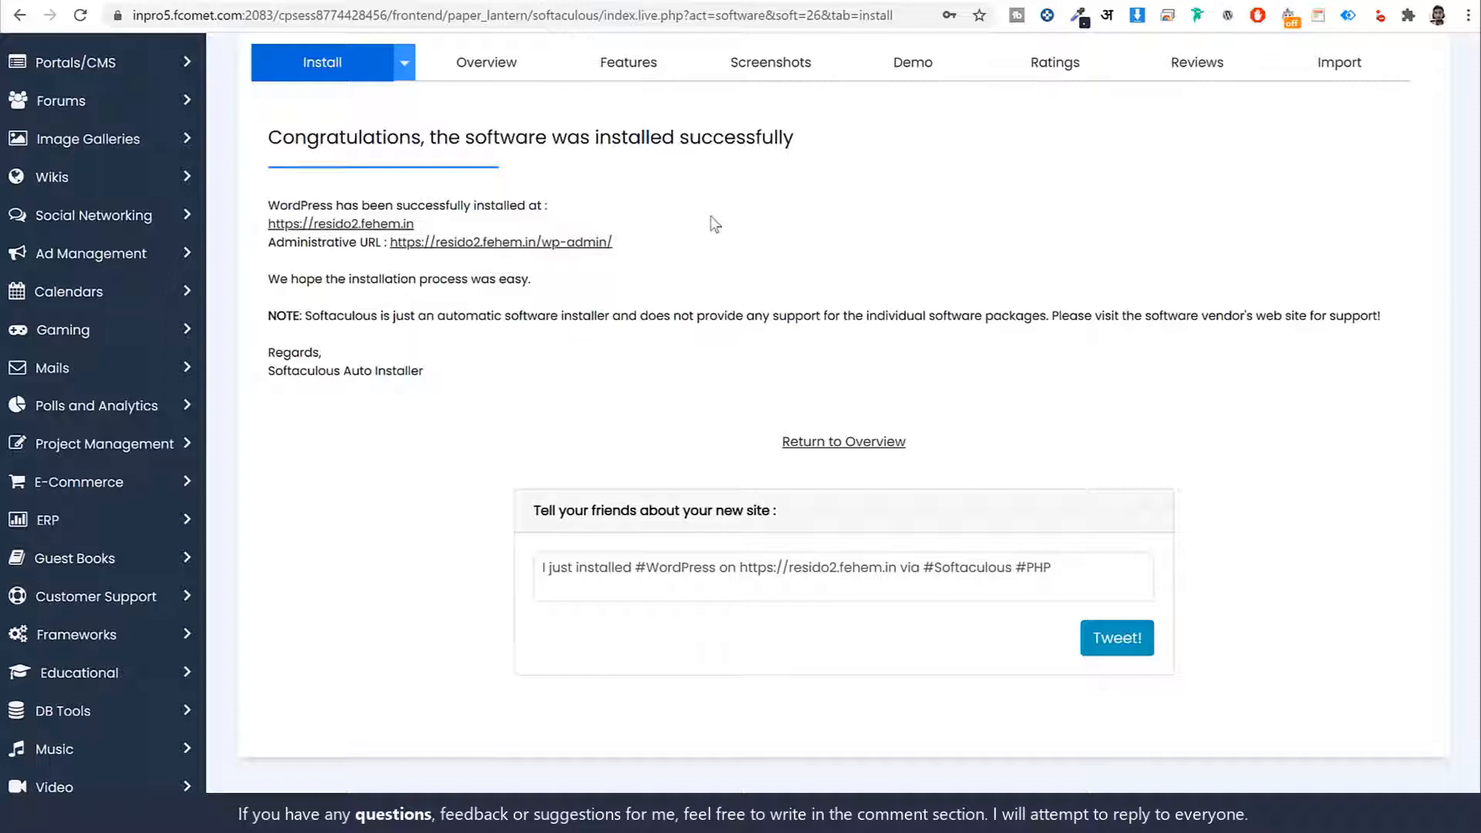
Open the wp-admin dashboard link in a new tab and switch to it
right_click(573, 242)
click(606, 254)
click(1007, 2)
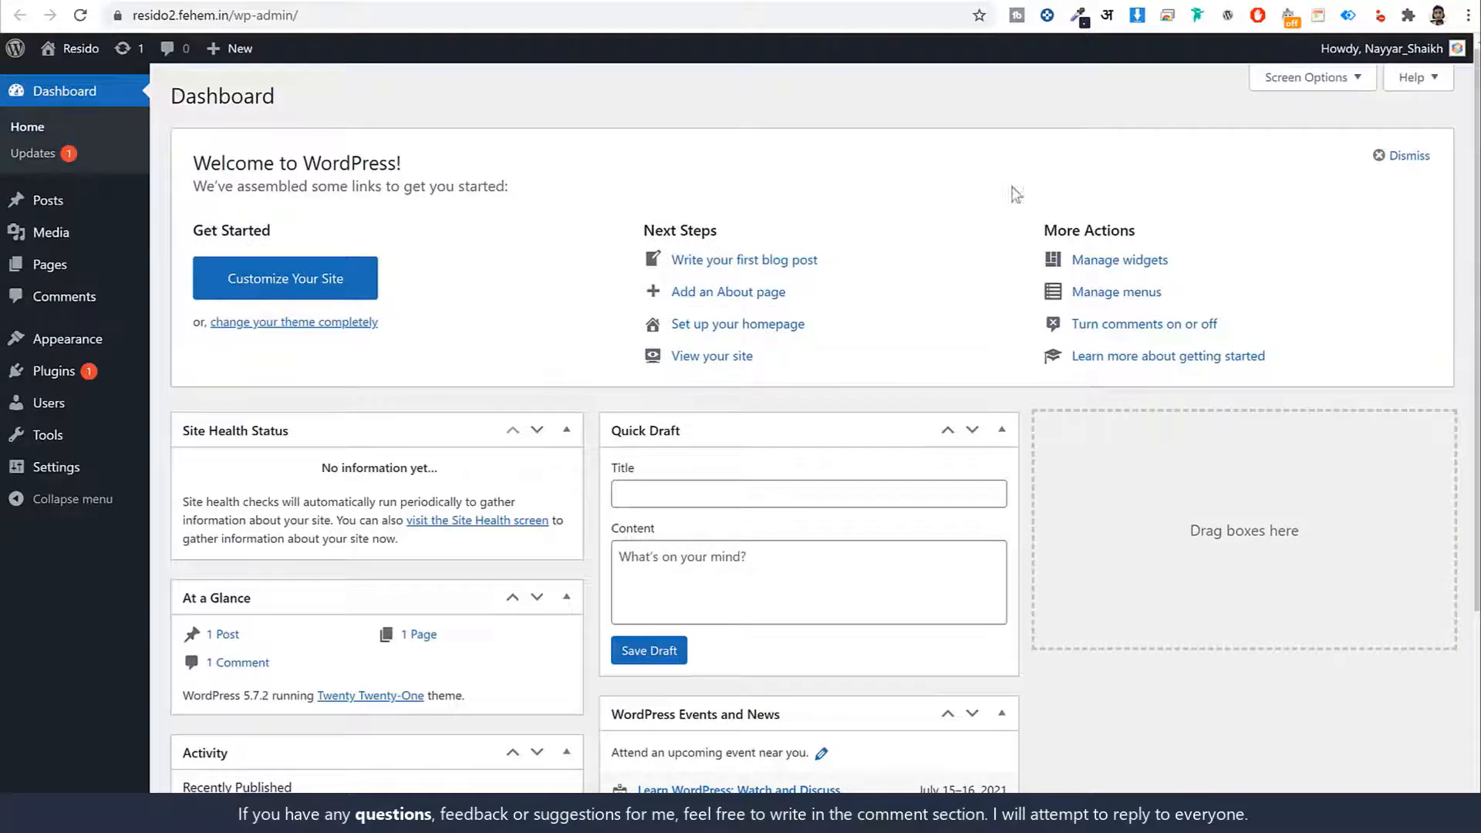
scroll(1058, 401, down, 4)
scroll(1088, 455, up, 4)
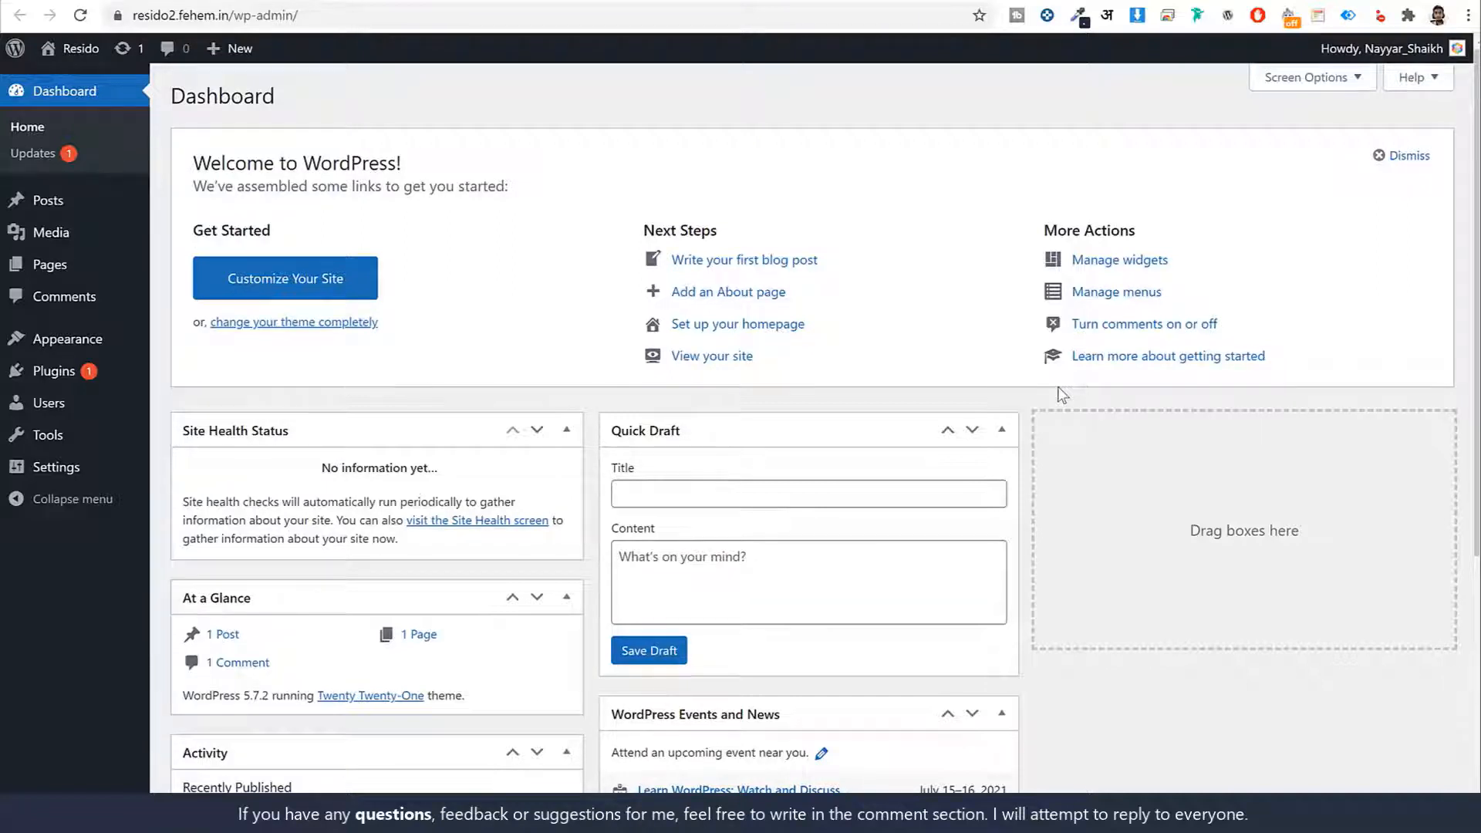
Inspect the site's /wp-admin/ address and scroll through the default Dashboard
click(599, 10)
click(357, 19)
drag(360, 13, 182, 10)
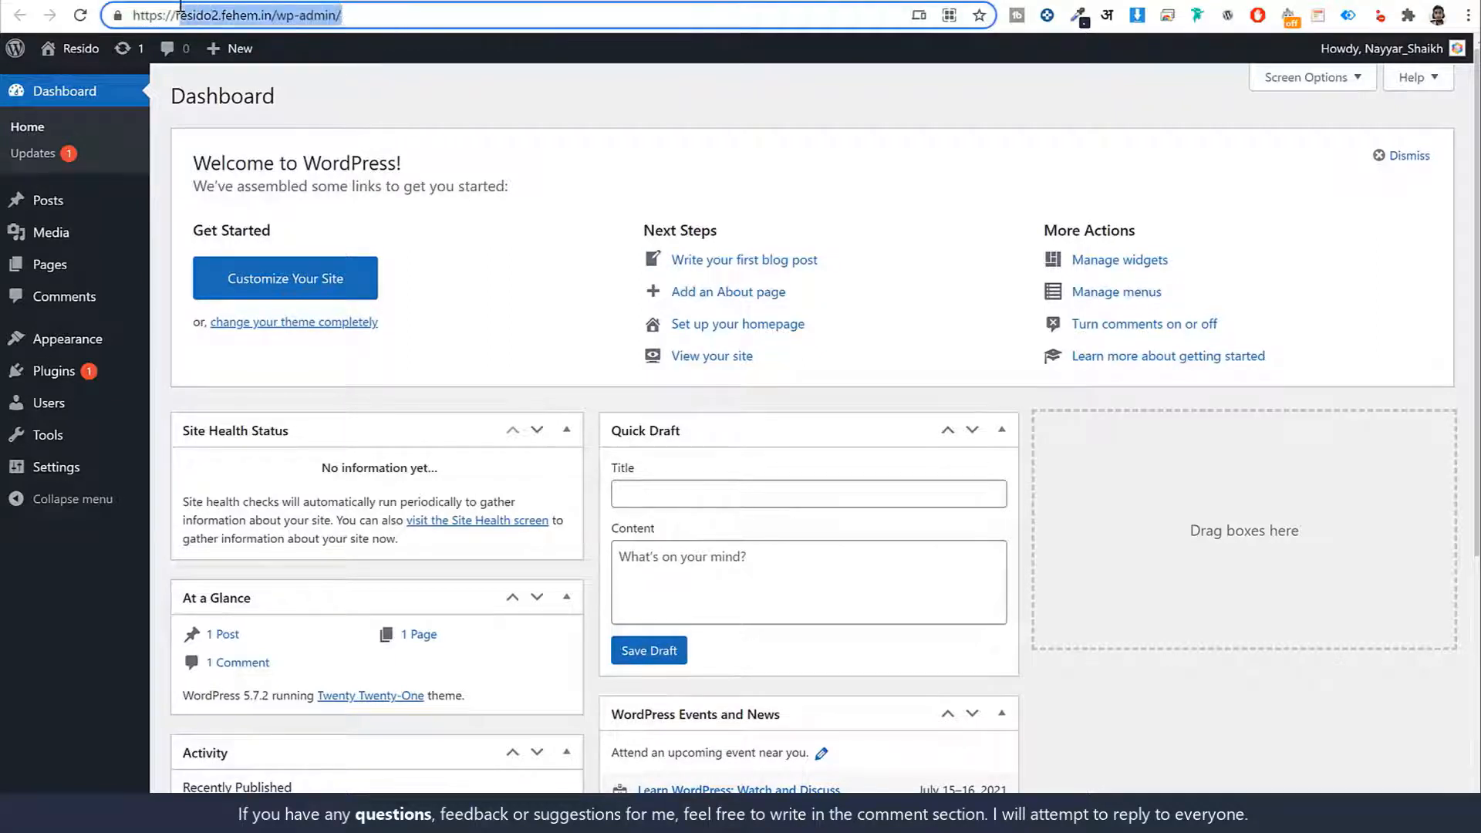
click(182, 9)
drag(270, 15, 416, 13)
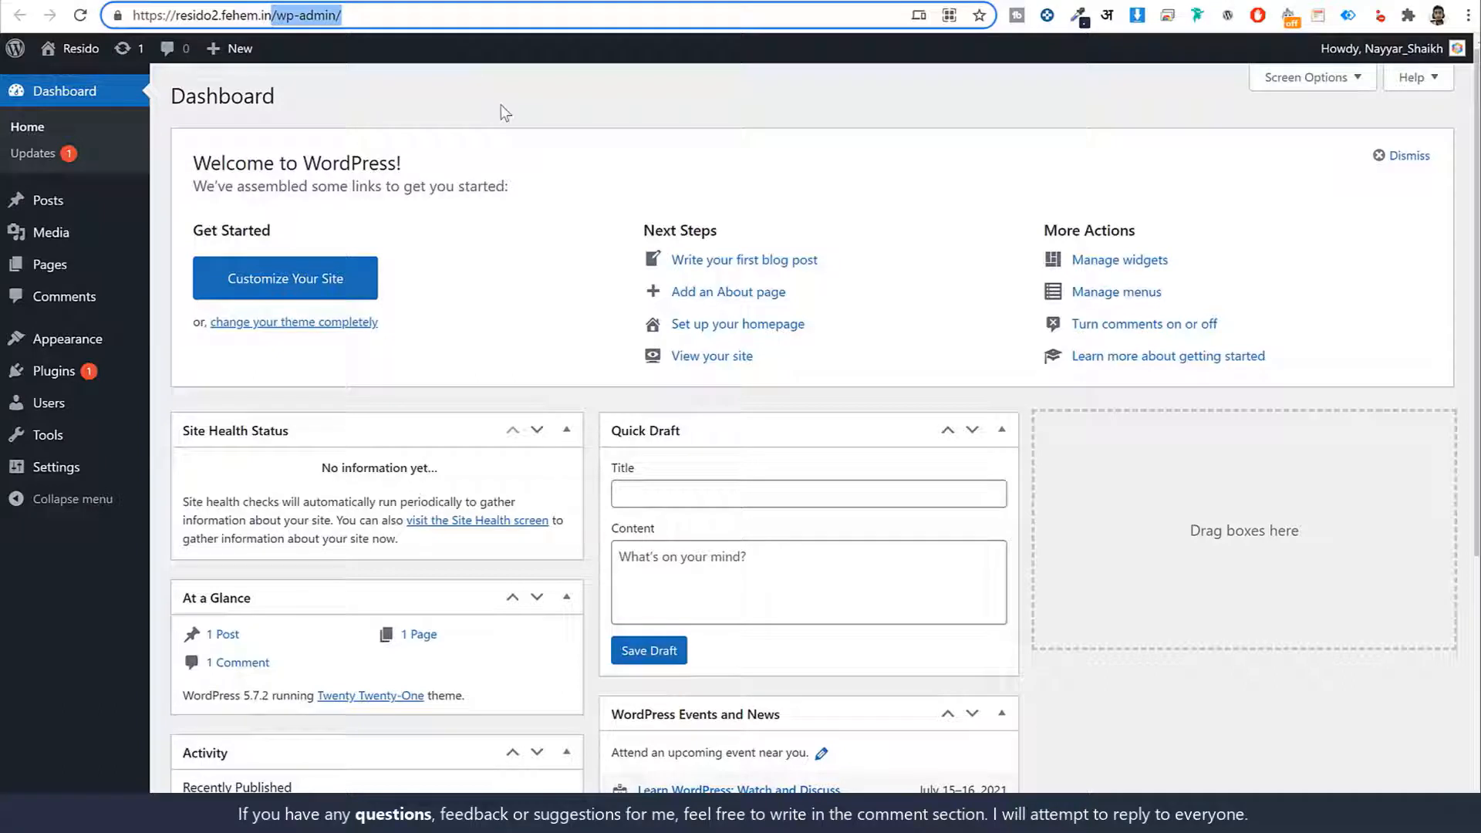
click(854, 101)
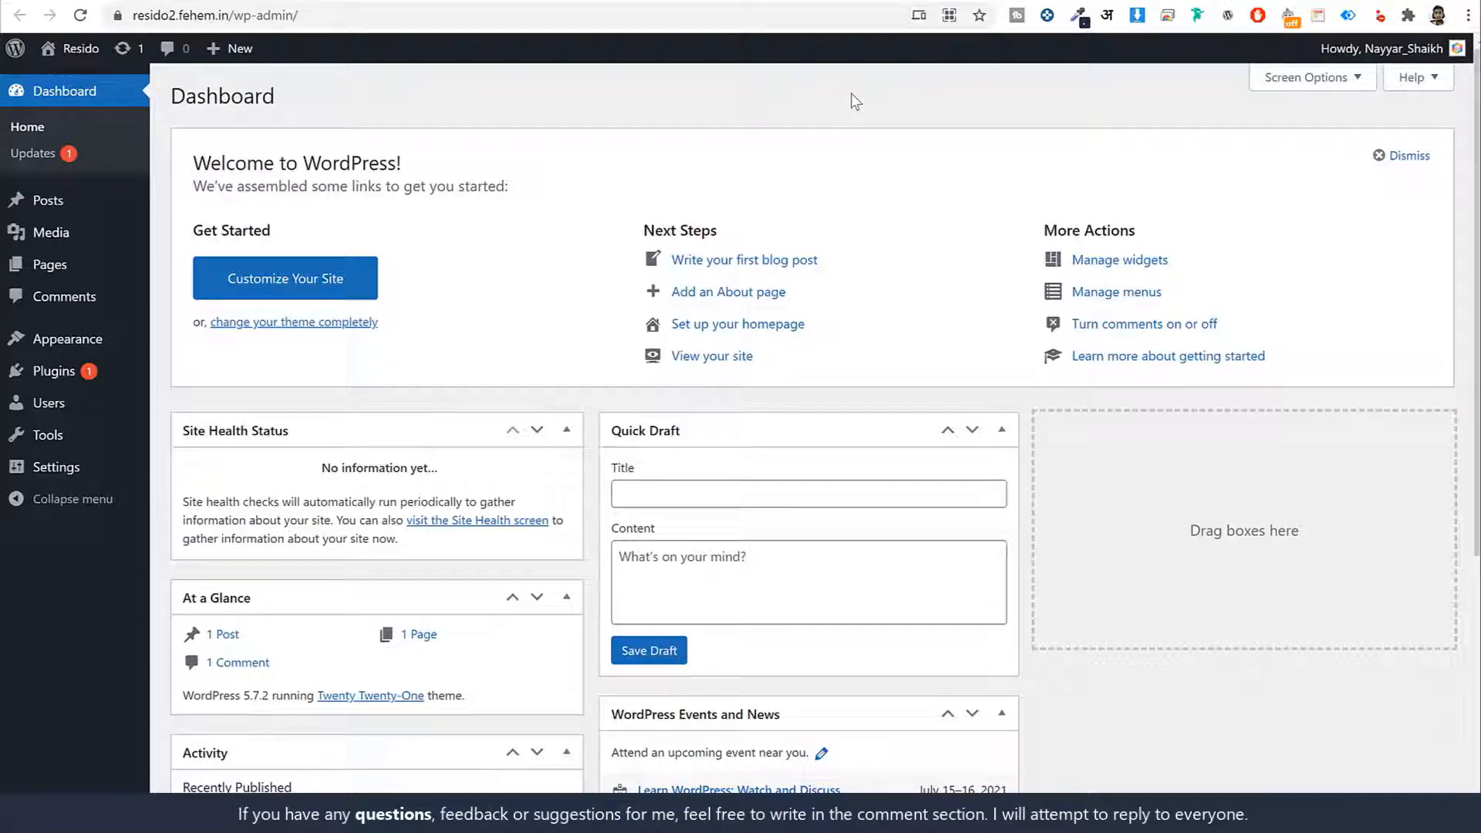
scroll(925, 423, down, 3)
scroll(929, 421, up, 3)
scroll(1107, 417, down, 4)
scroll(931, 531, up, 4)
scroll(1113, 386, down, 5)
scroll(810, 478, up, 4)
scroll(810, 477, up, 1)
Uncheck Site Health Status, At a Glance, Activity, Quick Draft, Events and News, and Welcome in Screen Options
click(1303, 78)
click(270, 160)
click(324, 160)
click(453, 162)
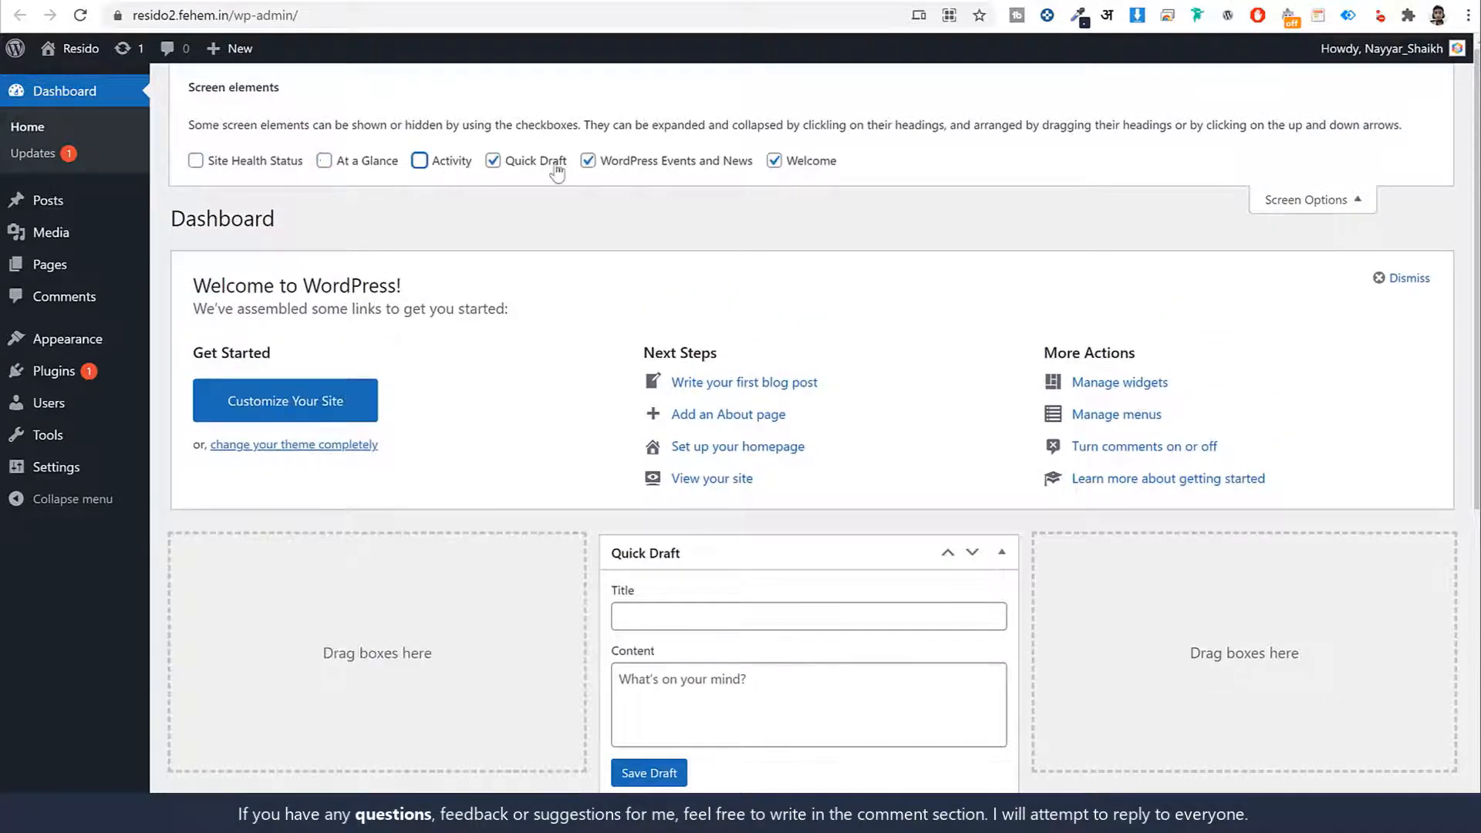
click(549, 161)
click(643, 162)
click(781, 161)
click(1341, 202)
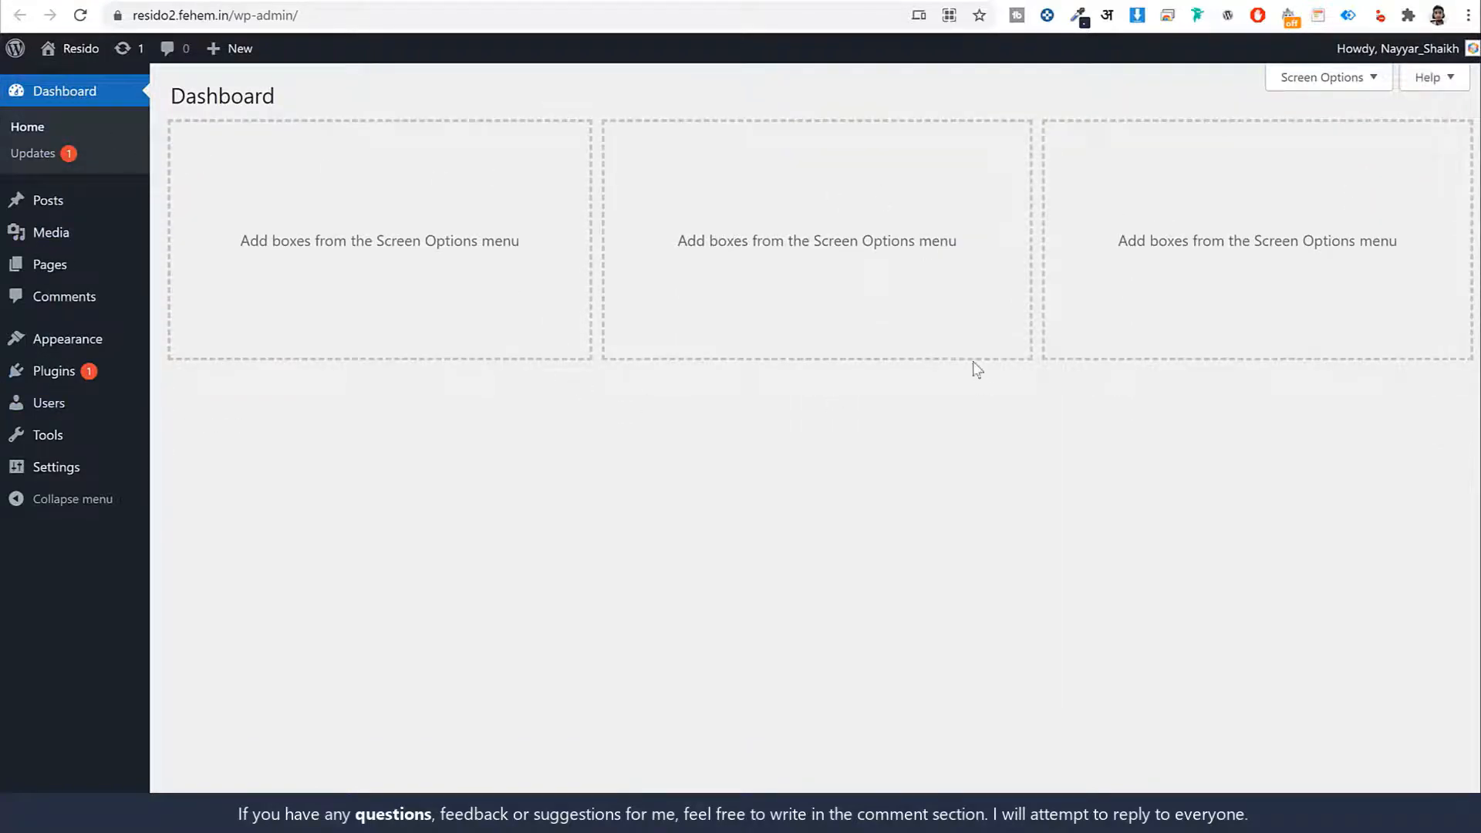
Check the Hello world! post and the empty Media library, then list Privacy Policy and Sample Page
click(49, 203)
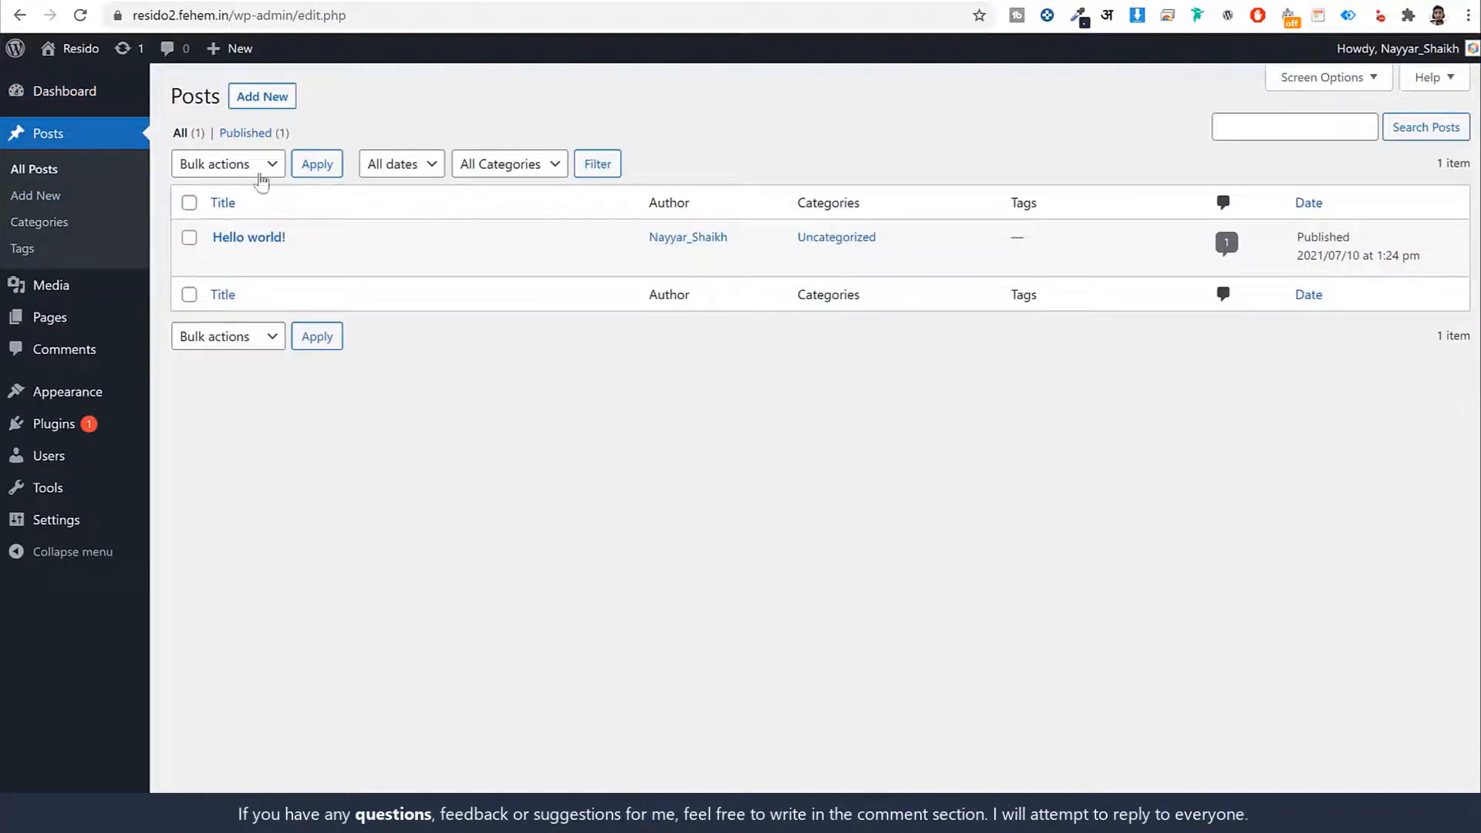
drag(292, 240, 209, 238)
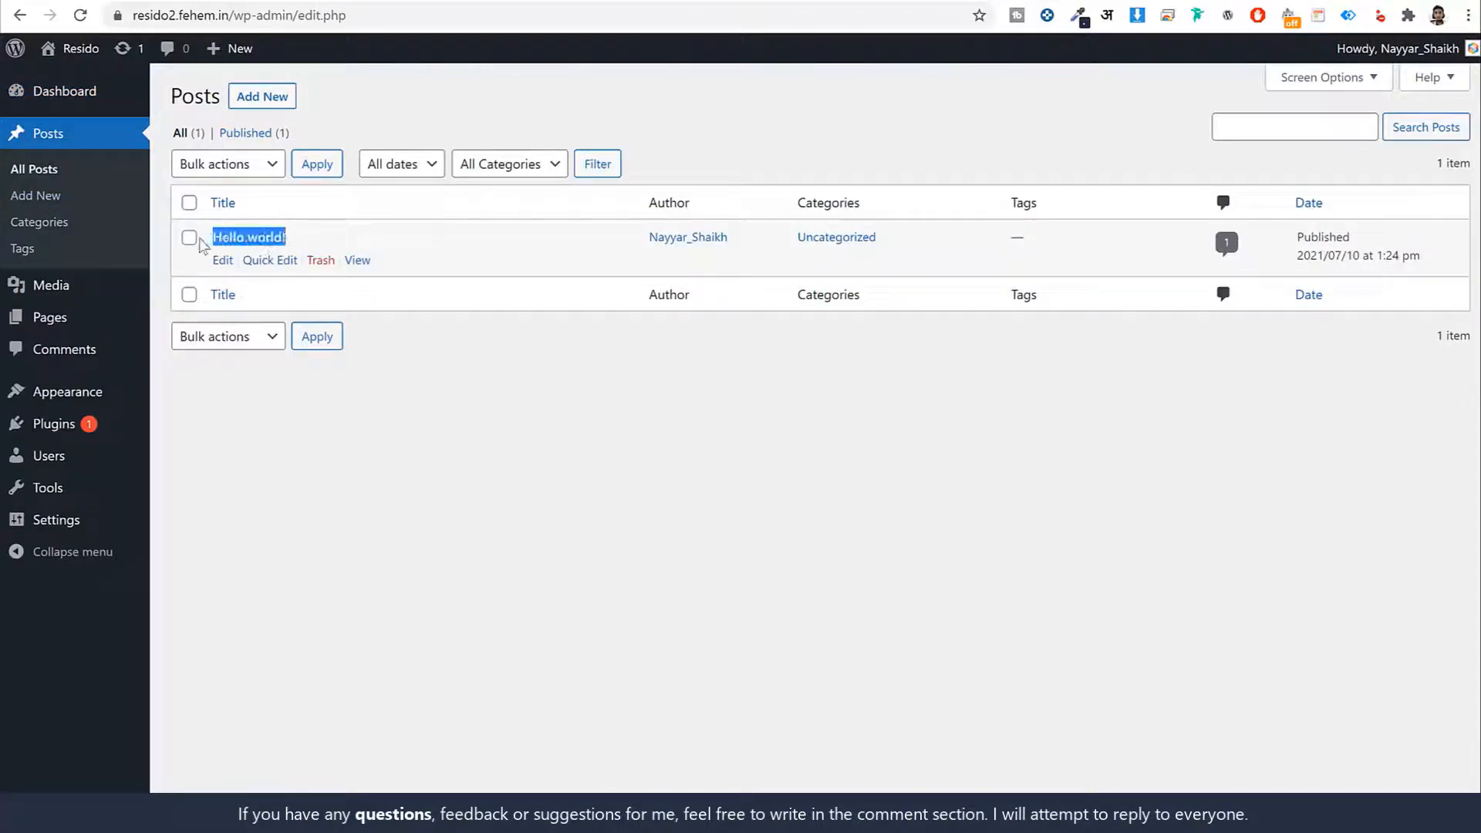
click(833, 125)
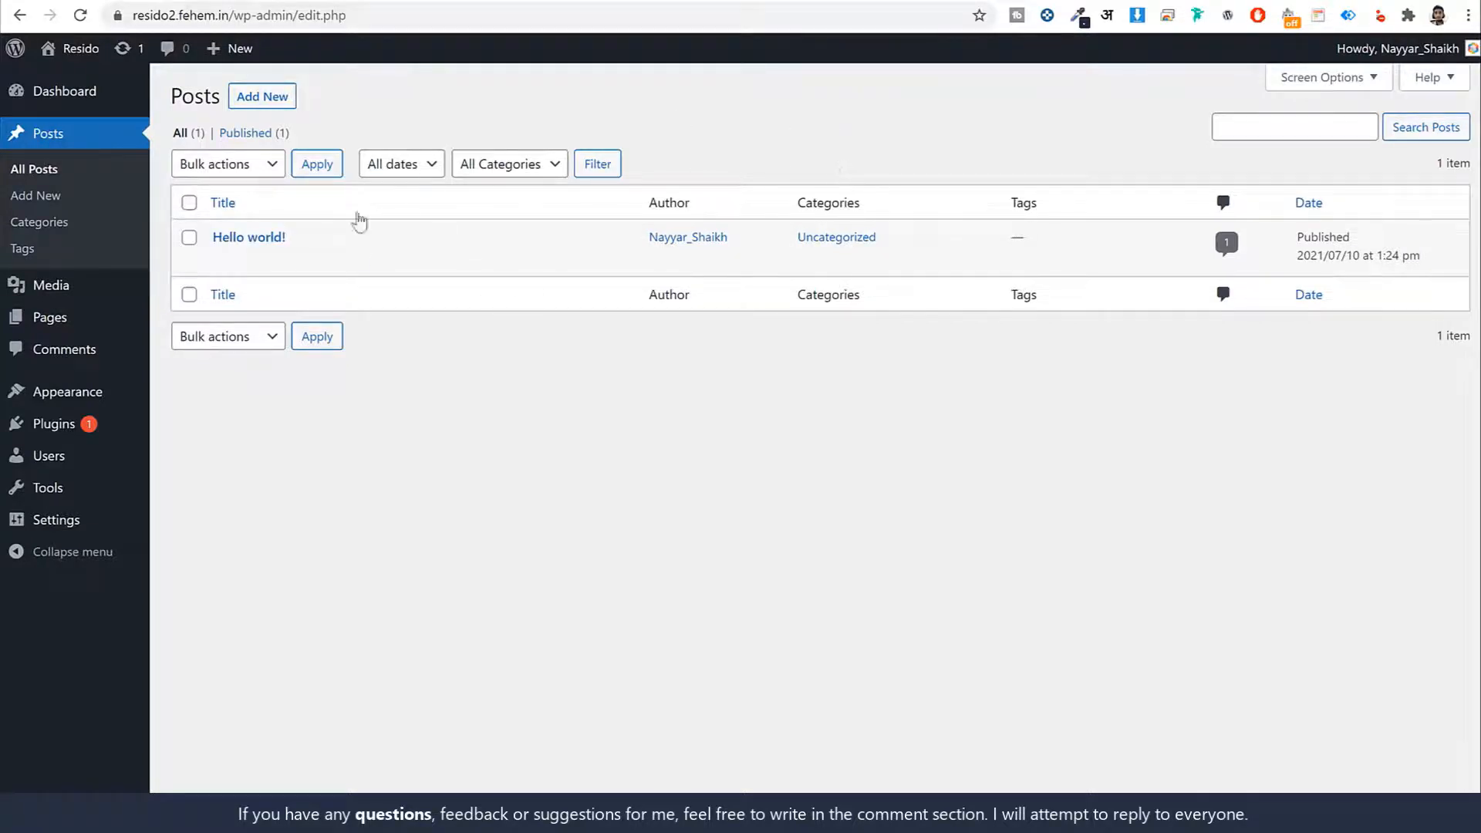
click(114, 292)
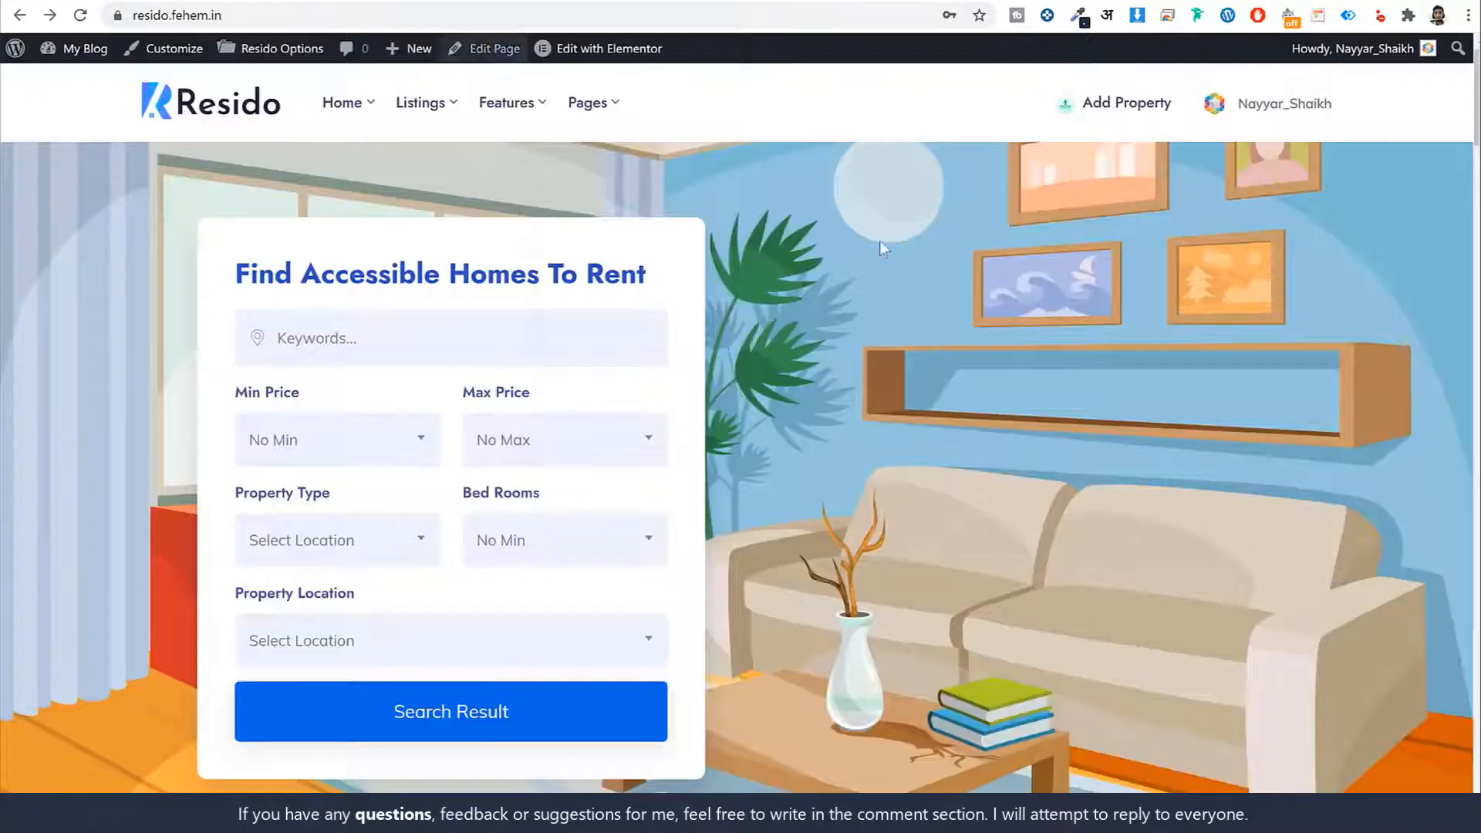
scroll(1012, 466, down, 12)
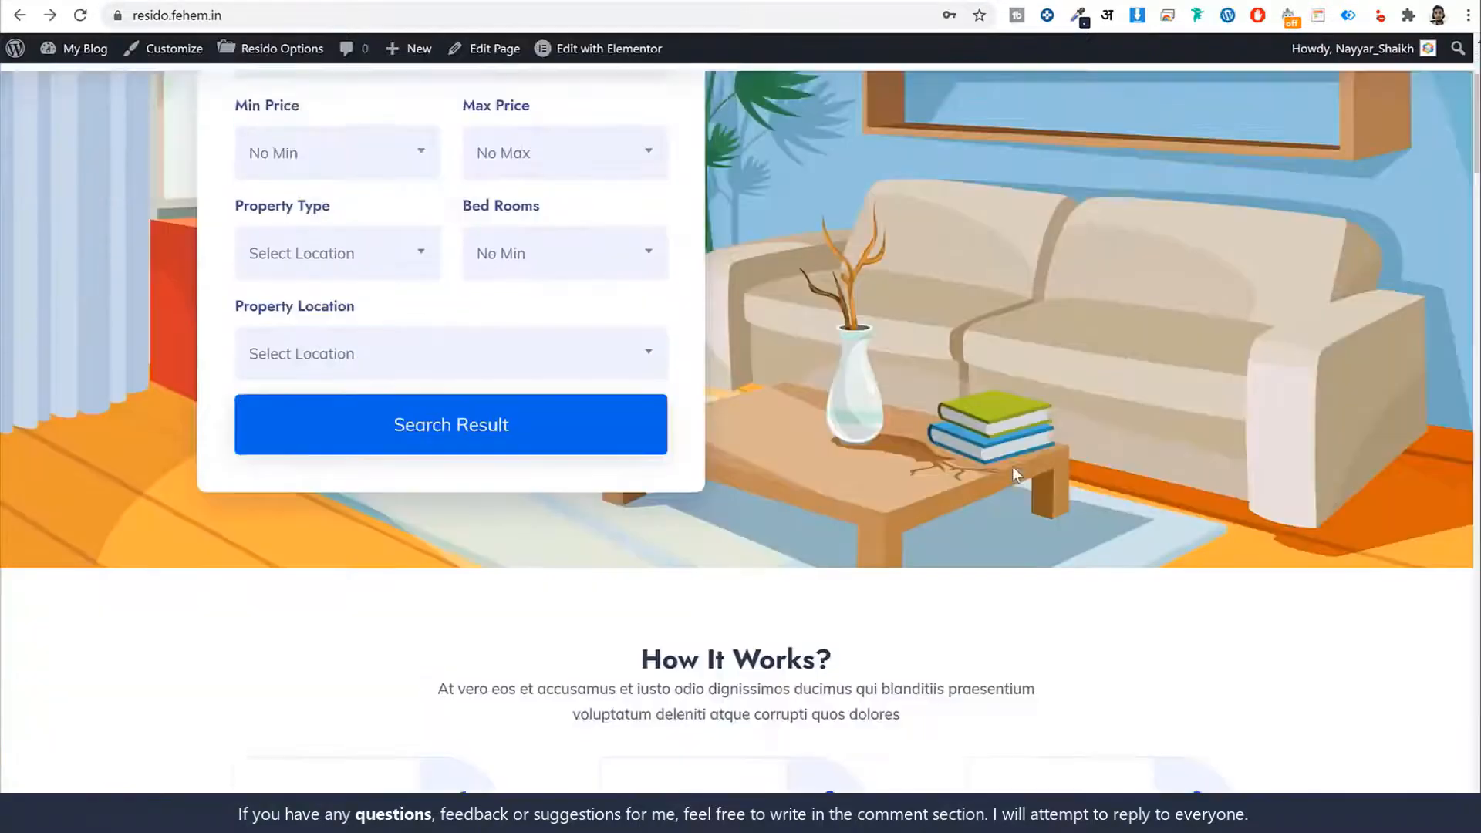
scroll(1001, 493, down, 12)
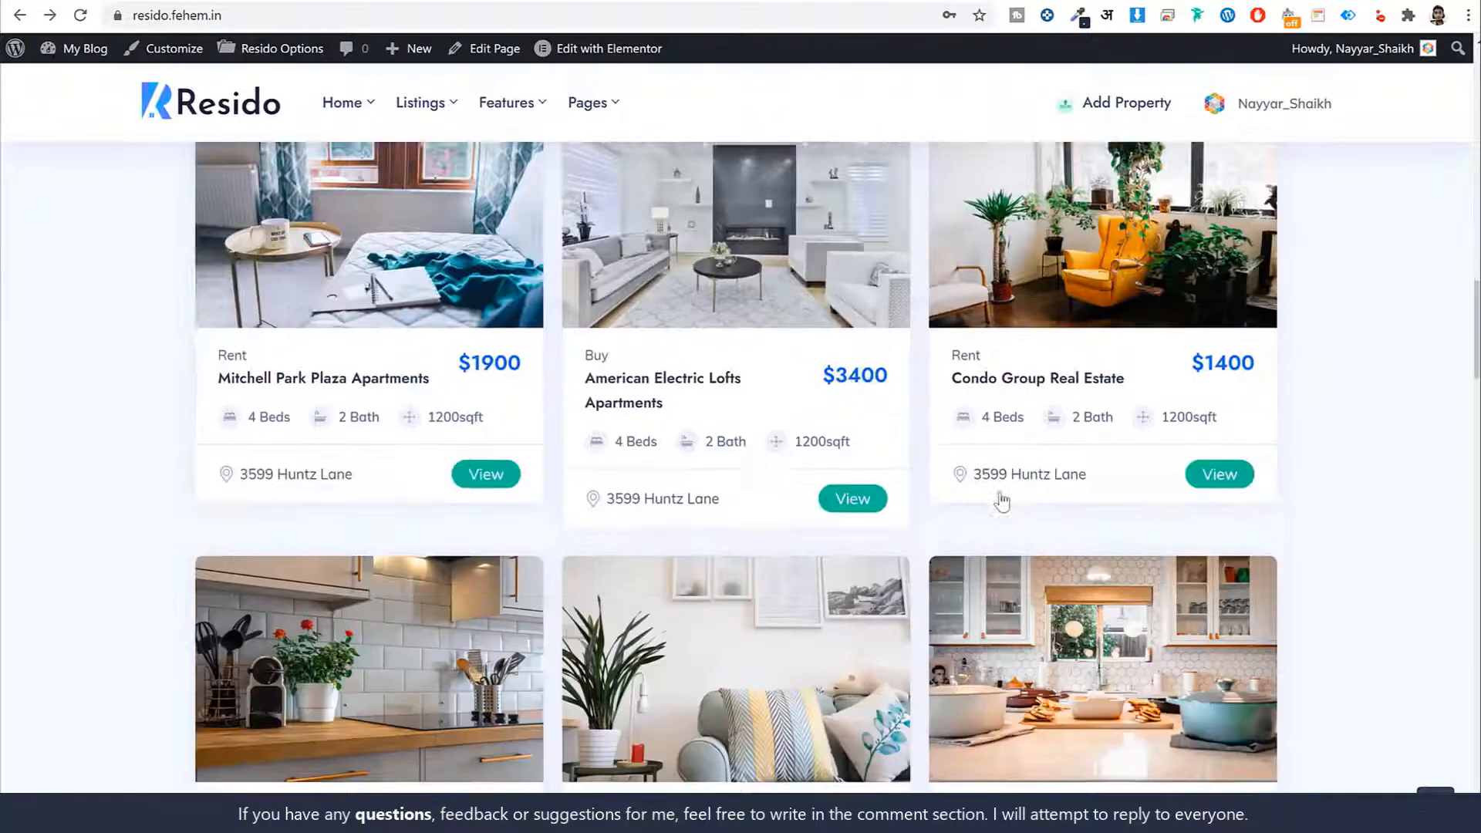
scroll(1001, 494, up, 9)
scroll(1000, 524, up, 5)
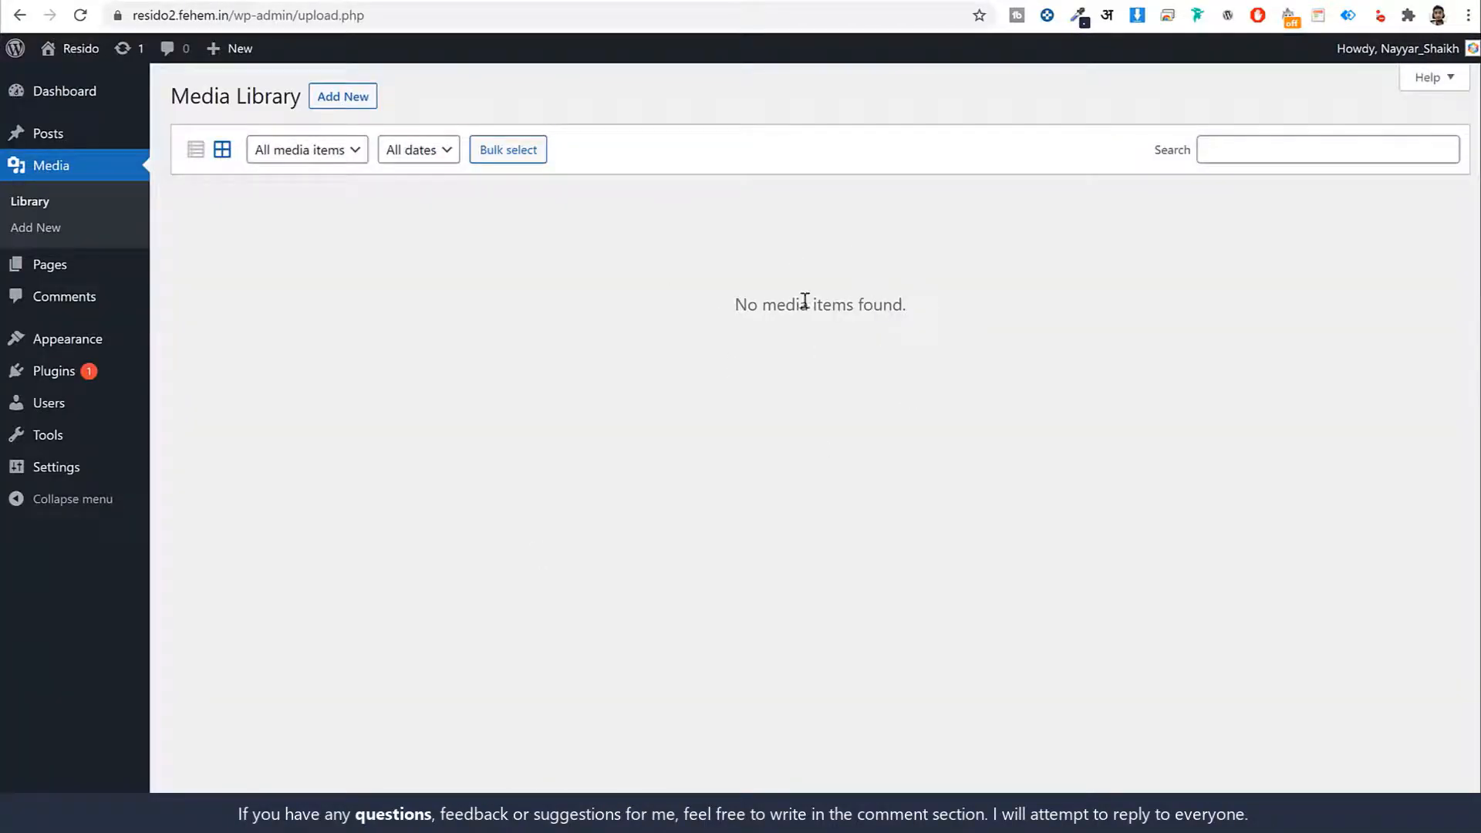
click(56, 265)
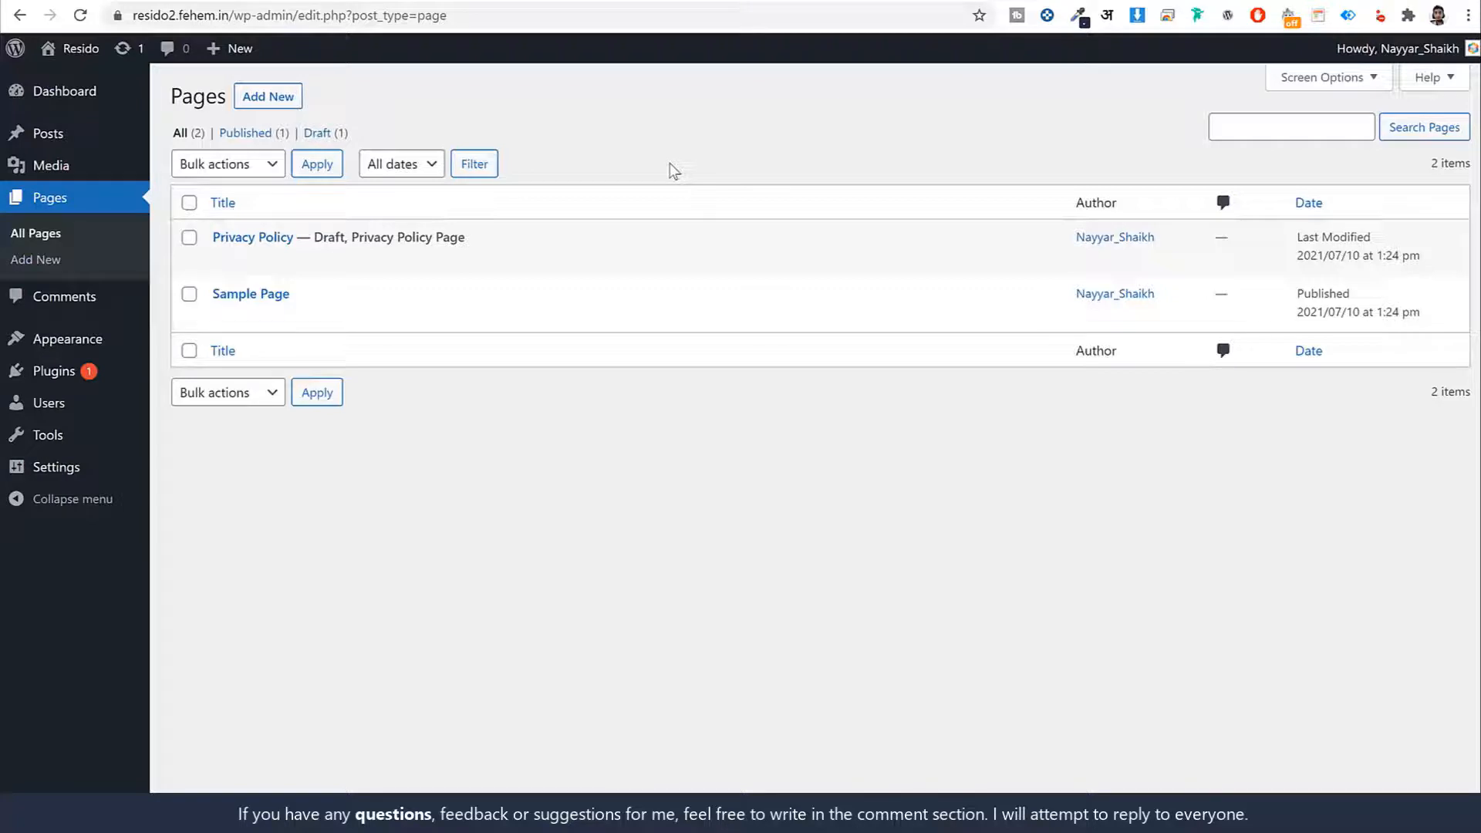
Review the Comments list, then view Appearance > Themes with its three default themes
click(110, 297)
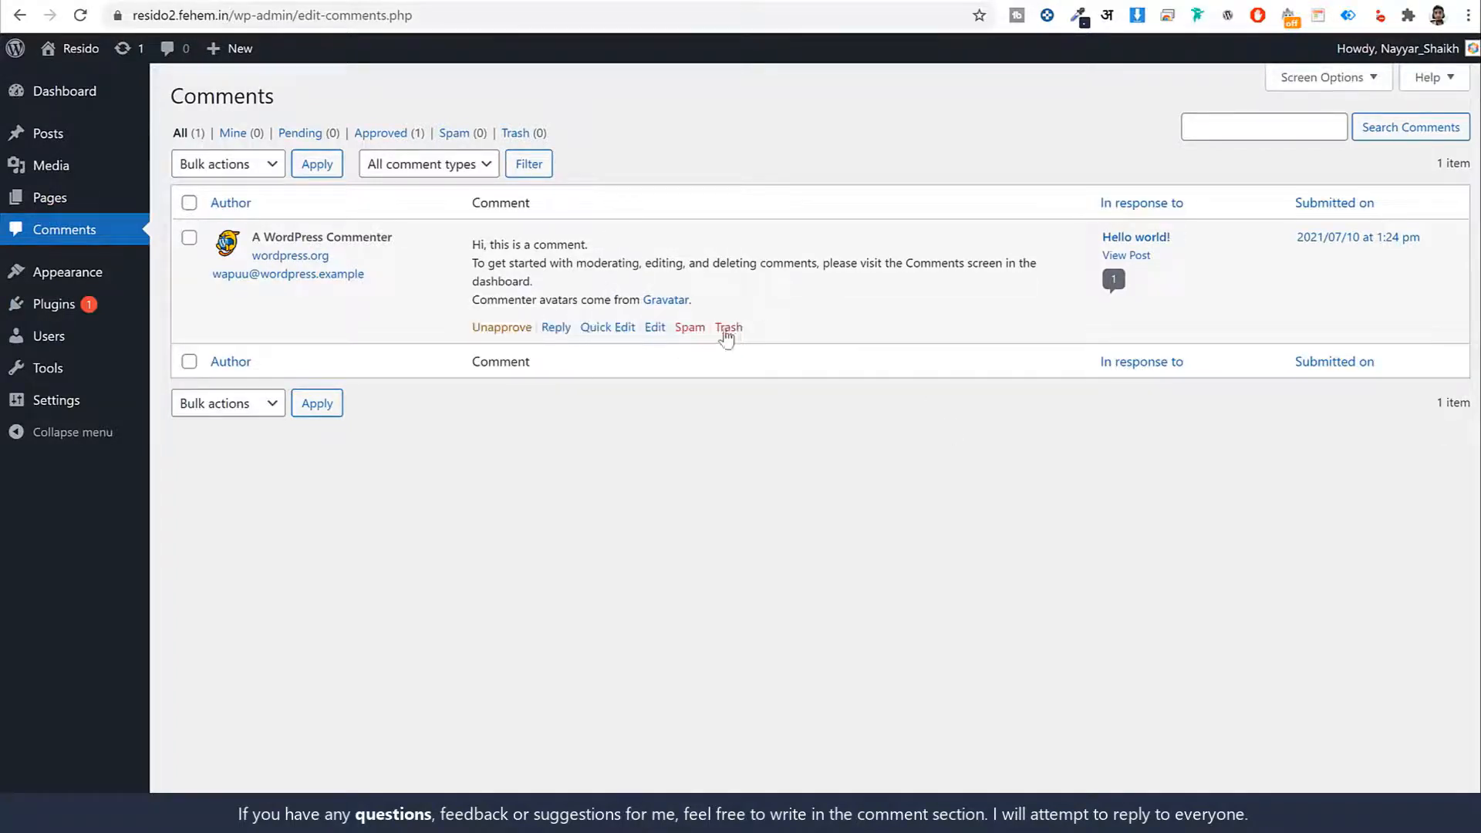
mouse_move(72, 279)
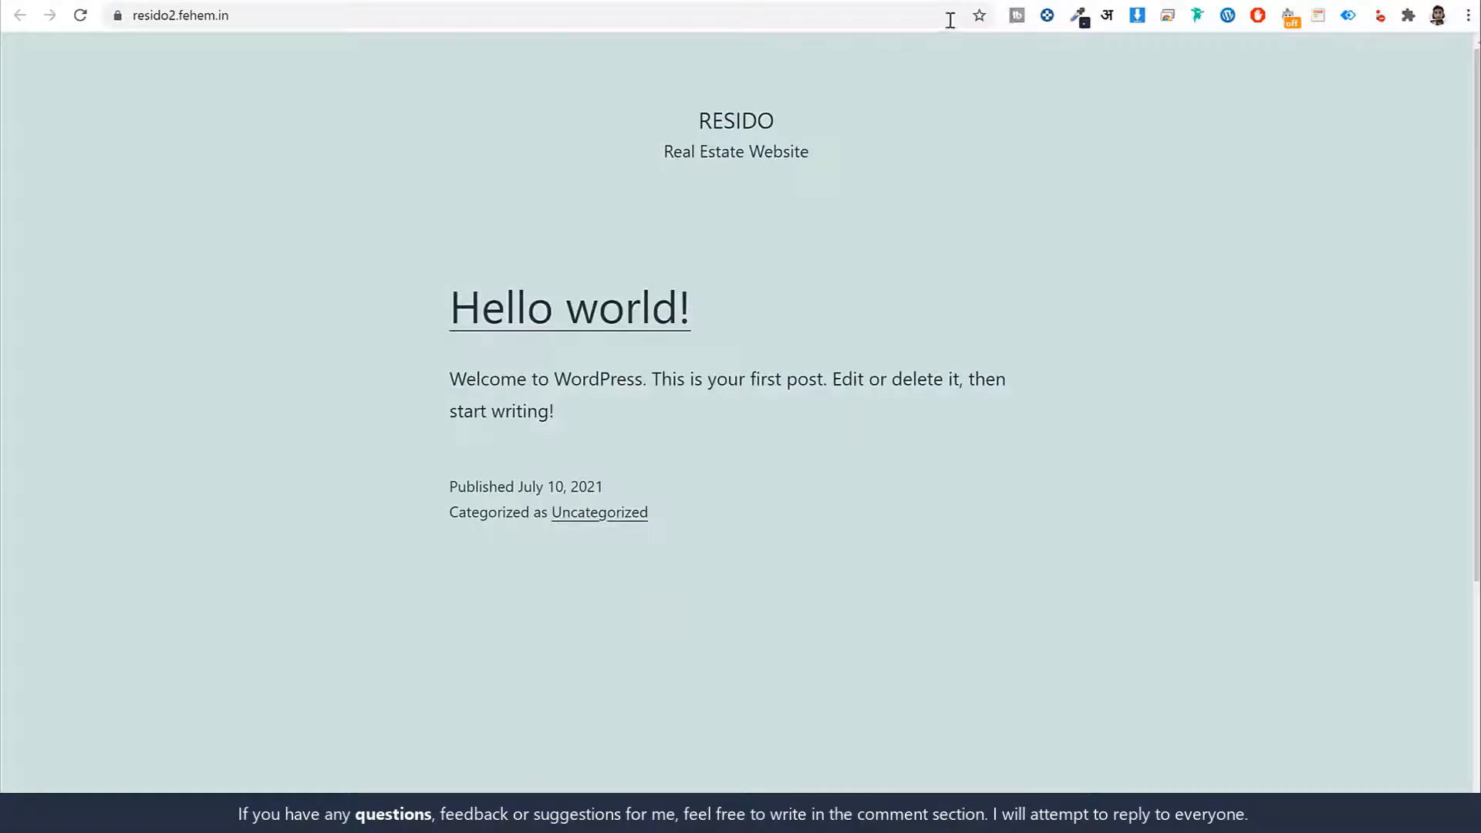
scroll(1003, 427, down, 5)
scroll(1004, 438, up, 5)
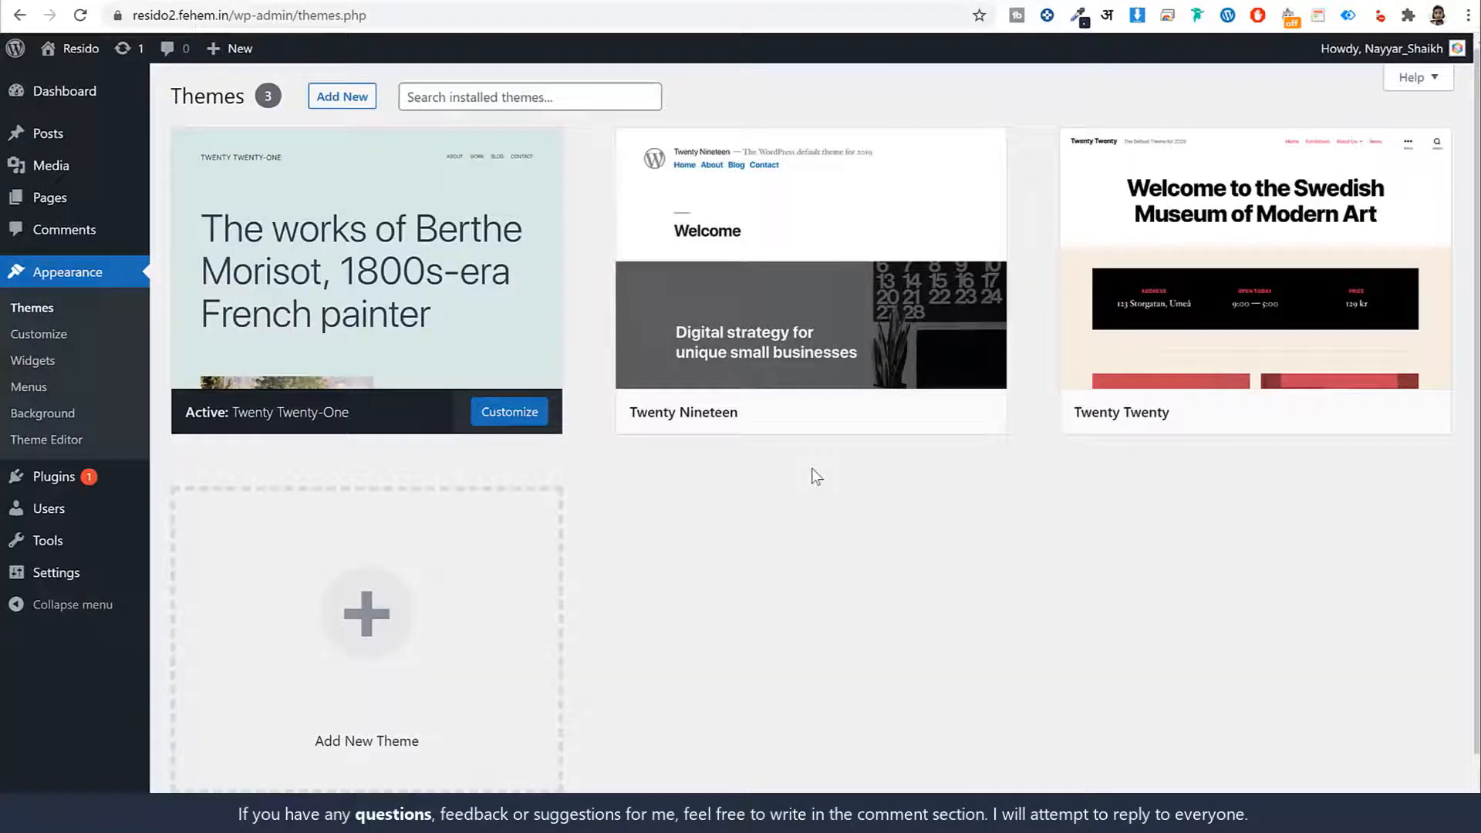
Activate Twenty Nineteen and check the front page with the new theme
mouse_move(690, 438)
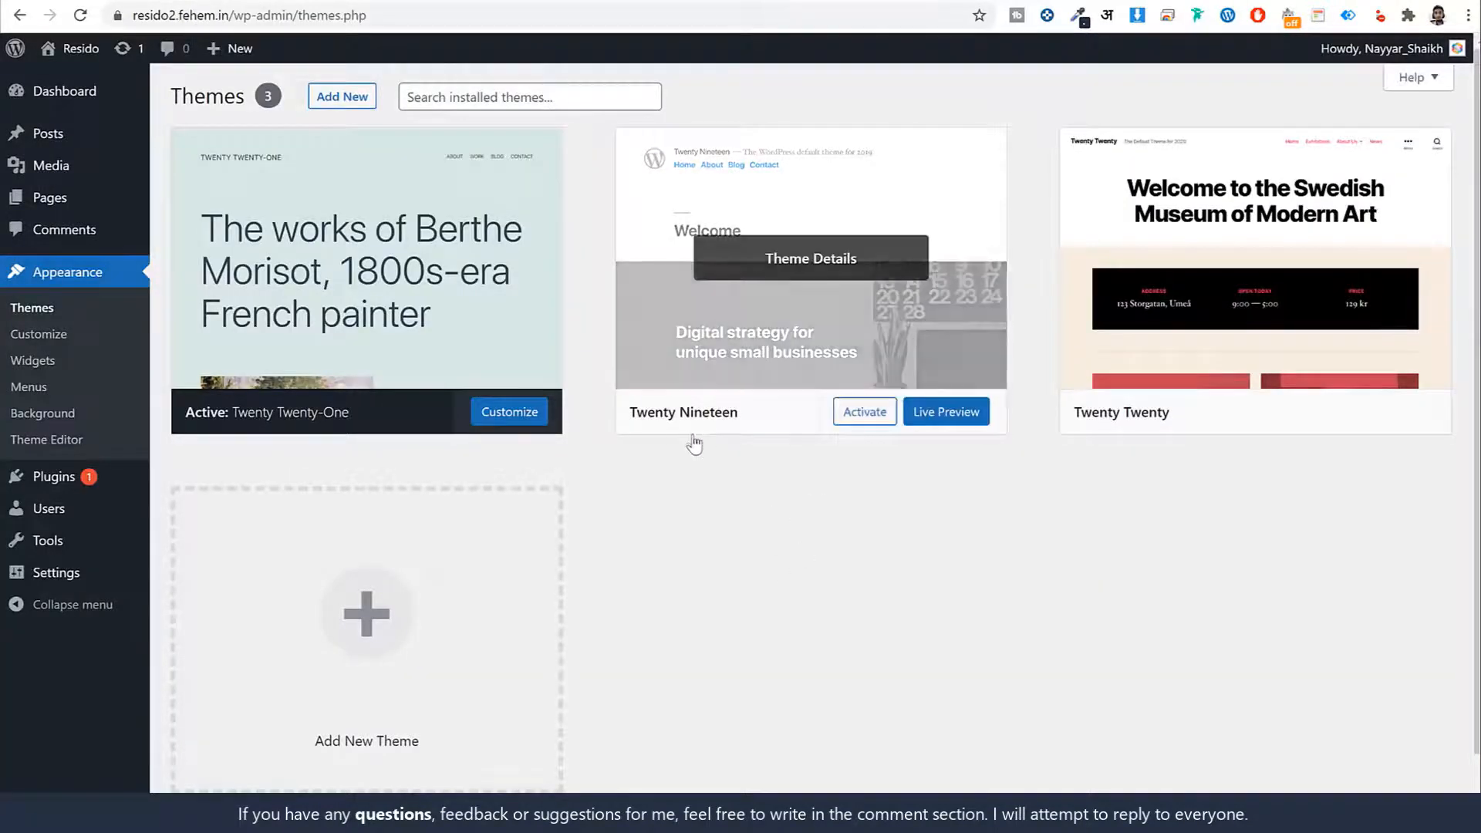
click(863, 421)
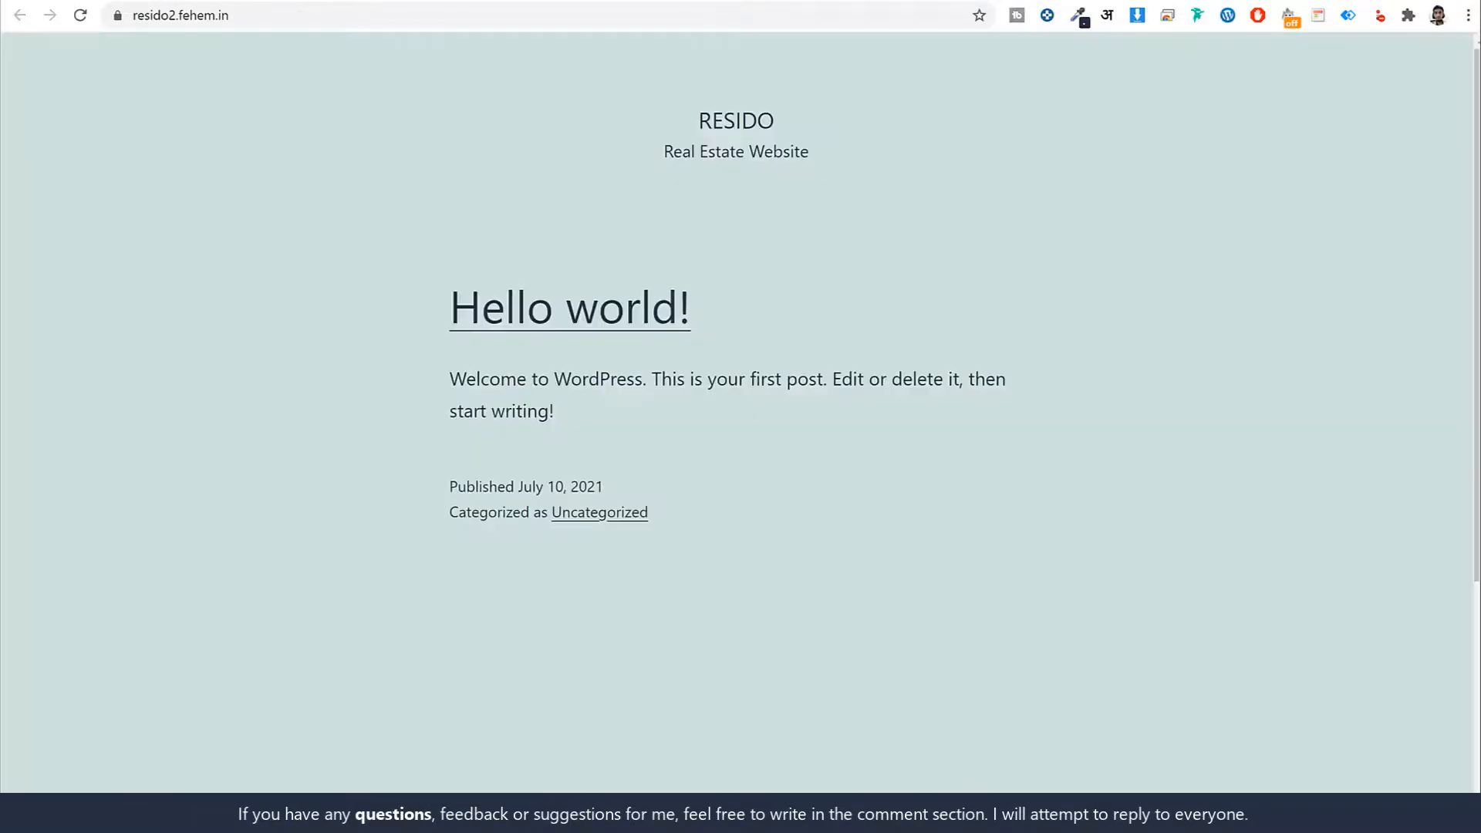
click(80, 16)
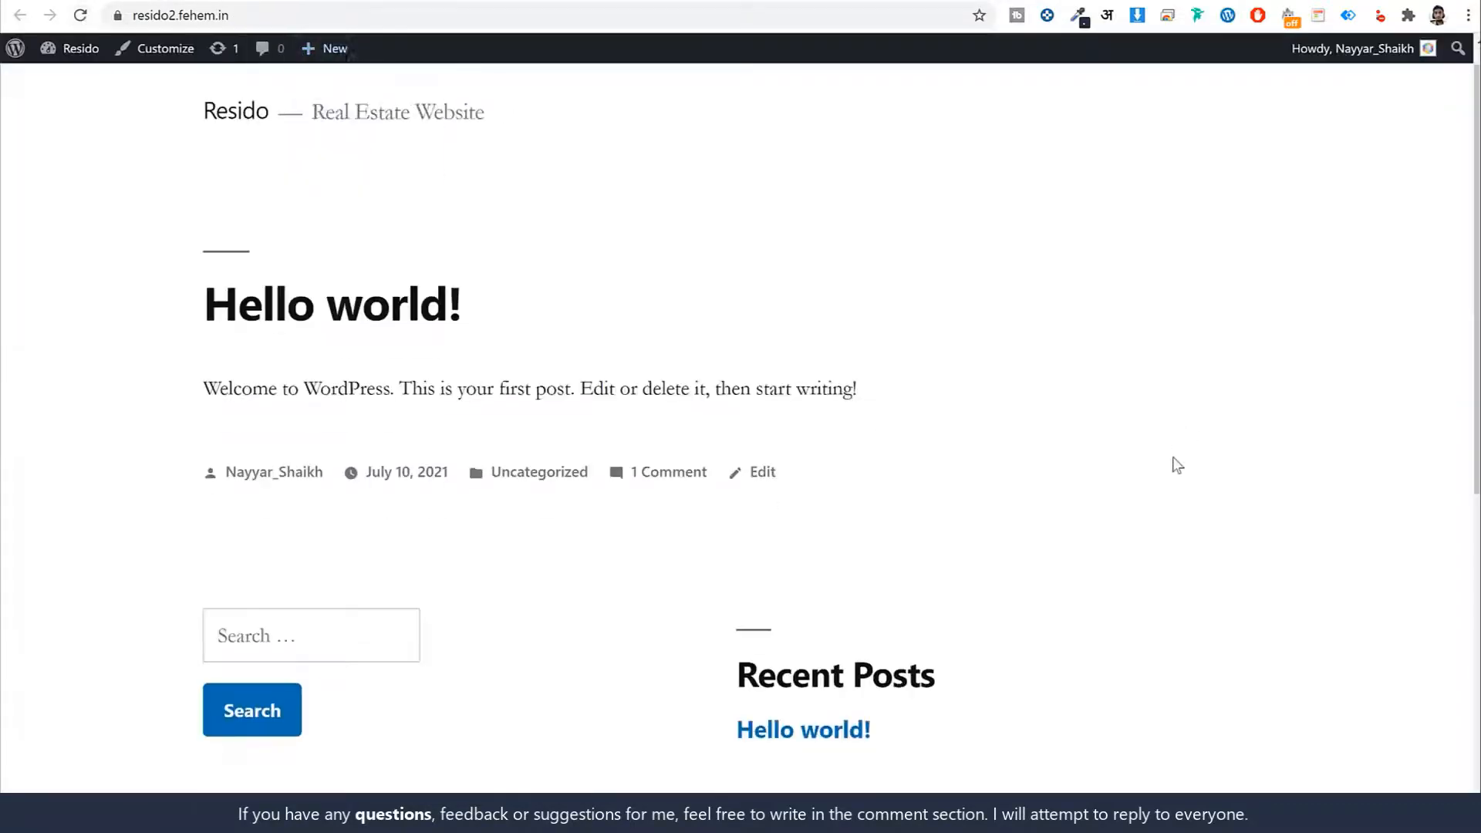
scroll(1172, 470, down, 8)
scroll(1168, 474, up, 8)
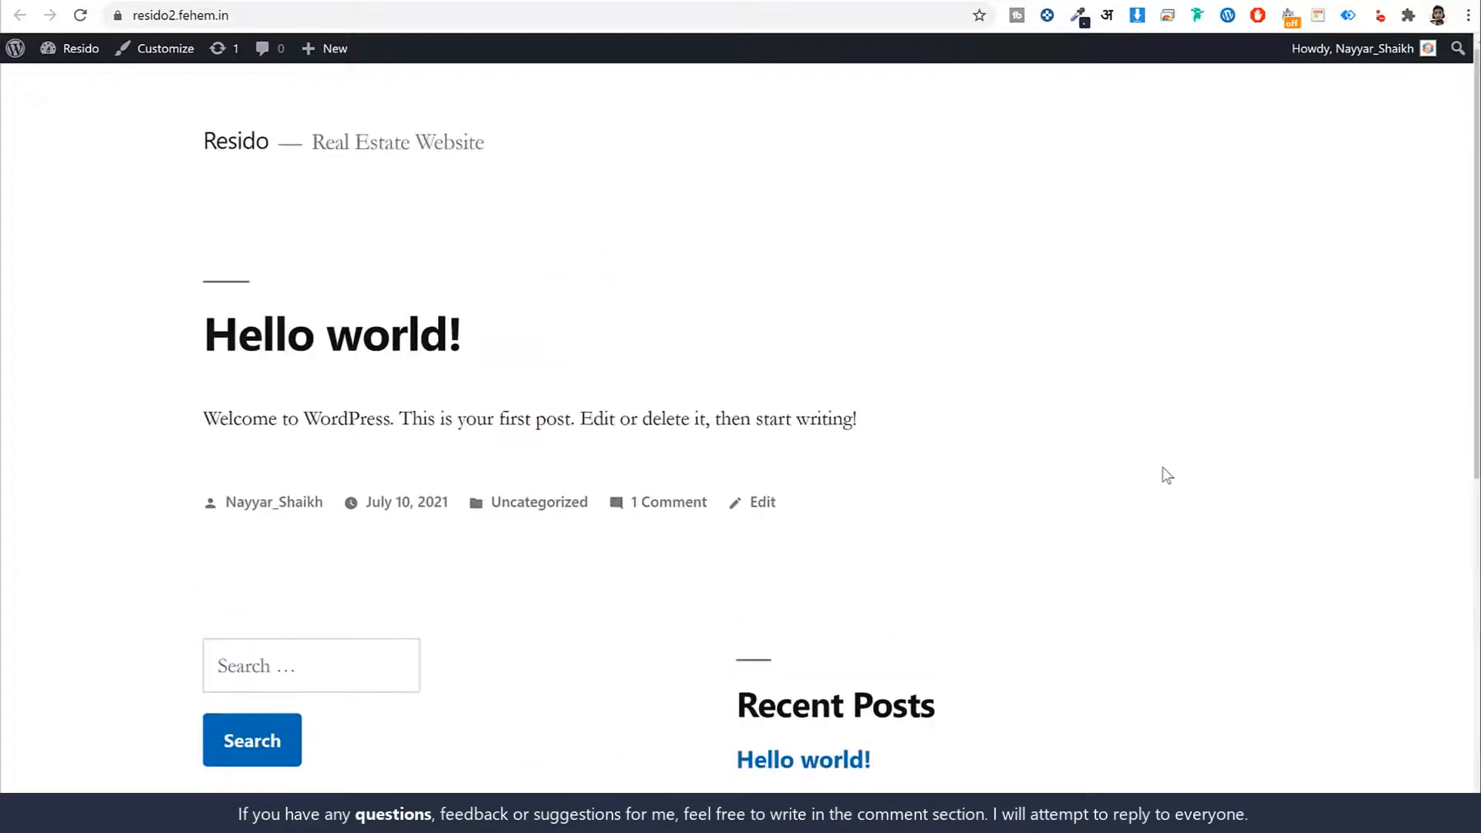
click(777, 0)
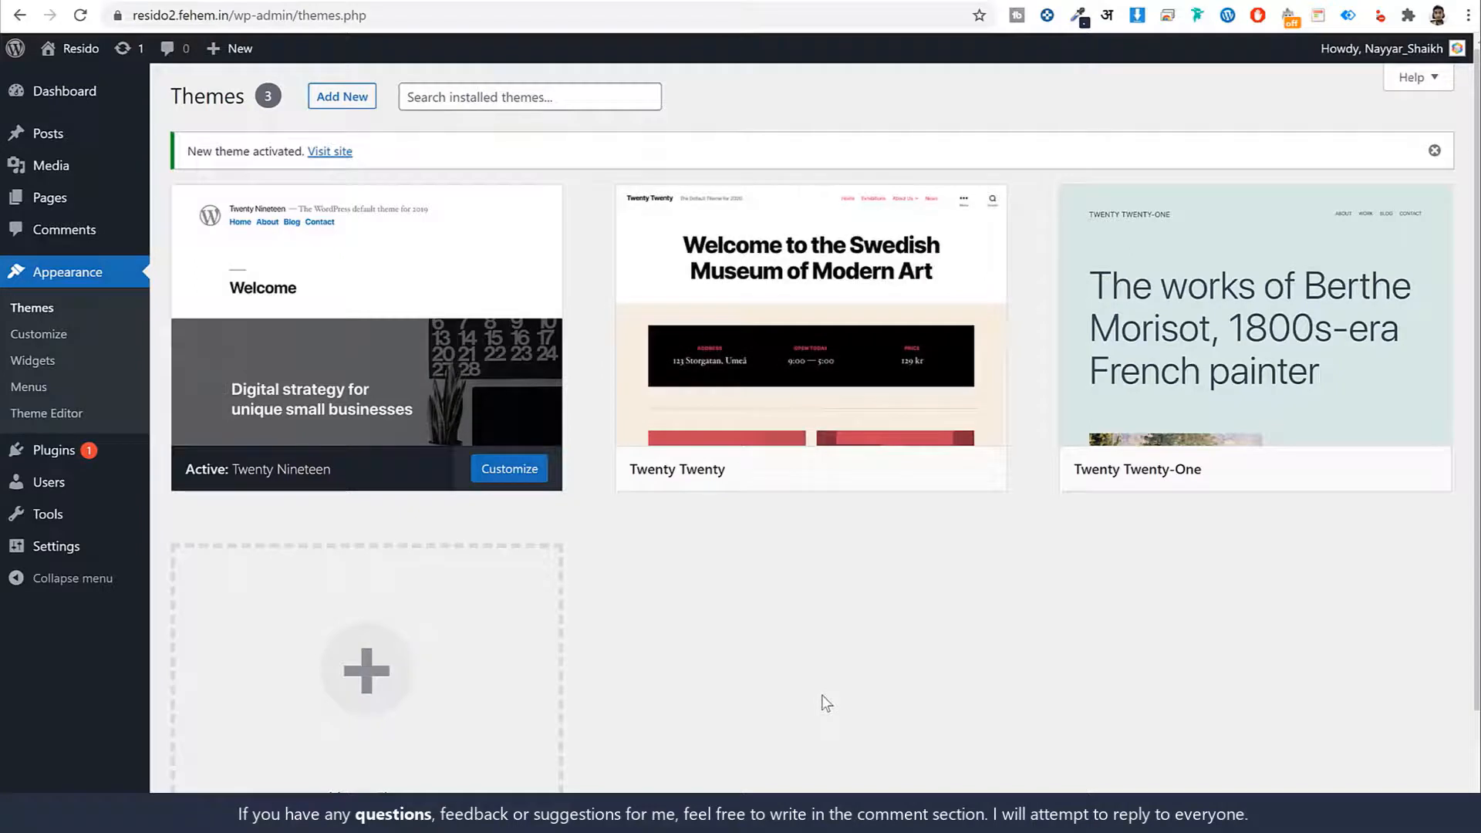
Delete the Twenty Twenty and Twenty Twenty-One themes
mouse_move(834, 362)
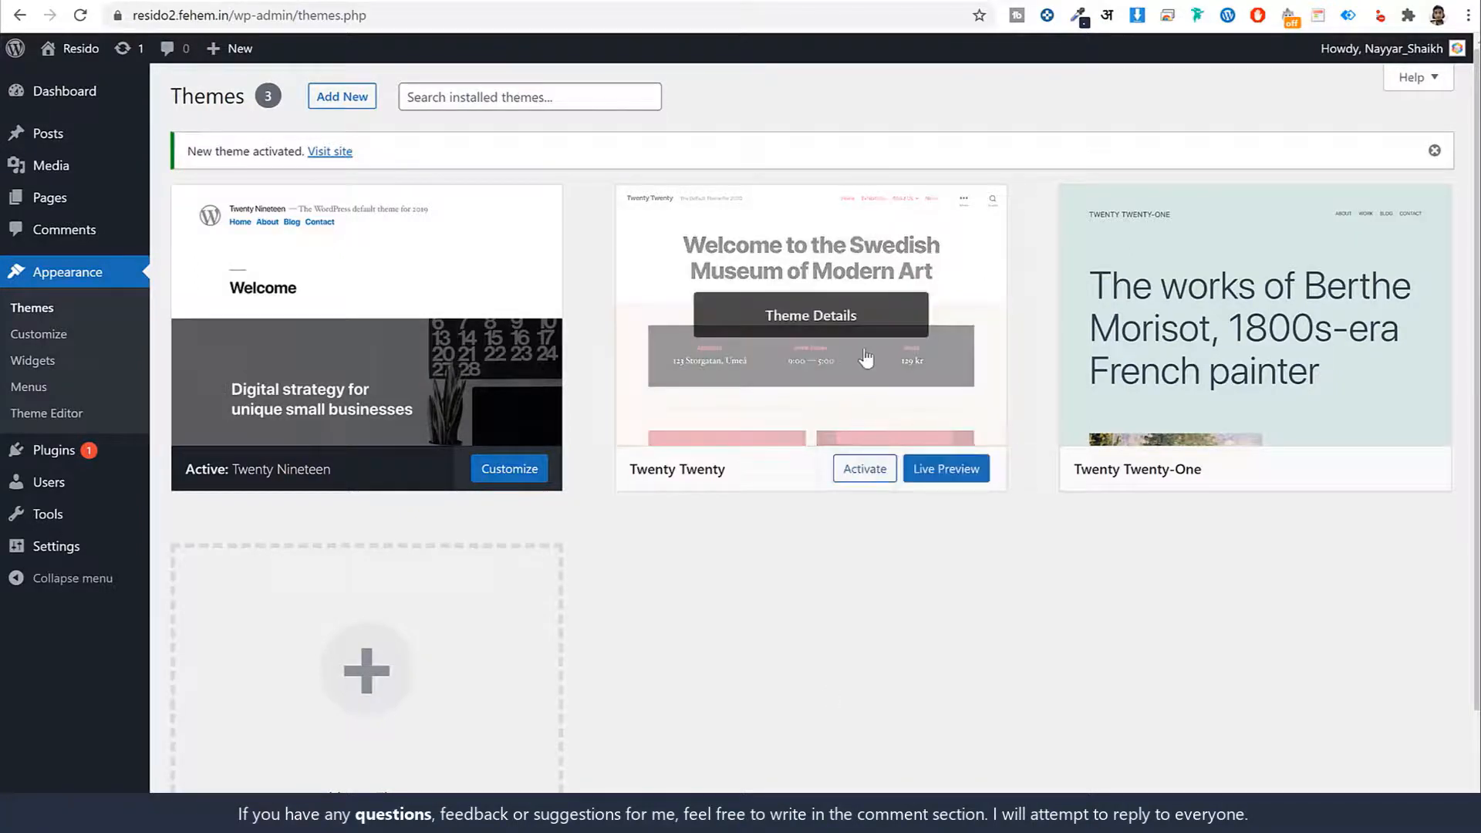
click(795, 319)
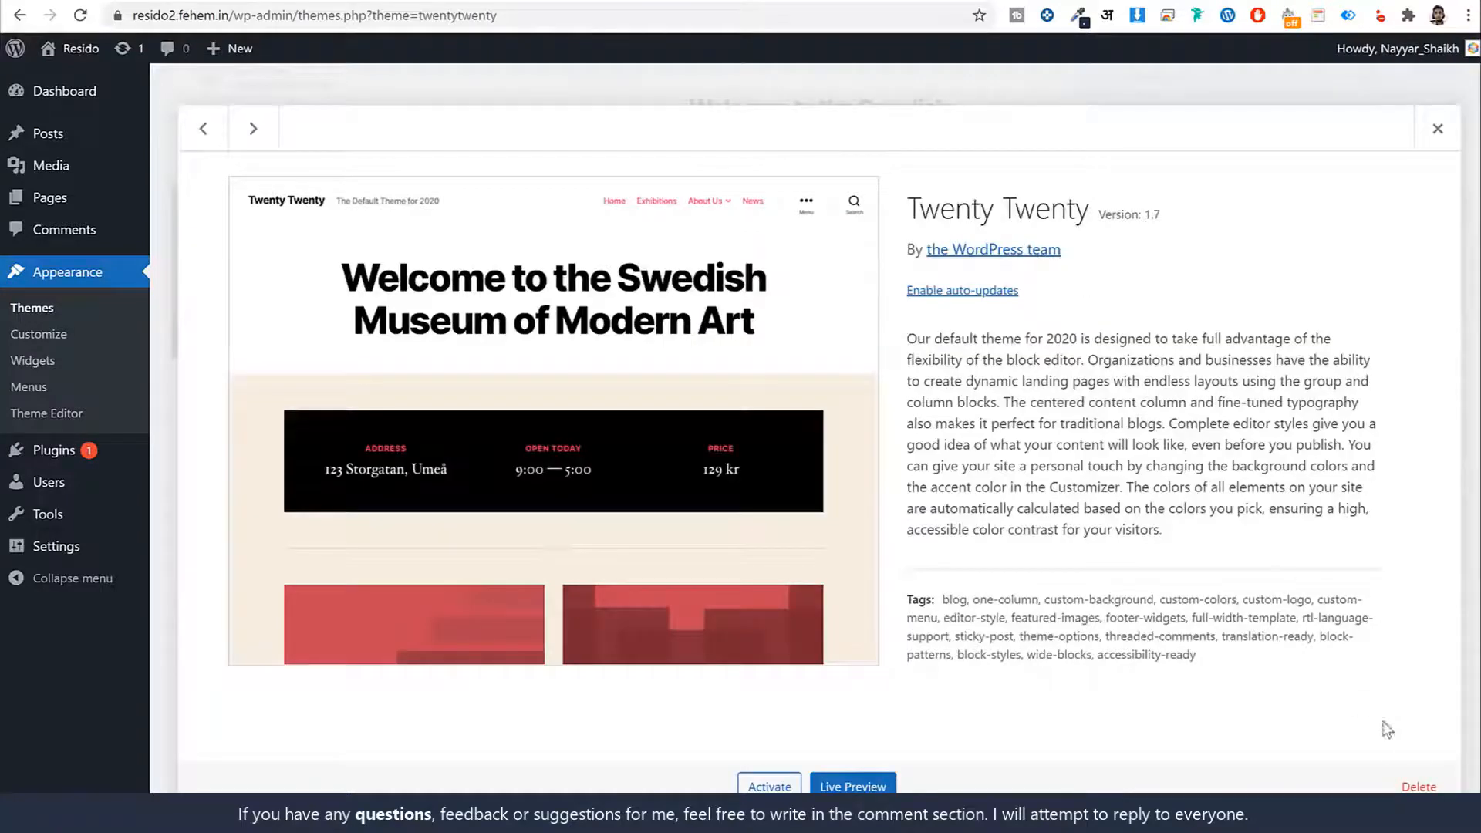
click(1418, 786)
click(841, 158)
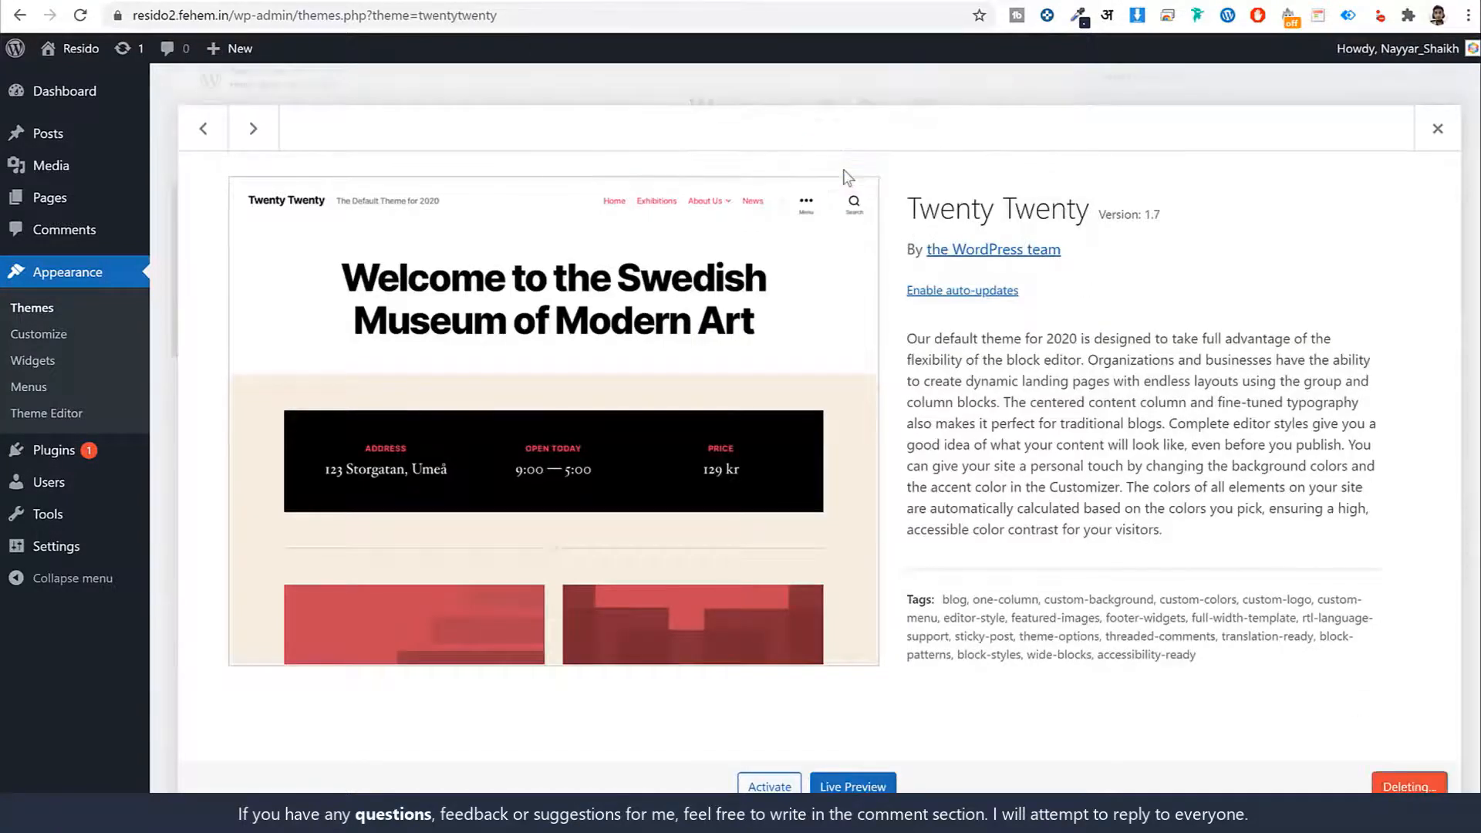
click(800, 271)
click(1418, 785)
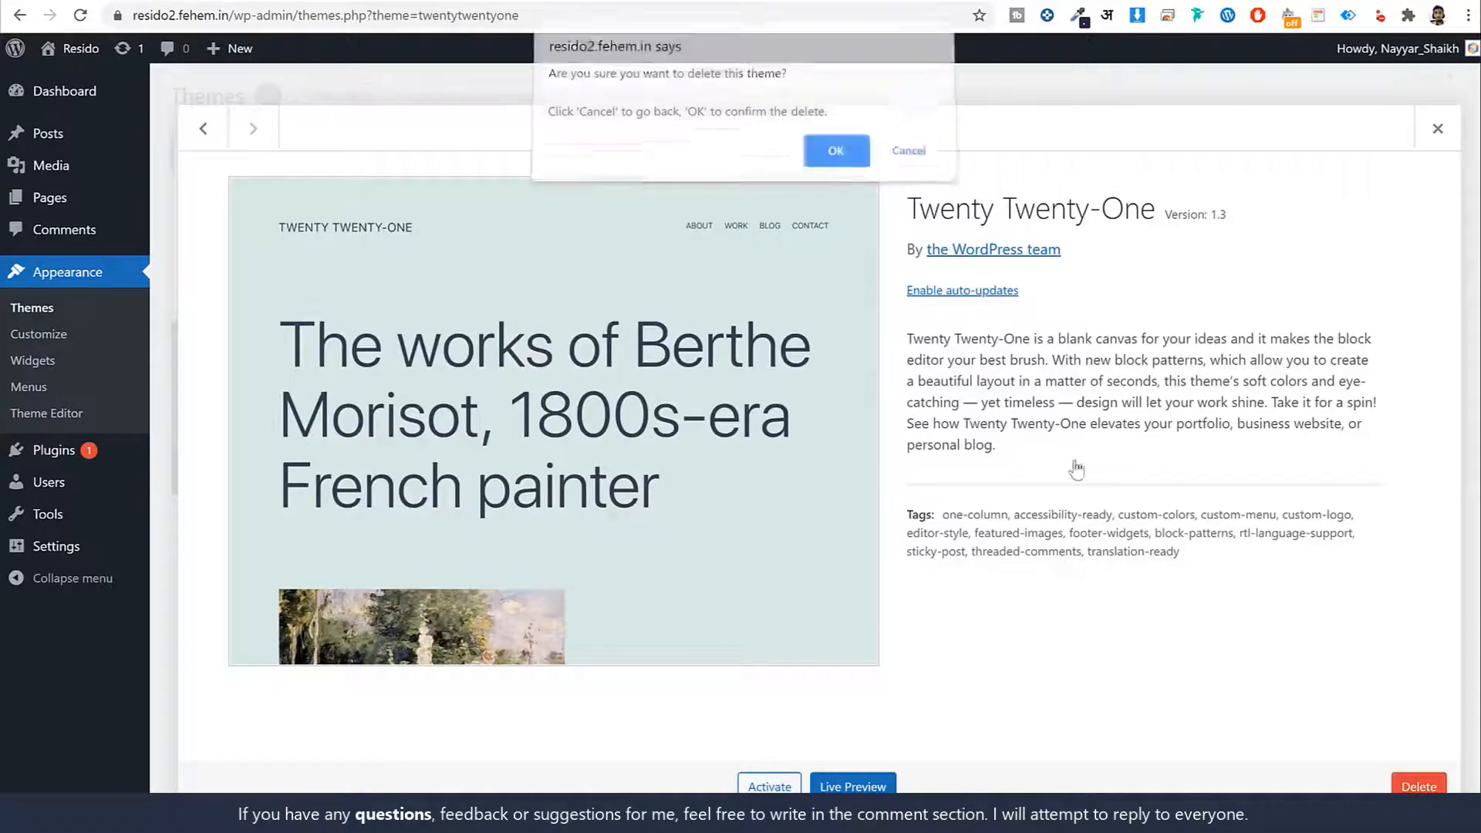
click(839, 153)
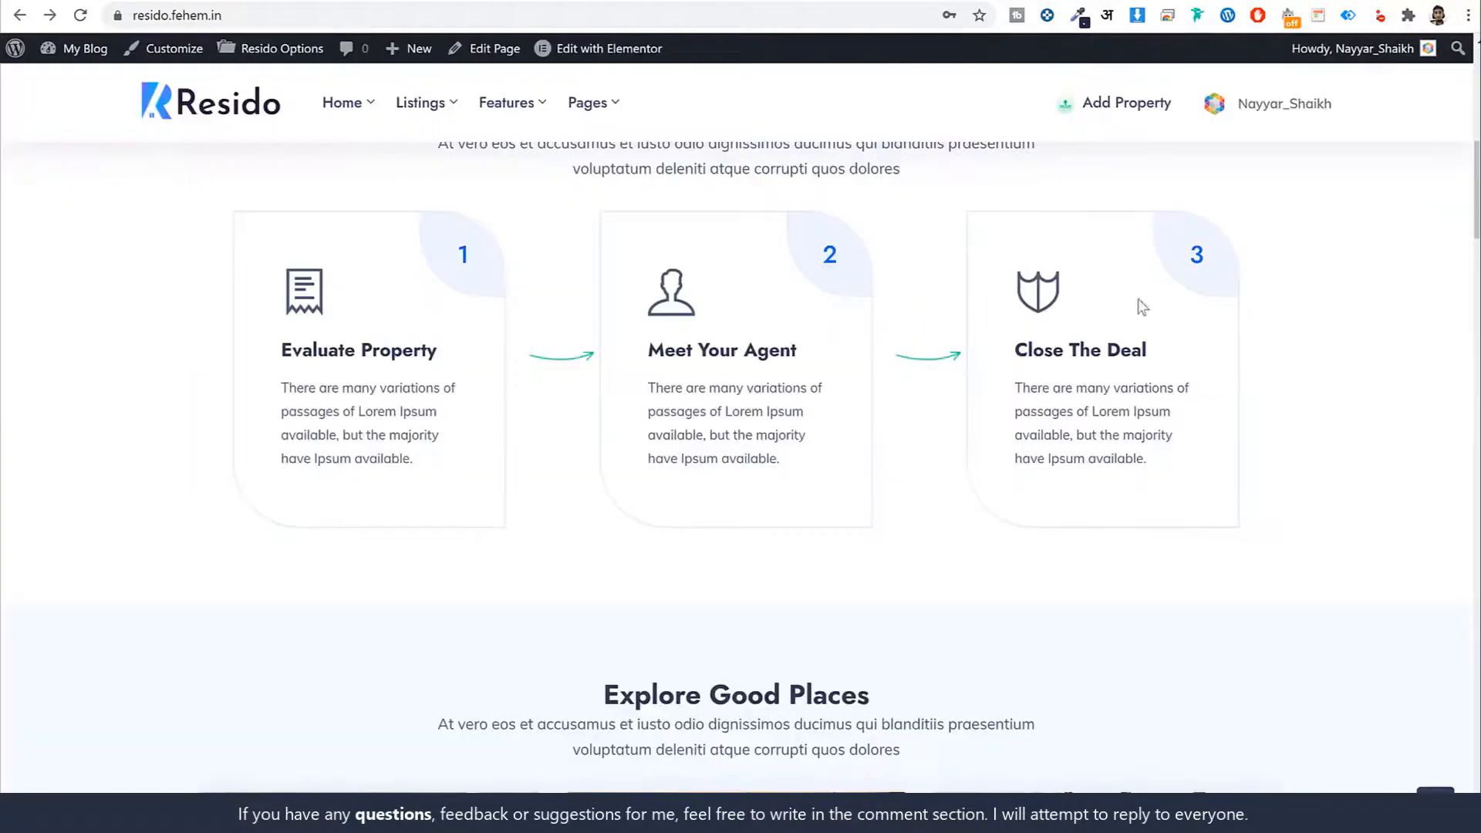
scroll(1140, 309, up, 15)
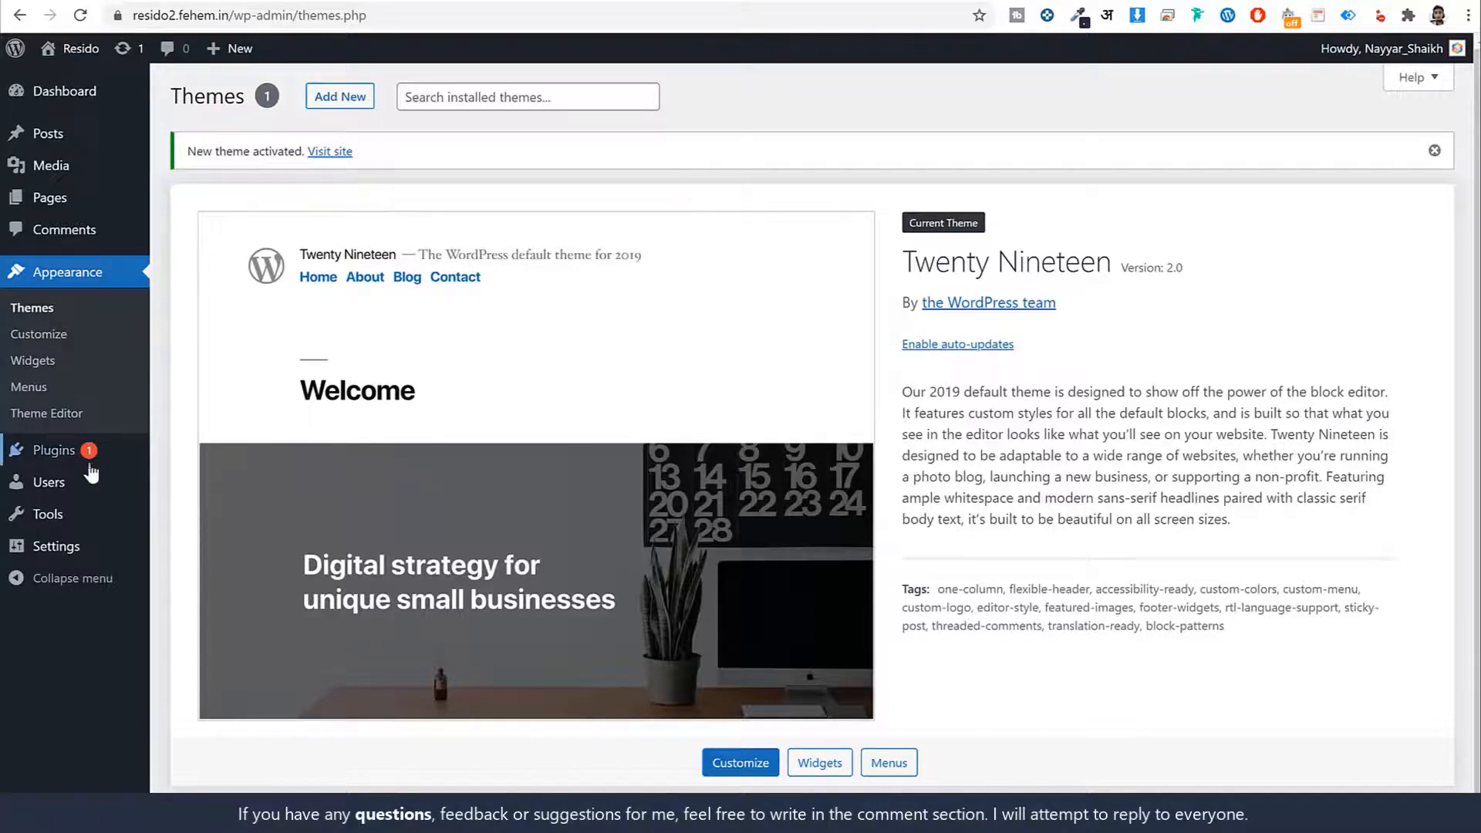
Select all plugins and bulk-delete Akismet Anti-Spam and Hello Dolly, confirming the deletion
click(66, 458)
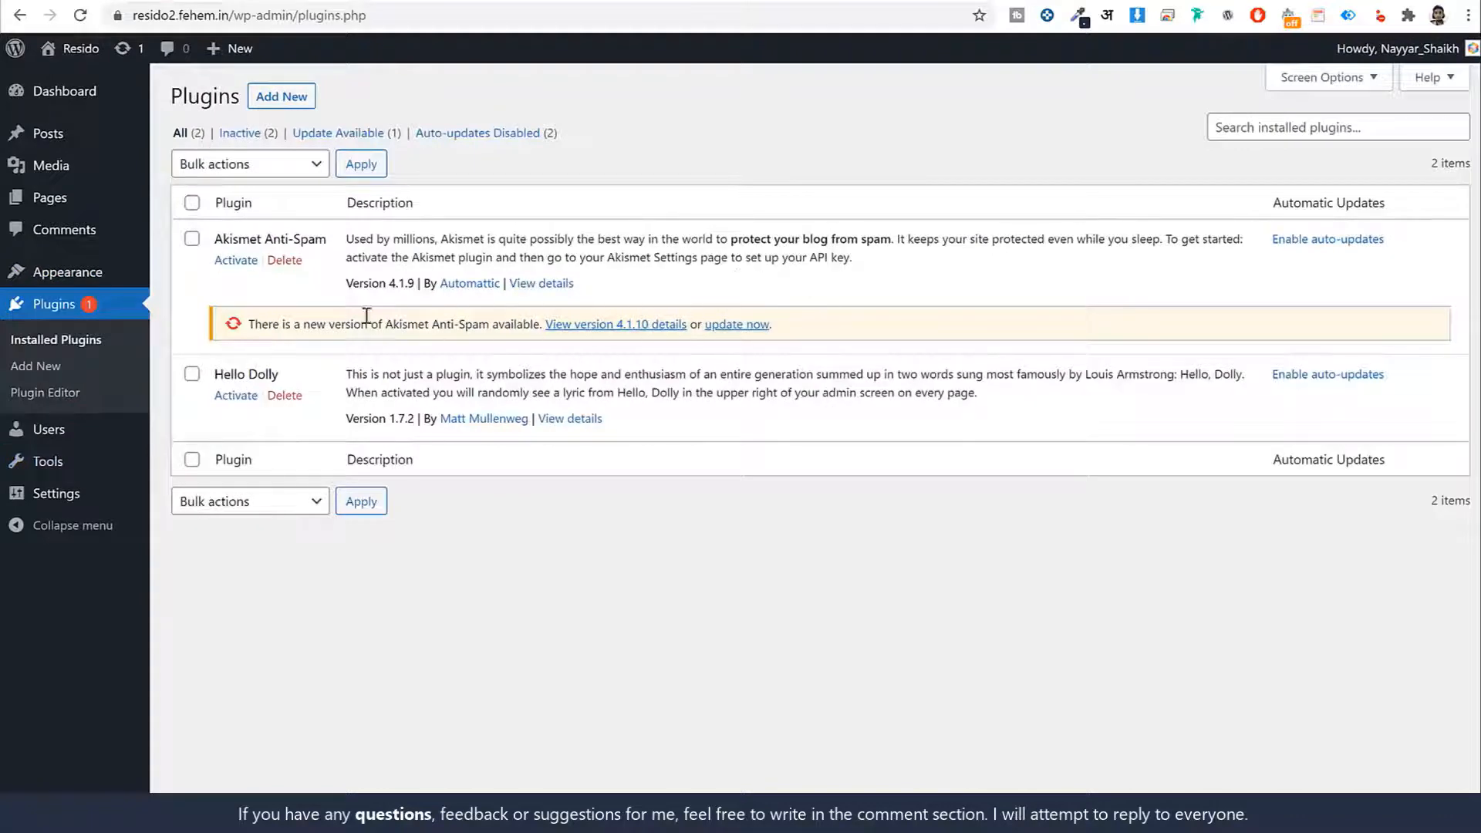
click(192, 202)
click(233, 165)
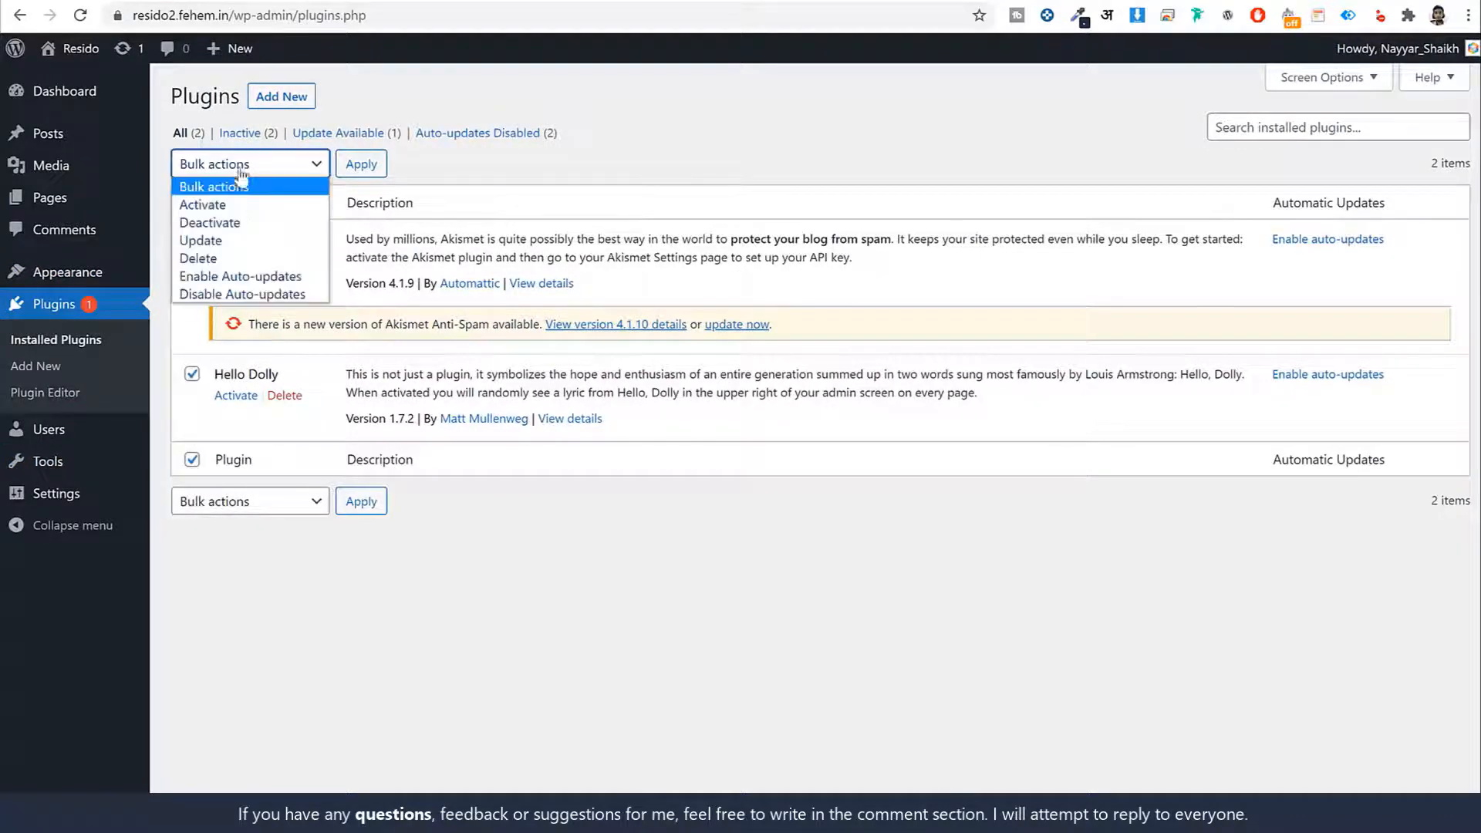
click(251, 258)
click(361, 163)
click(840, 139)
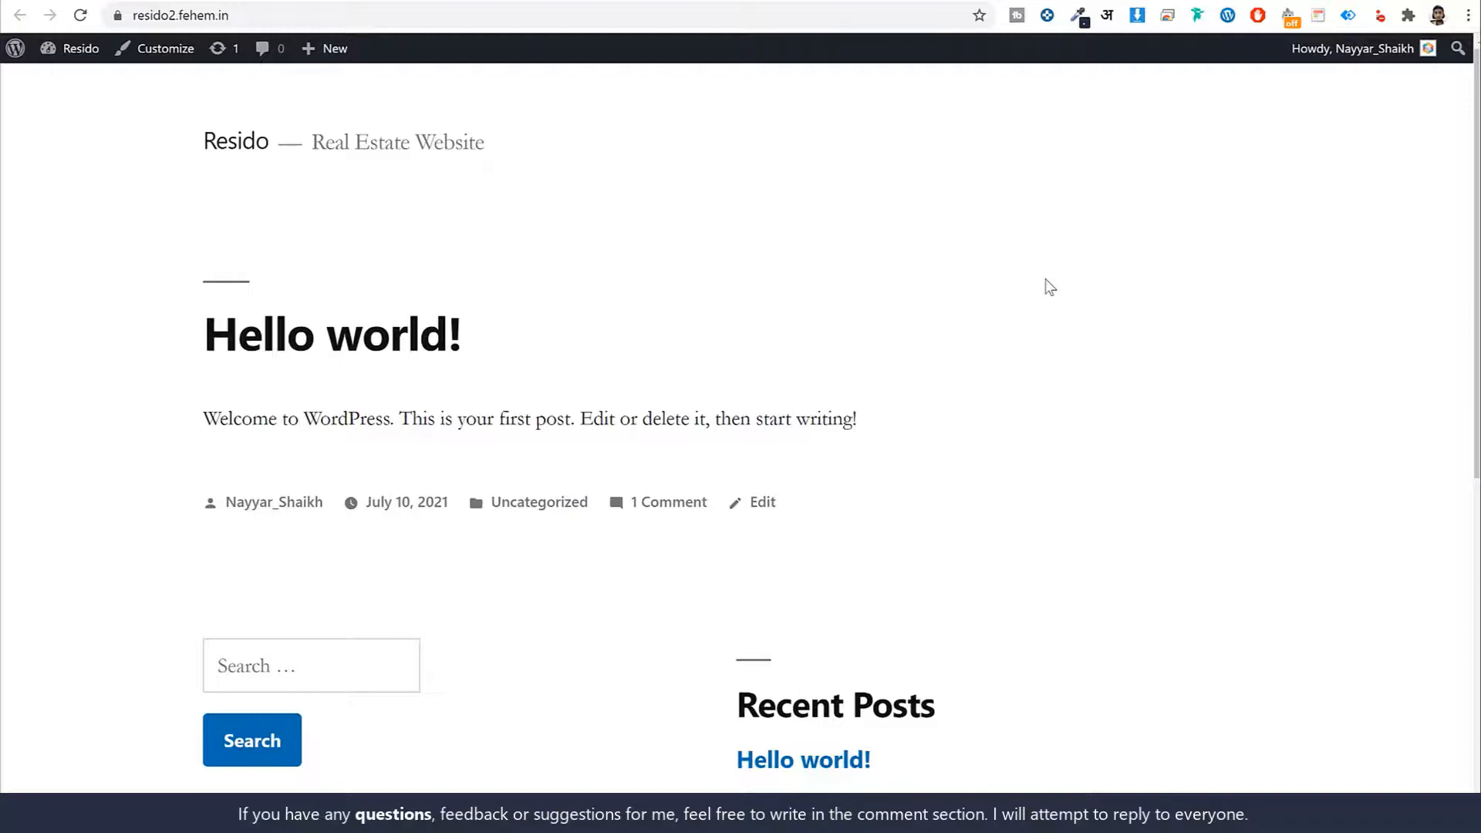
click(895, 1)
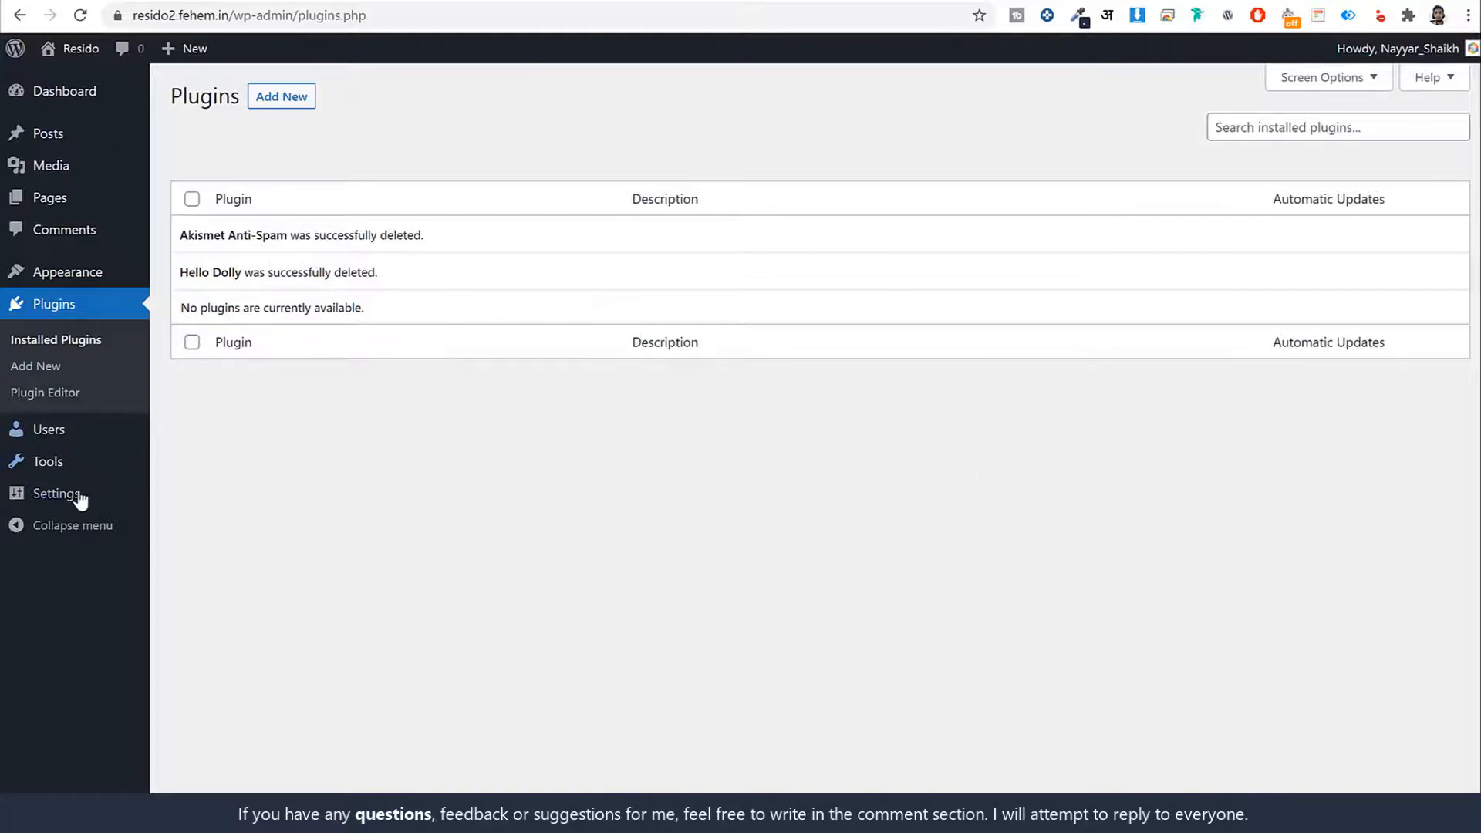
Review the Resido site title, the 'Real Estate Website' tagline and the administration email field
mouse_move(73, 503)
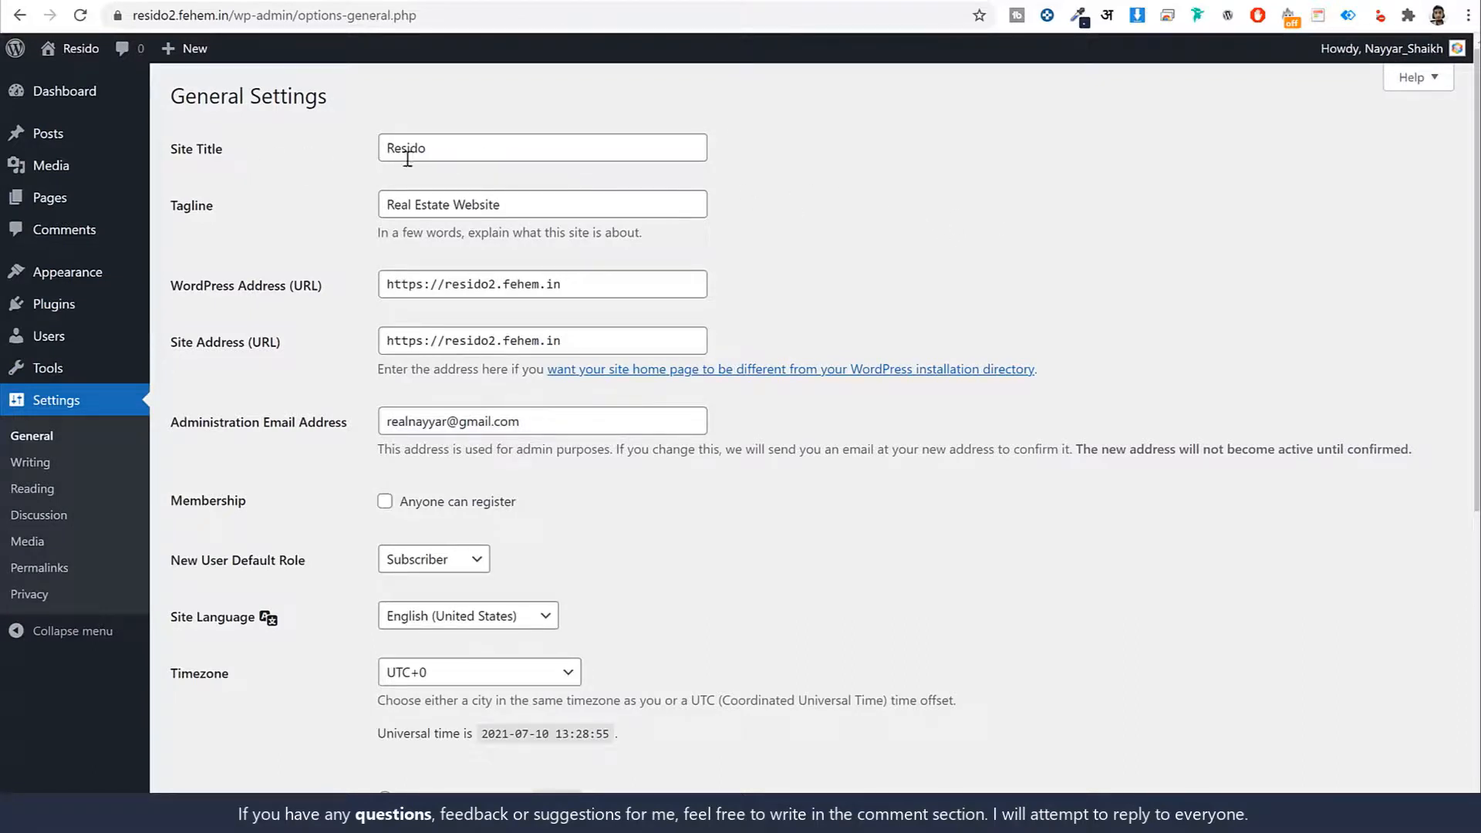
double_click(473, 148)
double_click(524, 205)
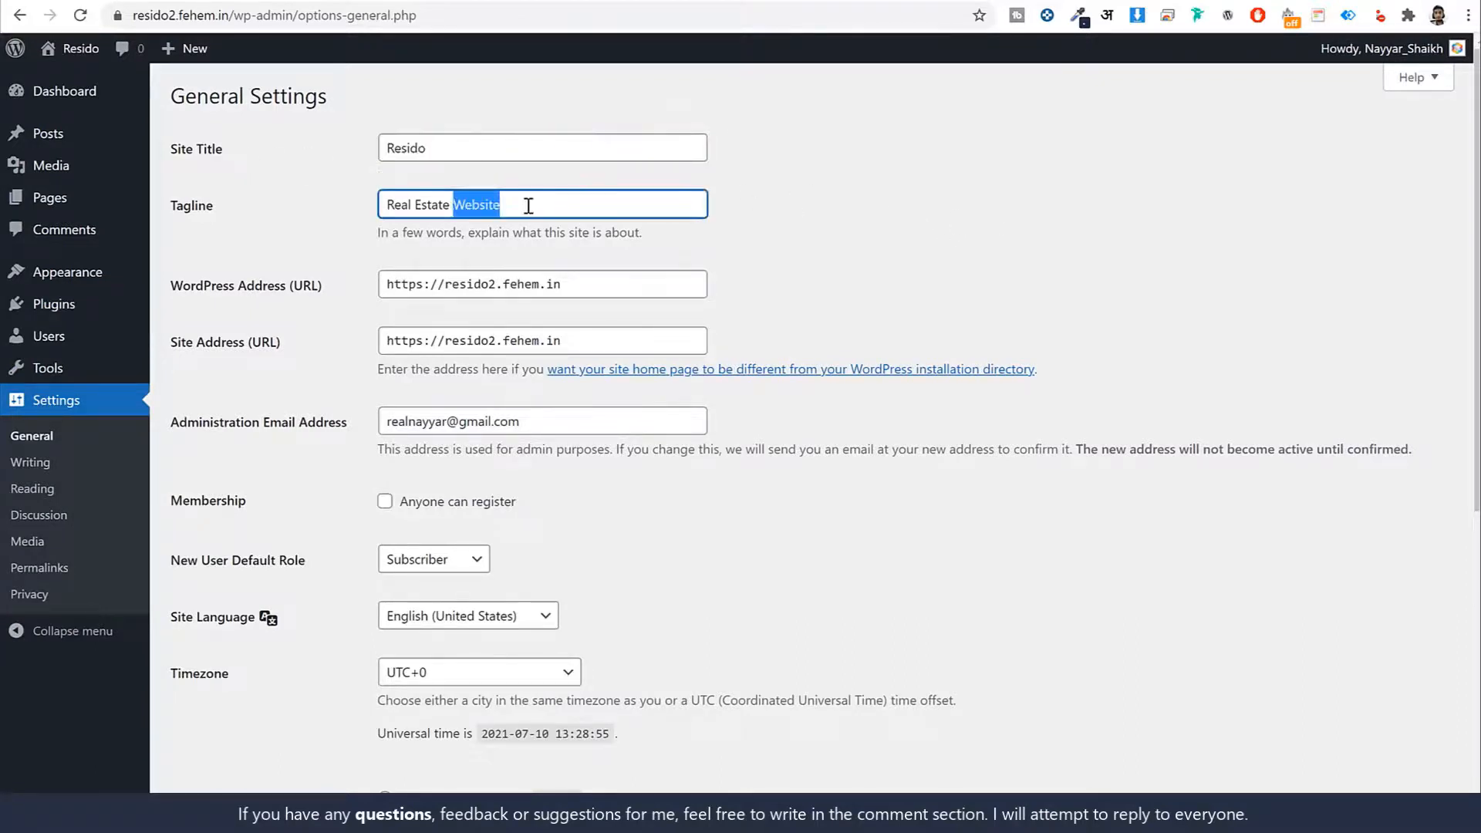
double_click(492, 152)
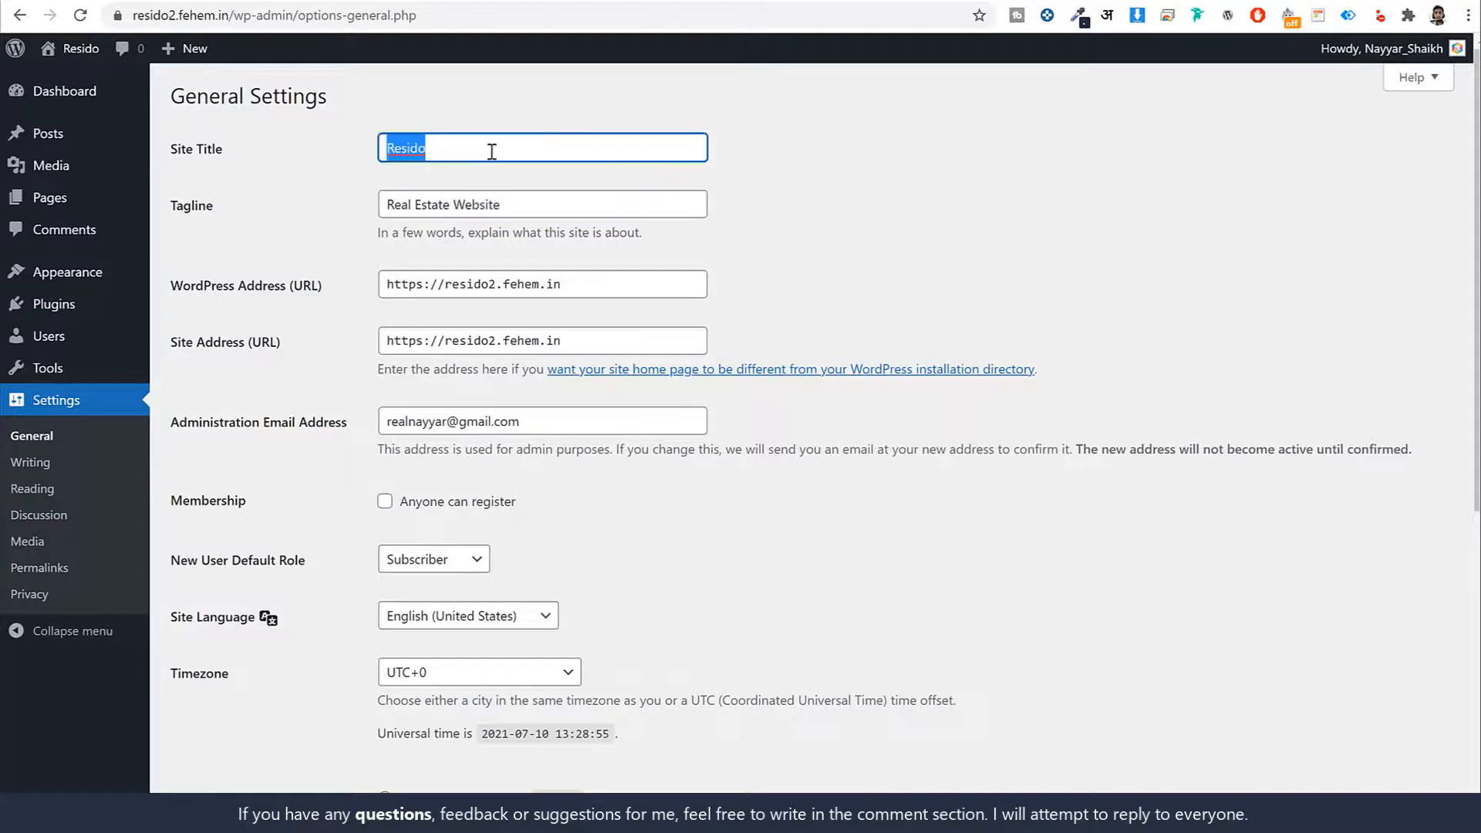
triple_click(530, 191)
click(1001, 280)
scroll(1001, 280, down, 3)
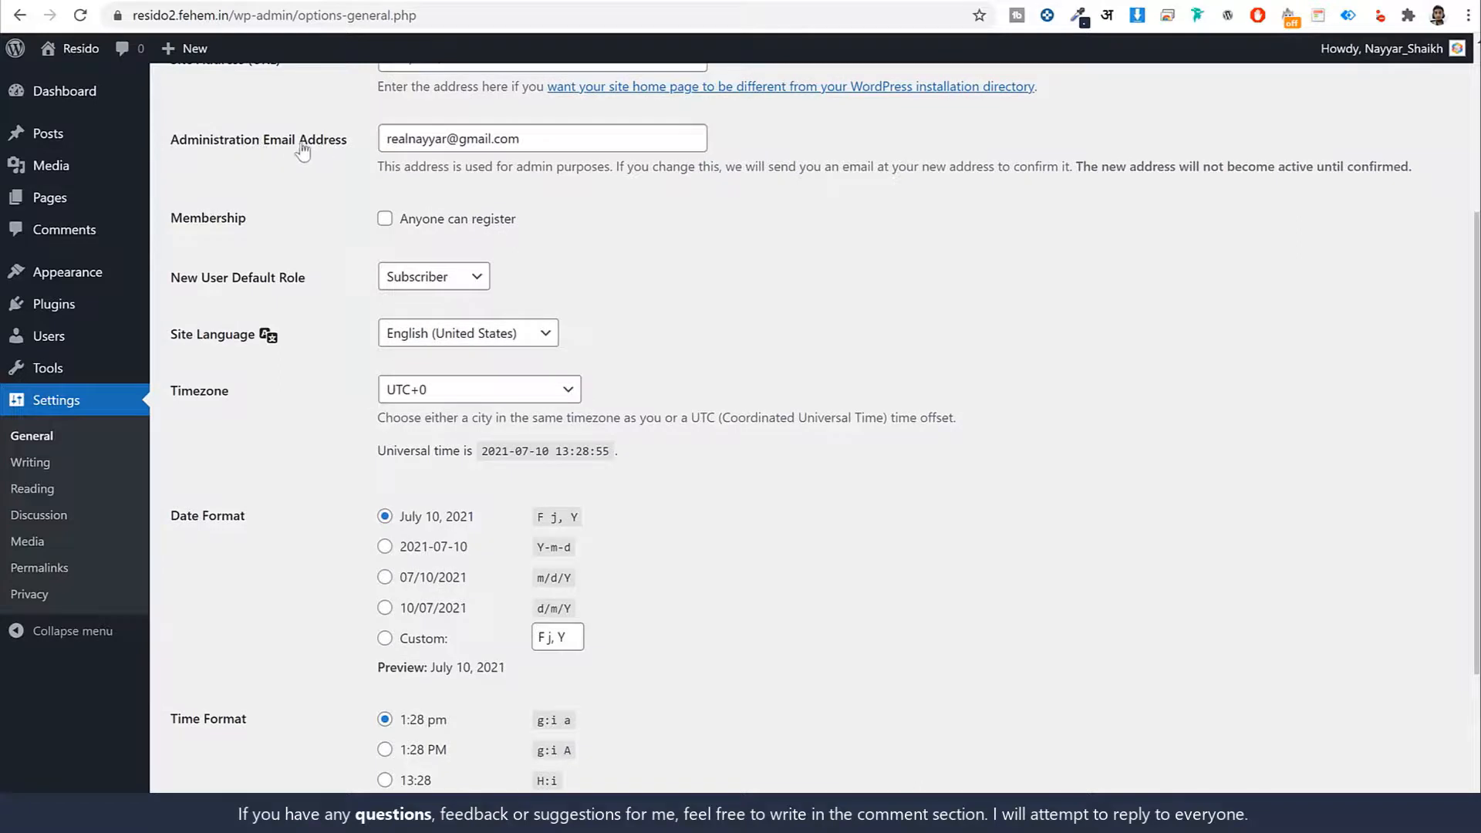
triple_click(504, 139)
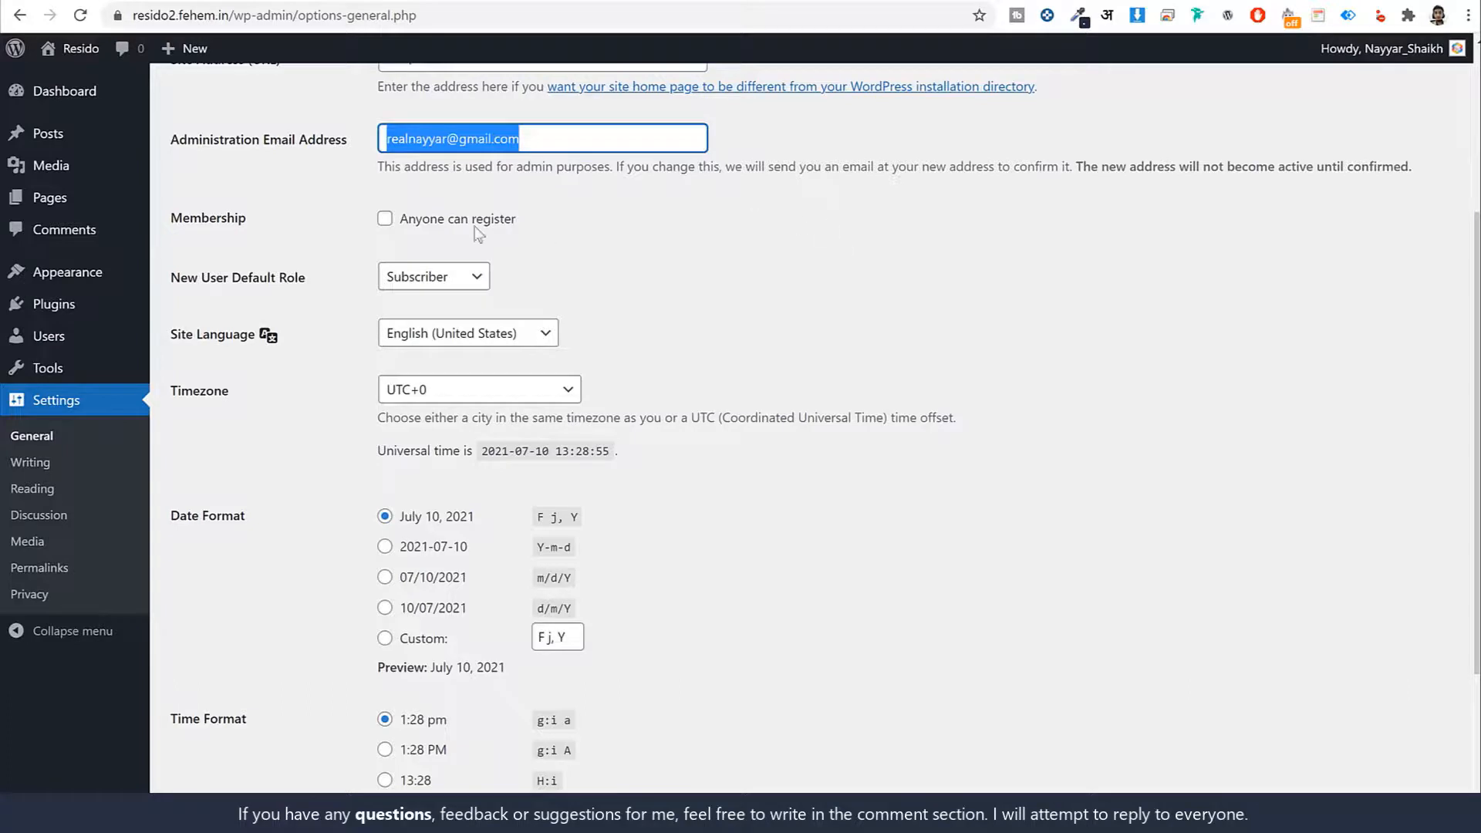
Enable Anyone can register, choose the Kolkata timezone, and save the general settings
click(384, 219)
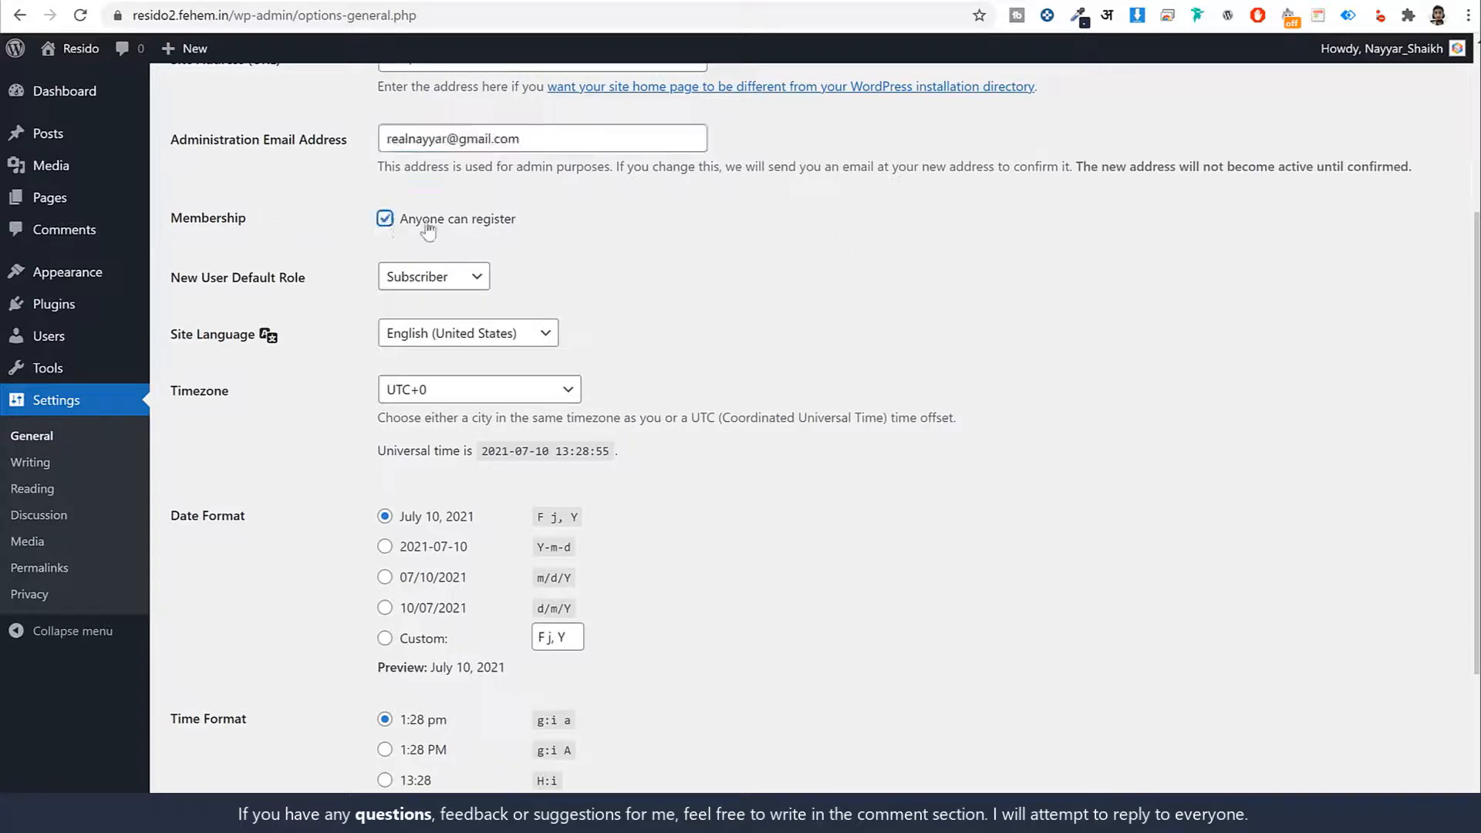
drag(532, 220, 404, 230)
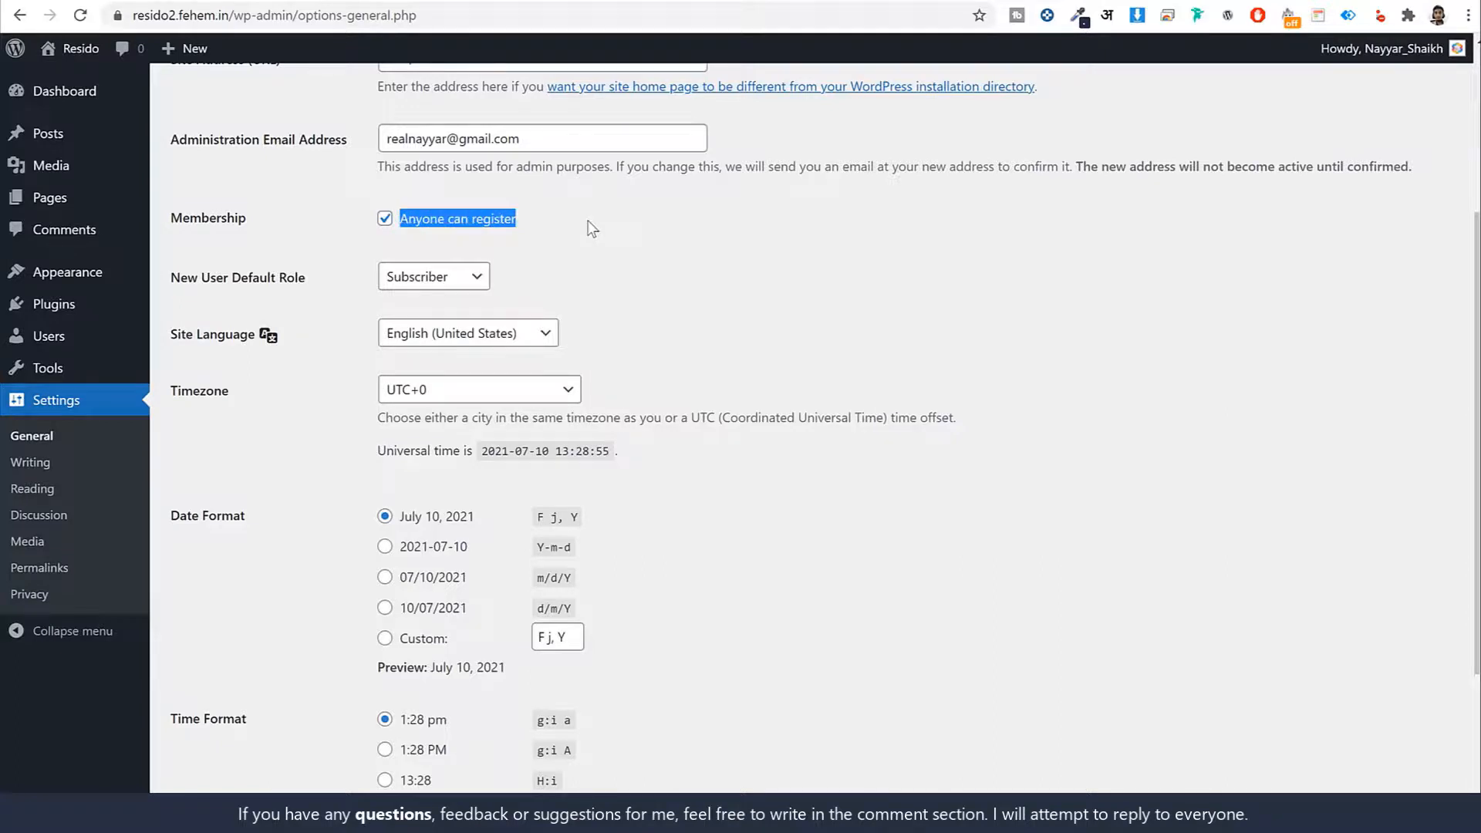
click(879, 314)
scroll(885, 330, down, 2)
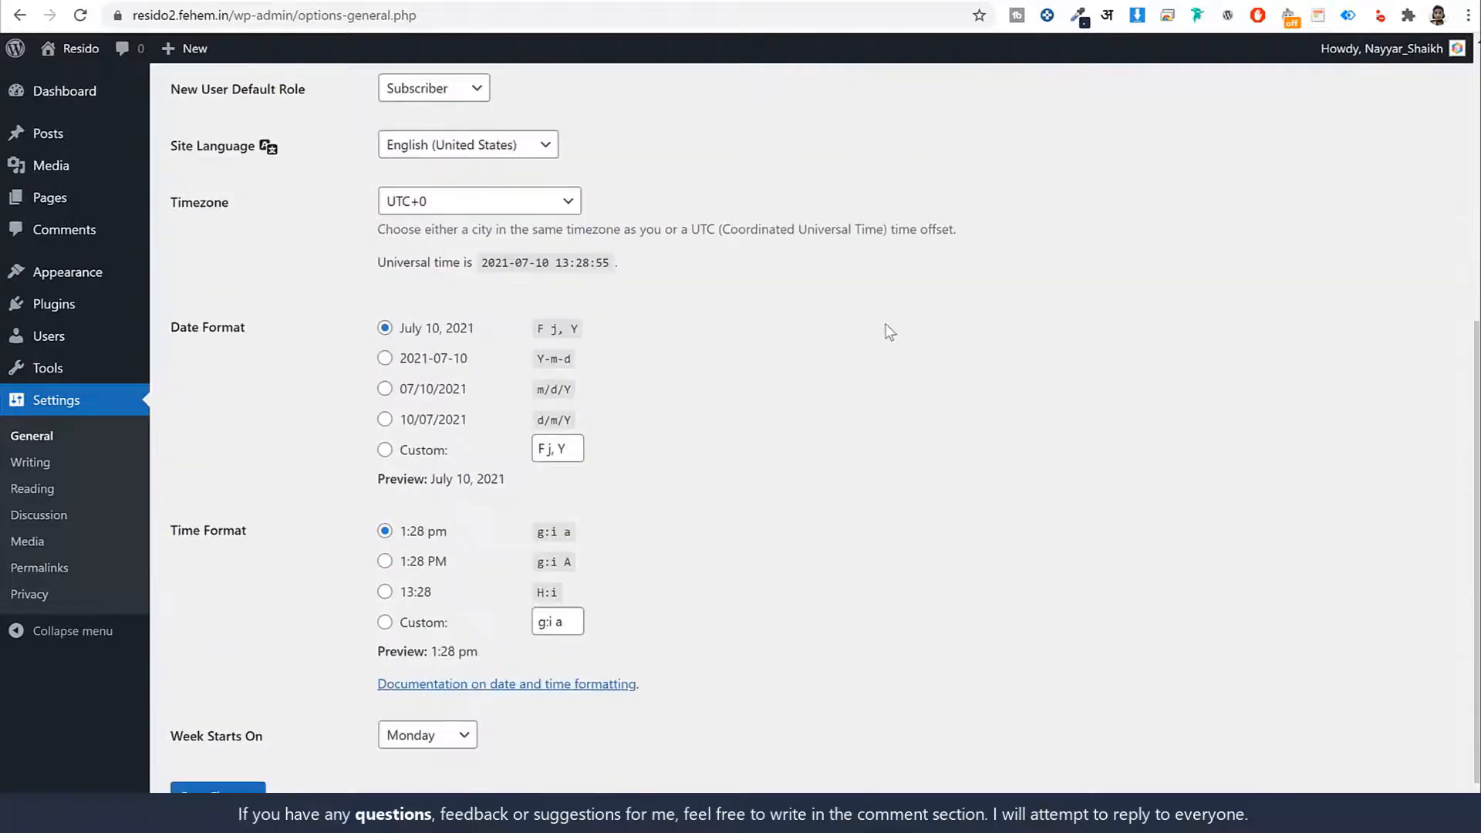
click(454, 202)
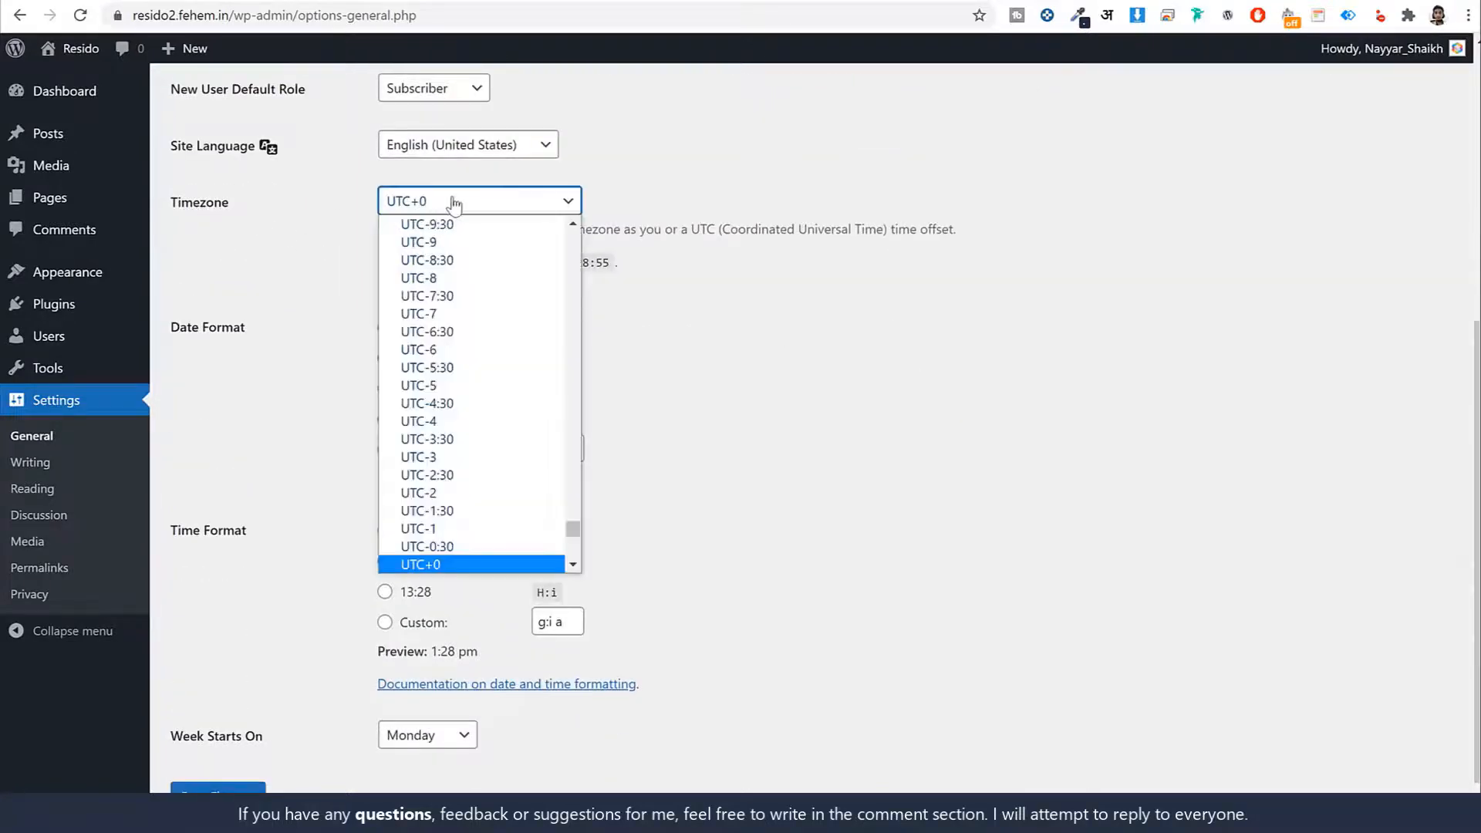
text(kol)
key(Return)
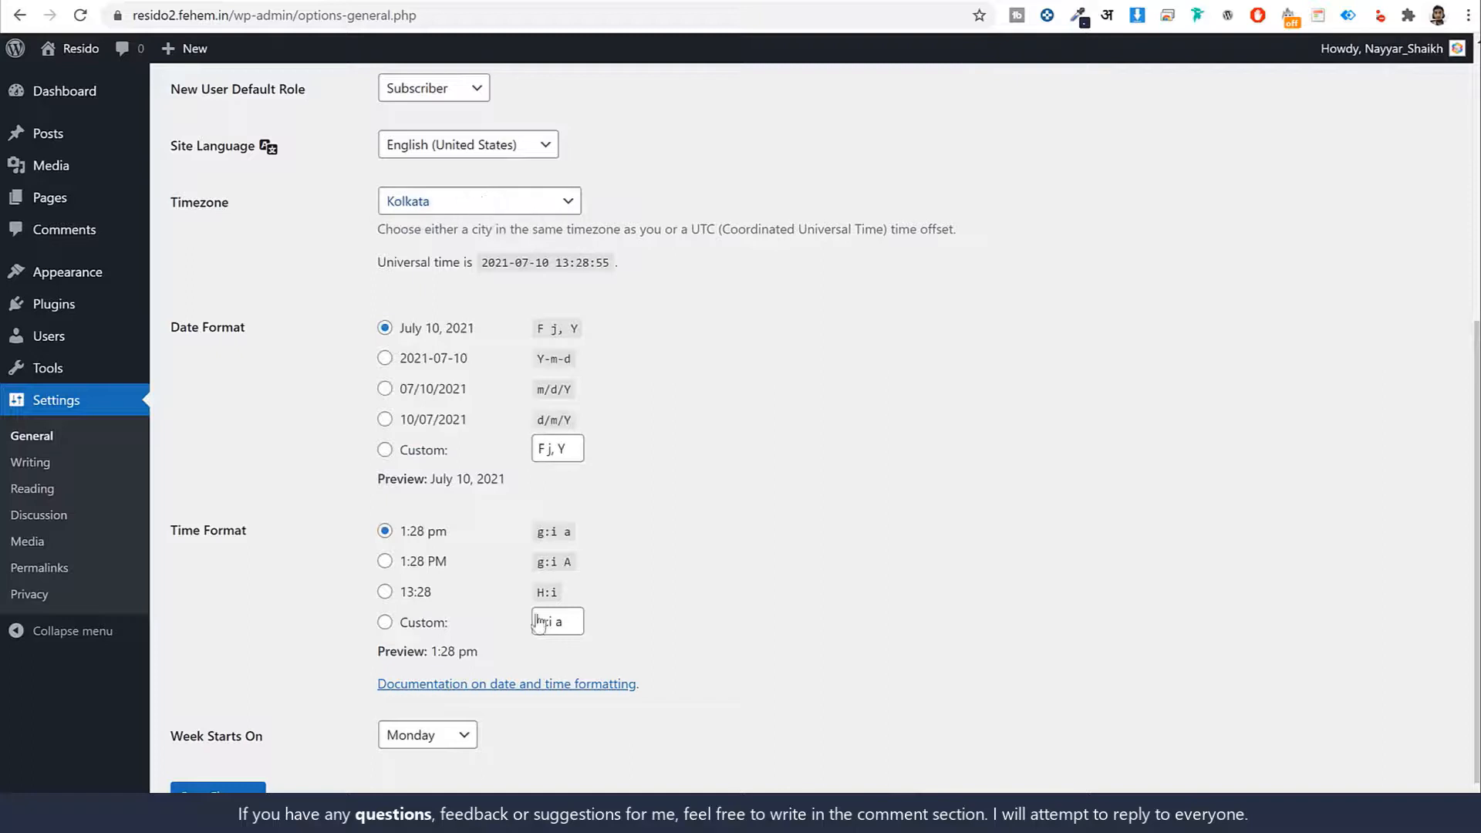
scroll(264, 773, down, 1)
click(231, 736)
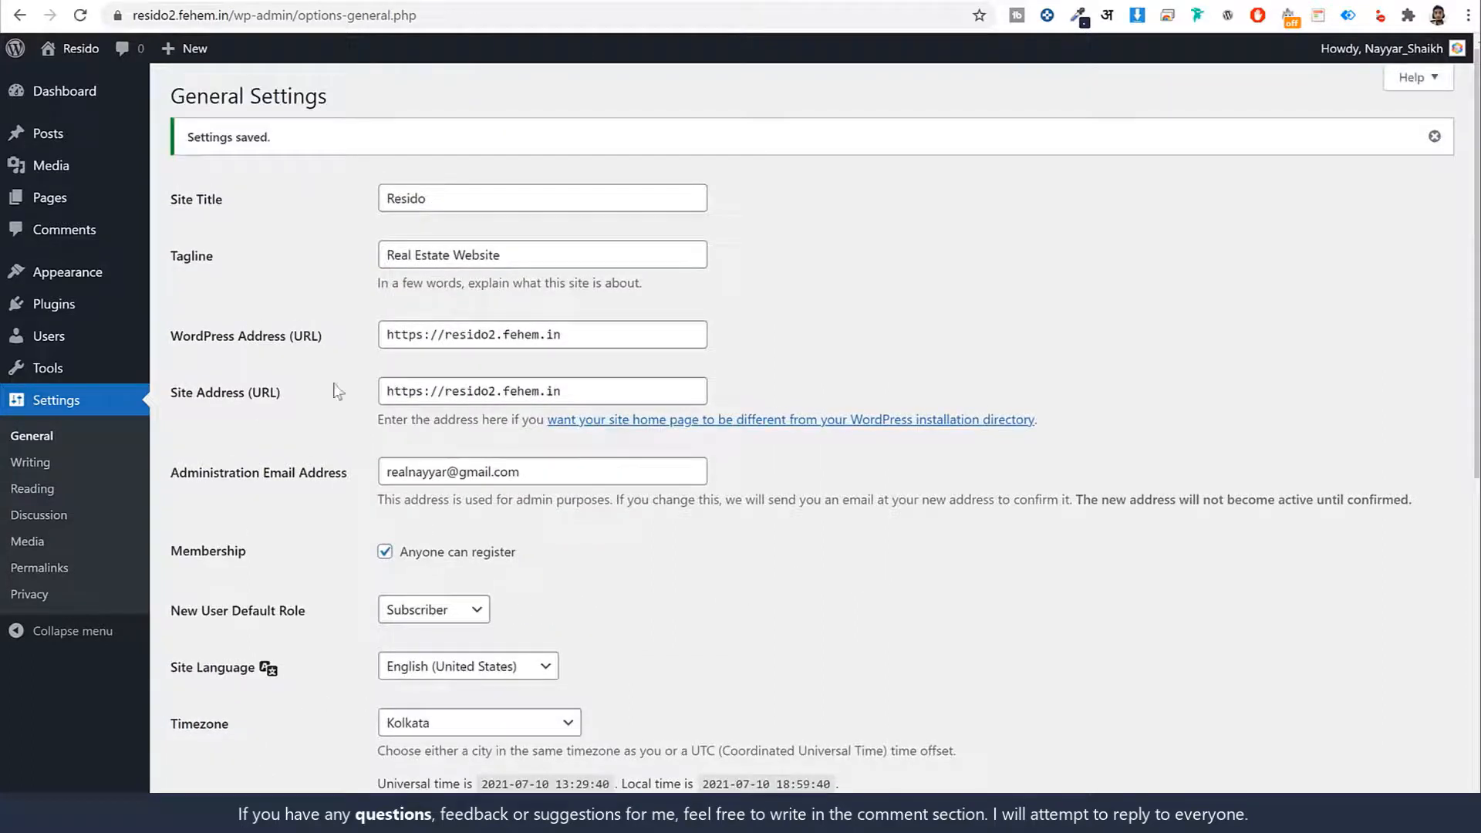
Switch the permalink structure from Day and name to Post name, save, and open the Dashboard
click(54, 568)
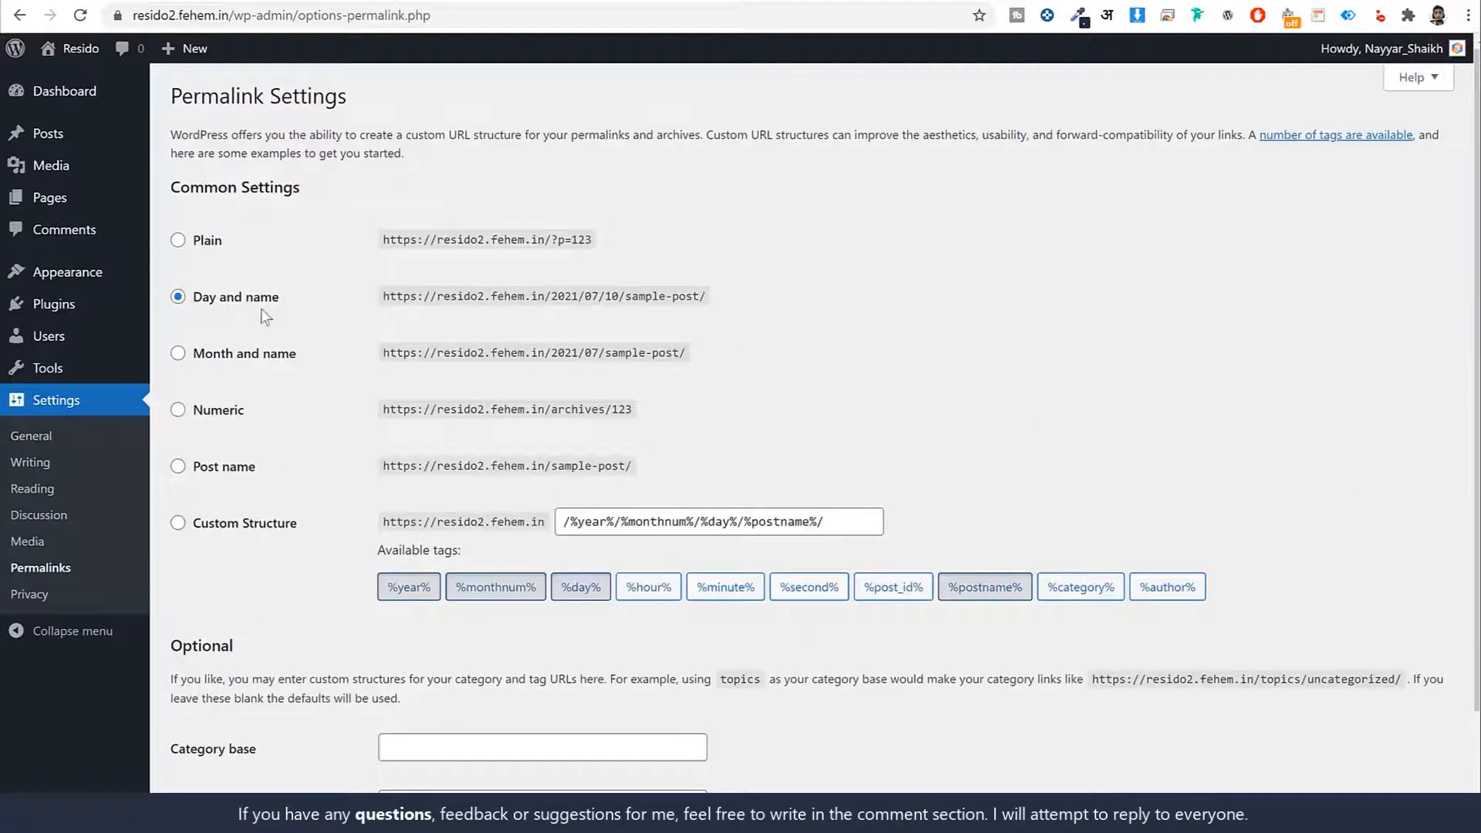
drag(290, 298, 195, 305)
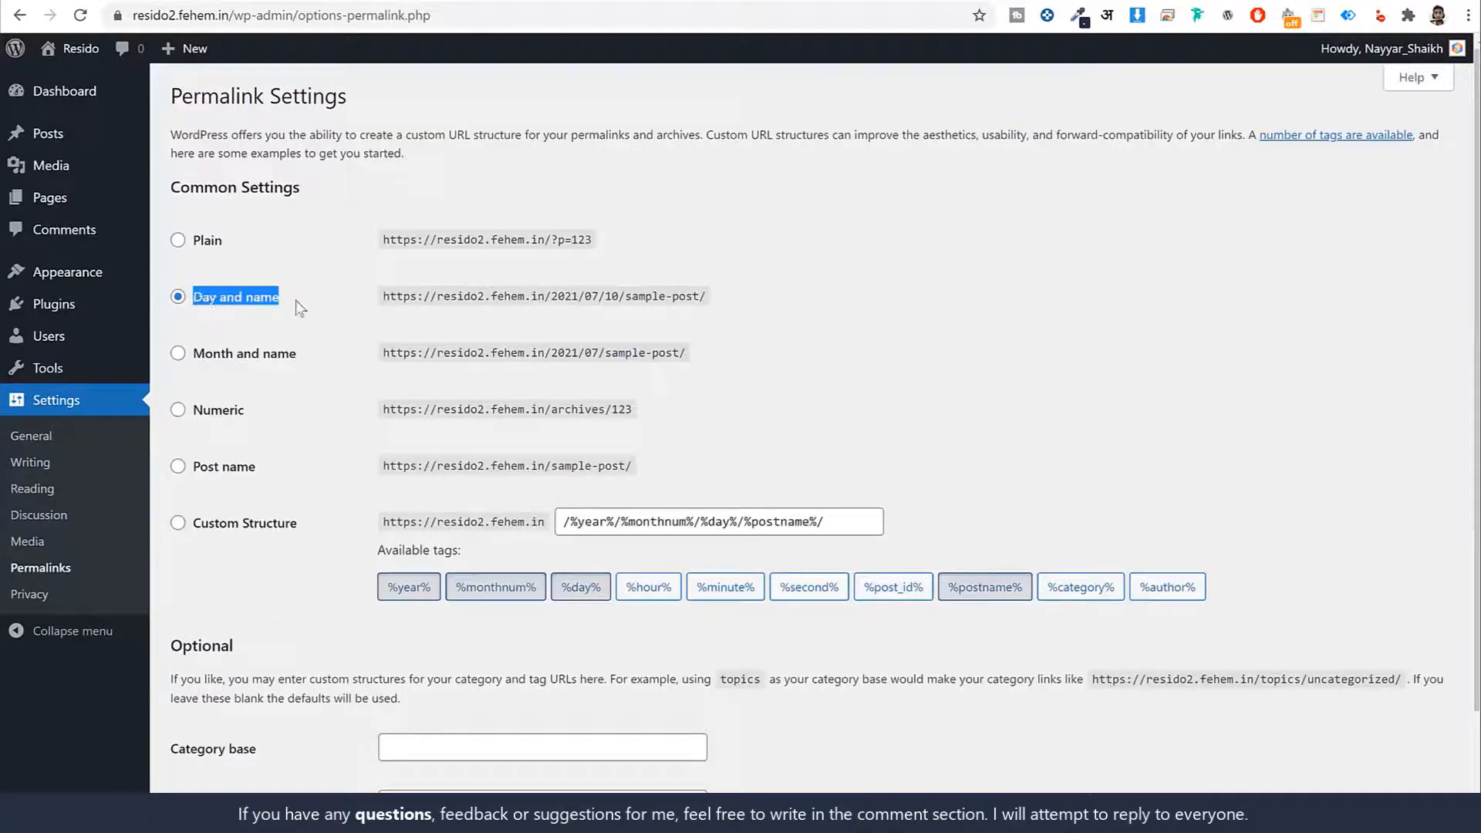
click(991, 322)
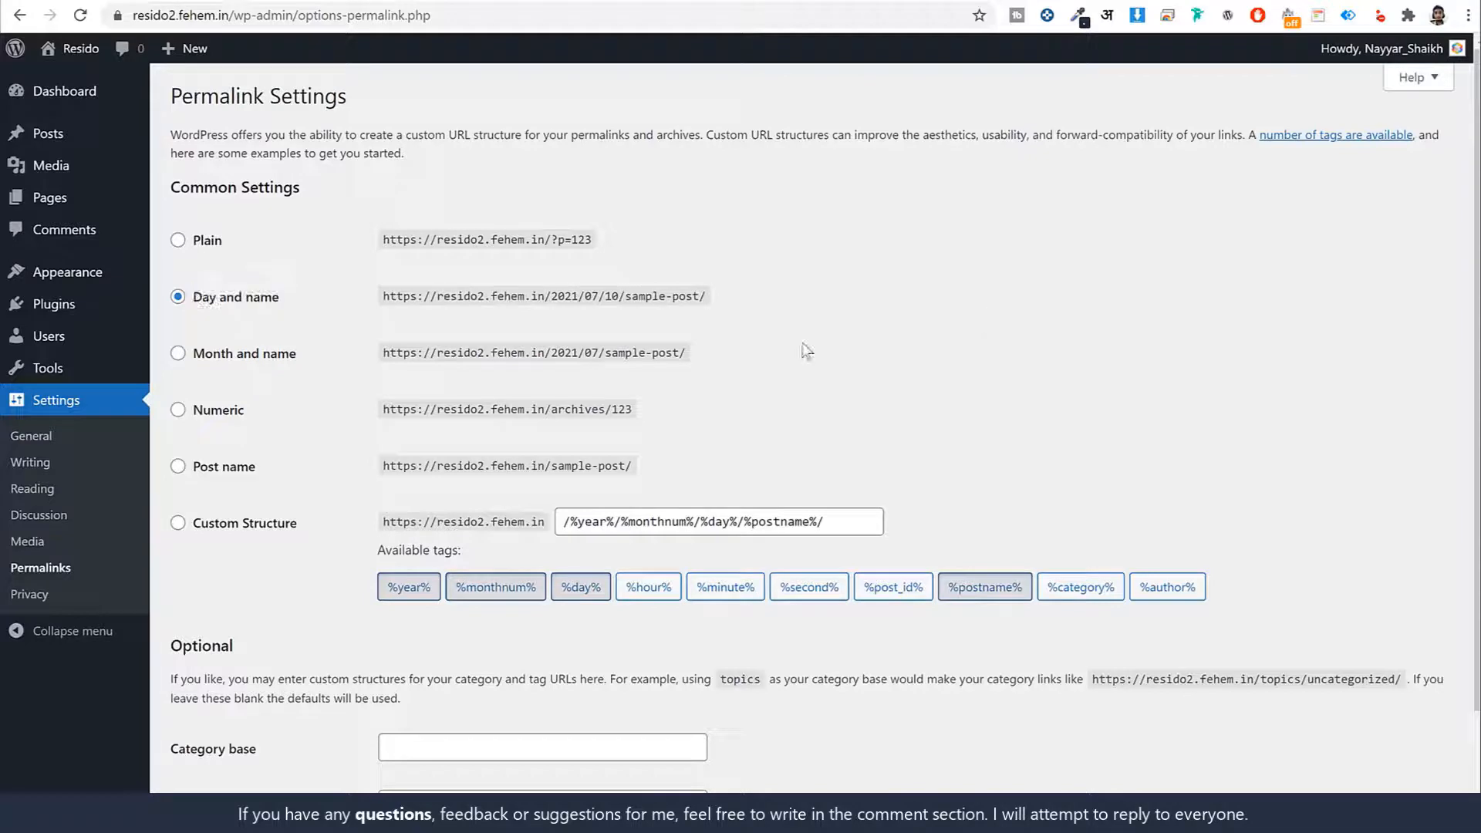
click(209, 474)
triple_click(210, 474)
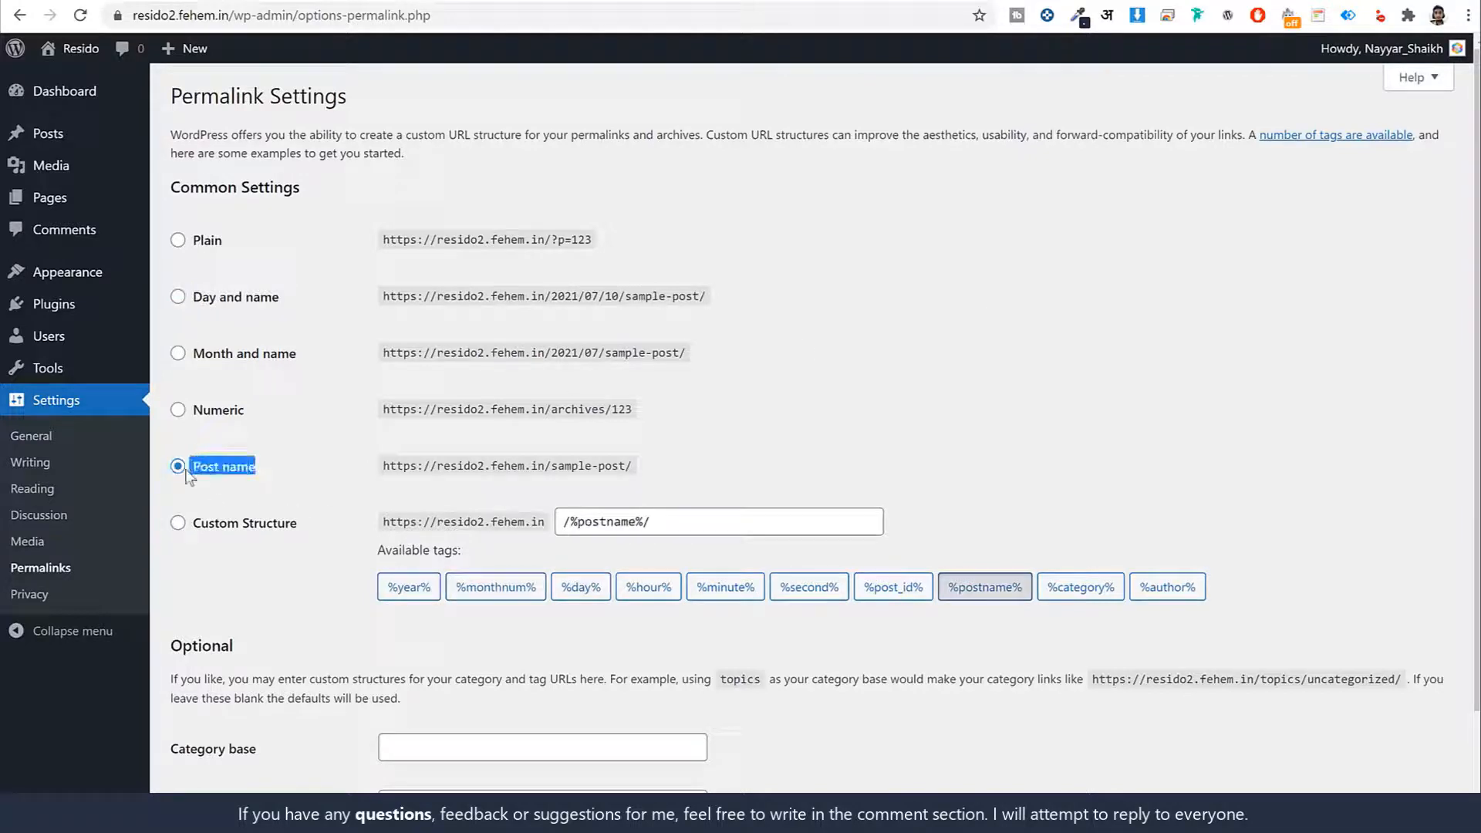
click(893, 371)
scroll(1008, 390, down, 3)
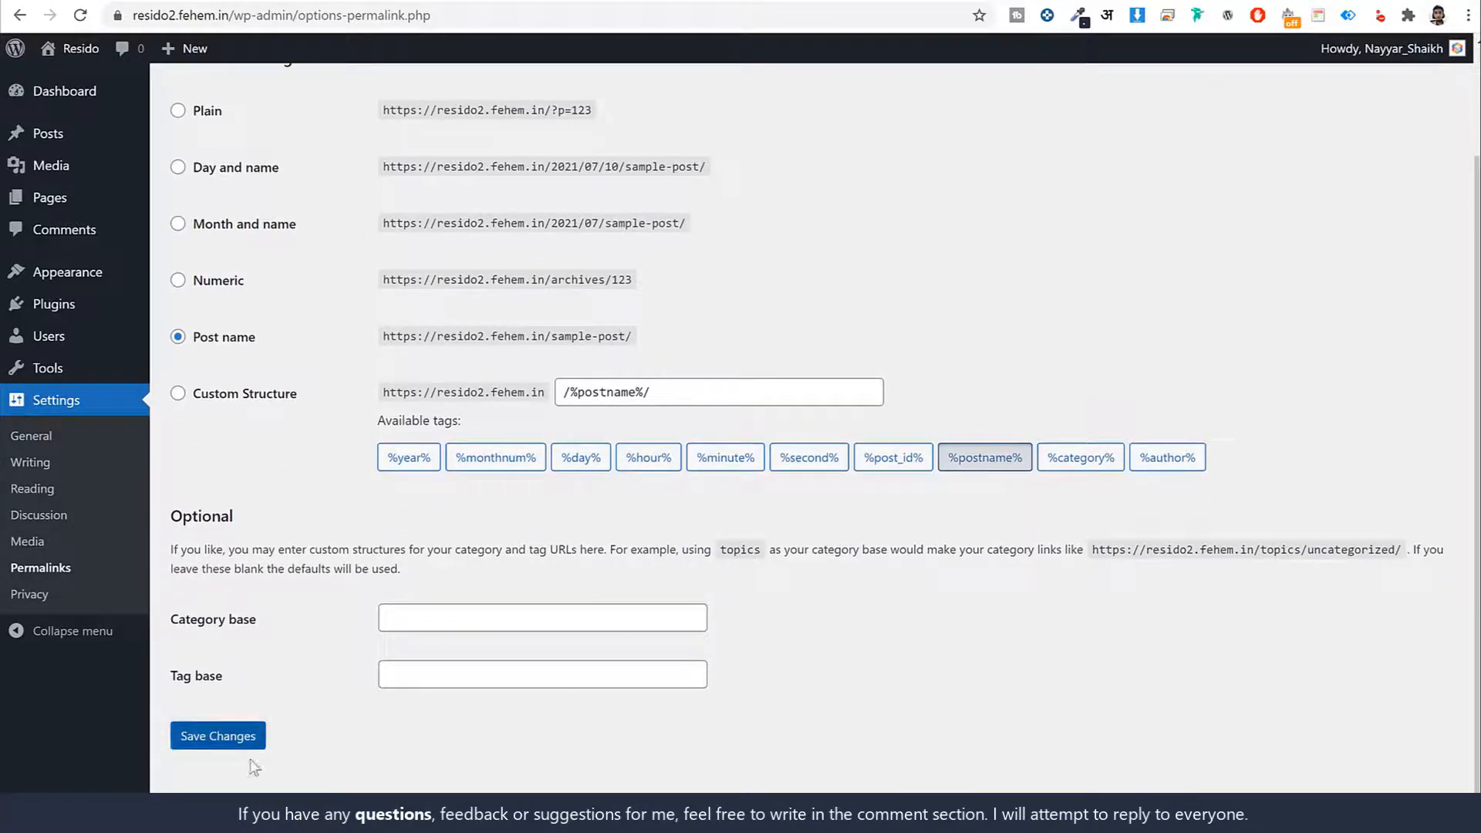
click(236, 745)
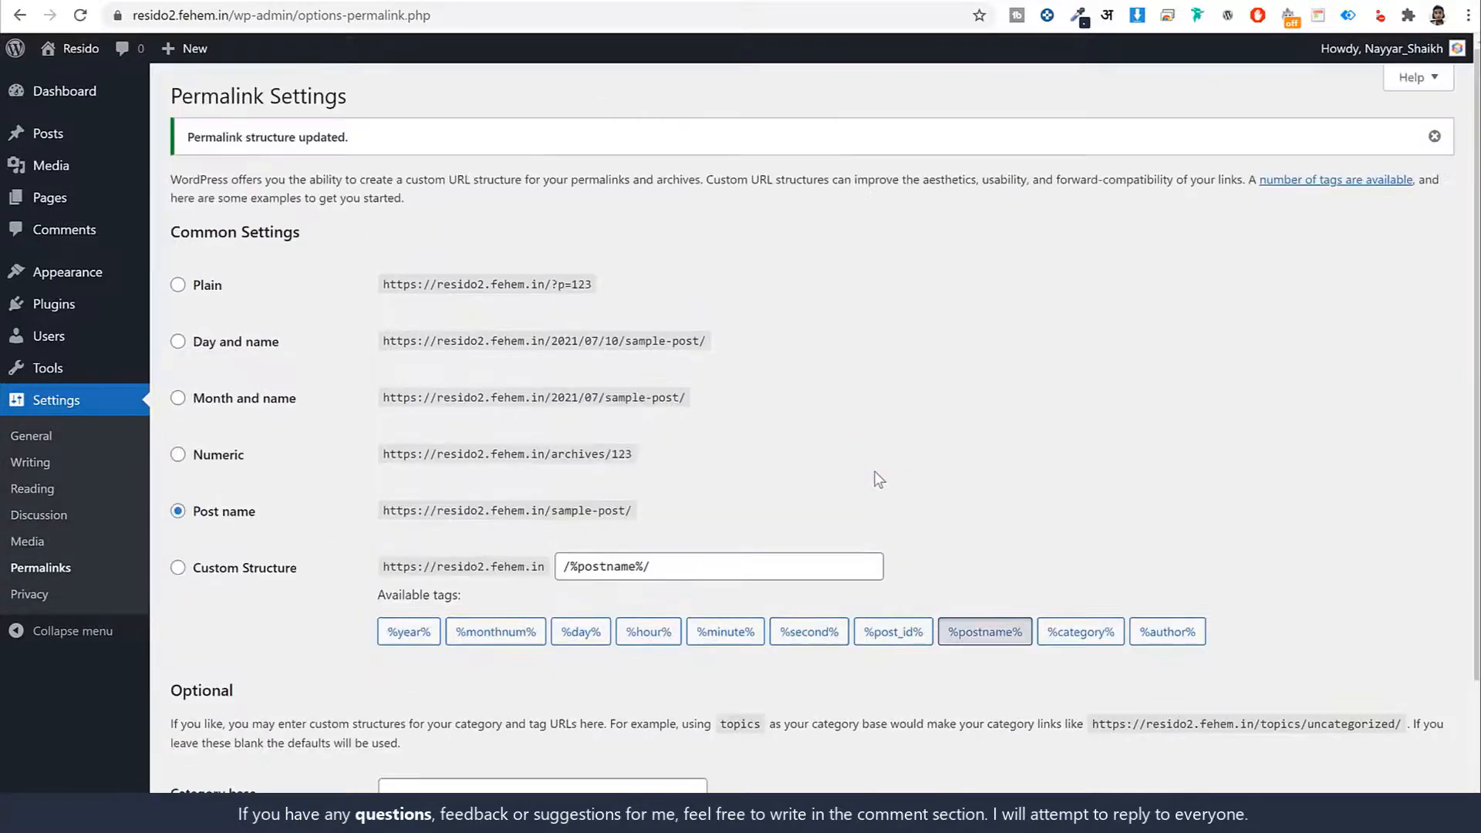
click(50, 96)
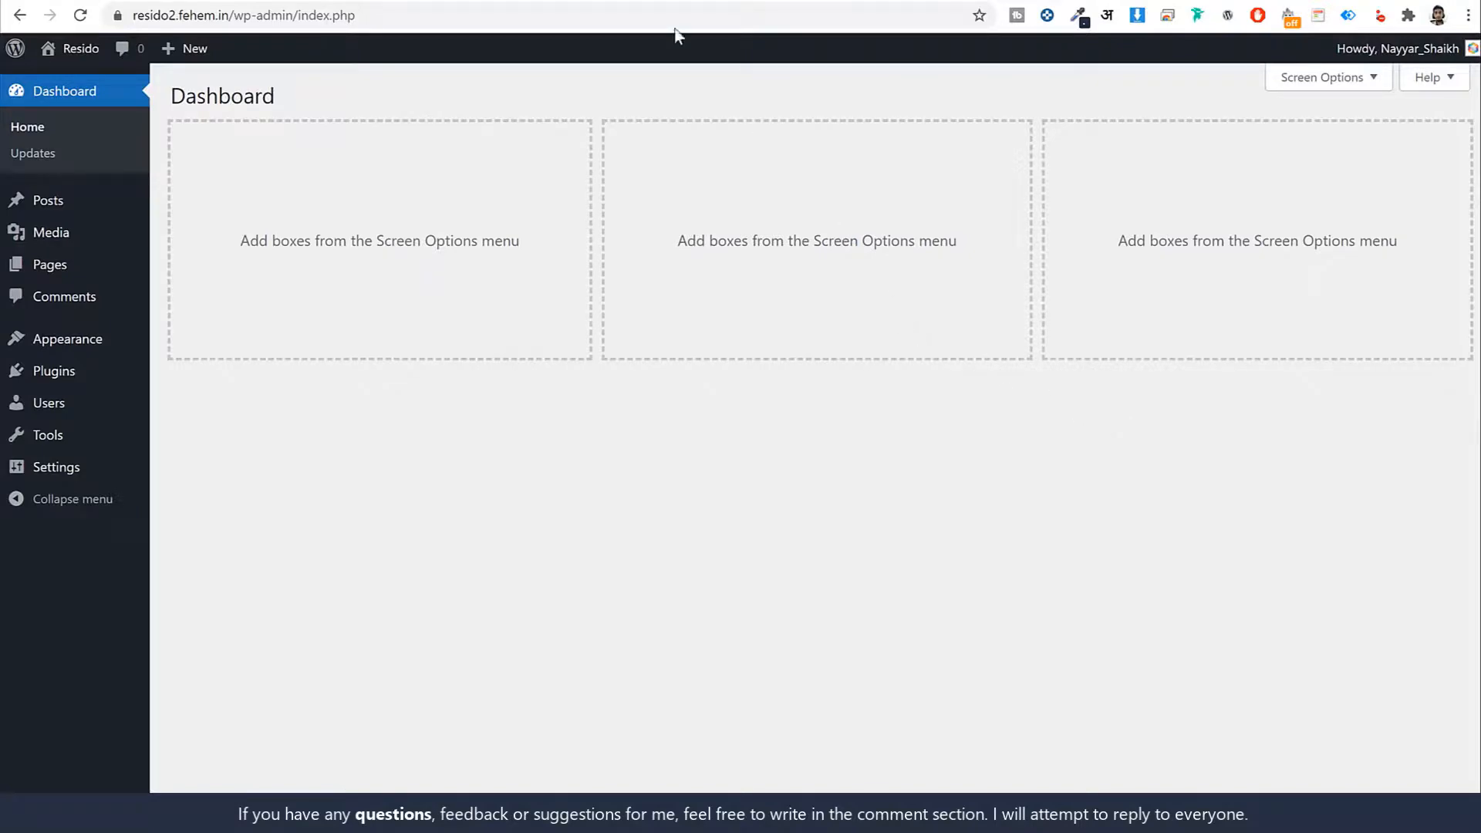
Look over the new site's front page and the finished Resido demo, then return to resido2.fehem.in's dashboard
click(648, 1)
scroll(1322, 578, down, 6)
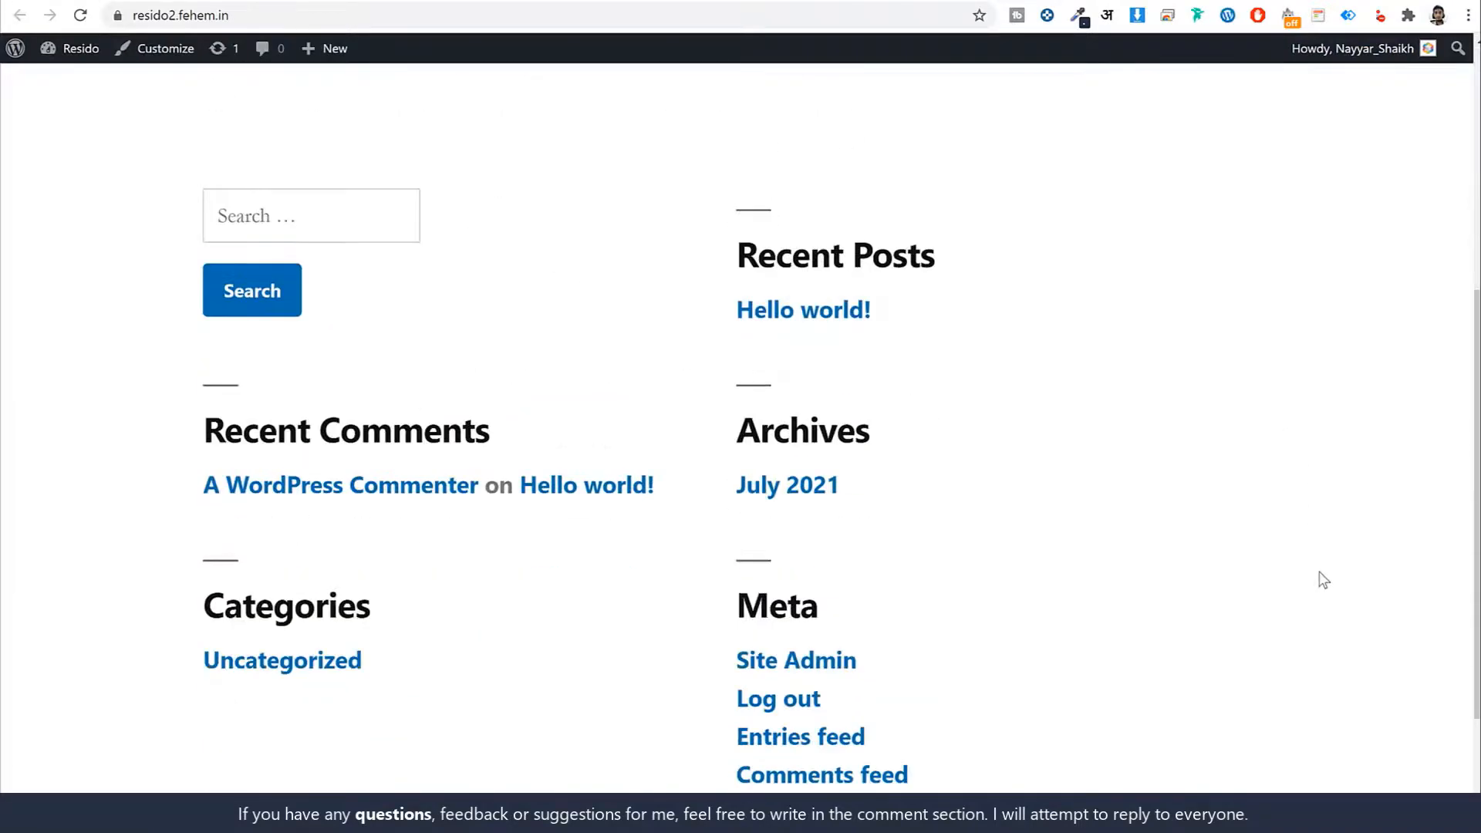
scroll(1321, 578, up, 6)
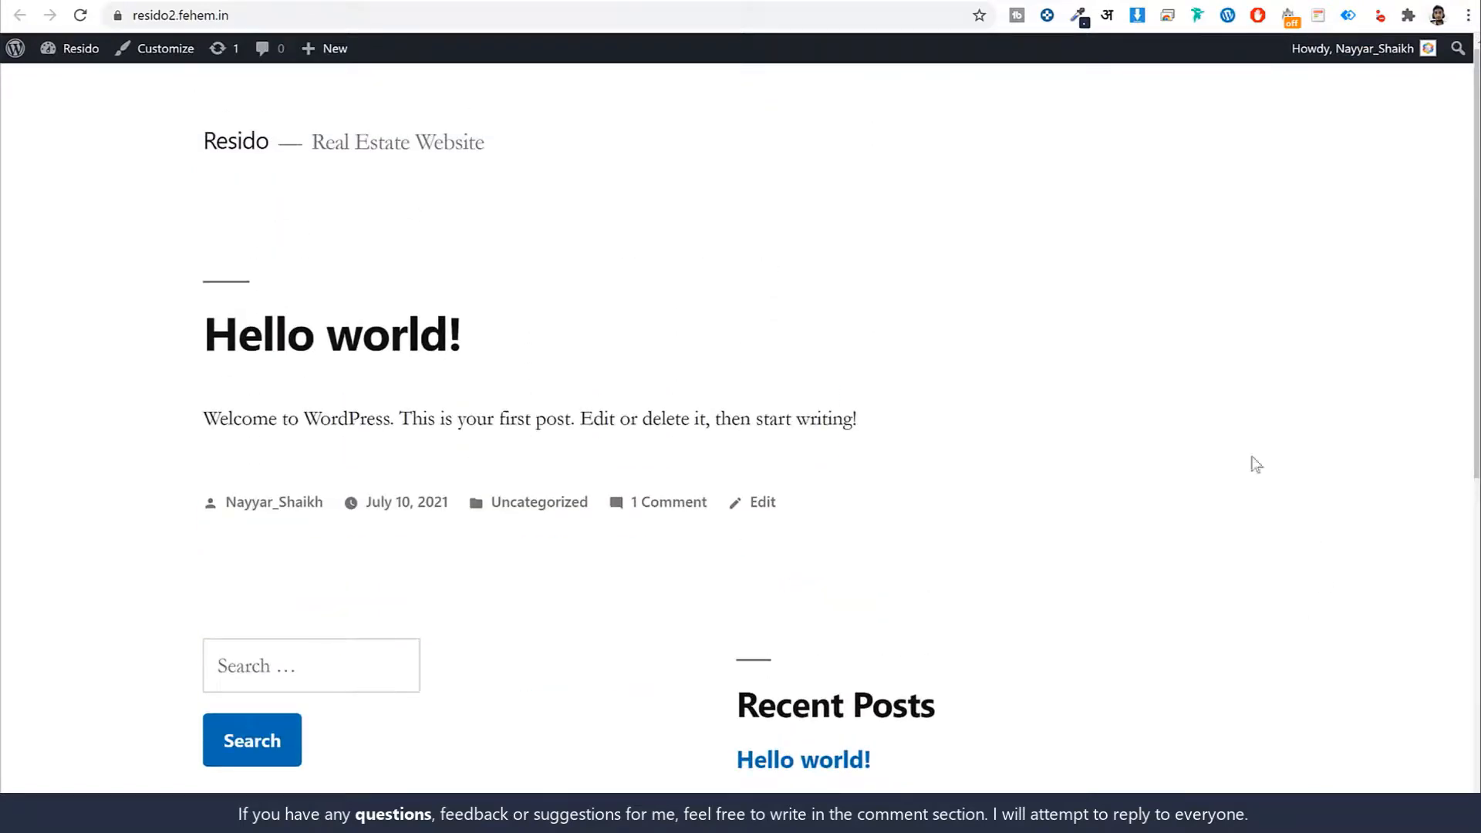
click(134, 2)
scroll(1297, 549, down, 8)
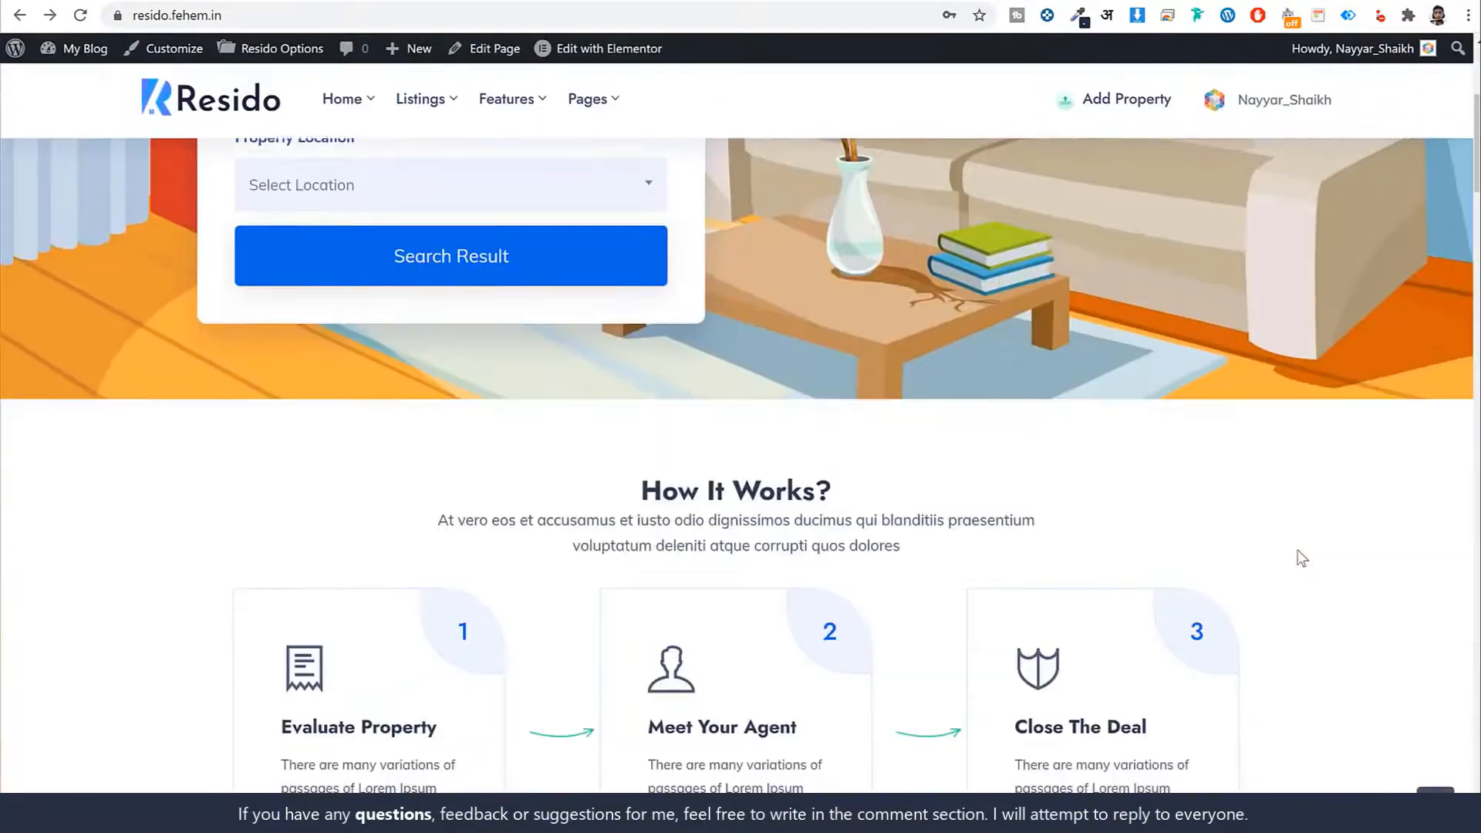
scroll(1298, 555, up, 8)
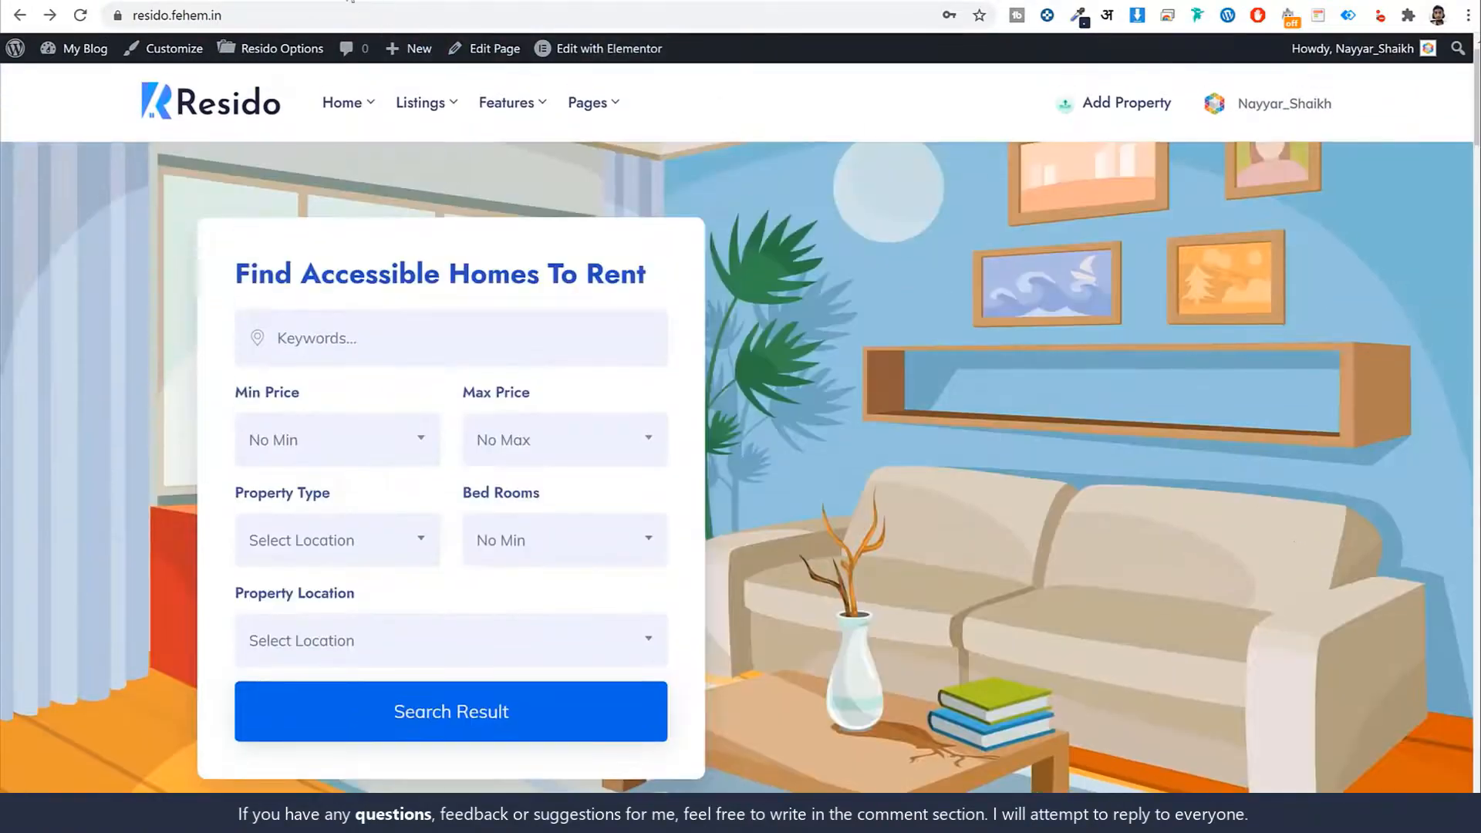
click(352, 1)
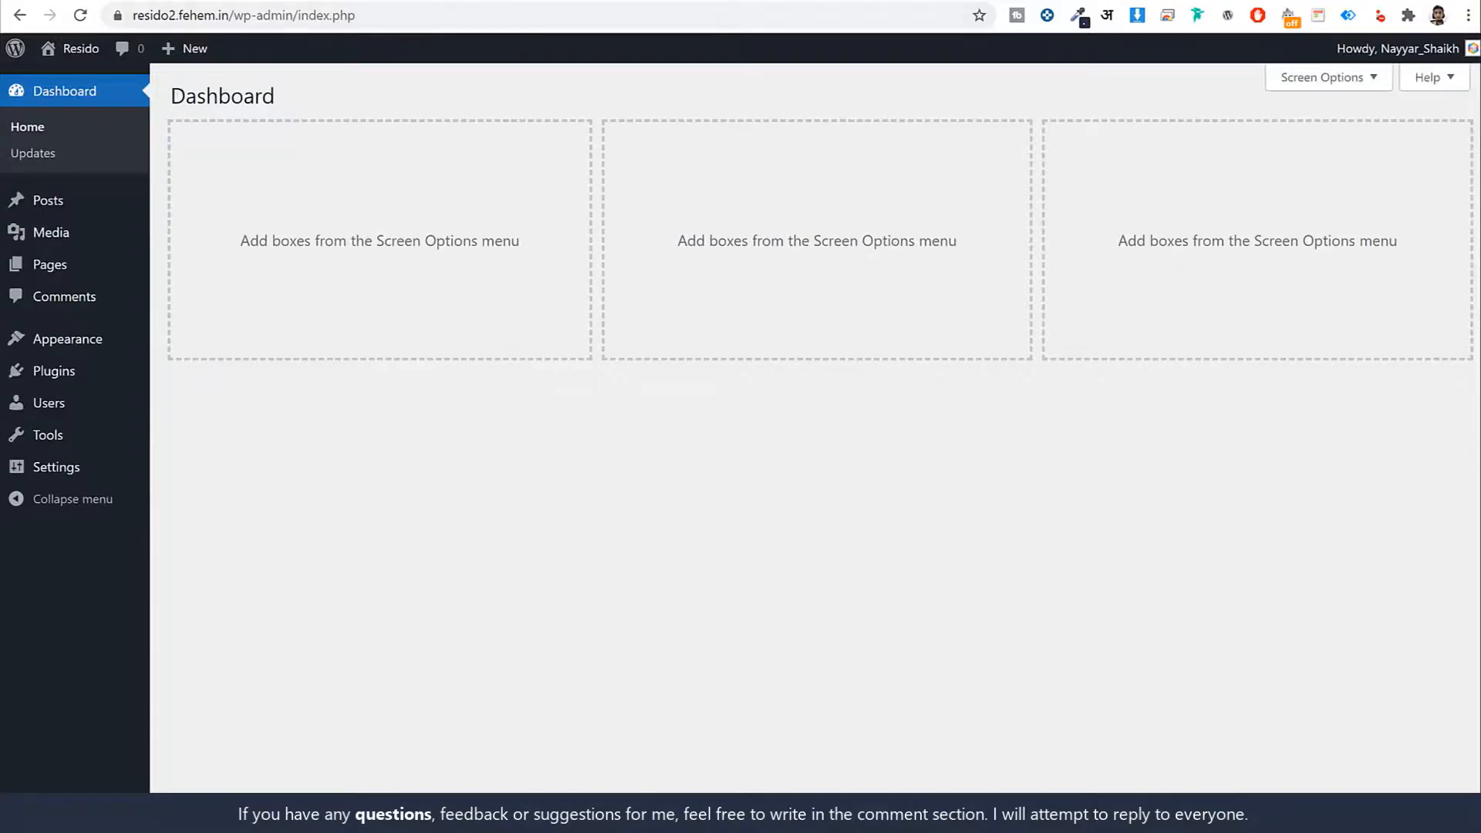
Load w3qna.com/rs in a new tab and scroll through the Resido ThemeForest item page
key(ctrl+t)
text(w3qna.com/rs)
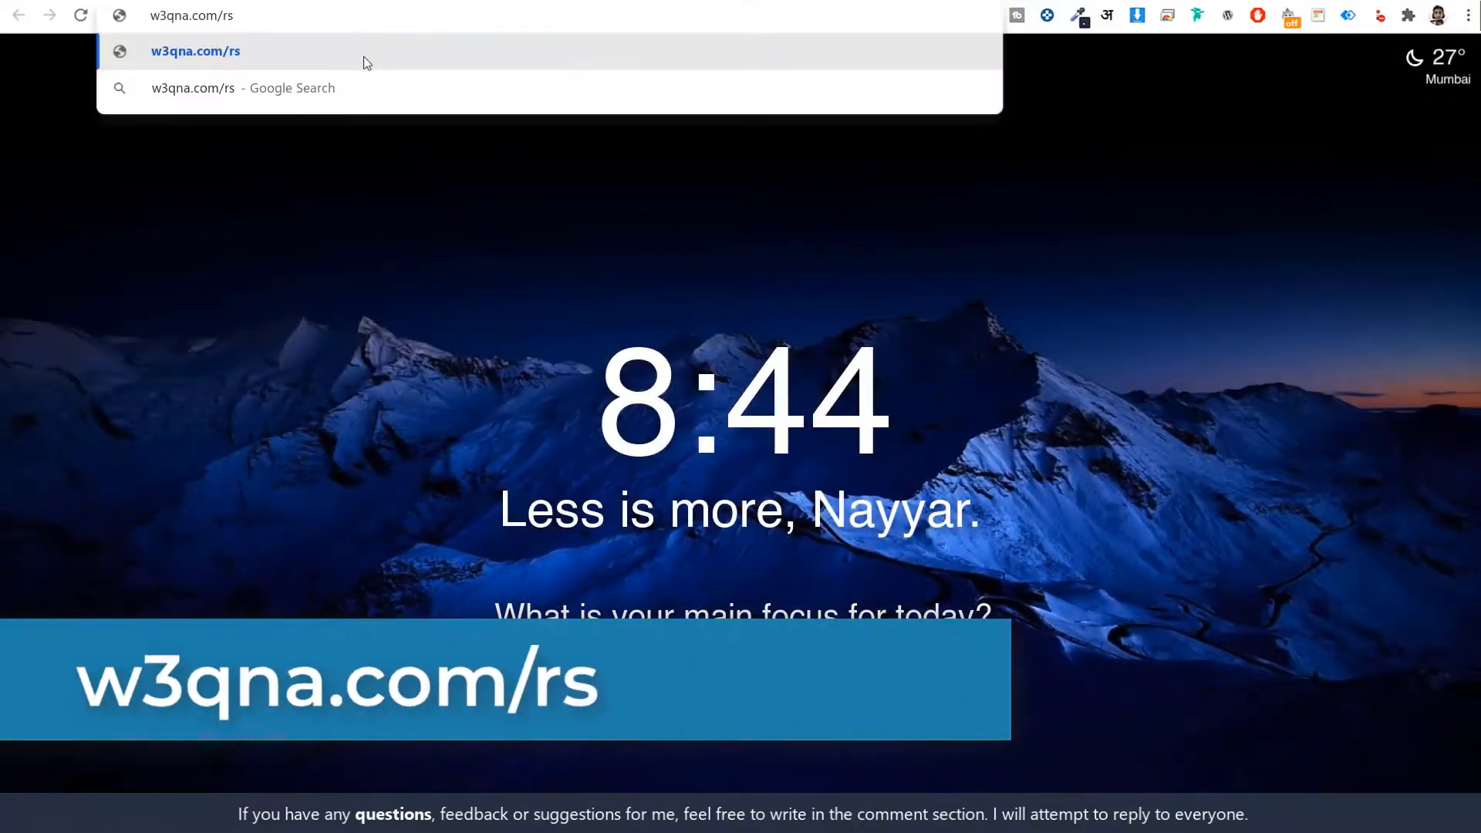
key(Return)
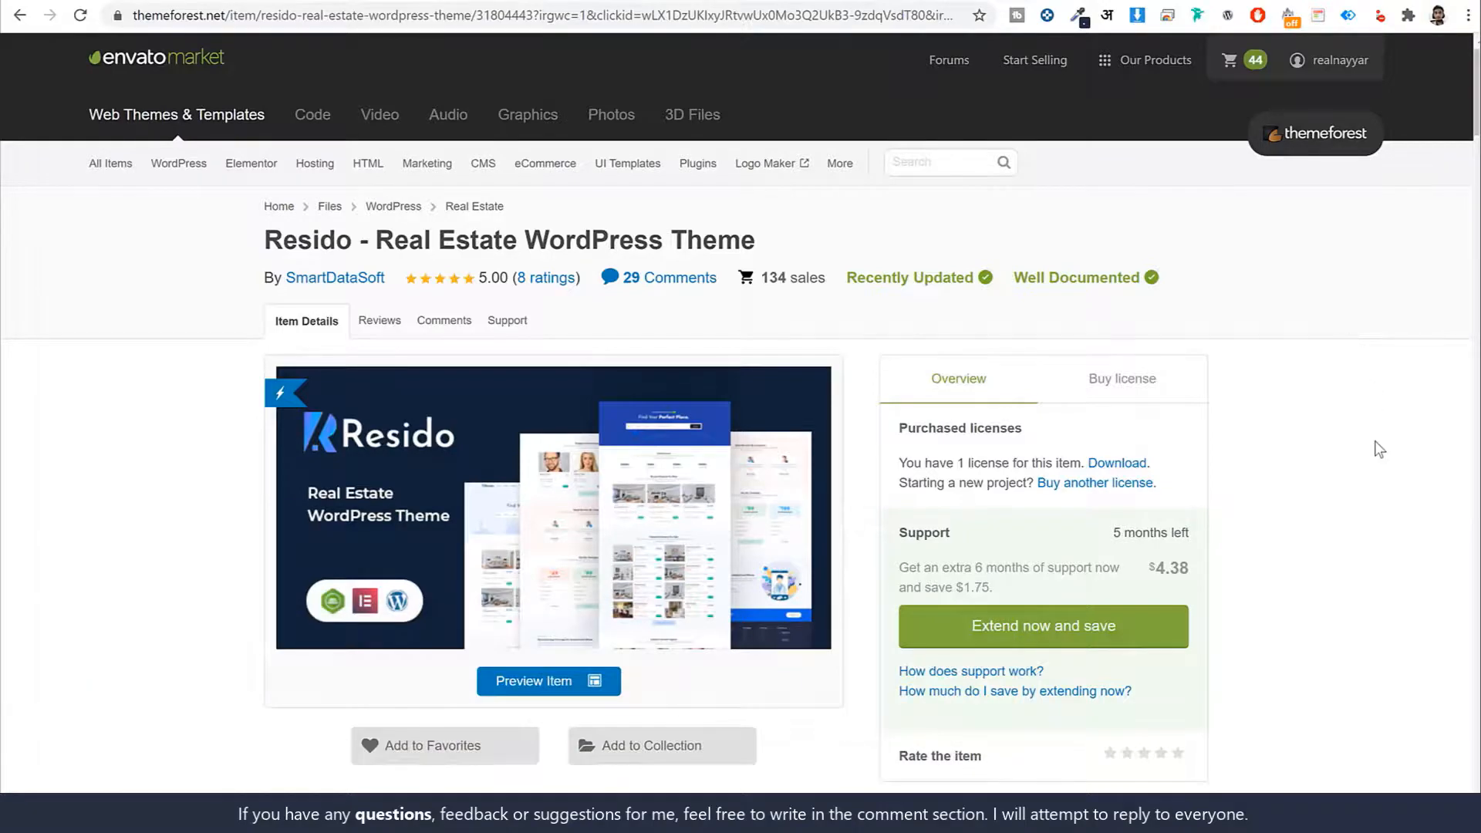
scroll(1388, 455, down, 7)
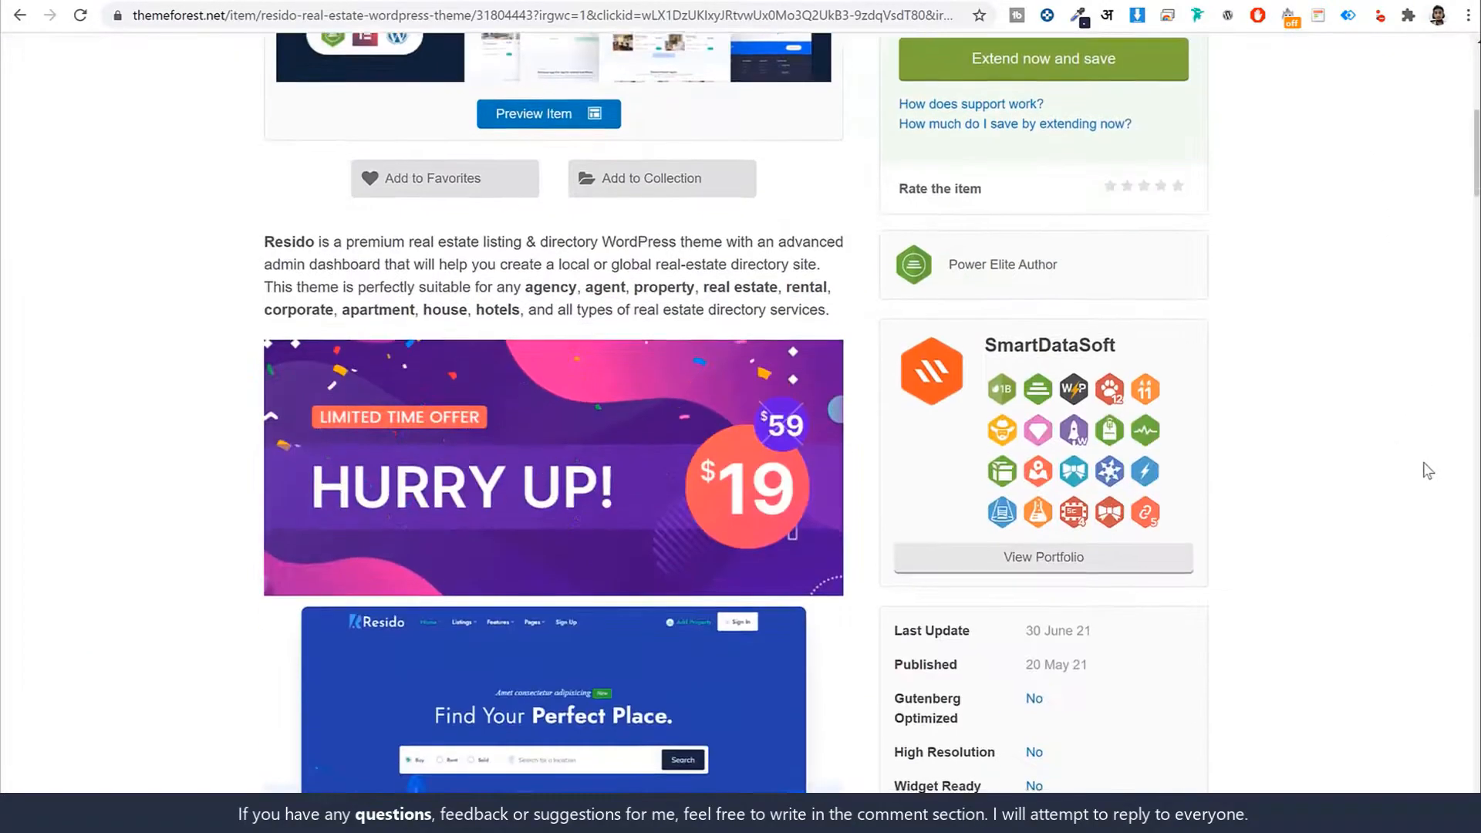
scroll(1427, 470, down, 11)
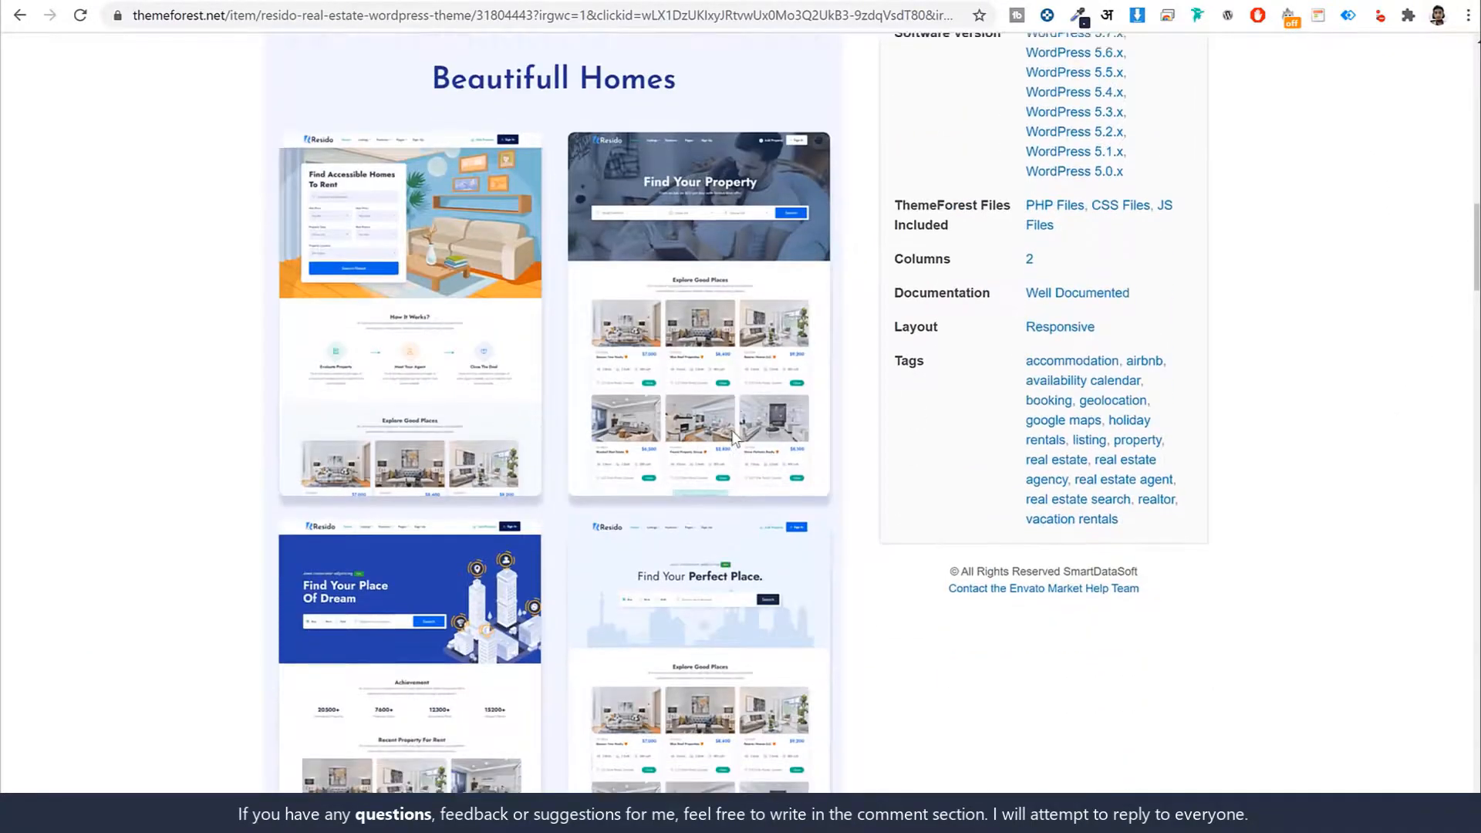
scroll(564, 220, down, 2)
scroll(463, 351, down, 3)
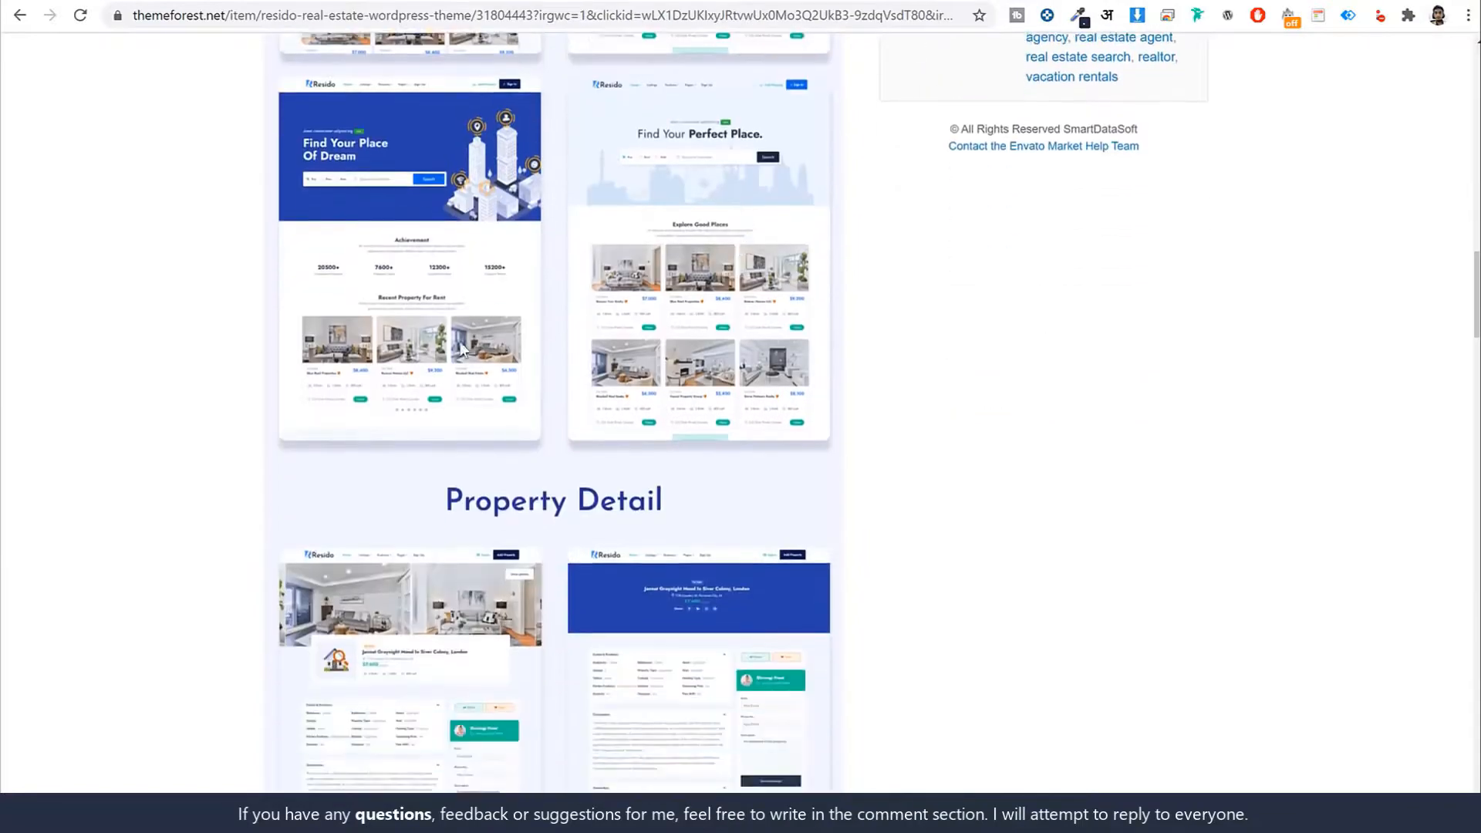
scroll(609, 339, down, 20)
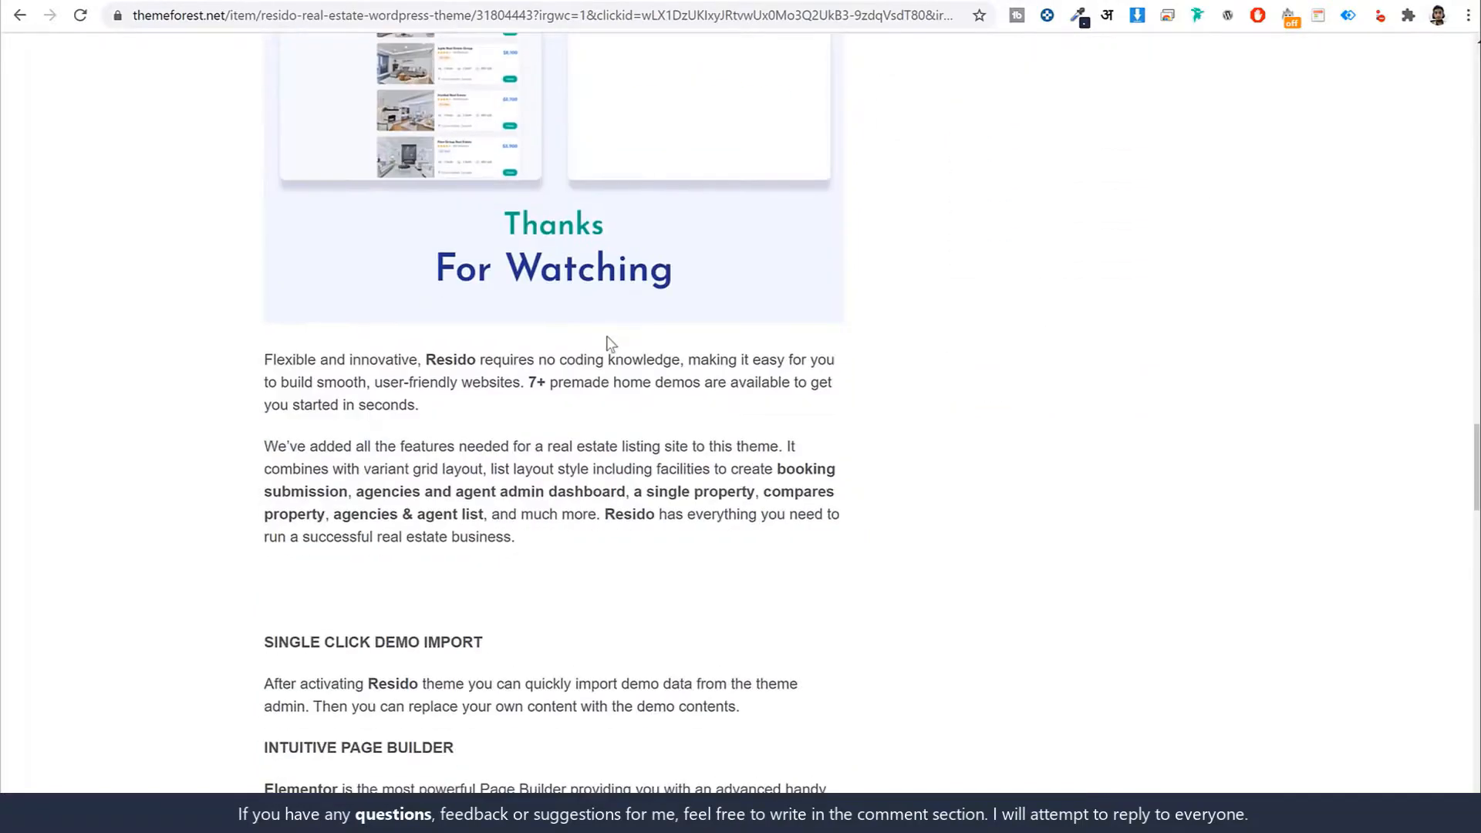
scroll(802, 382, down, 6)
scroll(998, 424, up, 20)
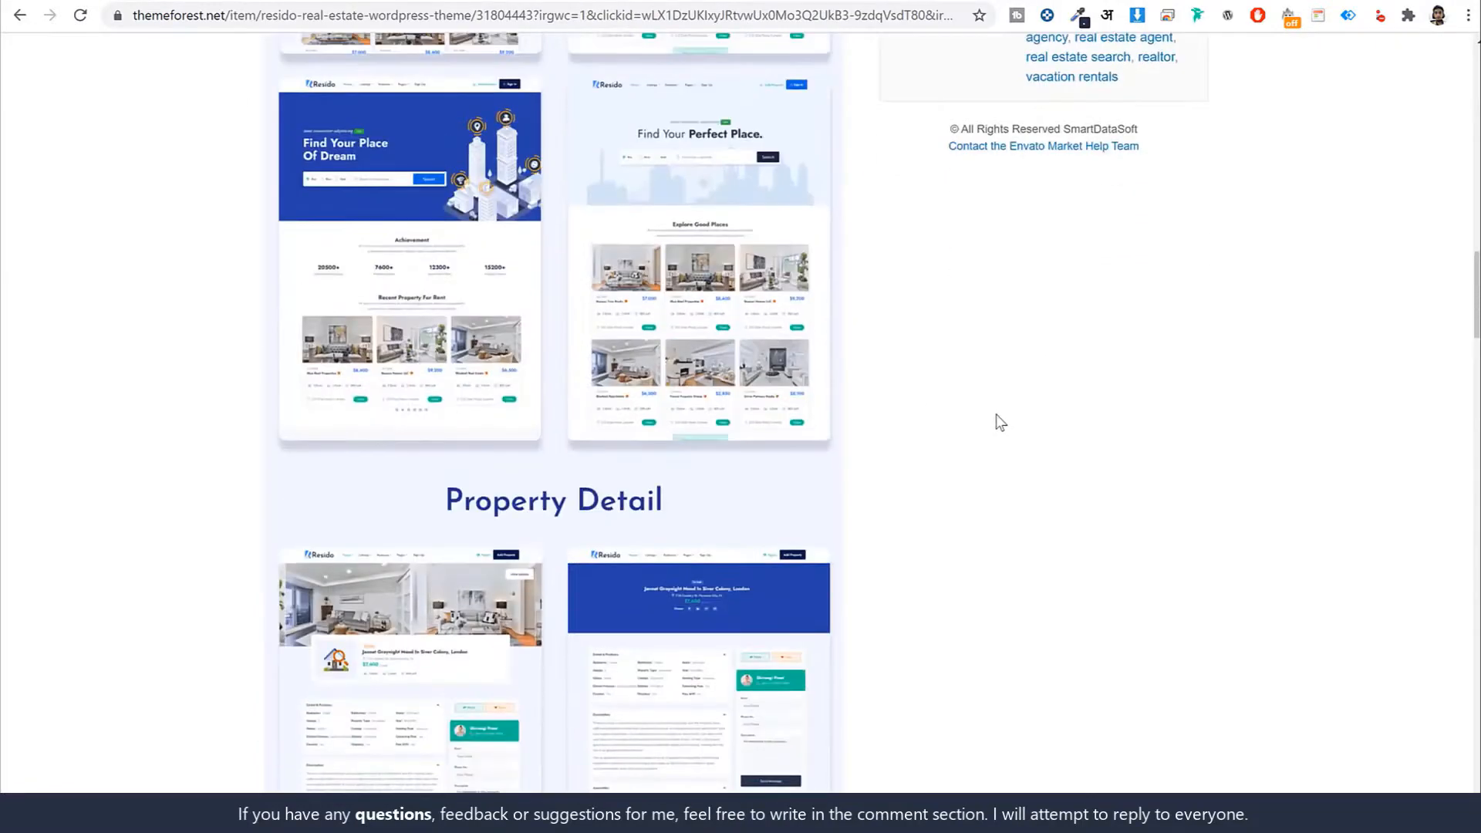
scroll(998, 421, up, 20)
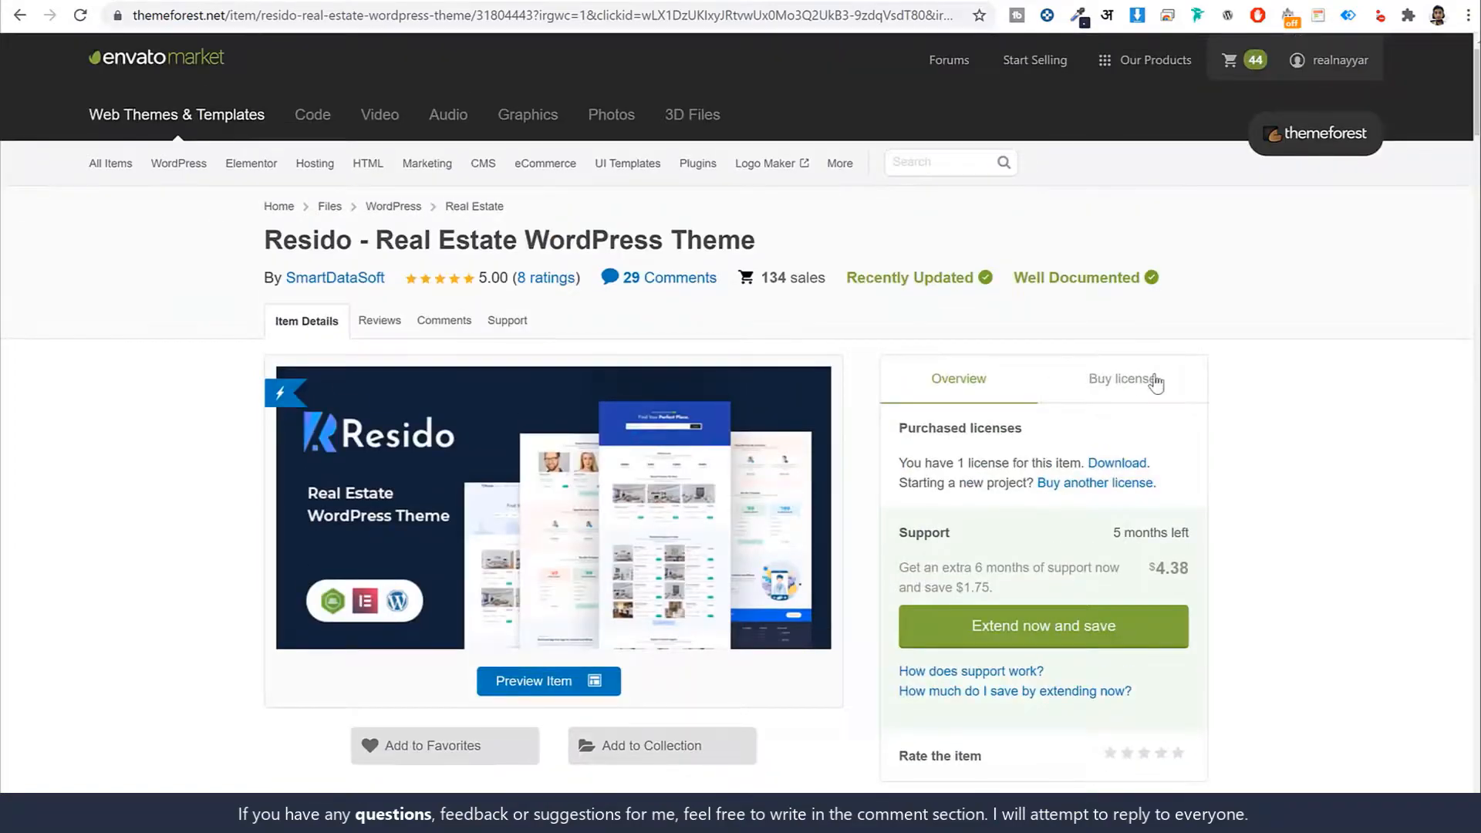
Show the Buy license options and point out the $19 Regular License price
click(1154, 380)
scroll(1164, 290, down, 2)
drag(1193, 252, 1135, 261)
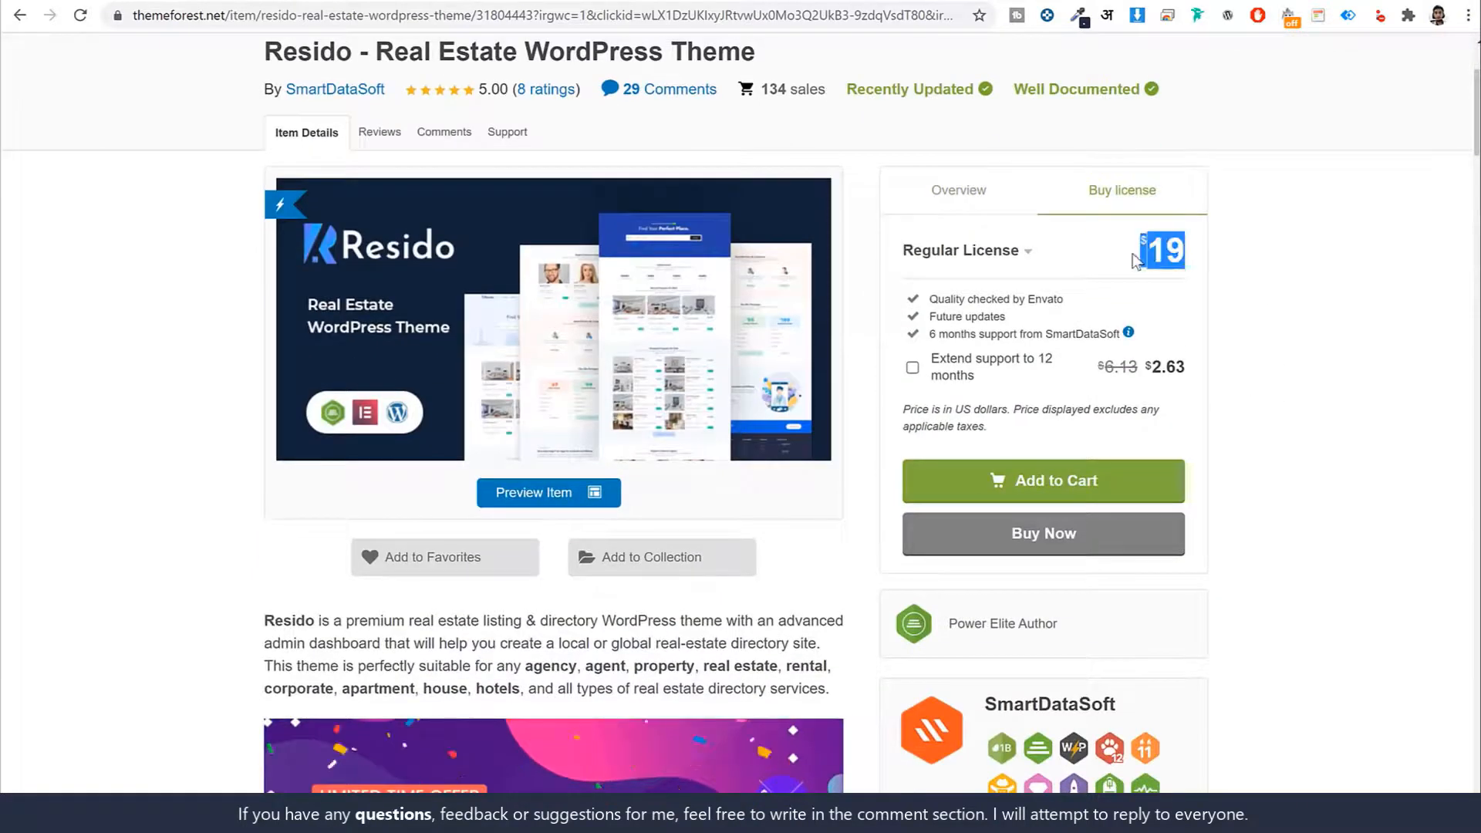
click(1267, 271)
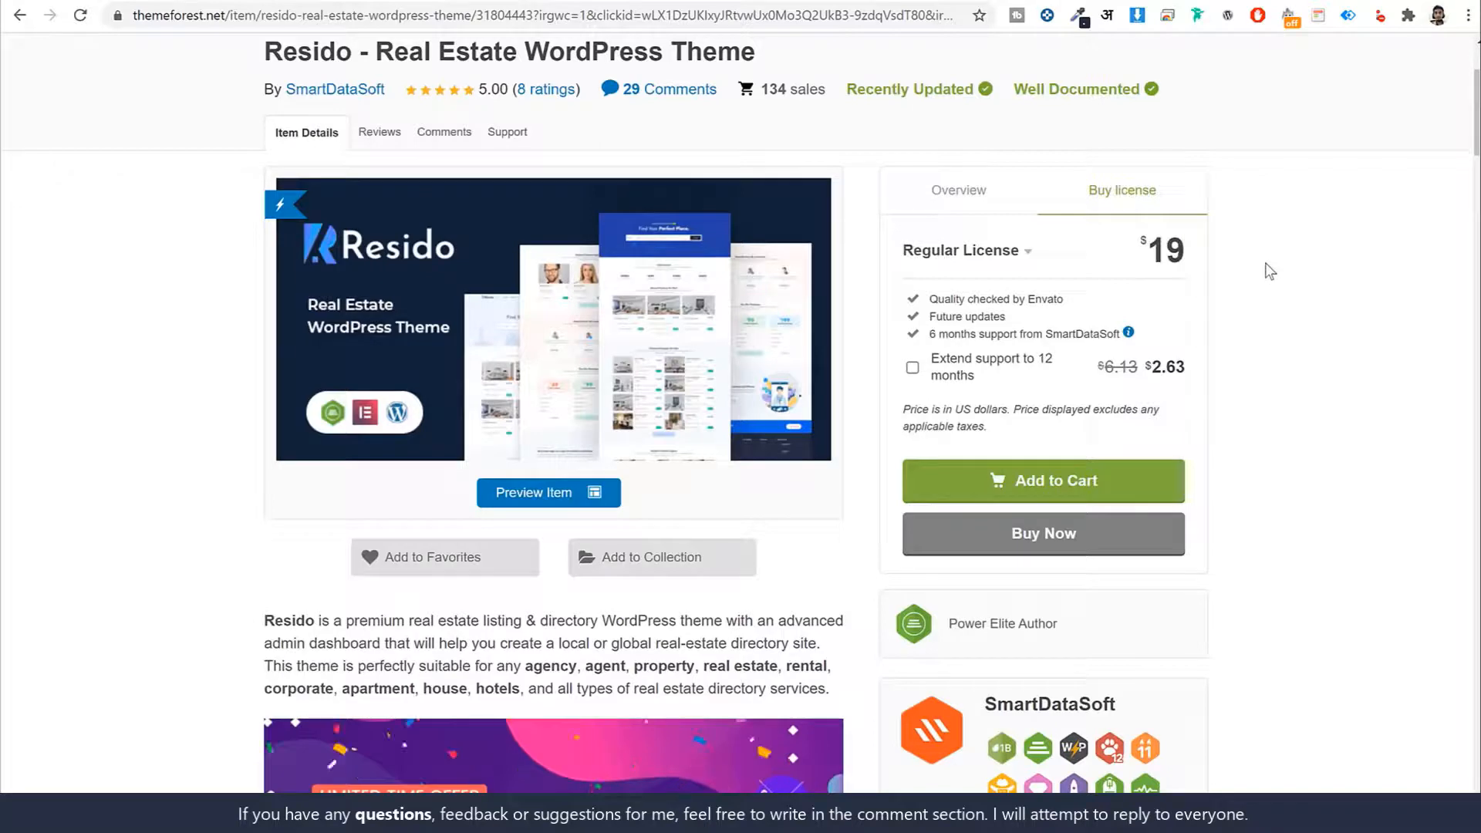
drag(1186, 254, 1129, 258)
click(1131, 260)
click(1260, 251)
scroll(1312, 317, down, 5)
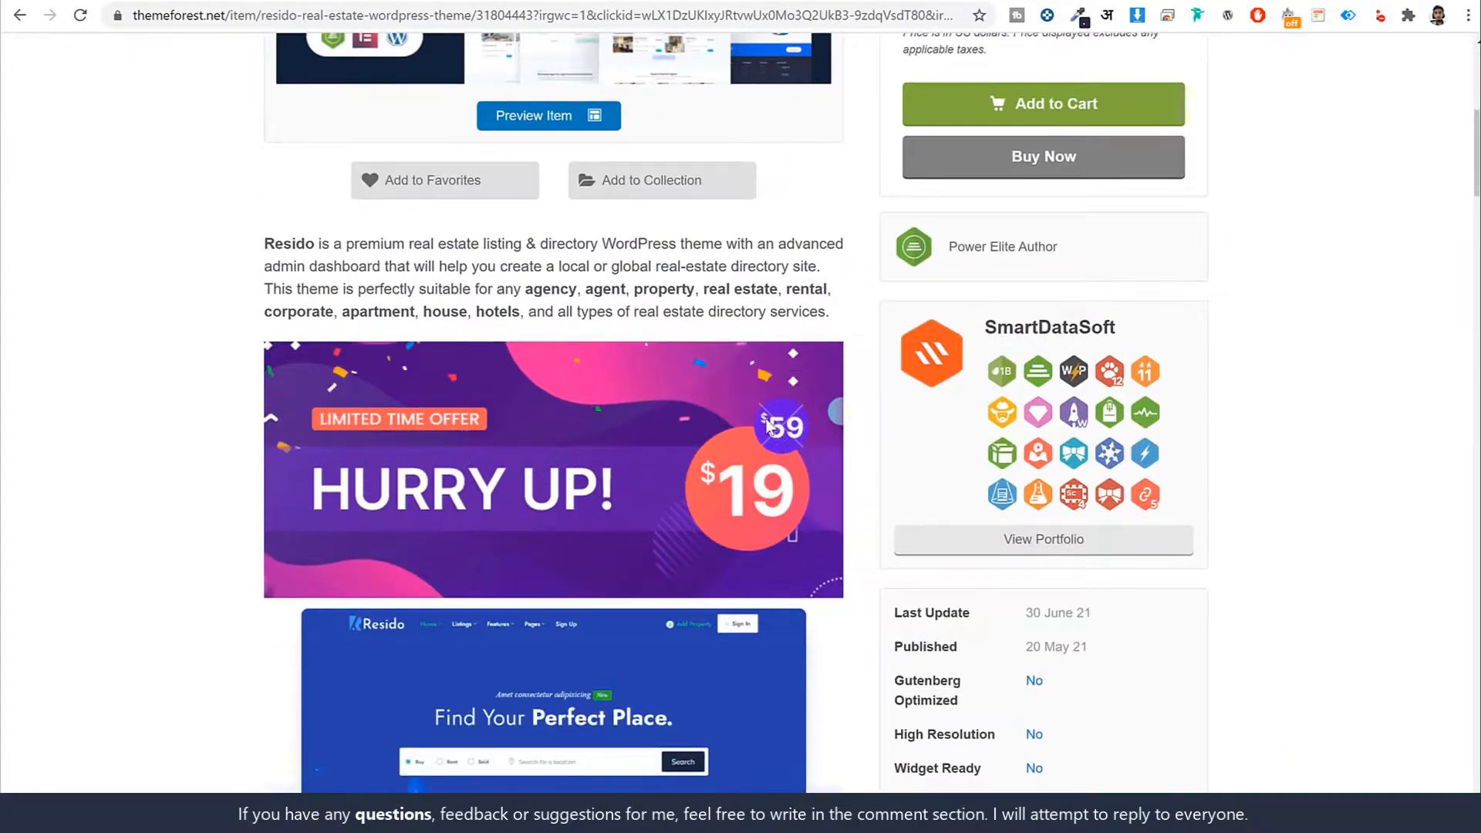
scroll(1283, 447, up, 7)
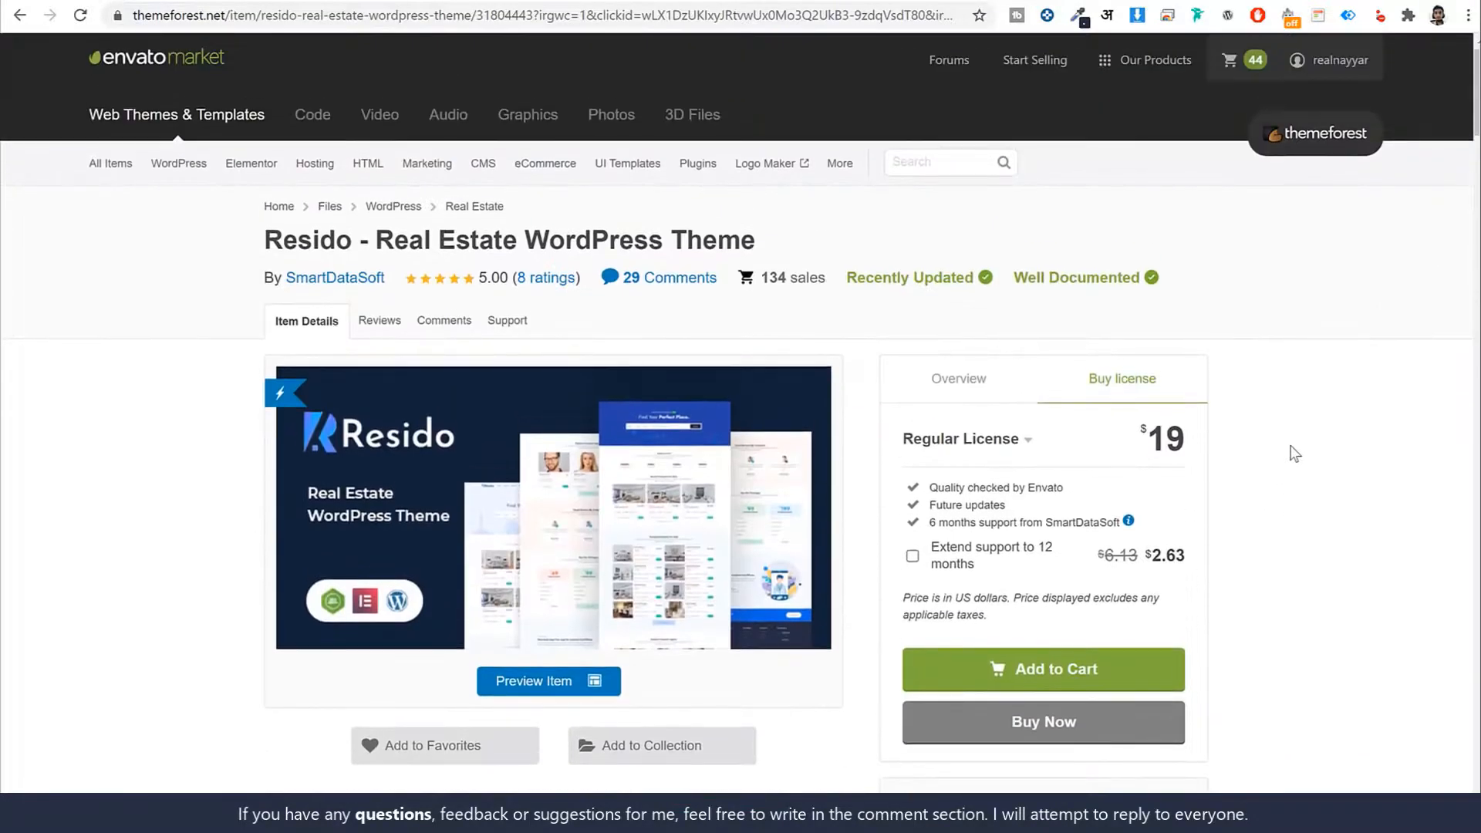
drag(1183, 428, 1135, 436)
click(1229, 443)
Highlight the $19 price and the 6 months support line, then scroll back up
scroll(1313, 617, down, 2)
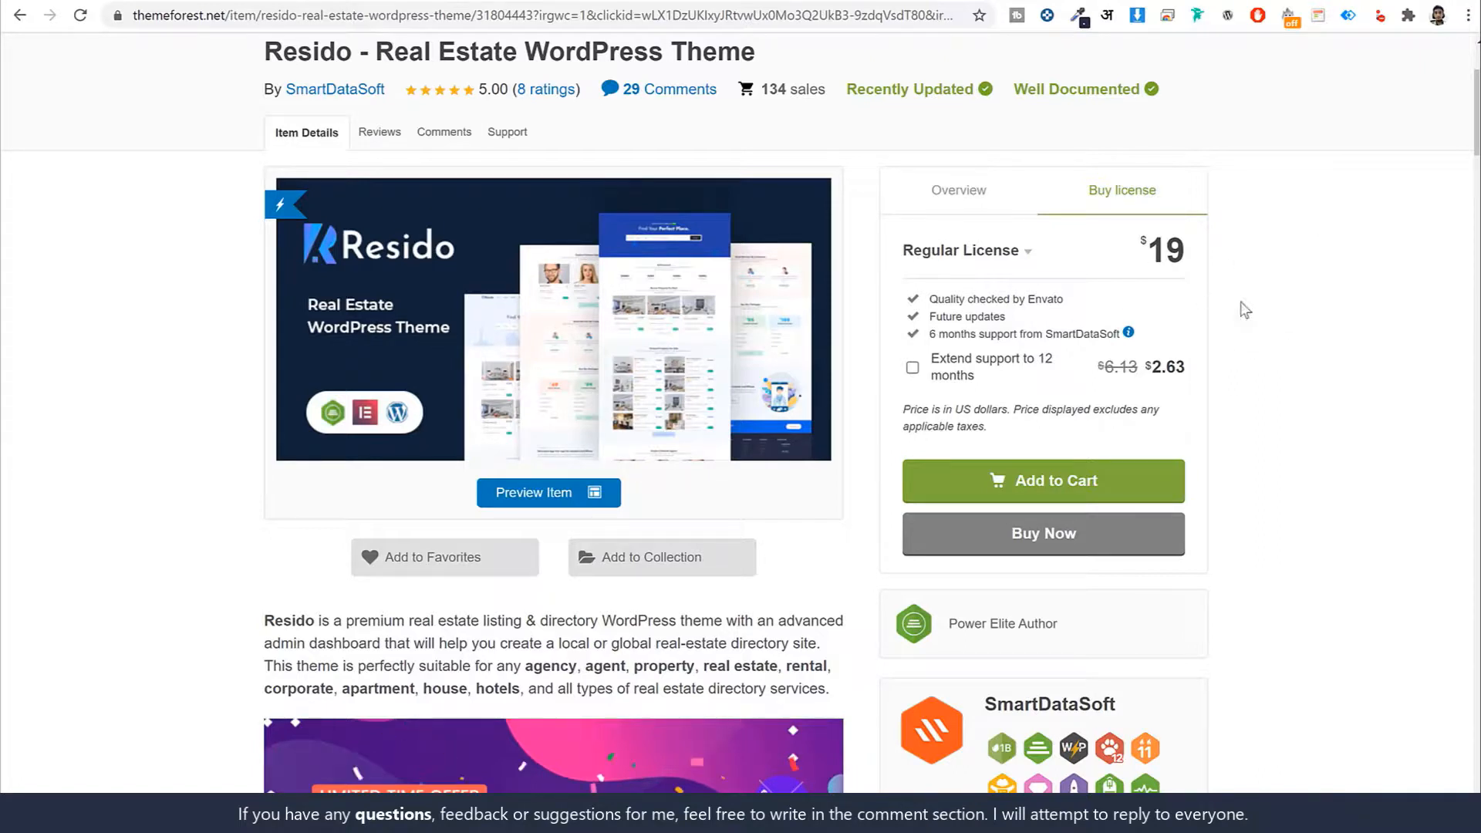
drag(1193, 250, 1139, 250)
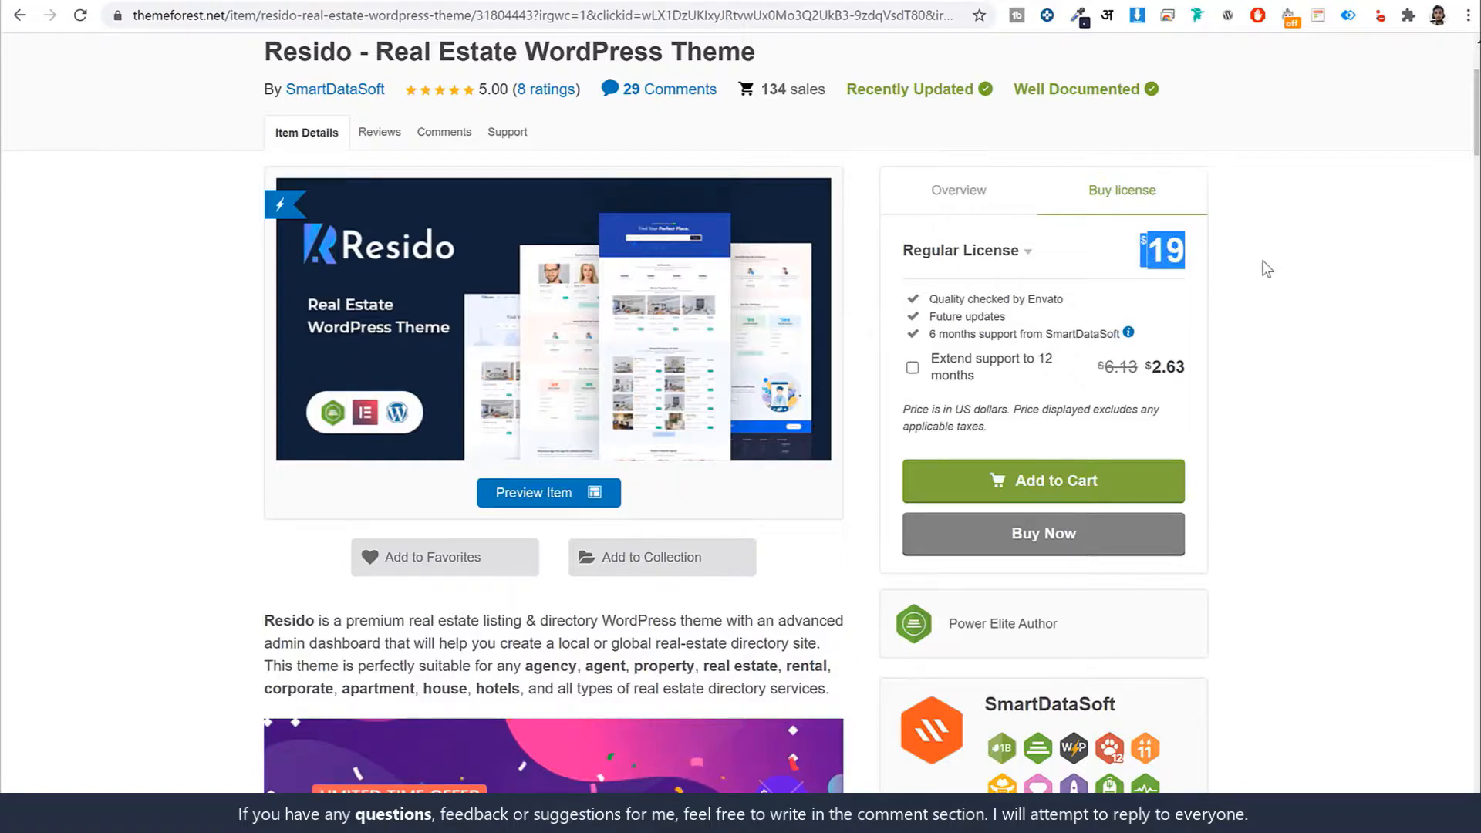
click(1308, 308)
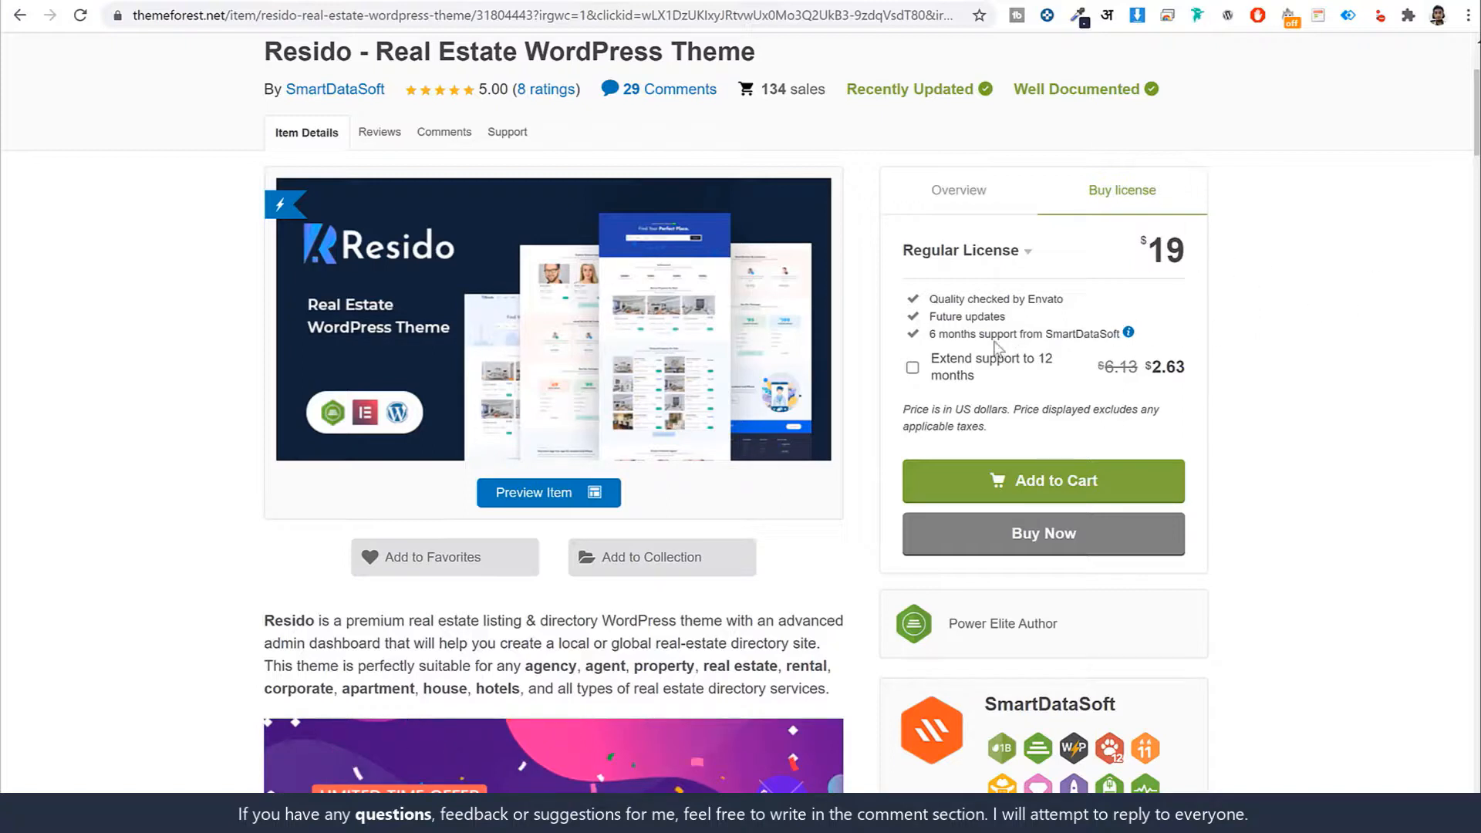
drag(925, 334, 1119, 335)
click(1243, 347)
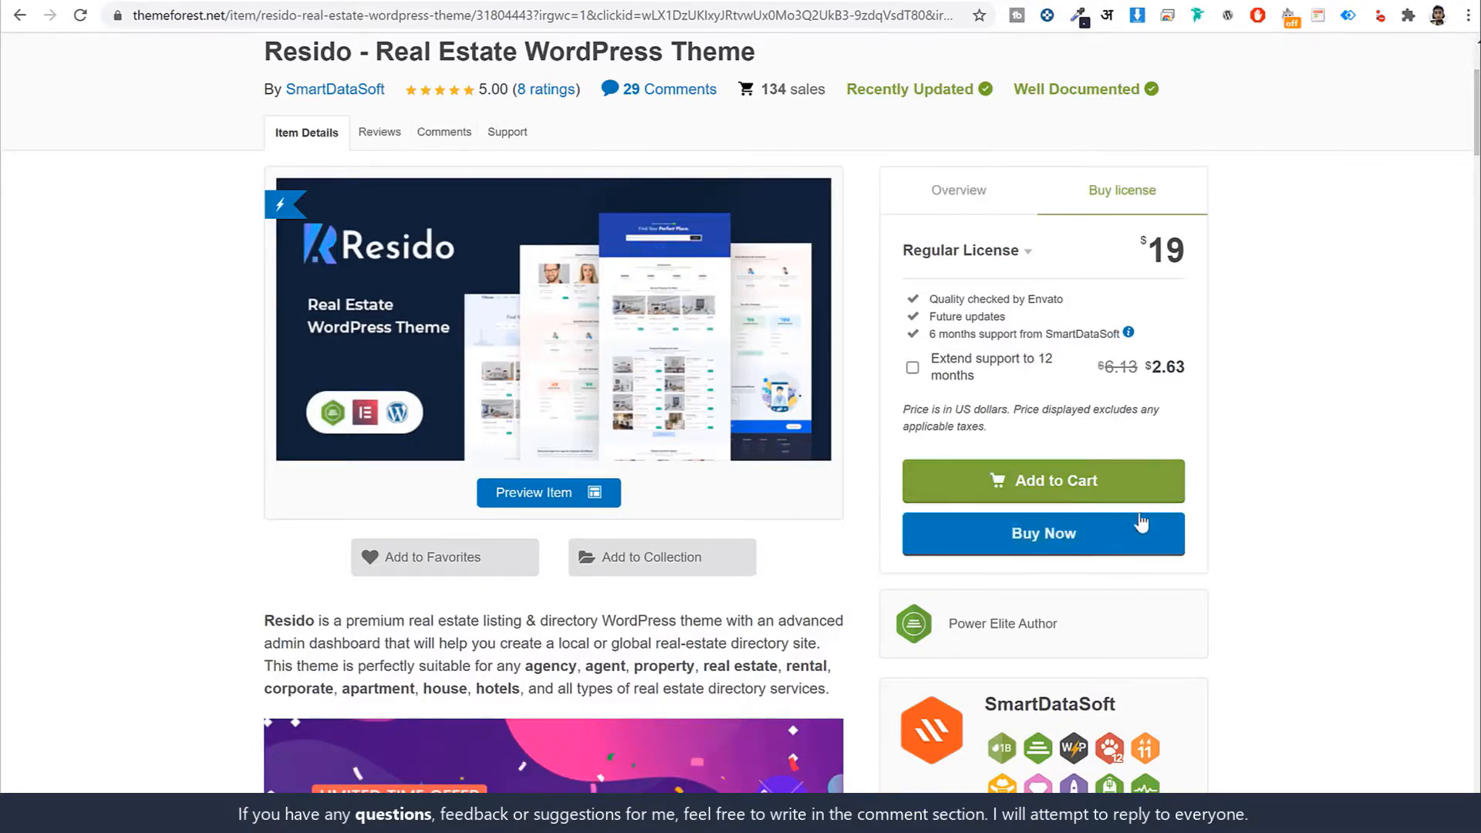
scroll(1224, 564, up, 3)
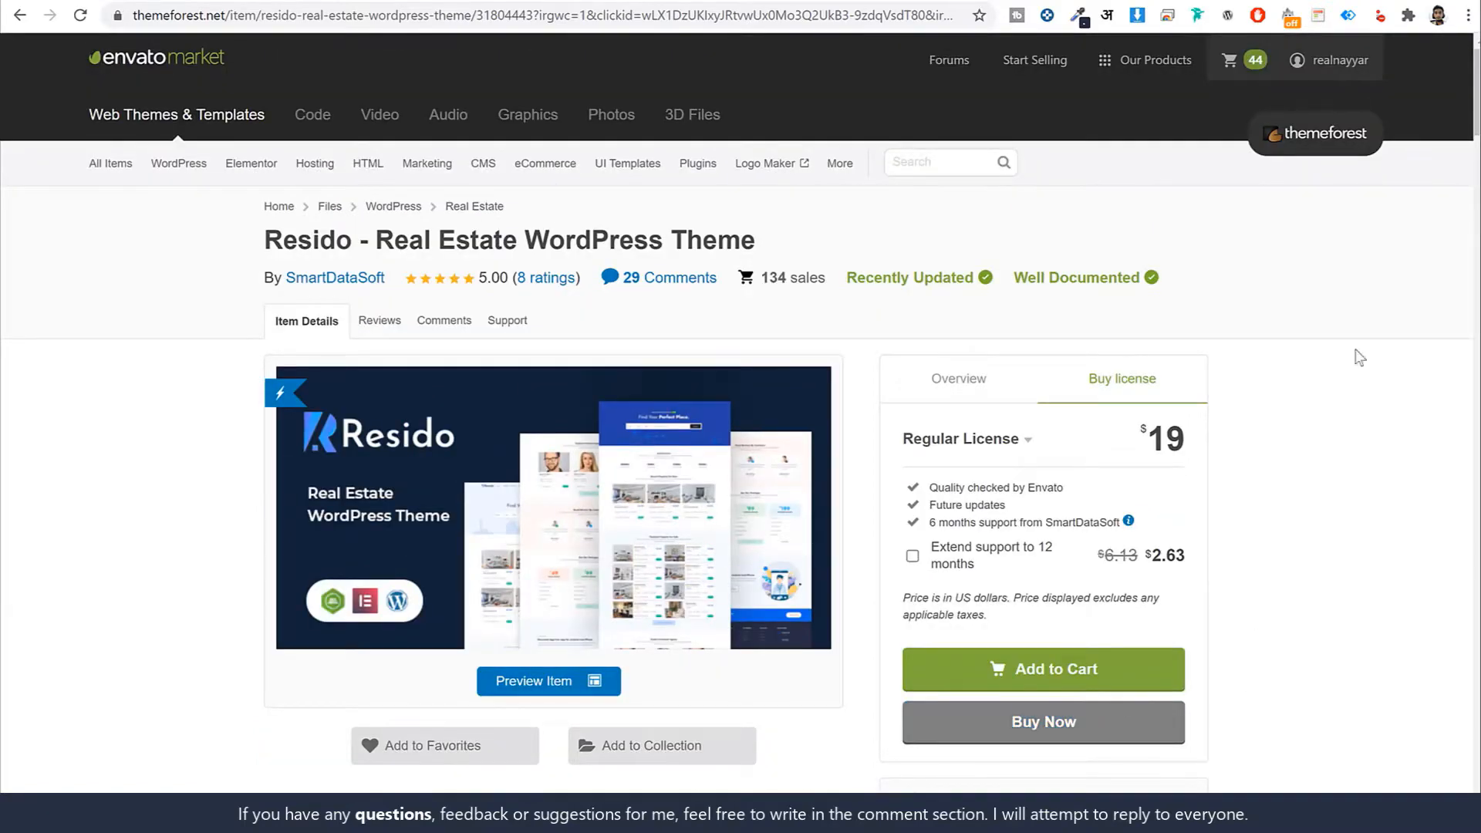
Go to the ThemeForest account's Downloads page listing the purchased Resido theme
click(1328, 61)
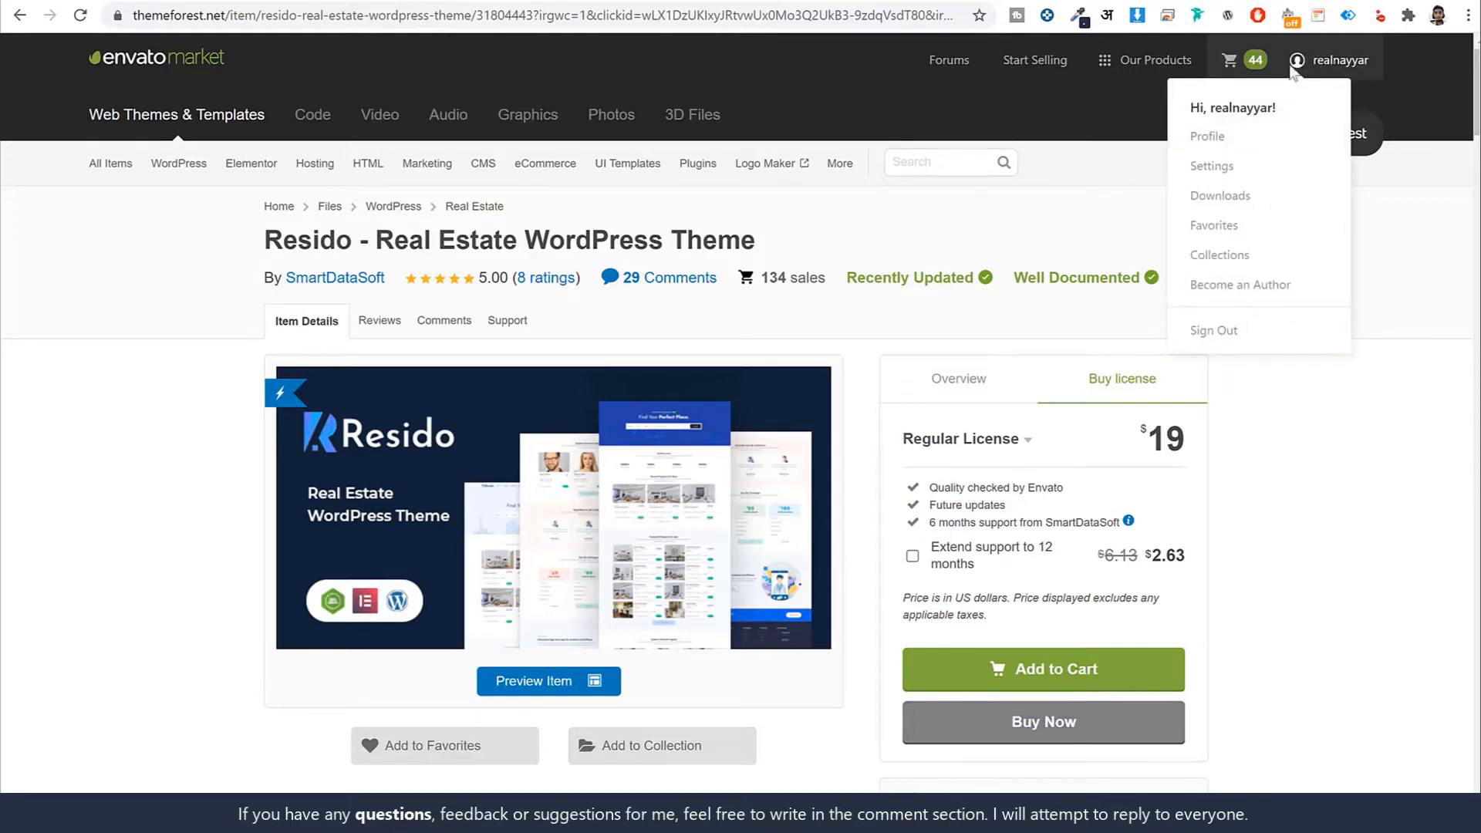
click(1230, 196)
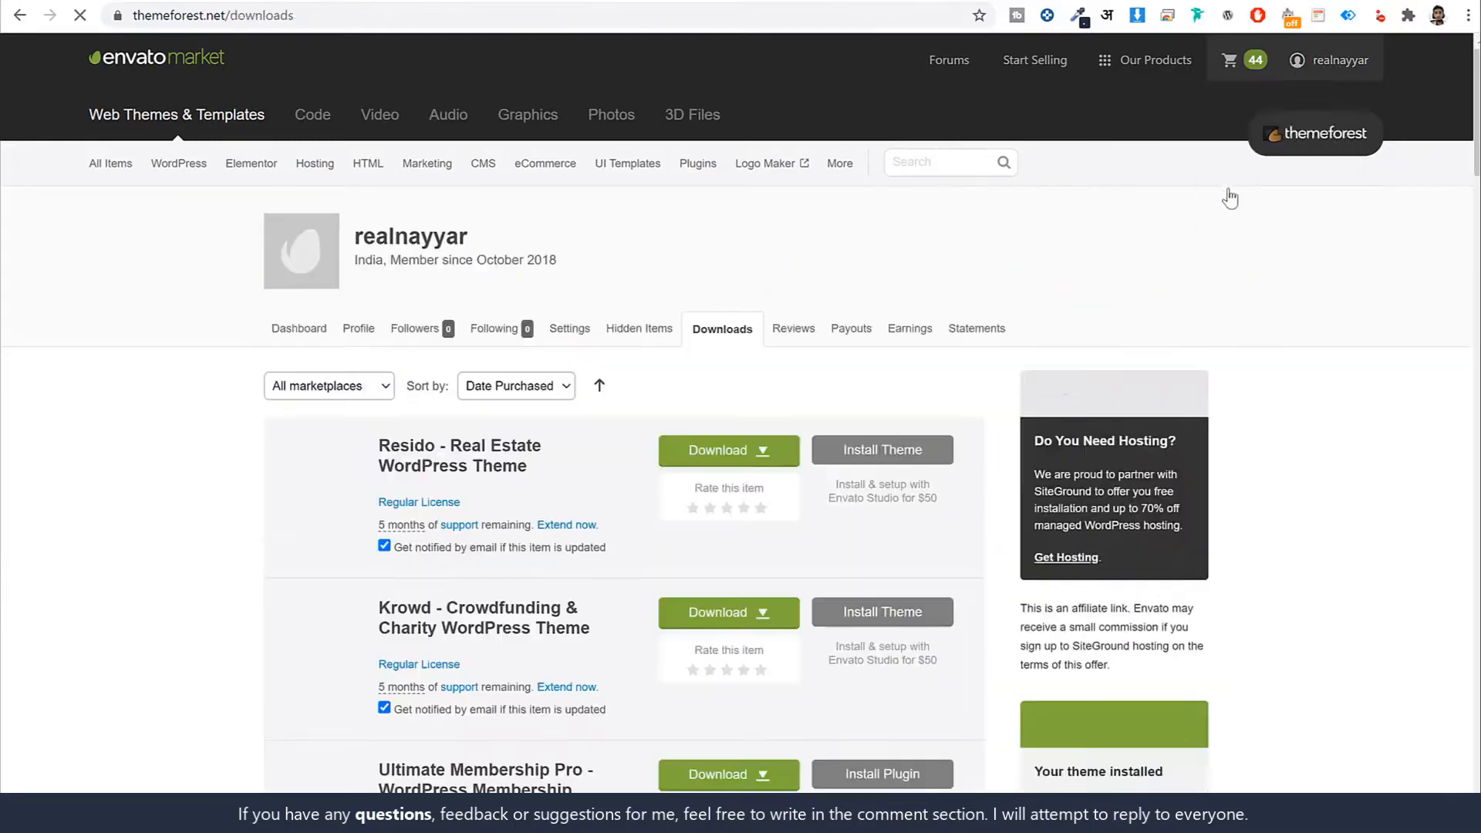
scroll(1249, 535, down, 5)
scroll(1251, 523, down, 15)
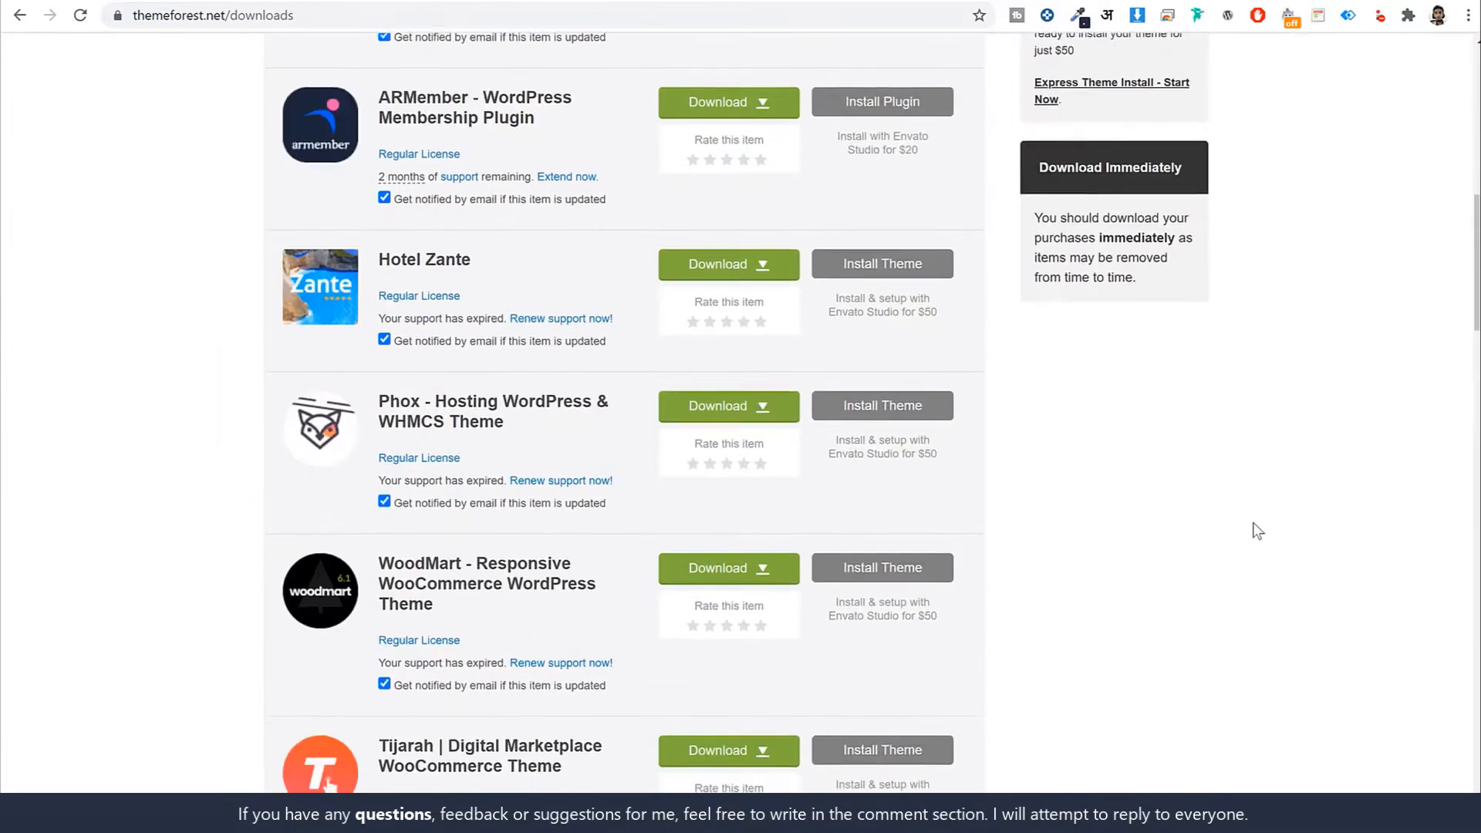
scroll(1252, 522, up, 7)
scroll(1252, 521, up, 10)
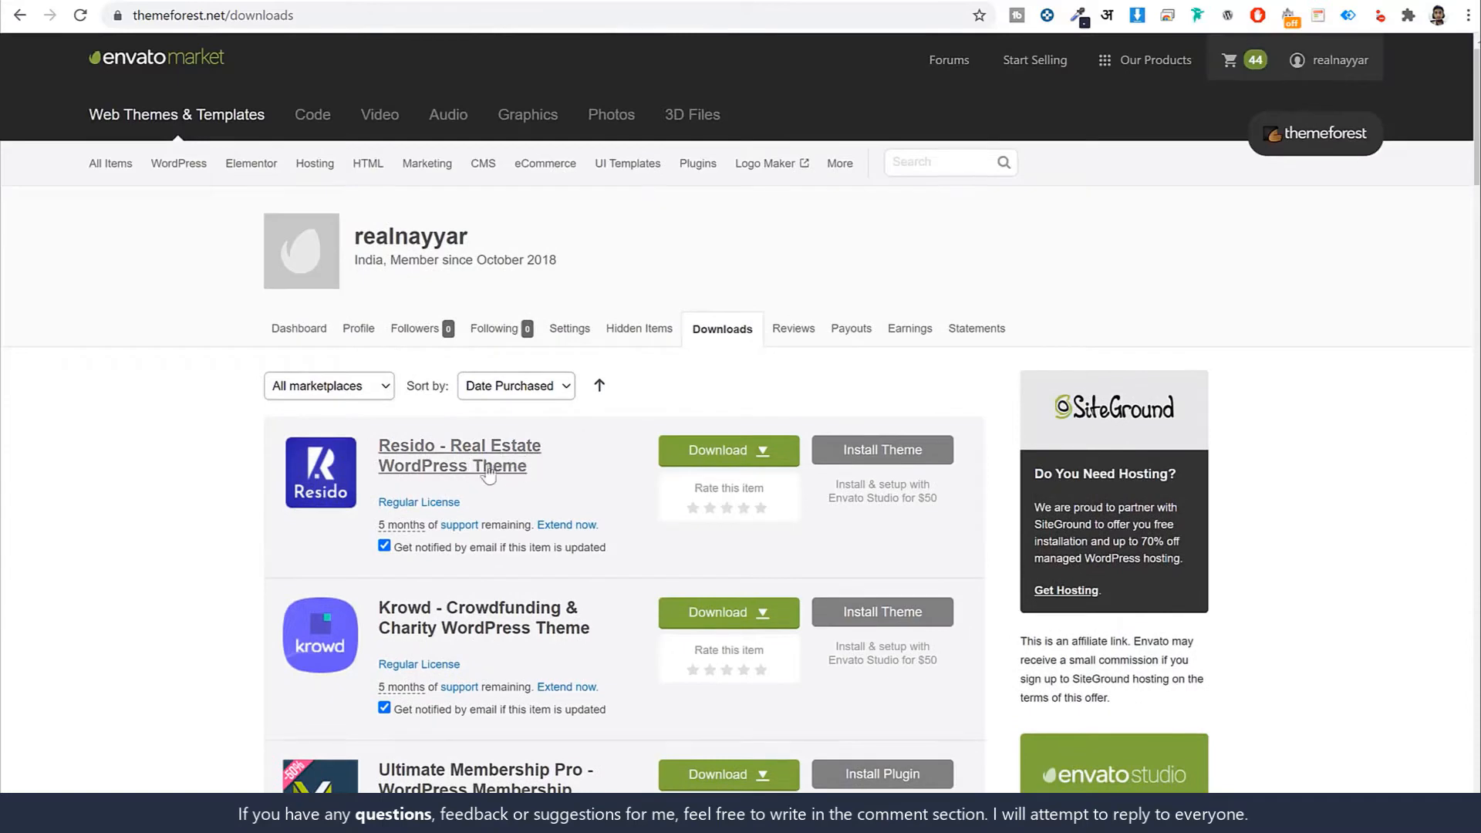
Download Resido as the 'Installable WordPress file only' option
click(735, 460)
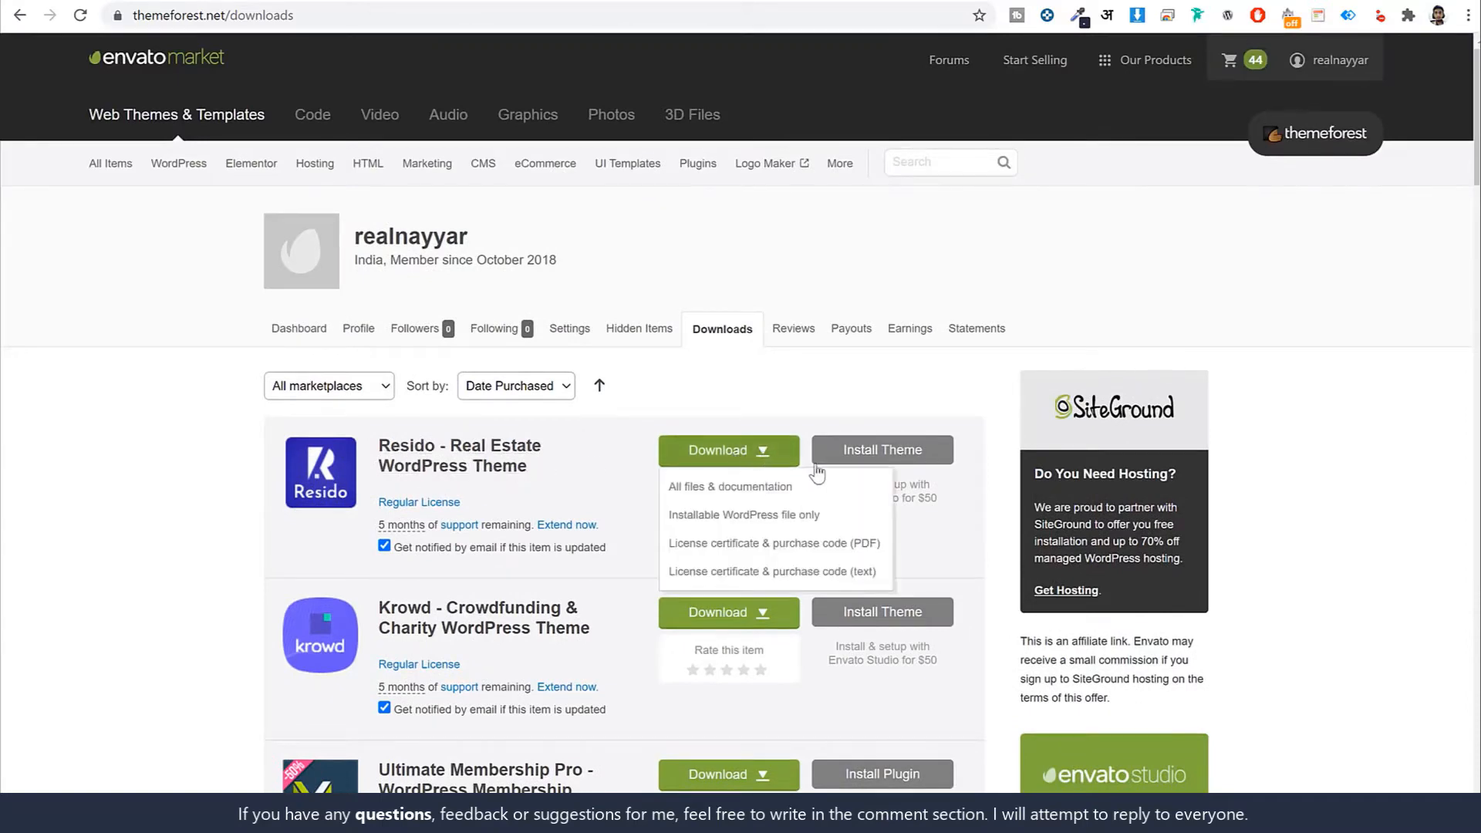
scroll(814, 472, down, 1)
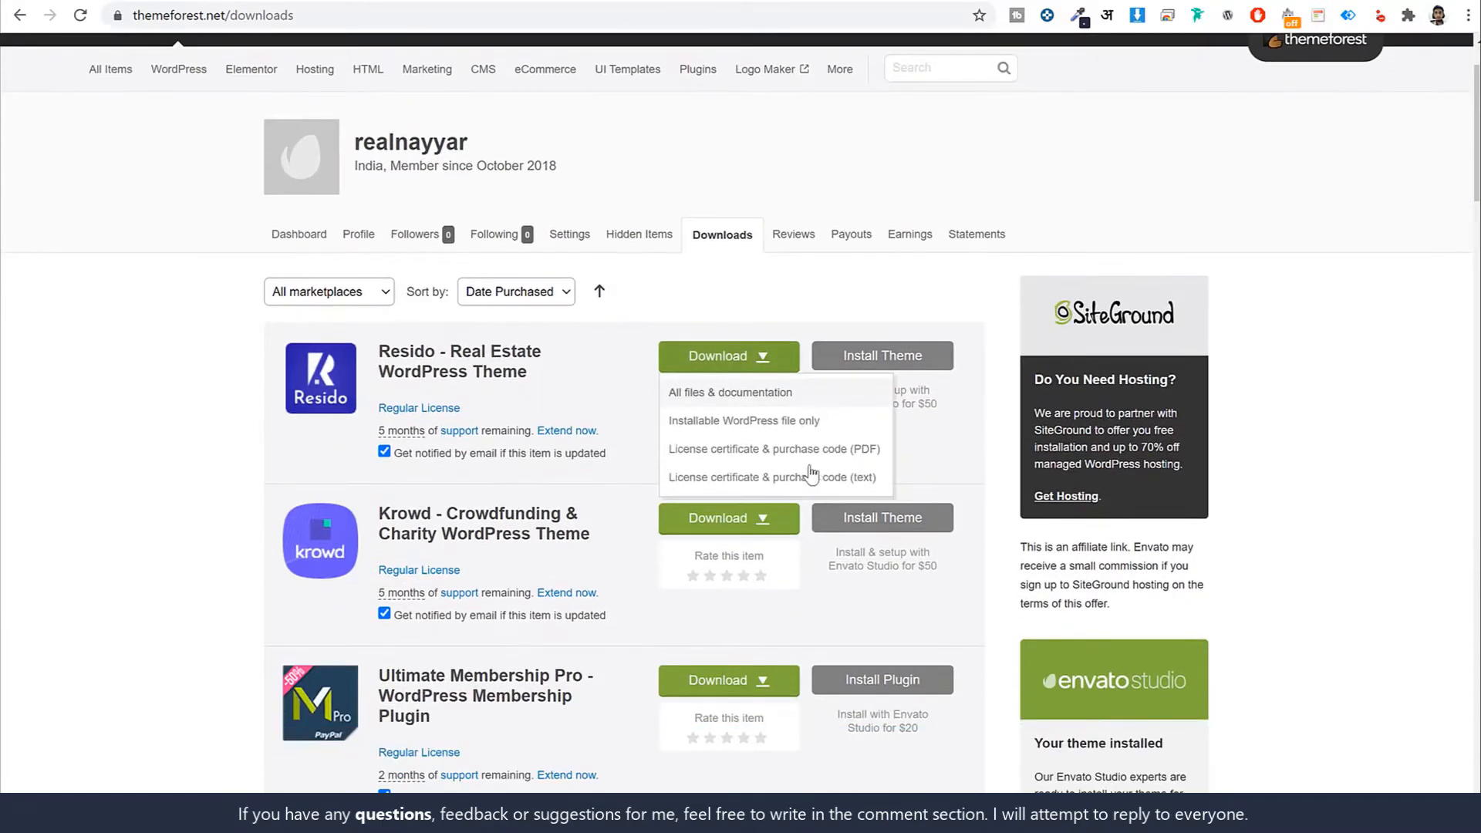
click(726, 425)
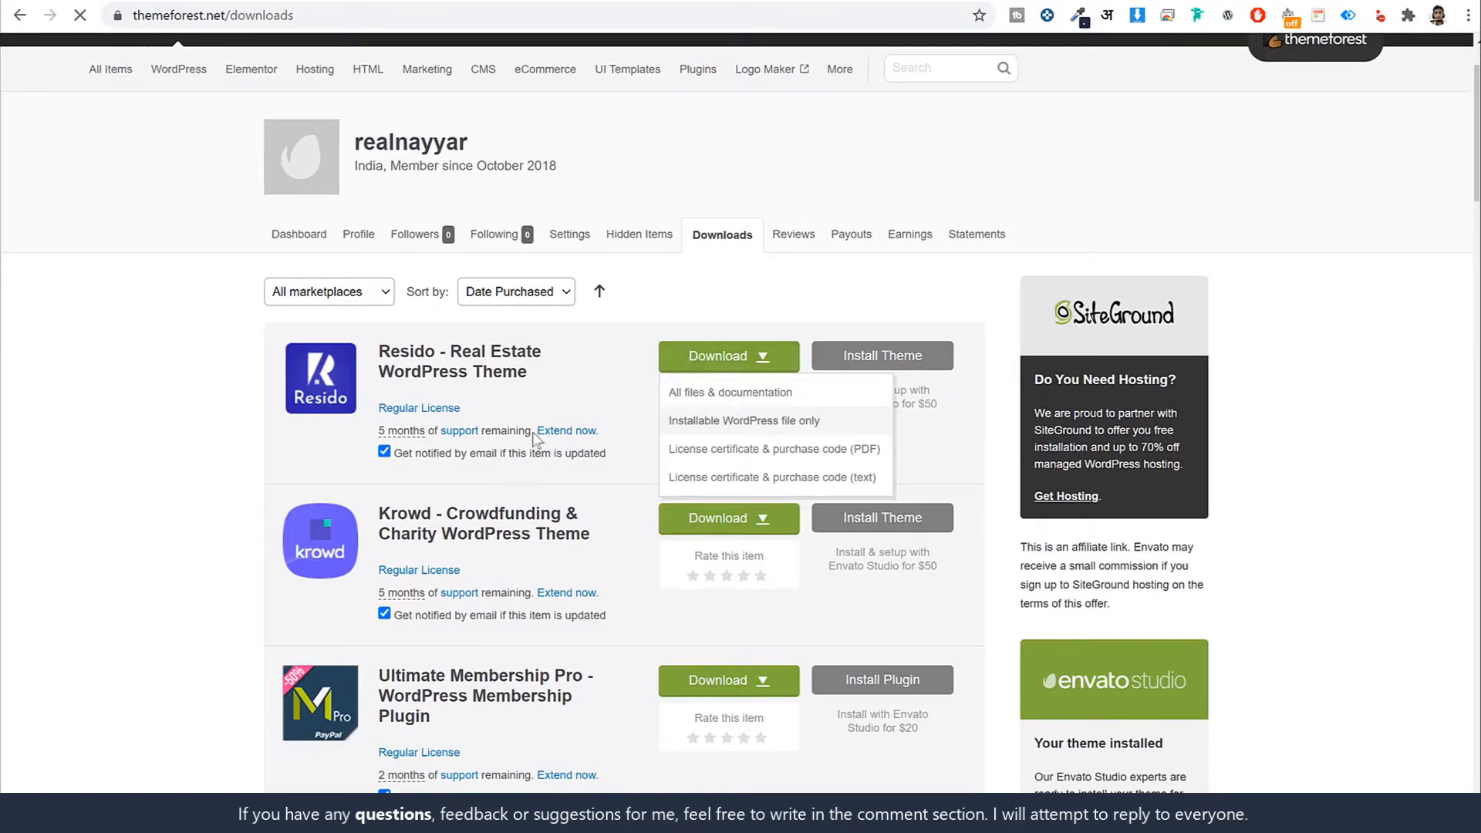